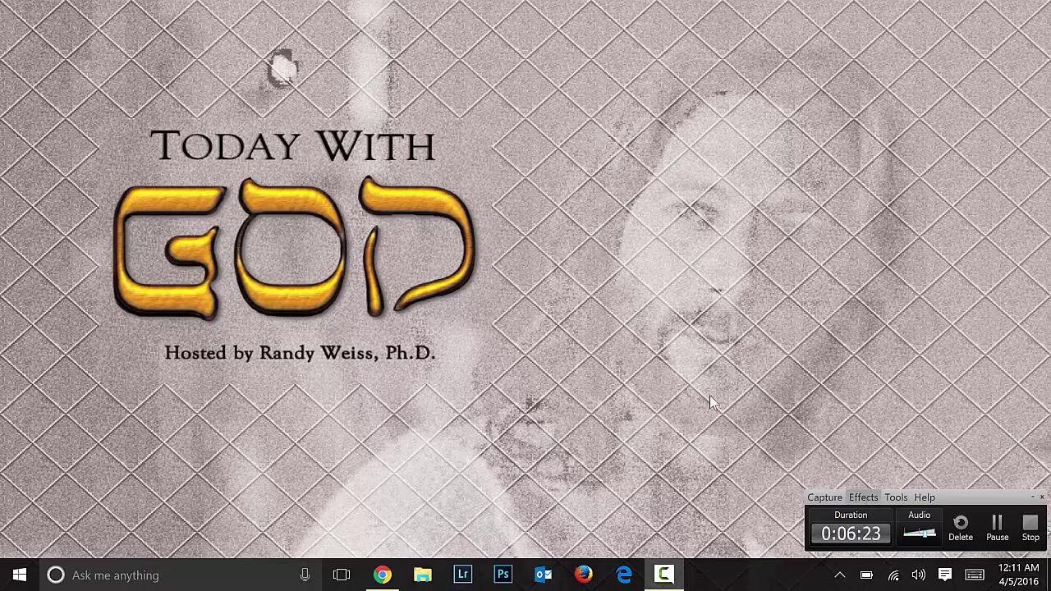
Step: Minimize the Camtasia recorder and launch Adobe Audition 3.0 from the Start menu's Most used list
{"action": "left_click", "coordinate": [1032, 497]}
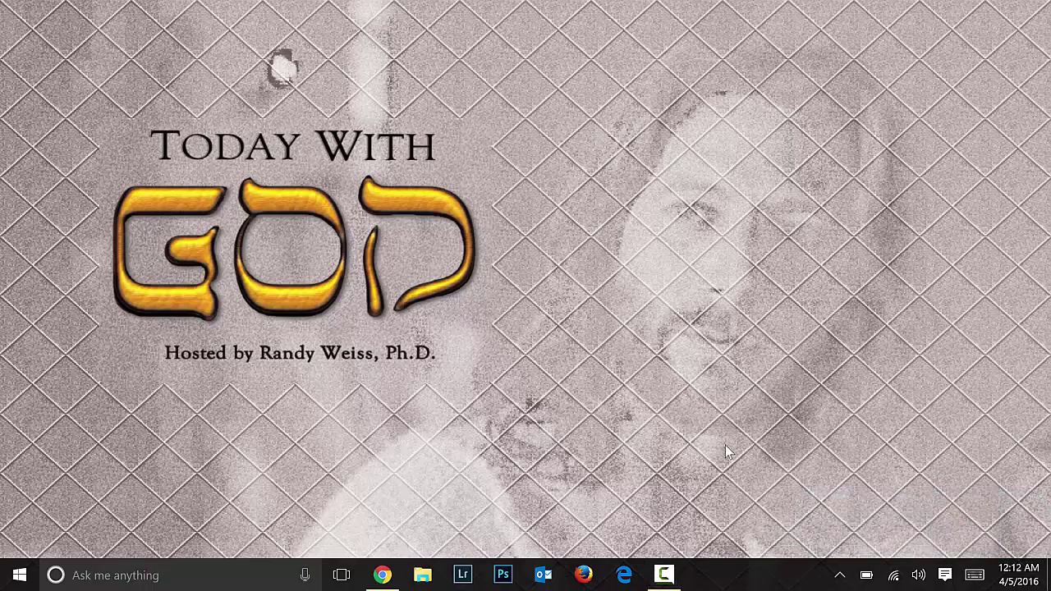
{"action": "left_click", "coordinate": [20, 578]}
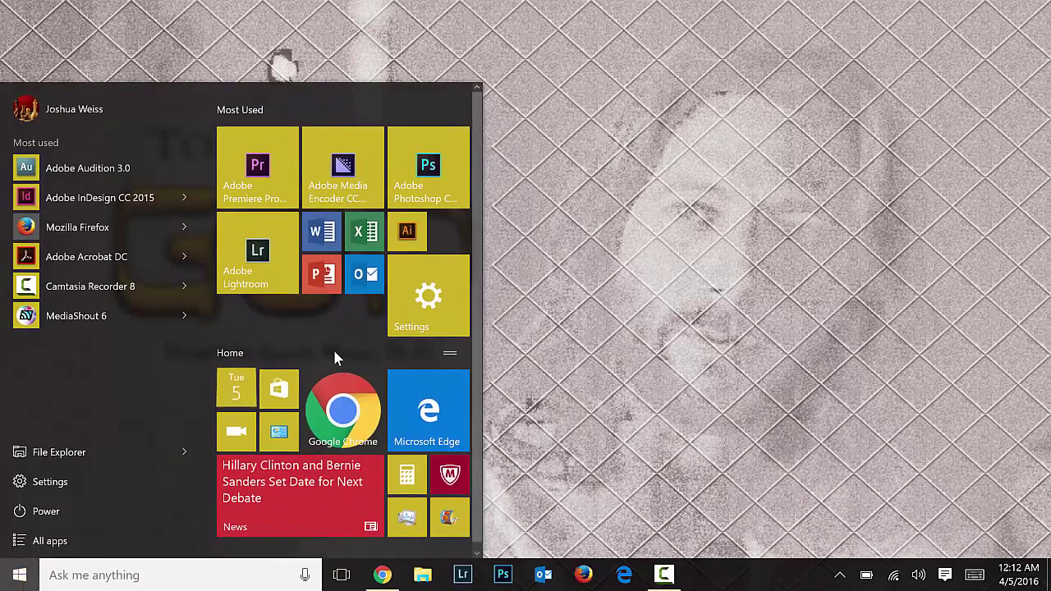
{"action": "left_click", "coordinate": [78, 170]}
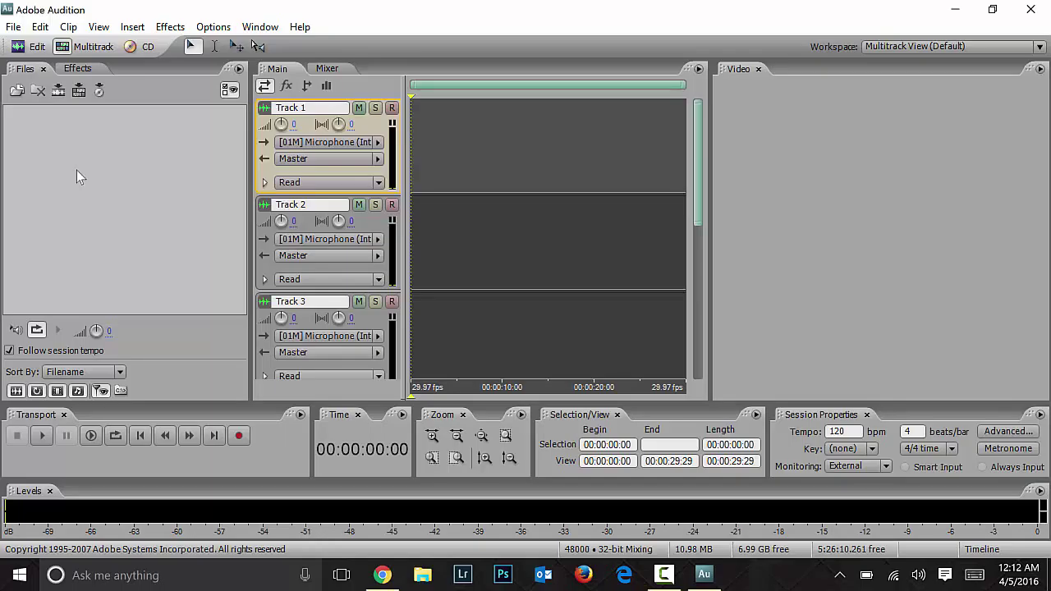
{"action": "left_click", "coordinate": [419, 575]}
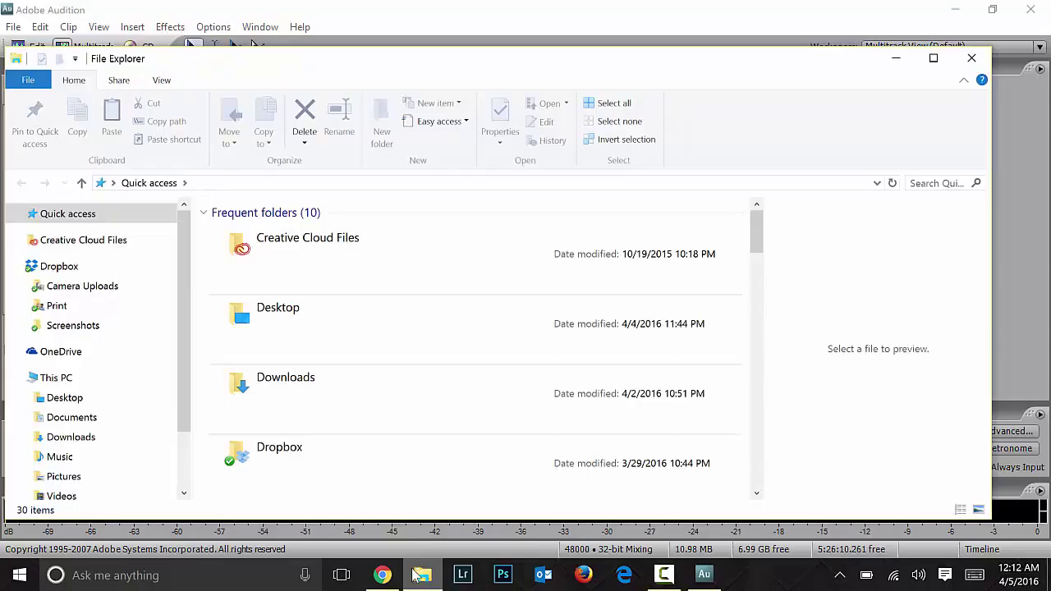
{"action": "left_click", "coordinate": [54, 378]}
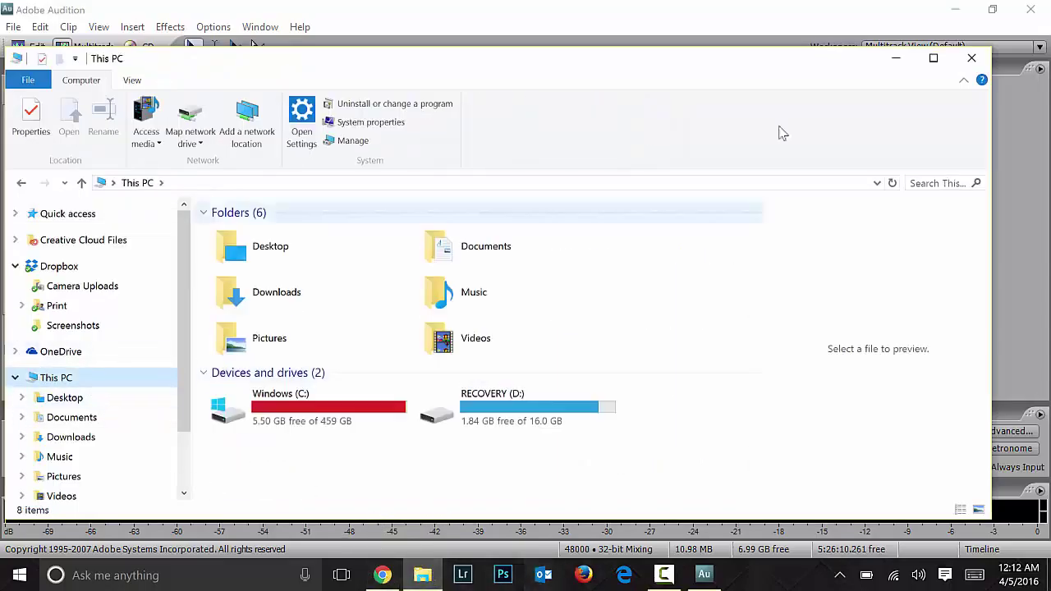
{"action": "left_click", "coordinate": [971, 59]}
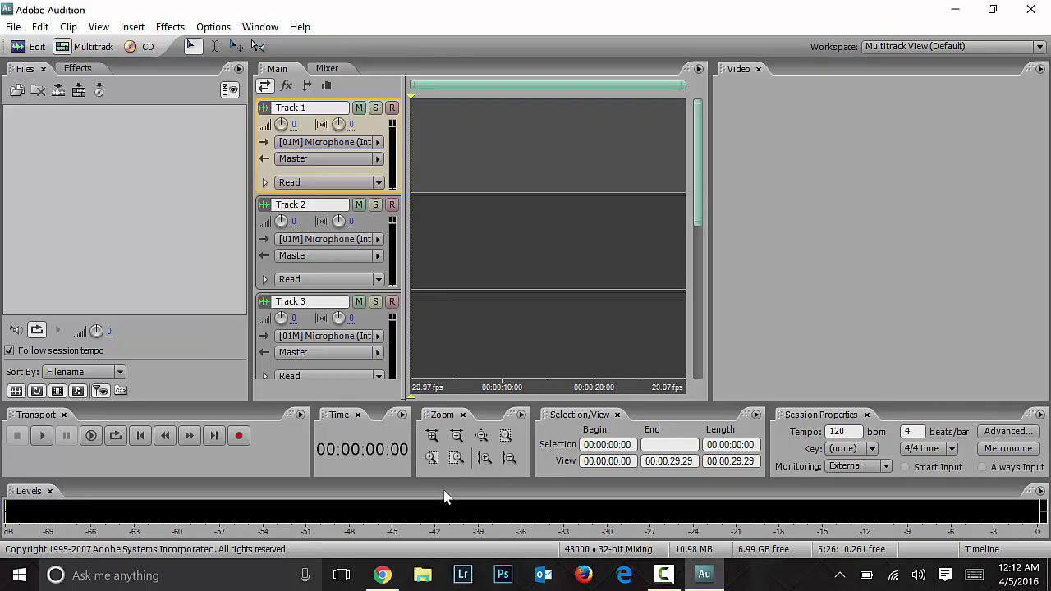
Step: Open Who Is Jesus.ses from the Internal Drive TWG folder via File > Open Session
{"action": "left_click", "coordinate": [51, 215]}
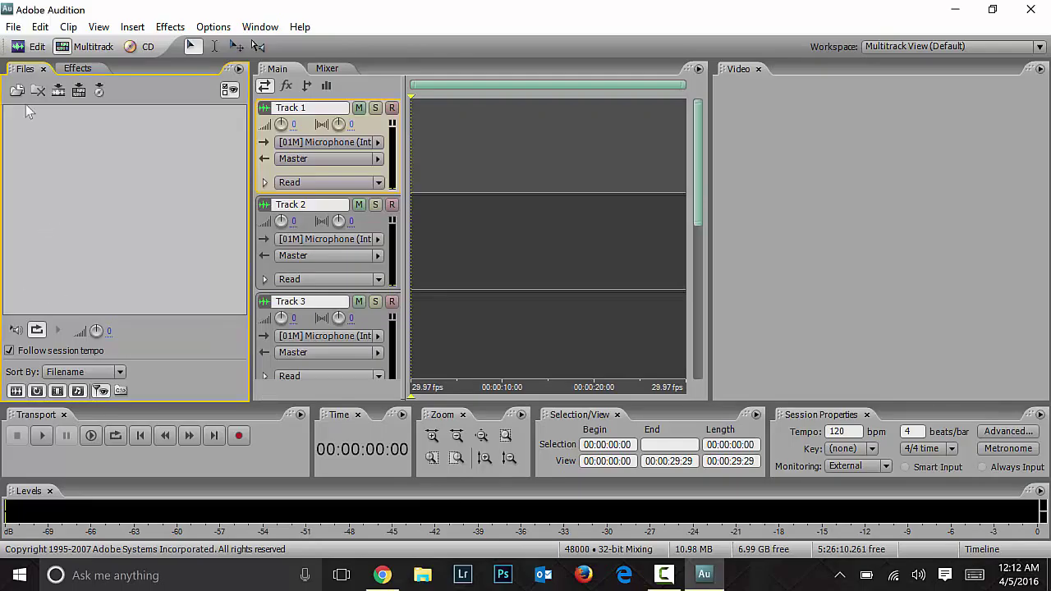
{"action": "left_click", "coordinate": [13, 28]}
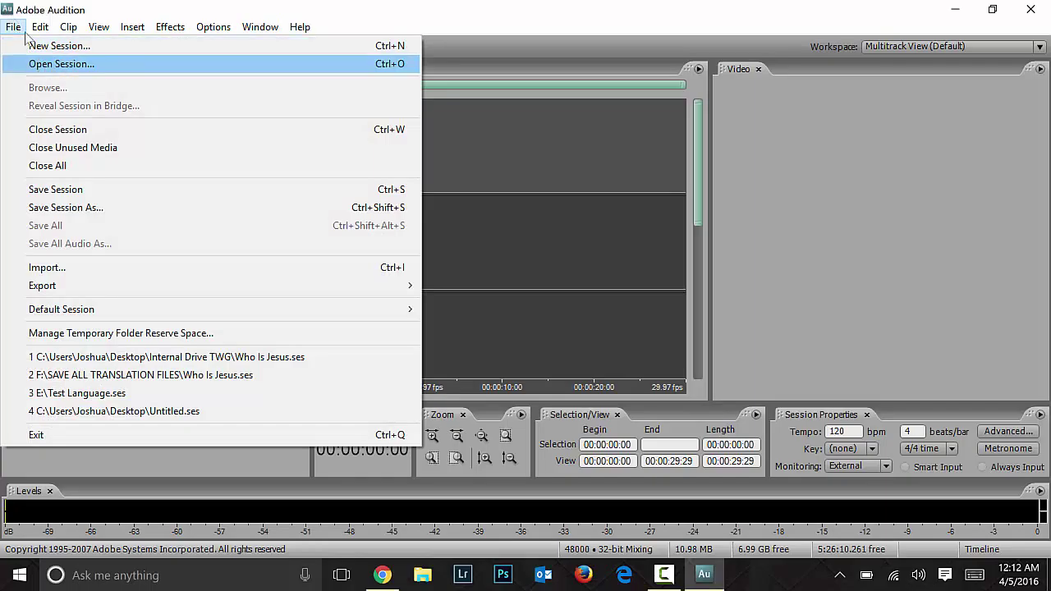
{"action": "left_click", "coordinate": [49, 64]}
{"action": "left_click", "coordinate": [410, 83]}
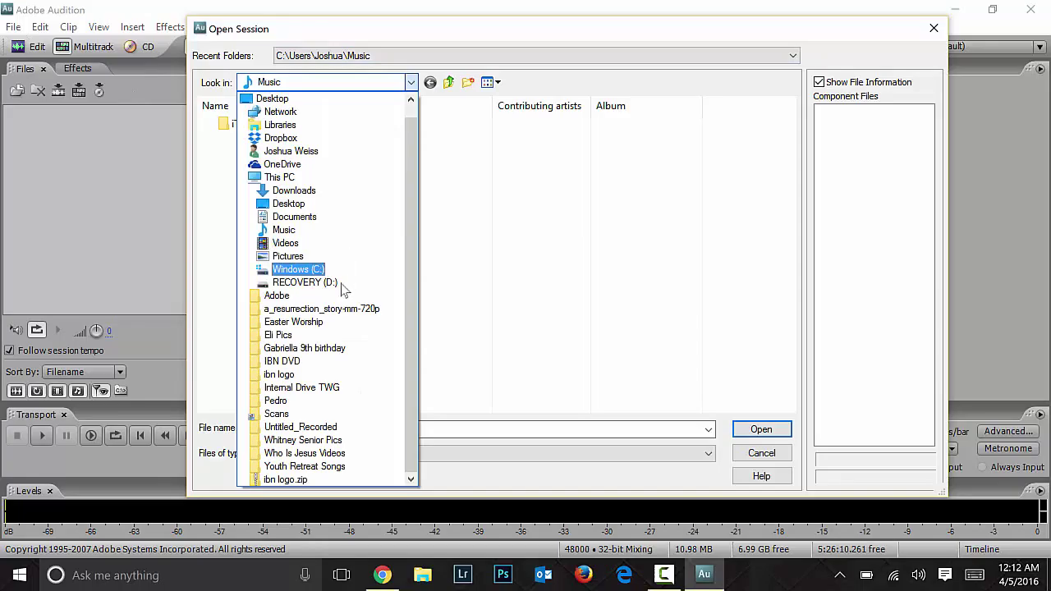
{"action": "left_click", "coordinate": [328, 387]}
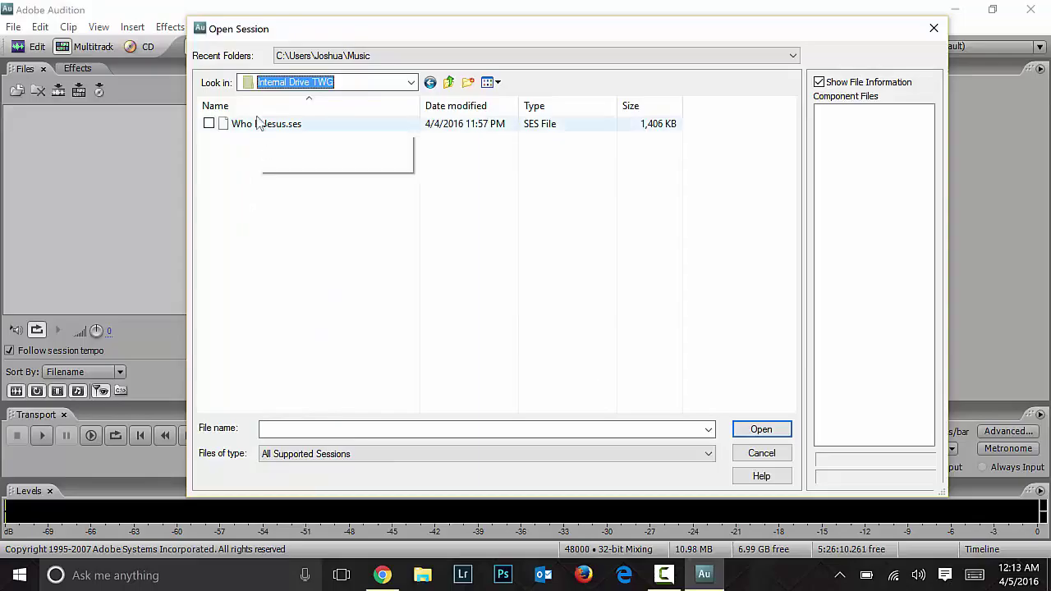
{"action": "left_click", "coordinate": [261, 123]}
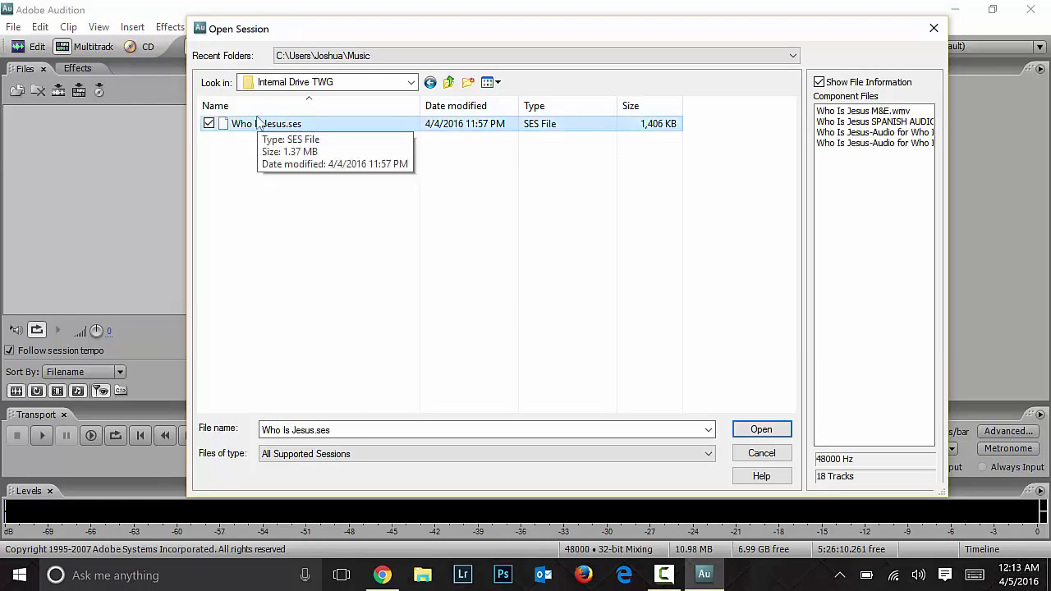
{"action": "key", "text": "Return"}
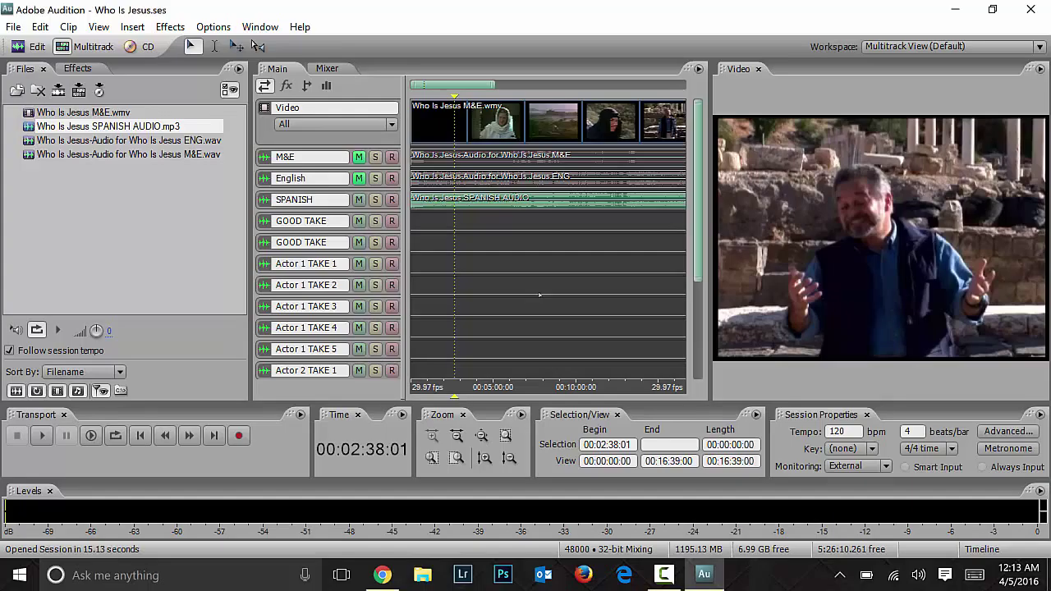
{"action": "left_click", "coordinate": [65, 127]}
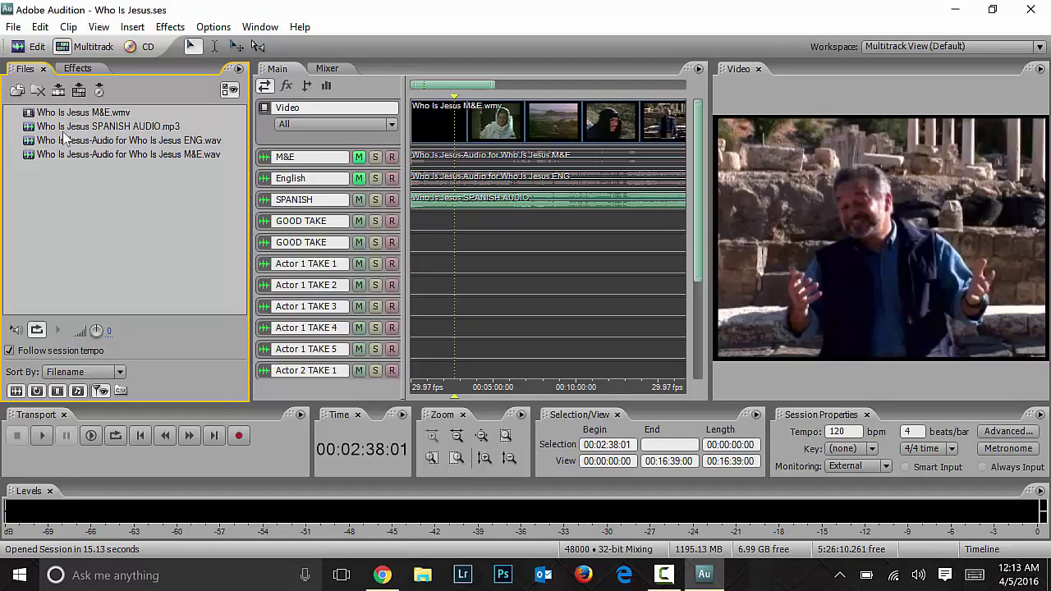
{"action": "right_click", "coordinate": [129, 260]}
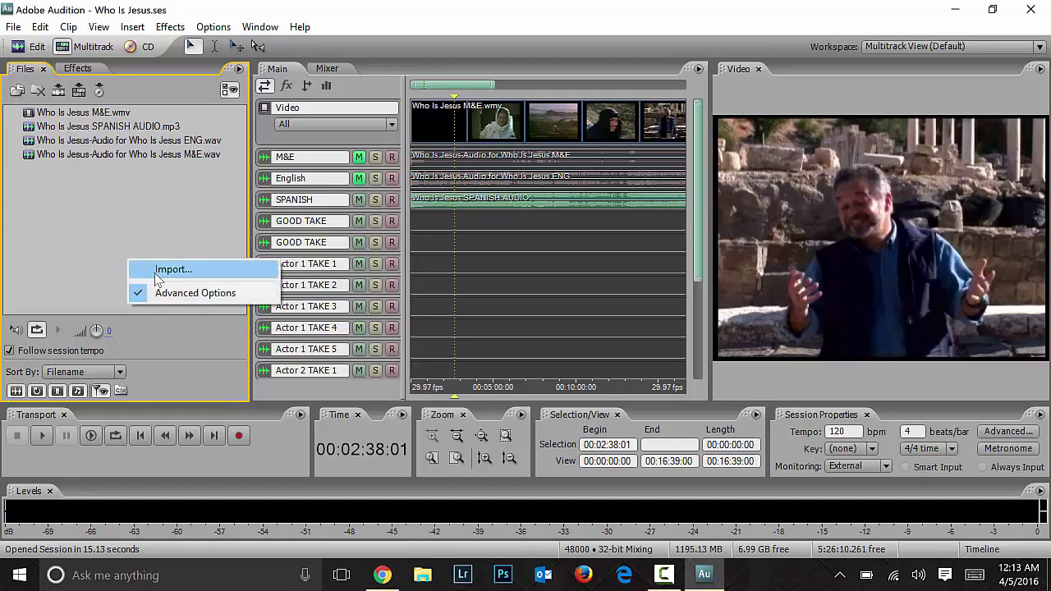
{"action": "left_click", "coordinate": [159, 275]}
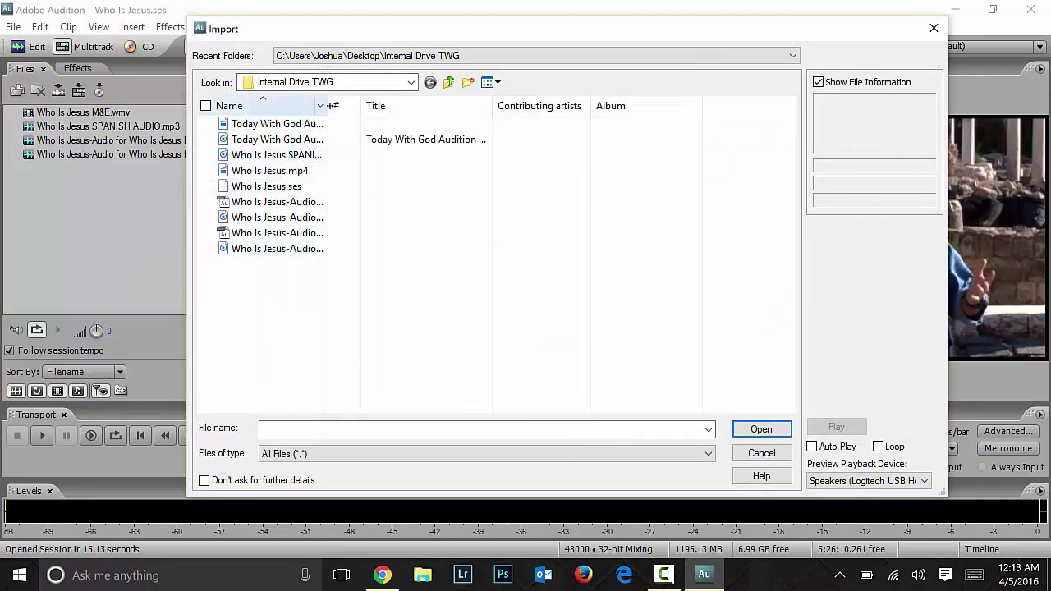
{"action": "left_click_drag", "start_coordinate": [333, 106], "coordinate": [475, 109]}
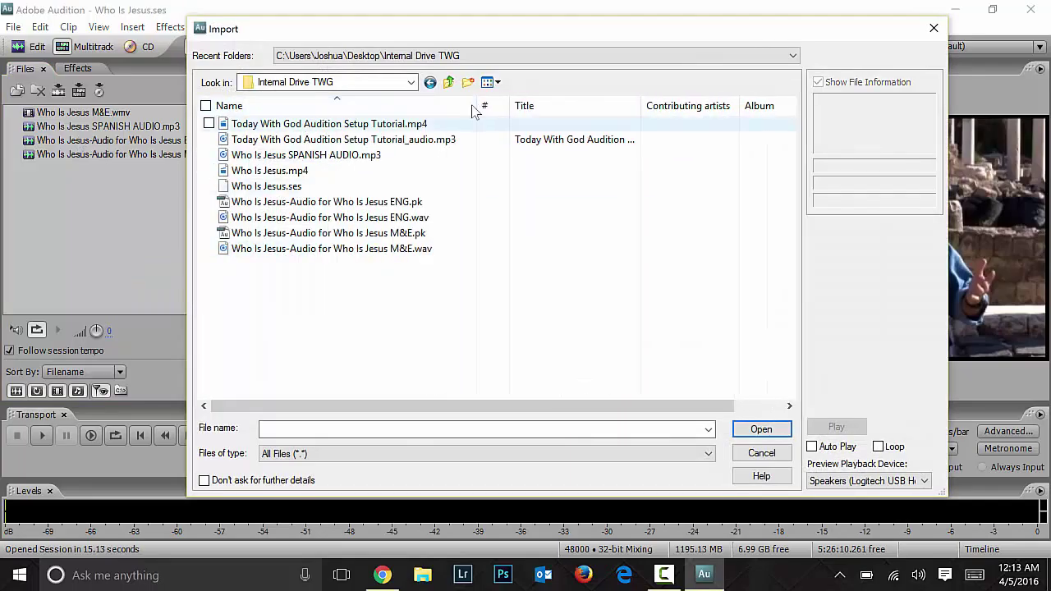
{"action": "left_click", "coordinate": [448, 83]}
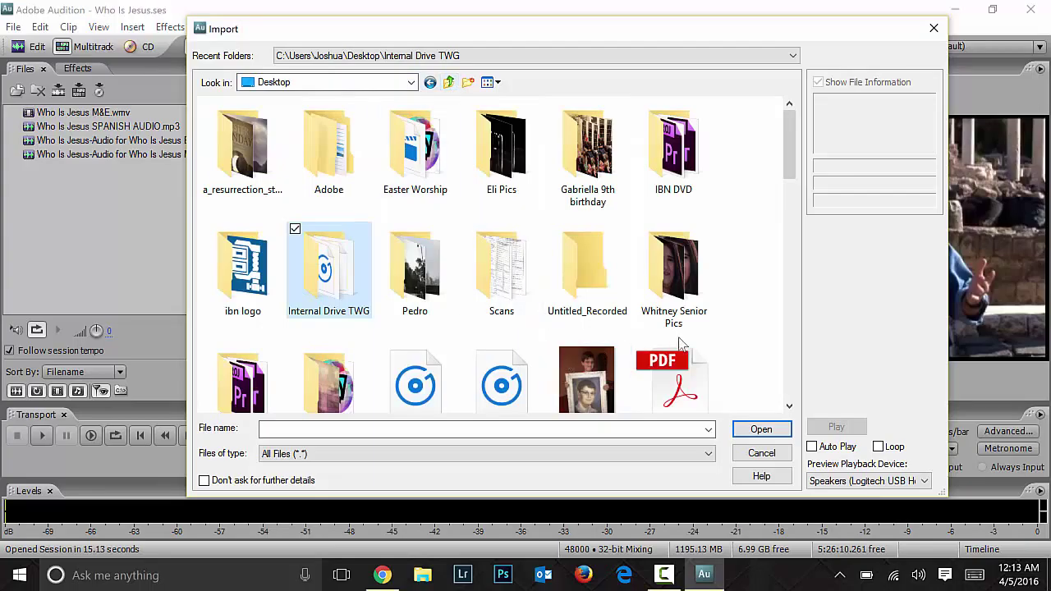
{"action": "scroll", "coordinate": [679, 343], "scroll_direction": "down", "scroll_amount": 5}
{"action": "scroll", "coordinate": [679, 343], "scroll_direction": "up", "scroll_amount": 4}
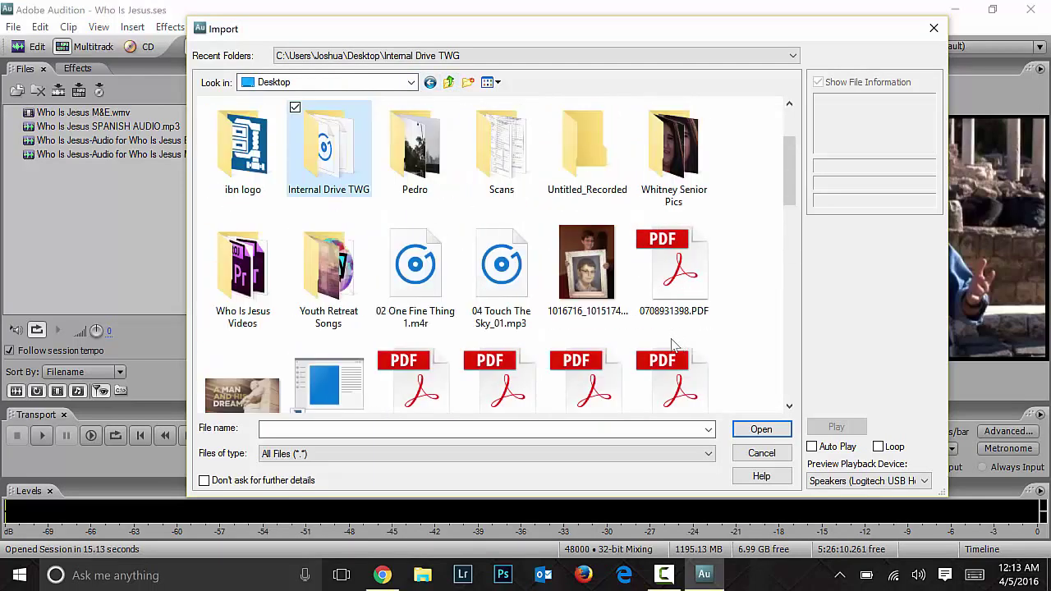
{"action": "double_click", "coordinate": [243, 267]}
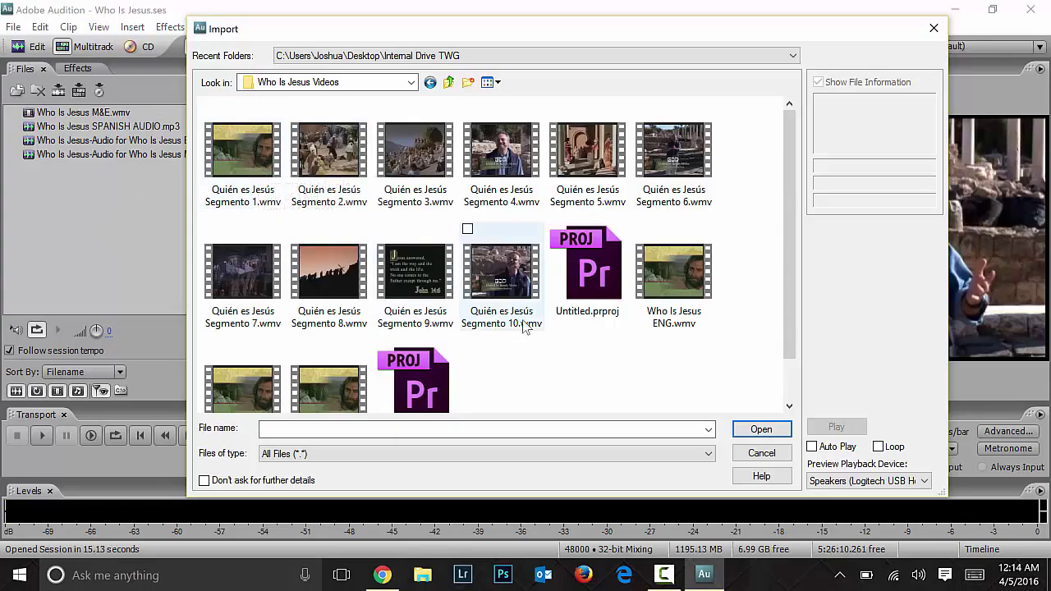
{"action": "left_click", "coordinate": [754, 453]}
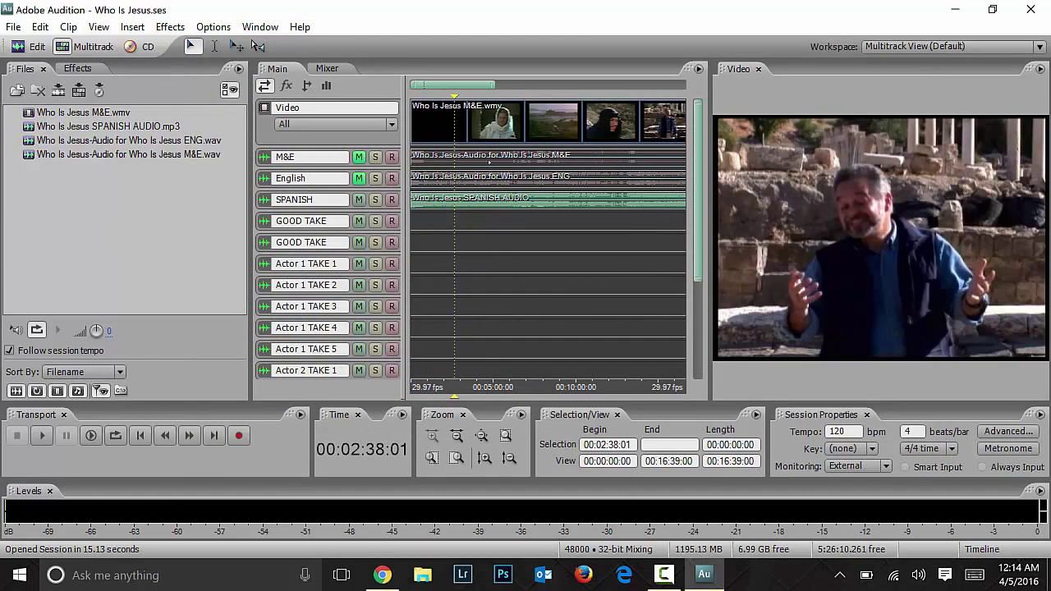
Step: Zoom the timeline out and move the playhead roughly to 00:09:06
{"action": "left_click_drag", "start_coordinate": [494, 86], "coordinate": [687, 93]}
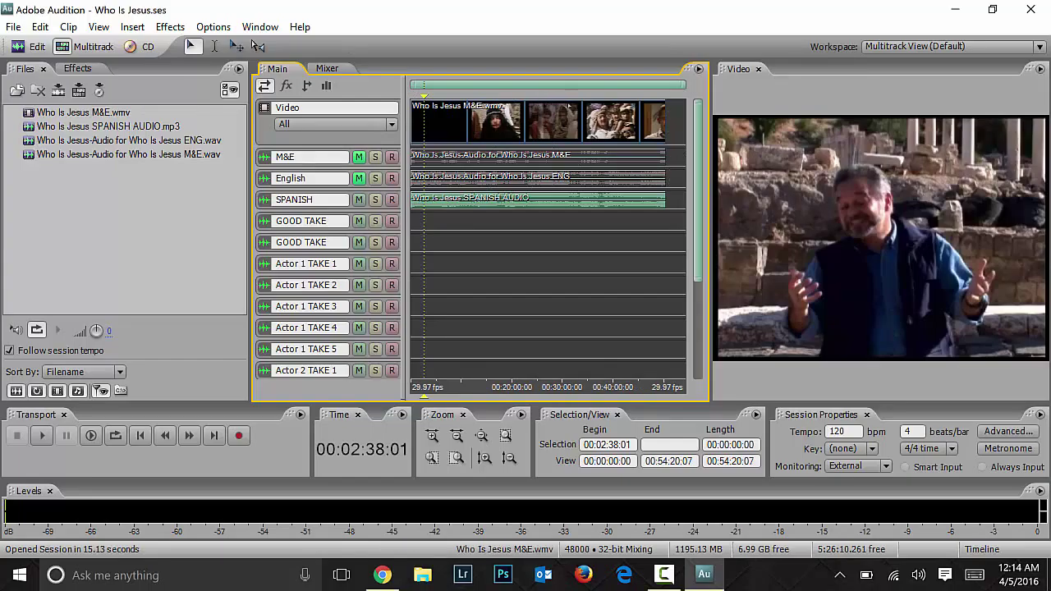
{"action": "left_click", "coordinate": [446, 243]}
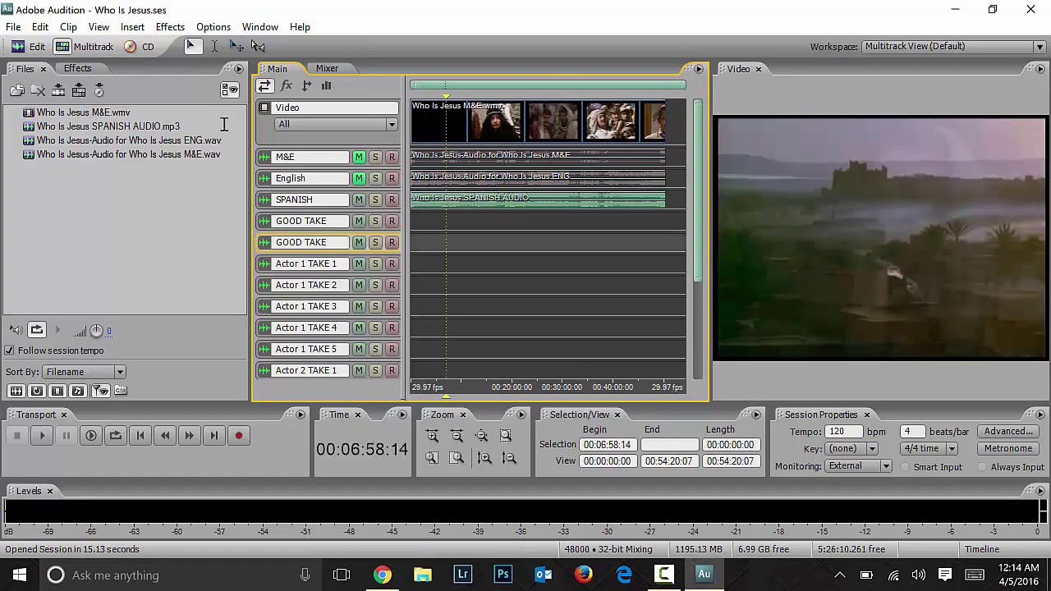
{"action": "left_click", "coordinate": [470, 246]}
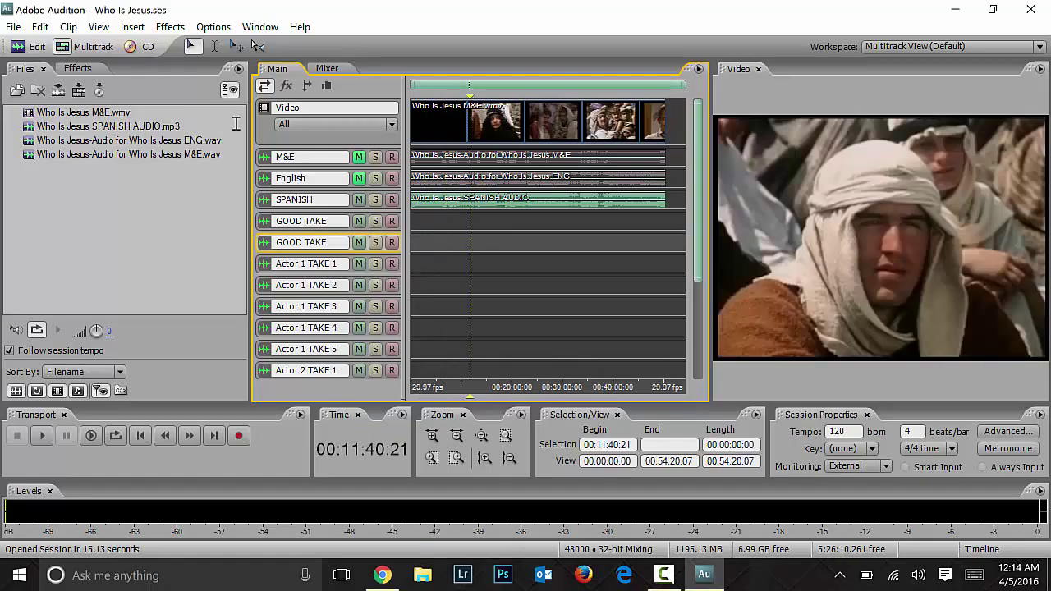
{"action": "key", "text": "="}
{"action": "left_click", "coordinate": [513, 246]}
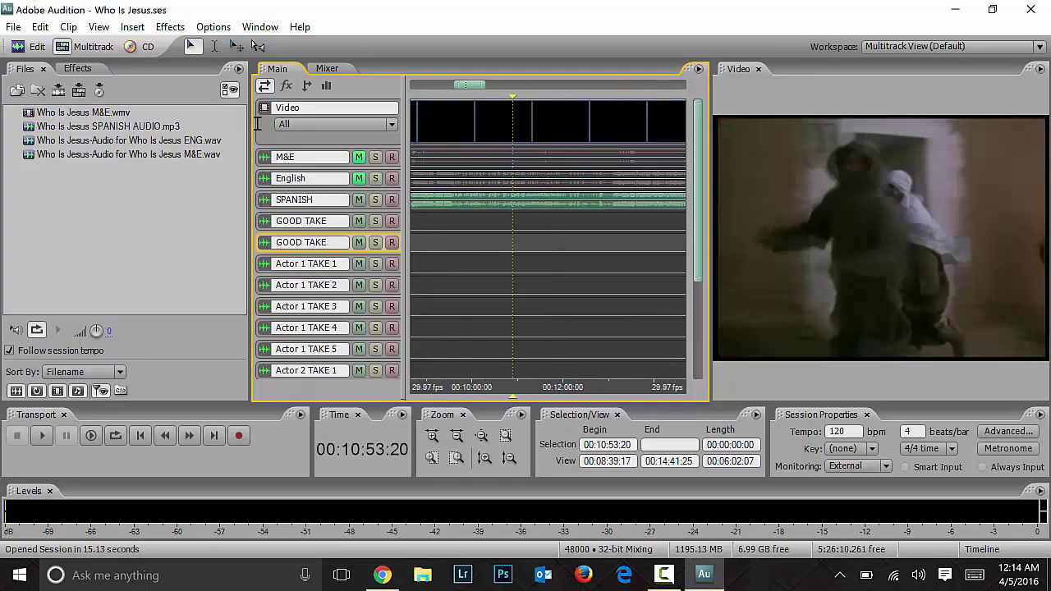
{"action": "key", "text": "Page_Up"}
{"action": "key", "text": "Page_Up"}
{"action": "key", "text": "alt+Right"}
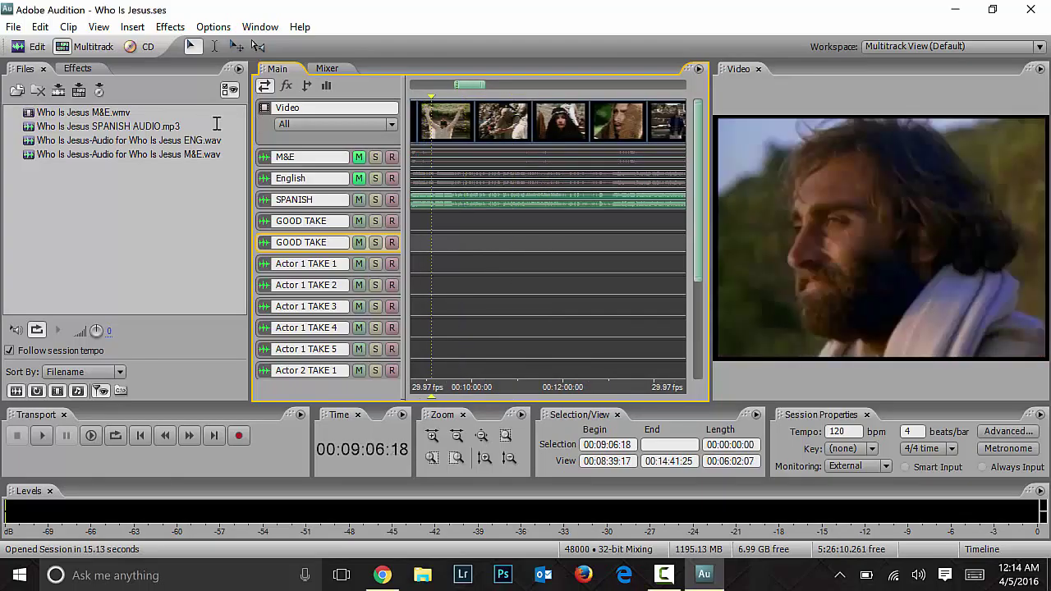
Step: Step the playhead back to the scene change at 00:08:41:21
{"action": "key", "text": "Left"}
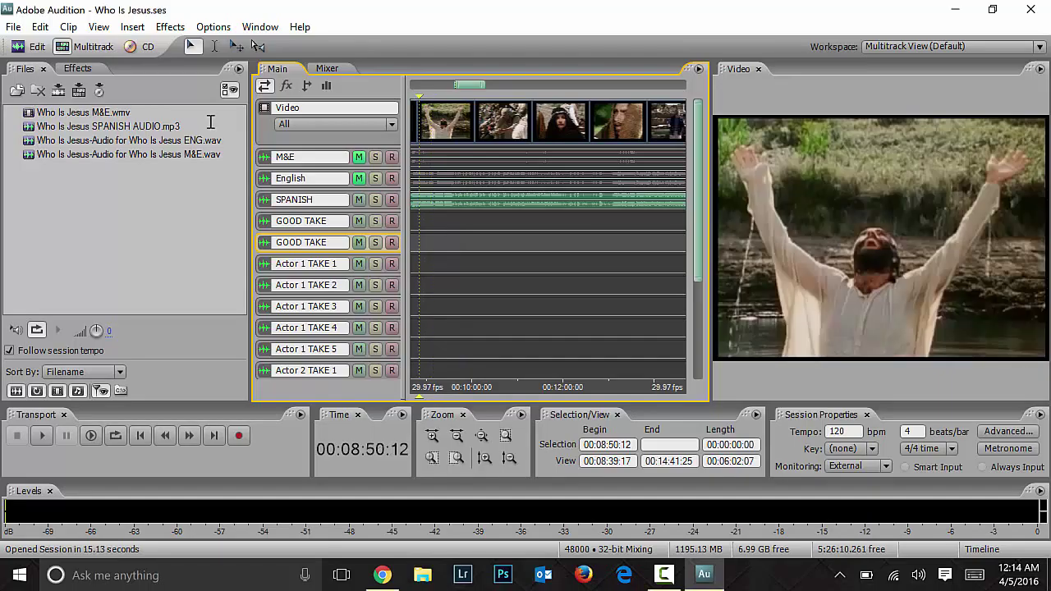
{"action": "key", "text": "Left"}
{"action": "key", "text": "Up"}
{"action": "key", "text": "Left"}
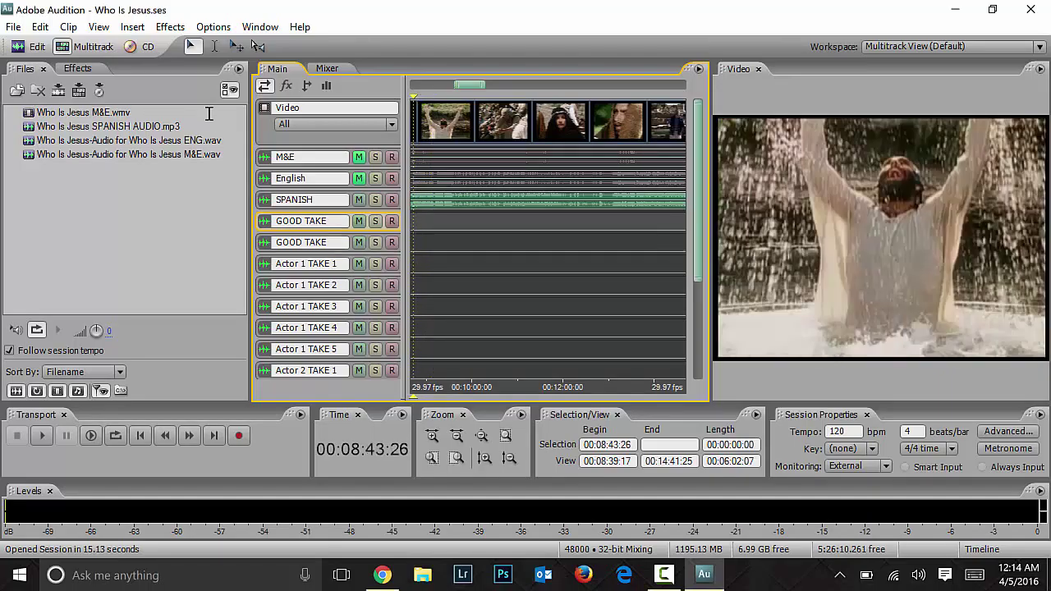
{"action": "key", "text": "Left"}
{"action": "key", "text": "Left"}
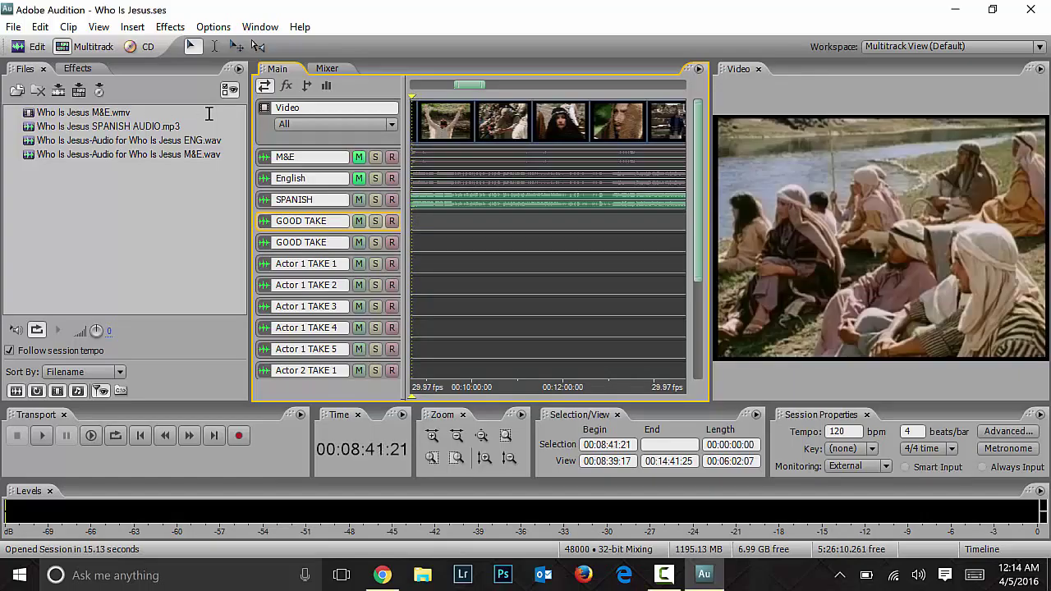
{"action": "key", "text": "Right"}
{"action": "key", "text": "Left"}
Step: Mute the SPANISH track and preview playback from 00:08:41:21
{"action": "left_click", "coordinate": [359, 200]}
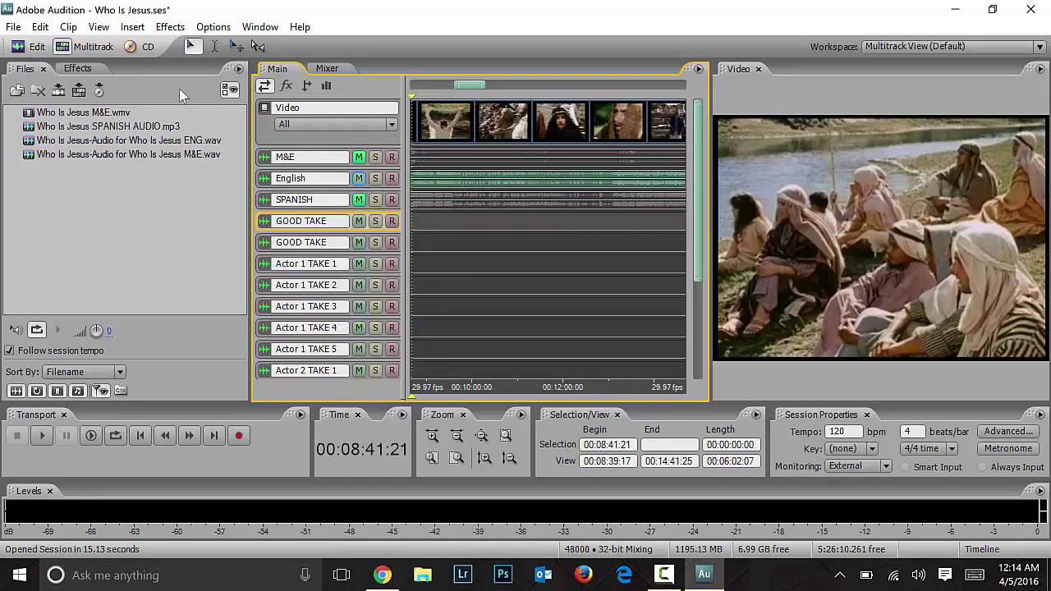
{"action": "key", "text": "space"}
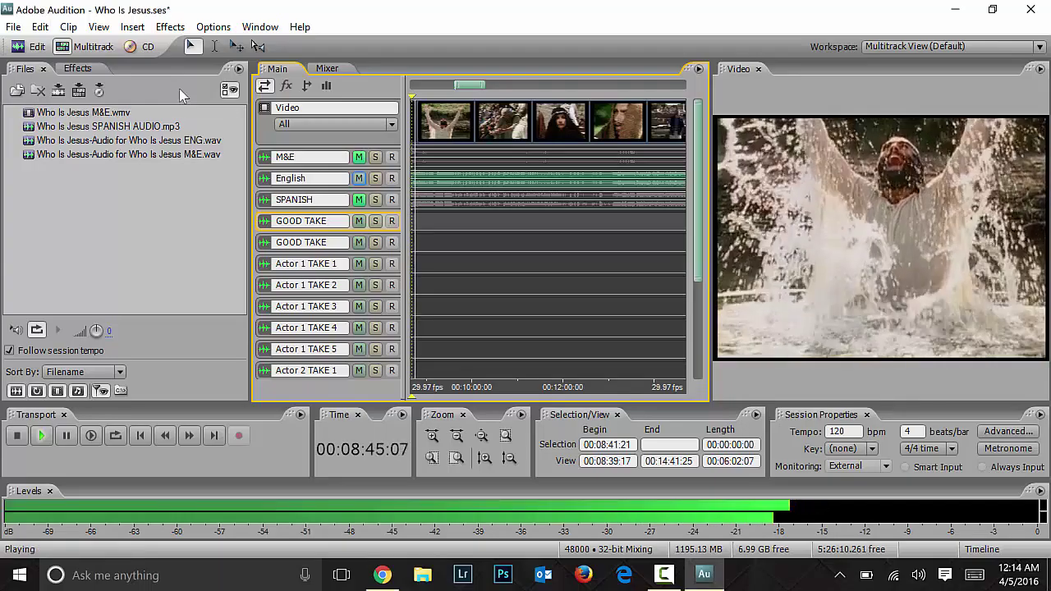
{"action": "key", "text": "space"}
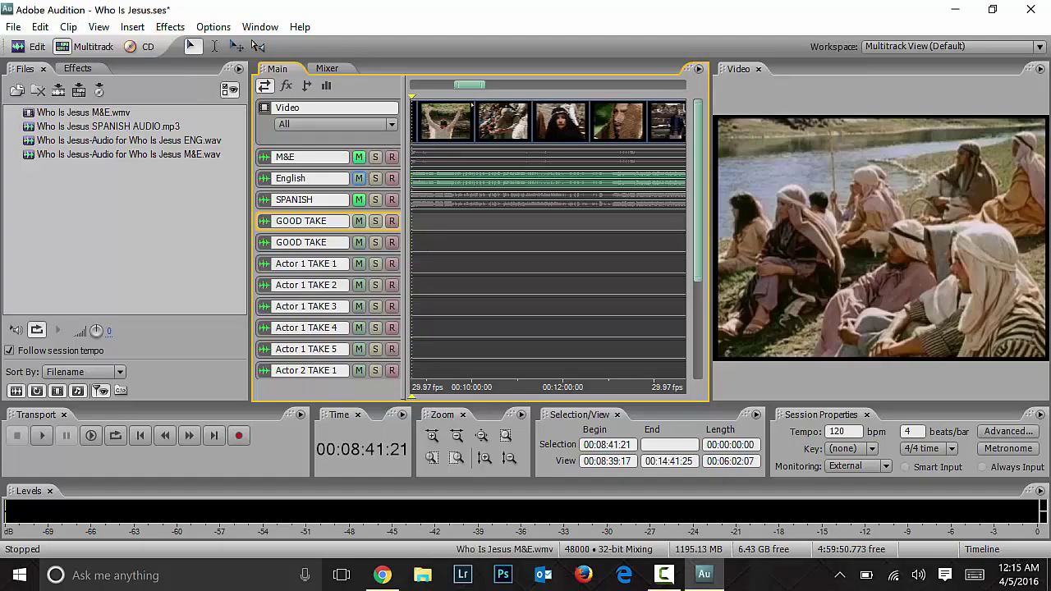
Step: Mute English, unmute M&E, and play the M&E track against the video
{"action": "left_click_drag", "start_coordinate": [470, 85], "coordinate": [468, 84]}
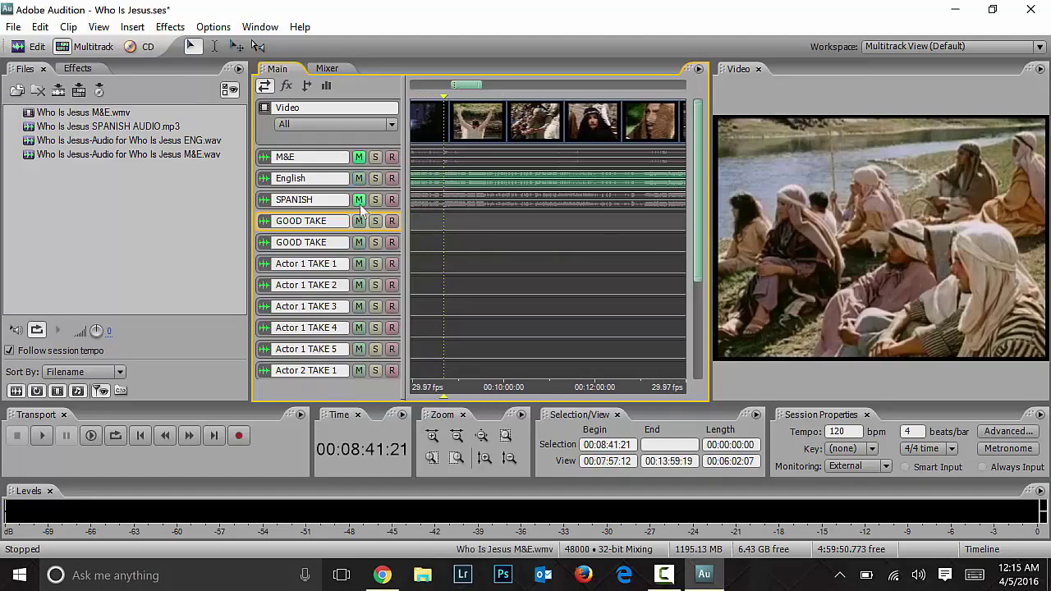
{"action": "left_click", "coordinate": [359, 178]}
{"action": "left_click", "coordinate": [359, 156]}
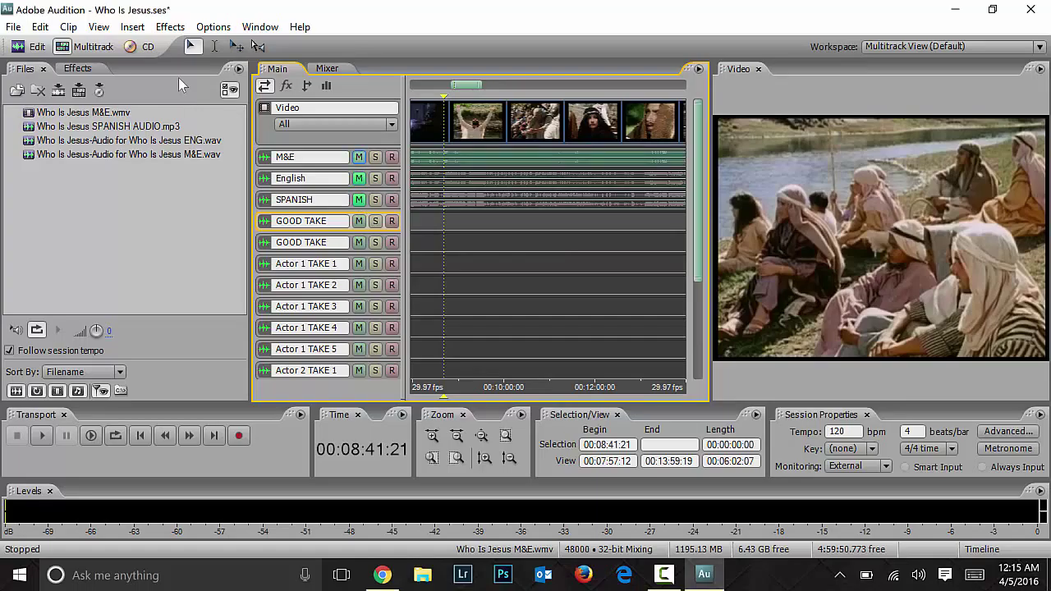
{"action": "key", "text": "space"}
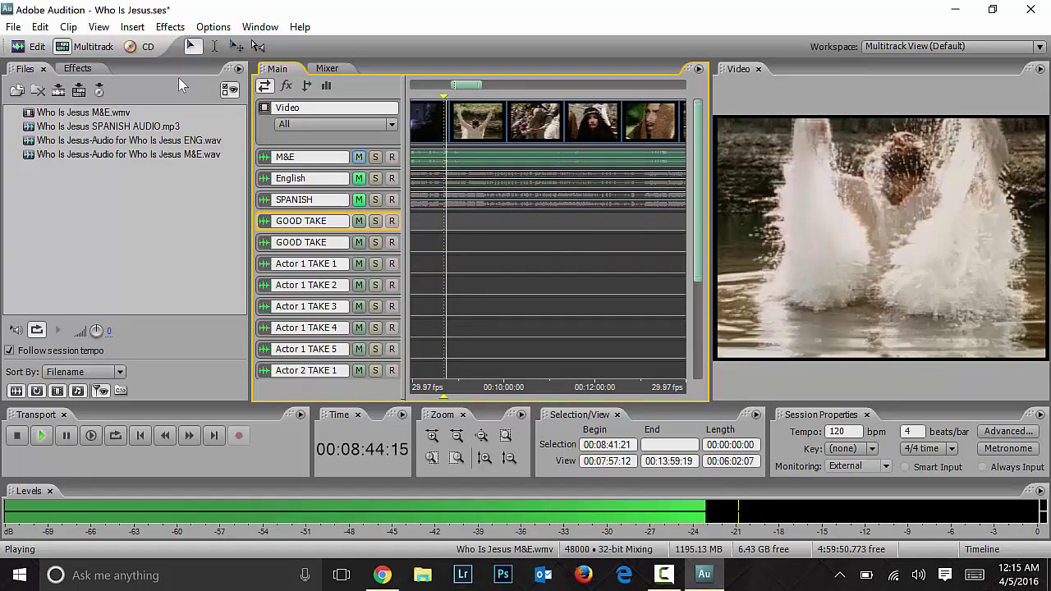
{"action": "key", "text": "space"}
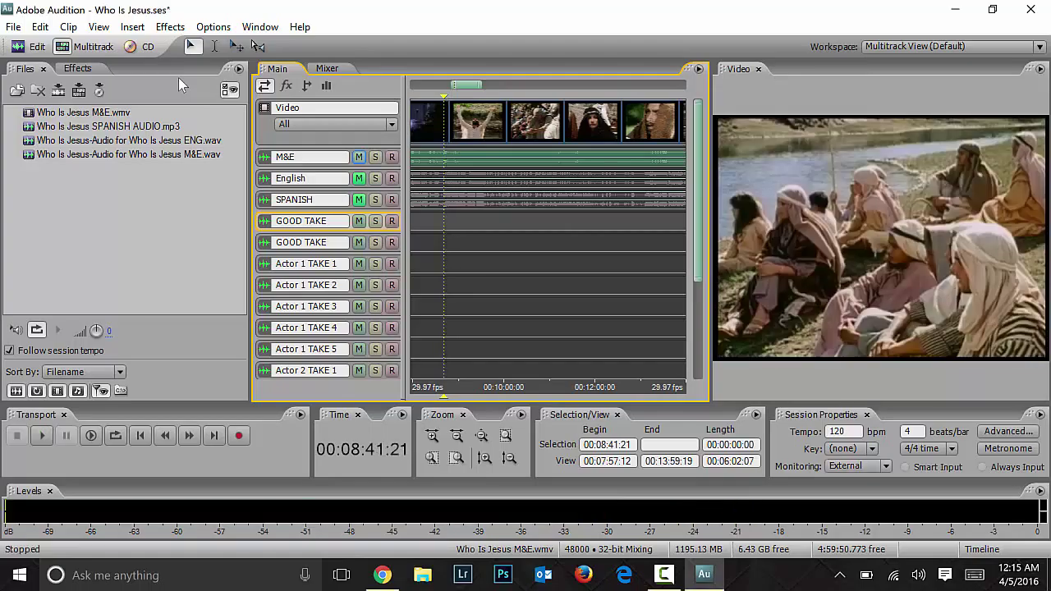
Step: Select the M&E track and replay from 00:08:41:21 to about 00:08:49:22
{"action": "left_click", "coordinate": [349, 166]}
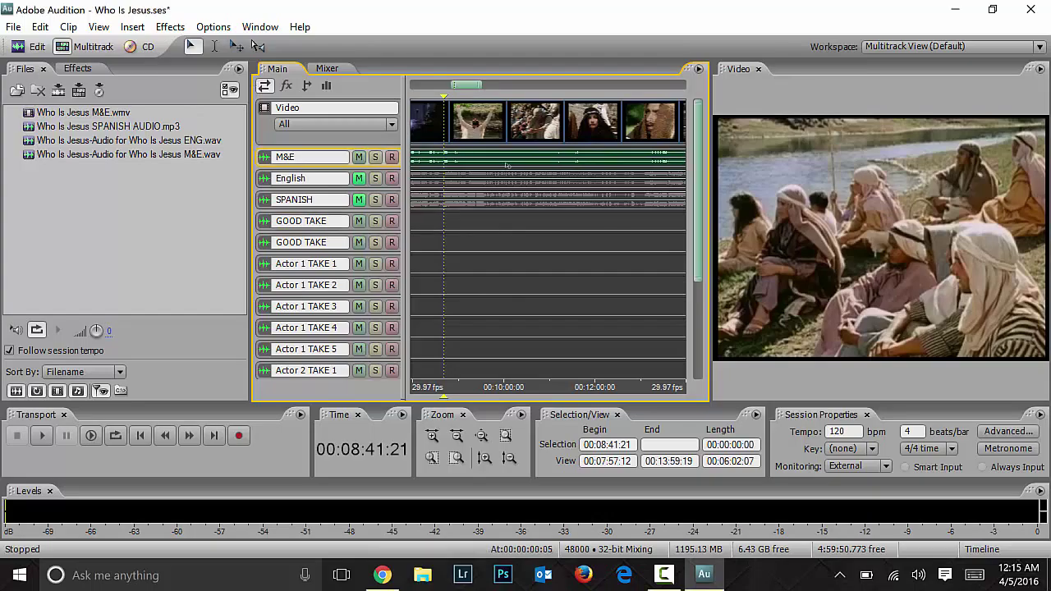
{"action": "key", "text": "space"}
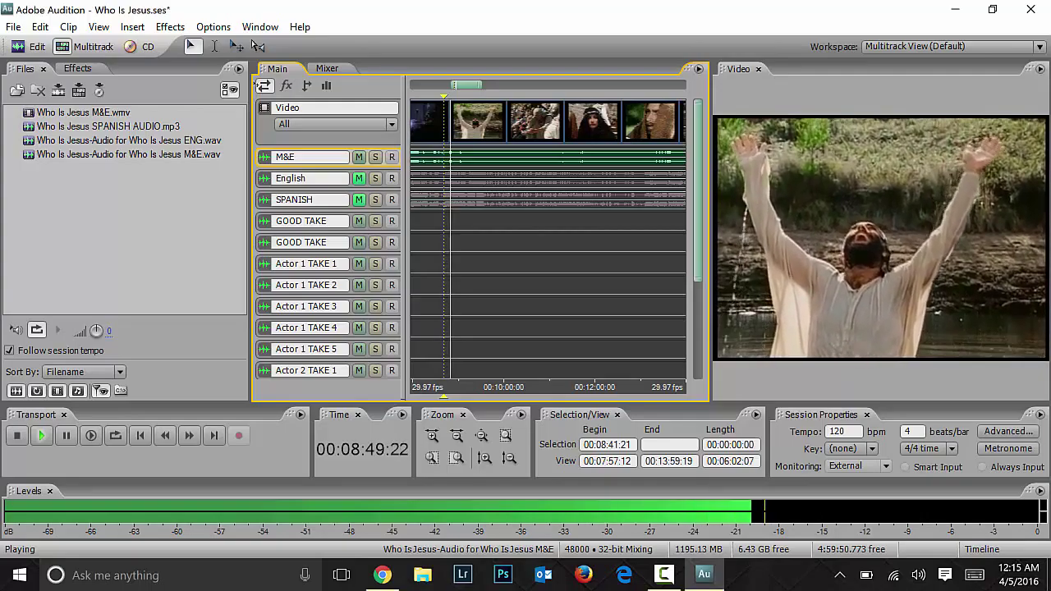
{"action": "key", "text": "space"}
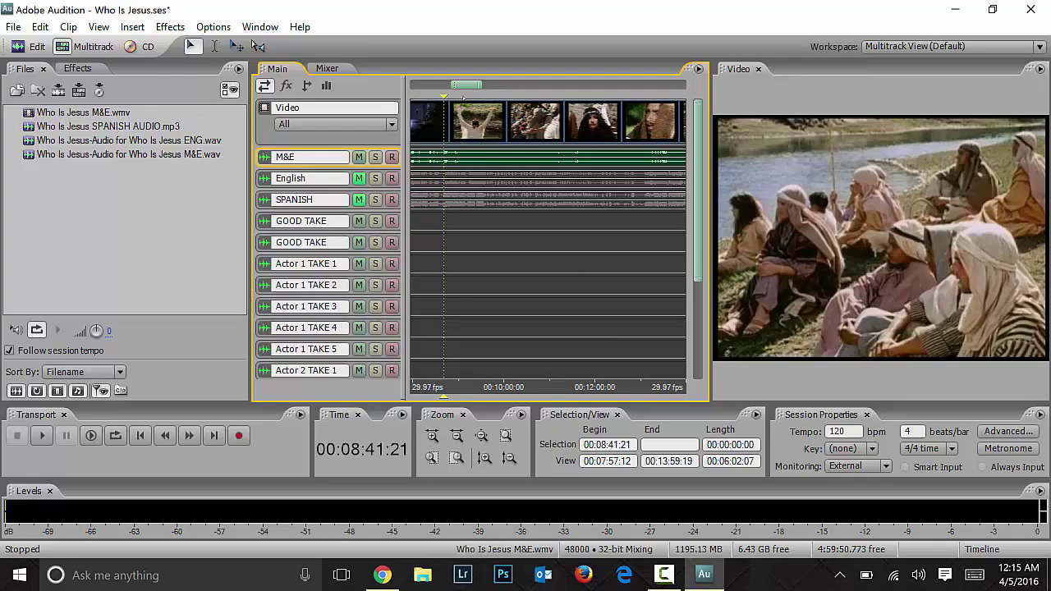
Step: Mute M&E, preview the SPANISH track alone against the video, then mute SPANISH again
{"action": "left_click_drag", "start_coordinate": [466, 84], "coordinate": [425, 85]}
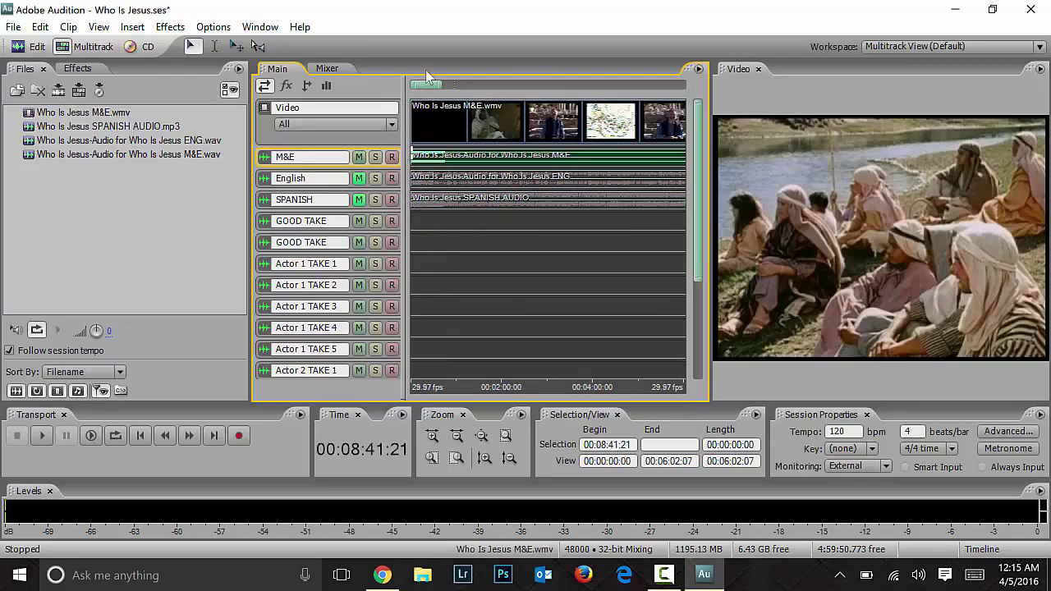
{"action": "left_click_drag", "start_coordinate": [429, 82], "coordinate": [460, 84]}
{"action": "left_click", "coordinate": [359, 157]}
{"action": "left_click", "coordinate": [359, 200]}
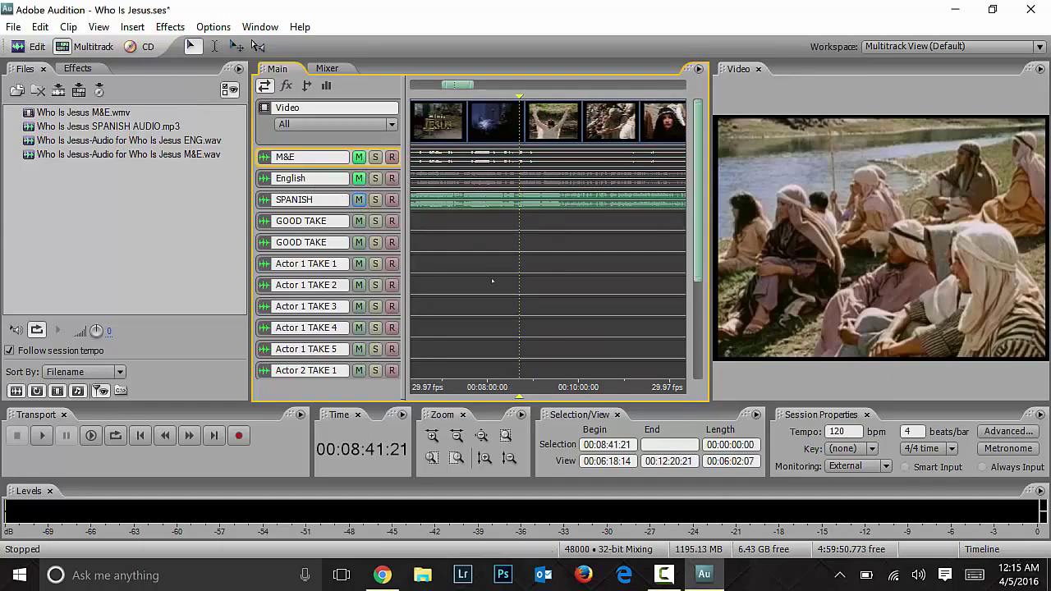
{"action": "key", "text": "space"}
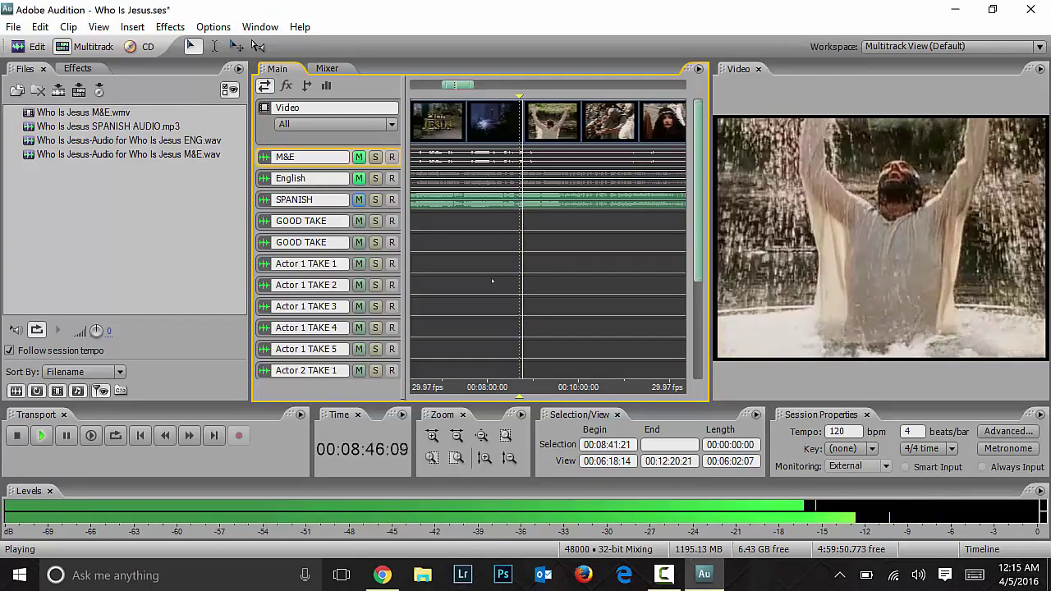
{"action": "key", "text": "space"}
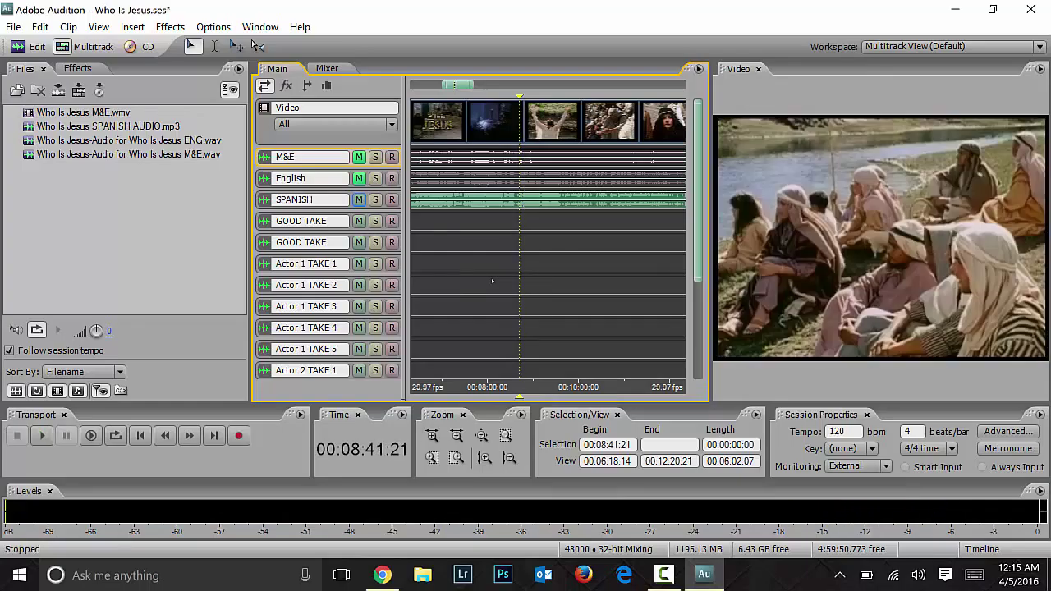
{"action": "left_click", "coordinate": [358, 200]}
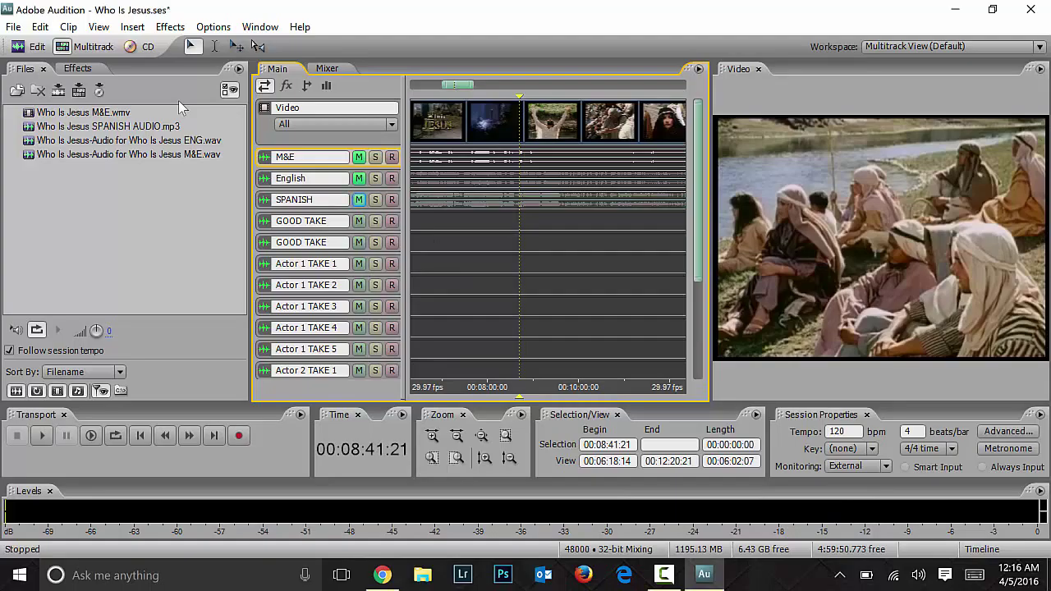
Step: Select Who Is Jesus SPANISH AUDIO.mp3 in the Files panel and switch to Chrome
{"action": "left_click_drag", "start_coordinate": [460, 82], "coordinate": [410, 59]}
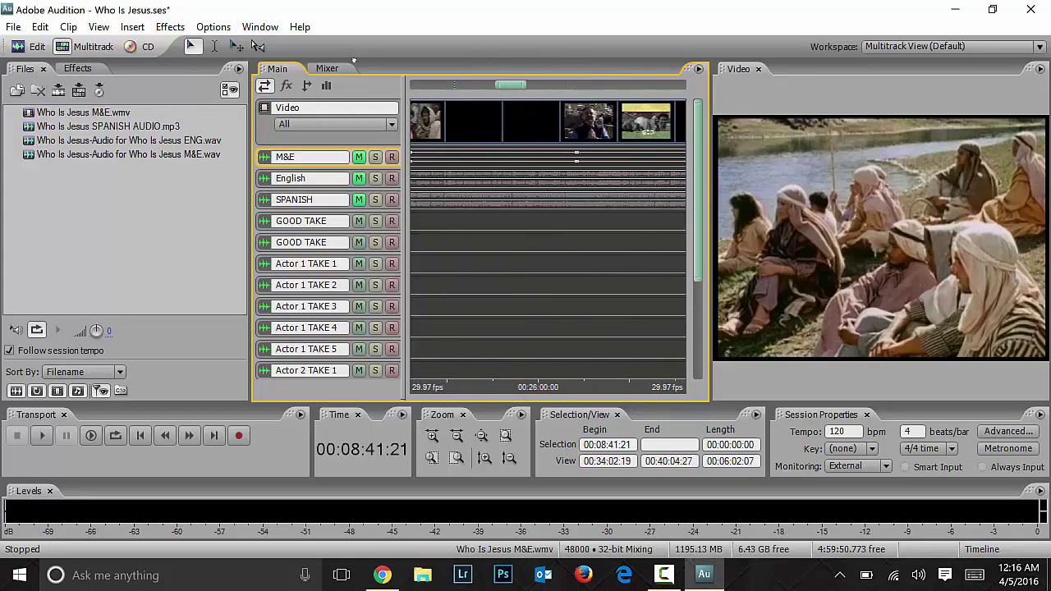
{"action": "left_click", "coordinate": [131, 156]}
{"action": "left_click", "coordinate": [87, 128]}
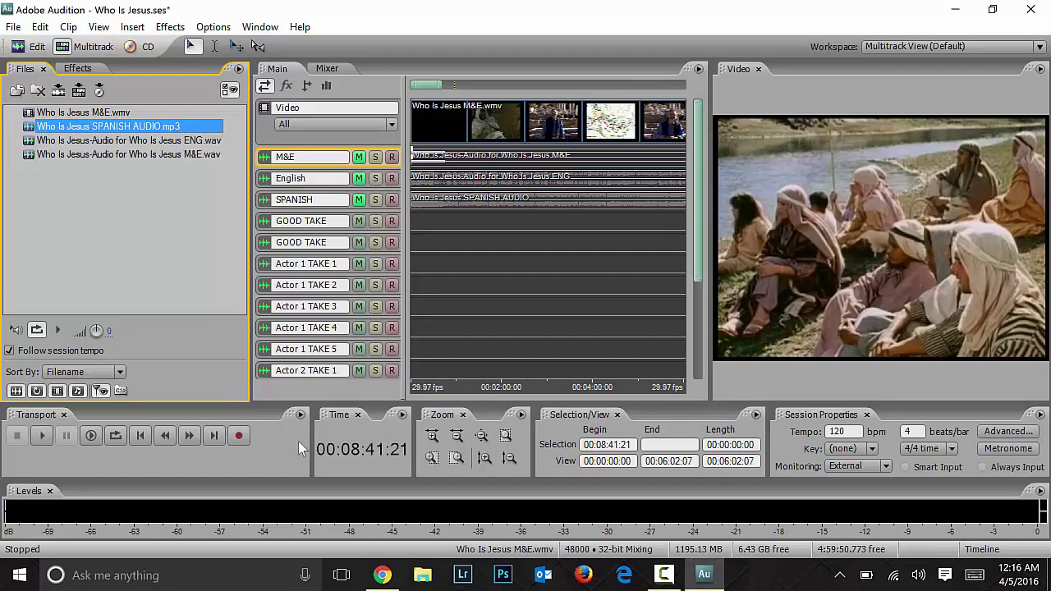
{"action": "left_click", "coordinate": [383, 575]}
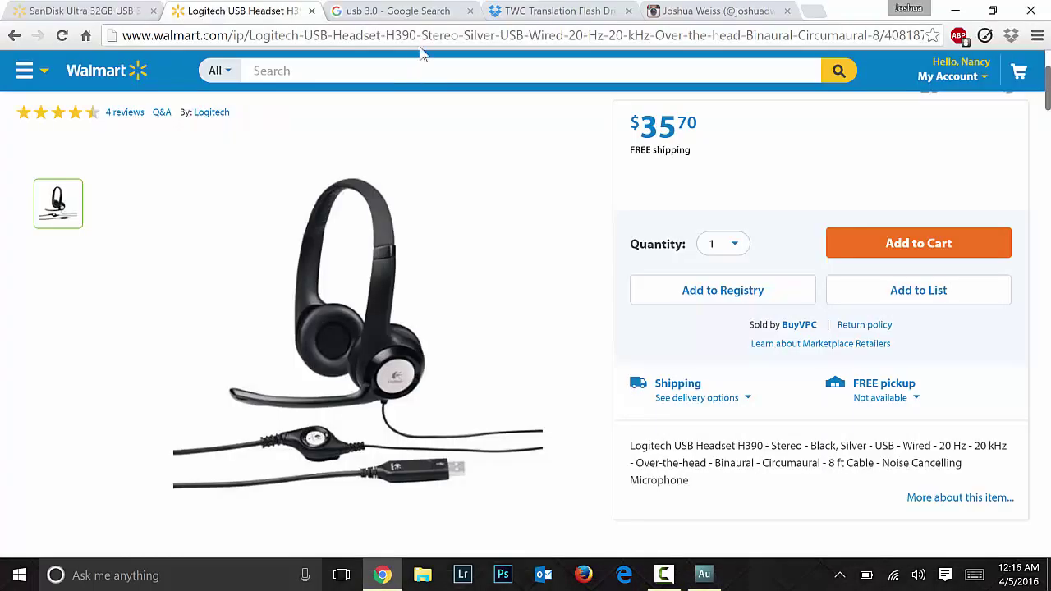
Step: Look through the Dropbox TWG Translation Flash Drive folder in Chrome, then minimize the browser
{"action": "left_click", "coordinate": [566, 12]}
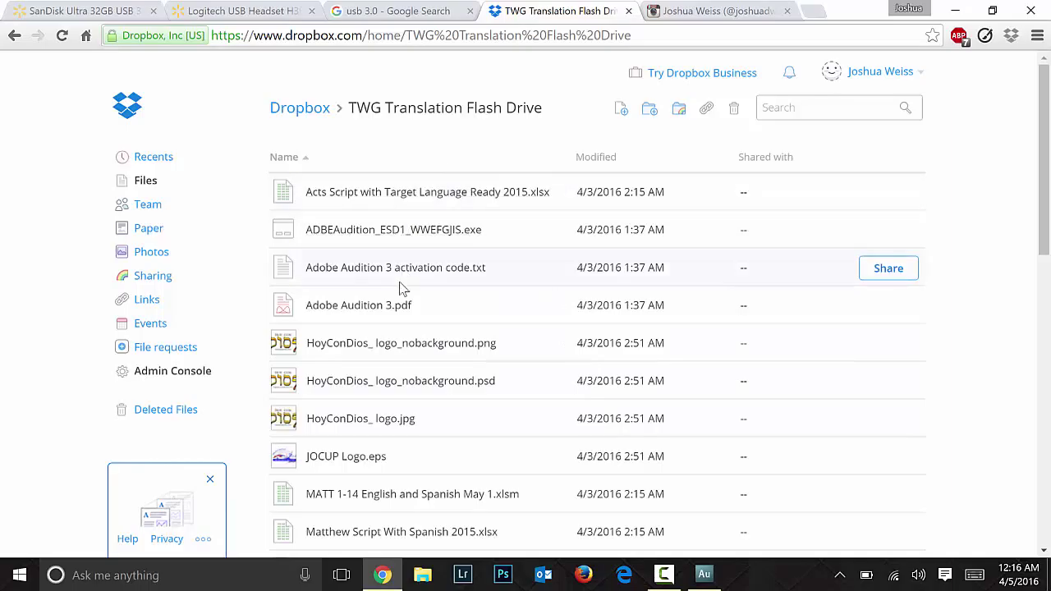
{"action": "scroll", "coordinate": [366, 137], "scroll_direction": "down", "scroll_amount": 1}
{"action": "scroll", "coordinate": [386, 368], "scroll_direction": "down", "scroll_amount": 6}
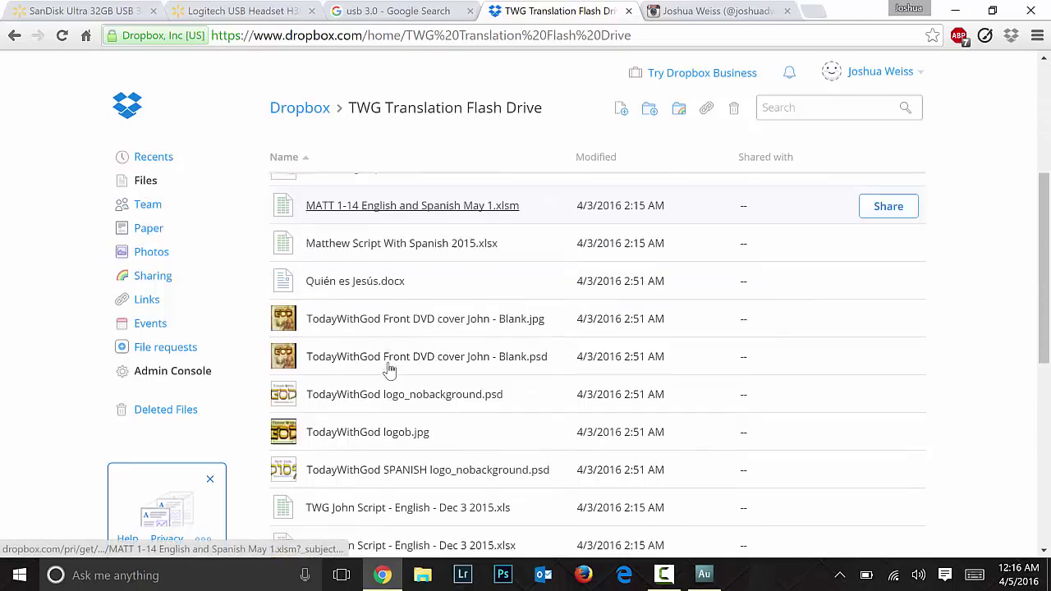
{"action": "scroll", "coordinate": [391, 370], "scroll_direction": "down", "scroll_amount": 3}
{"action": "scroll", "coordinate": [388, 369], "scroll_direction": "up", "scroll_amount": 8}
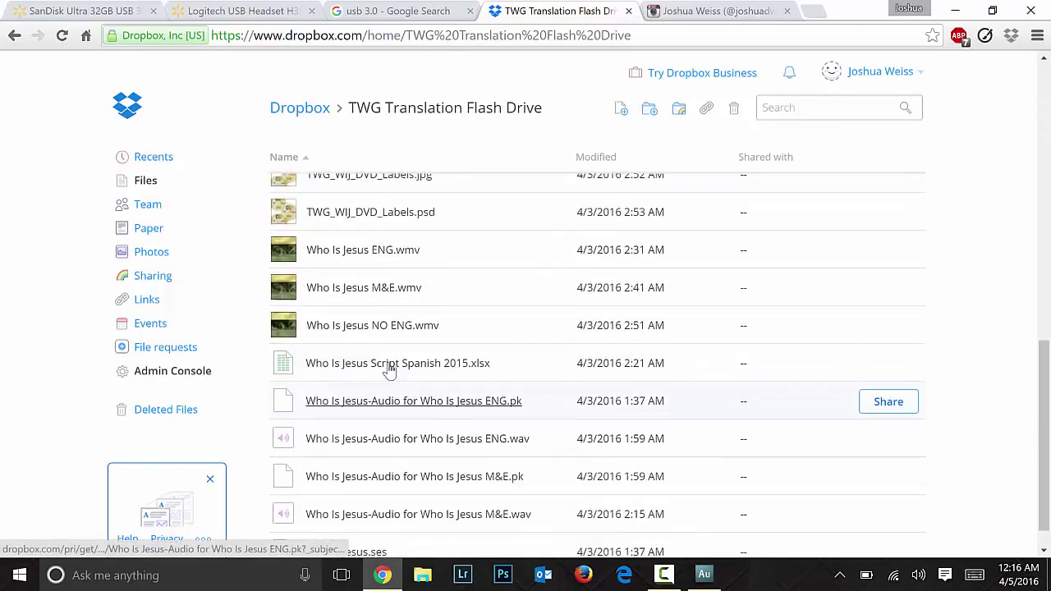
{"action": "left_click", "coordinate": [955, 10]}
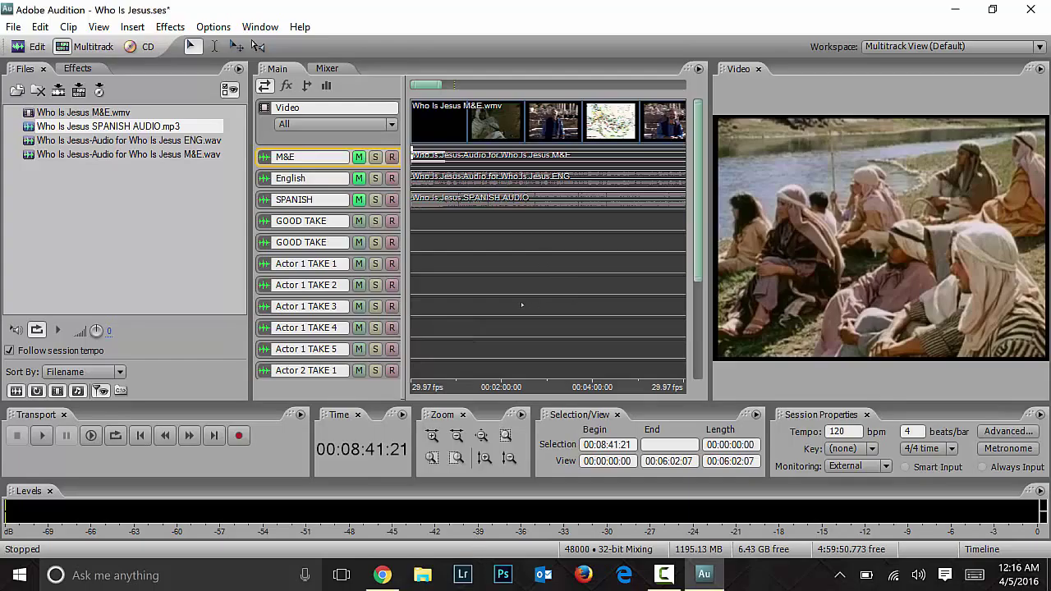
Step: Clear all track mutes, then mute M&E and SPANISH so only English stays audible
{"action": "left_click", "coordinate": [359, 178]}
{"action": "left_click", "coordinate": [359, 157]}
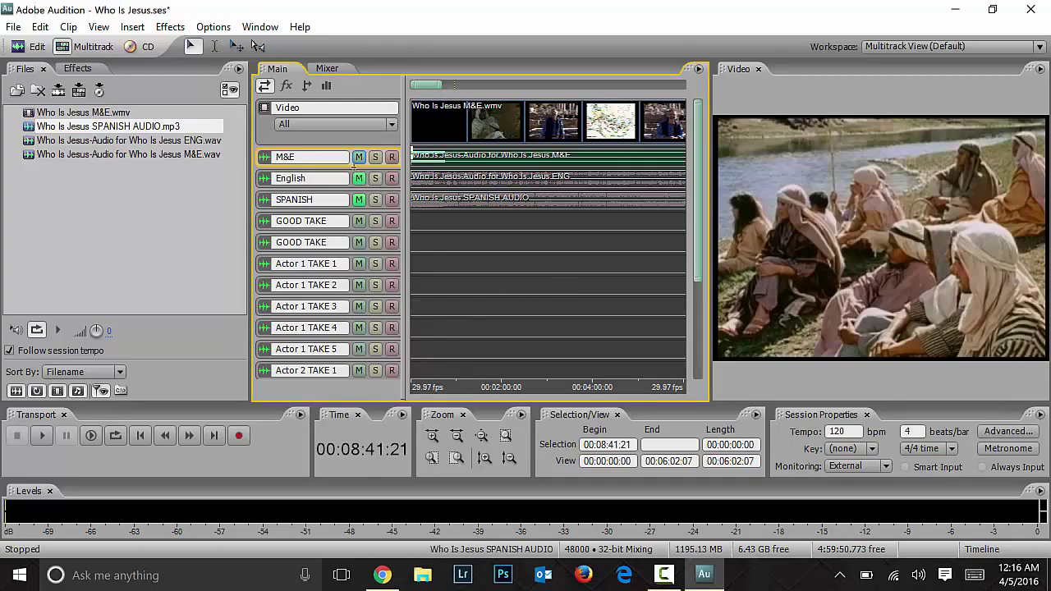
{"action": "left_click", "coordinate": [359, 200]}
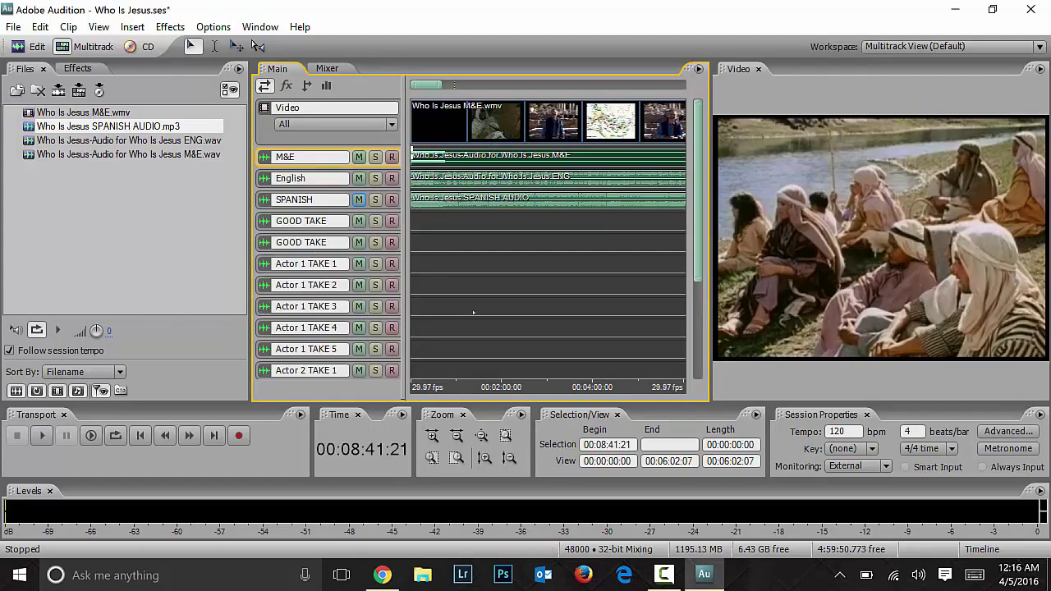
{"action": "left_click", "coordinate": [311, 160]}
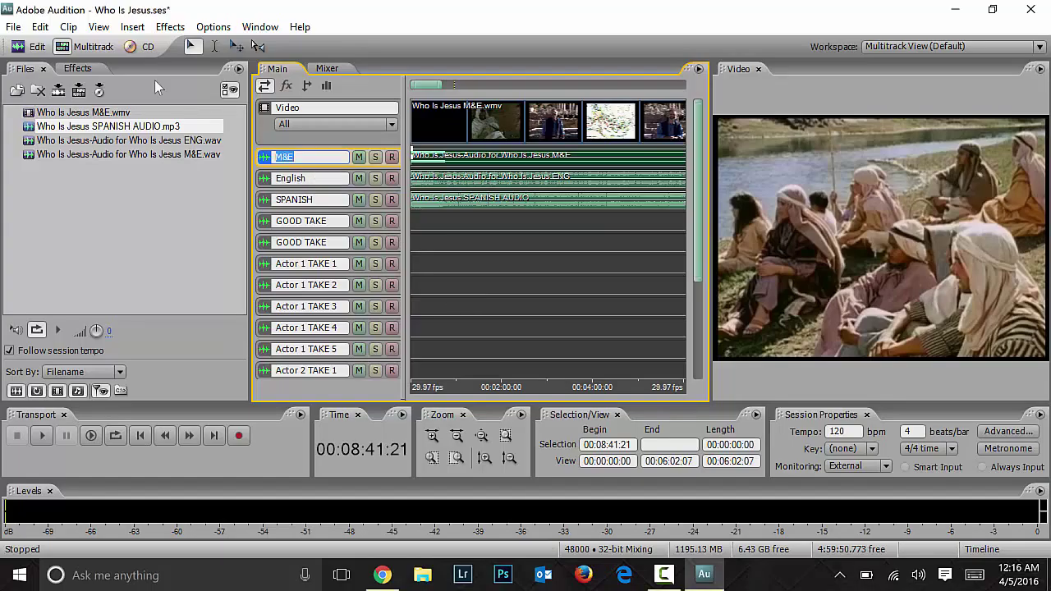
{"action": "key", "text": "Tab"}
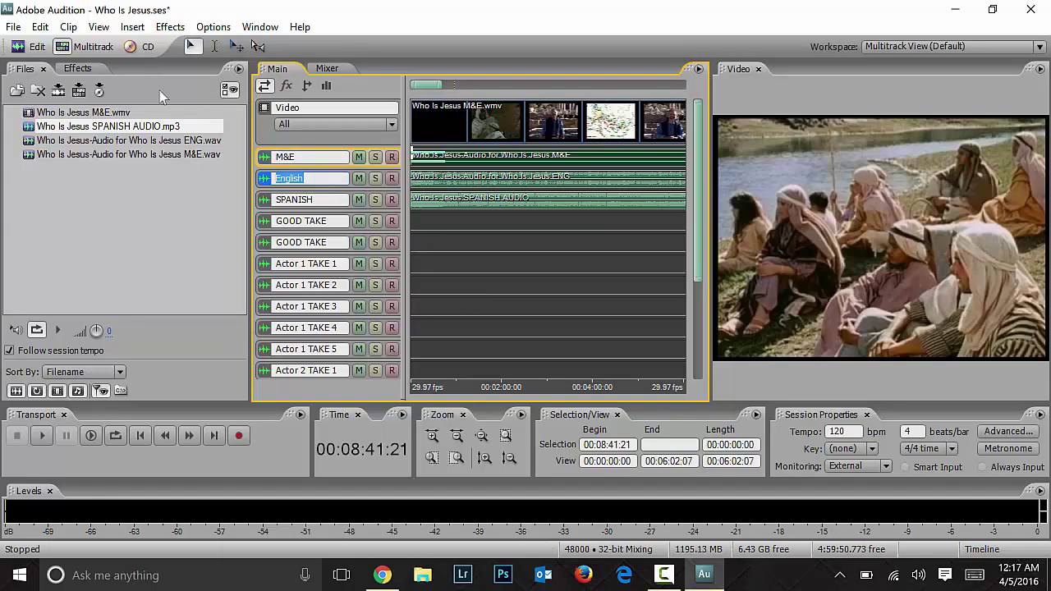
{"action": "left_click", "coordinate": [332, 204]}
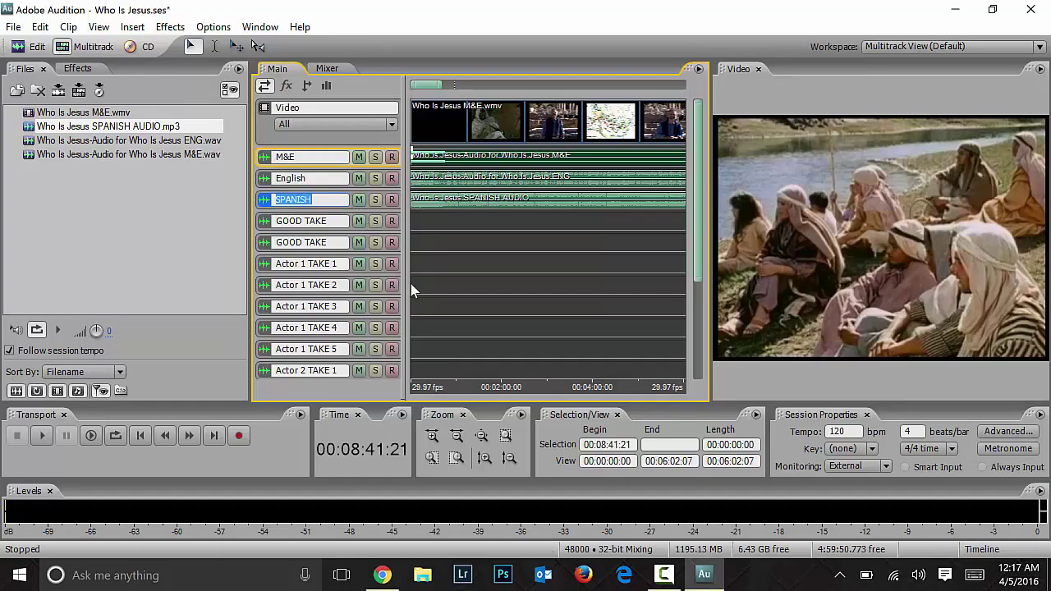
{"action": "left_click", "coordinate": [359, 157]}
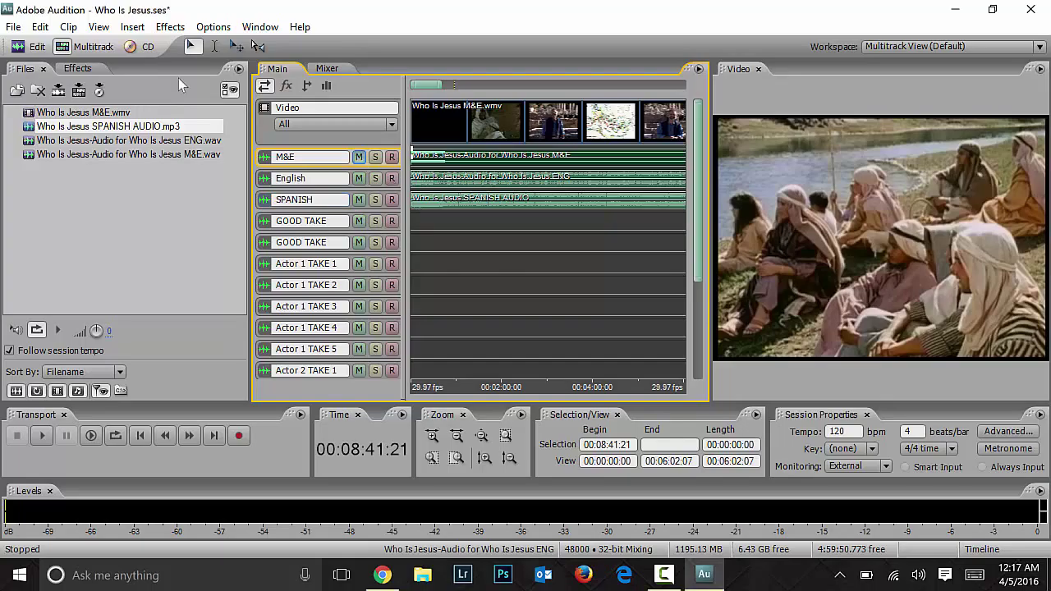
{"action": "left_click", "coordinate": [359, 200]}
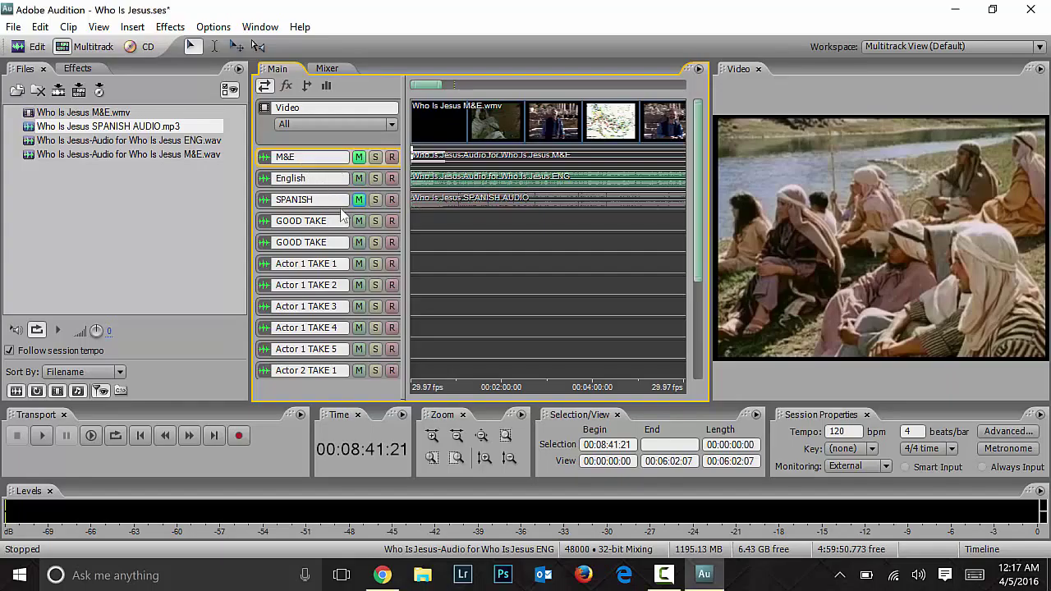
{"action": "left_click", "coordinate": [96, 170]}
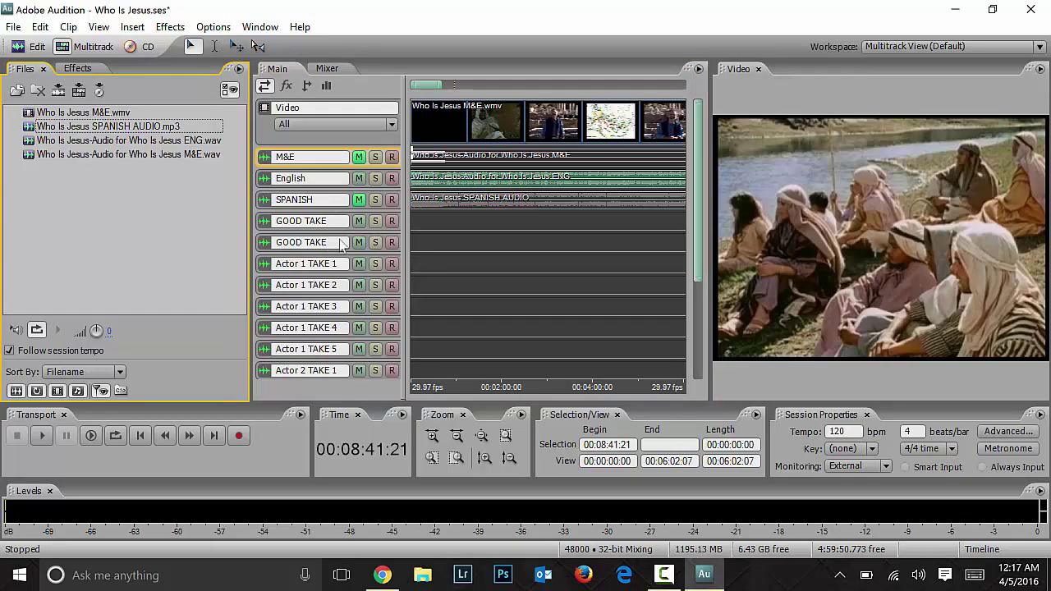
Step: Click through the GOOD TAKE and Actor 1 TAKE 2 lanes, settling the playhead at 00:00:45:12
{"action": "left_click_drag", "start_coordinate": [694, 244], "coordinate": [700, 288]}
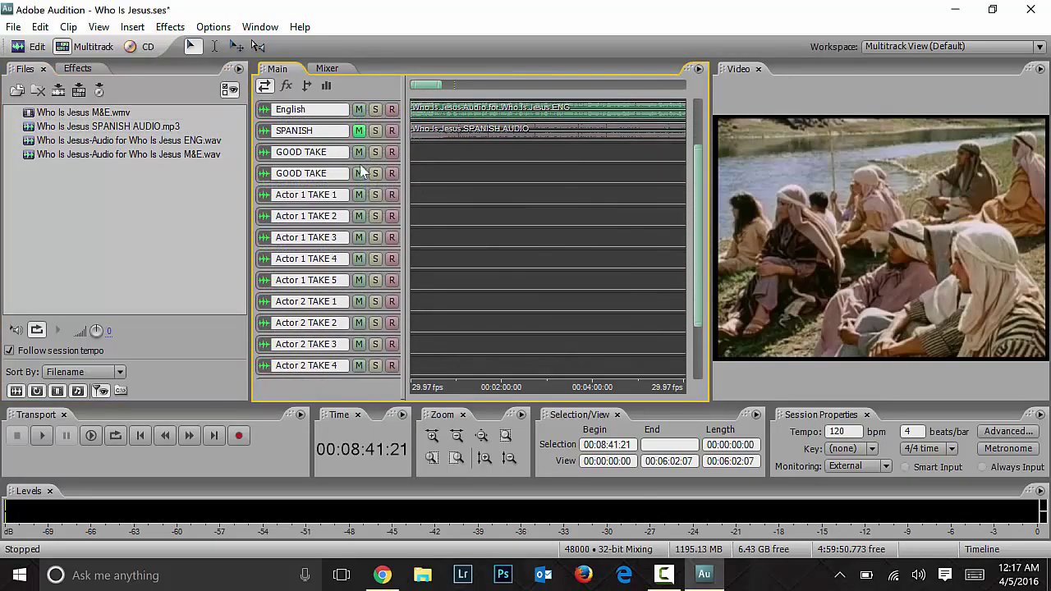
{"action": "left_click", "coordinate": [468, 156]}
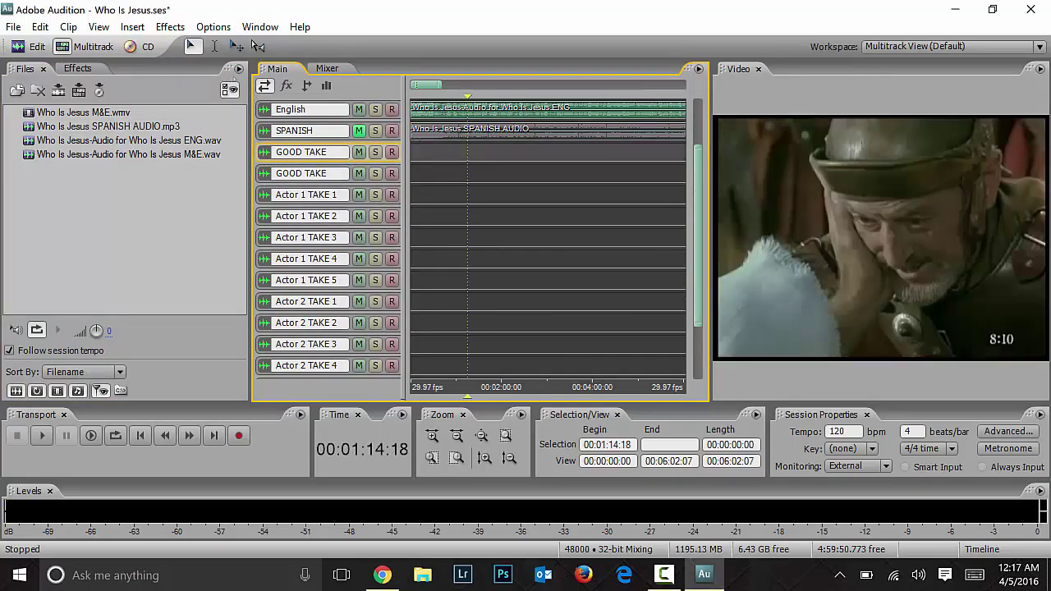
{"action": "left_click", "coordinate": [458, 173]}
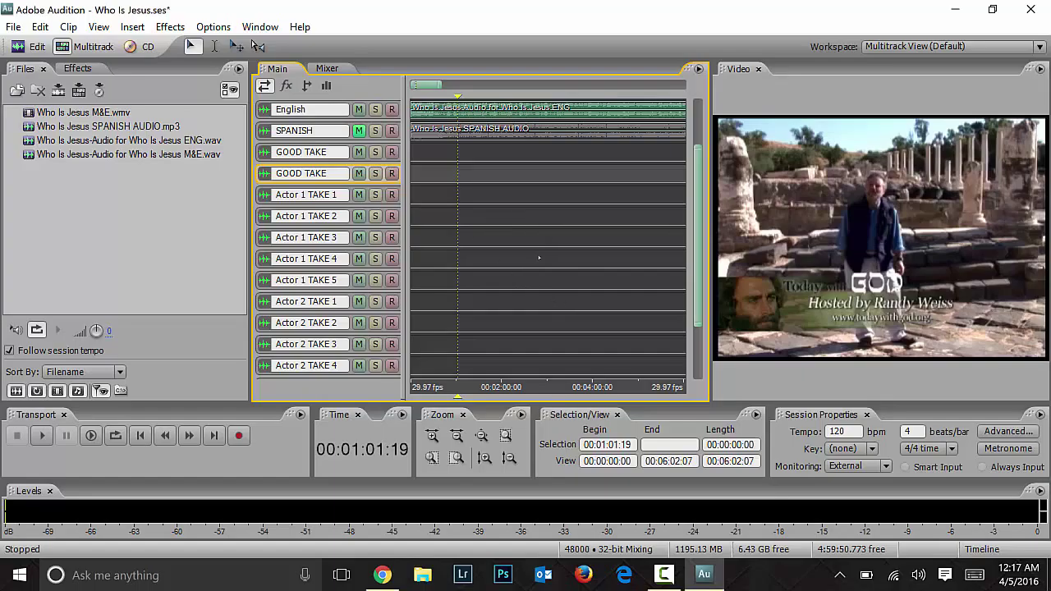
{"action": "left_click", "coordinate": [477, 217]}
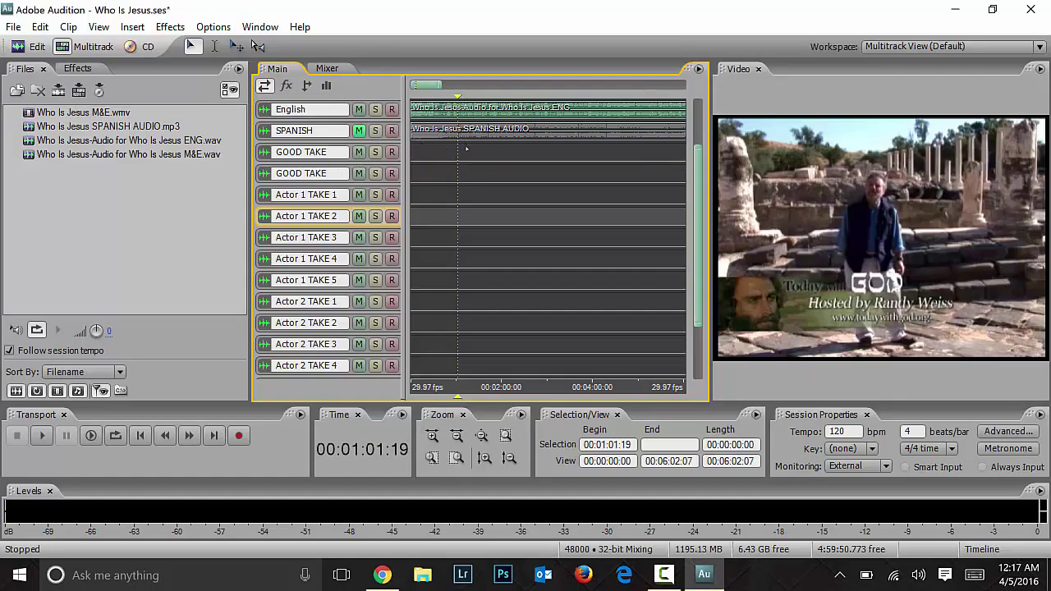
{"action": "scroll", "coordinate": [699, 170], "scroll_direction": "up", "scroll_amount": 3}
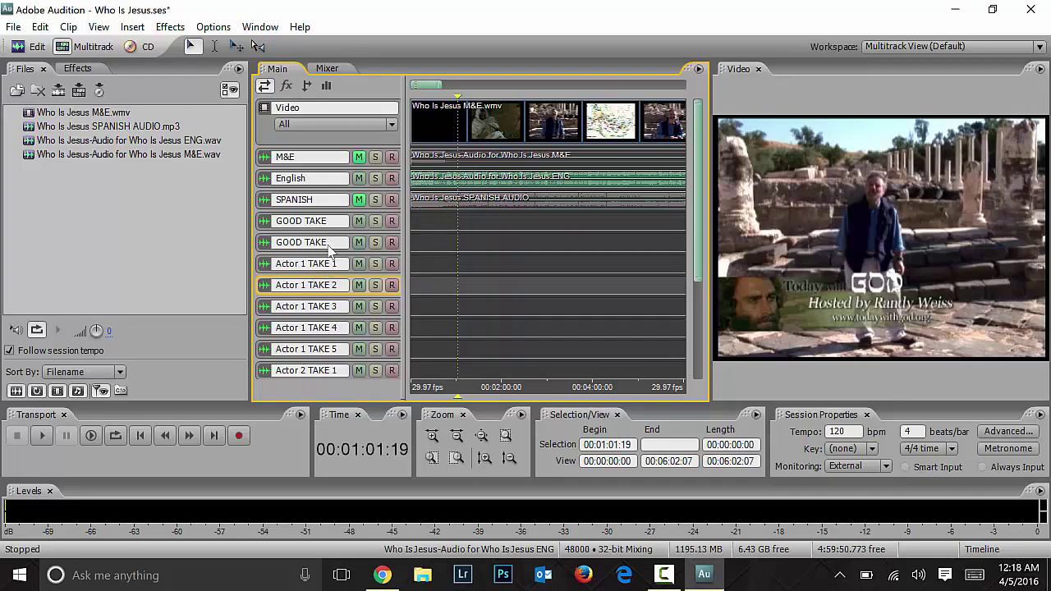
{"action": "left_click", "coordinate": [449, 225]}
{"action": "left_click", "coordinate": [453, 238]}
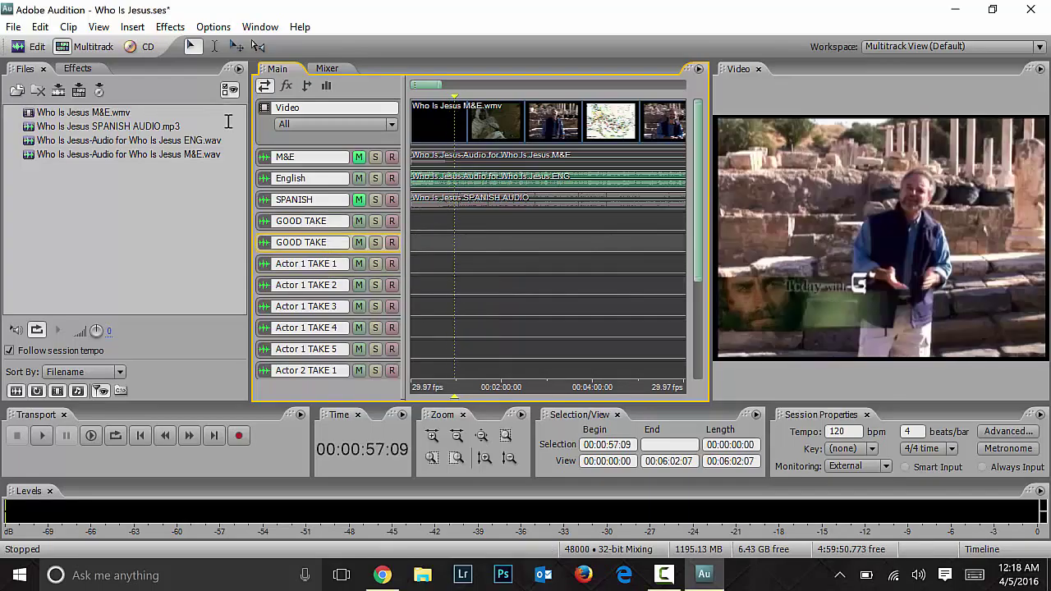
{"action": "left_click", "coordinate": [445, 228]}
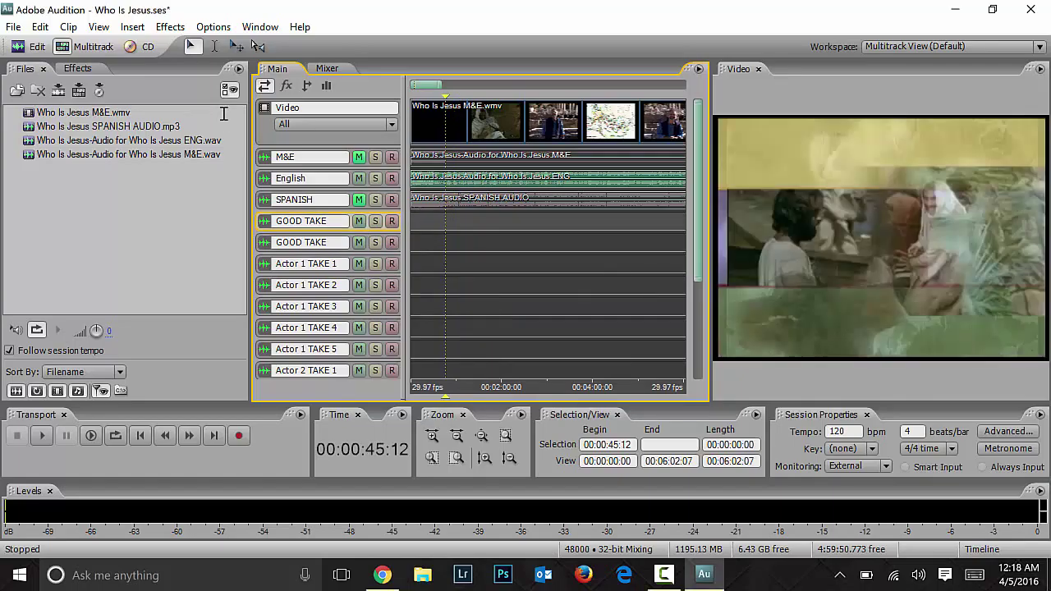
{"action": "scroll", "coordinate": [351, 105], "scroll_direction": "down", "scroll_amount": 1}
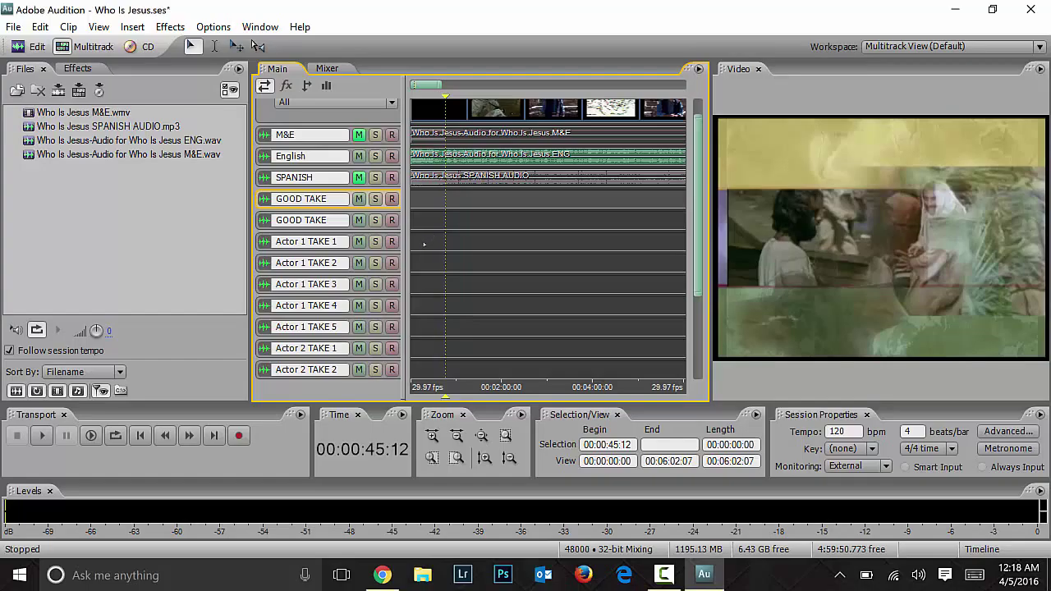
{"action": "scroll", "coordinate": [424, 244], "scroll_direction": "up", "scroll_amount": 3}
Step: Reposition the playhead on Actor 1 TAKE 2 and zoom the timeline out, ending at 00:00:56:26
{"action": "scroll", "coordinate": [424, 244], "scroll_direction": "up", "scroll_amount": 3}
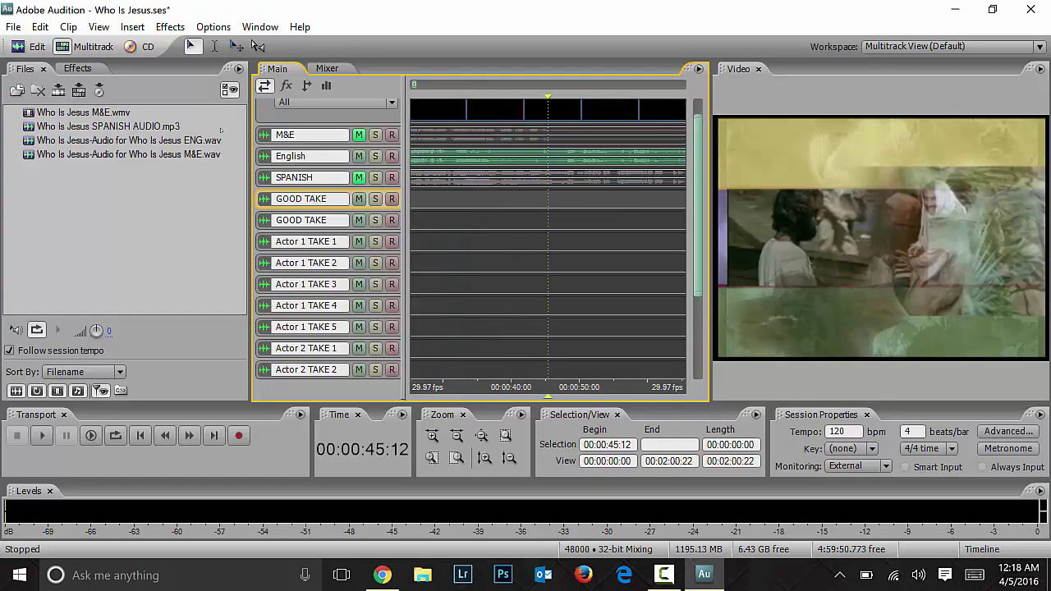
{"action": "left_click", "coordinate": [538, 254]}
{"action": "scroll", "coordinate": [537, 254], "scroll_direction": "up", "scroll_amount": 5}
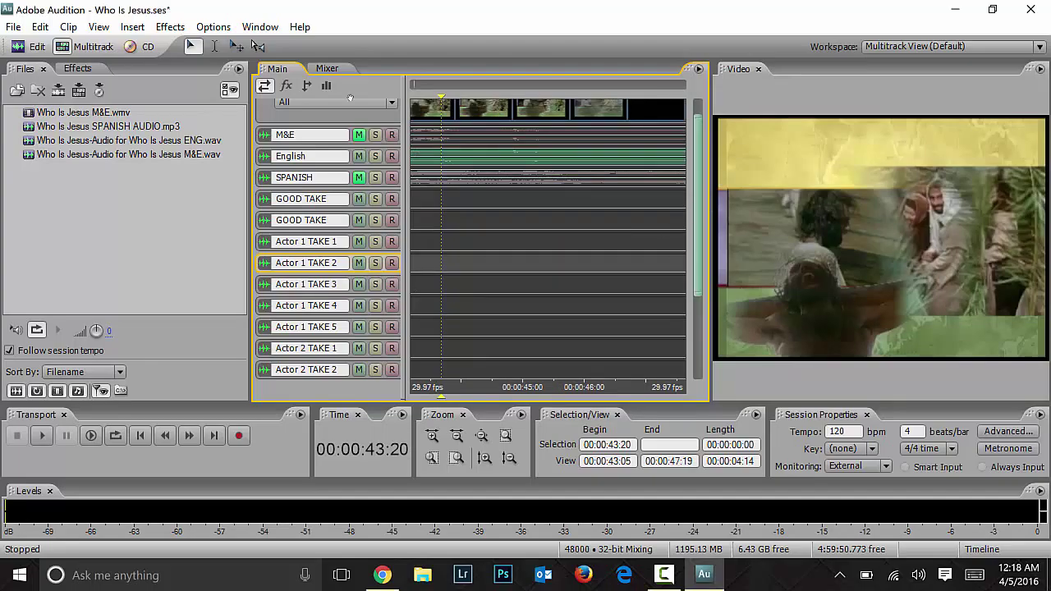
{"action": "scroll", "coordinate": [299, 209], "scroll_direction": "down", "scroll_amount": 5}
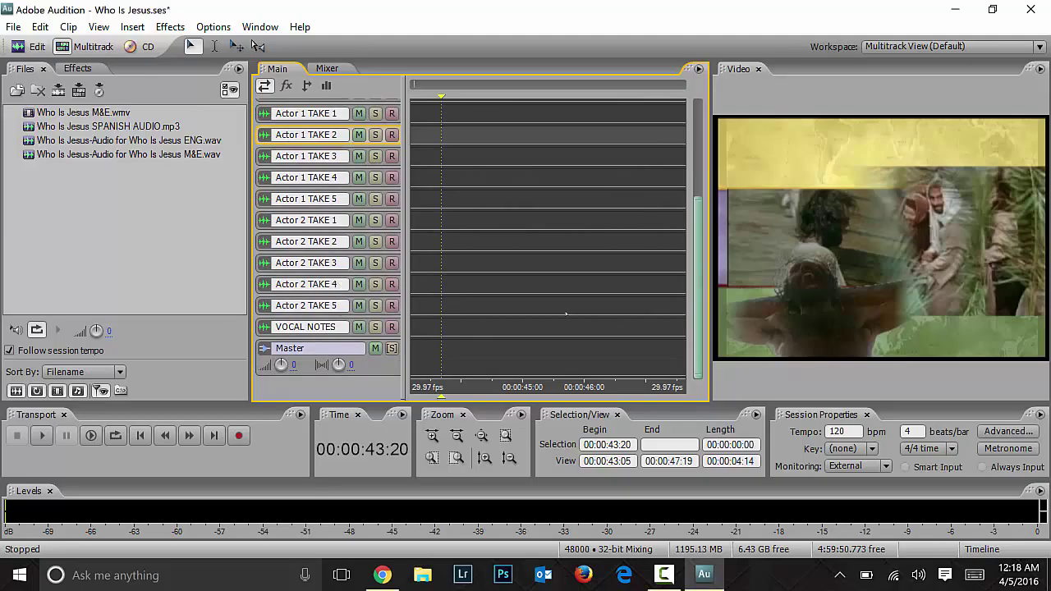
{"action": "scroll", "coordinate": [328, 239], "scroll_direction": "up", "scroll_amount": 4}
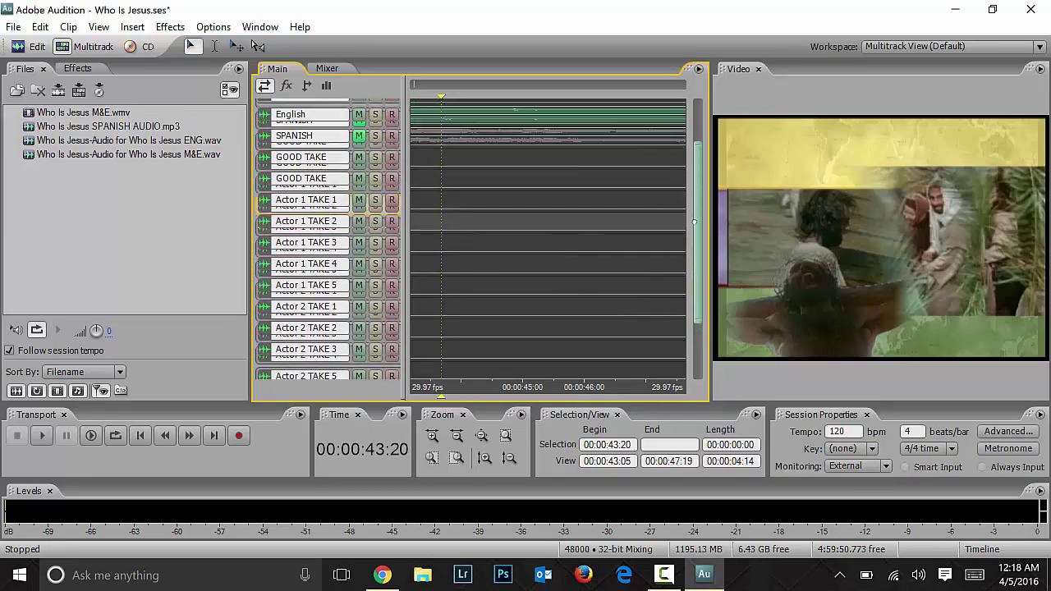
{"action": "scroll", "coordinate": [328, 238], "scroll_direction": "down", "scroll_amount": 1}
{"action": "scroll", "coordinate": [476, 238], "scroll_direction": "down", "scroll_amount": 1}
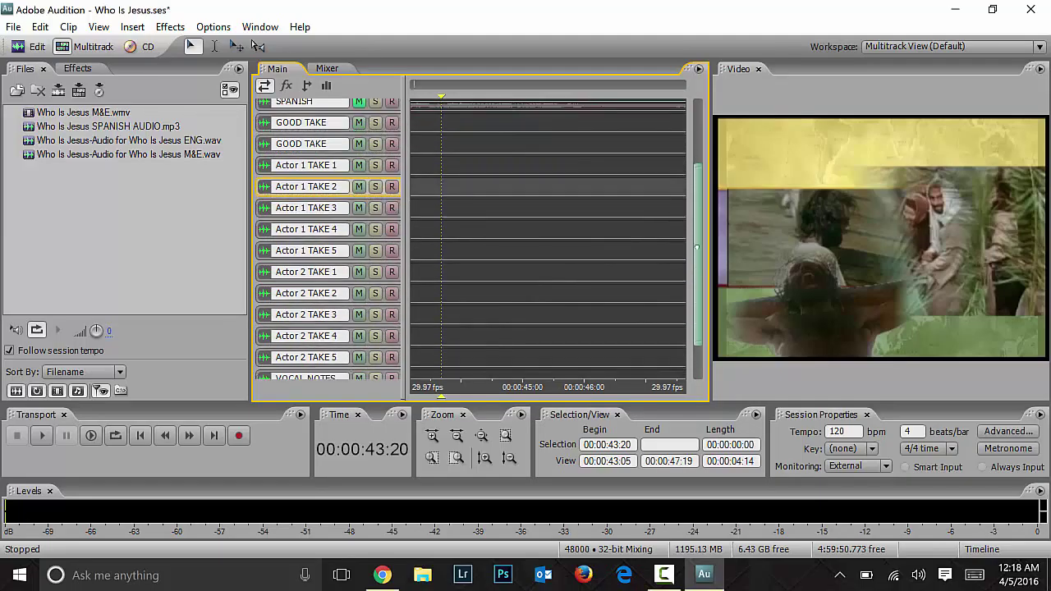
{"action": "scroll", "coordinate": [328, 238], "scroll_direction": "up", "scroll_amount": 3}
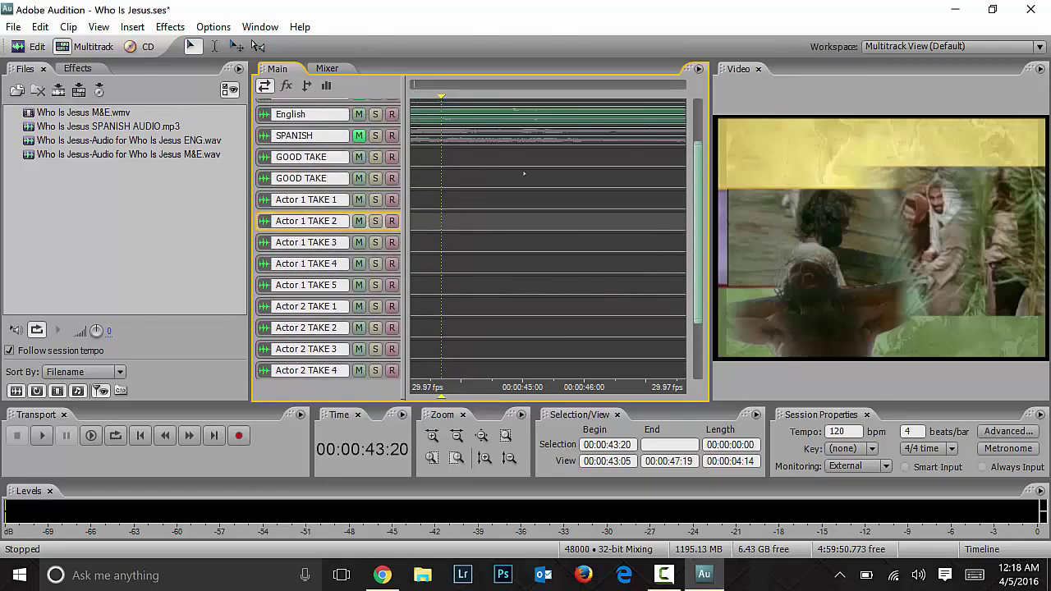
{"action": "left_click", "coordinate": [556, 178]}
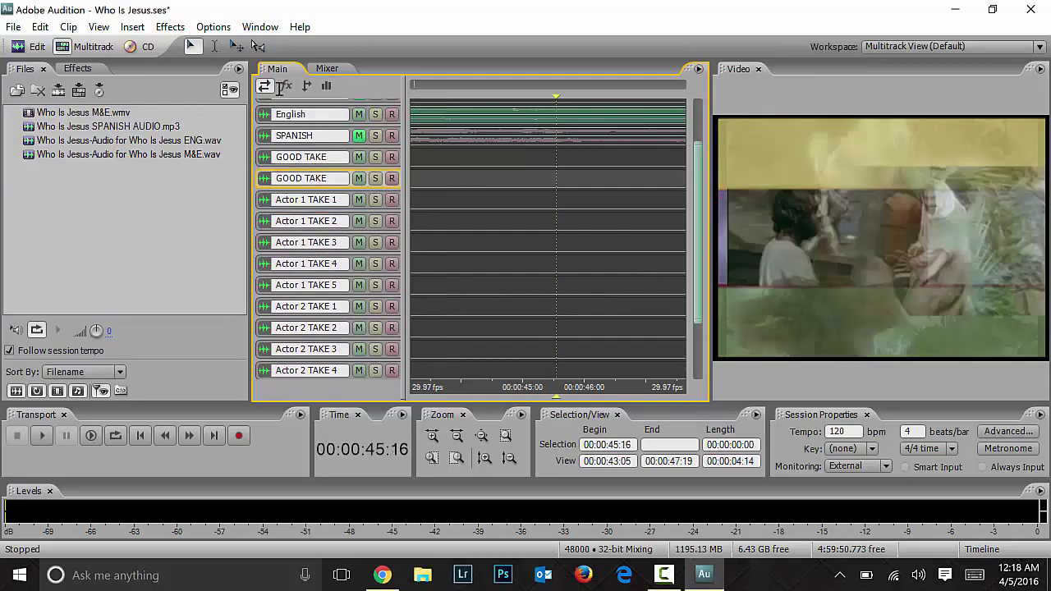
{"action": "key", "text": "minus"}
{"action": "key", "text": "minus"}
{"action": "key", "text": "Right"}
{"action": "key", "text": "minus"}
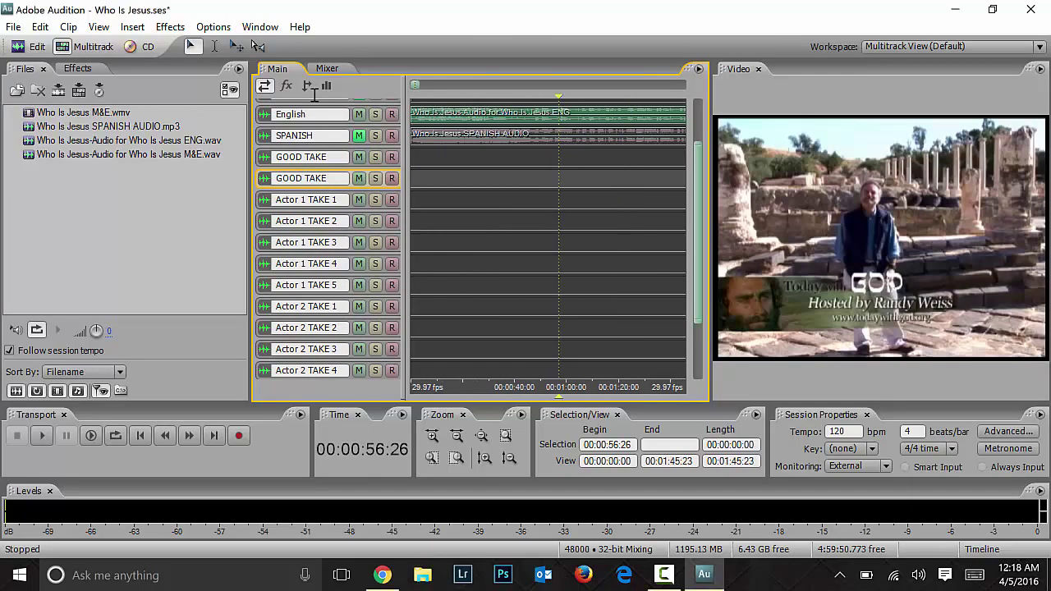
Step: Set the playhead on Actor 1 TAKE 1 at 00:01:20:00 and briefly play from there
{"action": "key", "text": "Right"}
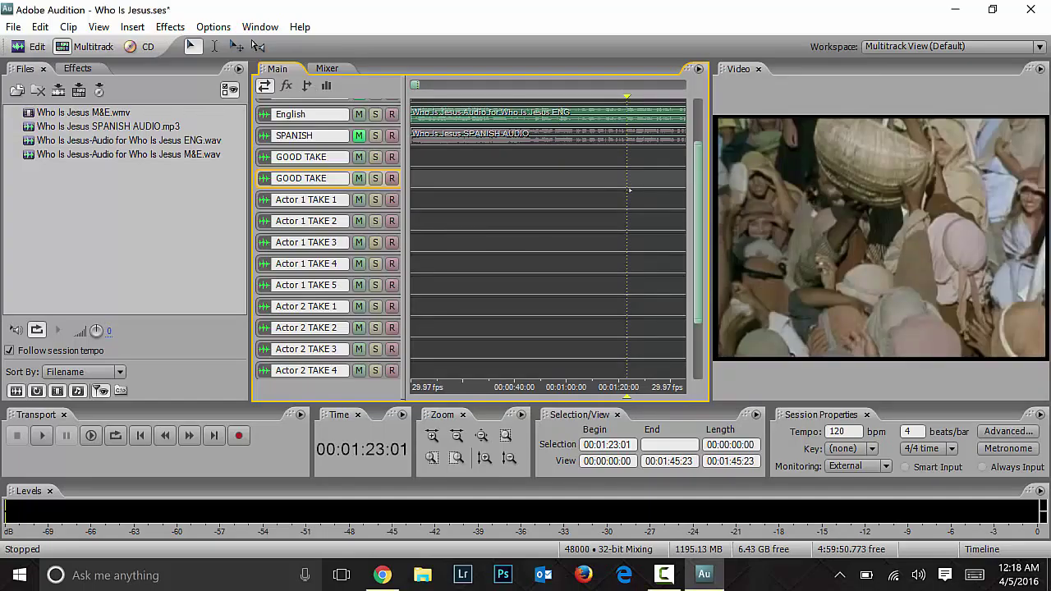
{"action": "left_click", "coordinate": [632, 194]}
{"action": "left_click", "coordinate": [643, 194]}
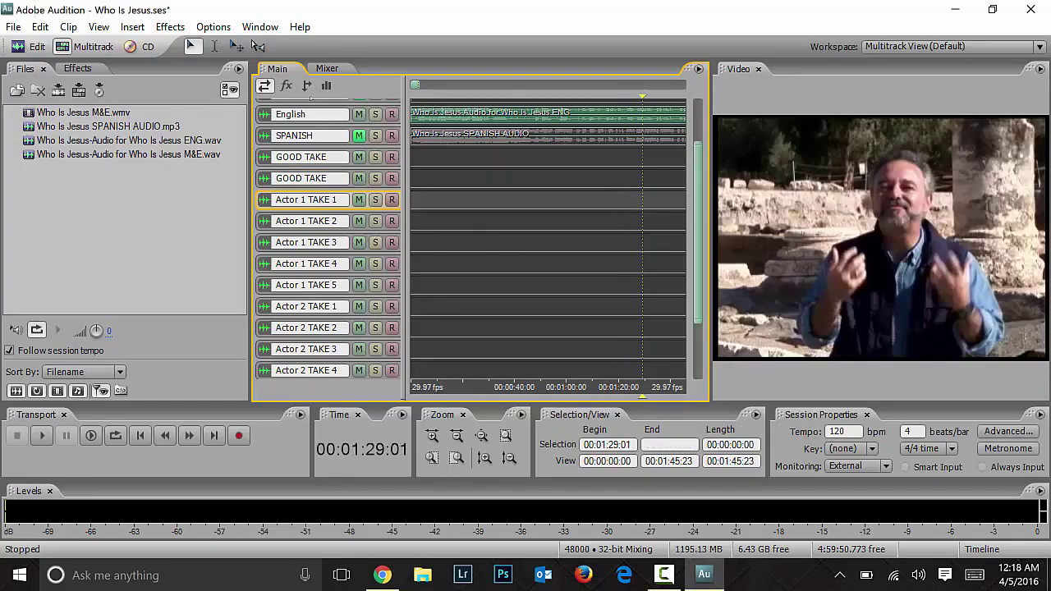
{"action": "left_click", "coordinate": [620, 195]}
{"action": "left_click", "coordinate": [629, 194]}
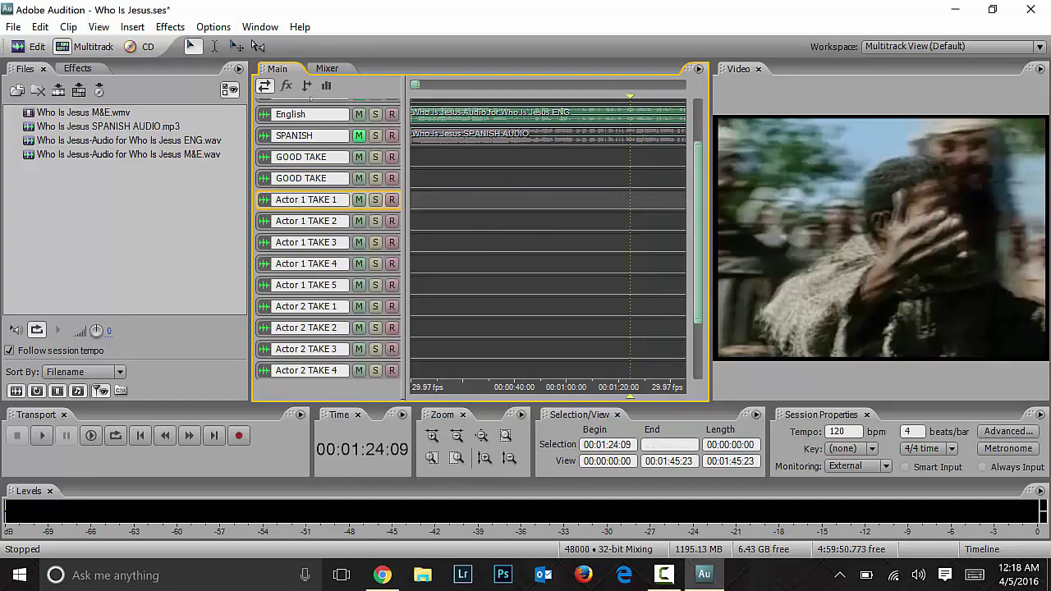
{"action": "left_click", "coordinate": [622, 195]}
{"action": "key", "text": "space"}
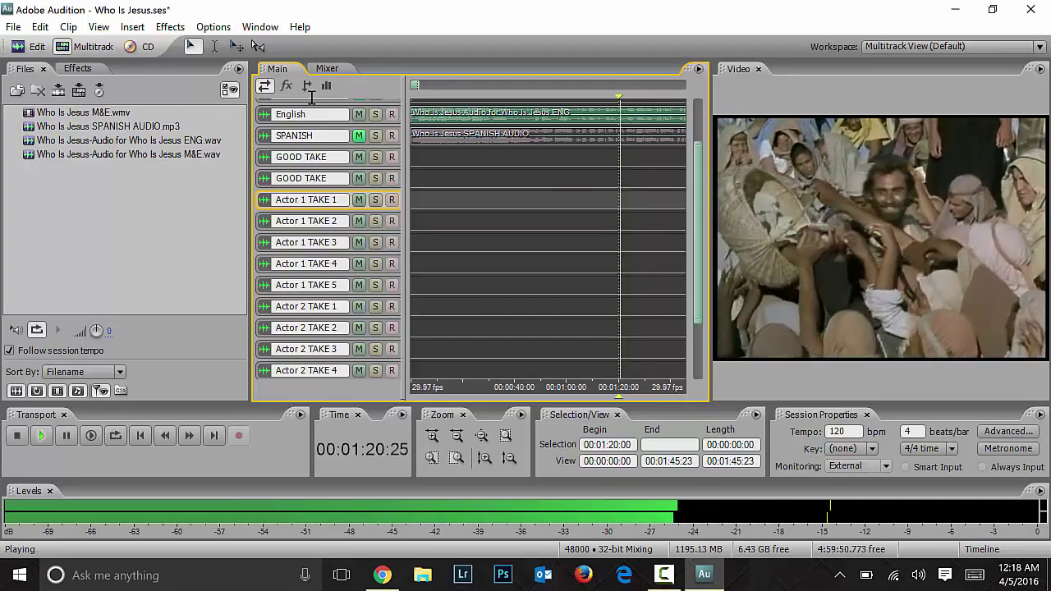
{"action": "key", "text": "minus"}
{"action": "key", "text": "minus"}
{"action": "key", "text": "space"}
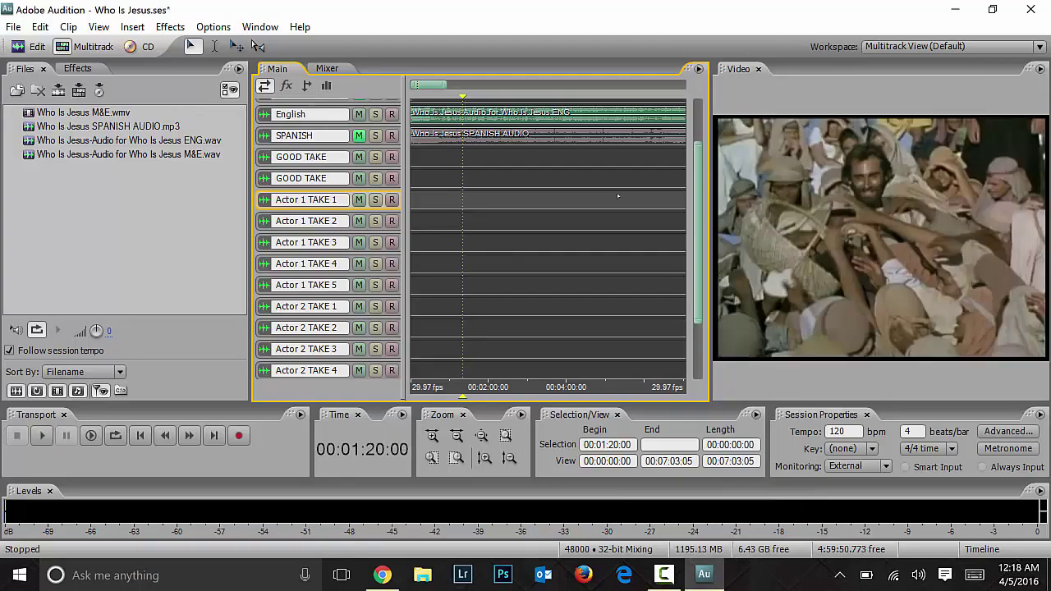
Step: Jump through the video's title and John 3:16 frames to set the playhead at 00:08:30:09
{"action": "left_click", "coordinate": [583, 200]}
{"action": "left_click", "coordinate": [530, 203]}
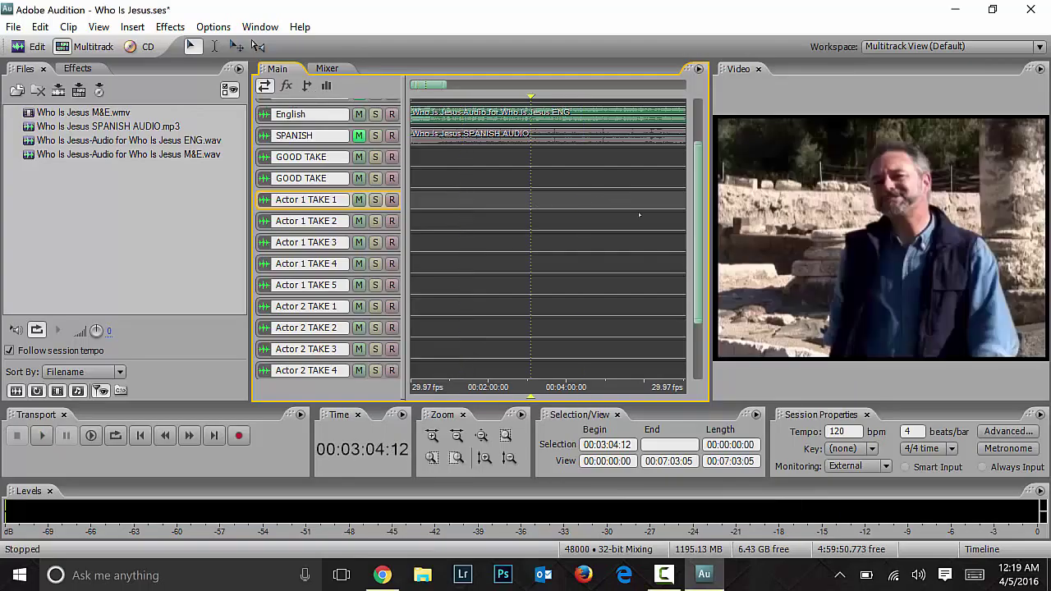
{"action": "left_click", "coordinate": [651, 221]}
{"action": "left_click_drag", "start_coordinate": [435, 84], "coordinate": [439, 84]}
{"action": "left_click", "coordinate": [625, 199]}
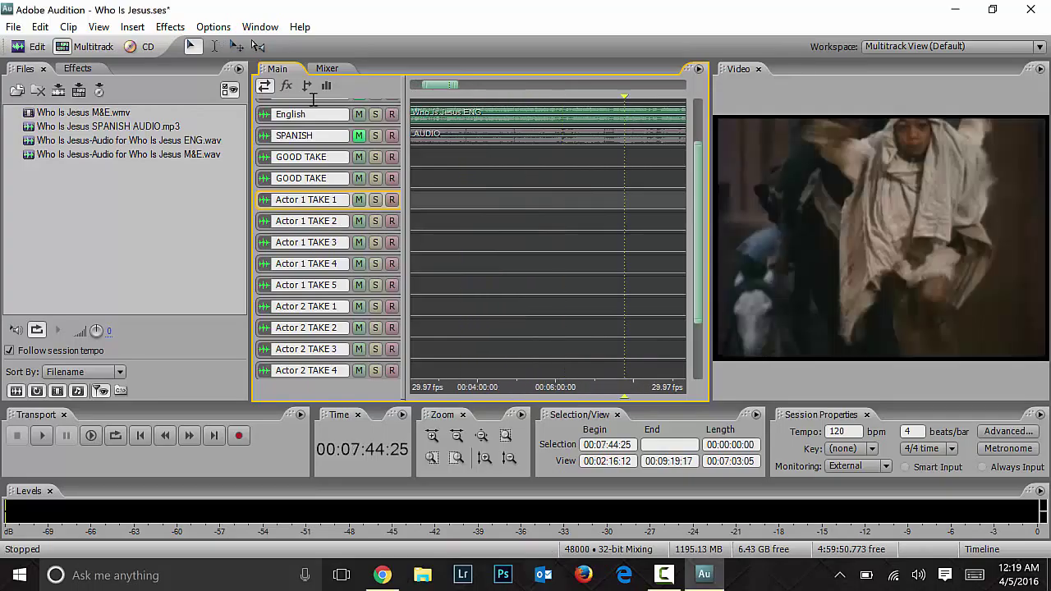
{"action": "left_click", "coordinate": [666, 197]}
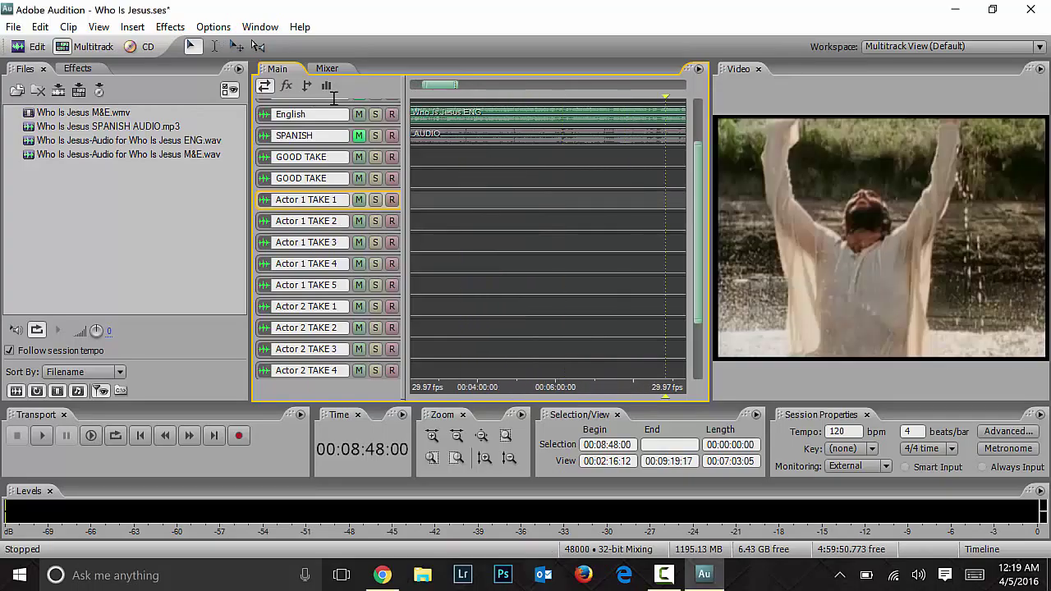
{"action": "left_click_drag", "start_coordinate": [444, 86], "coordinate": [463, 86]}
{"action": "left_click", "coordinate": [515, 156]}
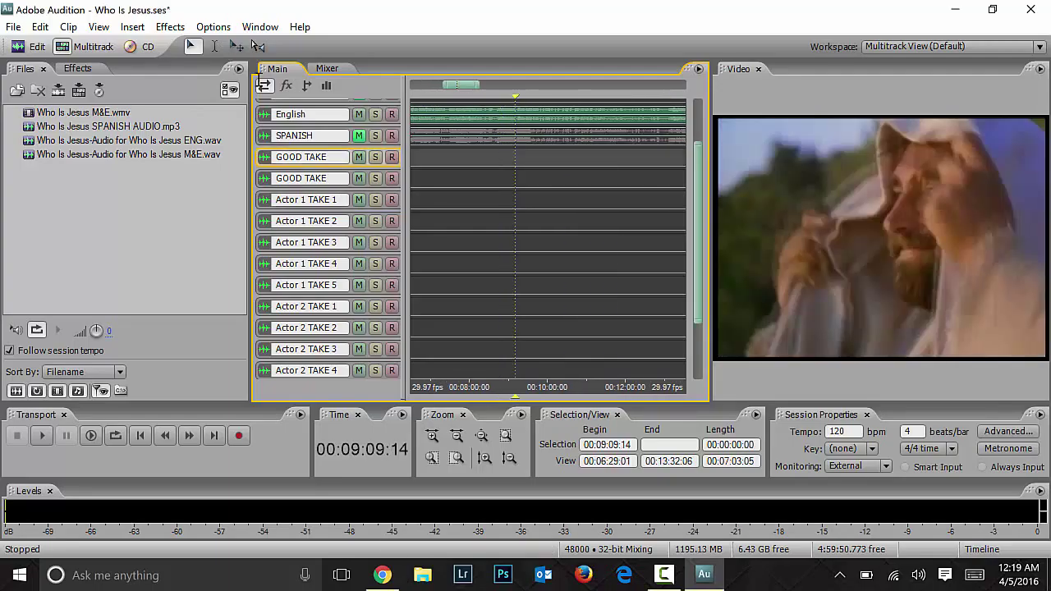
{"action": "left_click", "coordinate": [489, 164]}
Step: Play the session from 00:08:30:09 to about 00:08:45 and stop
{"action": "key", "text": "space"}
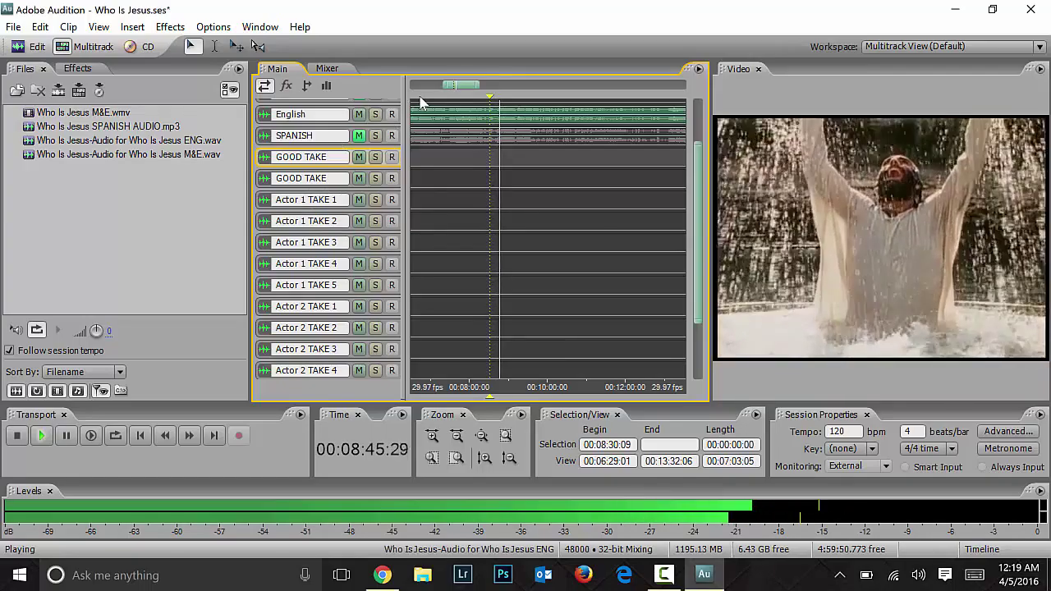
{"action": "key", "text": "space"}
{"action": "left_click_drag", "start_coordinate": [463, 85], "coordinate": [532, 88]}
{"action": "scroll", "coordinate": [348, 102], "scroll_direction": "down", "scroll_amount": 2}
{"action": "left_click_drag", "start_coordinate": [698, 253], "coordinate": [698, 280]}
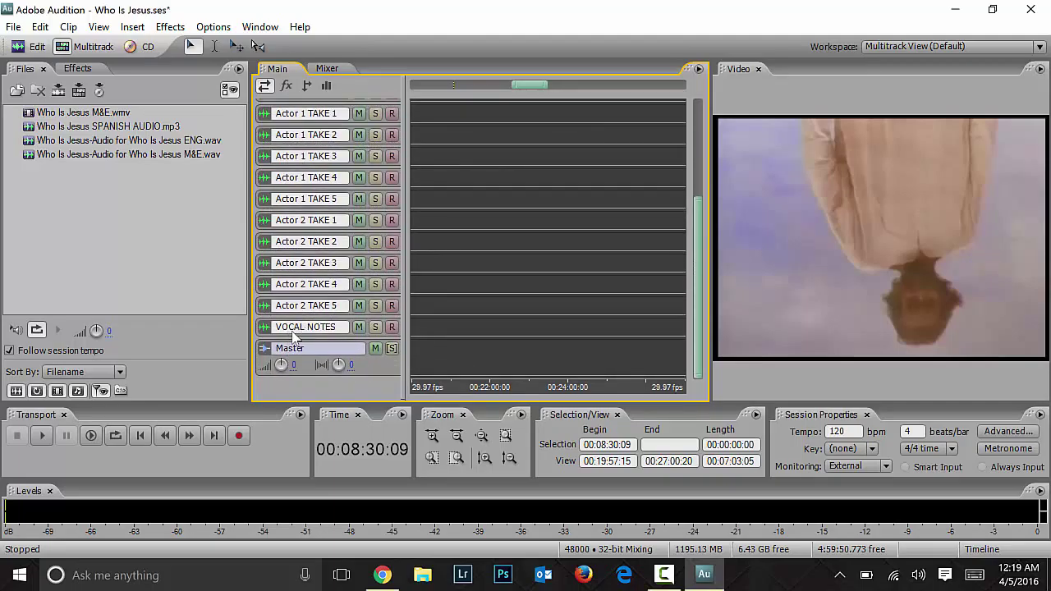
Step: Move the playhead past 00:22:00 and back to 00:18:06:10, where the hooded figure appears
{"action": "left_click", "coordinate": [488, 336]}
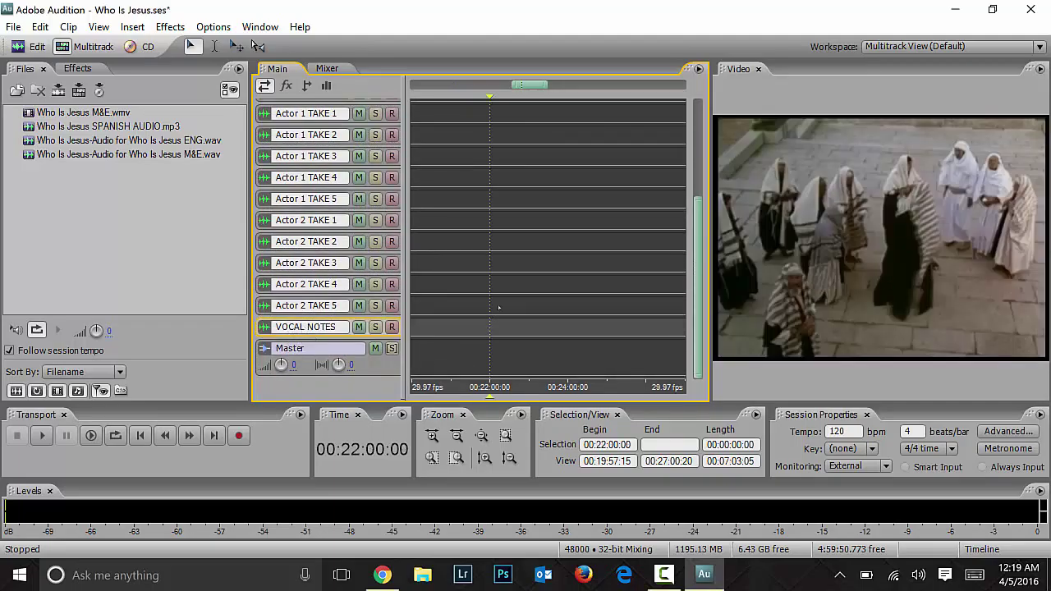
{"action": "left_click_drag", "start_coordinate": [530, 86], "coordinate": [512, 88]}
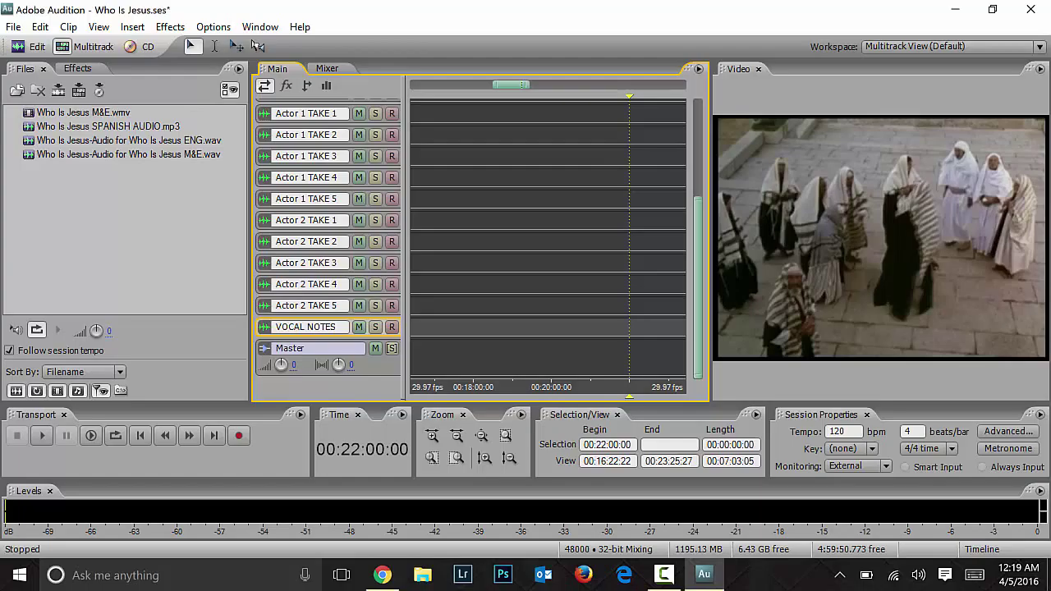
{"action": "left_click", "coordinate": [478, 303]}
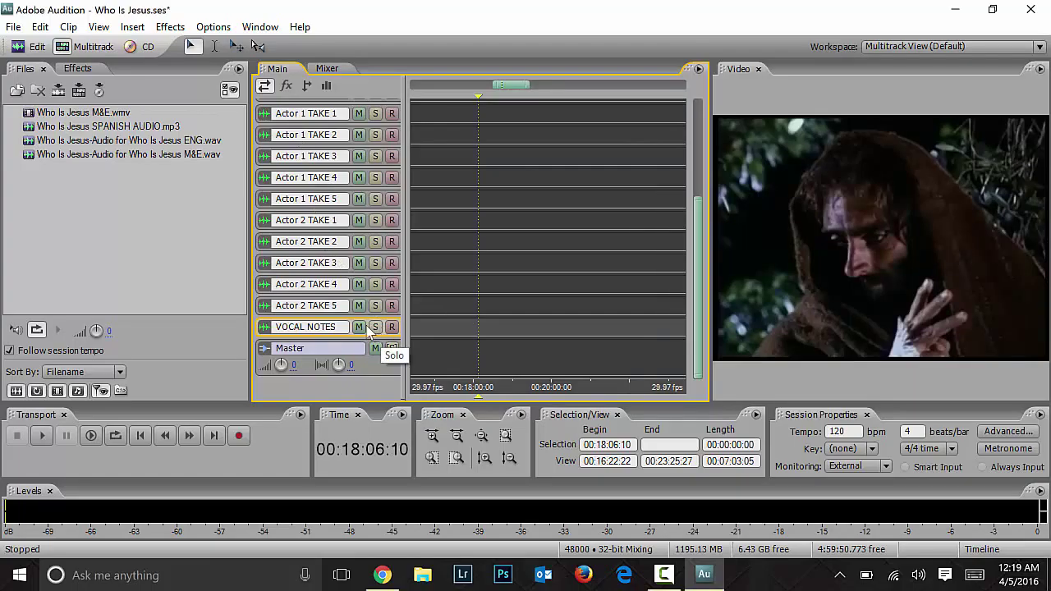
{"action": "scroll", "coordinate": [701, 308], "scroll_direction": "up", "scroll_amount": 5}
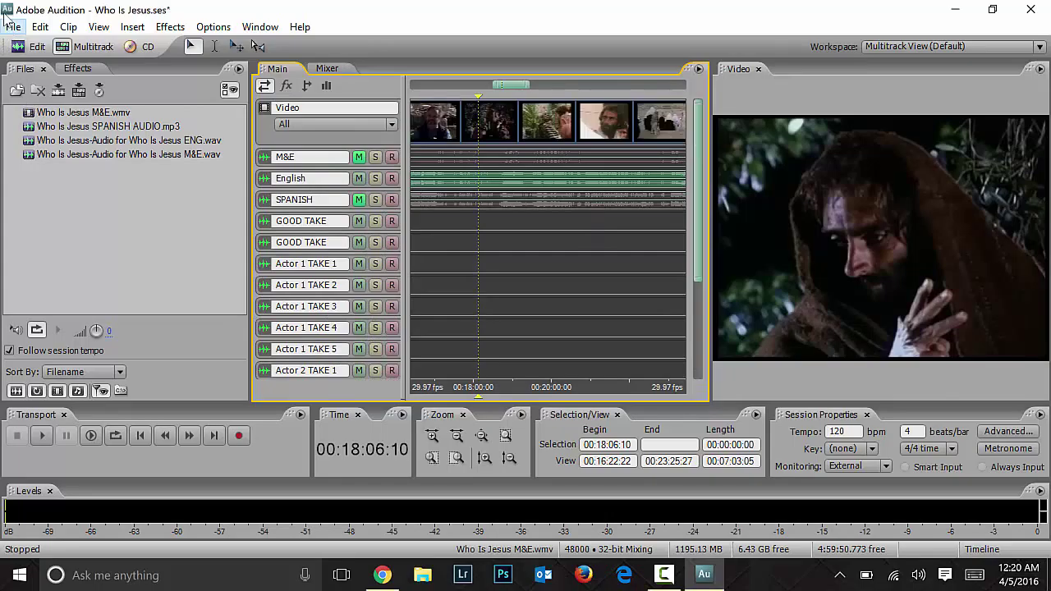
{"action": "left_click", "coordinate": [12, 27]}
Step: Open the SPANISH AUDIO.mp3 waveform on its own and look through its File menu
{"action": "left_click", "coordinate": [7, 18]}
{"action": "left_click", "coordinate": [32, 47]}
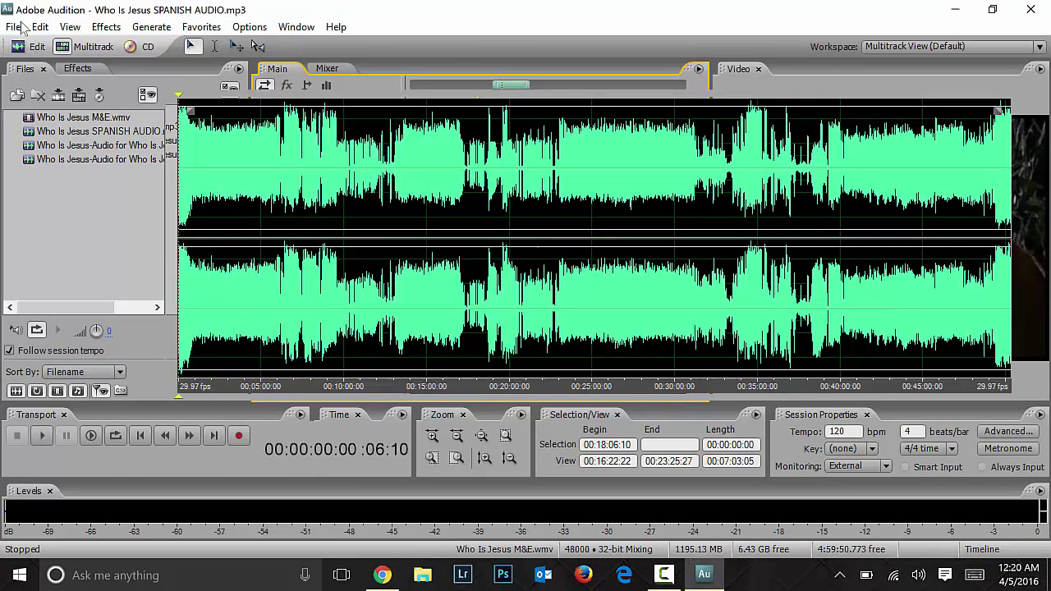
{"action": "left_click", "coordinate": [15, 27]}
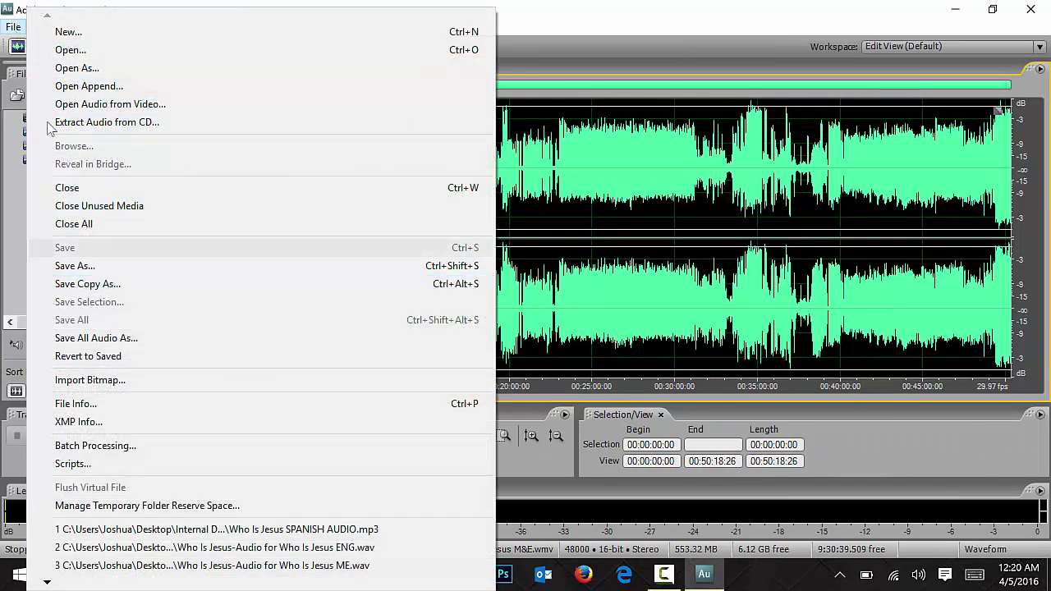
{"action": "left_click", "coordinate": [99, 206]}
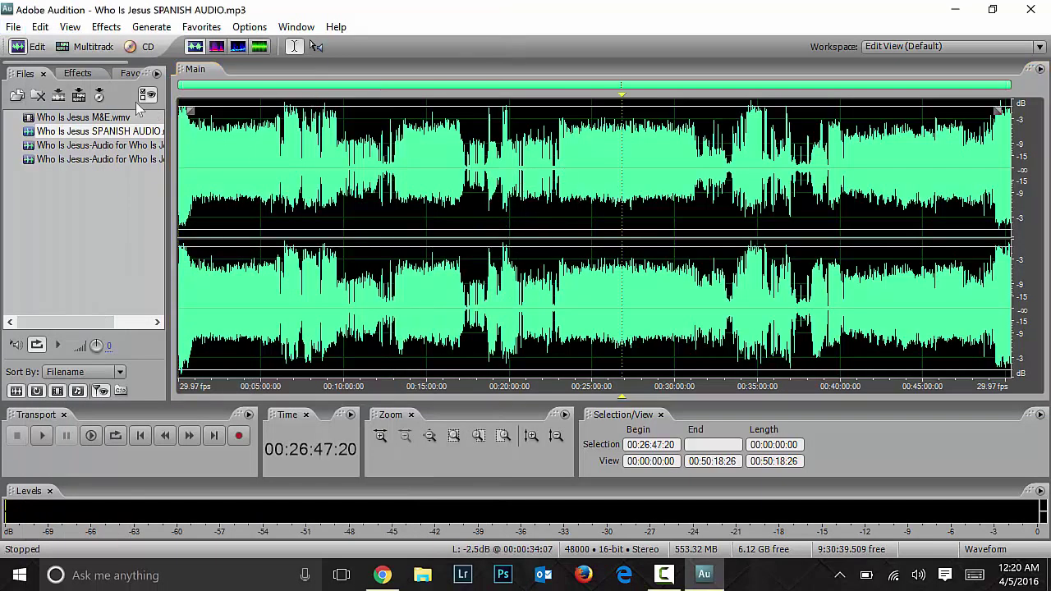
{"action": "left_click", "coordinate": [13, 26]}
{"action": "left_click", "coordinate": [13, 26]}
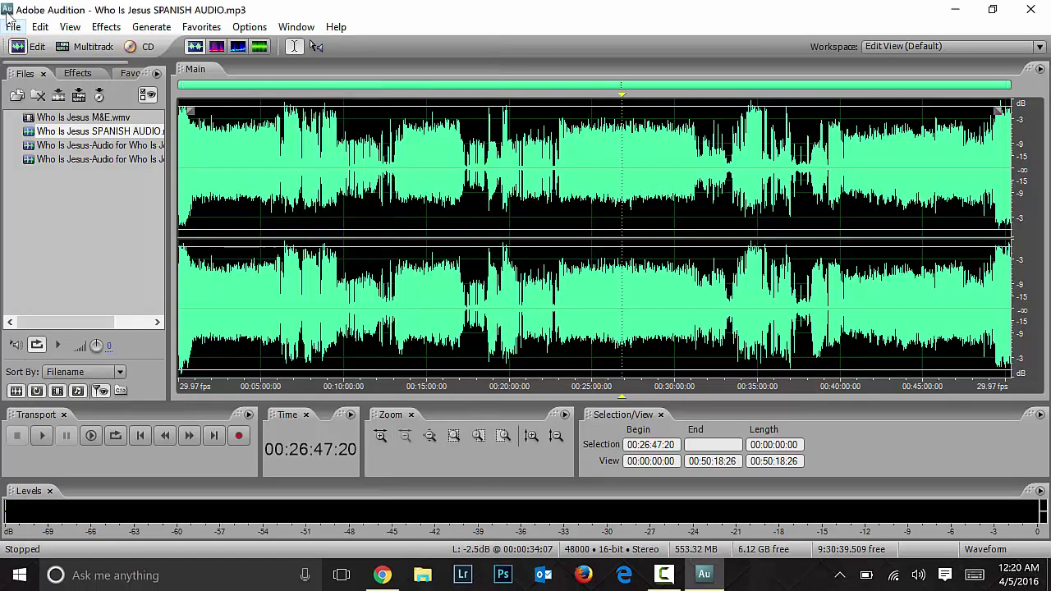
Step: Return to the Who Is Jesus multitrack session and save it
{"action": "left_click", "coordinate": [93, 47]}
{"action": "left_click", "coordinate": [14, 31]}
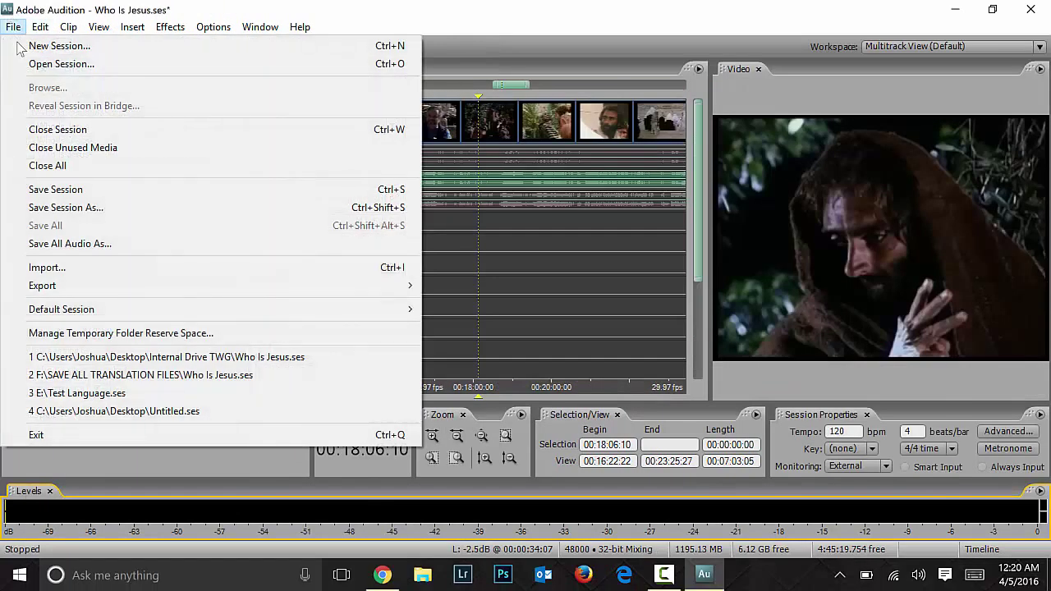
{"action": "left_click", "coordinate": [72, 190]}
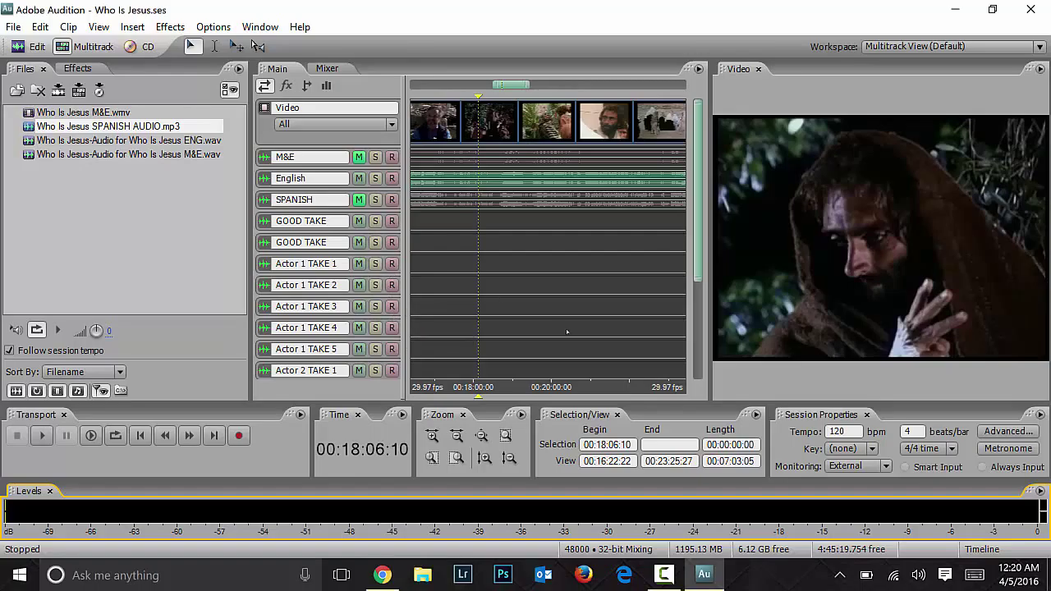
Step: Scroll down to Actor 1 TAKE 1 and arm it for recording, triggering the non-ASIO warning
{"action": "scroll", "coordinate": [700, 295], "scroll_direction": "down", "scroll_amount": 5}
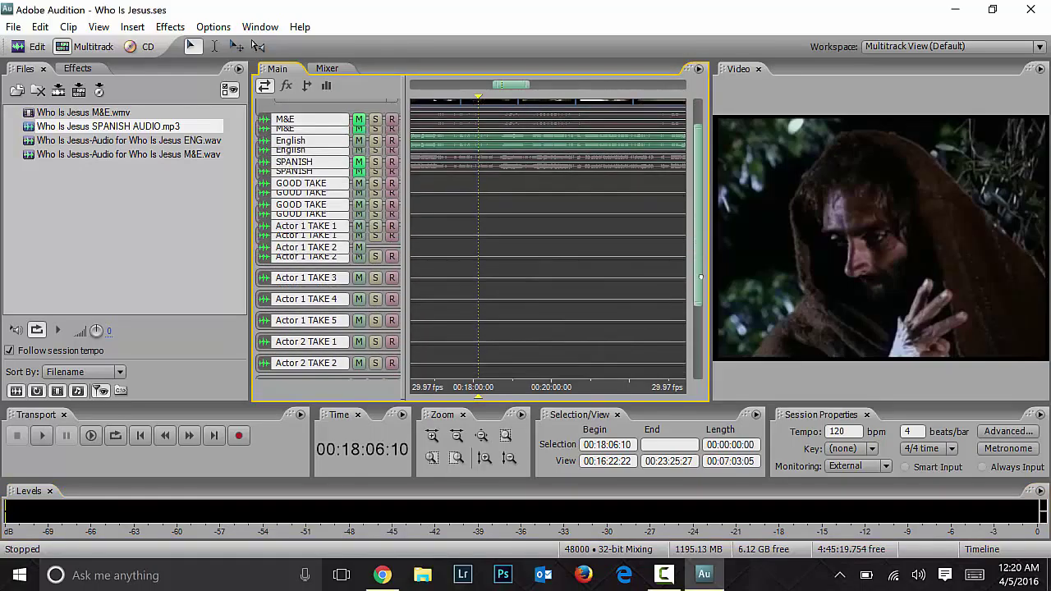
{"action": "scroll", "coordinate": [701, 294], "scroll_direction": "down", "scroll_amount": 1}
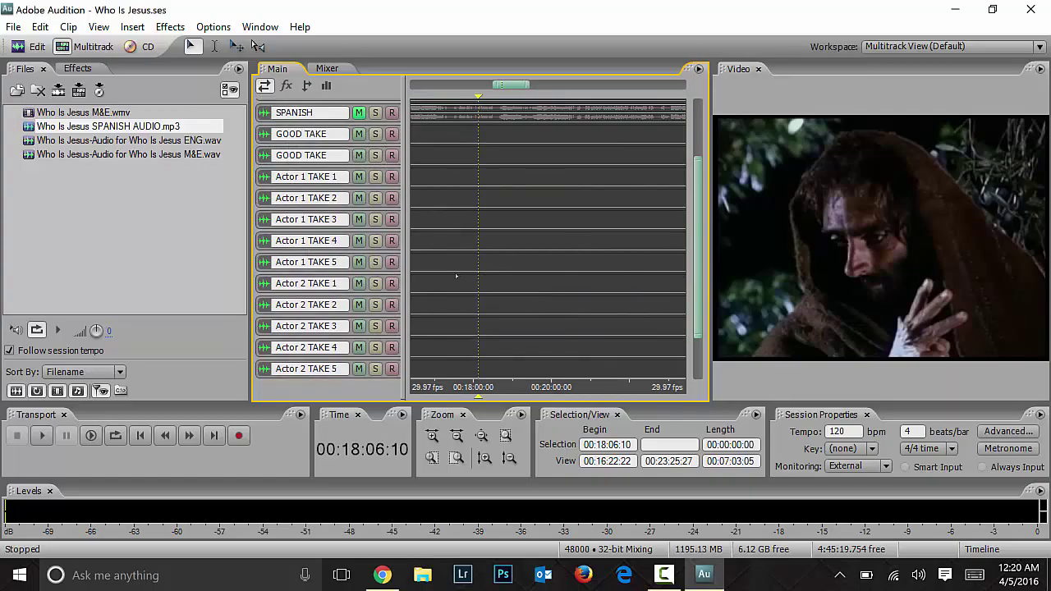
{"action": "left_click", "coordinate": [392, 177]}
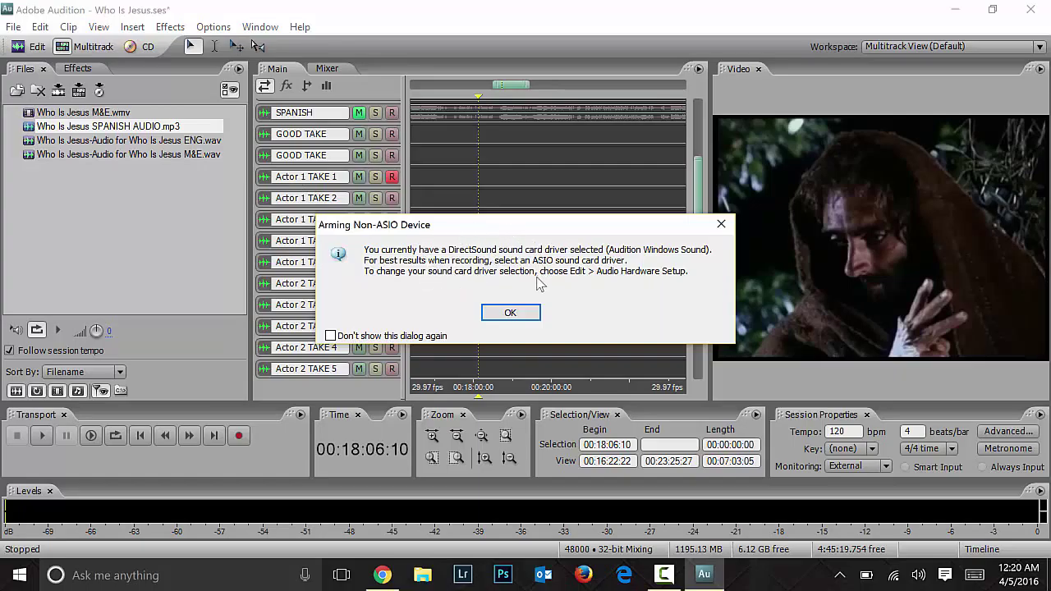
Step: Dismiss the non-ASIO warning and open Edit > Audio Hardware Setup
{"action": "left_click", "coordinate": [511, 314]}
{"action": "left_click", "coordinate": [69, 27]}
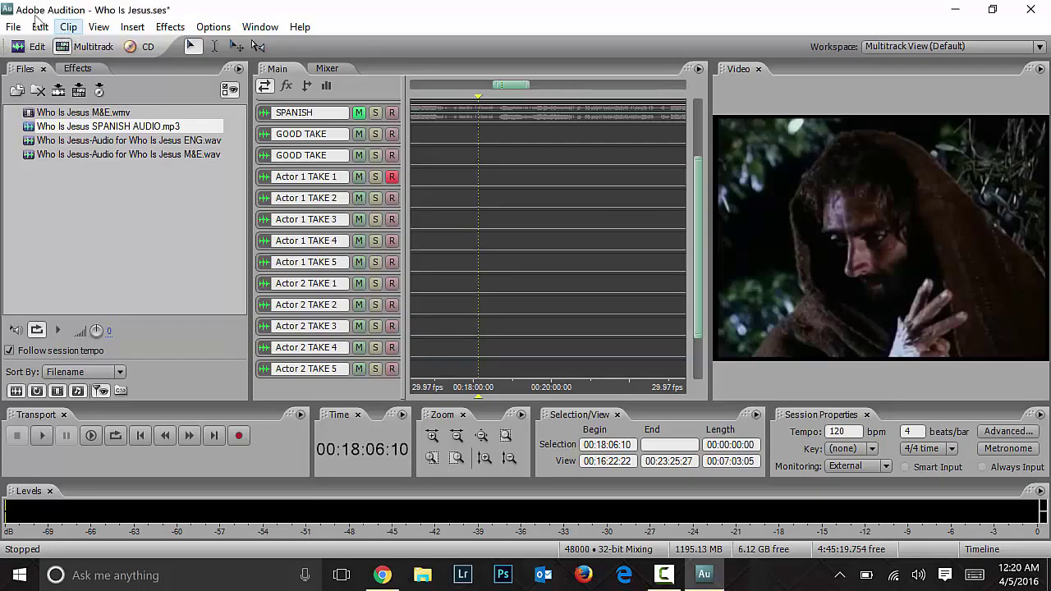
{"action": "left_click", "coordinate": [98, 29]}
{"action": "left_click", "coordinate": [40, 27]}
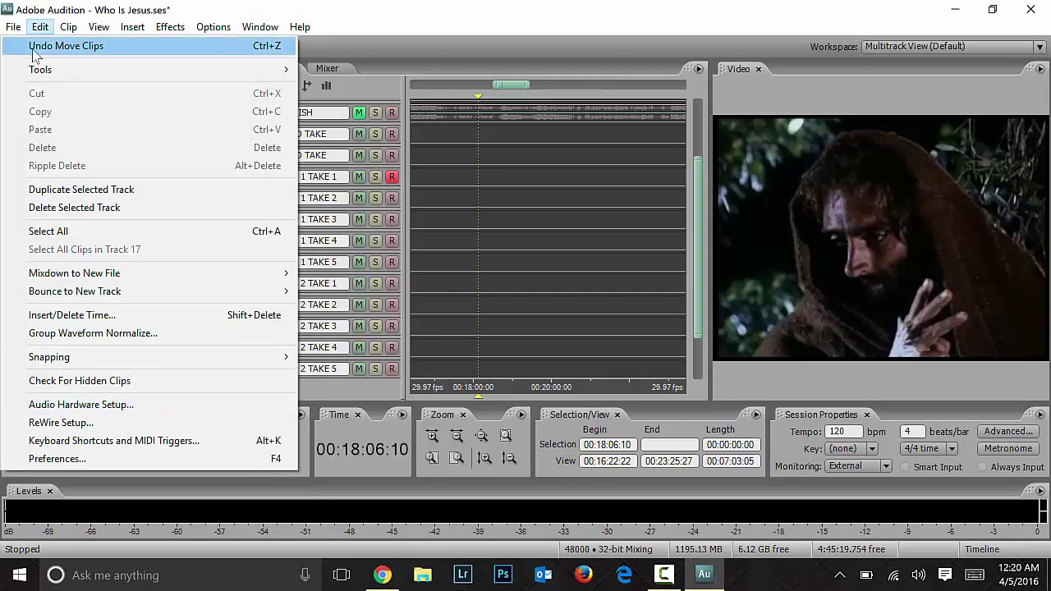
{"action": "left_click", "coordinate": [71, 413]}
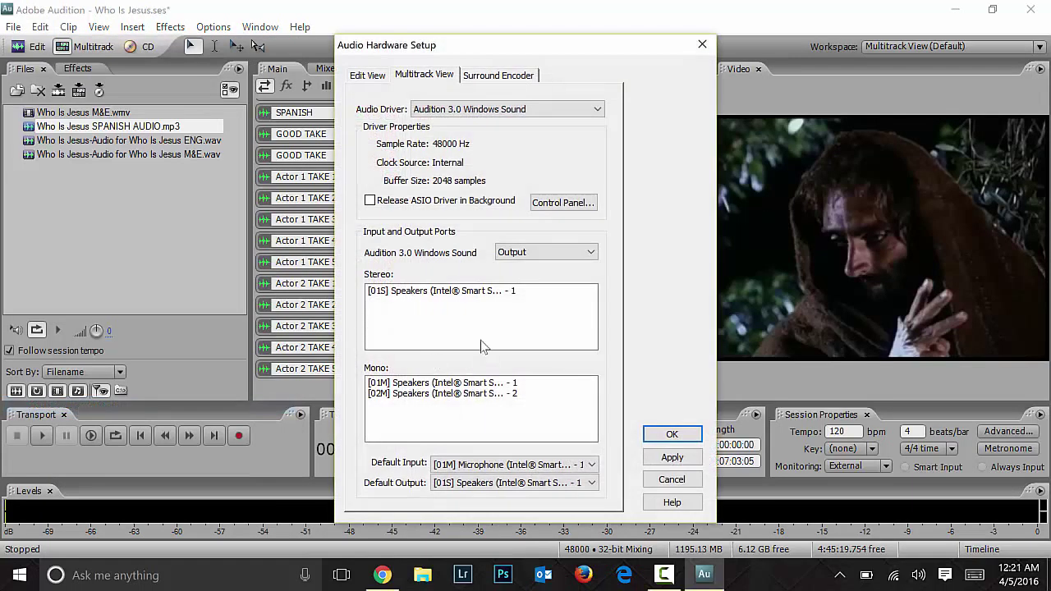
Step: Set DirectSound ports to Logitech USB Headset speakers for output and DroidCam microphone for input
{"action": "left_click", "coordinate": [562, 202]}
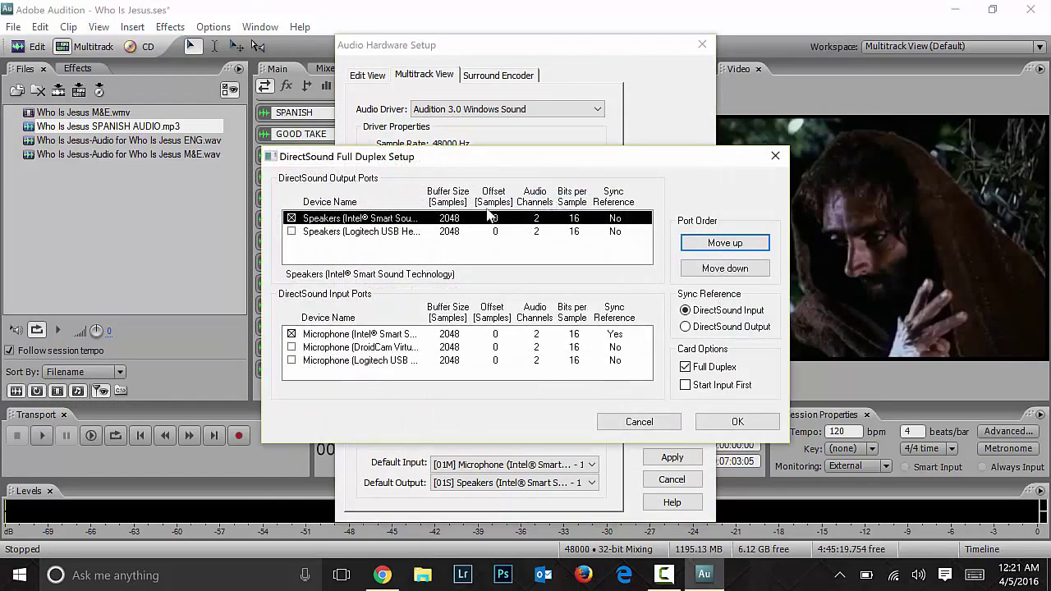
{"action": "left_click", "coordinate": [291, 218]}
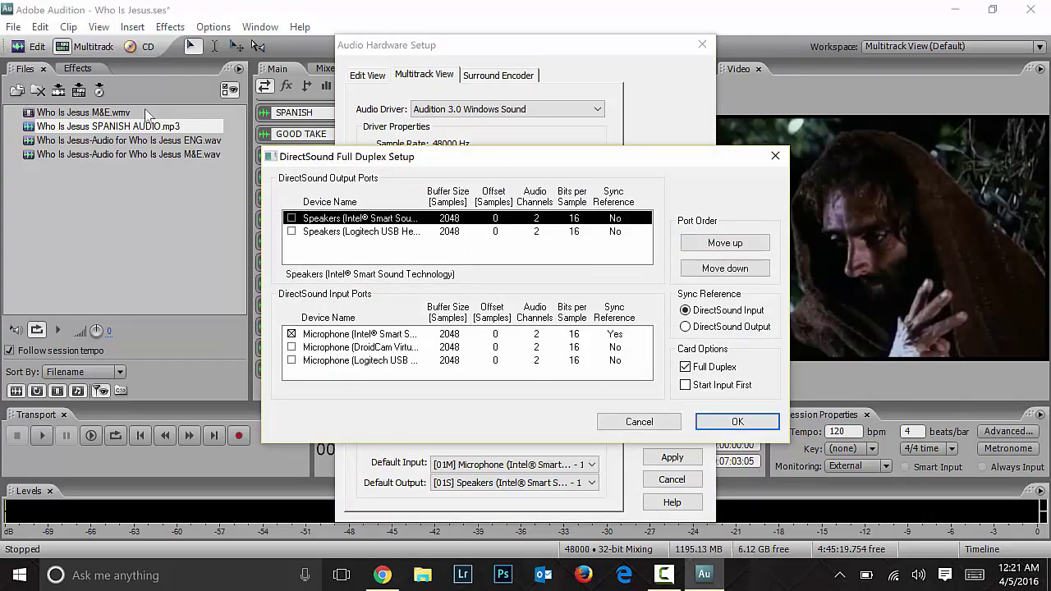
{"action": "left_click", "coordinate": [292, 232]}
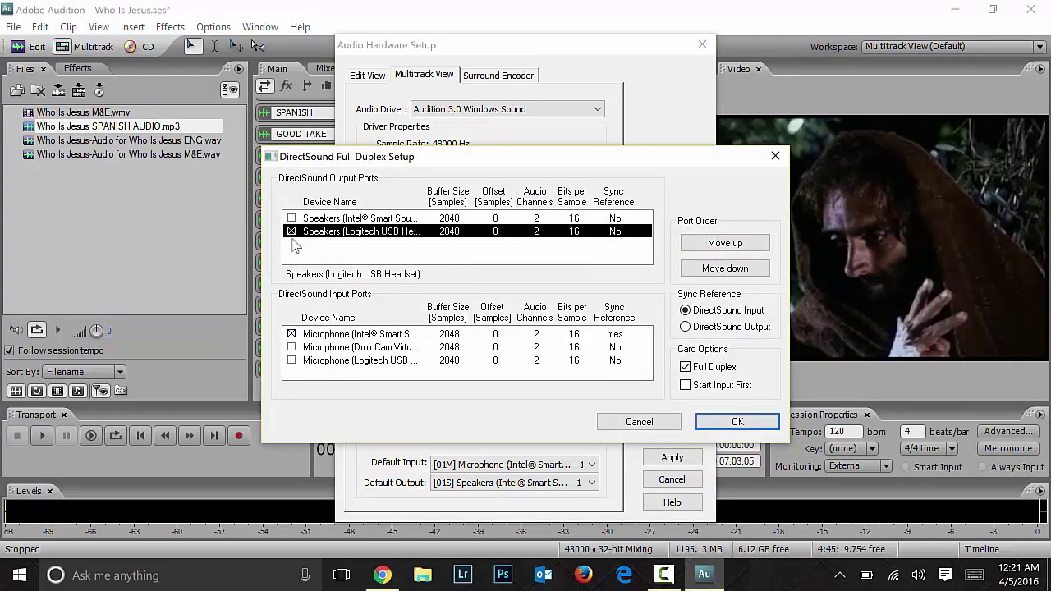
{"action": "left_click", "coordinate": [291, 336]}
{"action": "left_click", "coordinate": [291, 348]}
{"action": "left_click", "coordinate": [291, 335]}
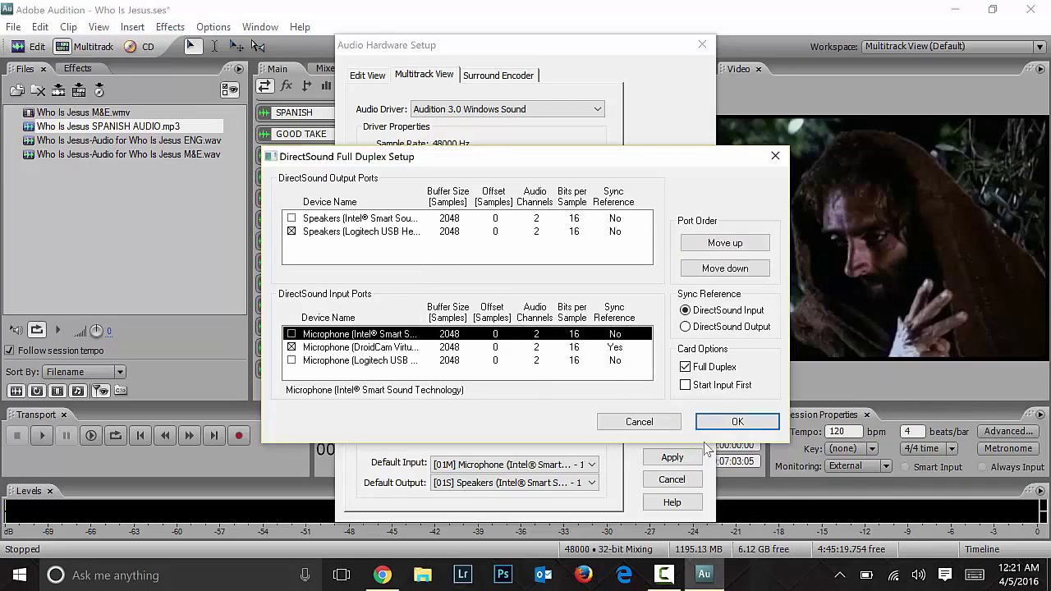
{"action": "left_click", "coordinate": [738, 422]}
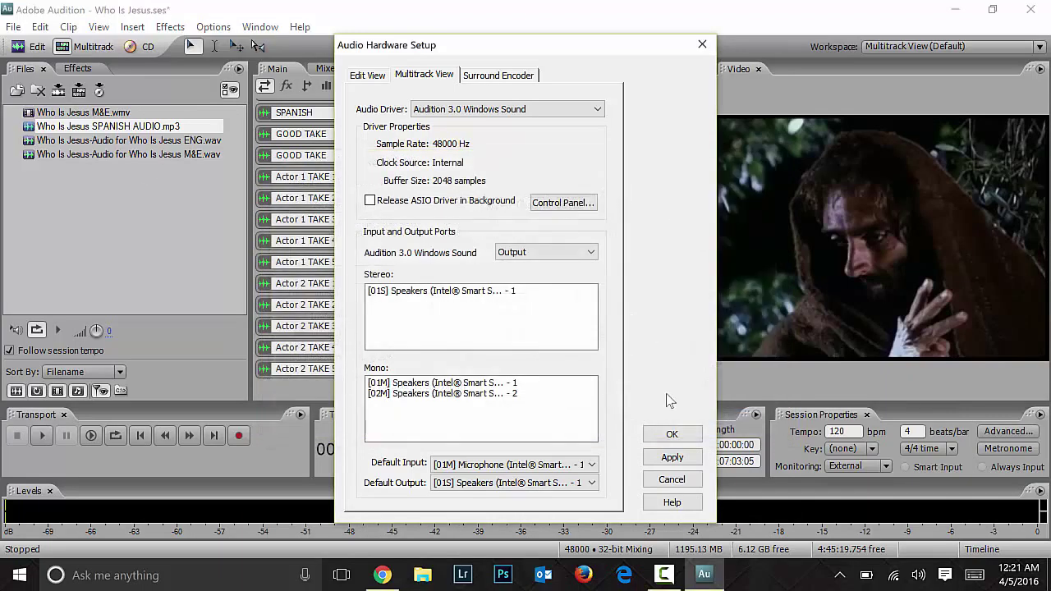
Step: Enable Release ASIO Driver in background and apply the new hardware settings
{"action": "left_click", "coordinate": [382, 202]}
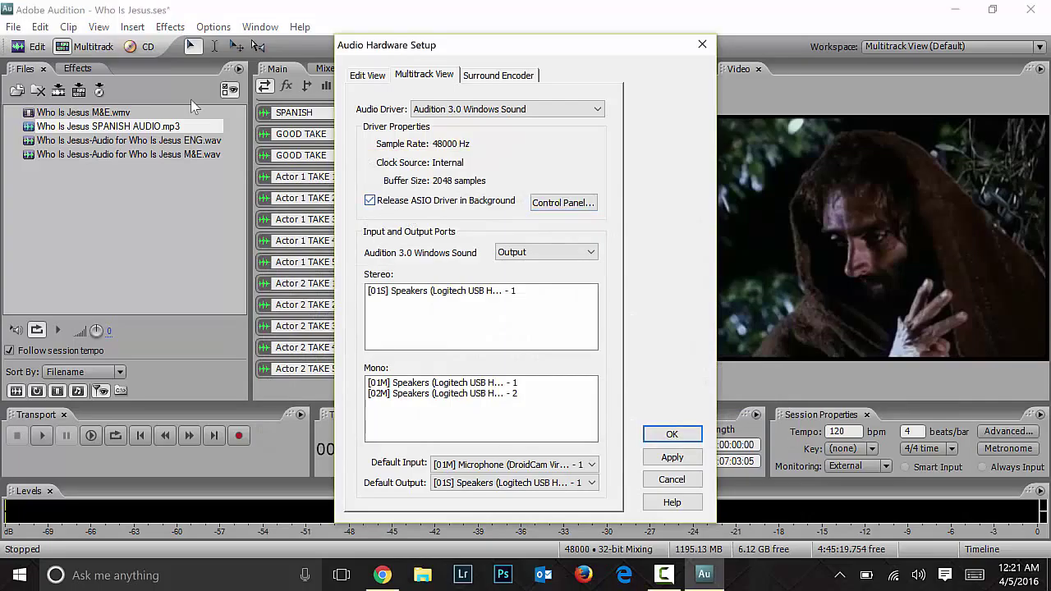
{"action": "left_click", "coordinate": [673, 457]}
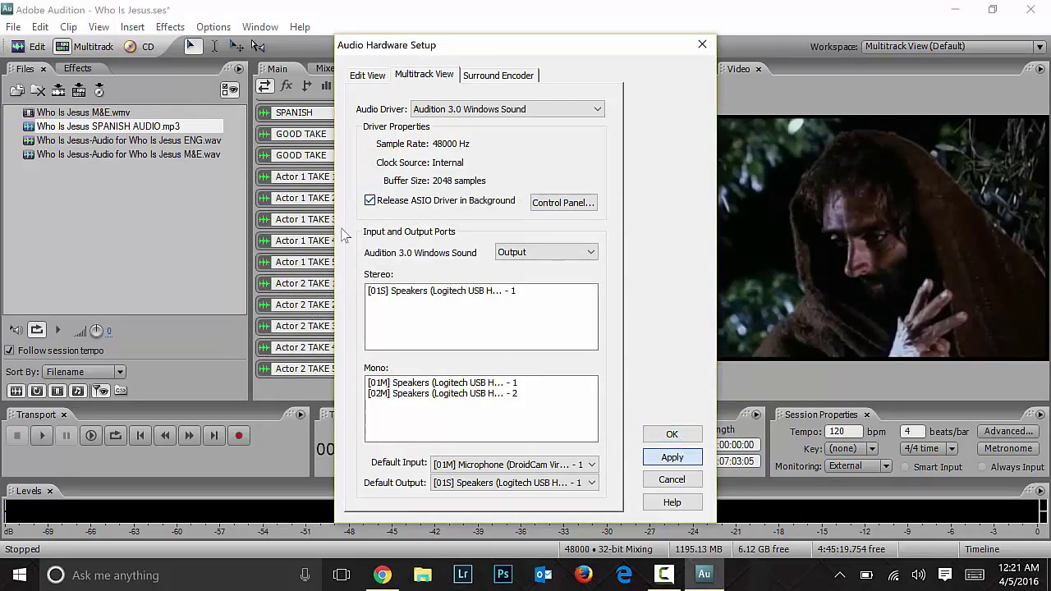
{"action": "left_click", "coordinate": [501, 332]}
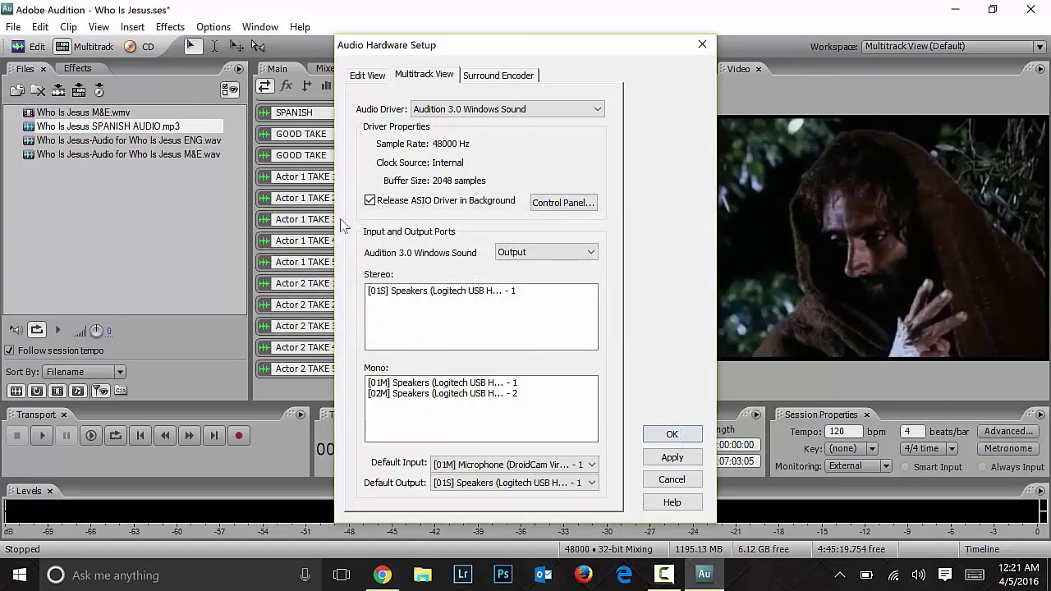
{"action": "key", "text": "Return"}
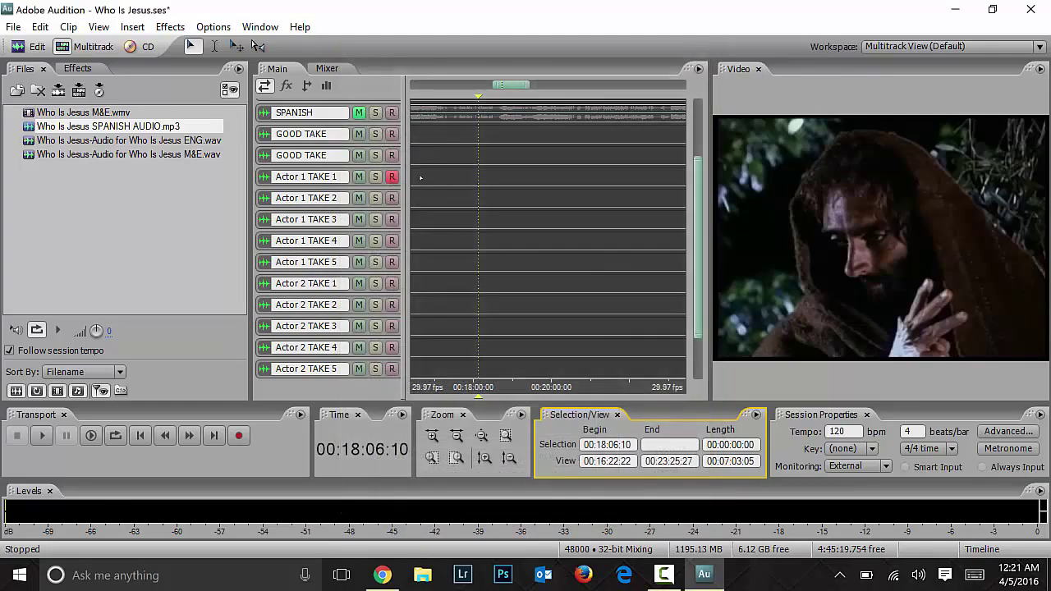
Step: Arm Actor 1 TAKE 2 and TAKE 3 for recording alongside TAKE 1
{"action": "left_click", "coordinate": [421, 178]}
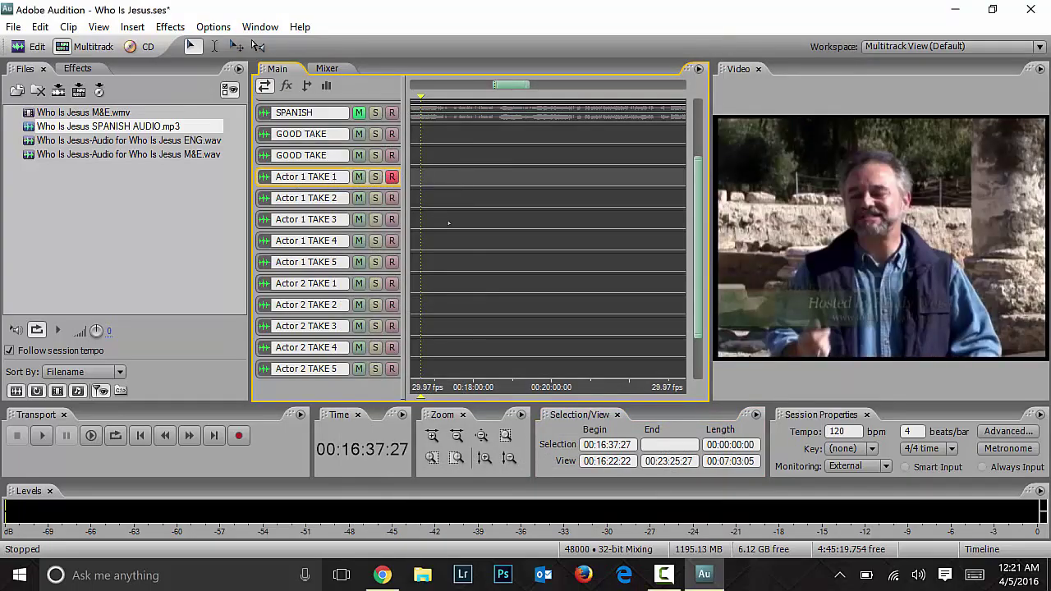
{"action": "left_click", "coordinate": [392, 198]}
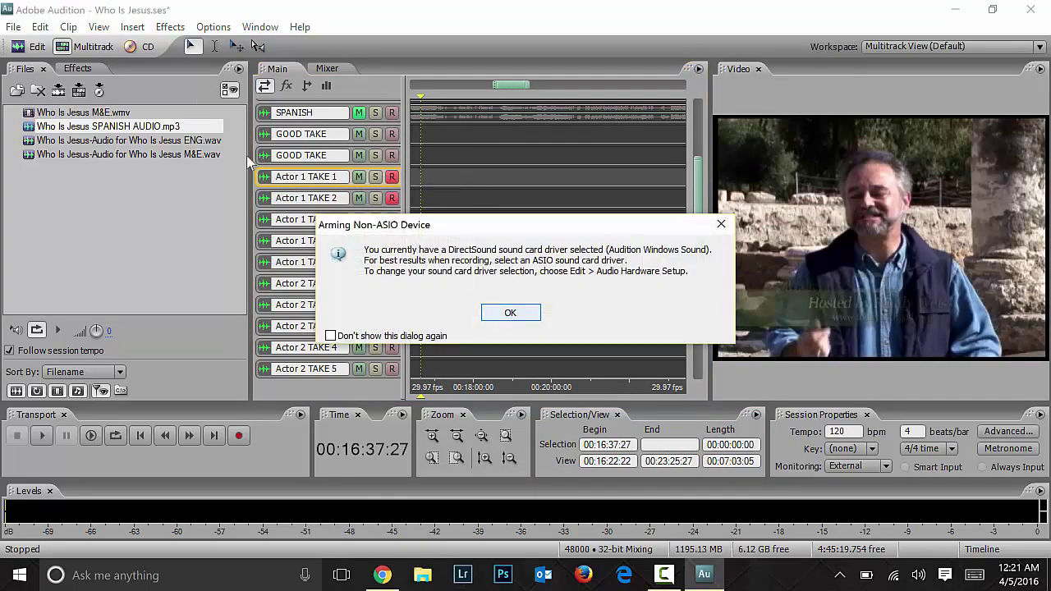
{"action": "left_click", "coordinate": [495, 310]}
{"action": "left_click", "coordinate": [392, 220]}
{"action": "left_click", "coordinate": [495, 311]}
Step: Record the three armed takes from 00:17:43:18, then stop and zoom in on the clips
{"action": "left_click", "coordinate": [446, 177]}
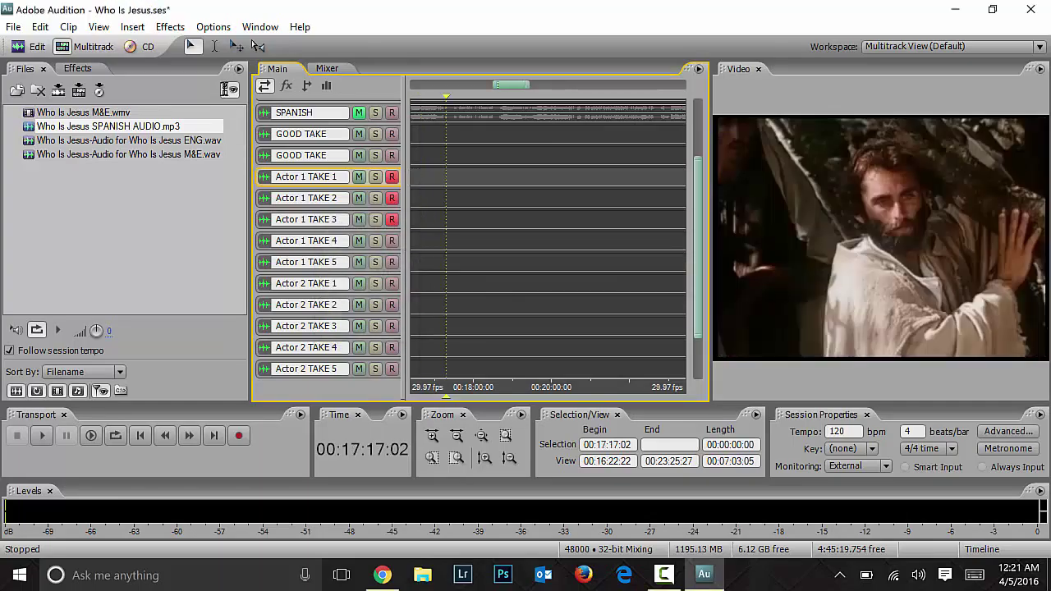
{"action": "left_click", "coordinate": [465, 198]}
{"action": "left_click", "coordinate": [464, 177]}
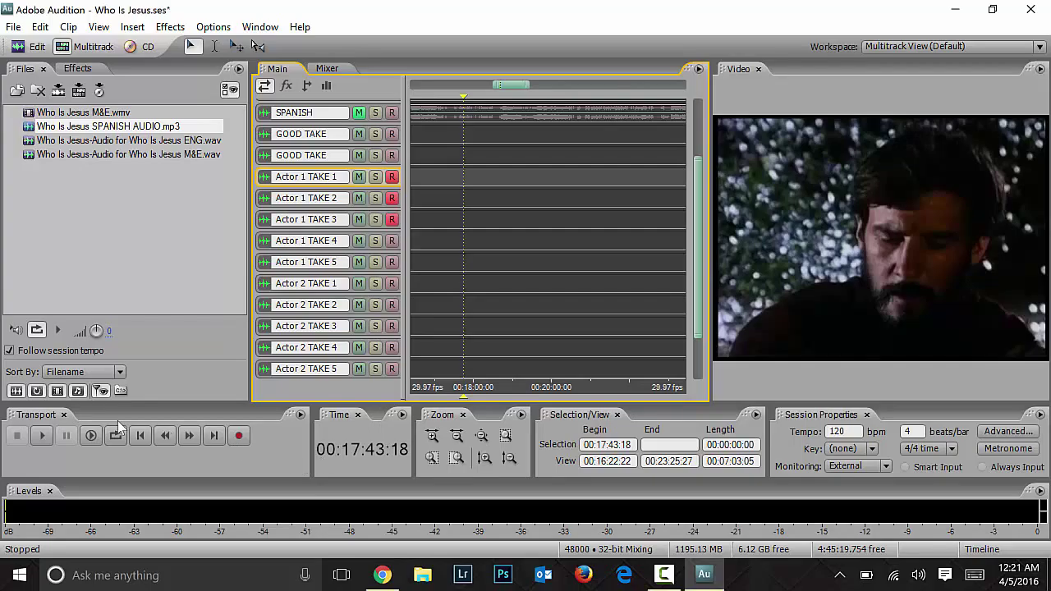
{"action": "left_click", "coordinate": [238, 435]}
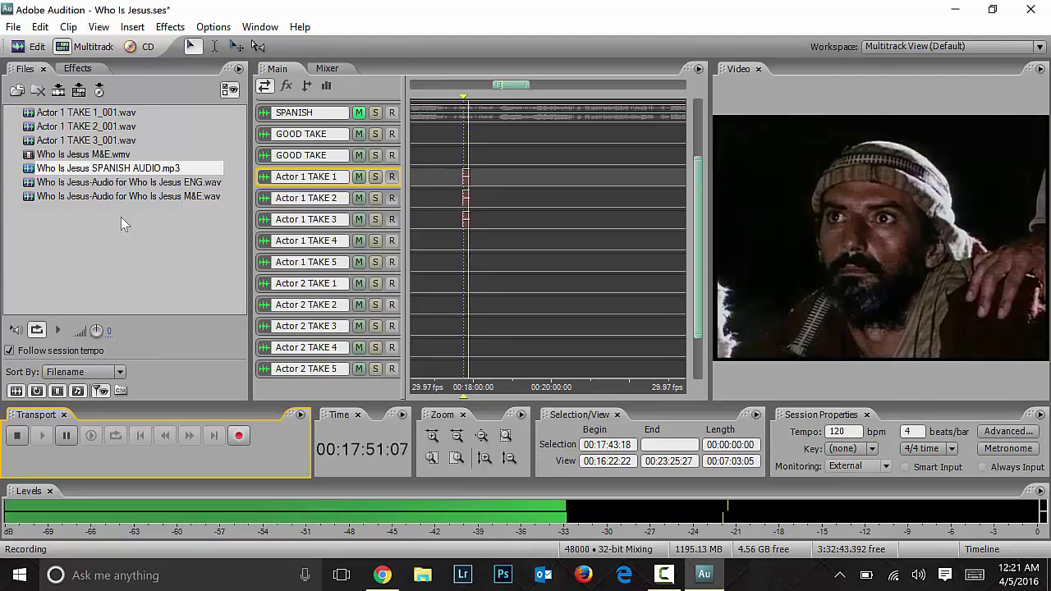
{"action": "key", "text": "space"}
{"action": "key", "text": "equal"}
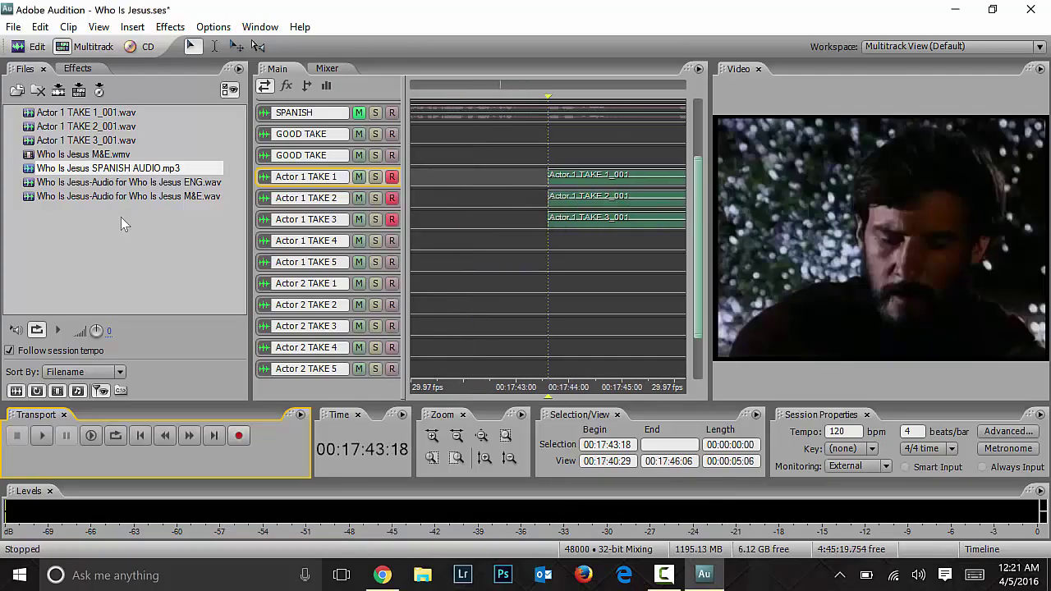
Step: Disarm Actor 1 TAKE 2 and 3 and delete the new clips from all three take tracks
{"action": "left_click", "coordinate": [391, 219]}
{"action": "left_click", "coordinate": [392, 198]}
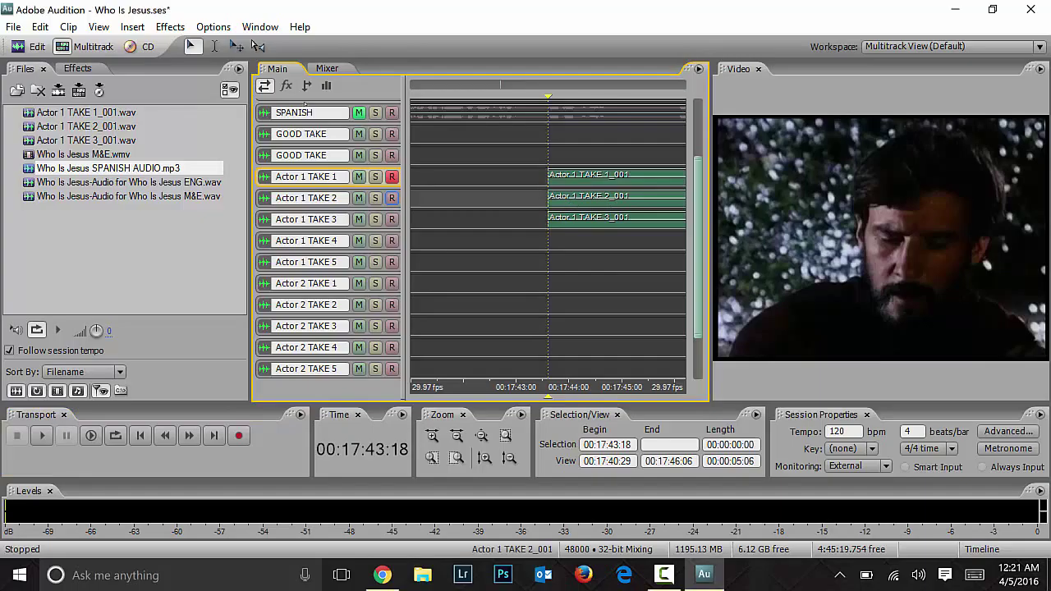
{"action": "left_click", "coordinate": [609, 202]}
{"action": "key", "text": "Delete"}
{"action": "left_click", "coordinate": [616, 220]}
{"action": "key", "text": "Delete"}
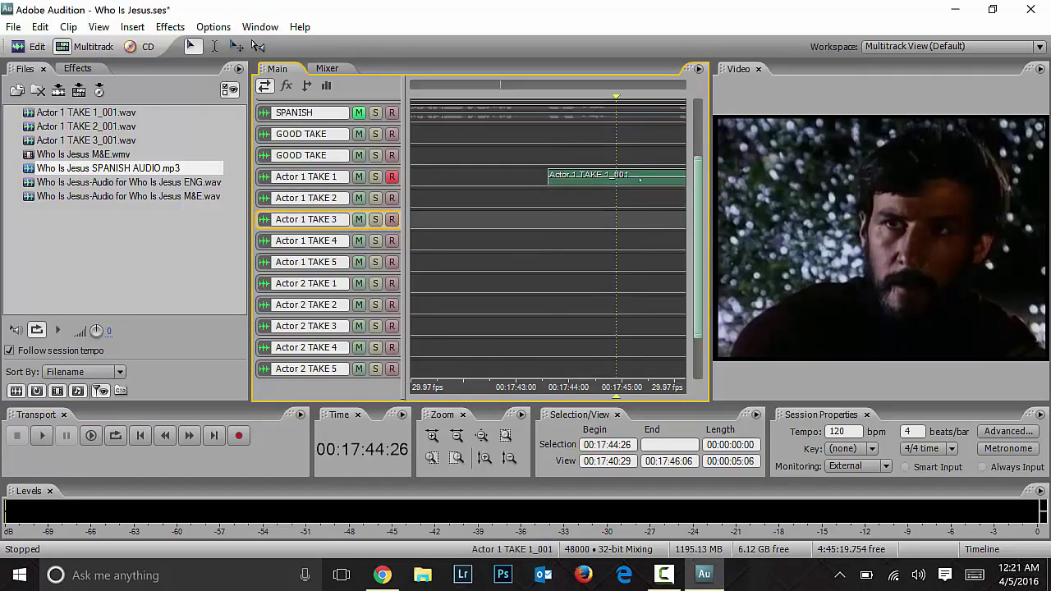
{"action": "left_click", "coordinate": [640, 178]}
{"action": "key", "text": "Delete"}
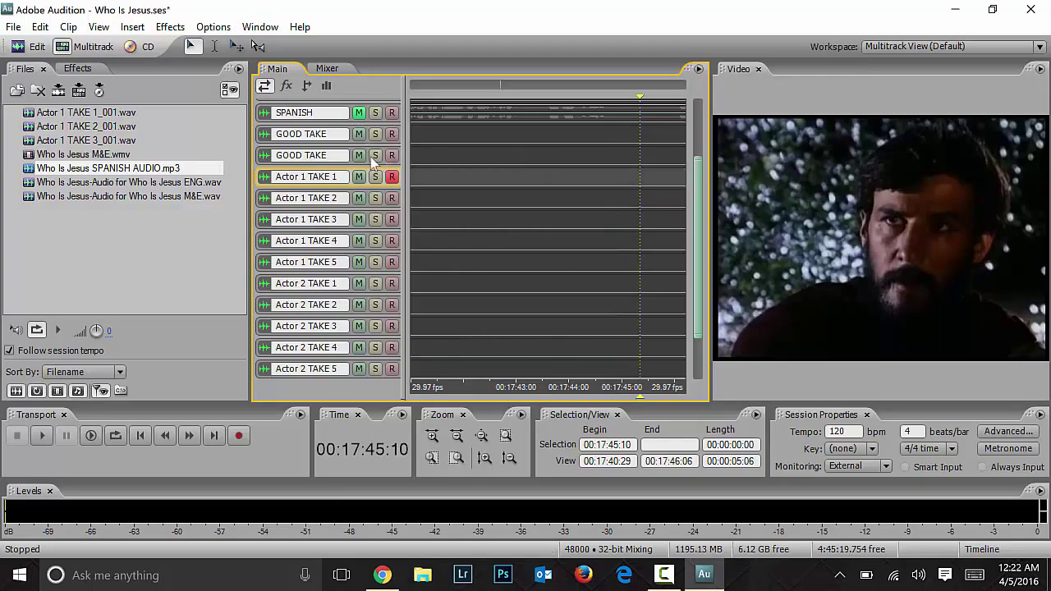
Step: Save the session and select Actor 1 TAKE 1_001.wav in the Files list
{"action": "left_click", "coordinate": [13, 26]}
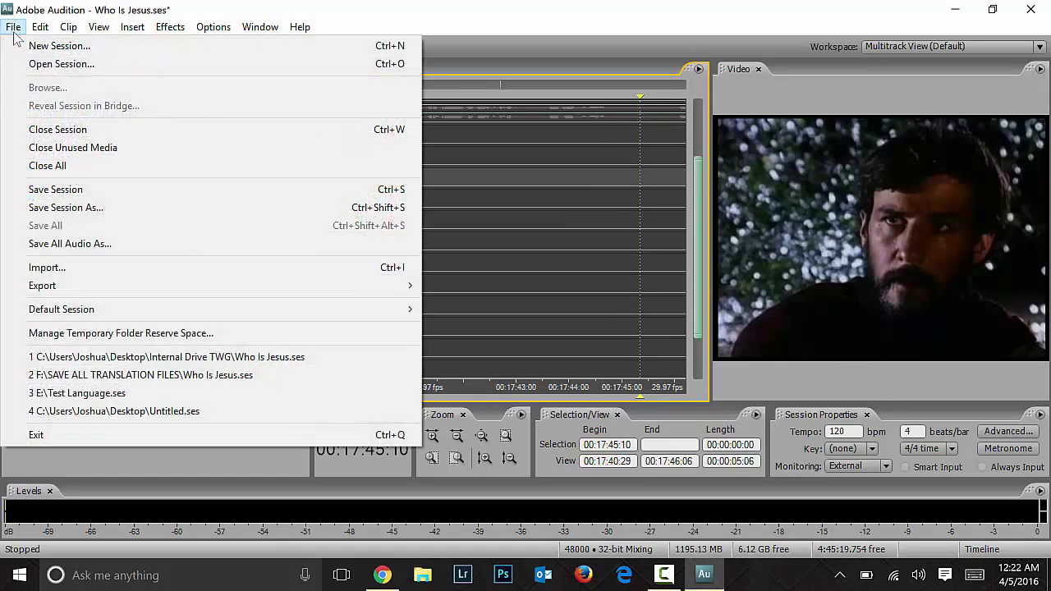
{"action": "left_click", "coordinate": [51, 189]}
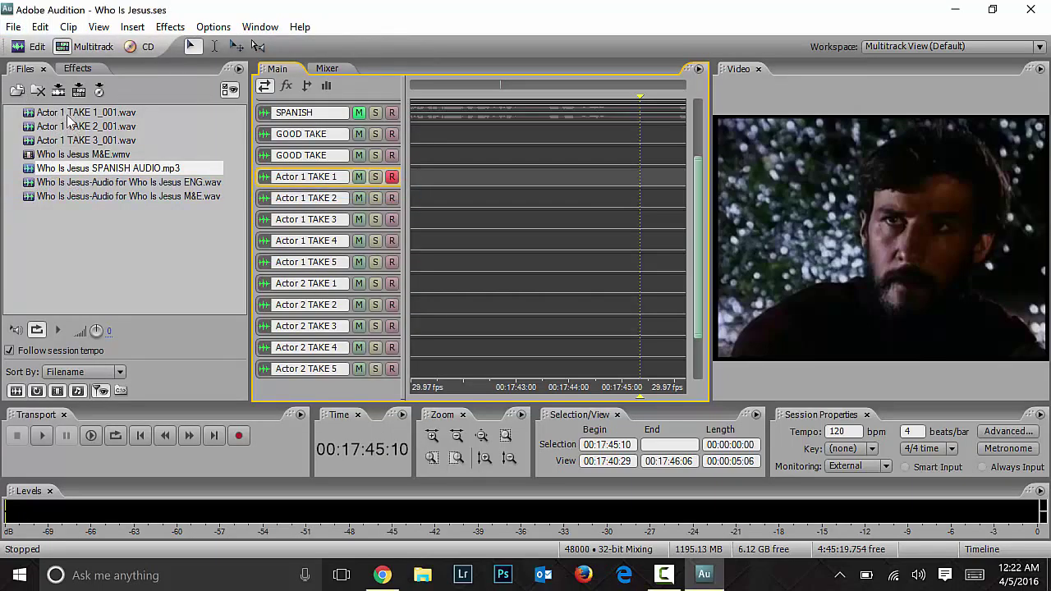
{"action": "left_click", "coordinate": [37, 90]}
{"action": "left_click", "coordinate": [36, 67]}
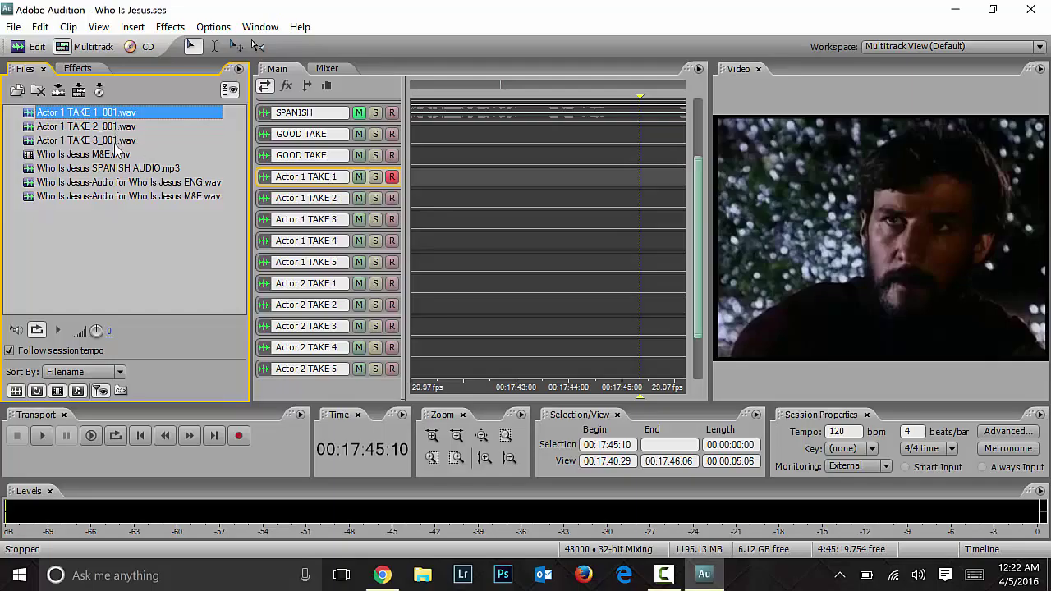
Step: Minimize Audition and browse in File Explorer to Desktop > Internal Drive TWG
{"action": "left_click", "coordinate": [955, 9]}
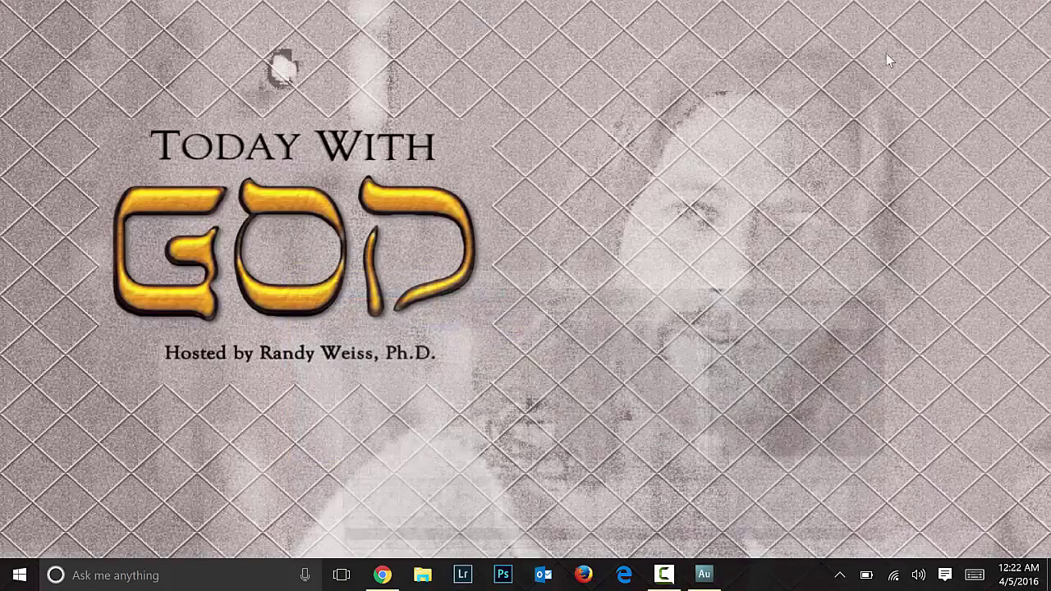
{"action": "left_click", "coordinate": [422, 575]}
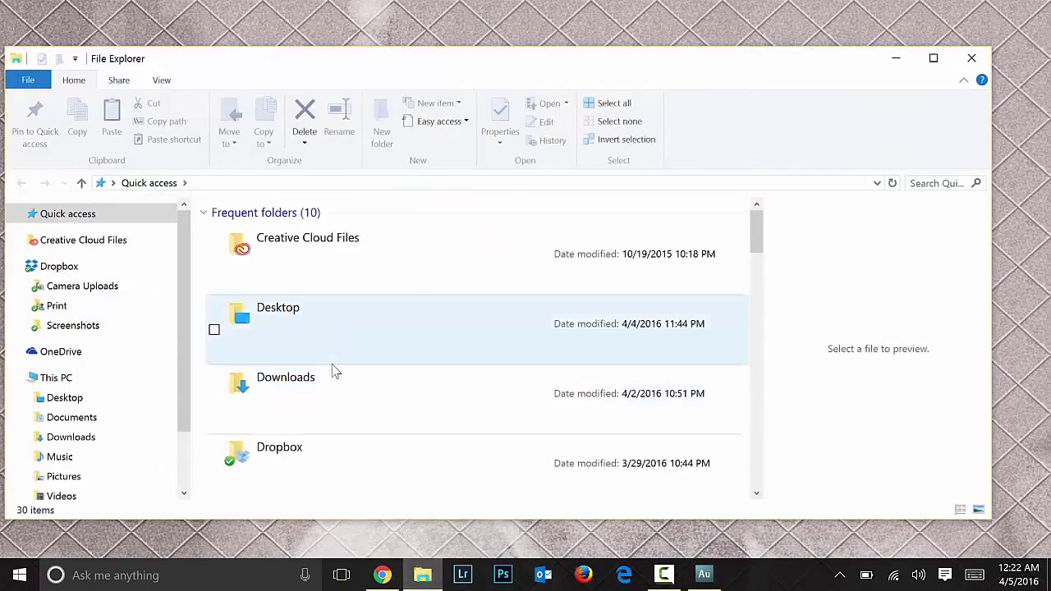
{"action": "left_click", "coordinate": [93, 416]}
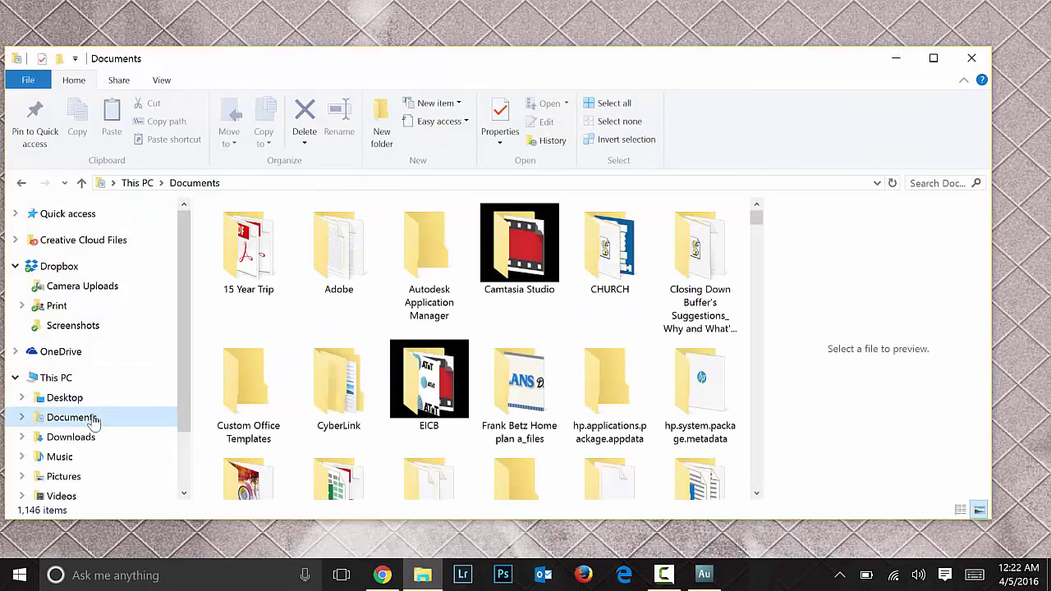
{"action": "left_click", "coordinate": [91, 401]}
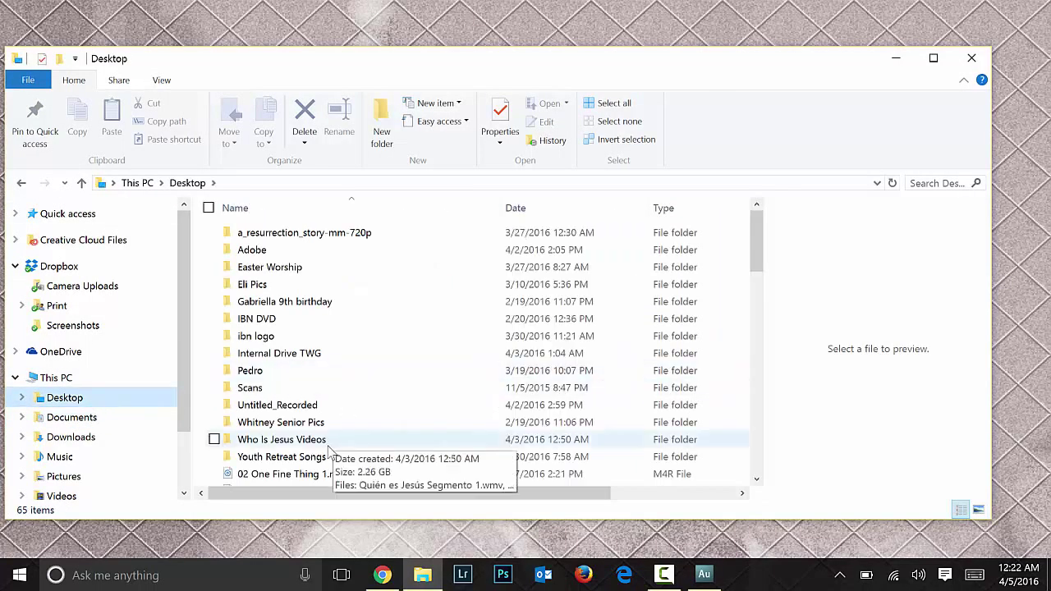
{"action": "double_click", "coordinate": [292, 355]}
Step: Review the take files in Who Is Jesus_Recorded, return to Internal Drive TWG, and minimize Explorer
{"action": "left_click_drag", "start_coordinate": [343, 208], "coordinate": [427, 212]}
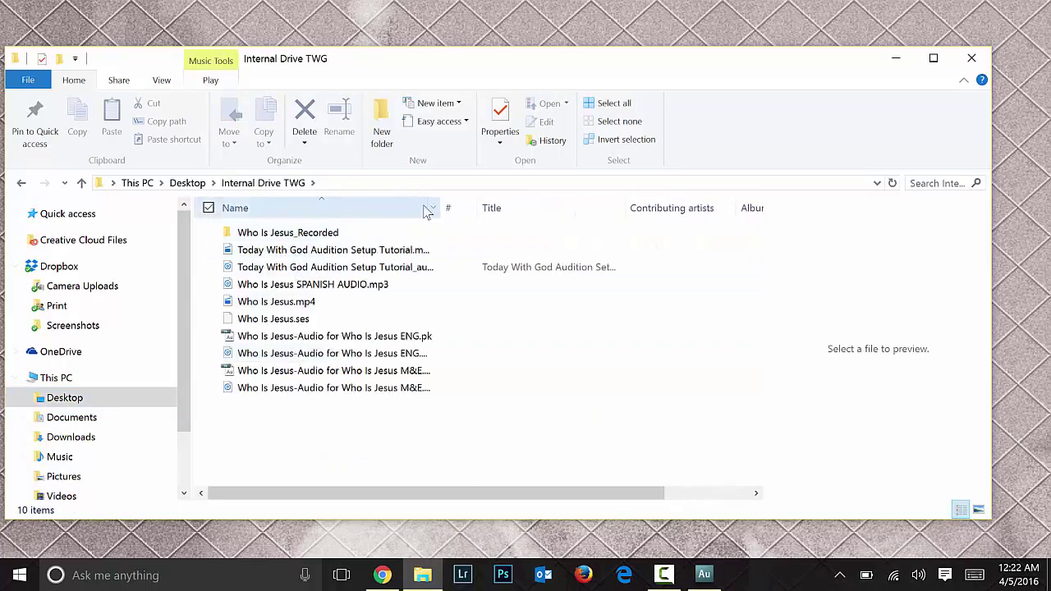
{"action": "double_click", "coordinate": [296, 236]}
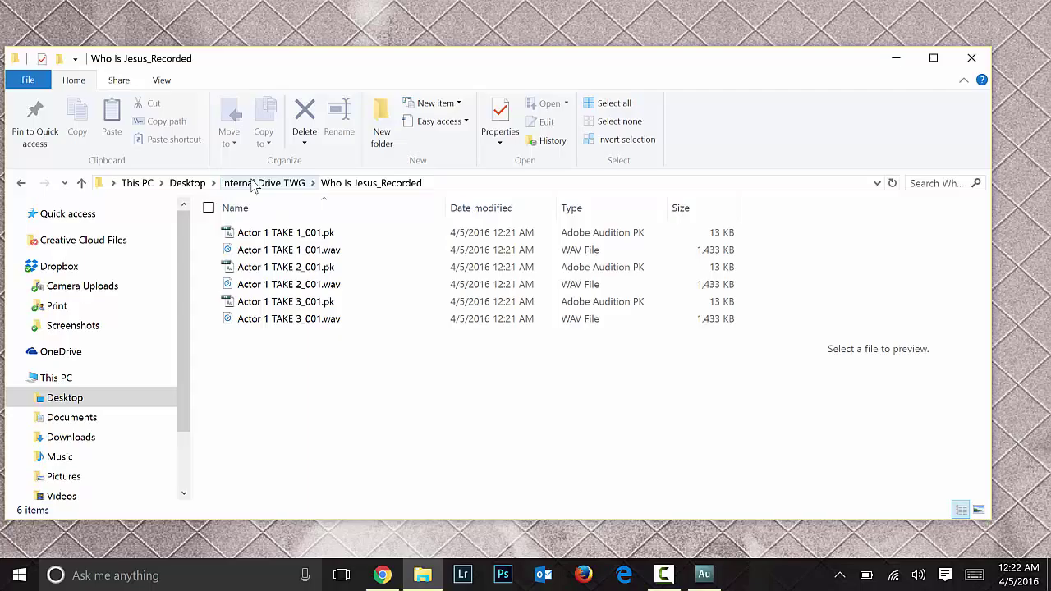
{"action": "left_click", "coordinate": [253, 182]}
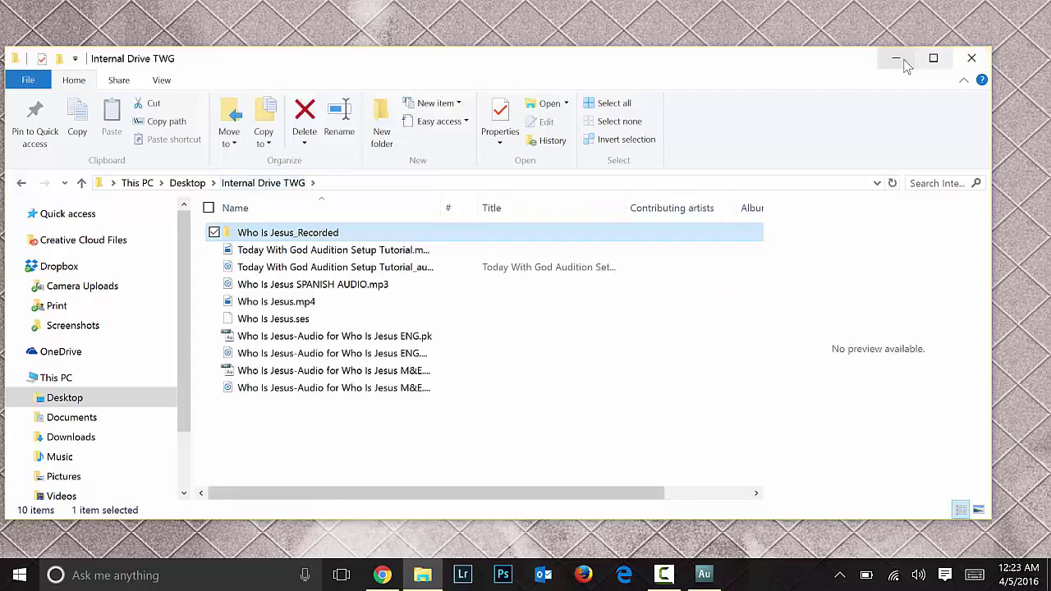
{"action": "left_click", "coordinate": [906, 63]}
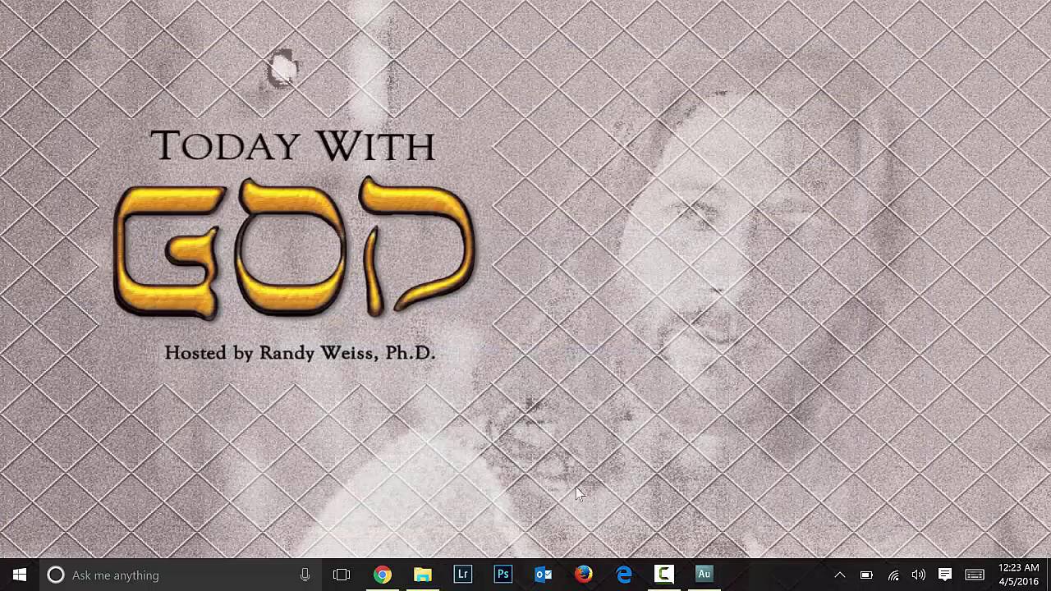
Step: Restore Audition, select Who Is Jesus M&E.wmv, and place the playhead at 00:17:41:21
{"action": "left_click", "coordinate": [704, 575]}
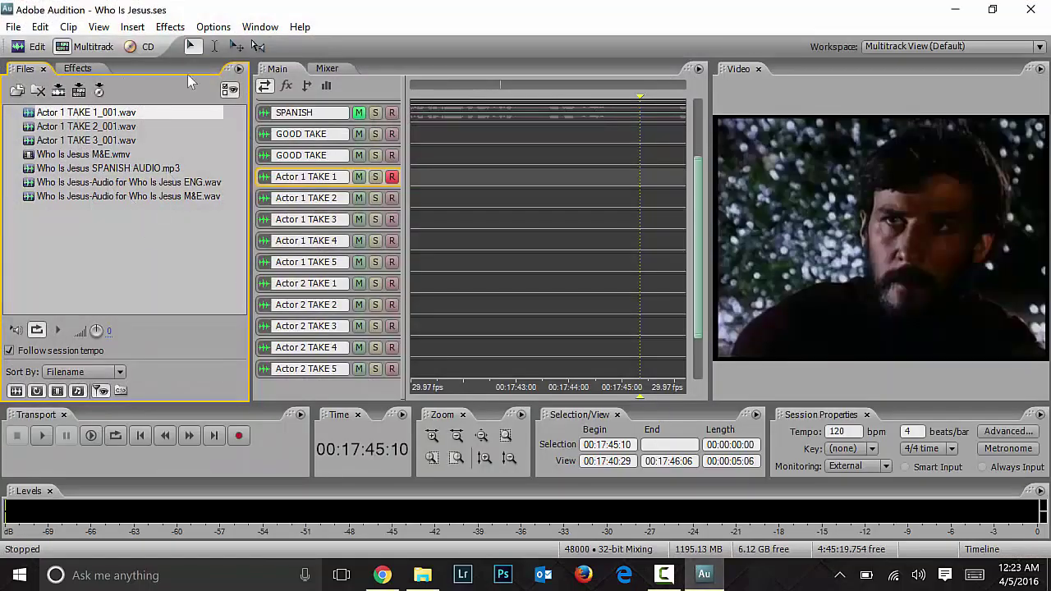
{"action": "left_click", "coordinate": [76, 160]}
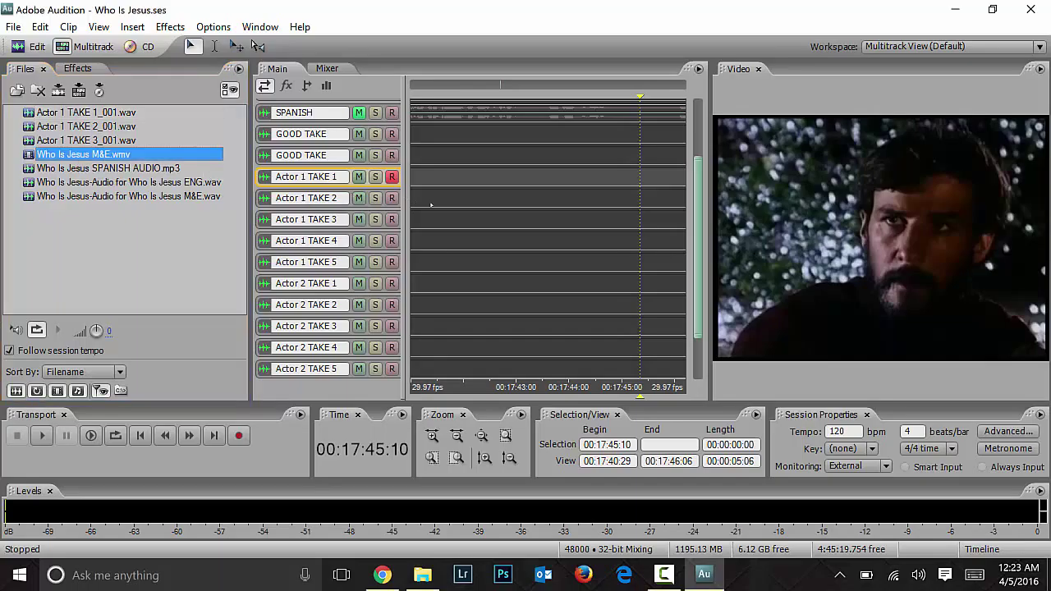
{"action": "left_click", "coordinate": [449, 177]}
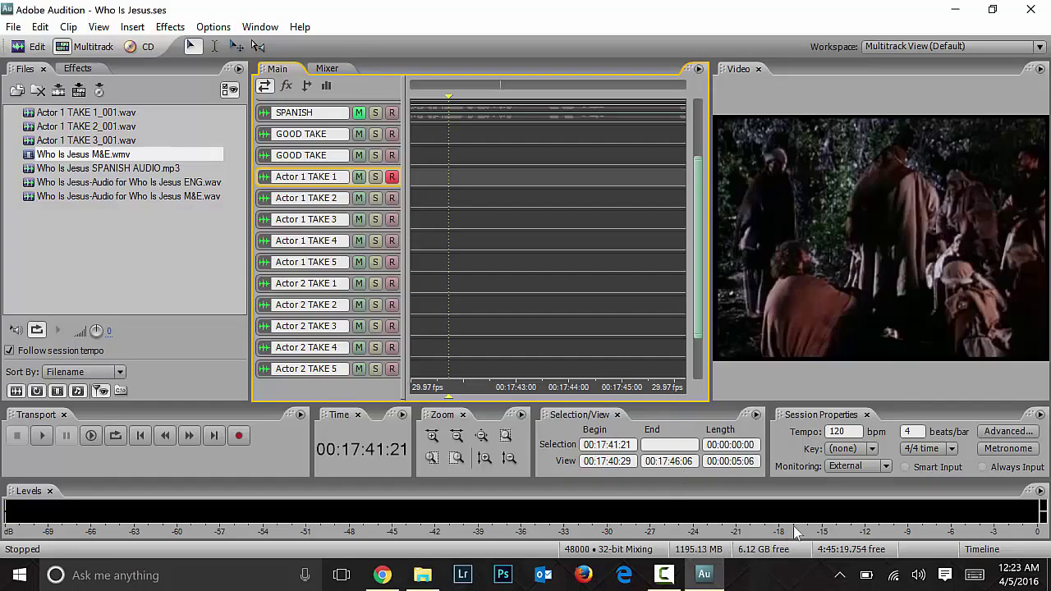
{"action": "left_click", "coordinate": [509, 554]}
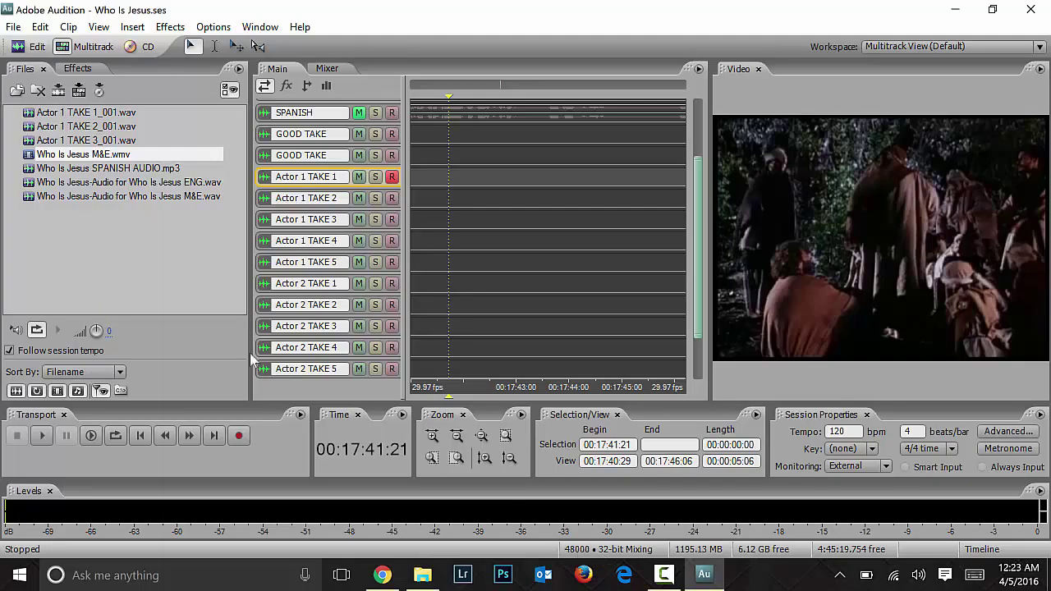
Step: Start a new session from the File menu, then cancel it
{"action": "left_click", "coordinate": [143, 250]}
{"action": "left_click", "coordinate": [13, 27]}
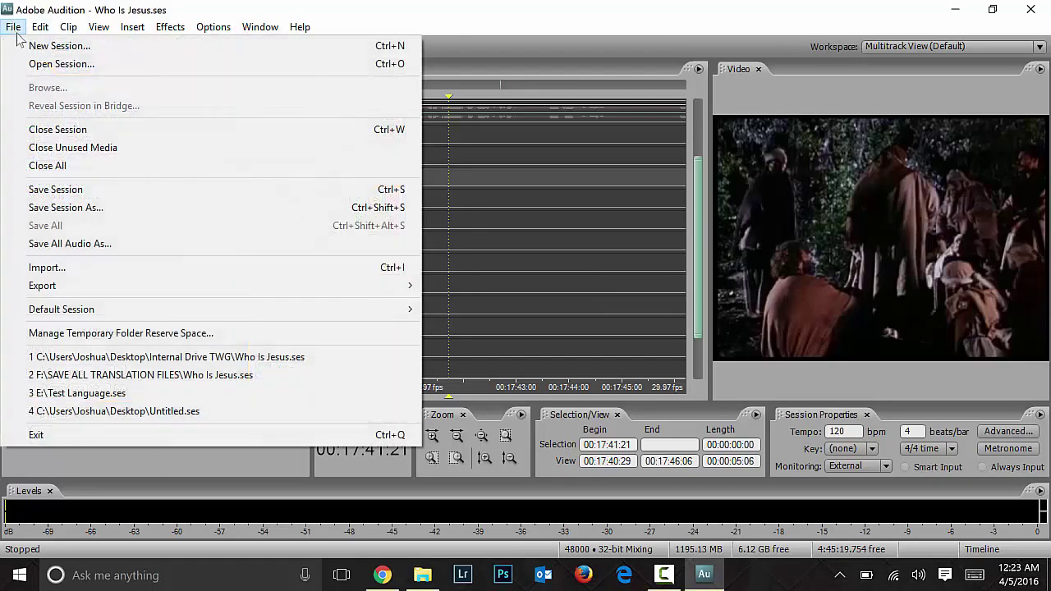
{"action": "left_click", "coordinate": [33, 42]}
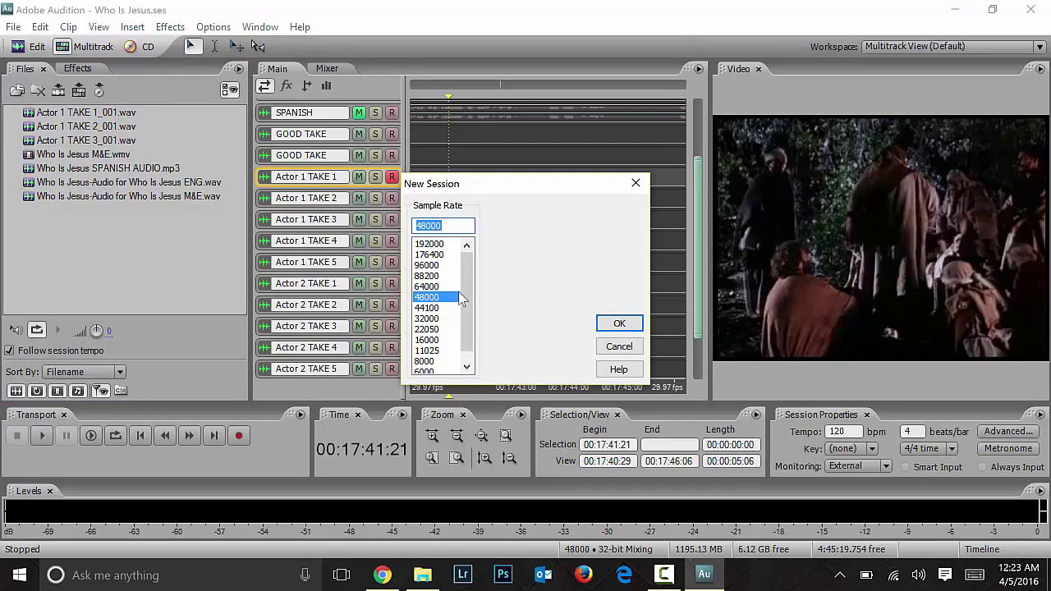
{"action": "scroll", "coordinate": [451, 279], "scroll_direction": "down", "scroll_amount": 1}
{"action": "scroll", "coordinate": [466, 248], "scroll_direction": "up", "scroll_amount": 1}
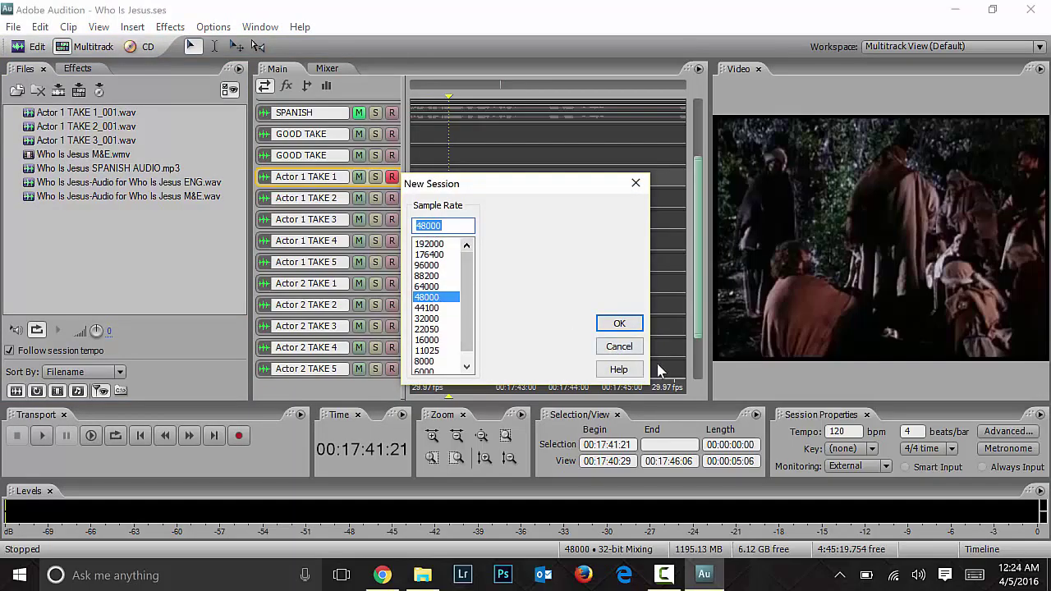
{"action": "left_click", "coordinate": [619, 346]}
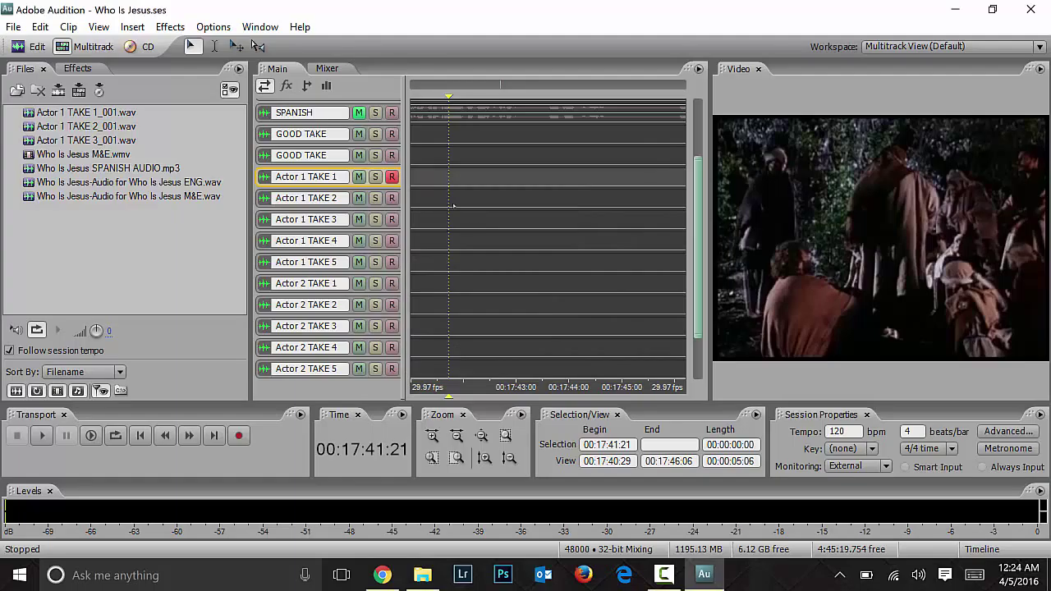
Step: Select and deselect the Actor 1 take tracks and expand the English track's input settings
{"action": "scroll", "coordinate": [472, 238], "scroll_direction": "up", "scroll_amount": 3}
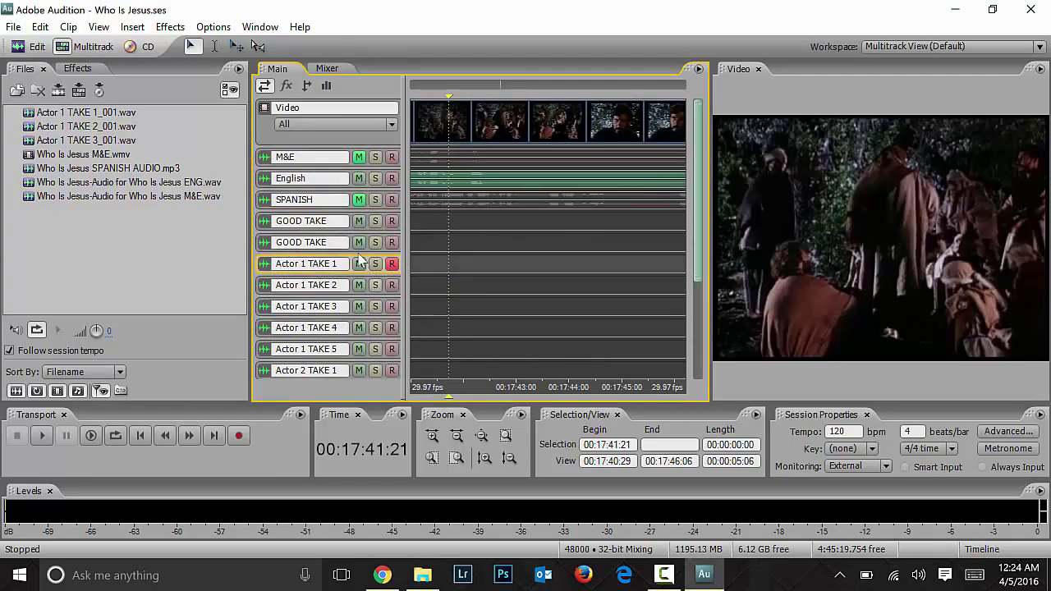
{"action": "left_click", "coordinate": [324, 284]}
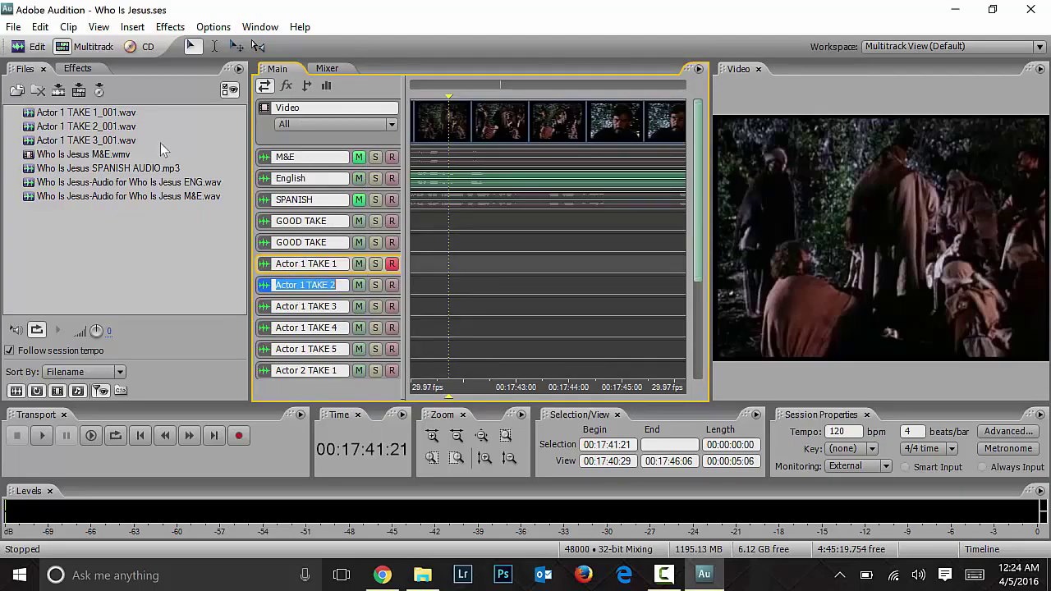
{"action": "left_click", "coordinate": [336, 265]}
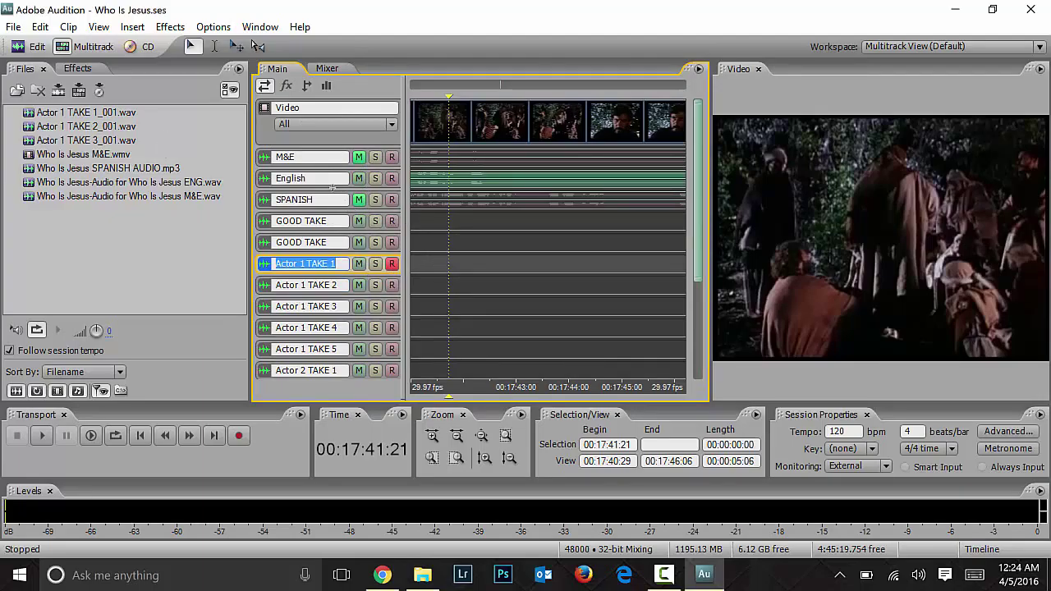
{"action": "left_click", "coordinate": [333, 189]}
{"action": "left_click_drag", "start_coordinate": [330, 232], "coordinate": [330, 271]}
Step: Zoom out over the whole session, move the playhead to 00:01:04:12, and zoom back in
{"action": "scroll", "coordinate": [469, 98], "scroll_direction": "left", "scroll_amount": 3}
{"action": "key", "text": "minus"}
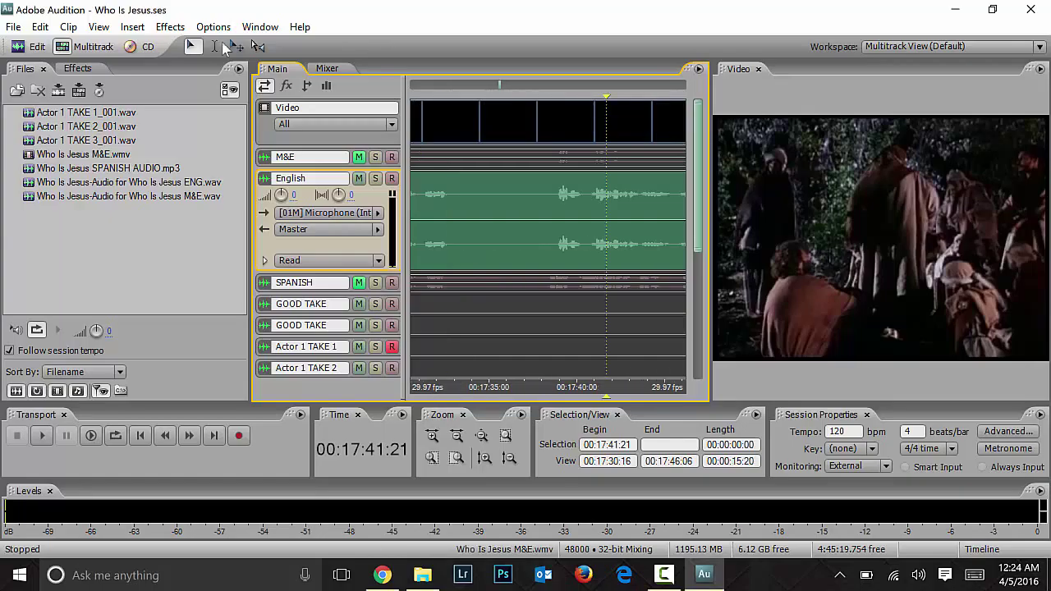
{"action": "left_click_drag", "start_coordinate": [502, 85], "coordinate": [448, 88]}
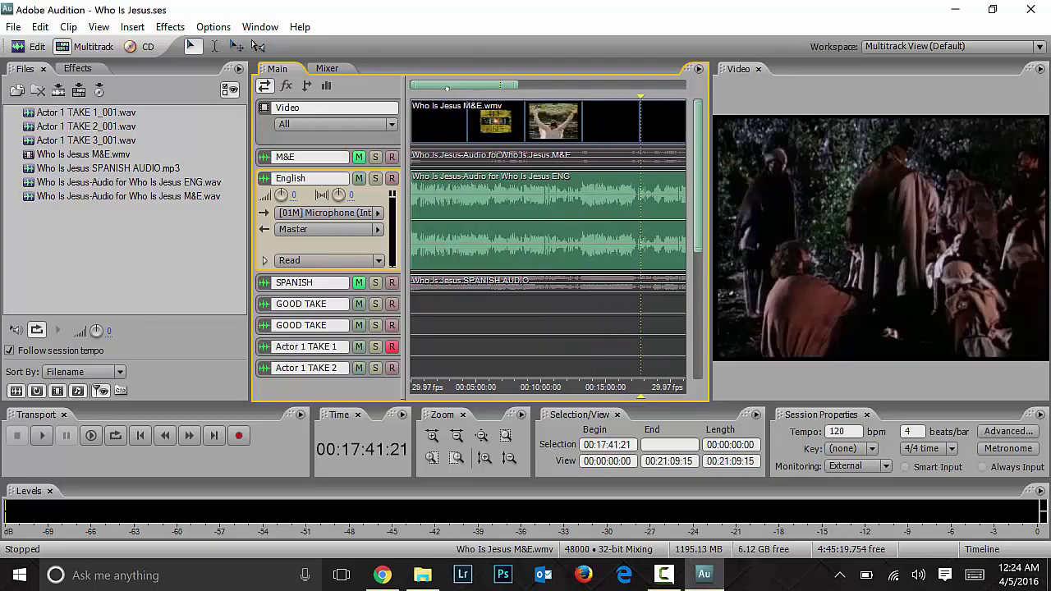
{"action": "left_click", "coordinate": [435, 306]}
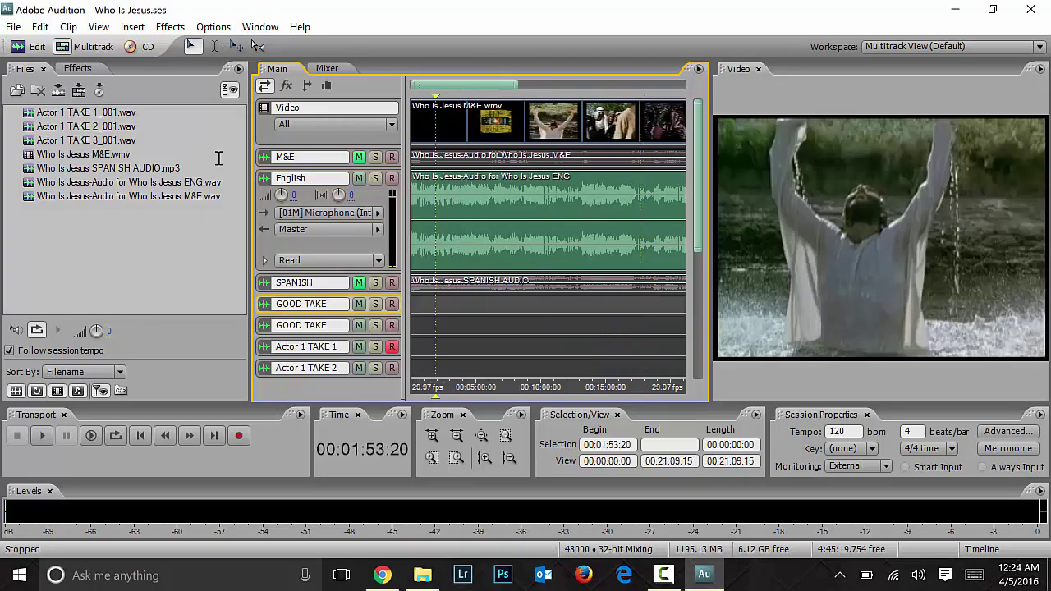
{"action": "key", "text": "ctrl+Left"}
{"action": "key", "text": "ctrl+Left"}
{"action": "key", "text": "equal"}
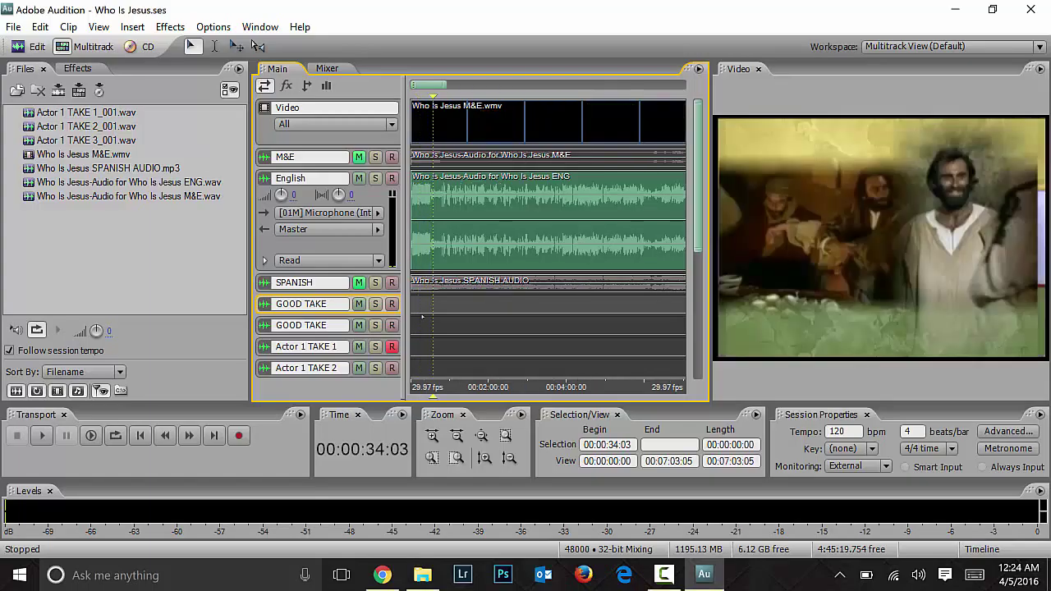
{"action": "key", "text": "equal"}
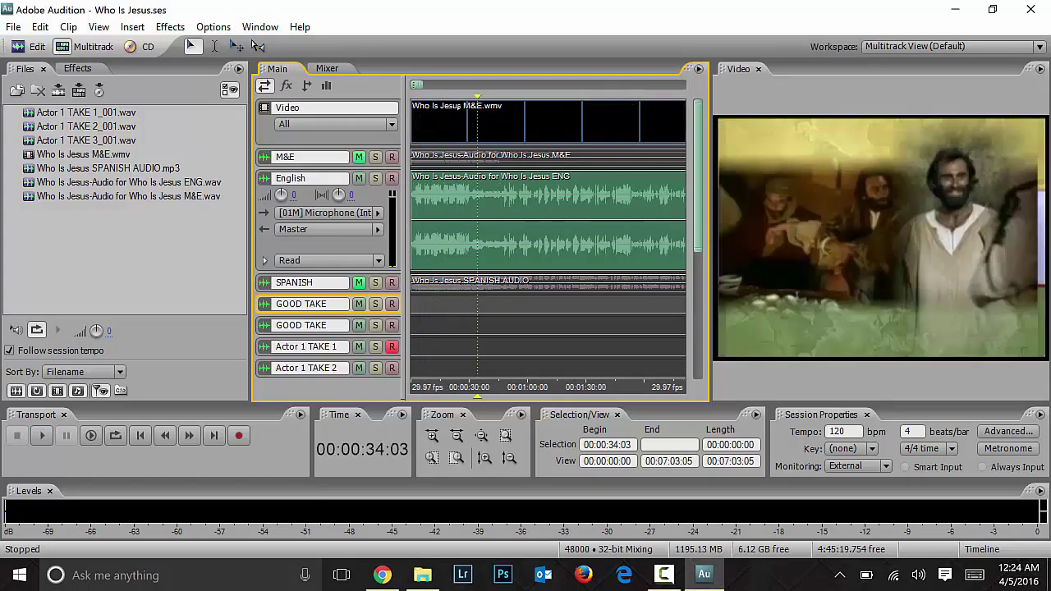
{"action": "key", "text": "equal"}
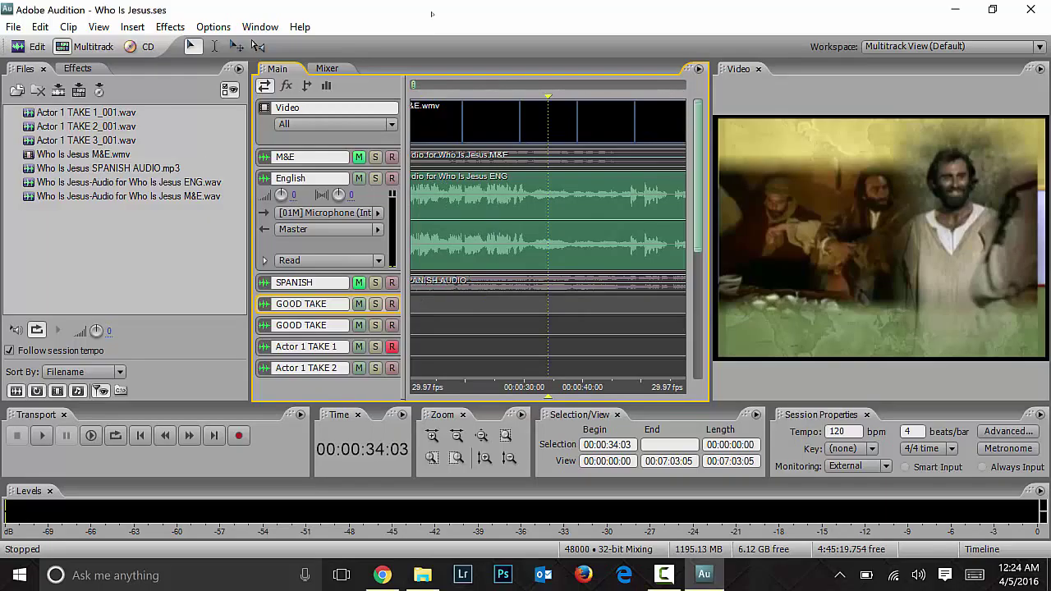
{"action": "key", "text": "equal"}
Step: Preview from near the start, step back to 00:00:02:23, and arm Actor 1 TAKE 1
{"action": "left_click", "coordinate": [414, 86]}
{"action": "scroll", "coordinate": [549, 246], "scroll_direction": "left", "scroll_amount": 10}
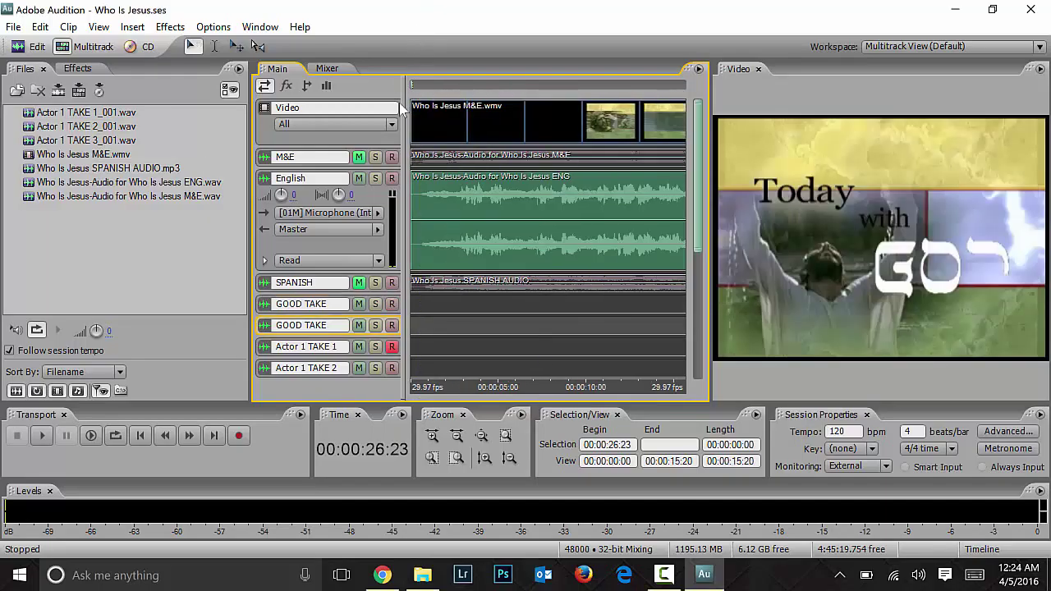
{"action": "left_click", "coordinate": [443, 304]}
{"action": "key", "text": "equal"}
{"action": "key", "text": "equal"}
{"action": "key", "text": "equal"}
{"action": "key", "text": "equal"}
{"action": "key", "text": "equal"}
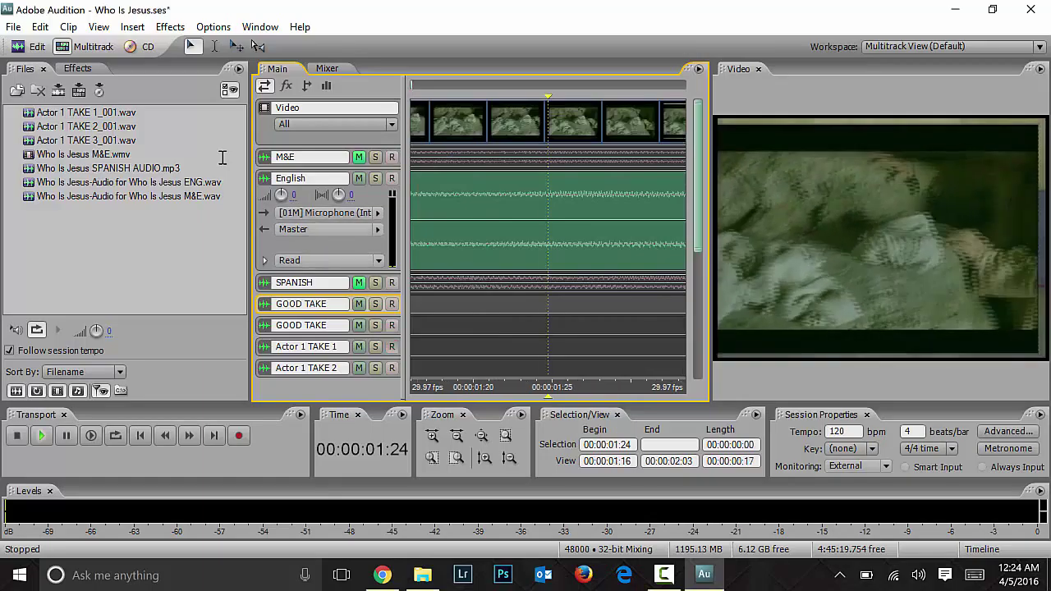
{"action": "key", "text": "space"}
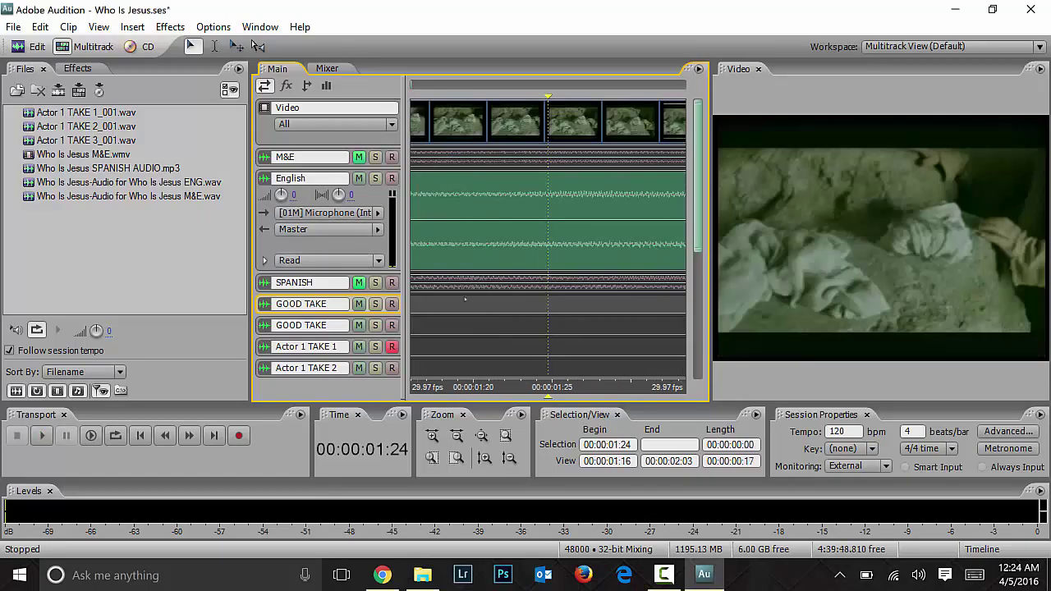
{"action": "key", "text": "minus"}
{"action": "key", "text": "minus"}
{"action": "key", "text": "minus"}
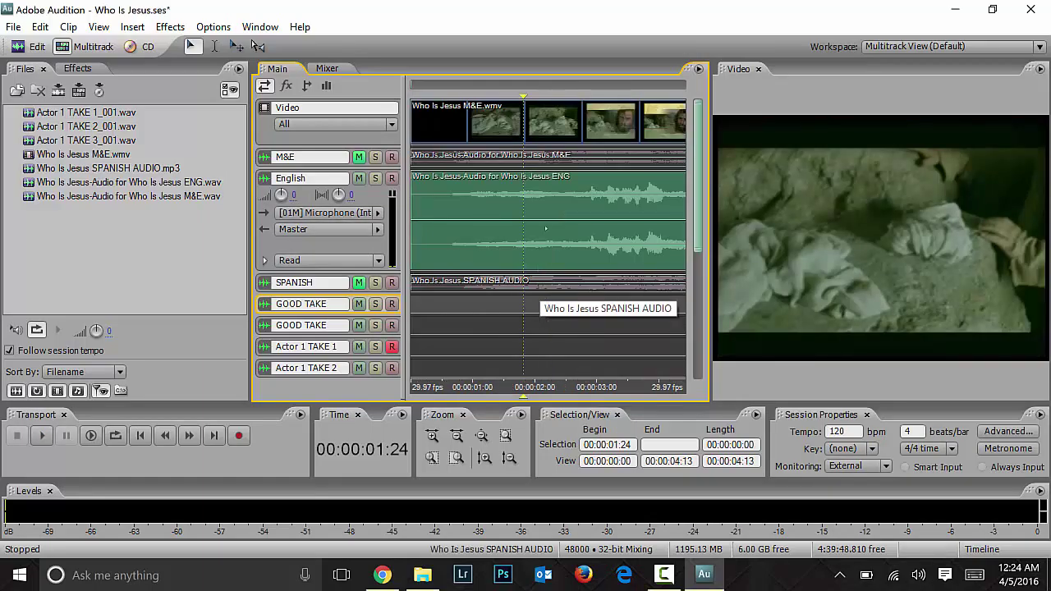
{"action": "key", "text": "space"}
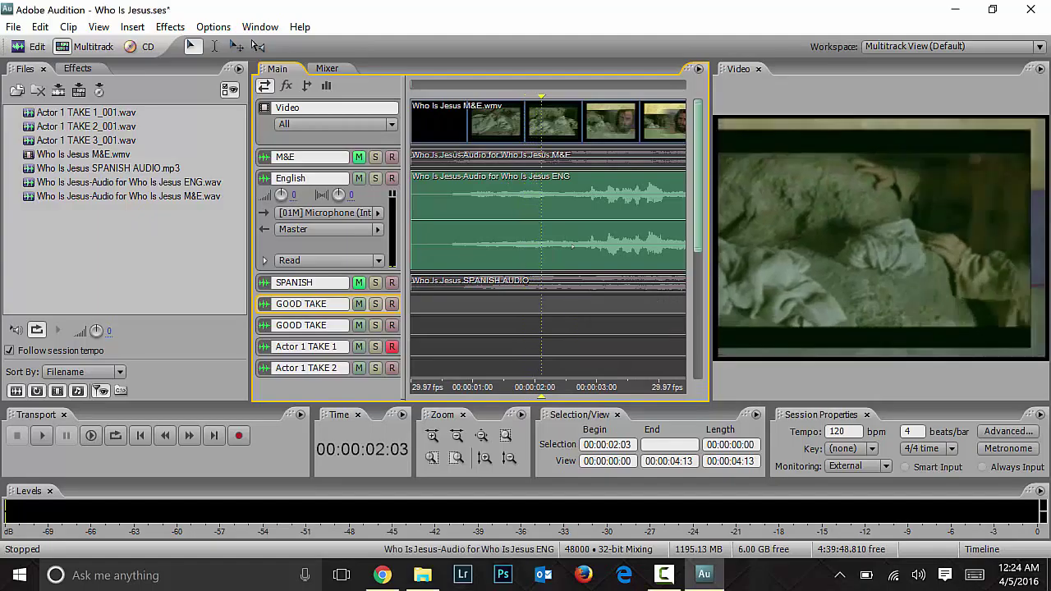
{"action": "key", "text": "Left"}
{"action": "key", "text": "Left"}
{"action": "key", "text": "Left"}
{"action": "key", "text": "Left"}
{"action": "key", "text": "Left"}
{"action": "key", "text": "Left"}
{"action": "key", "text": "Left"}
{"action": "key", "text": "Left"}
{"action": "key", "text": "Left"}
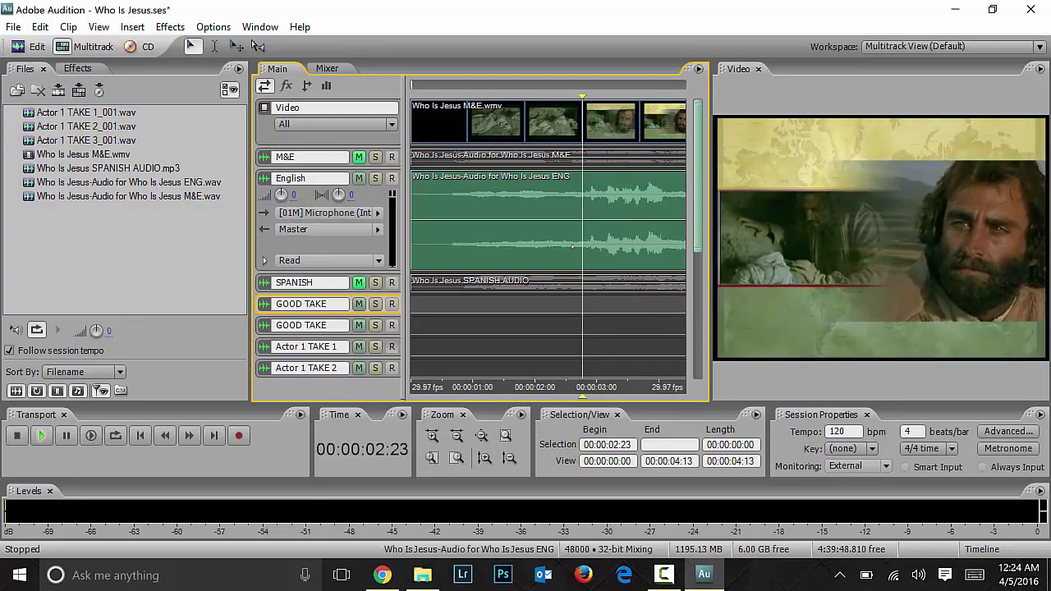
{"action": "left_click", "coordinate": [391, 347]}
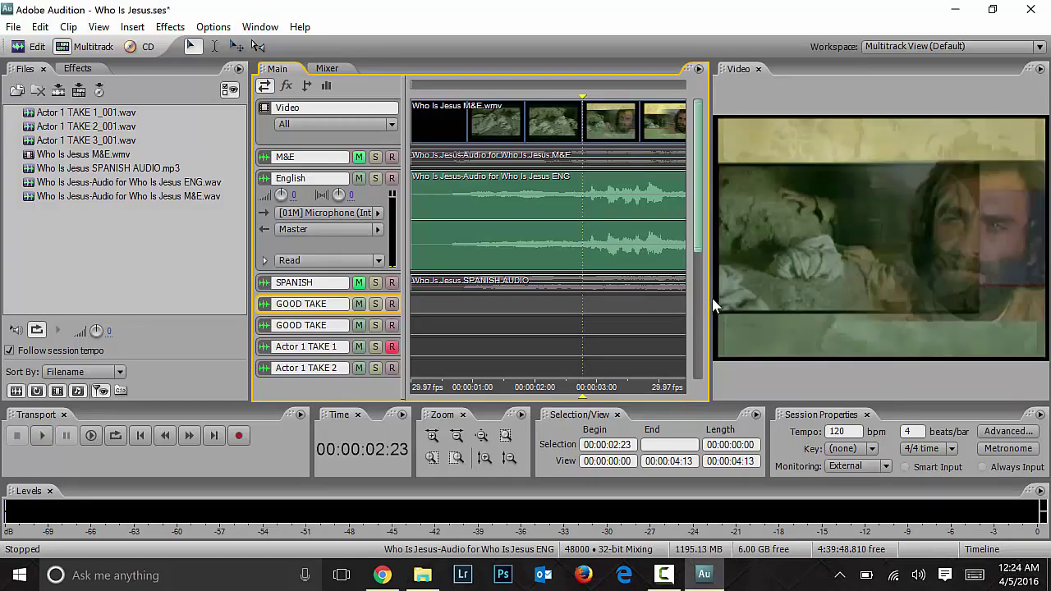
Step: Widen the timeline to show 2:05–6:18, preview playback, and re-arm Actor 1 TAKE 1
{"action": "left_click_drag", "start_coordinate": [711, 307], "coordinate": [843, 306]}
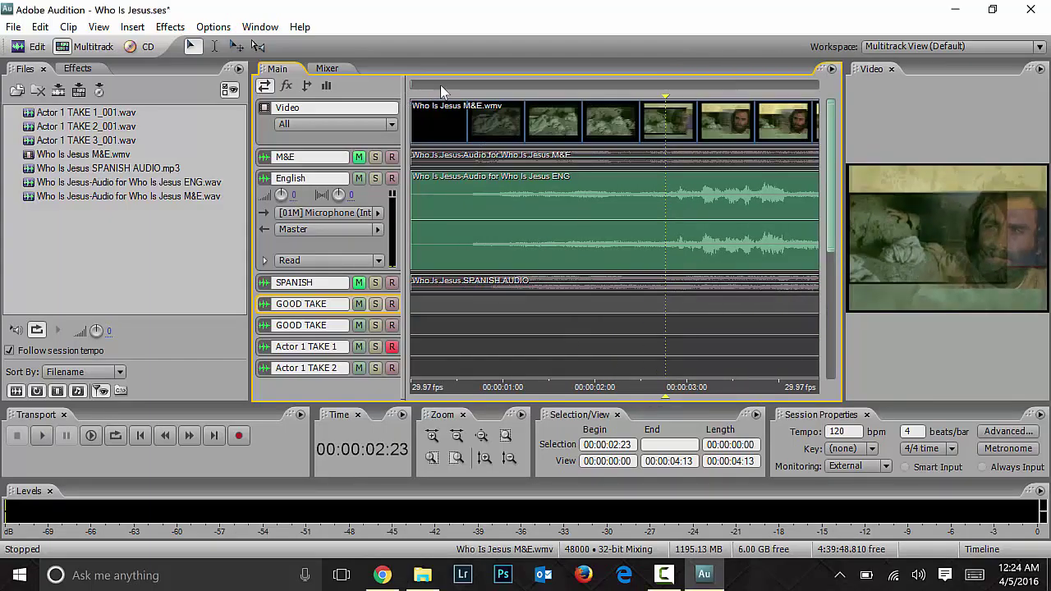
{"action": "scroll", "coordinate": [460, 205], "scroll_direction": "down", "scroll_amount": 3}
{"action": "left_click", "coordinate": [505, 435]}
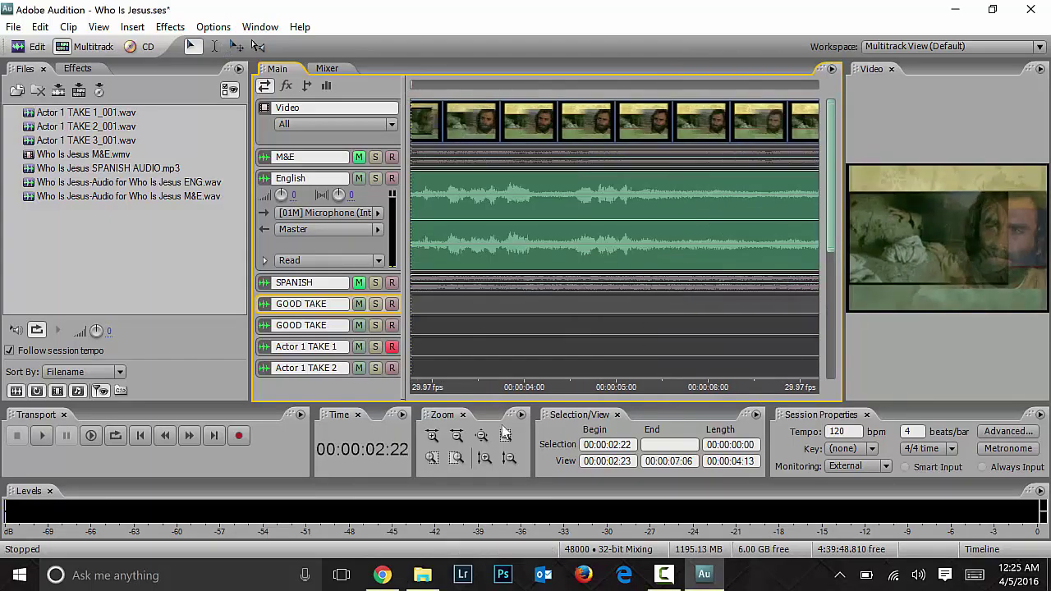
{"action": "left_click", "coordinate": [505, 435]}
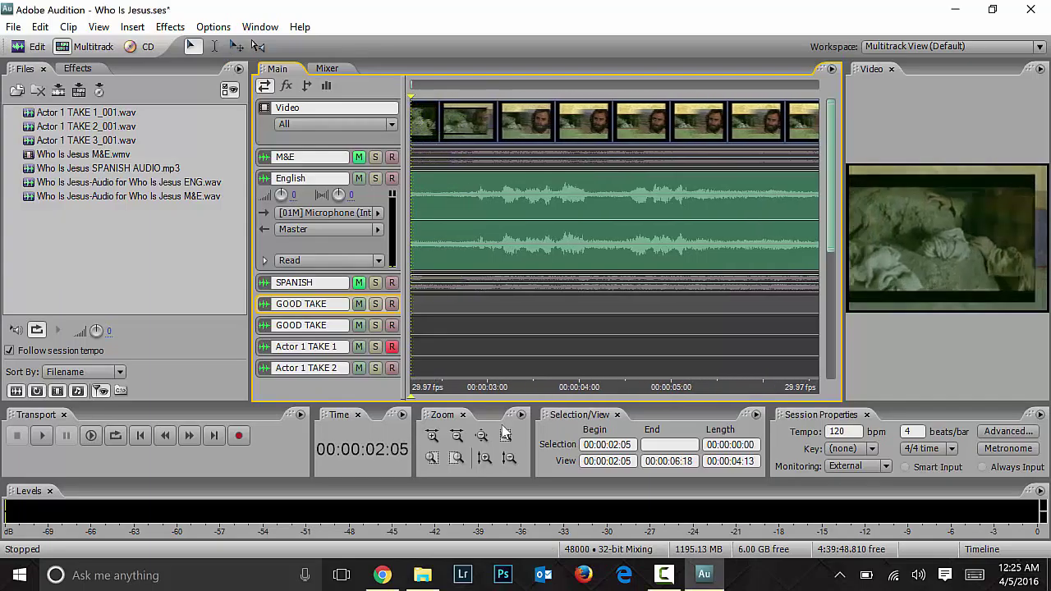
{"action": "key", "text": "space"}
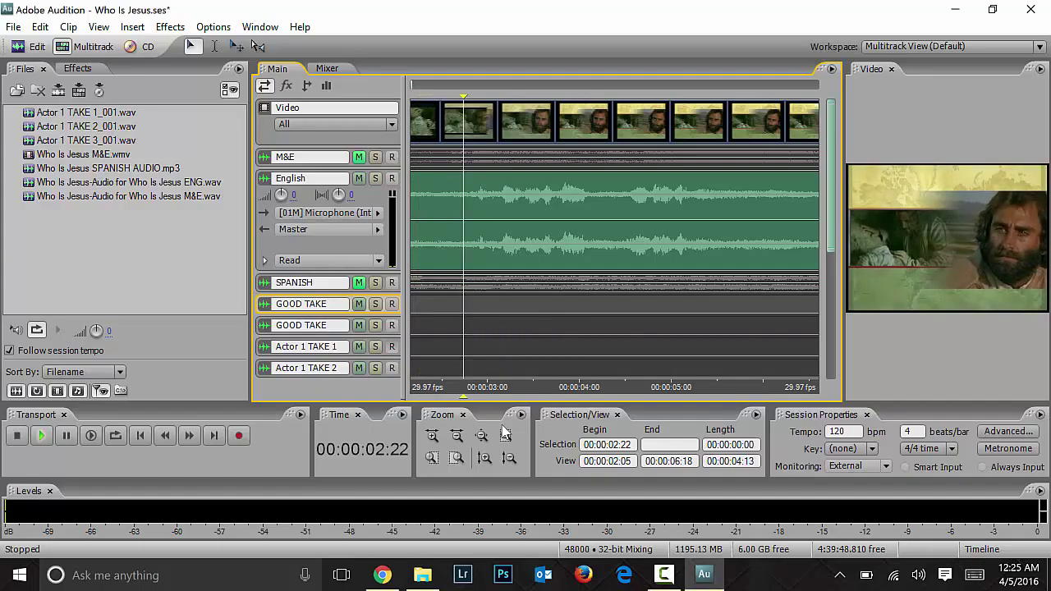
{"action": "key", "text": "space"}
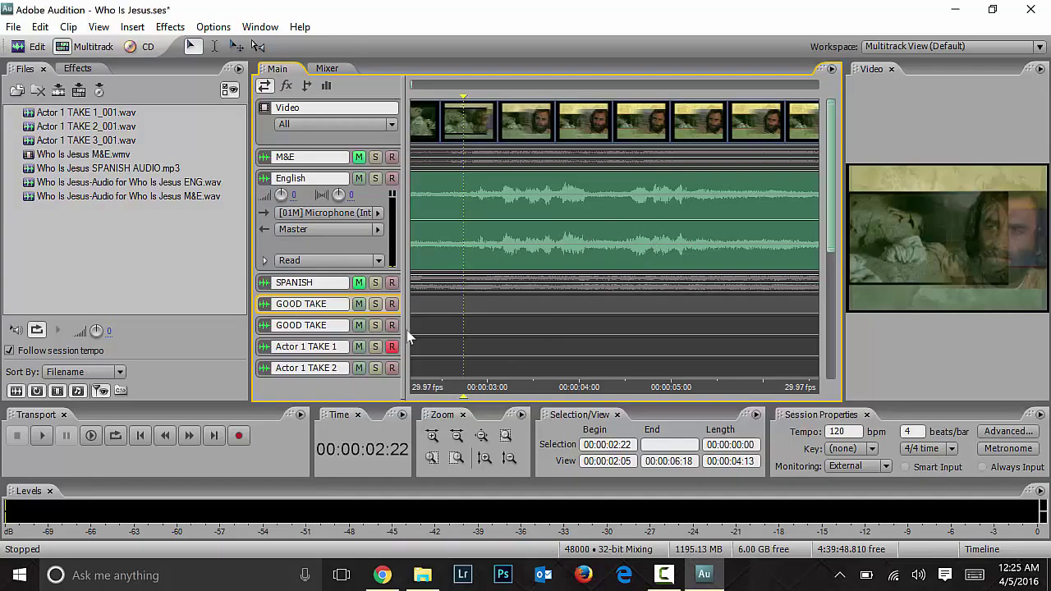
{"action": "left_click", "coordinate": [359, 178]}
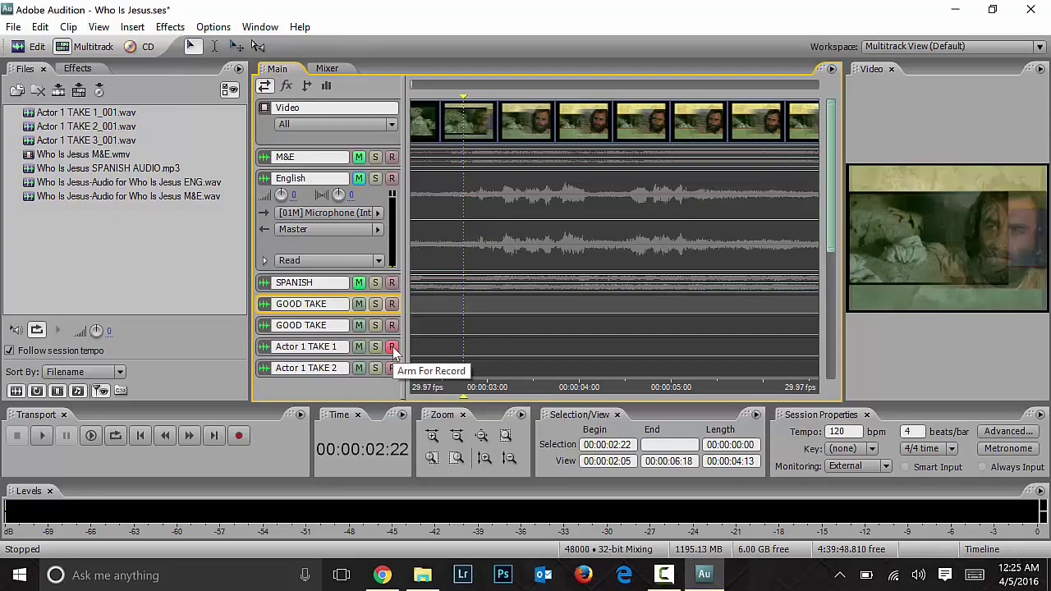
{"action": "left_click", "coordinate": [392, 348]}
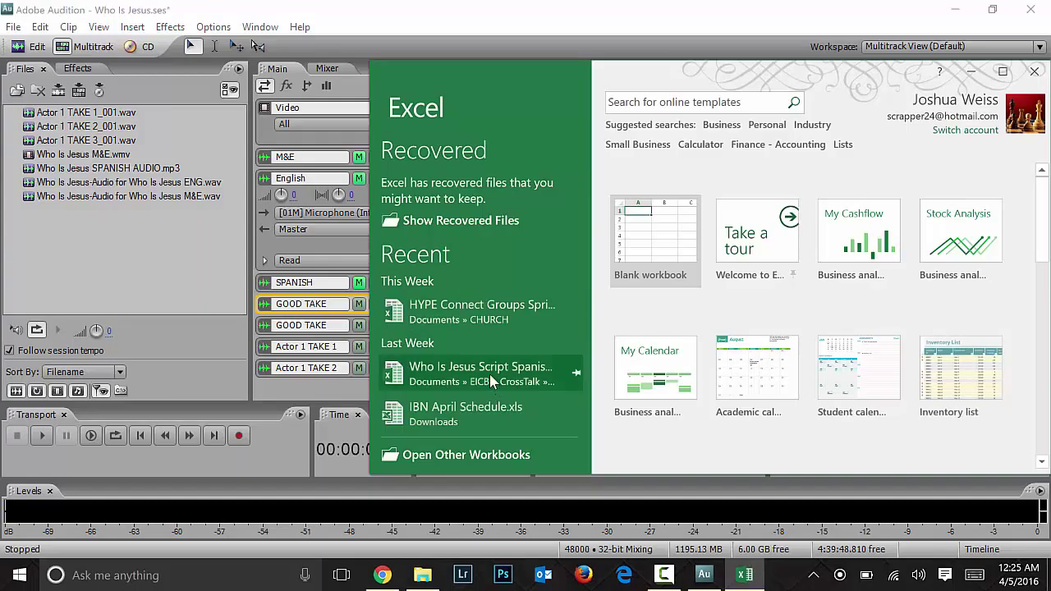
Step: Open the Who Is Jesus Script Spanish workbook, check loop 1's IN time of 2.9, then minimize Excel
{"action": "left_click", "coordinate": [490, 374]}
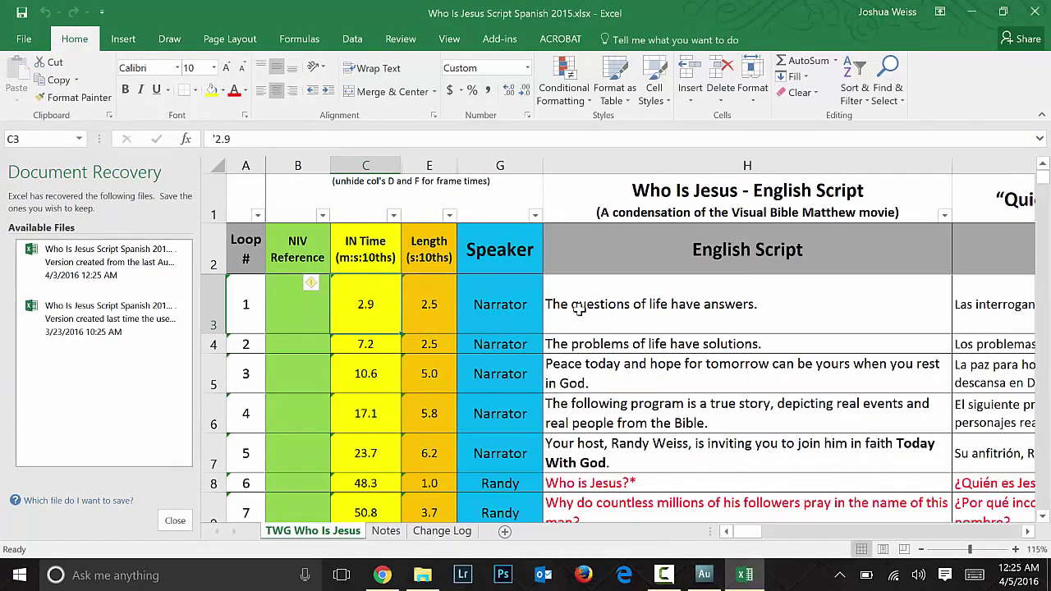
{"action": "left_click", "coordinate": [579, 308]}
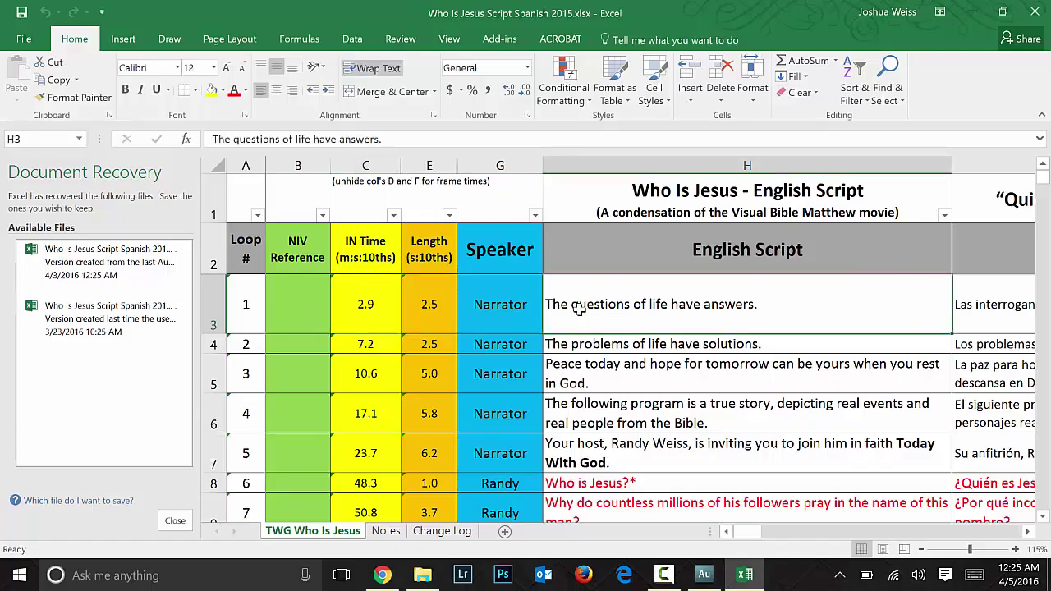
{"action": "scroll", "coordinate": [579, 308], "scroll_direction": "right", "scroll_amount": 5}
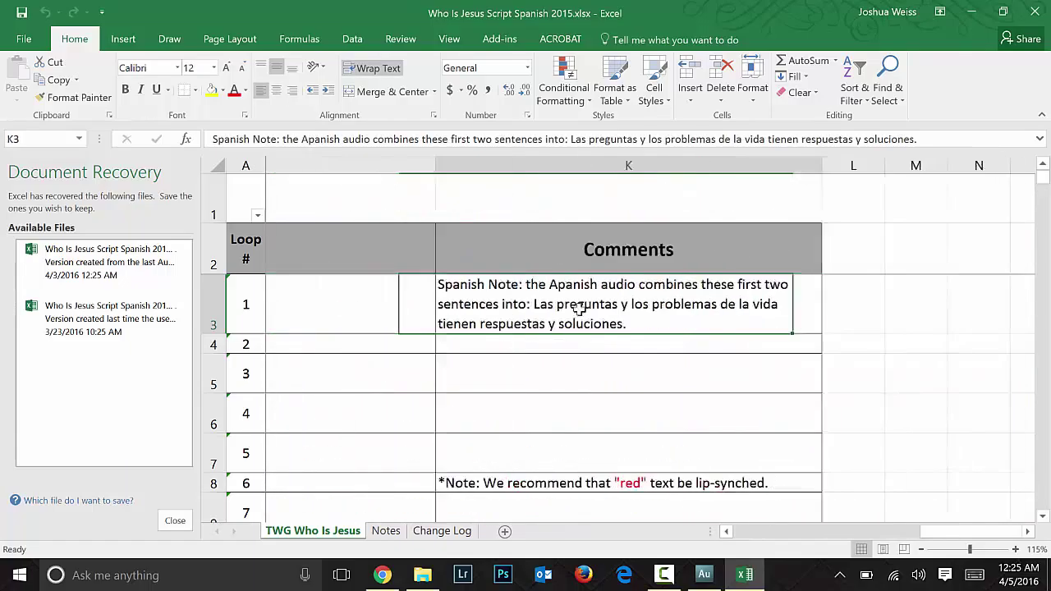
{"action": "scroll", "coordinate": [579, 308], "scroll_direction": "left", "scroll_amount": 4}
{"action": "key", "text": "Home"}
{"action": "key", "text": "Right"}
{"action": "key", "text": "Right"}
{"action": "key", "text": "Right"}
{"action": "left_click", "coordinate": [579, 308]}
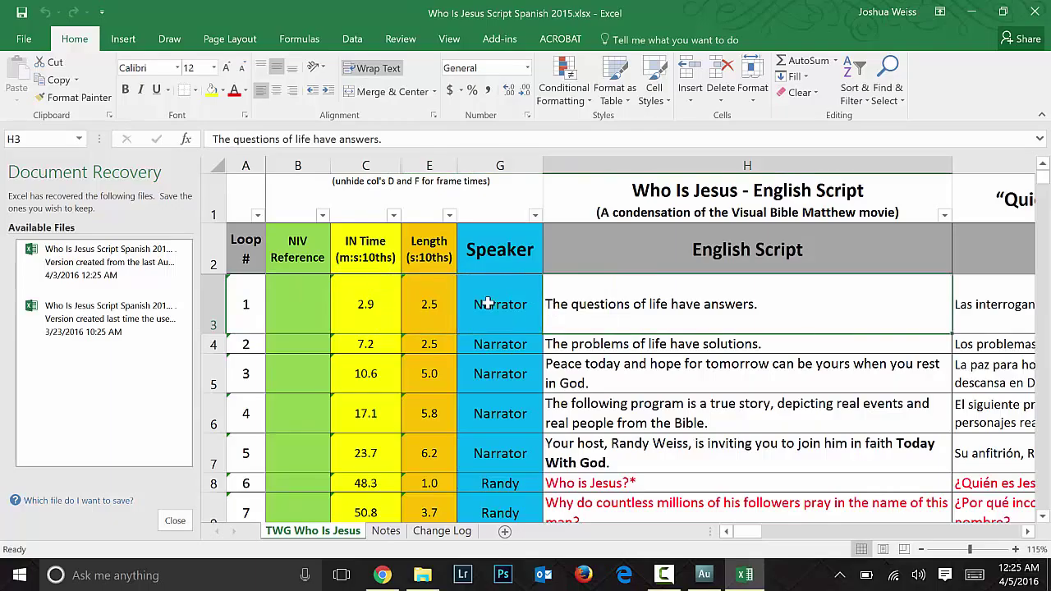
{"action": "left_click", "coordinate": [357, 304]}
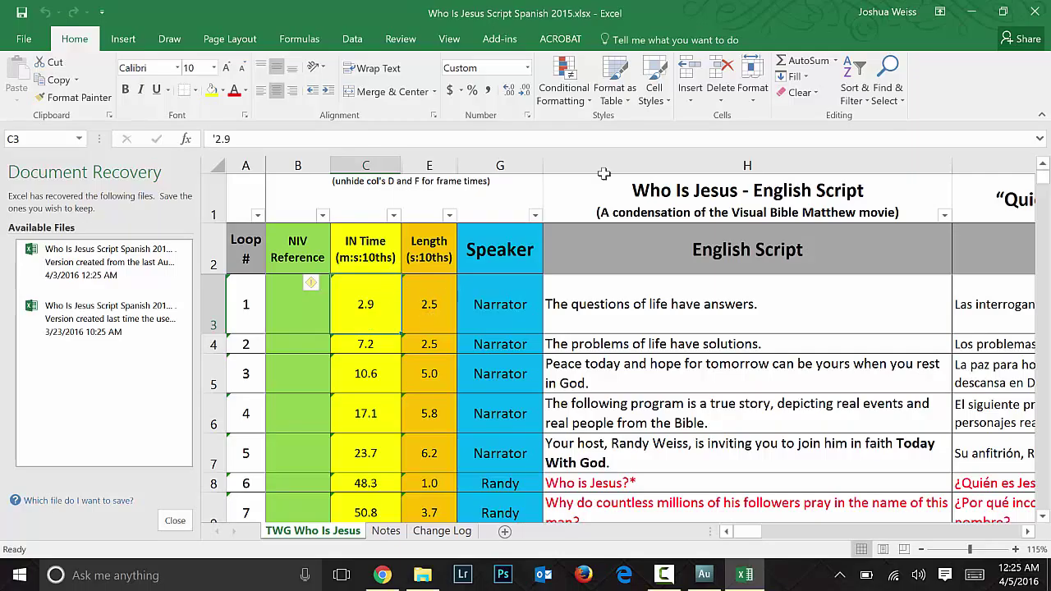
{"action": "left_click", "coordinate": [972, 11]}
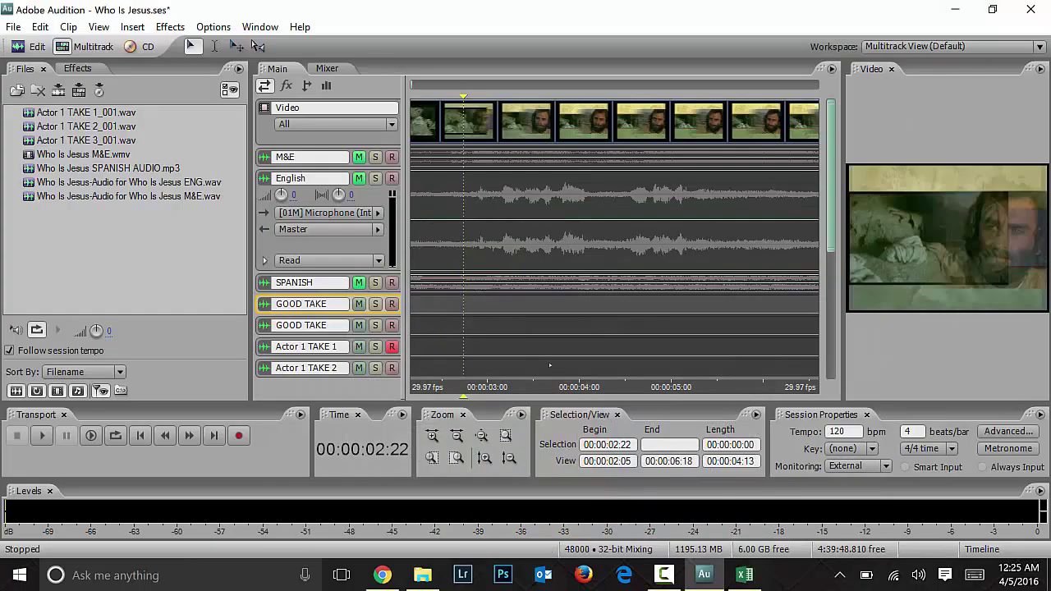
Step: Nudge the playhead forward and preview playback from 2:27
{"action": "key", "text": "Right"}
{"action": "key", "text": "Right"}
{"action": "key", "text": "Right"}
{"action": "key", "text": "Right"}
{"action": "key", "text": "Right"}
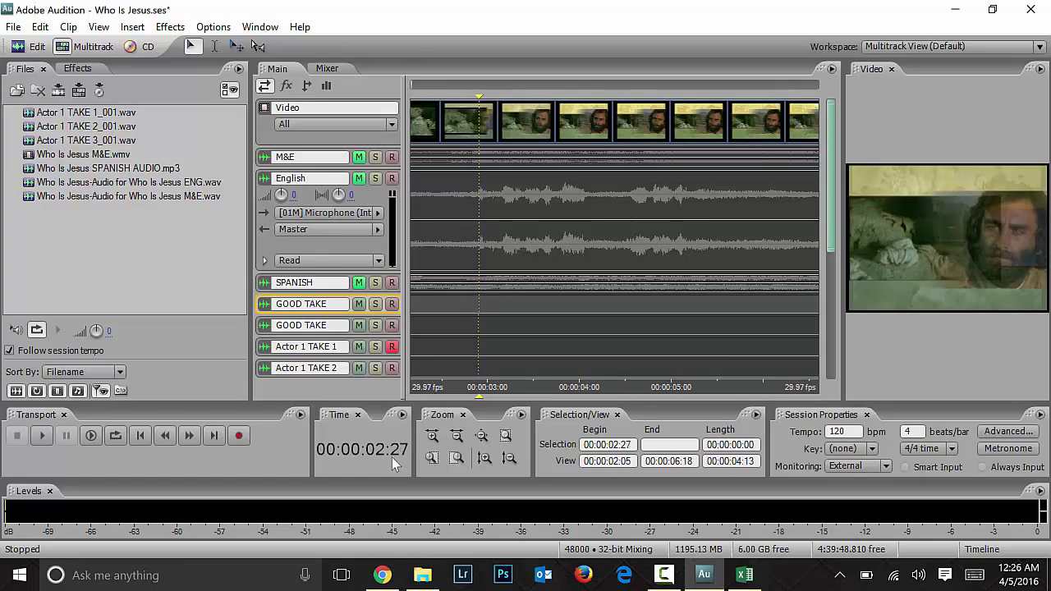
{"action": "key", "text": "space"}
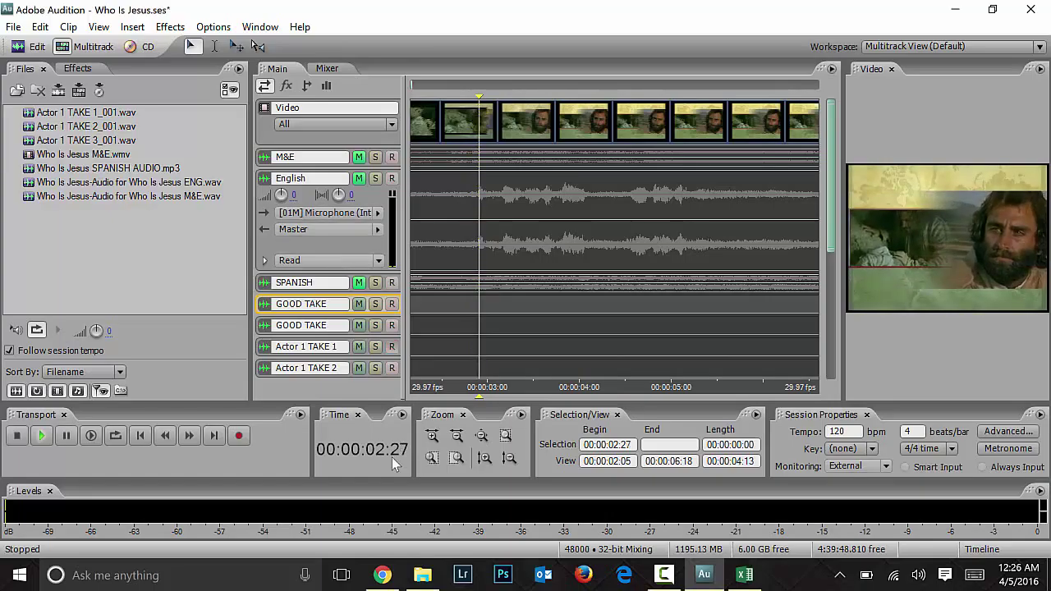
{"action": "key", "text": "space"}
{"action": "left_click", "coordinate": [392, 346]}
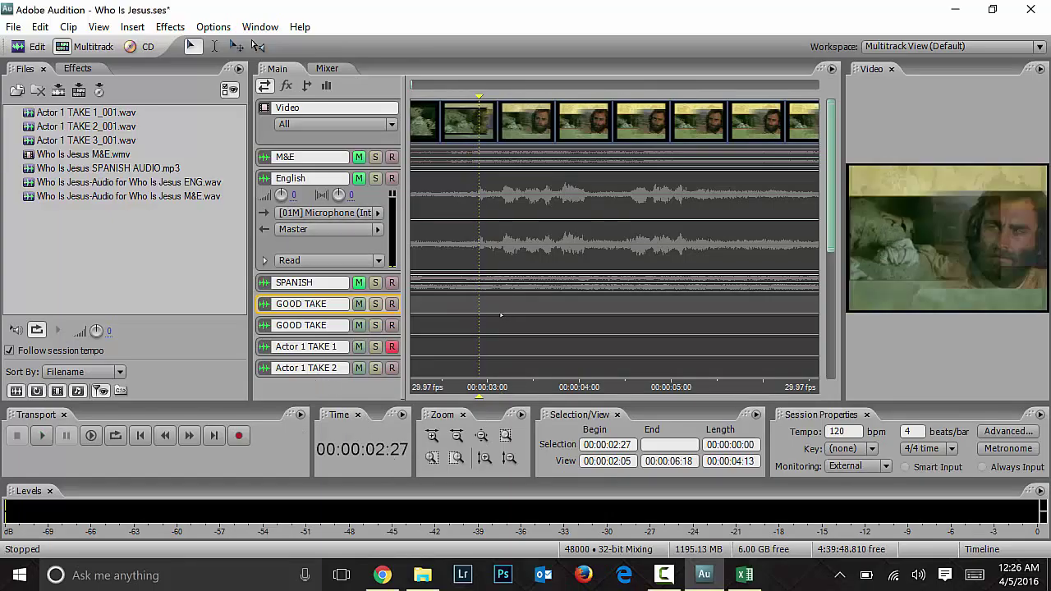
Step: Preview the English clip from 3:04, then return the playhead to 00:00:02:26
{"action": "left_click", "coordinate": [500, 315]}
{"action": "key", "text": "space"}
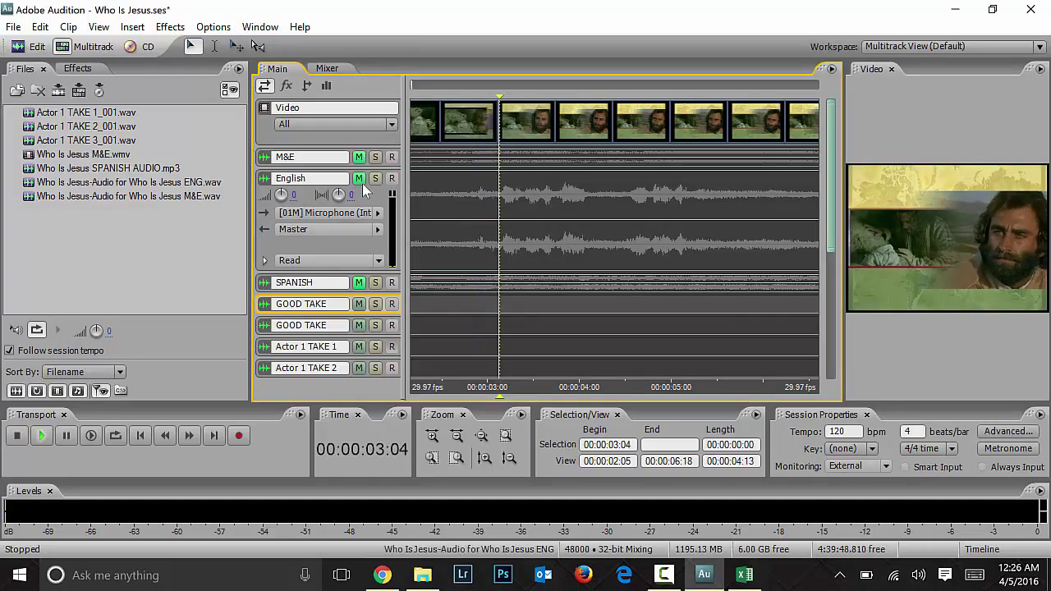
{"action": "key", "text": "ctrl+a"}
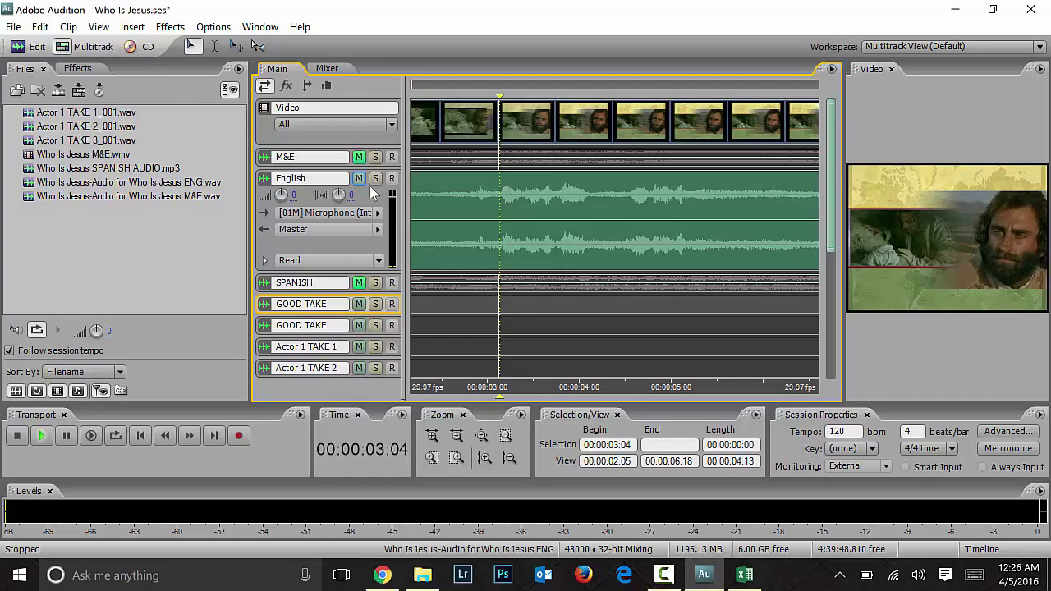
{"action": "key", "text": "space"}
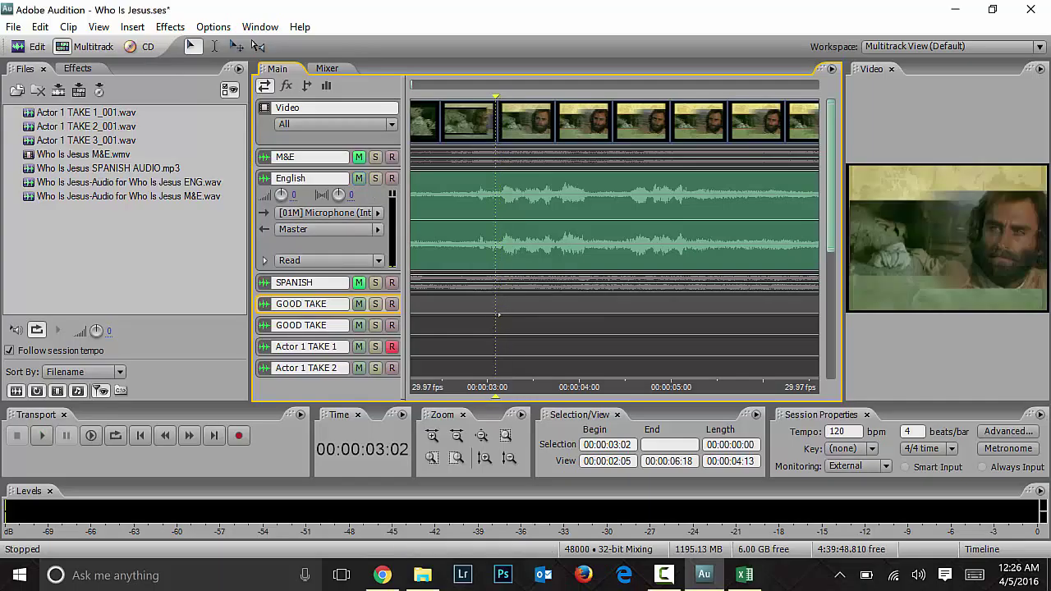
{"action": "key", "text": "space"}
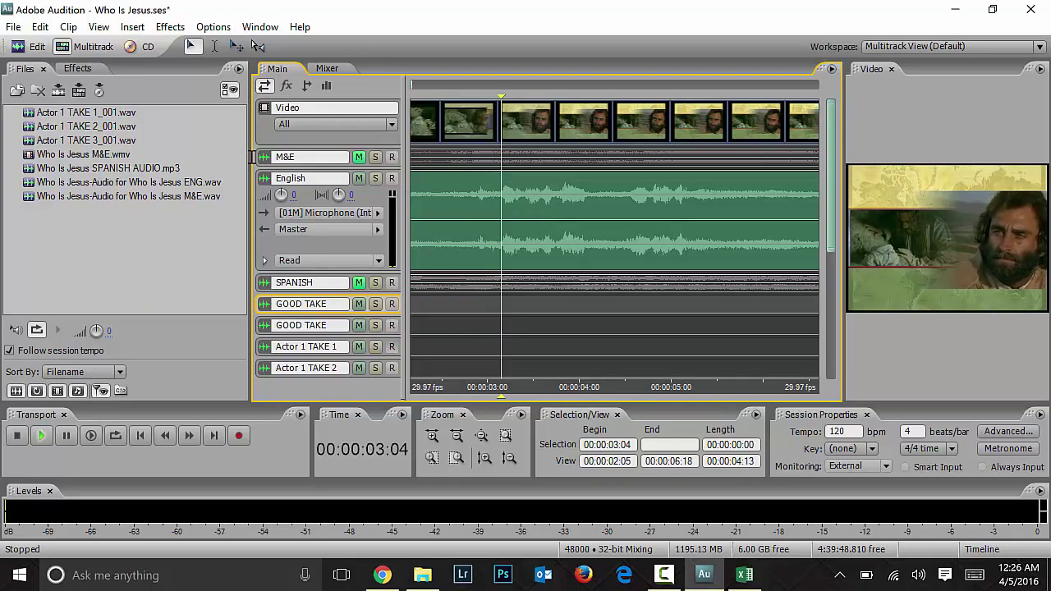
{"action": "key", "text": "space"}
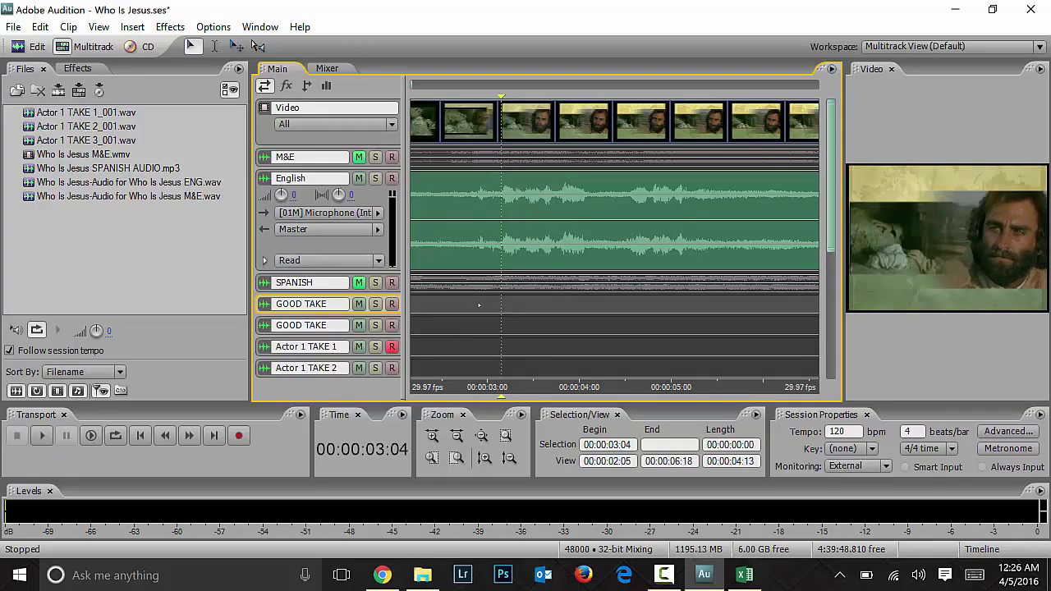
{"action": "left_click", "coordinate": [478, 305]}
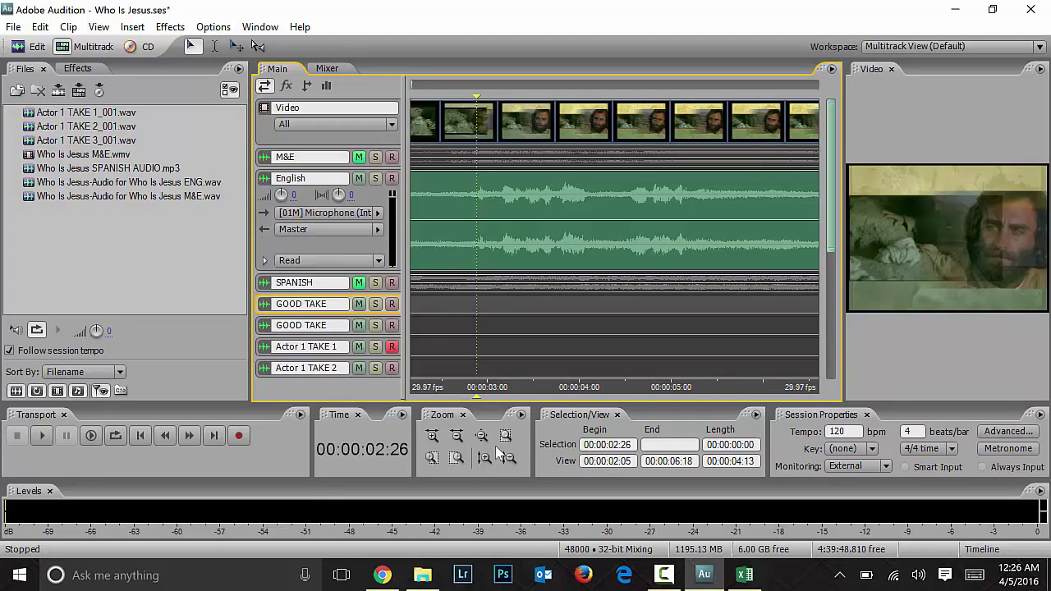
Step: Select the 2:26 to 5:13 range across all tracks and mute the English track
{"action": "left_click_drag", "start_coordinate": [477, 324], "coordinate": [711, 316]}
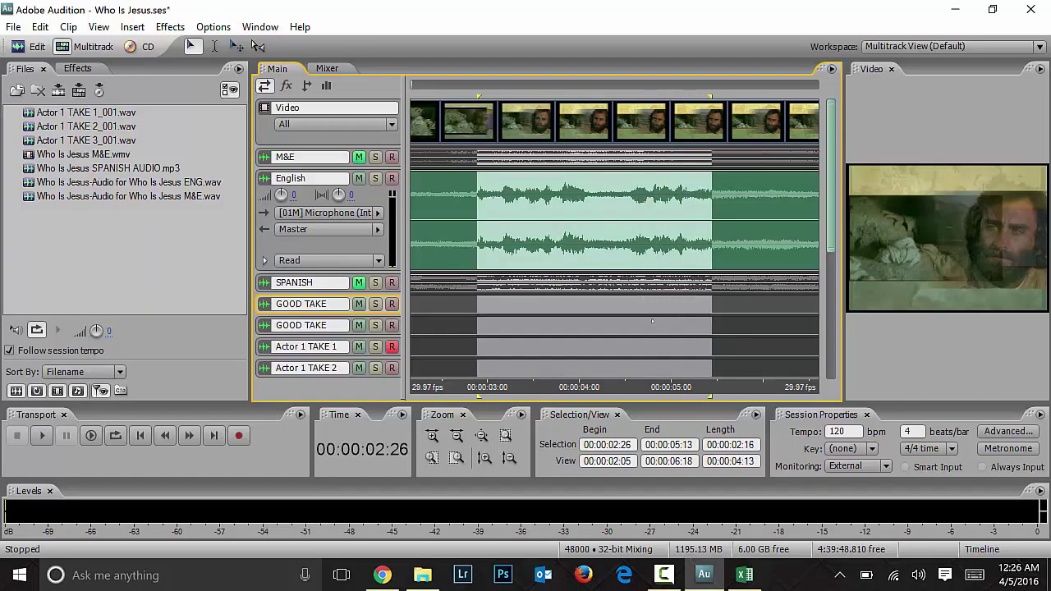
{"action": "left_click", "coordinate": [359, 179]}
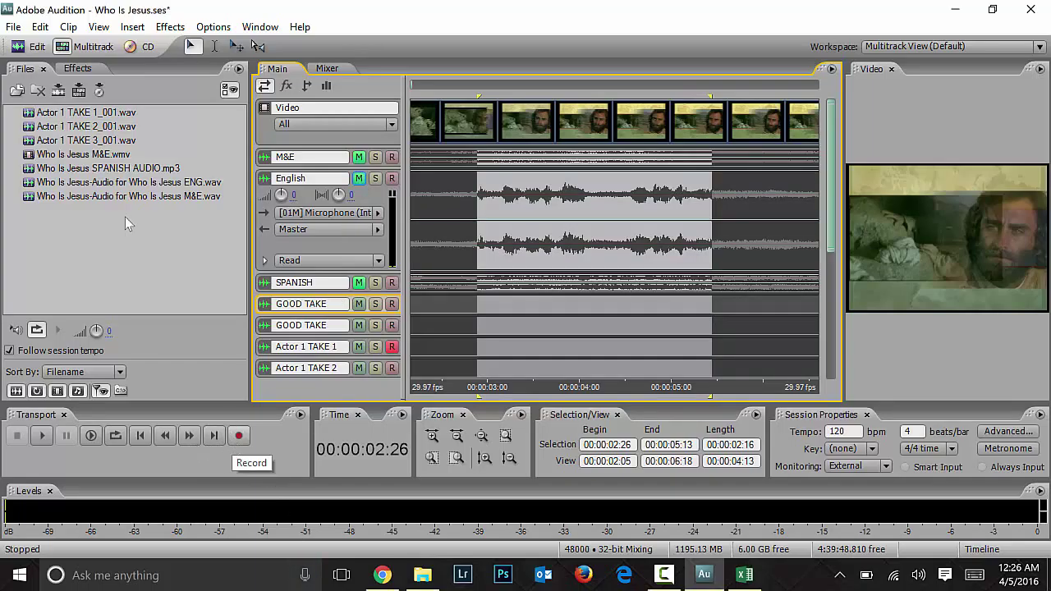
{"action": "left_click", "coordinate": [39, 26]}
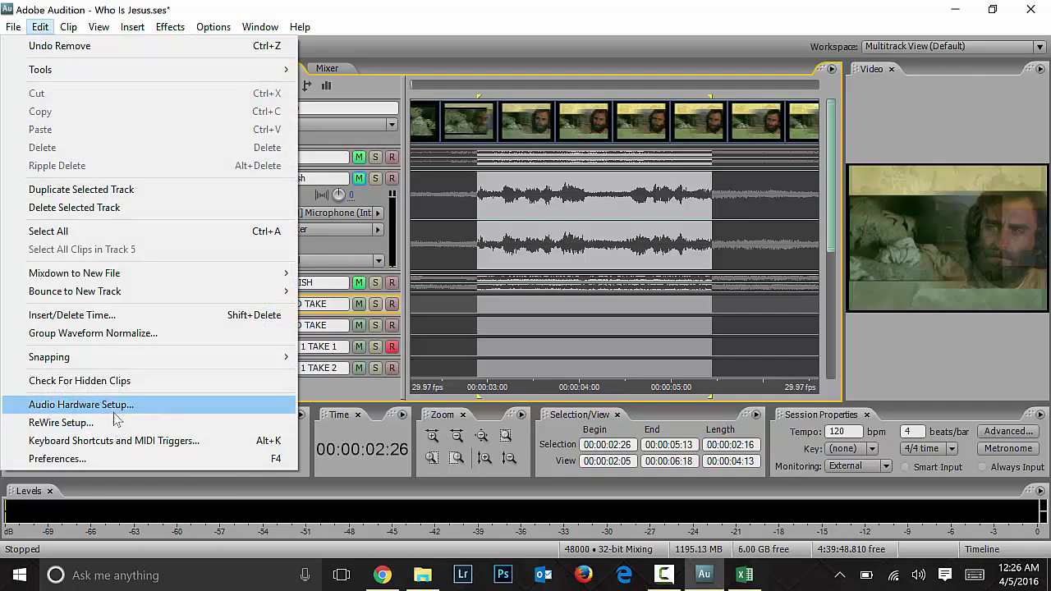
{"action": "left_click", "coordinate": [490, 46]}
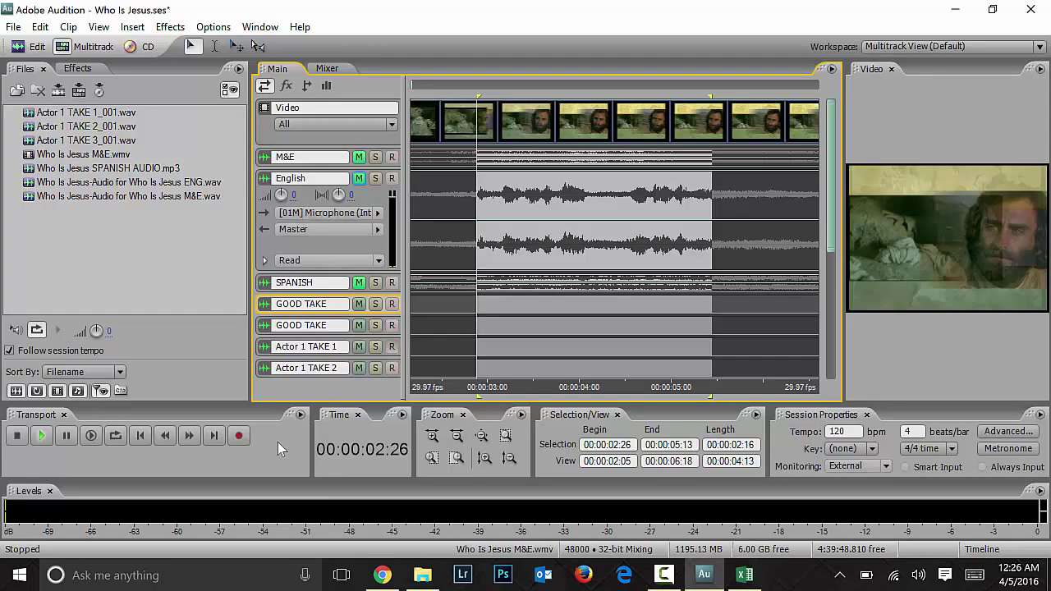
Step: Preview the range, arm Actor 1 TAKE 1 for recording, and set the start at 00:00:02:26
{"action": "key", "text": "space"}
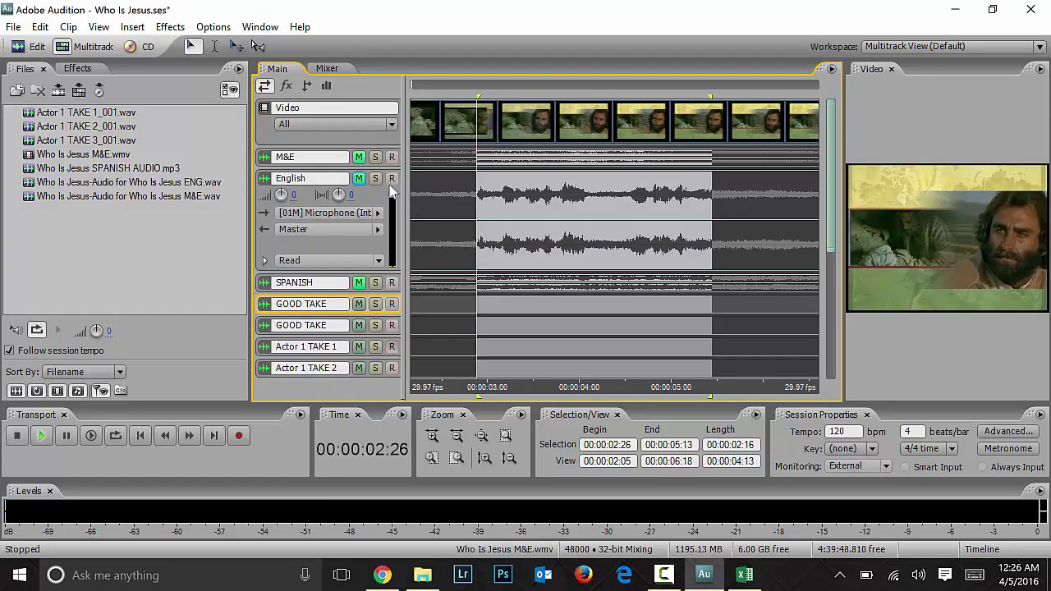
{"action": "left_click", "coordinate": [391, 347]}
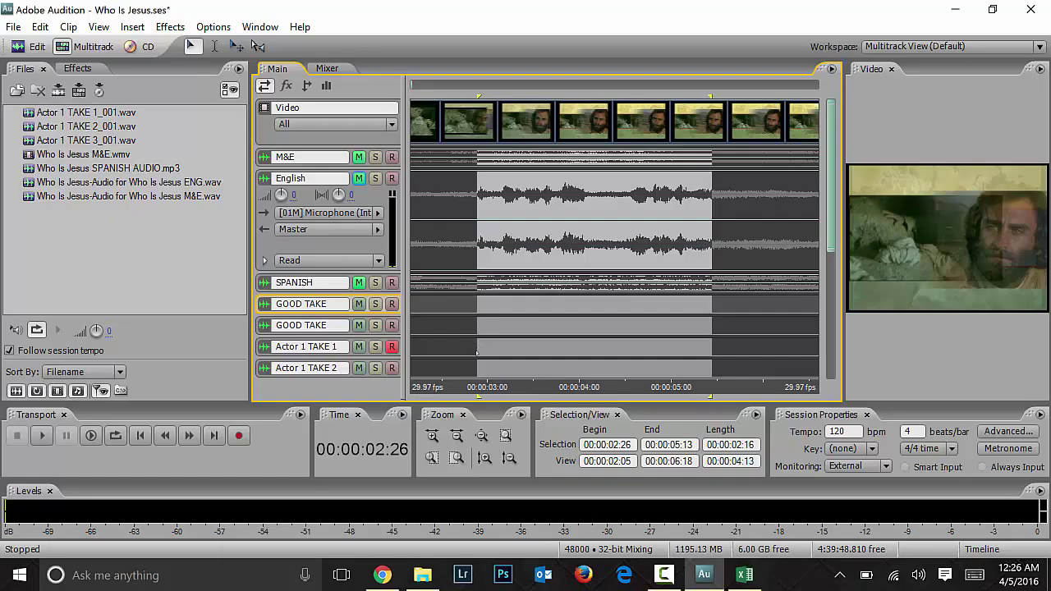
{"action": "left_click", "coordinate": [477, 351]}
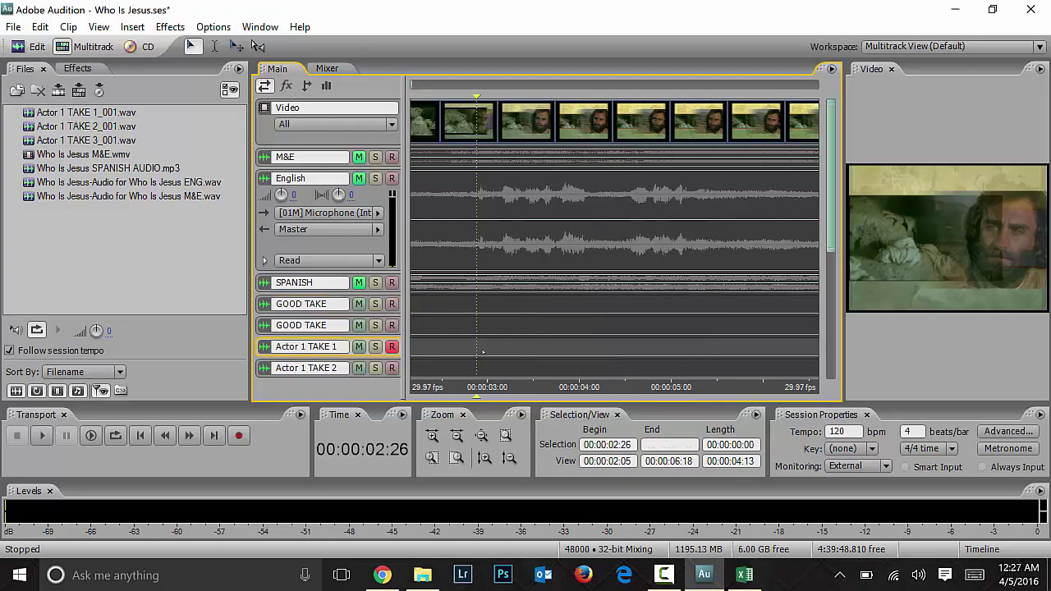
Step: Record take Actor 1 TAKE 1_002 from 00:00:02:26, then enlarge the track to show its controls
{"action": "left_click", "coordinate": [236, 436]}
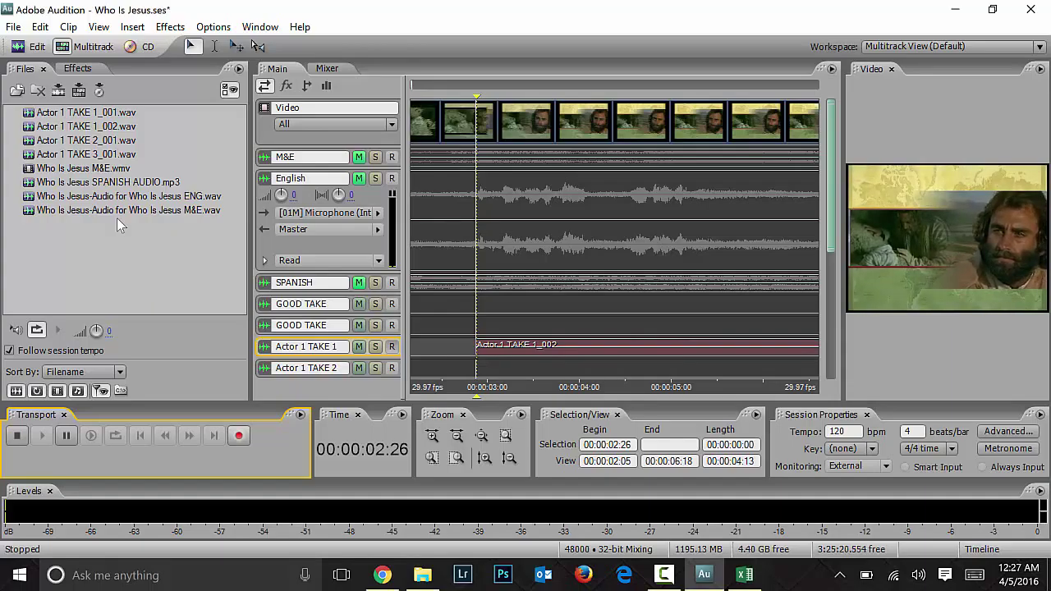
{"action": "key", "text": "space"}
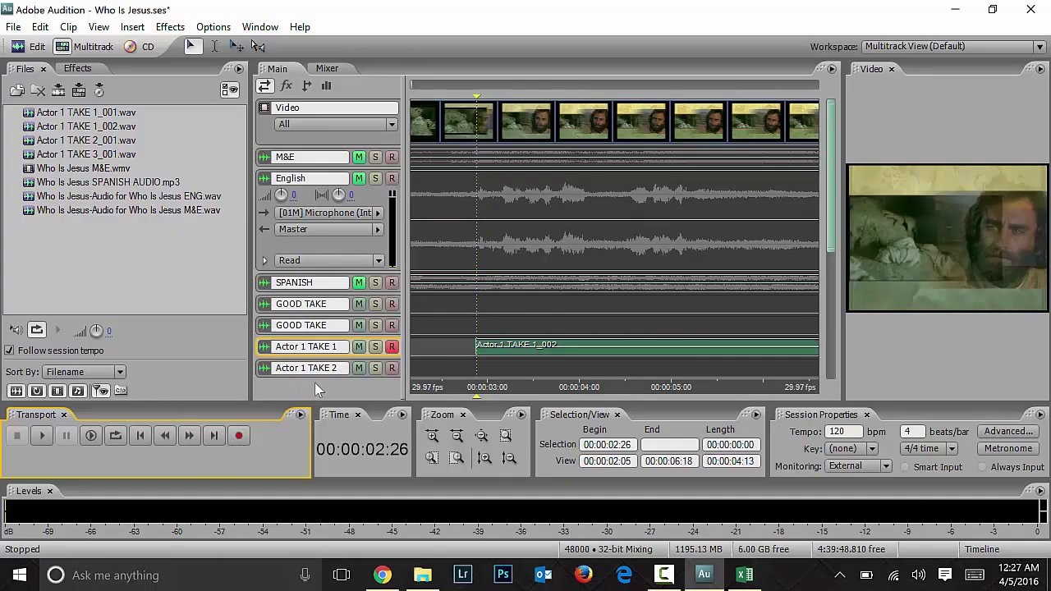
{"action": "left_click", "coordinate": [326, 367]}
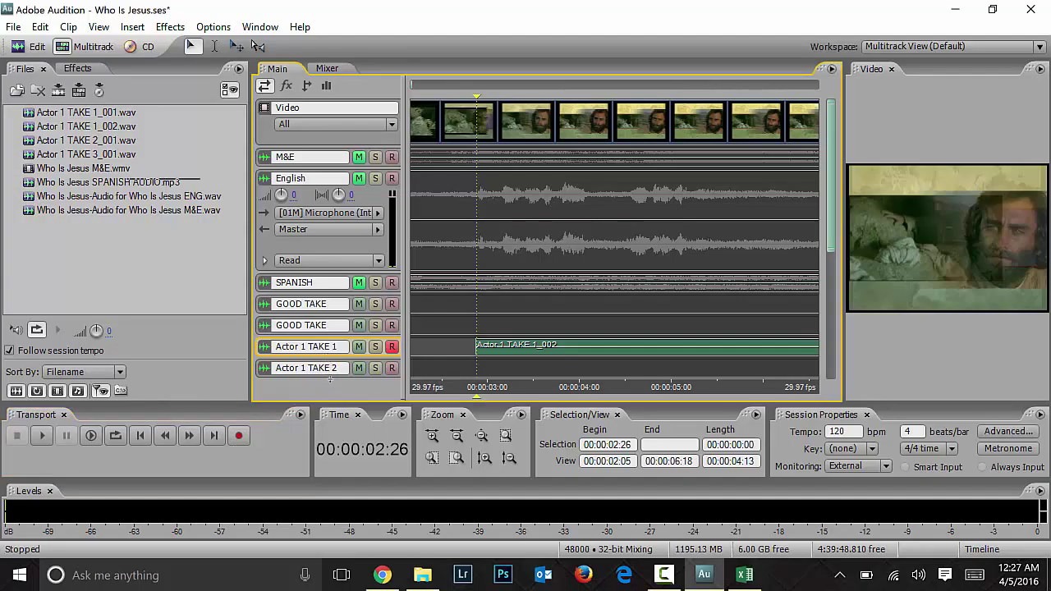
{"action": "left_click_drag", "start_coordinate": [328, 359], "coordinate": [329, 379]}
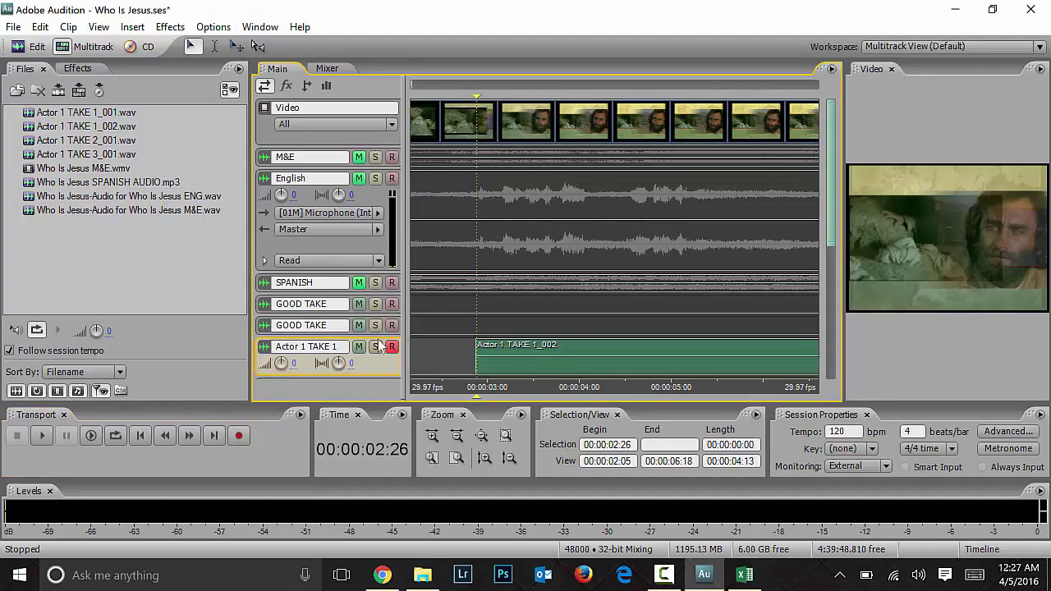
{"action": "left_click", "coordinate": [329, 332]}
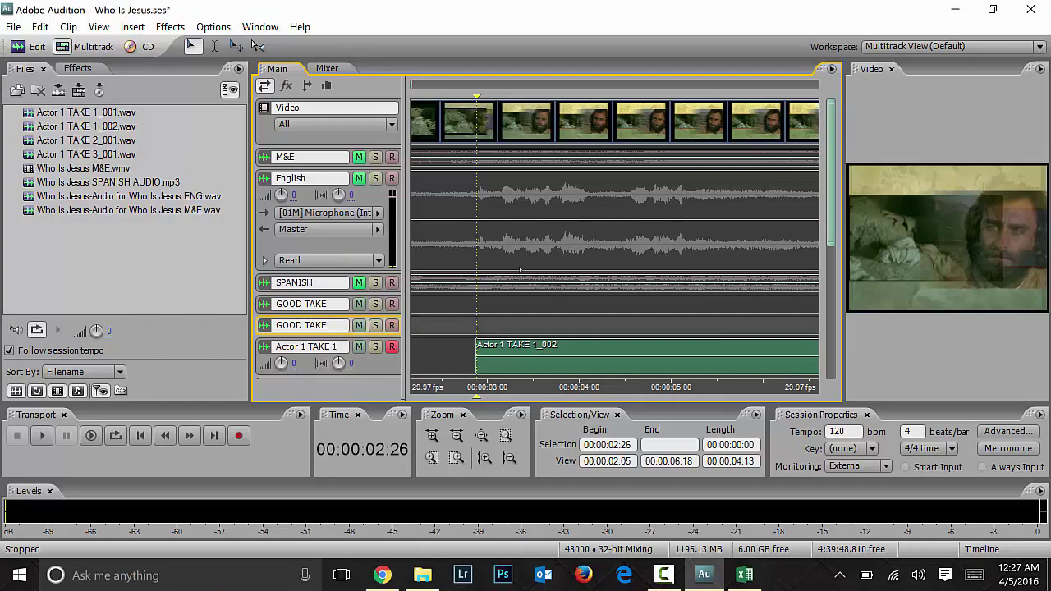
Step: Enlarge Actor 1 TAKE 1, confirm its [01M] DroidCam microphone input, and play back from 00:00:02:26
{"action": "scroll", "coordinate": [831, 236], "scroll_direction": "down", "scroll_amount": 2}
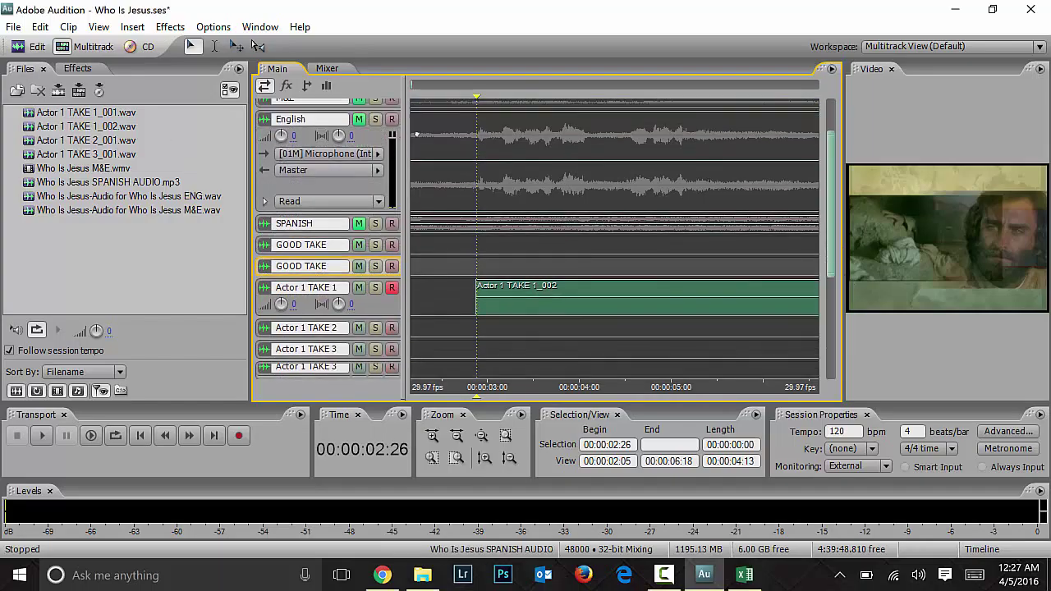
{"action": "left_click", "coordinate": [366, 310]}
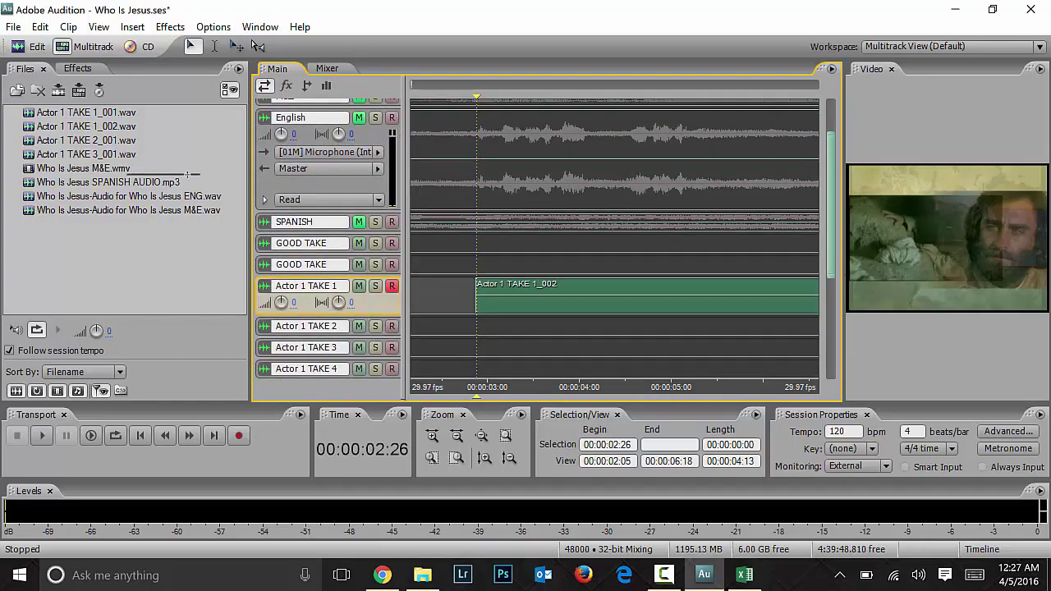
{"action": "left_click_drag", "start_coordinate": [366, 316], "coordinate": [368, 350]}
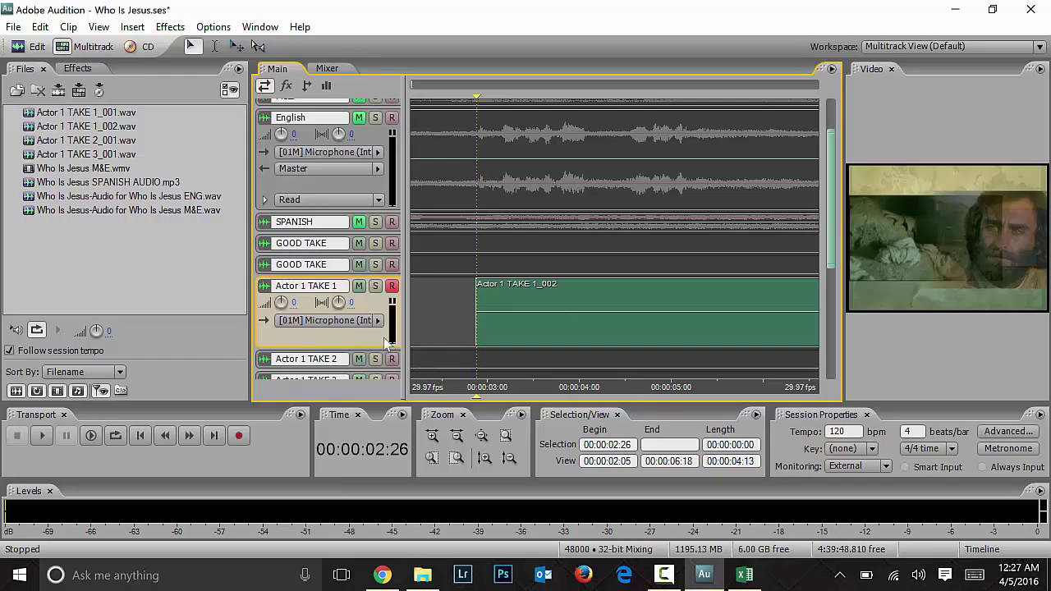
{"action": "left_click", "coordinate": [379, 320]}
{"action": "mouse_move", "coordinate": [428, 370]}
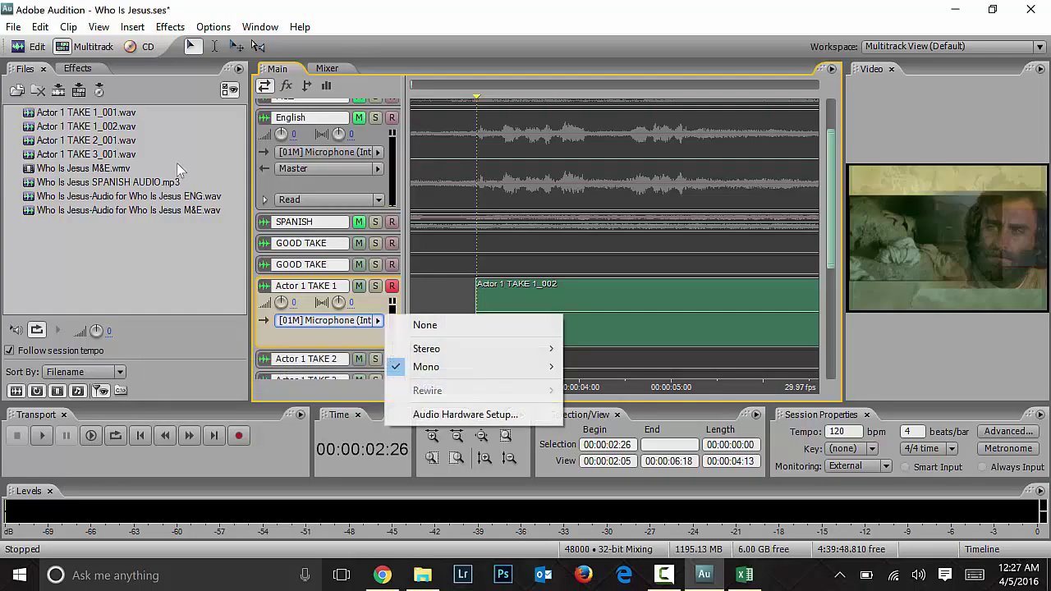
{"action": "left_click", "coordinate": [320, 341]}
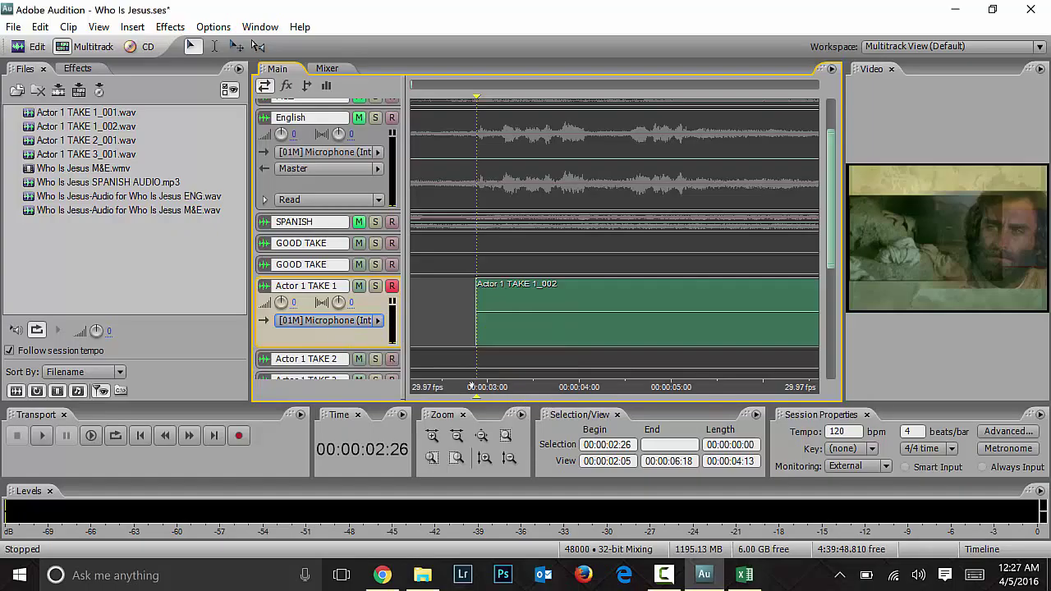
{"action": "key", "text": "space"}
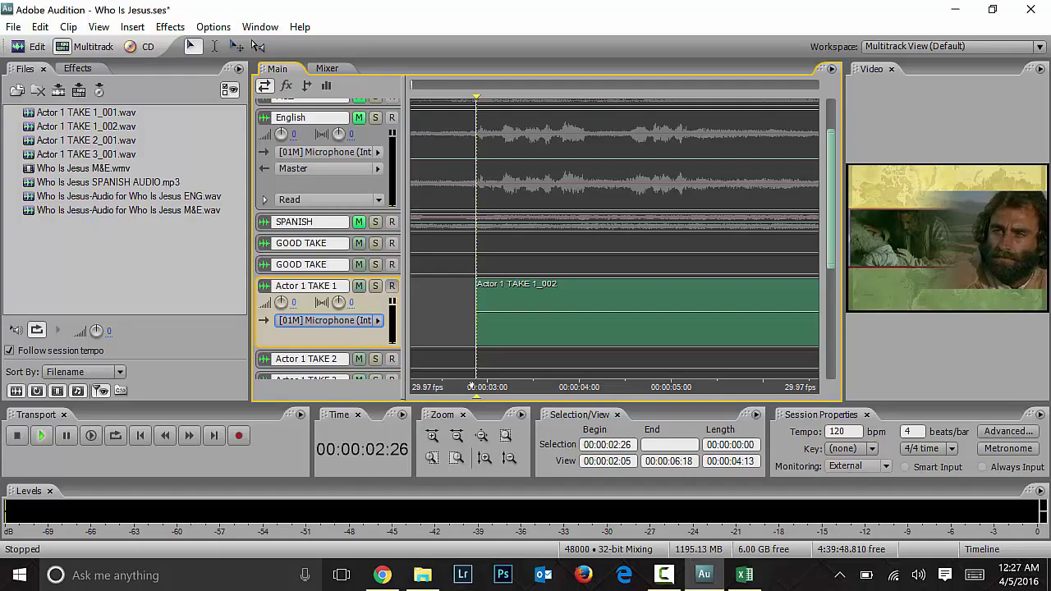
Step: Record take Actor 1 TAKE 1_003 onto Actor 1 TAKE 1, dismissing the Non-ASIO driver warning
{"action": "key", "text": "space"}
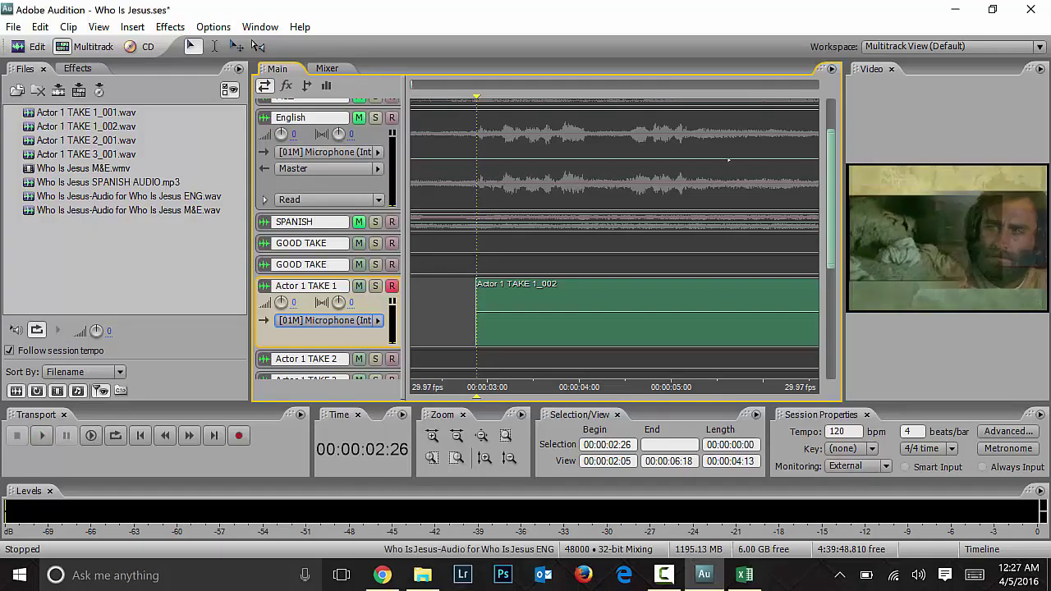
{"action": "left_click_drag", "start_coordinate": [834, 175], "coordinate": [764, 205]}
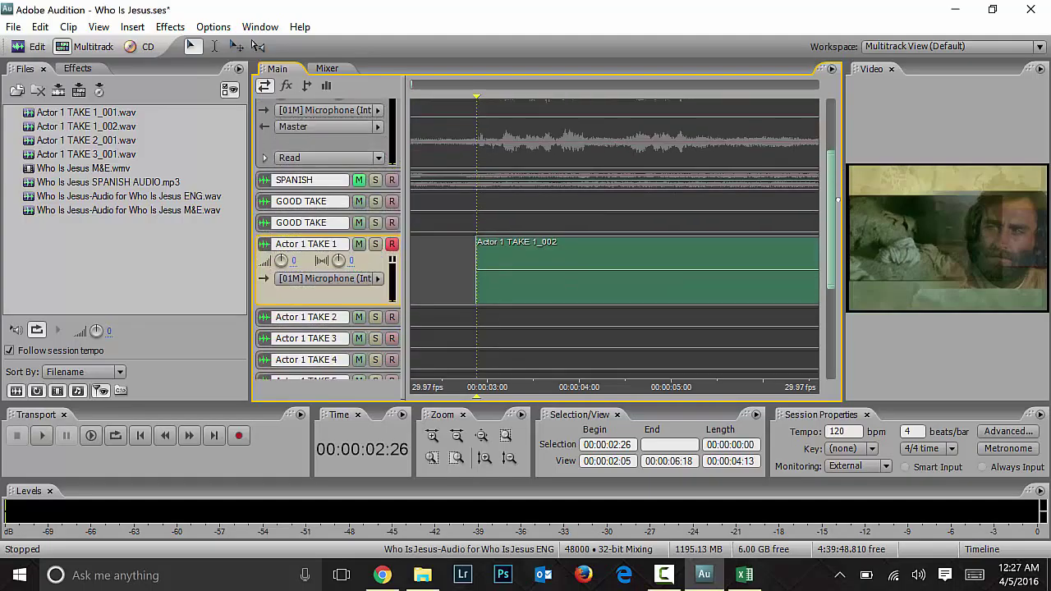
{"action": "left_click", "coordinate": [392, 243]}
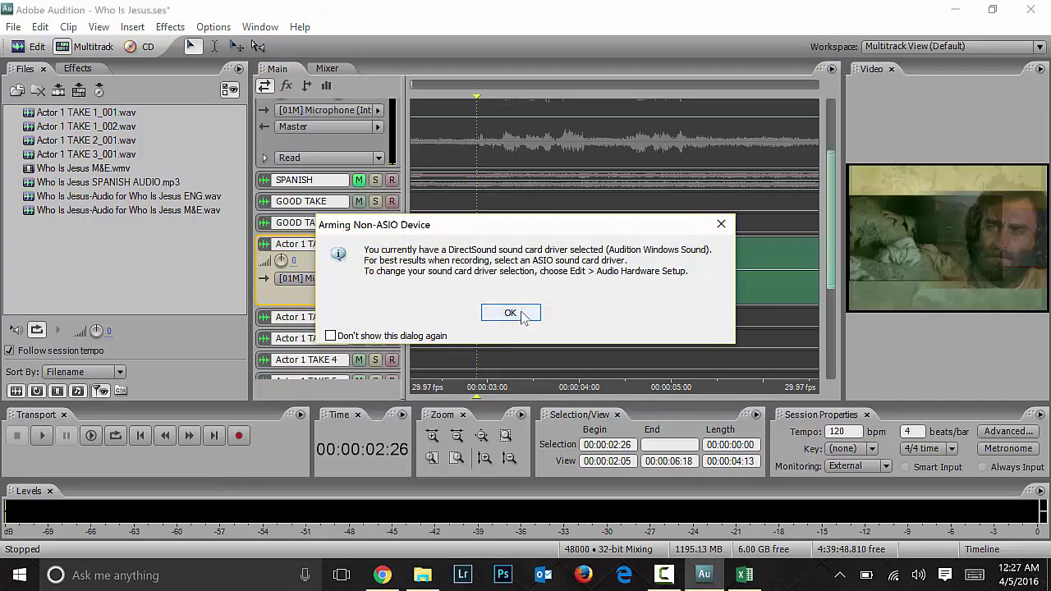
{"action": "key", "text": "Return"}
{"action": "key", "text": "ctrl+space"}
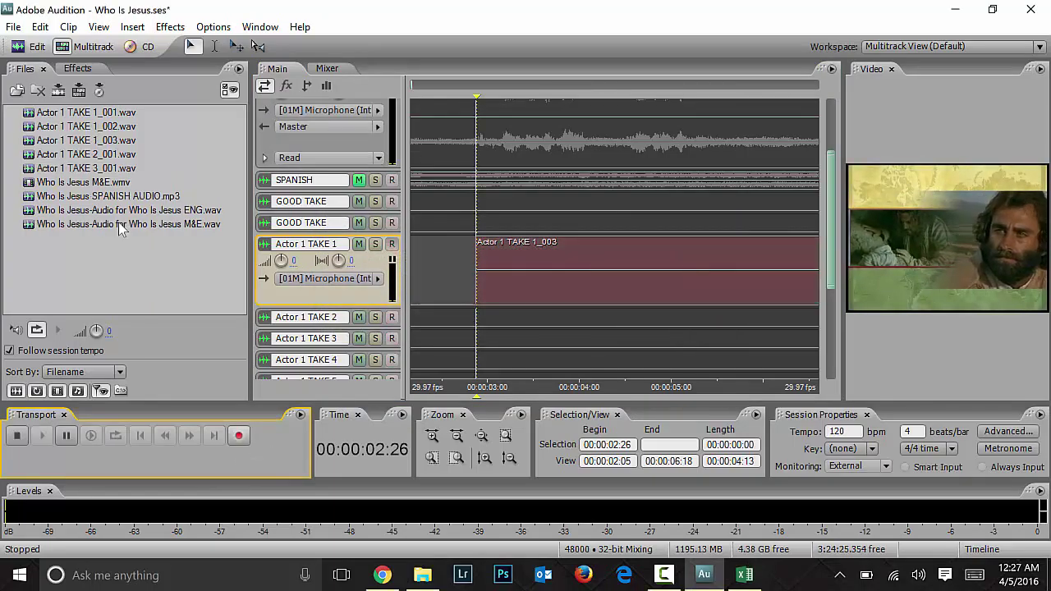
{"action": "key", "text": "space"}
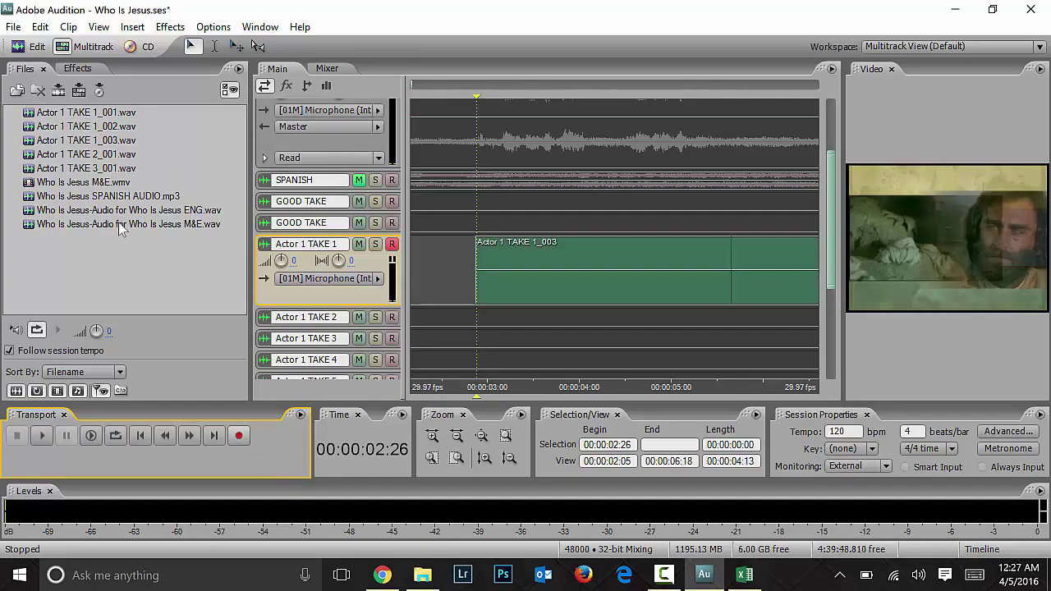
{"action": "left_click", "coordinate": [96, 26]}
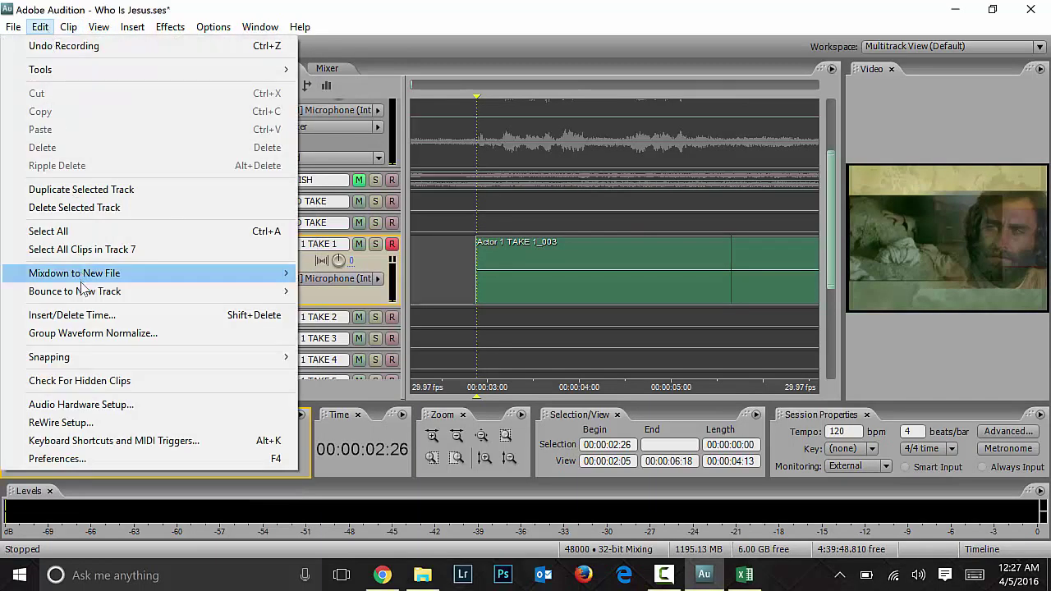
Step: In Audio Hardware Setup, review the default input, default output and port list options
{"action": "left_click", "coordinate": [74, 402]}
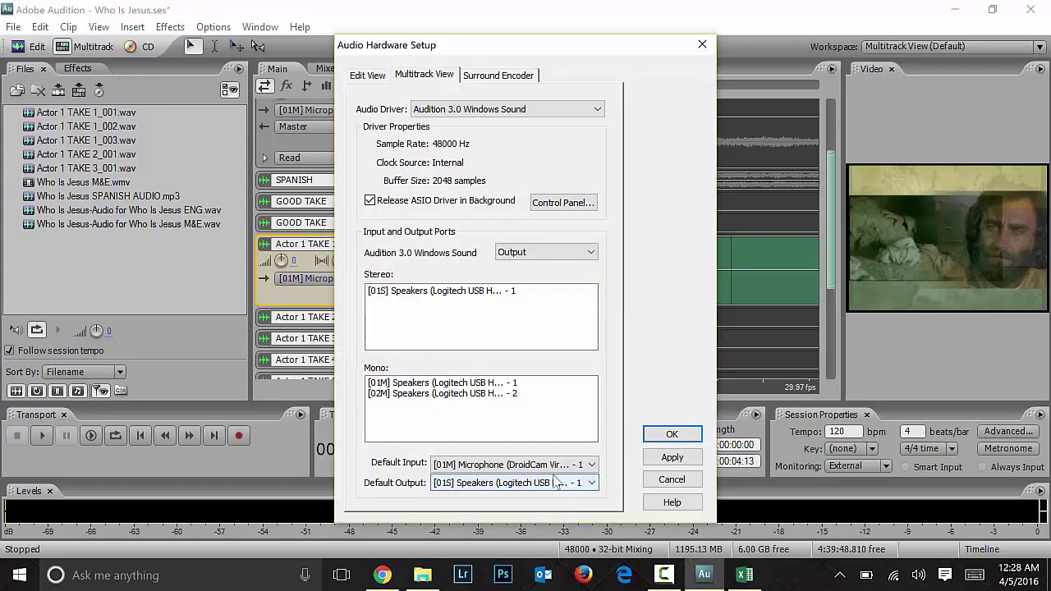
{"action": "left_click", "coordinate": [509, 465]}
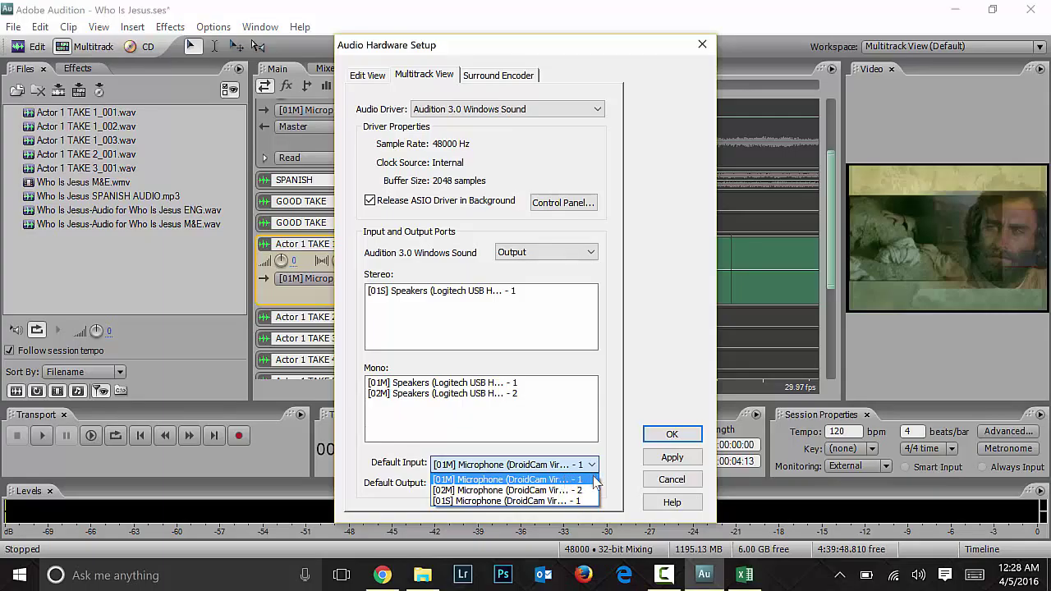
{"action": "left_click", "coordinate": [573, 479]}
{"action": "left_click", "coordinate": [574, 482]}
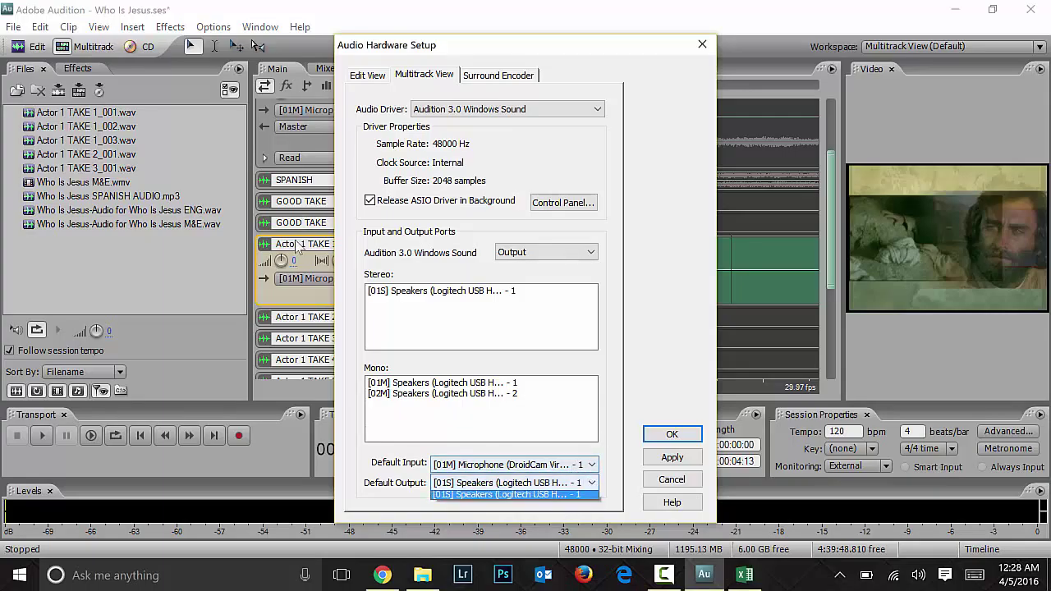
{"action": "left_click", "coordinate": [590, 479]}
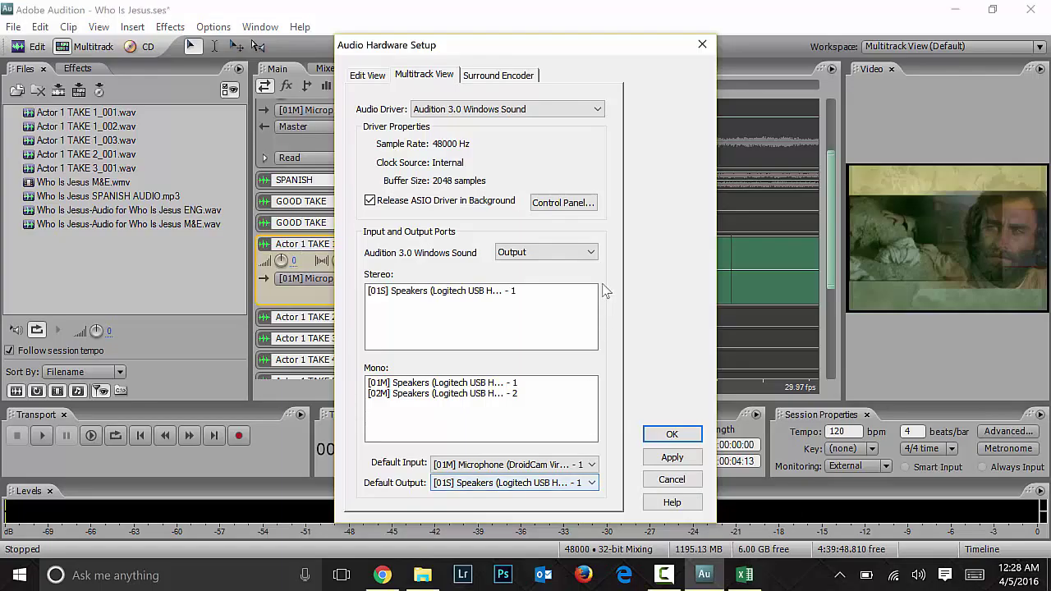
{"action": "left_click", "coordinate": [575, 252]}
{"action": "left_click", "coordinate": [575, 258]}
Step: Enable the Logitech USB Headset microphone instead of DroidCam in DirectSound ports and apply
{"action": "left_click", "coordinate": [563, 203]}
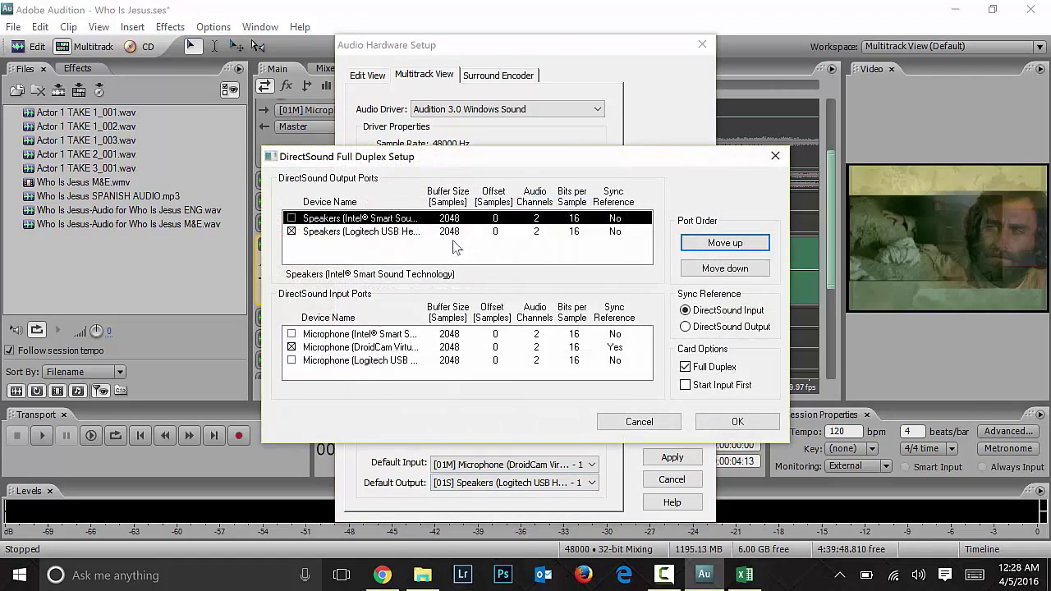
{"action": "left_click", "coordinate": [452, 234]}
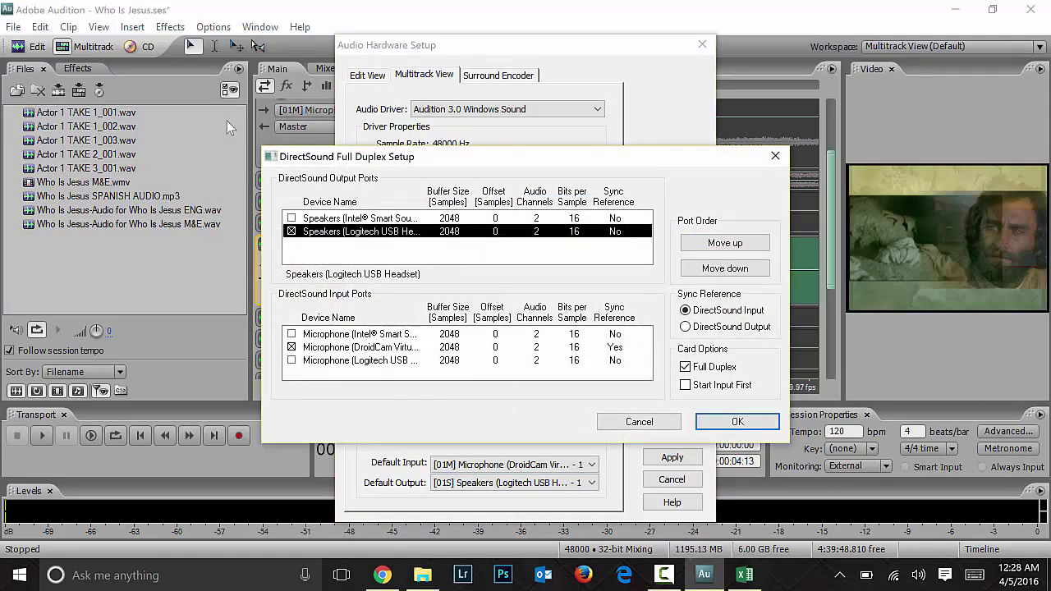
{"action": "left_click", "coordinate": [401, 349]}
{"action": "left_click", "coordinate": [399, 362]}
{"action": "left_click", "coordinate": [291, 361]}
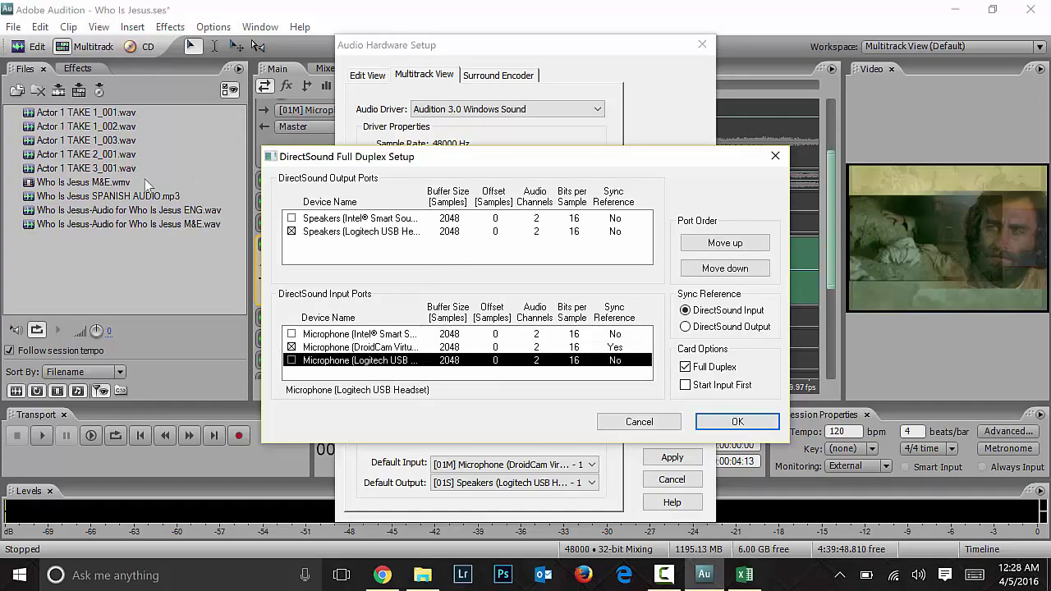
{"action": "left_click", "coordinate": [291, 347]}
{"action": "left_click", "coordinate": [738, 422]}
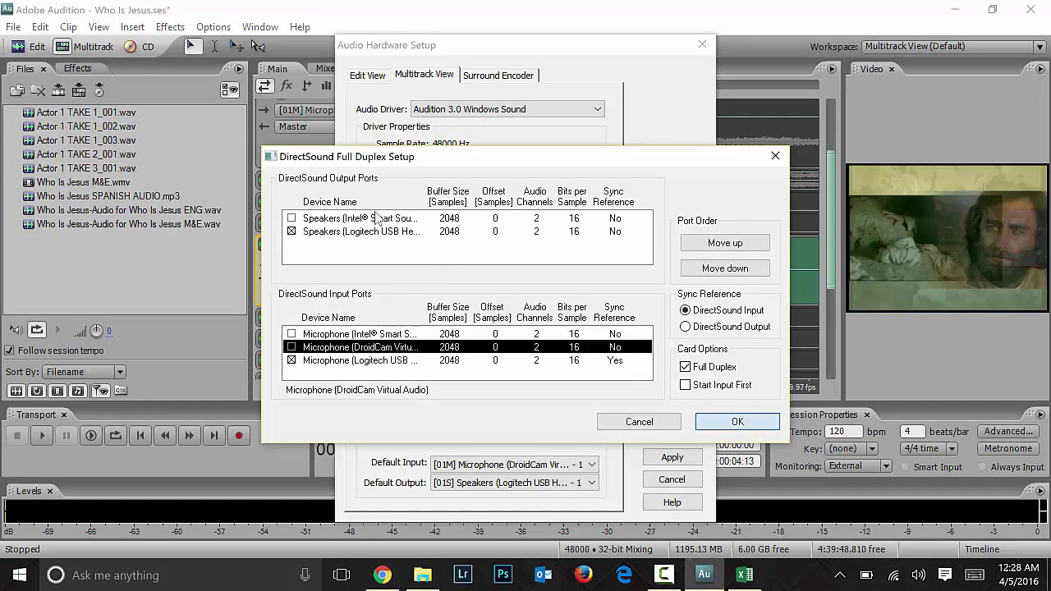
{"action": "left_click", "coordinate": [657, 436]}
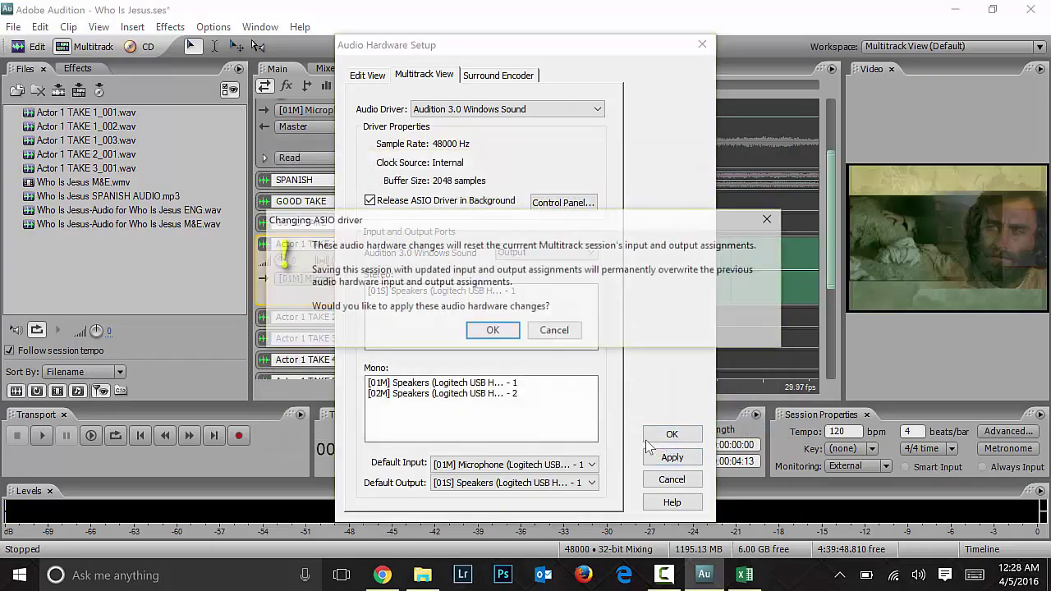
{"action": "left_click", "coordinate": [495, 331]}
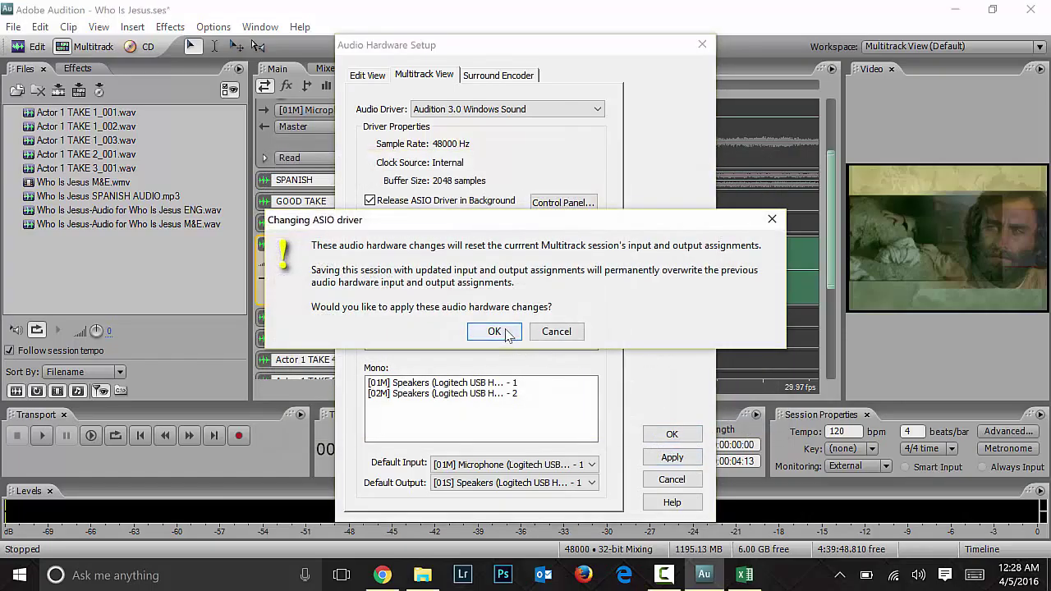
{"action": "left_click", "coordinate": [668, 433]}
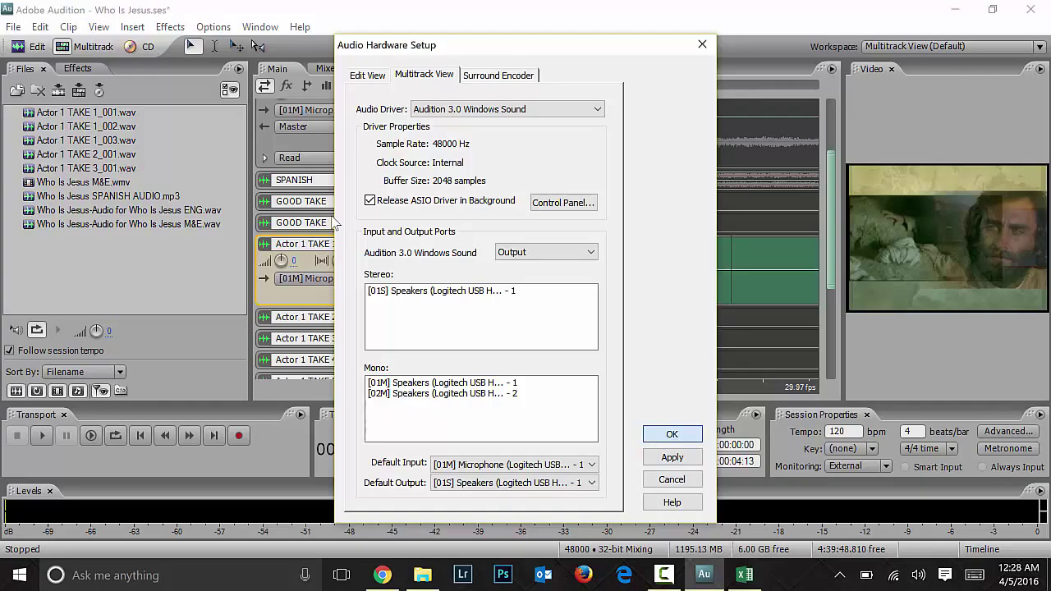
{"action": "left_click", "coordinate": [672, 435]}
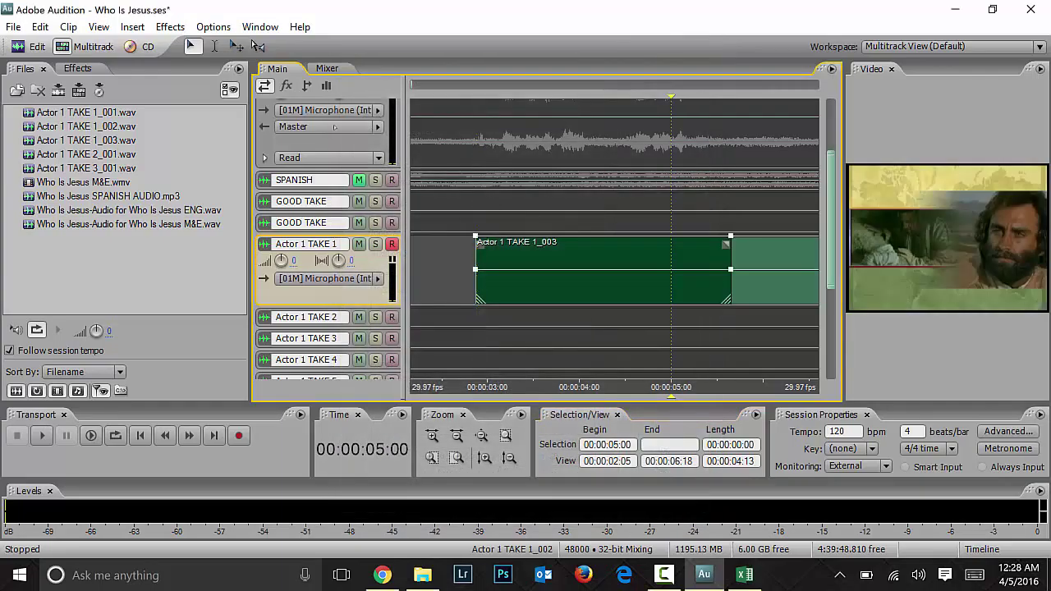
Step: Remove the Actor 1 TAKE 1_003 clip and close the five Actor take files
{"action": "key", "text": "ctrl+z"}
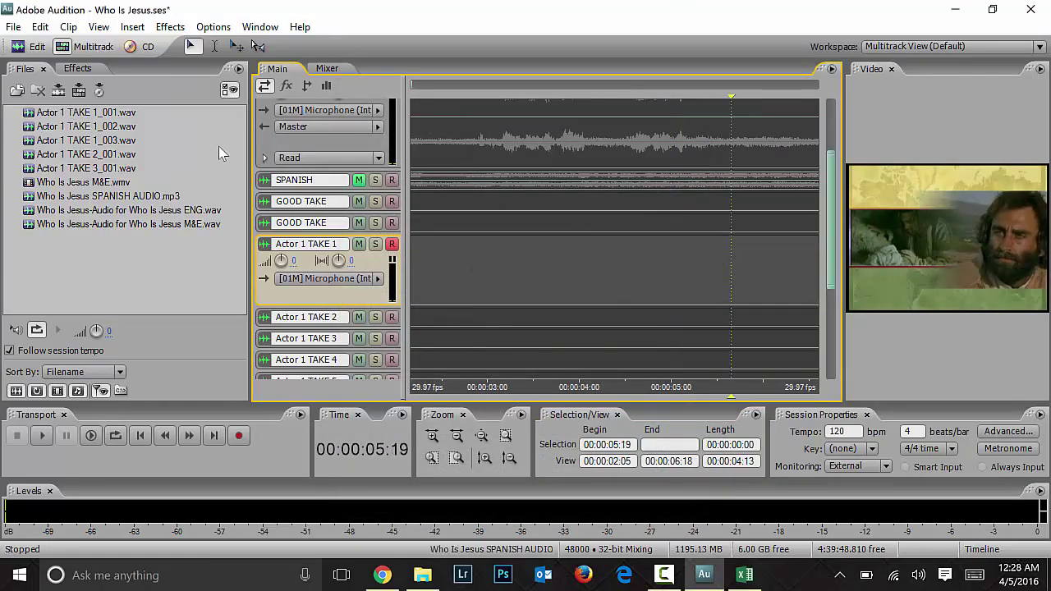
{"action": "left_click", "coordinate": [92, 115]}
{"action": "left_click", "coordinate": [93, 169], "text": "shift"}
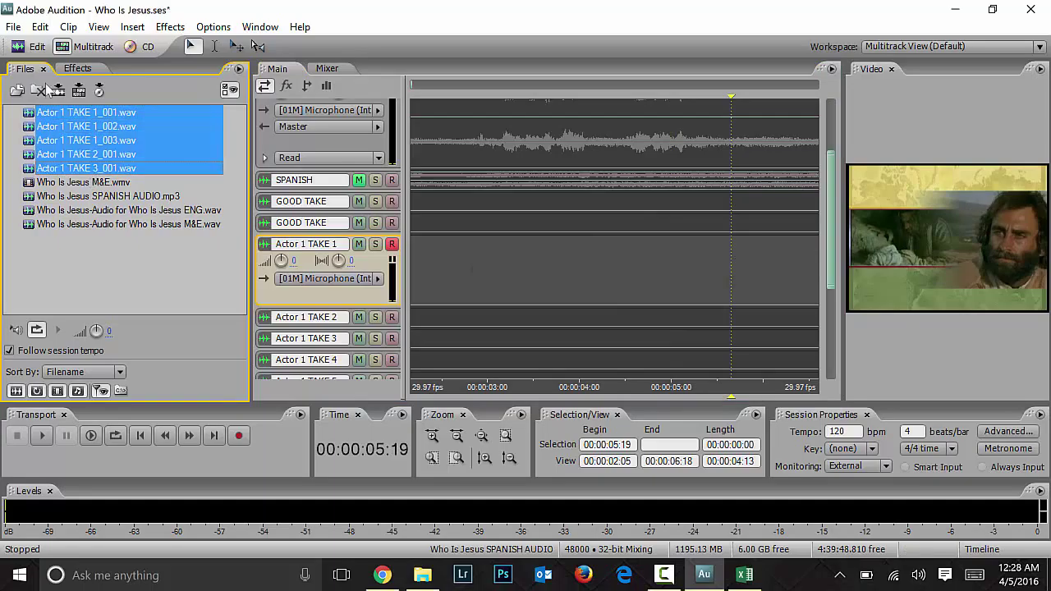
{"action": "left_click", "coordinate": [41, 89]}
Step: Delete all Actor take files inside the Who Is Jesus_Recorded folder, then minimize File Explorer
{"action": "left_click", "coordinate": [422, 575]}
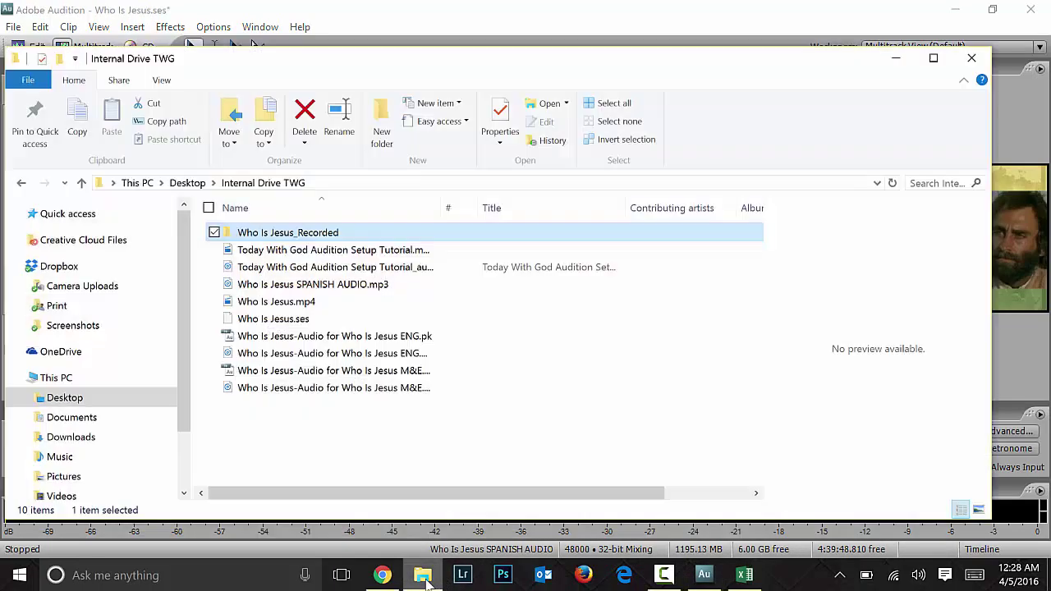
{"action": "double_click", "coordinate": [263, 233]}
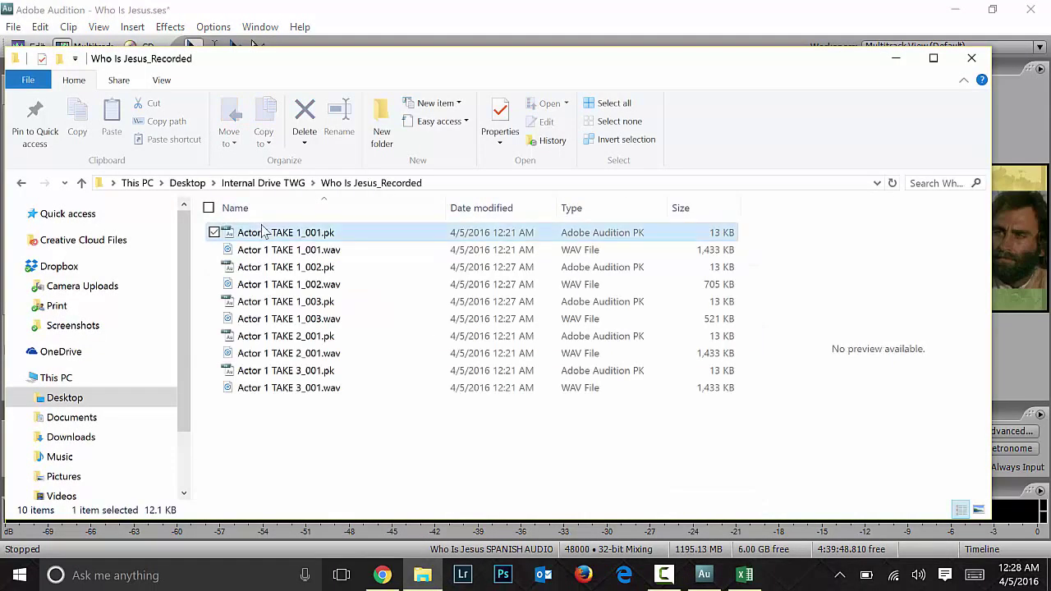
{"action": "left_click", "coordinate": [279, 391], "text": "shift"}
{"action": "key", "text": "Delete"}
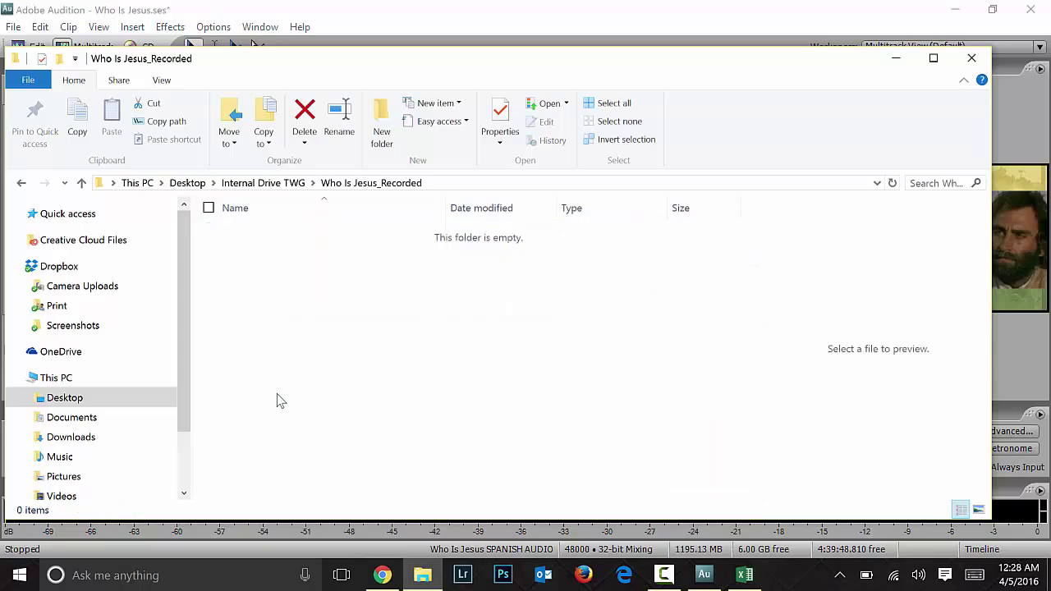
{"action": "left_click", "coordinate": [897, 60]}
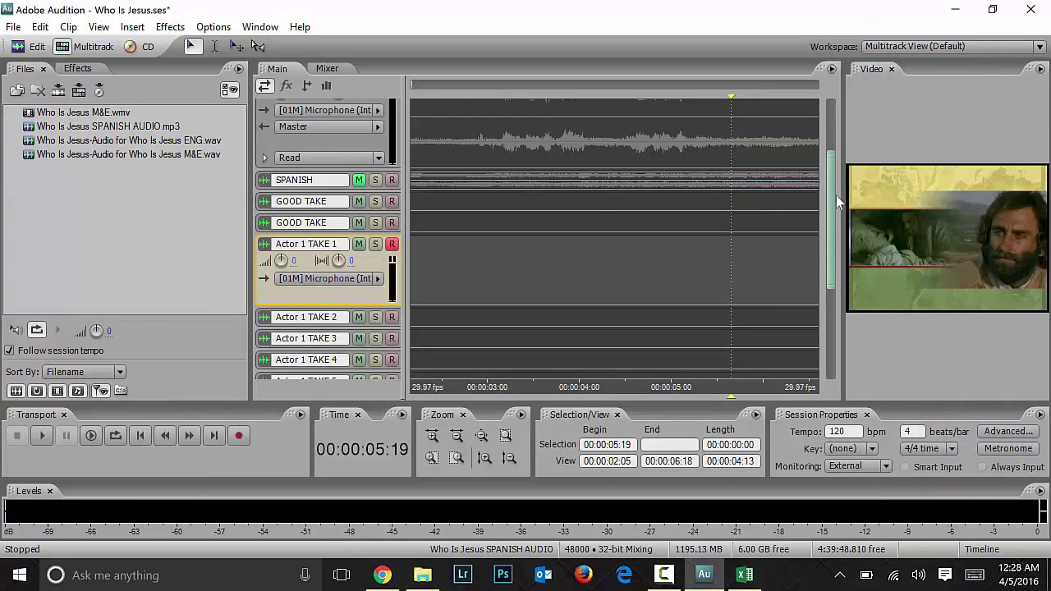
Step: Unmute M&E and record take Actor 1 TAKE 1_004 starting at 00:00:02:24
{"action": "scroll", "coordinate": [329, 238], "scroll_direction": "up", "scroll_amount": 4}
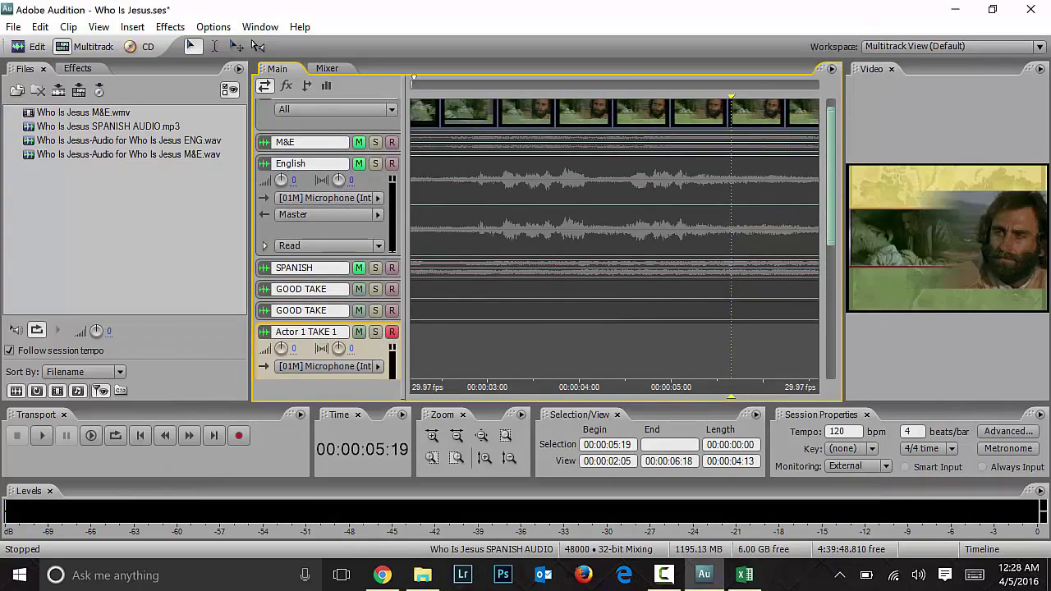
{"action": "left_click", "coordinate": [474, 353]}
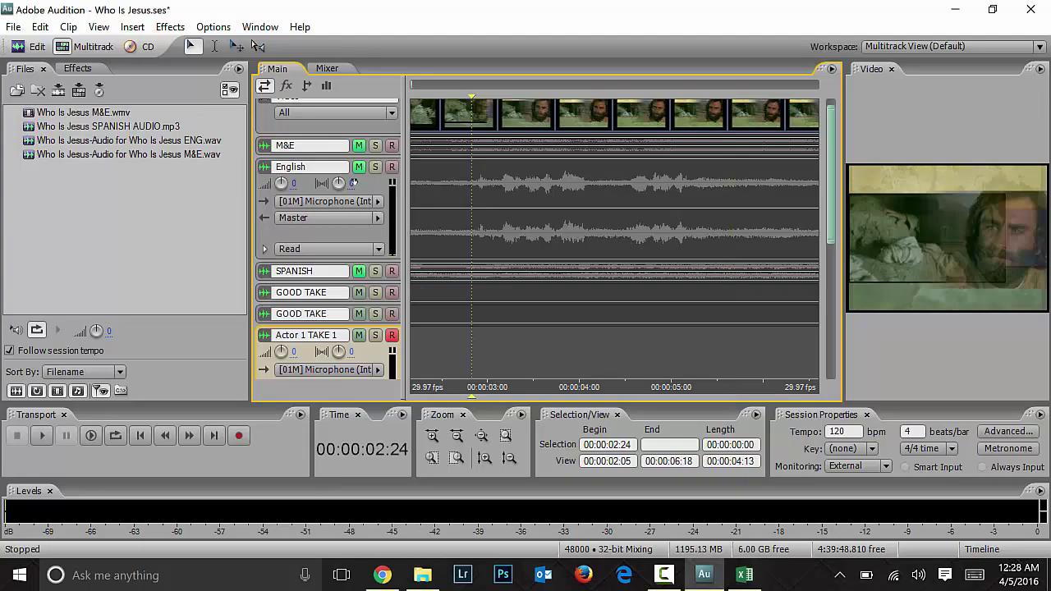
{"action": "left_click", "coordinate": [359, 146]}
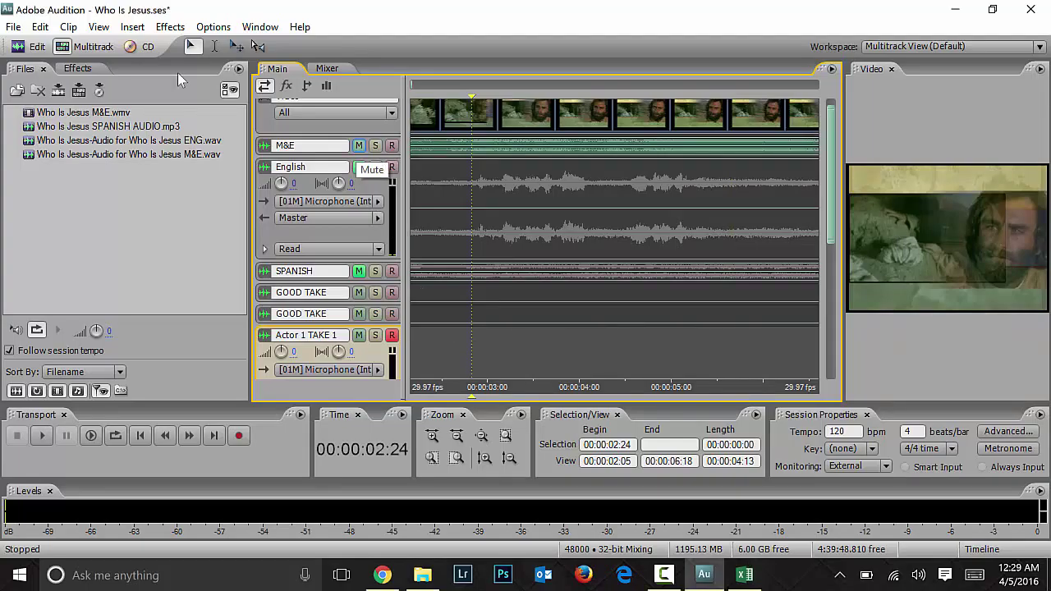
{"action": "left_click", "coordinate": [238, 435]}
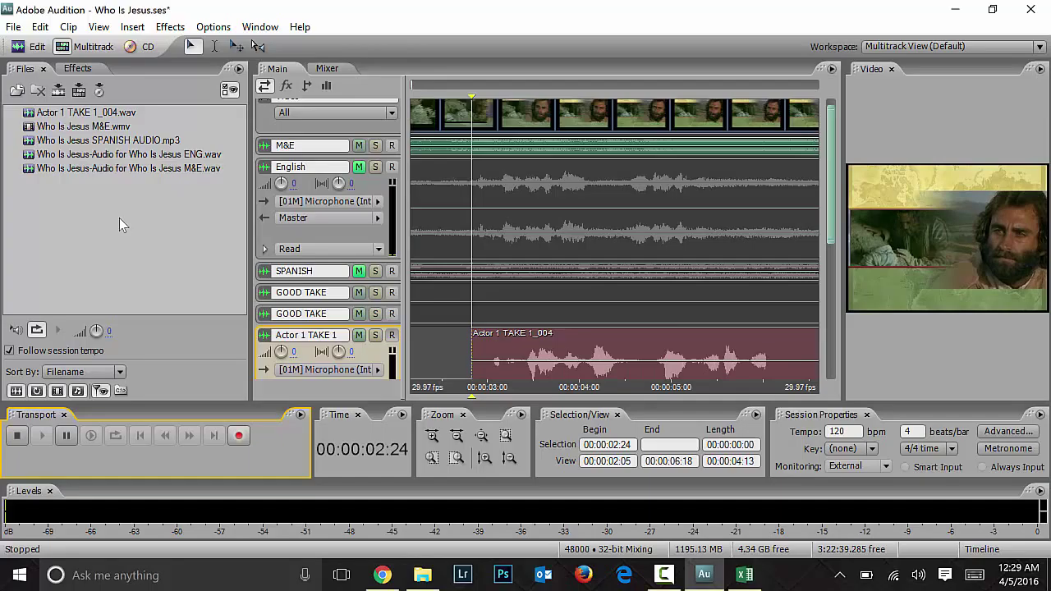
{"action": "key", "text": "space"}
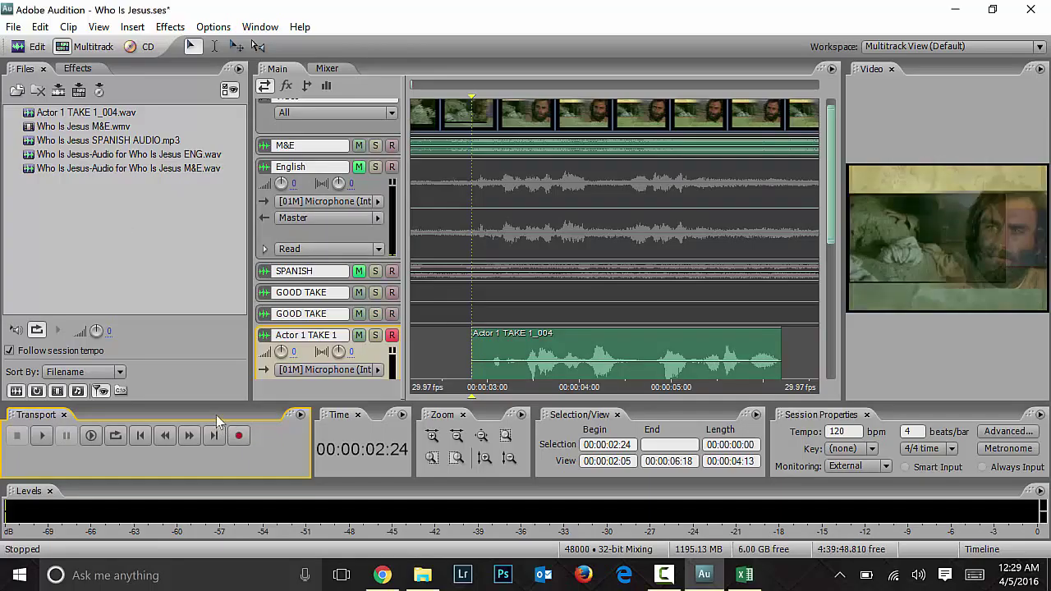
Step: Play back the new Actor 1 TAKE 1_004 take against the video
{"action": "left_click", "coordinate": [460, 105]}
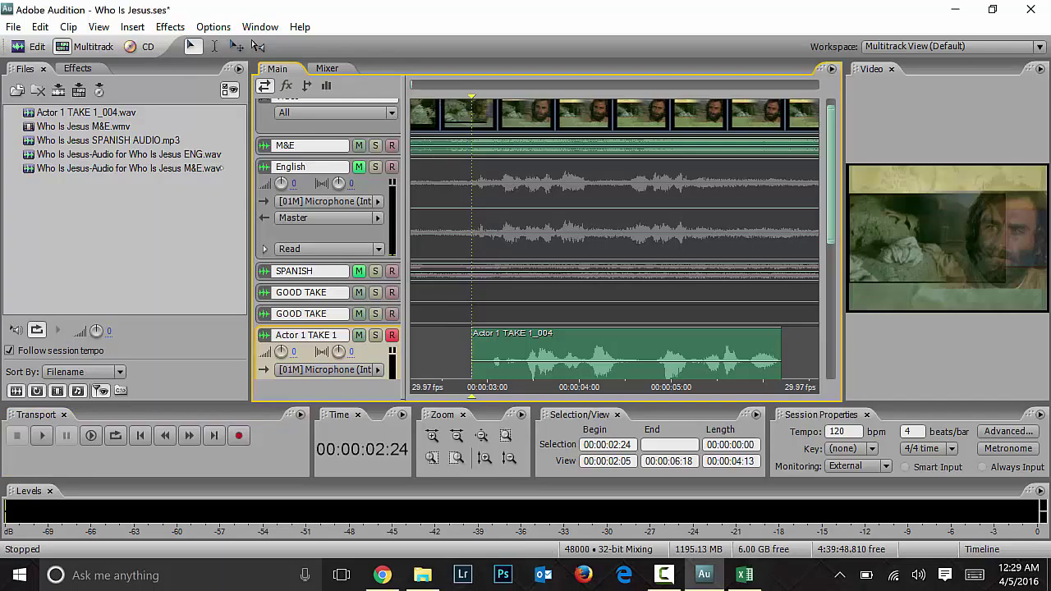
{"action": "key", "text": "space"}
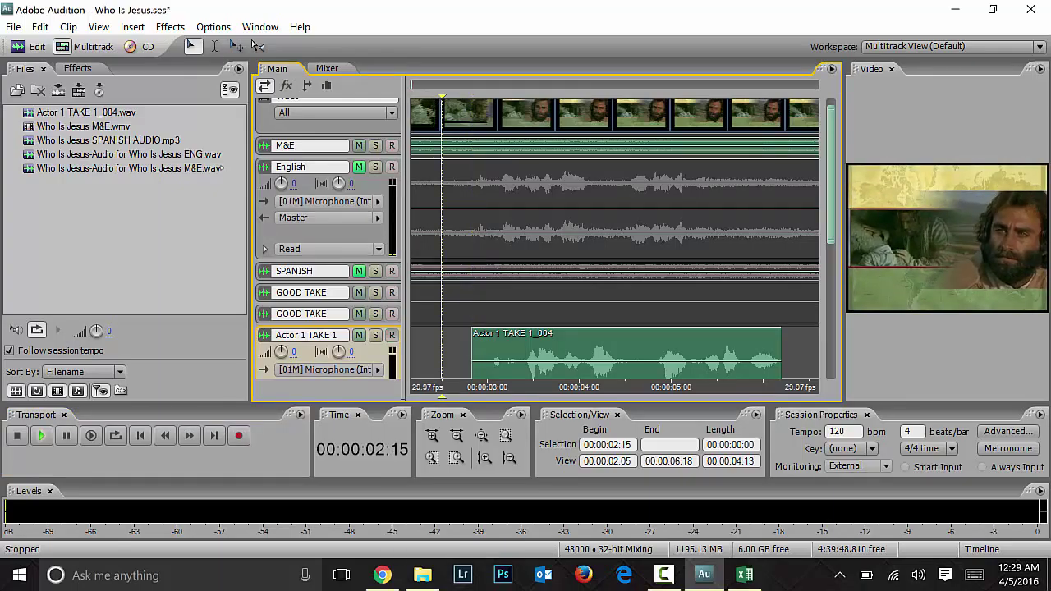
{"action": "key", "text": "space"}
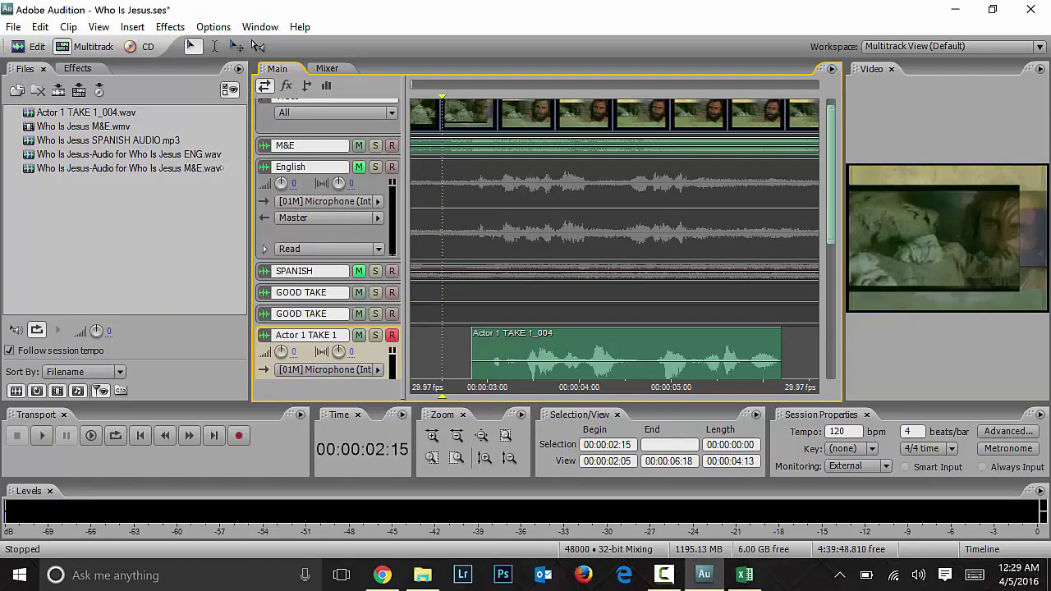
Step: Play from 00:00:01:19, shift Actor 1 TAKE 1_004 slightly earlier, and replay to check timing
{"action": "scroll", "coordinate": [532, 315], "scroll_direction": "down", "scroll_amount": 3}
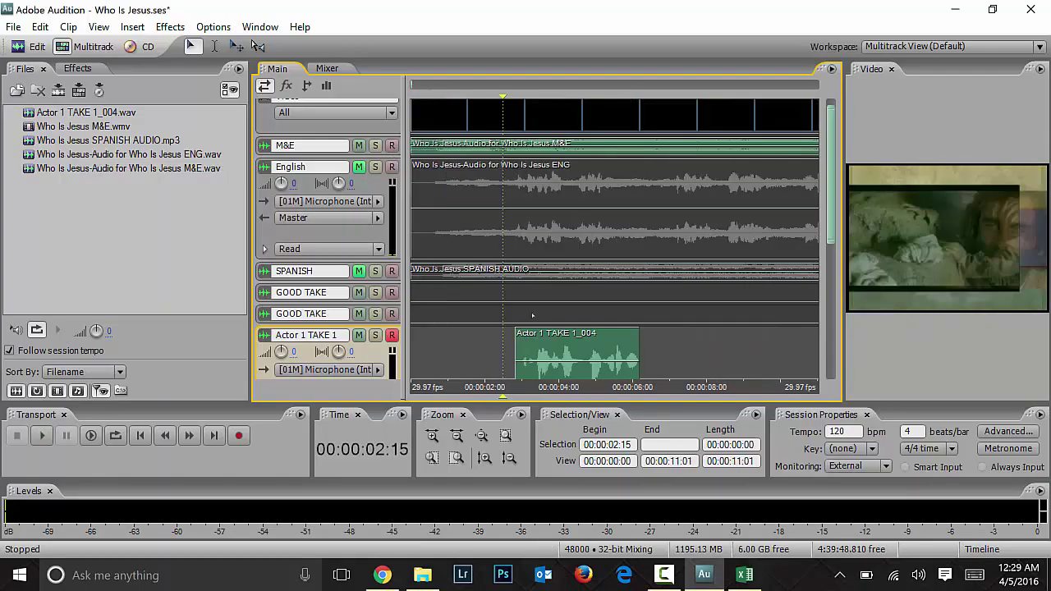
{"action": "left_click", "coordinate": [472, 295]}
{"action": "key", "text": "space"}
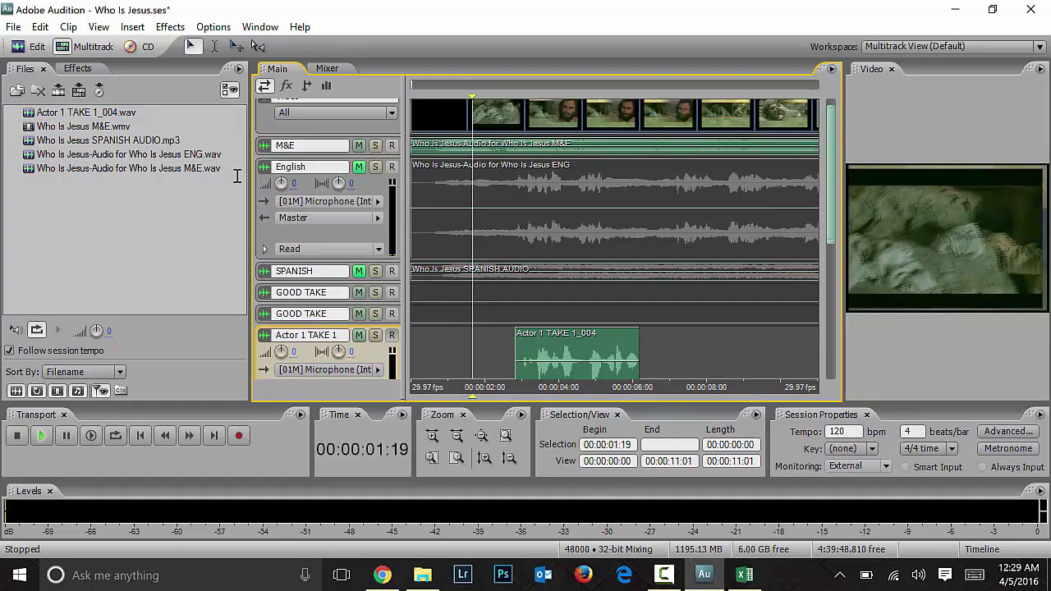
{"action": "key", "text": "space"}
{"action": "left_click_drag", "start_coordinate": [622, 342], "coordinate": [611, 344]}
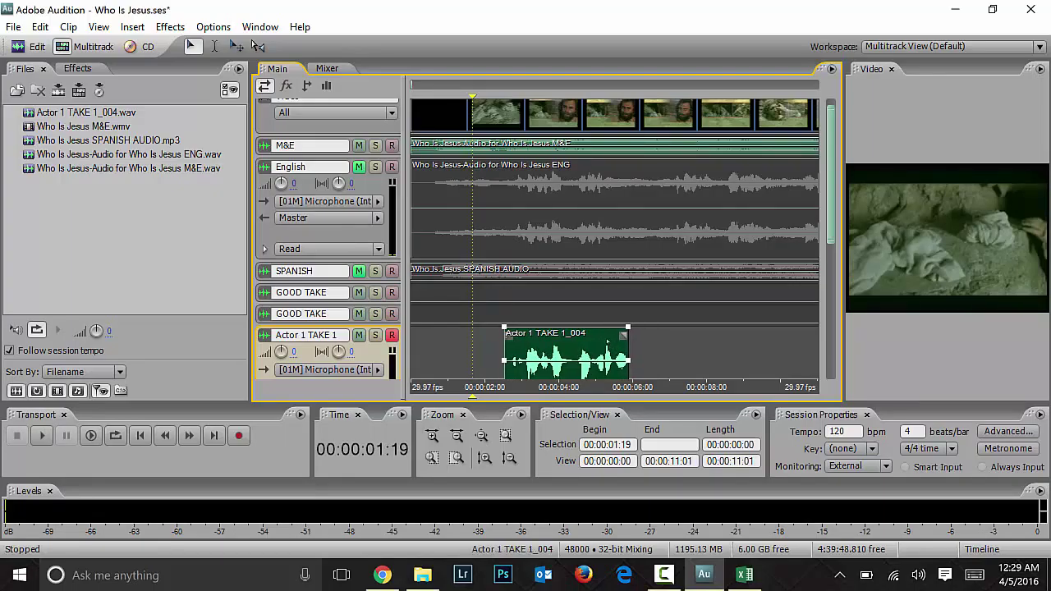
{"action": "key", "text": "space"}
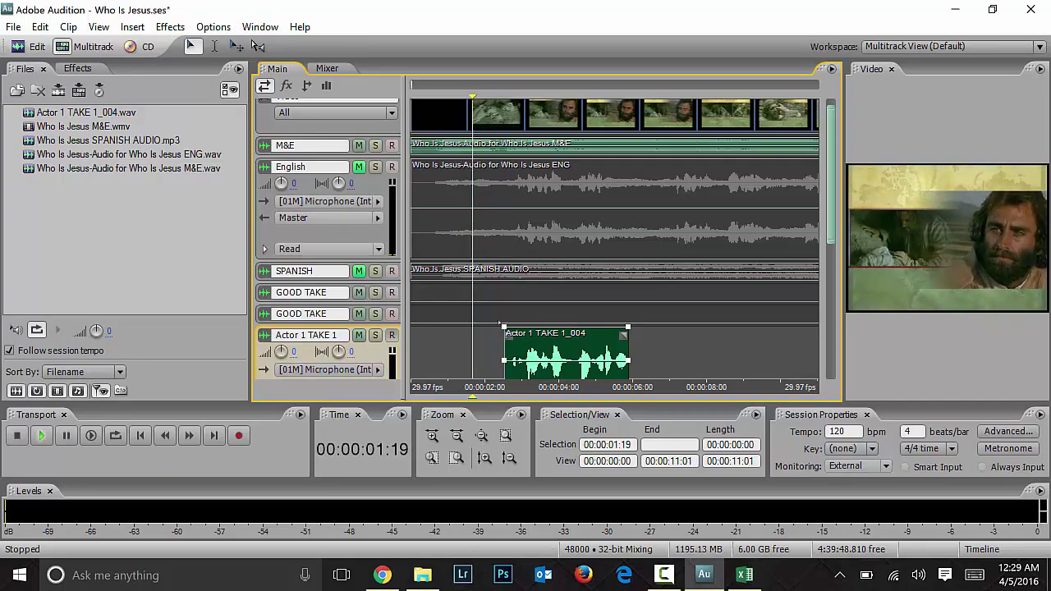
{"action": "key", "text": "space"}
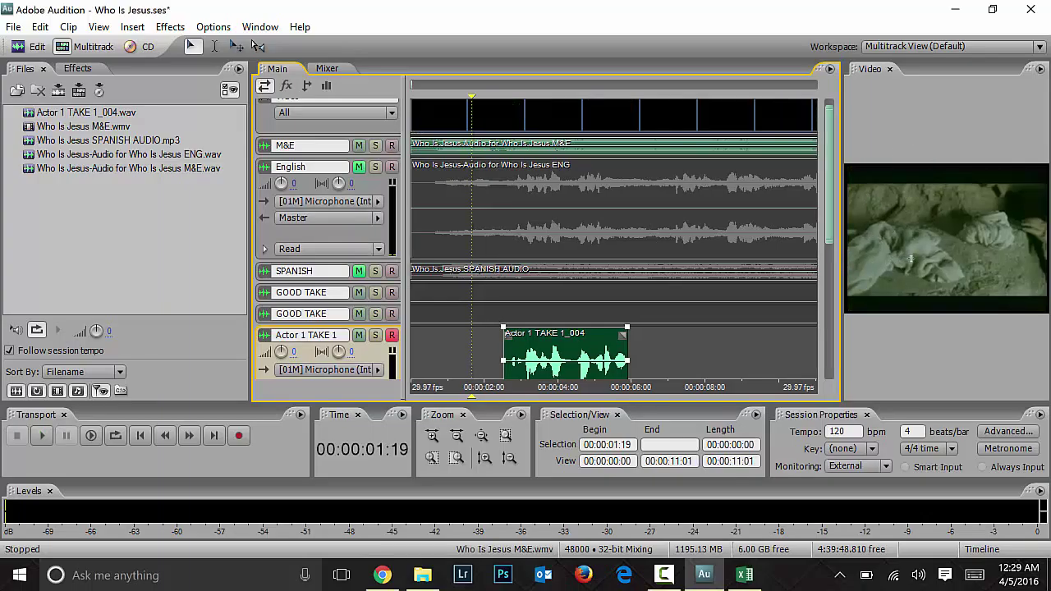
Step: Resize the video preview panel beside the timeline and check its display options
{"action": "left_click_drag", "start_coordinate": [910, 259], "coordinate": [825, 260]}
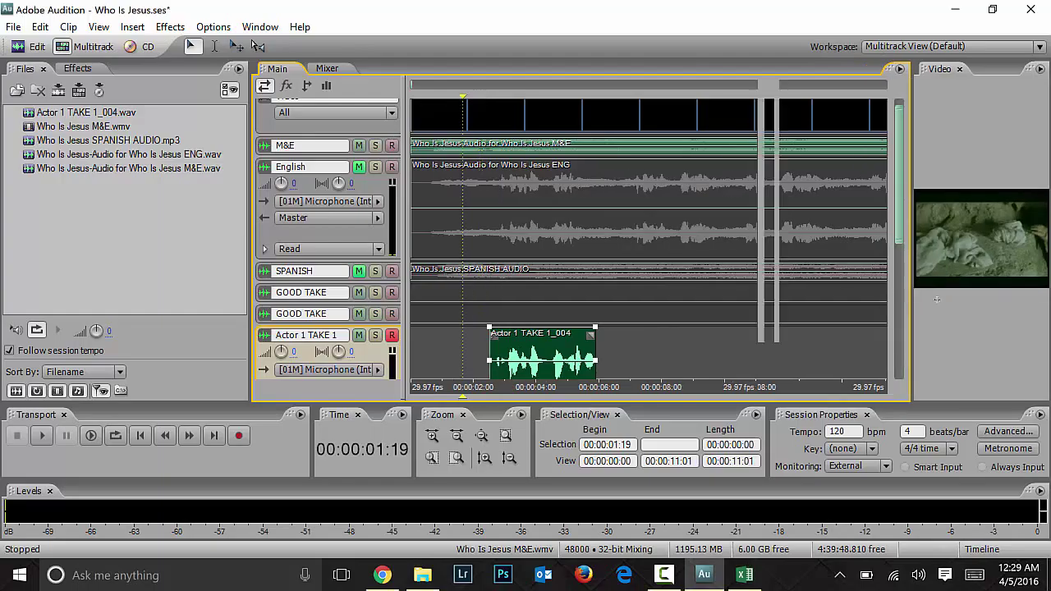
{"action": "right_click", "coordinate": [960, 270]}
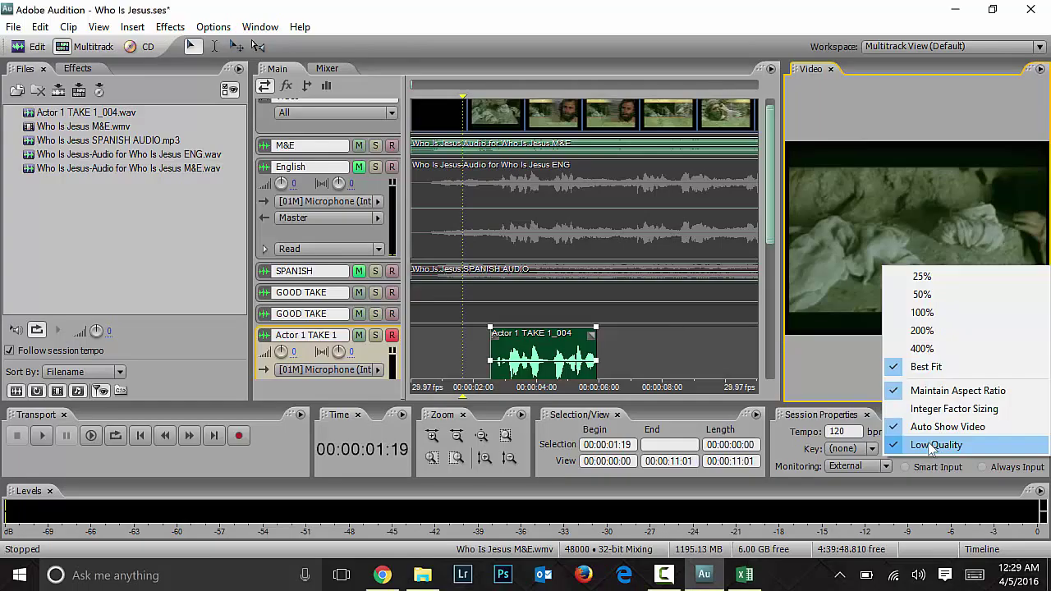
{"action": "left_click", "coordinate": [654, 315]}
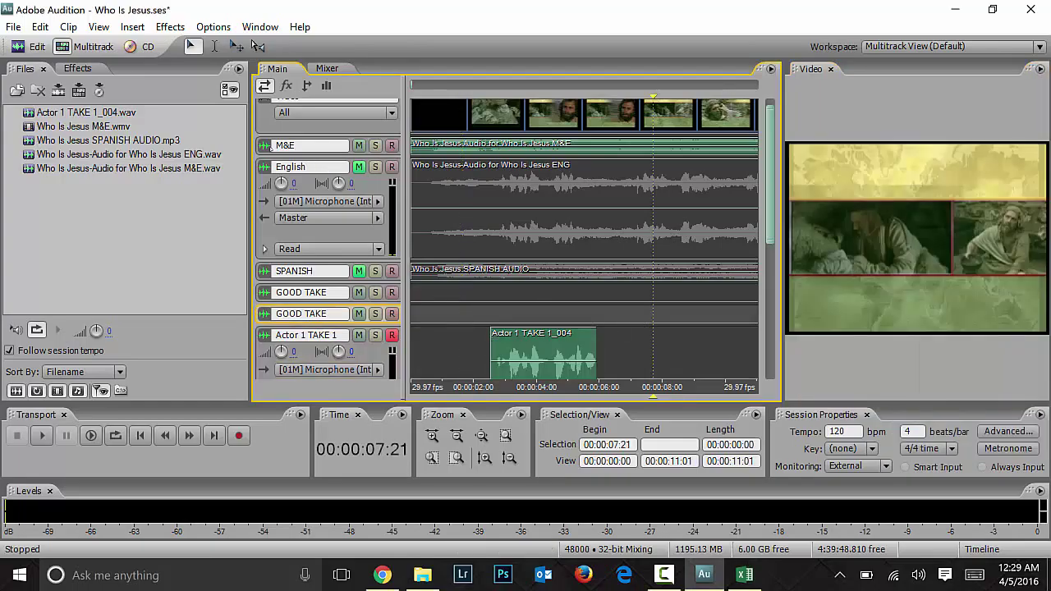
Step: Move the playhead to 00:00:00:24 and disarm recording on the Actor 1 TAKE 1 track
{"action": "left_click", "coordinate": [536, 294]}
{"action": "left_click", "coordinate": [436, 353]}
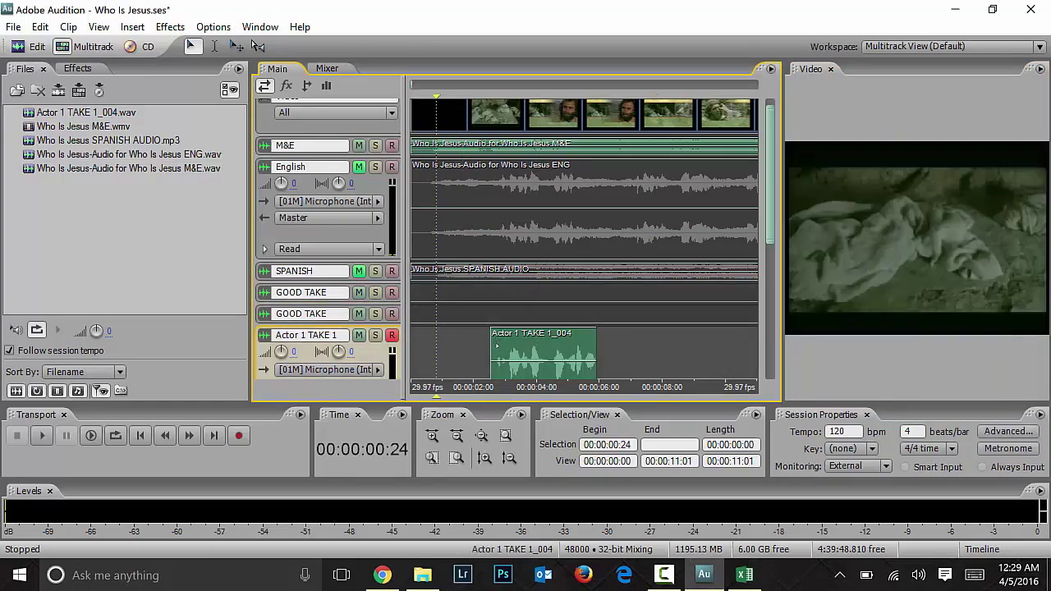
{"action": "left_click", "coordinate": [392, 335]}
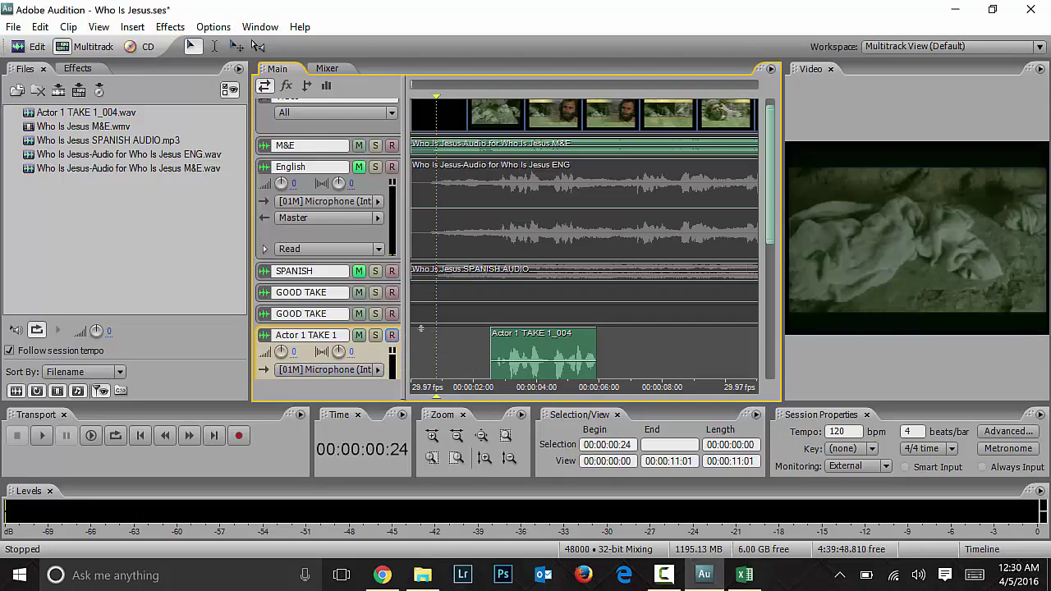
{"action": "scroll", "coordinate": [770, 223], "scroll_direction": "down", "scroll_amount": 3}
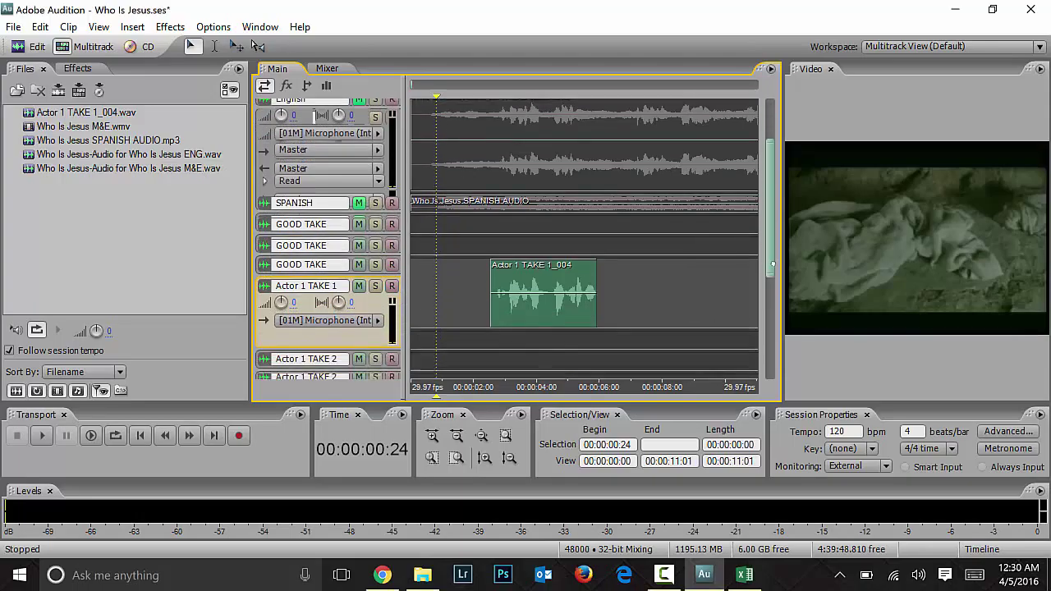
Step: Mute Actor 1 TAKE 1, shrink it to minimum height, and select the Actor 1 TAKE 2 track
{"action": "left_click", "coordinate": [358, 249]}
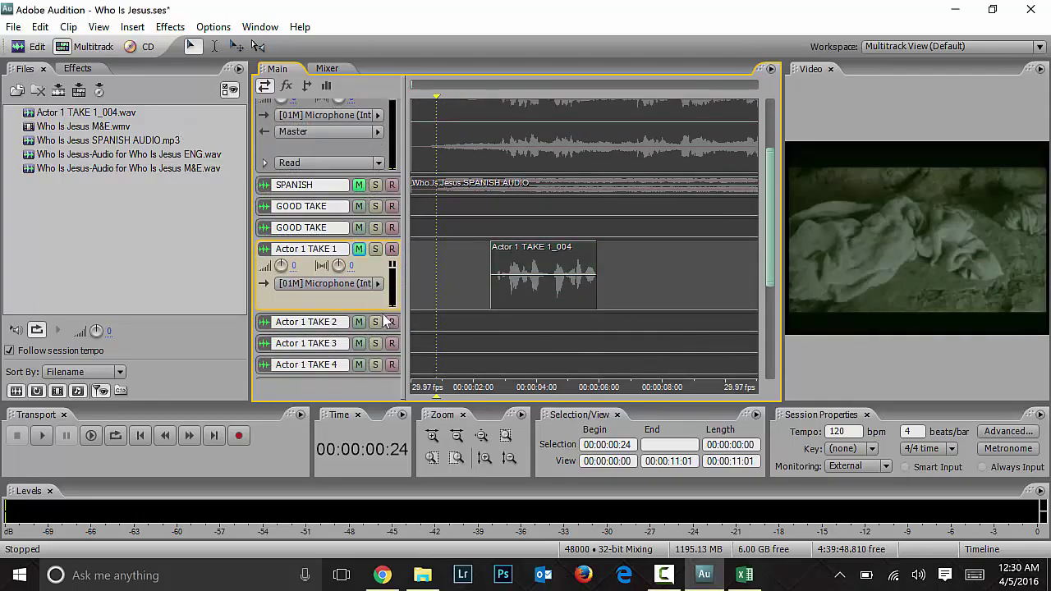
{"action": "left_click_drag", "start_coordinate": [378, 311], "coordinate": [380, 313]}
{"action": "left_click", "coordinate": [383, 277]}
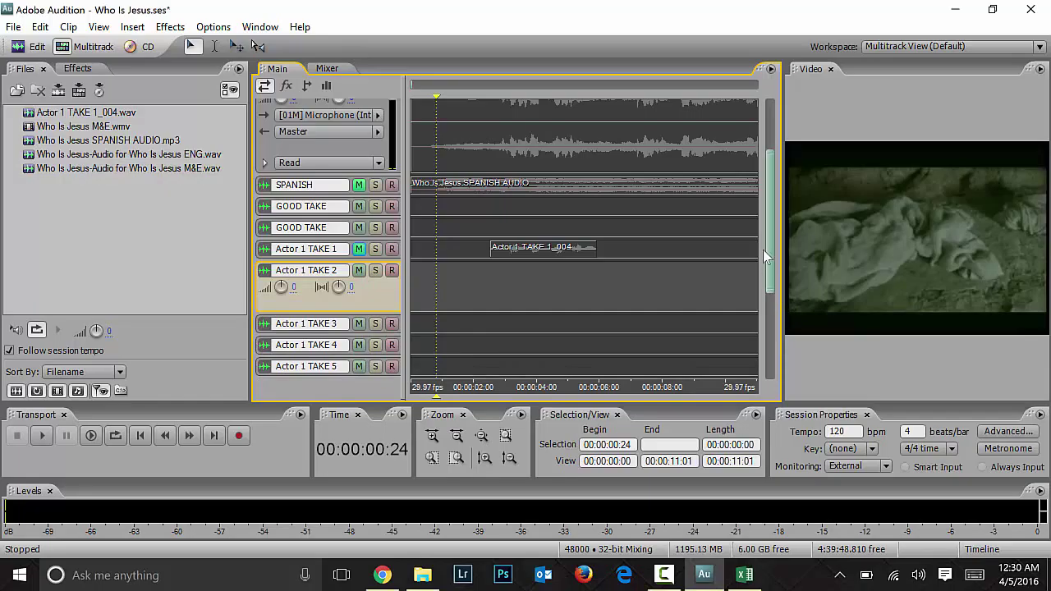
{"action": "scroll", "coordinate": [381, 125], "scroll_direction": "up", "scroll_amount": 4}
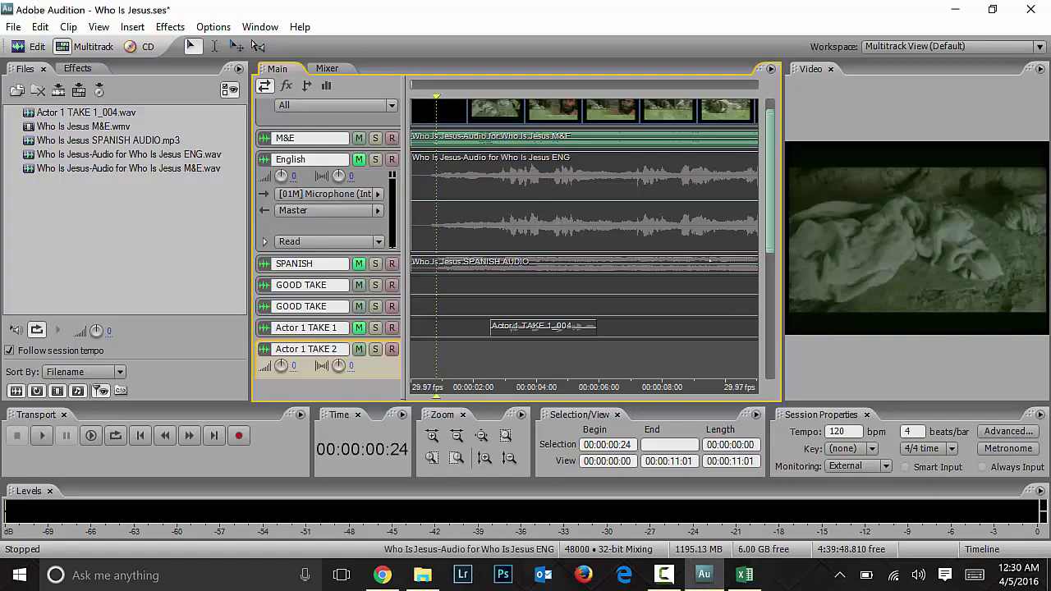
Step: Record take Actor 1 TAKE 2_005 on the Actor 1 TAKE 2 track, then disarm the track
{"action": "left_click", "coordinate": [392, 350]}
{"action": "left_click", "coordinate": [490, 310]}
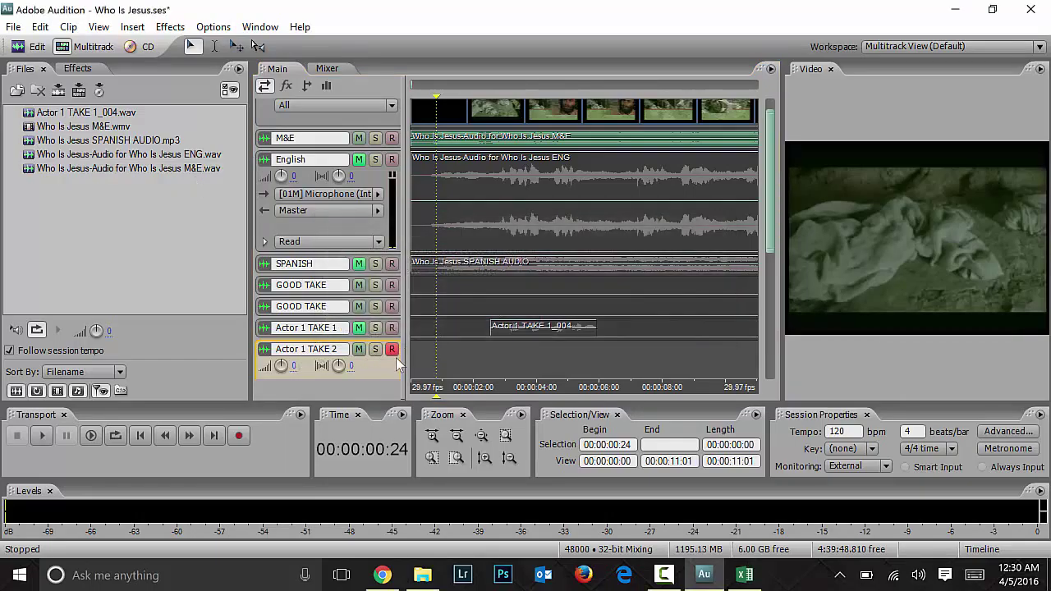
{"action": "left_click", "coordinate": [238, 435]}
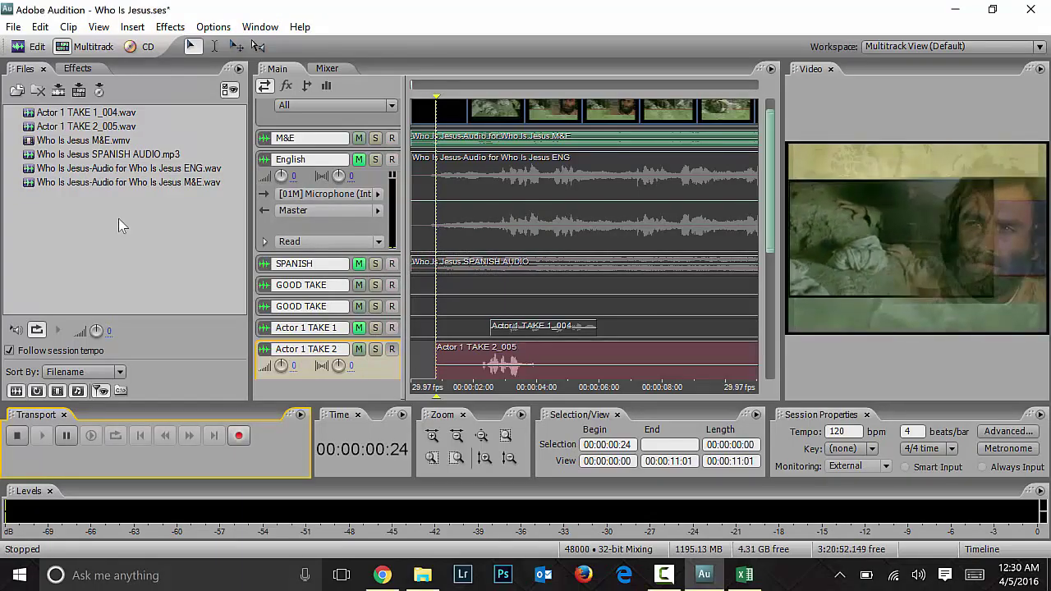
{"action": "key", "text": "space"}
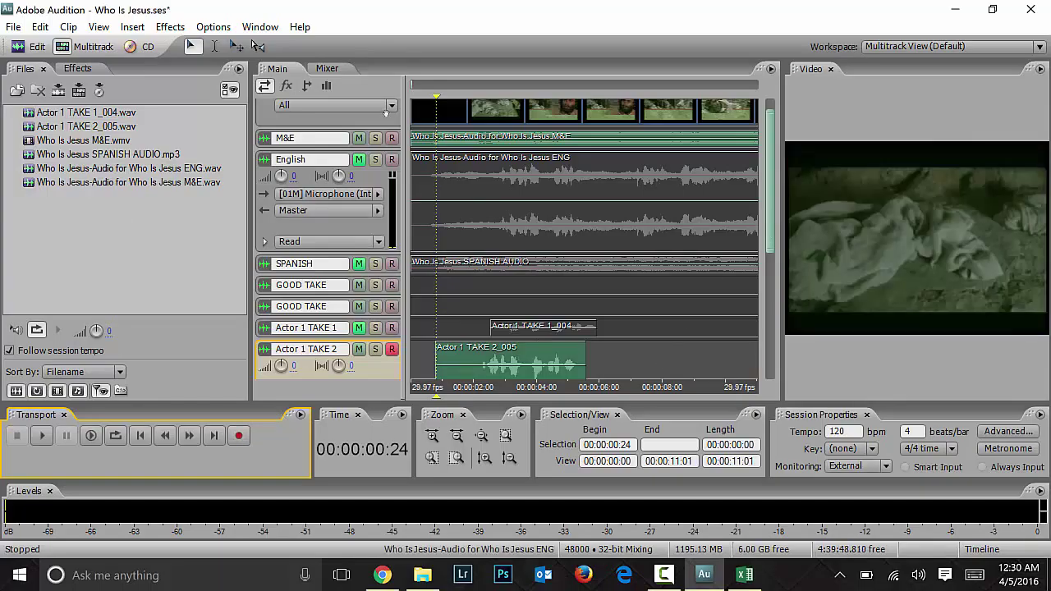
{"action": "scroll", "coordinate": [385, 112], "scroll_direction": "down", "scroll_amount": 4}
{"action": "left_click", "coordinate": [392, 249]}
Step: Arm Actor 1 TAKE 3, record a take, and delete the unwanted TAKE 3_006 clip
{"action": "left_click", "coordinate": [392, 301]}
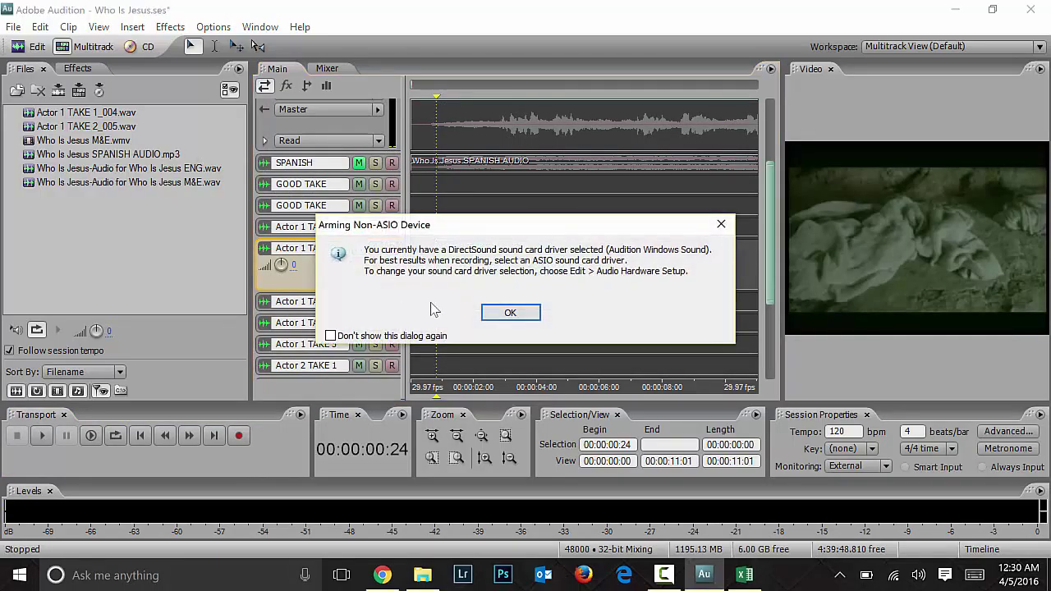
{"action": "left_click", "coordinate": [509, 309]}
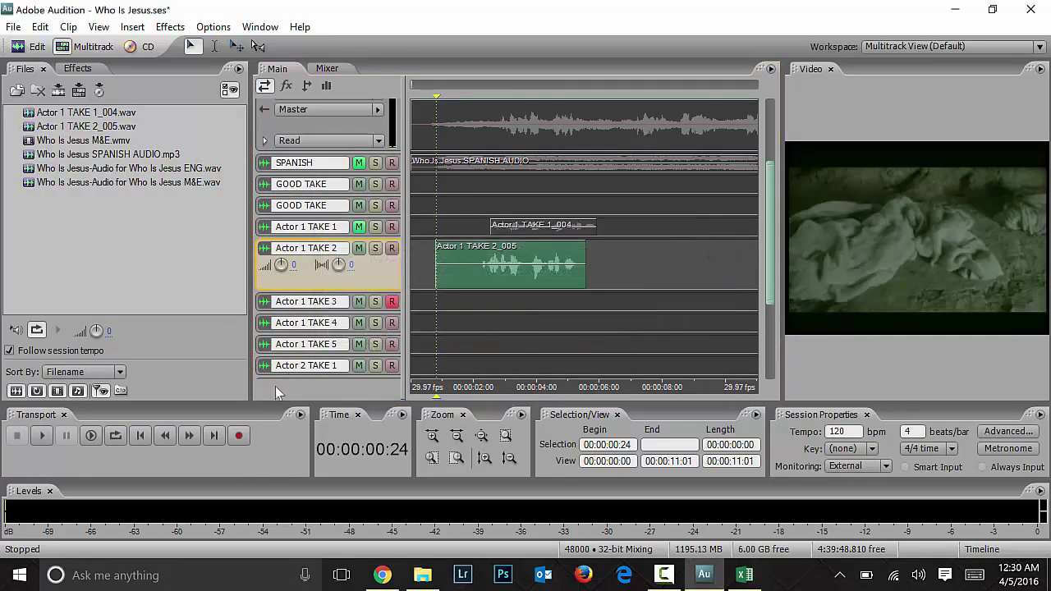
{"action": "left_click", "coordinate": [238, 436]}
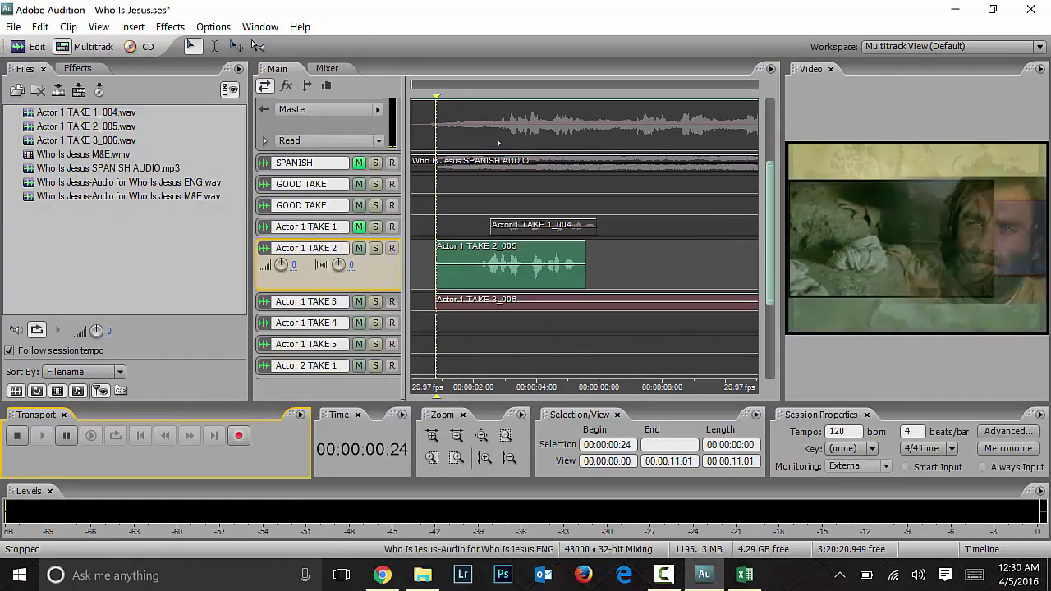
{"action": "left_click", "coordinate": [16, 436]}
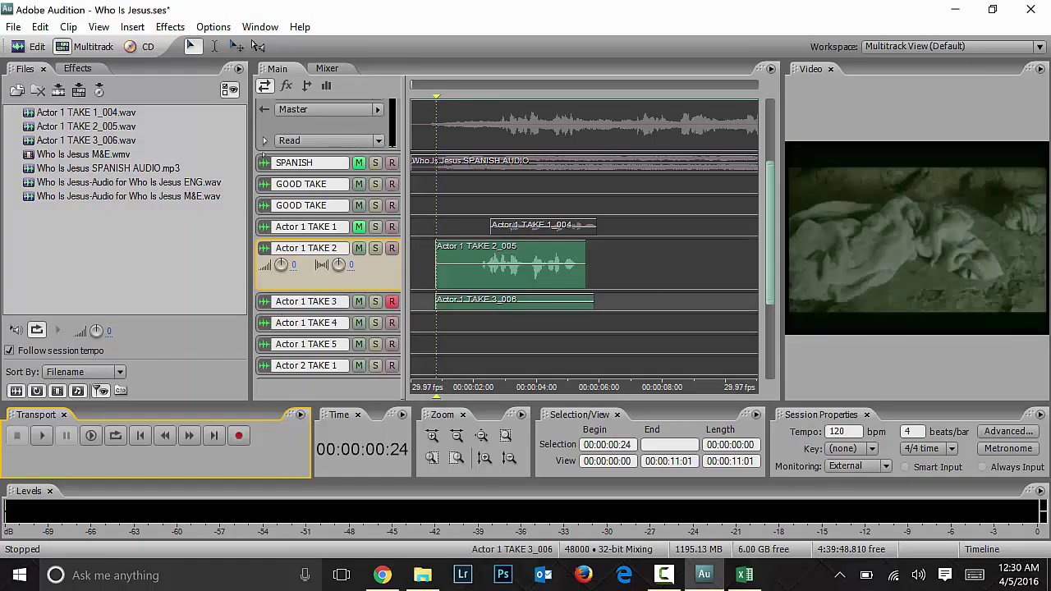
{"action": "left_click", "coordinate": [525, 301]}
{"action": "key", "text": "Delete"}
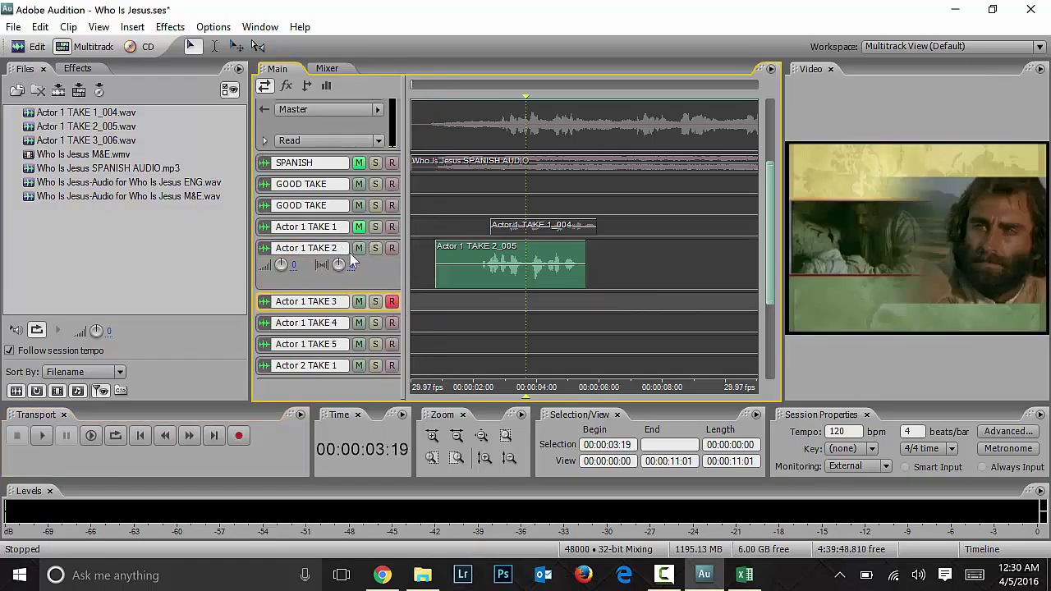
Step: Mute Actor 1 TAKE 2, record Actor 1 TAKE 3_007 from 00:00:02:11, and play it back
{"action": "left_click", "coordinate": [359, 248]}
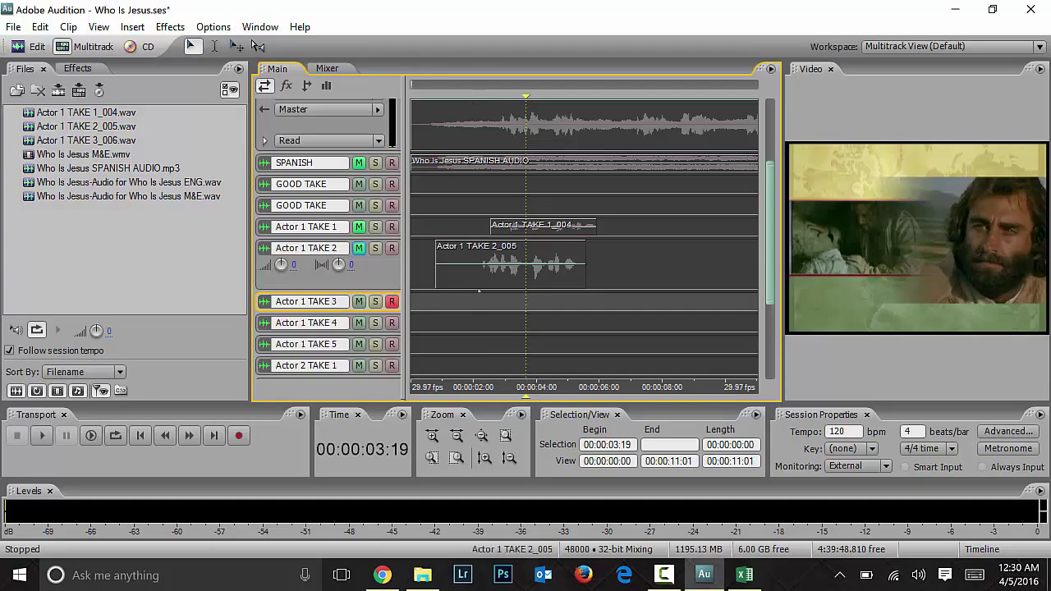
{"action": "left_click", "coordinate": [486, 310]}
{"action": "left_click", "coordinate": [239, 437]}
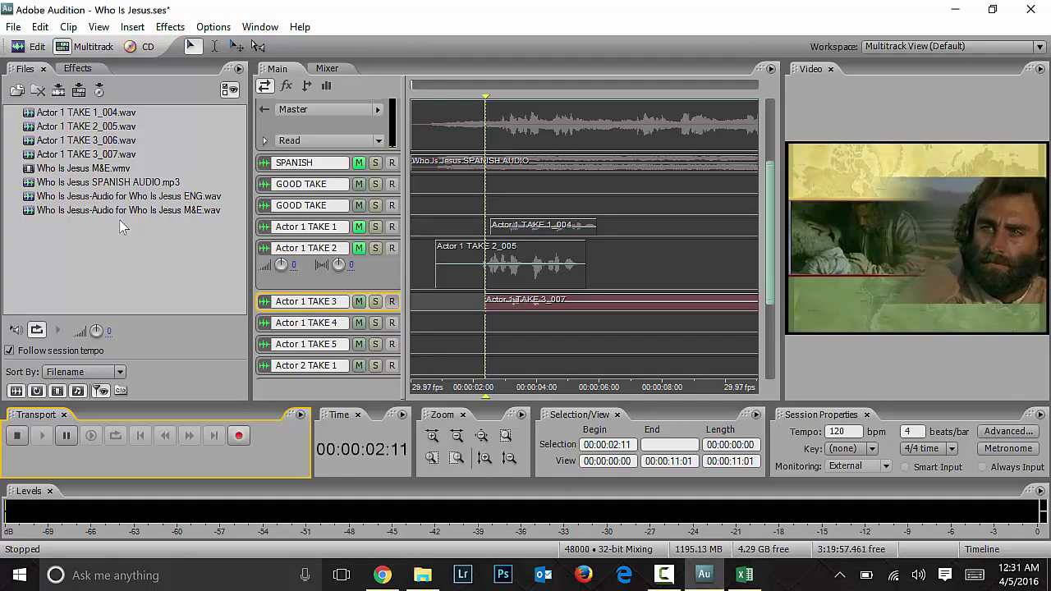
{"action": "key", "text": "space"}
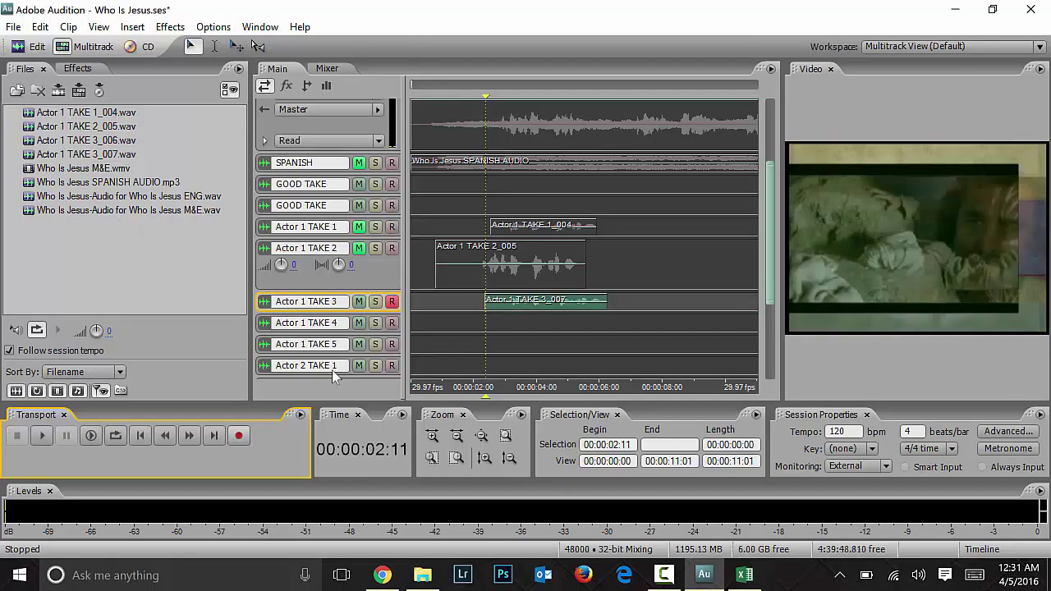
{"action": "key", "text": "space"}
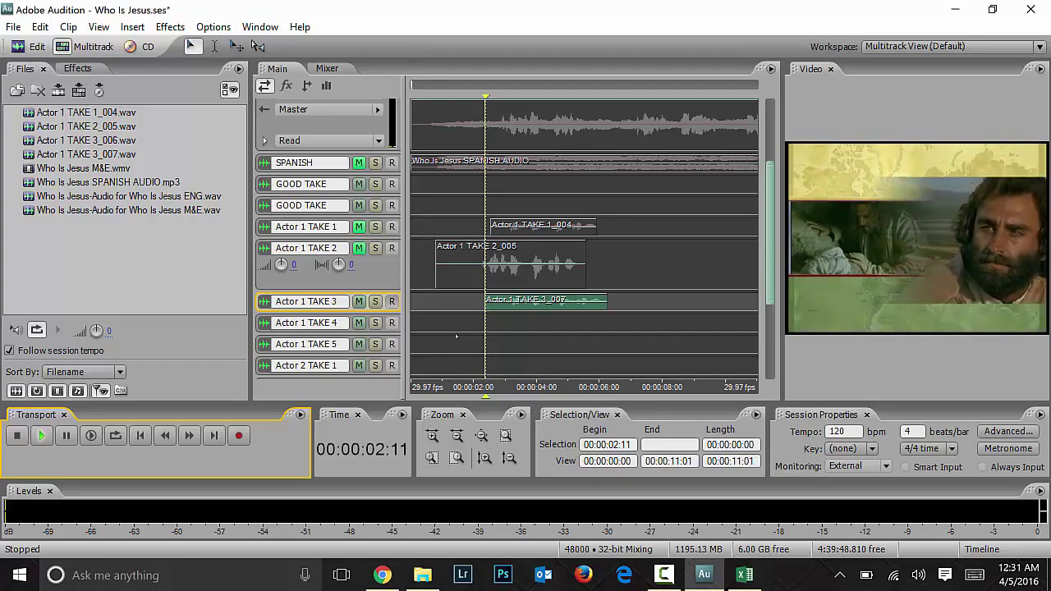
{"action": "key", "text": "space"}
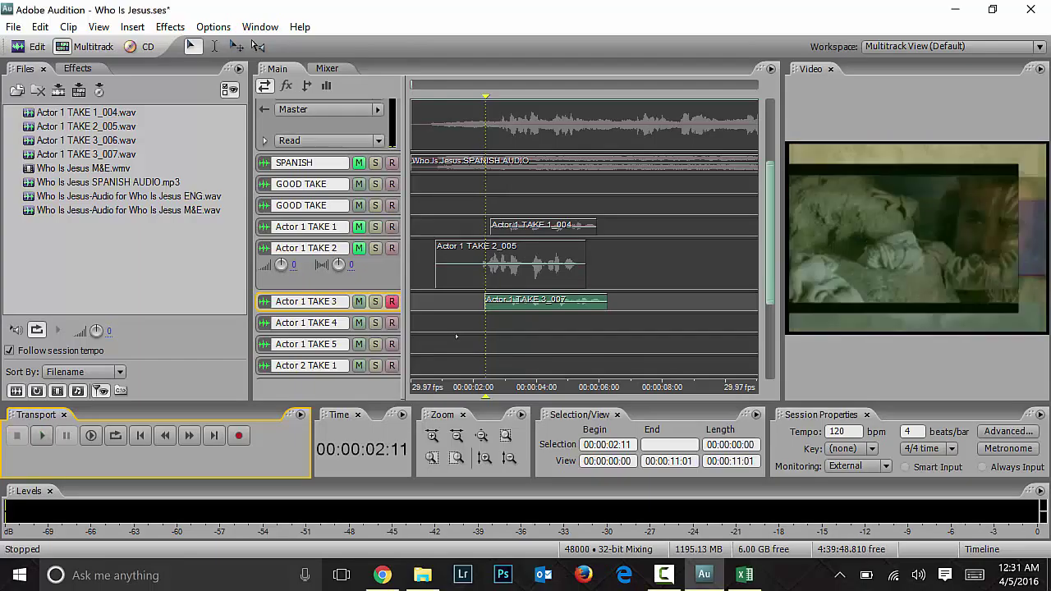
{"action": "left_click_drag", "start_coordinate": [770, 276], "coordinate": [763, 246]}
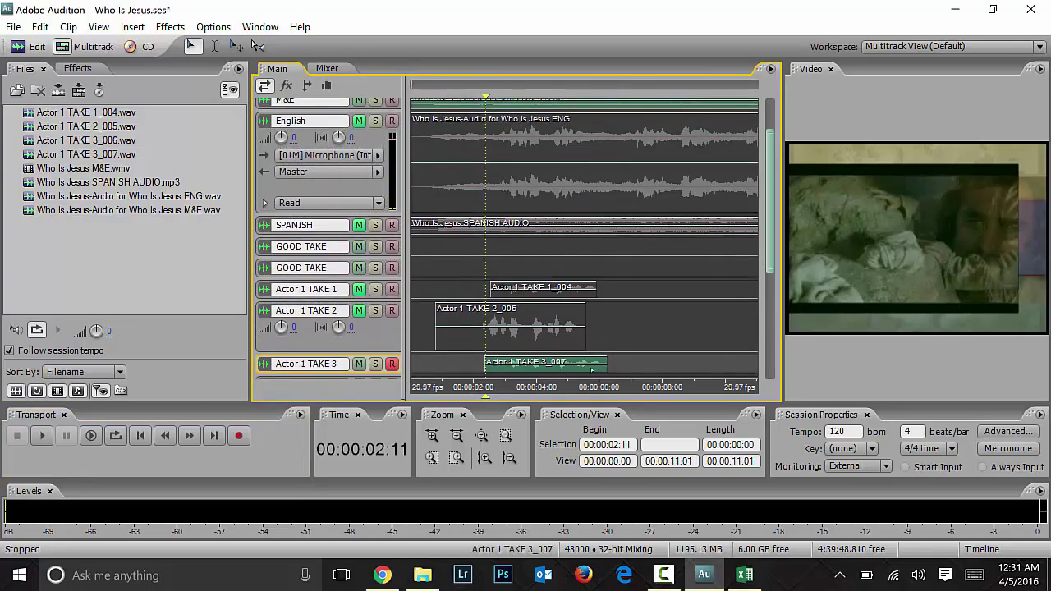
Step: Move the TAKE 3_007 clip onto the GOOD TAKE track and shrink Actor 1 TAKE 2 to one row
{"action": "left_click", "coordinate": [543, 363]}
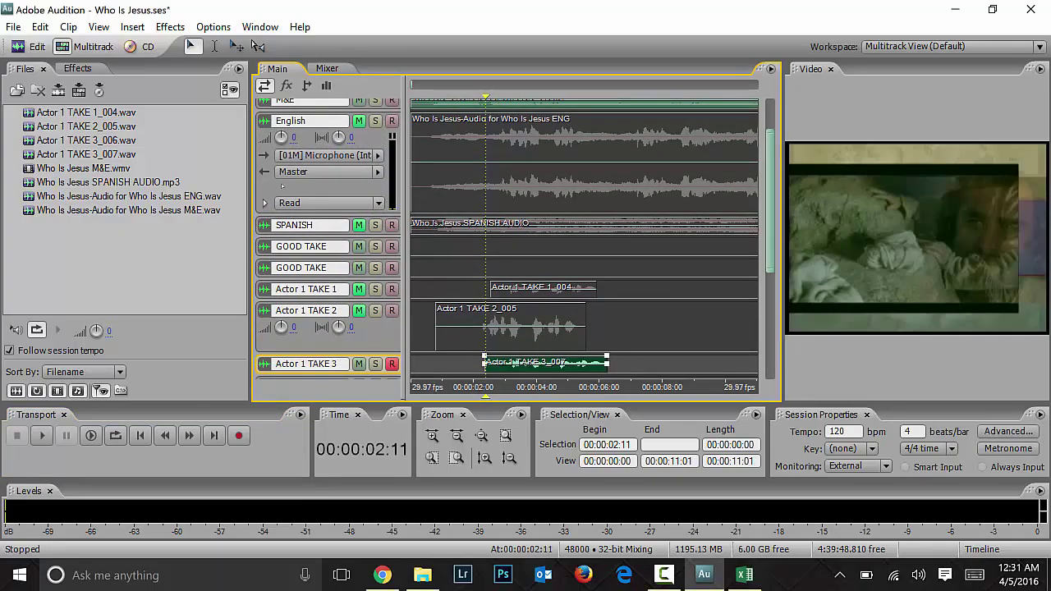
{"action": "left_click_drag", "start_coordinate": [563, 367], "coordinate": [565, 257]}
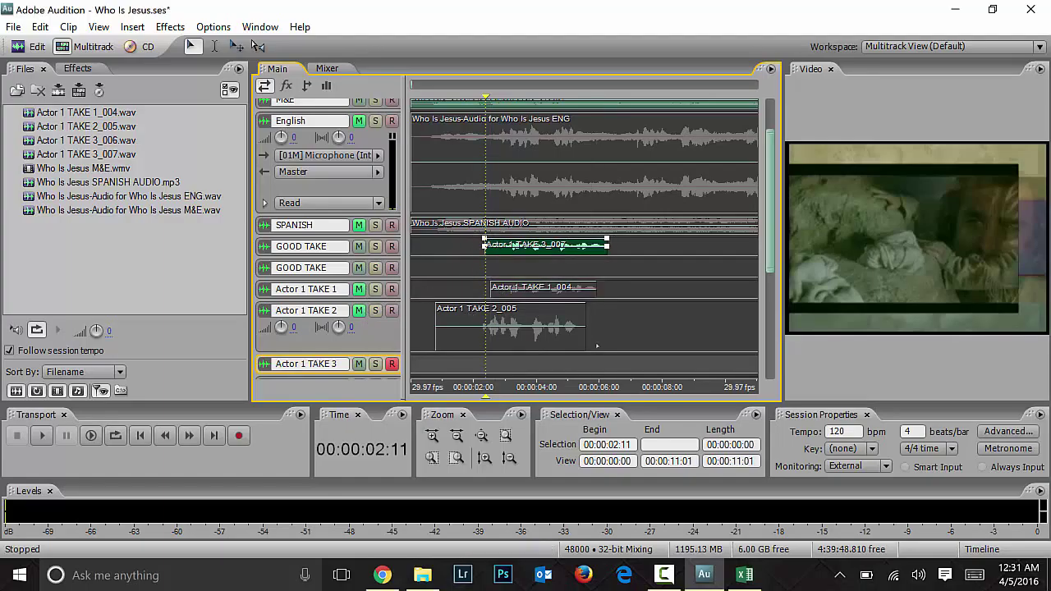
{"action": "left_click", "coordinate": [381, 350]}
{"action": "left_click_drag", "start_coordinate": [381, 353], "coordinate": [383, 322]}
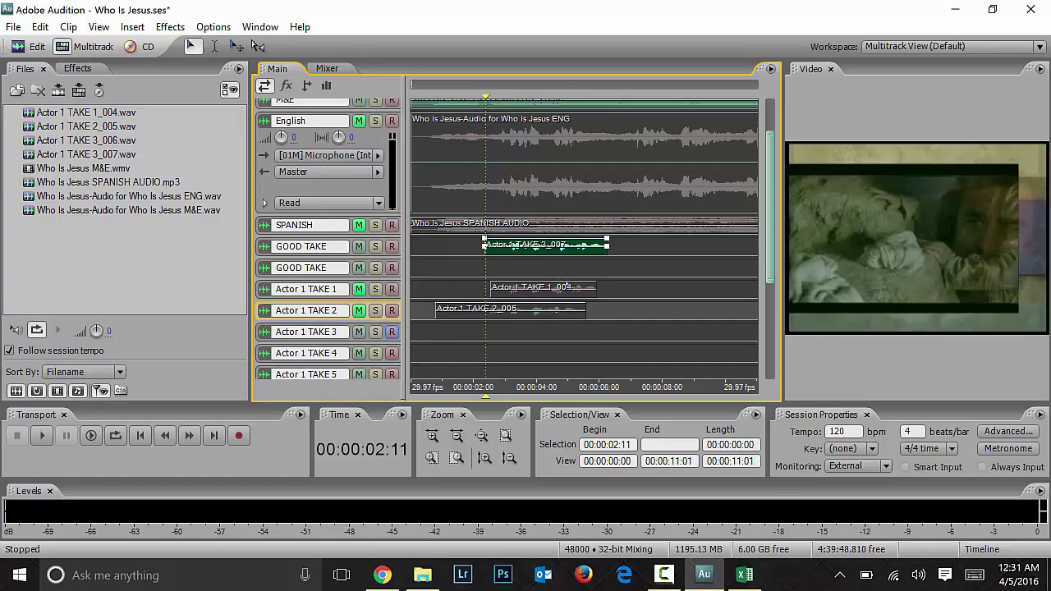
Step: Toggle the M&E mute and play the session from 00:00:06:07 to 00:00:06:29
{"action": "left_click", "coordinate": [607, 331]}
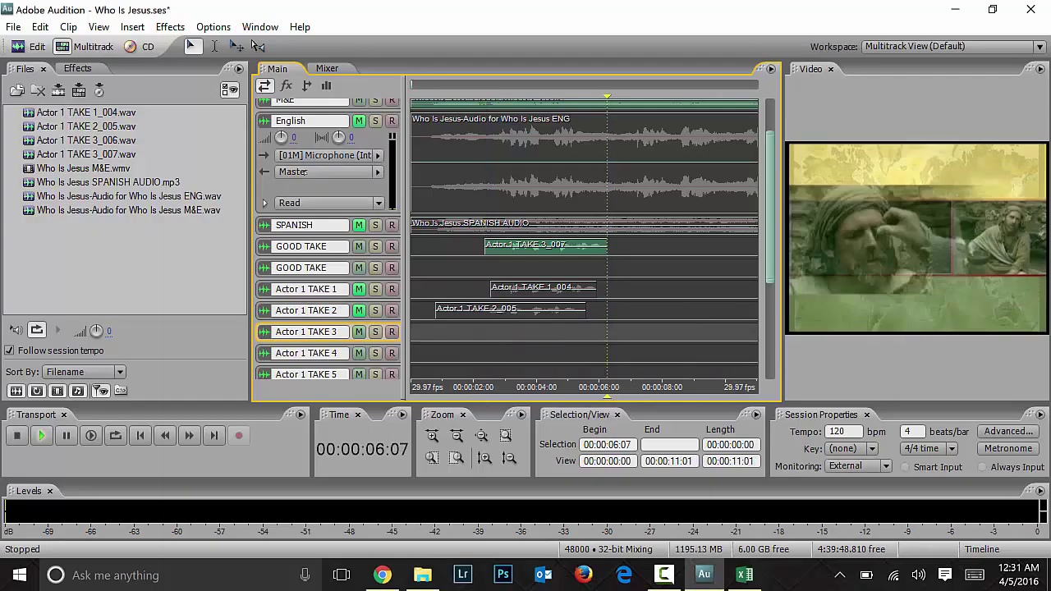
{"action": "scroll", "coordinate": [771, 158], "scroll_direction": "up", "scroll_amount": 3}
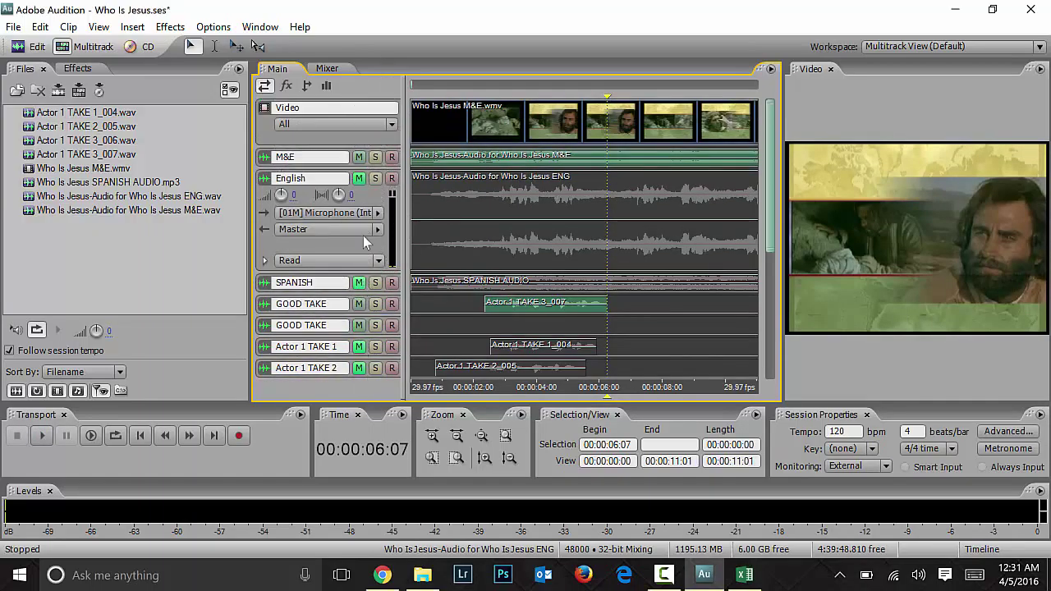
{"action": "left_click", "coordinate": [358, 178]}
{"action": "left_click", "coordinate": [358, 157]}
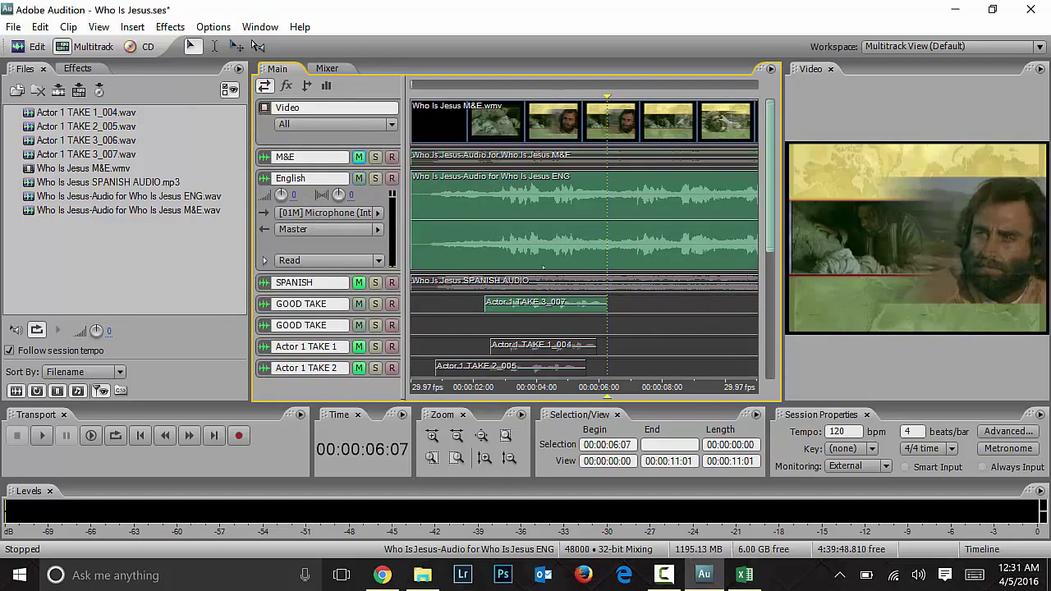
{"action": "key", "text": "space"}
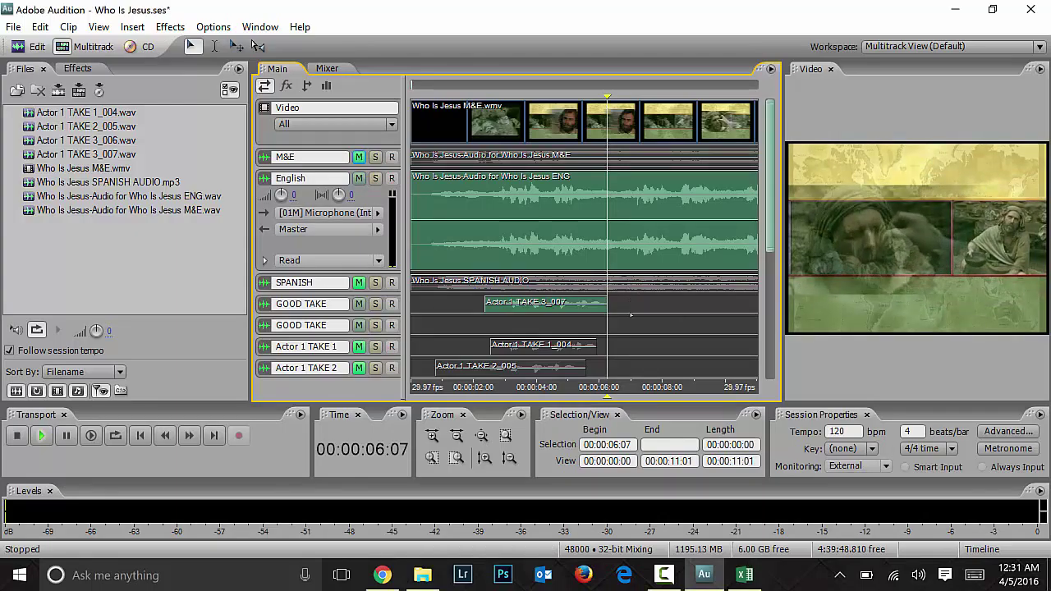
{"action": "left_click", "coordinate": [631, 314]}
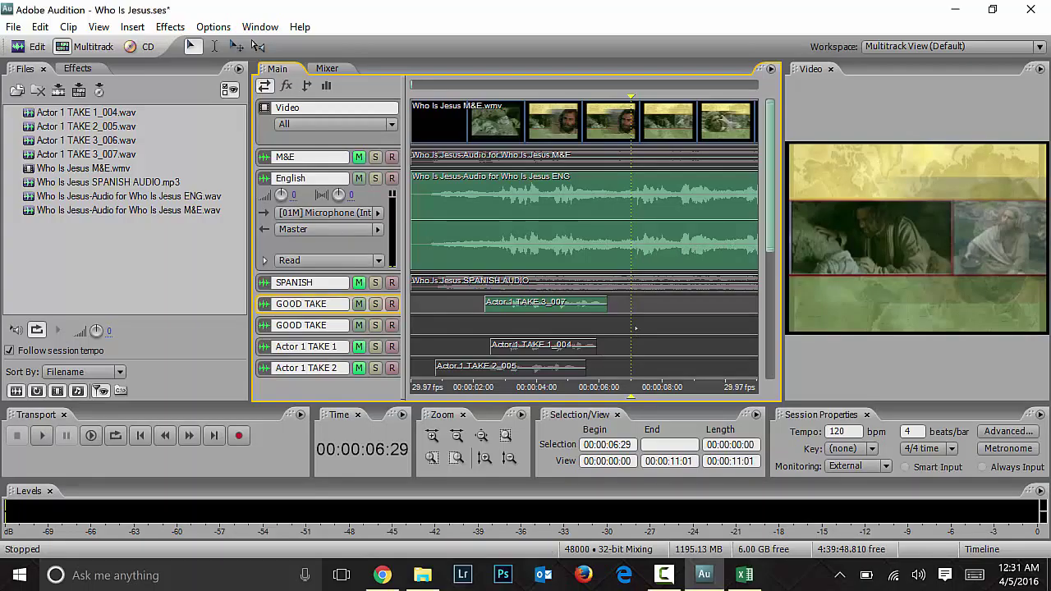
Step: Arm Actor 1 TAKE 1 for recording and glance at the script in Excel
{"action": "left_click", "coordinate": [392, 346]}
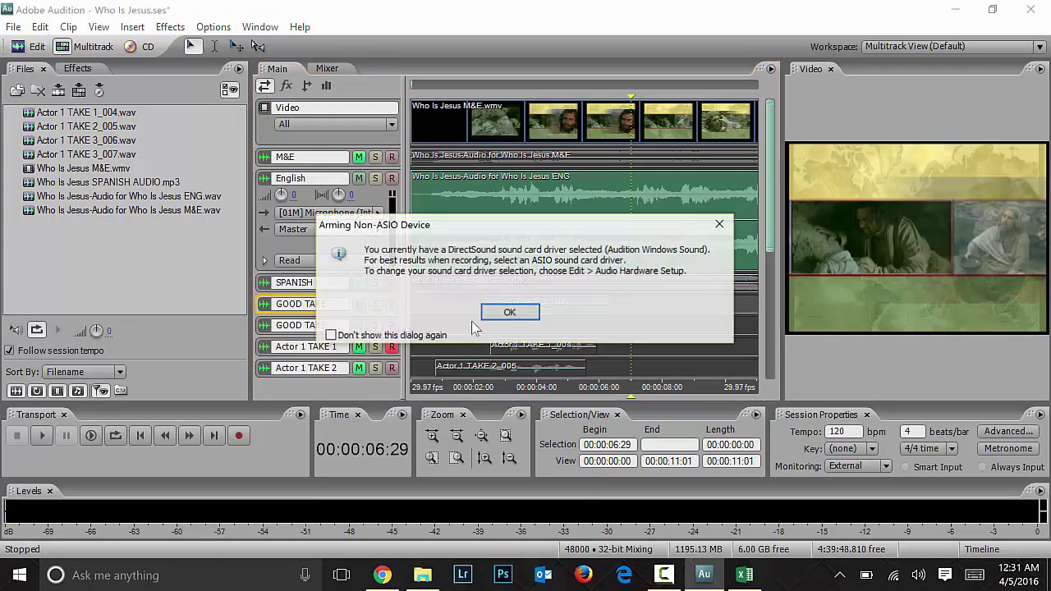
{"action": "left_click", "coordinate": [502, 313]}
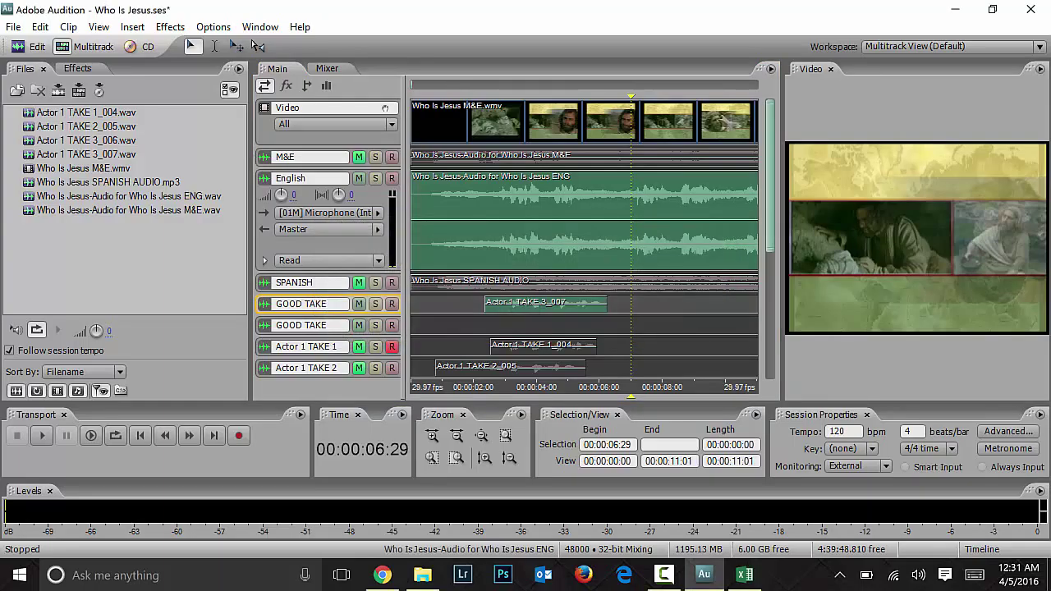
{"action": "scroll", "coordinate": [376, 242], "scroll_direction": "down", "scroll_amount": 3}
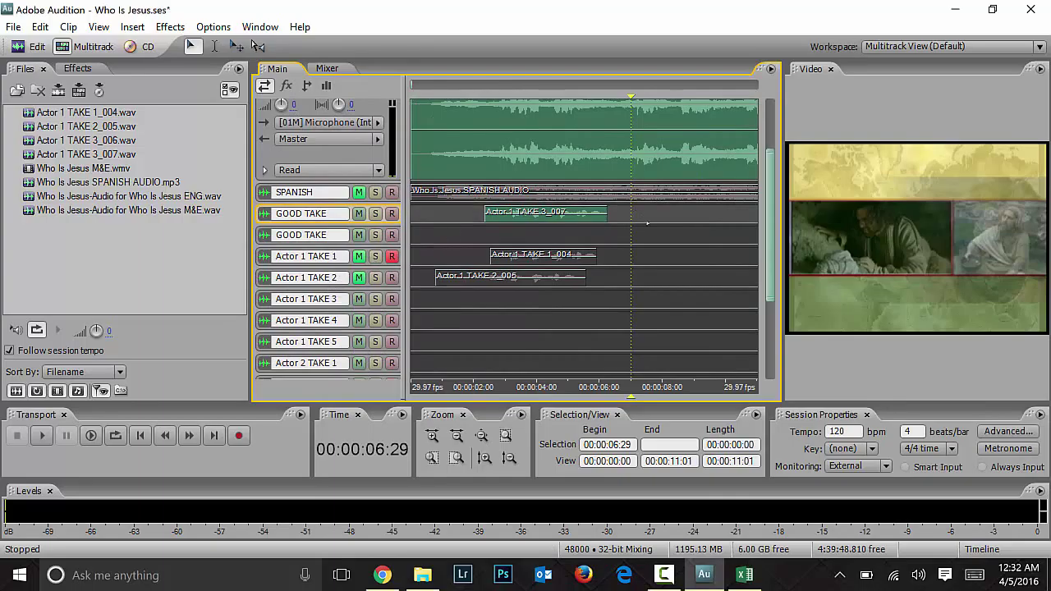
{"action": "left_click", "coordinate": [744, 575]}
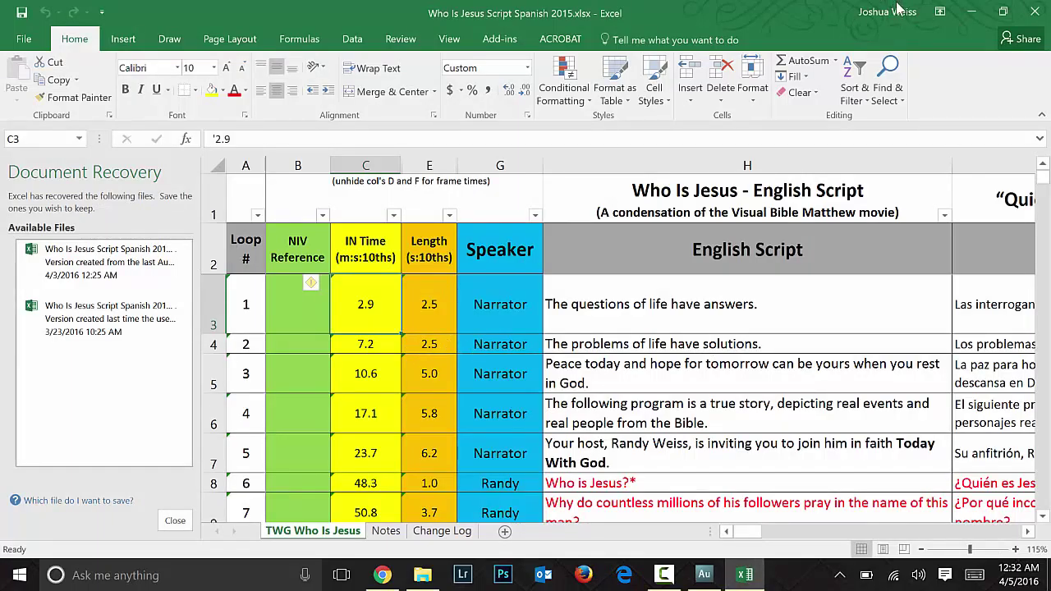
{"action": "left_click", "coordinate": [971, 12]}
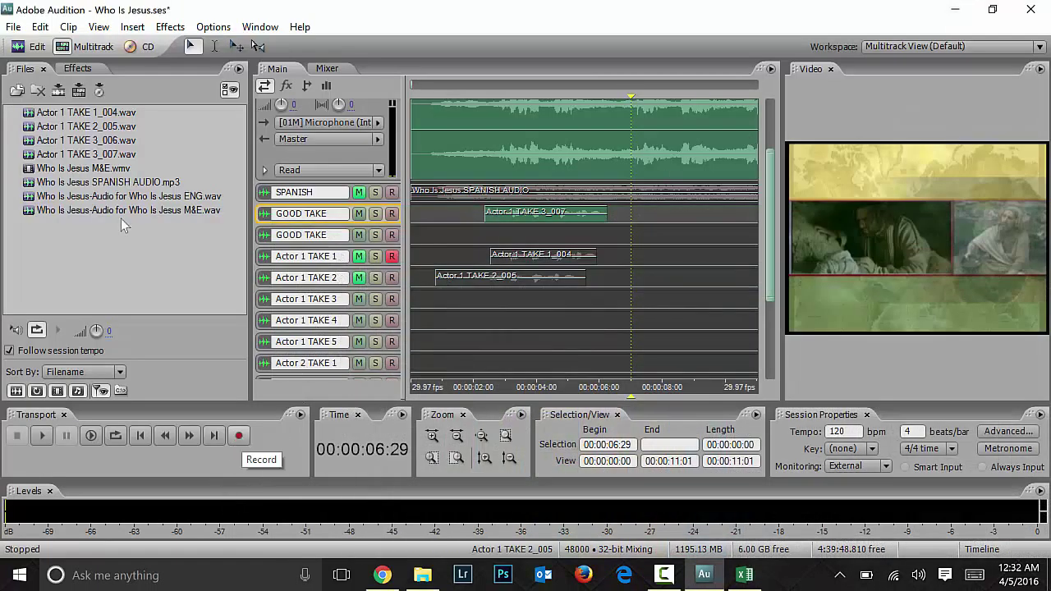
Step: Record a take on Actor 1 TAKE 1, mute English, and review it with TAKE 1 unmuted
{"action": "left_click", "coordinate": [239, 435]}
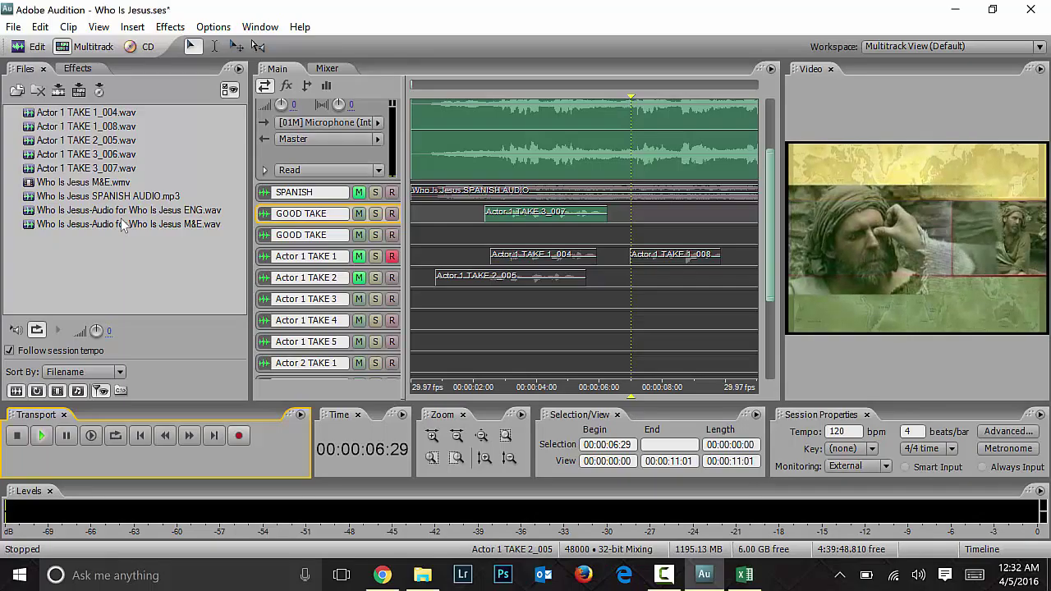
{"action": "left_click_drag", "start_coordinate": [766, 234], "coordinate": [769, 169]}
{"action": "left_click", "coordinate": [359, 169]}
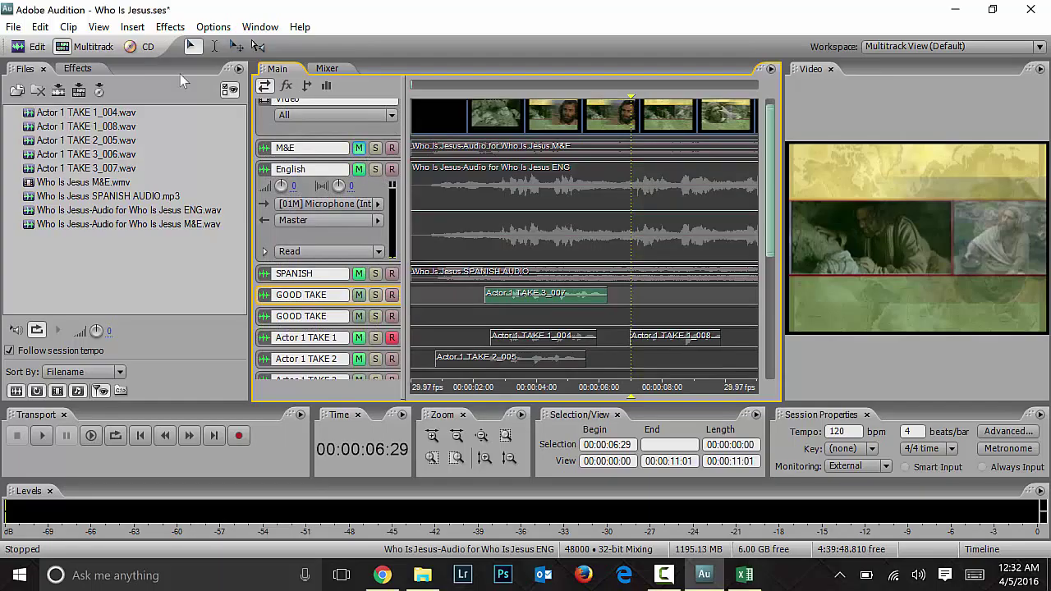
{"action": "key", "text": "space"}
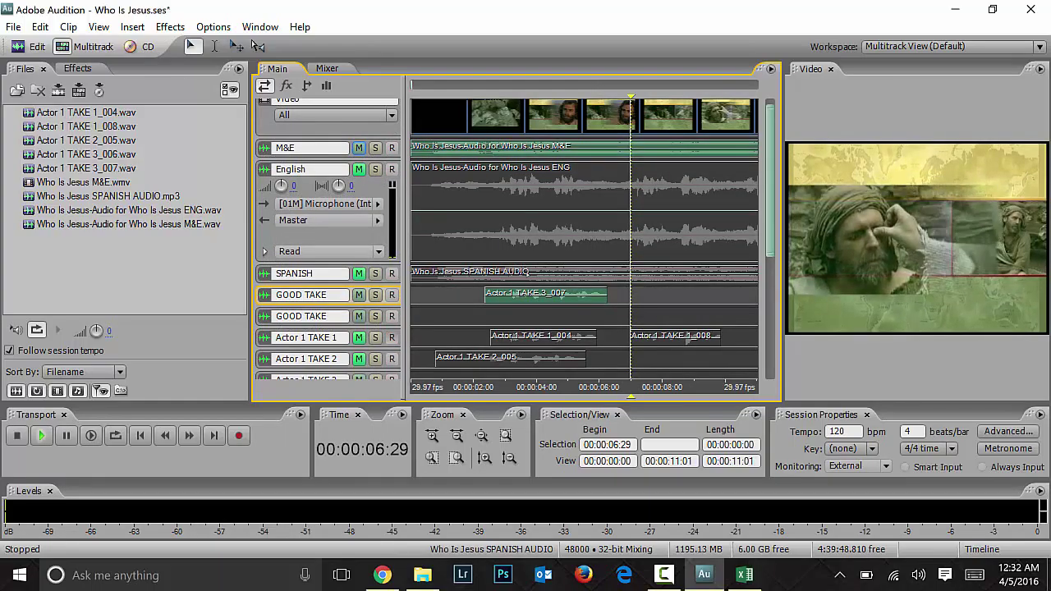
{"action": "left_click", "coordinate": [359, 337]}
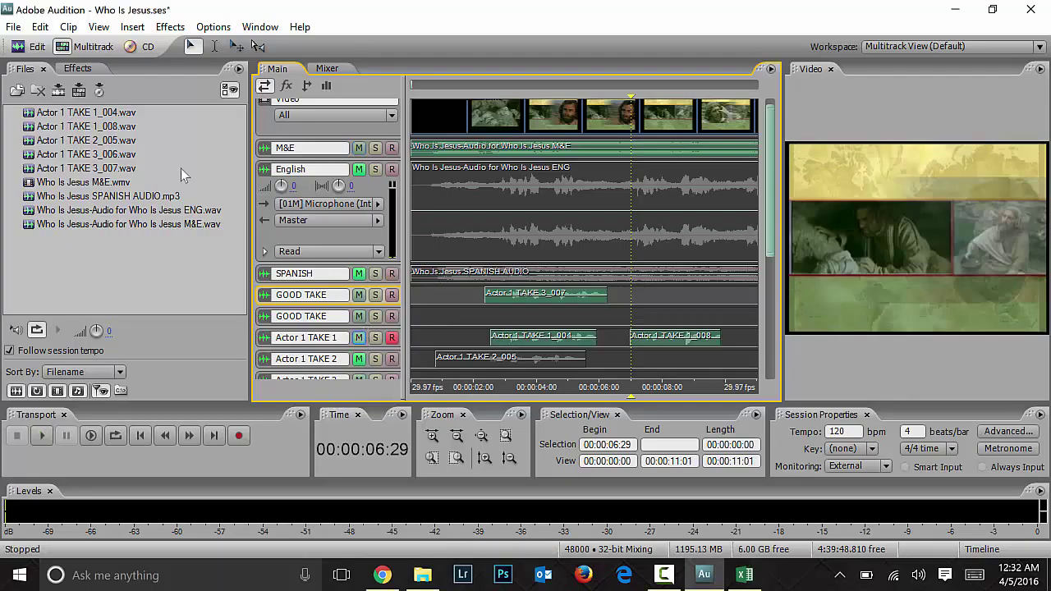
{"action": "key", "text": "space"}
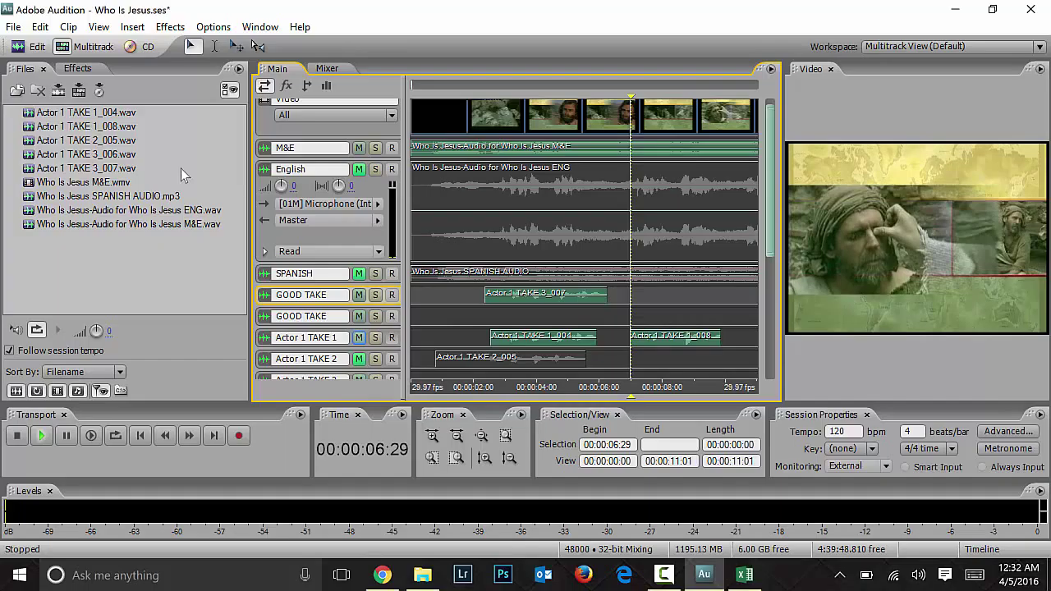
{"action": "key", "text": "space"}
Step: Mute Actor 1 TAKE 1 and M&E, and unmute the English dialogue
{"action": "left_click", "coordinate": [359, 338]}
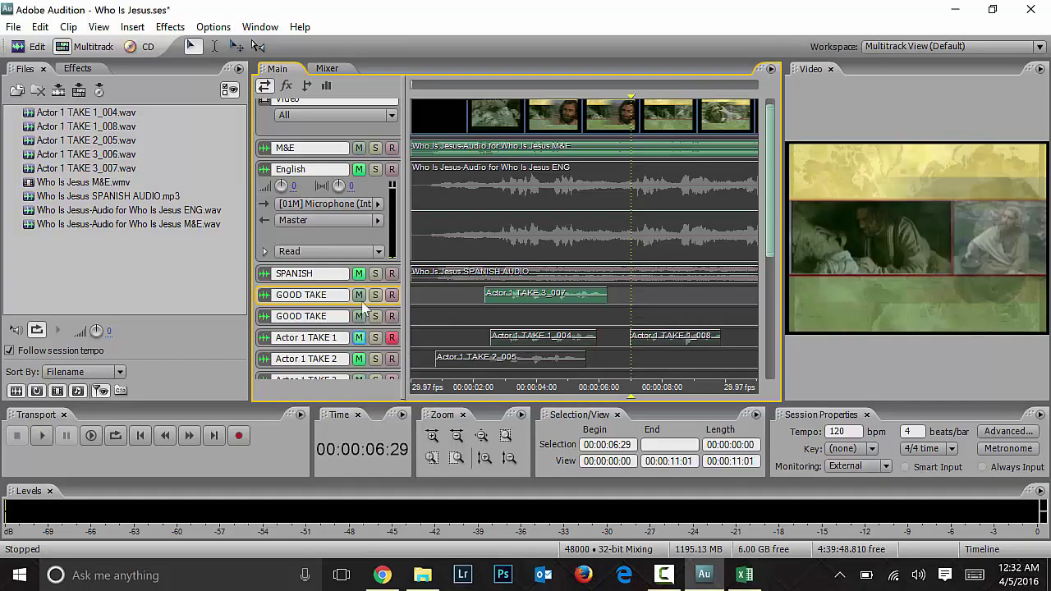
{"action": "left_click", "coordinate": [358, 170]}
{"action": "left_click", "coordinate": [359, 148]}
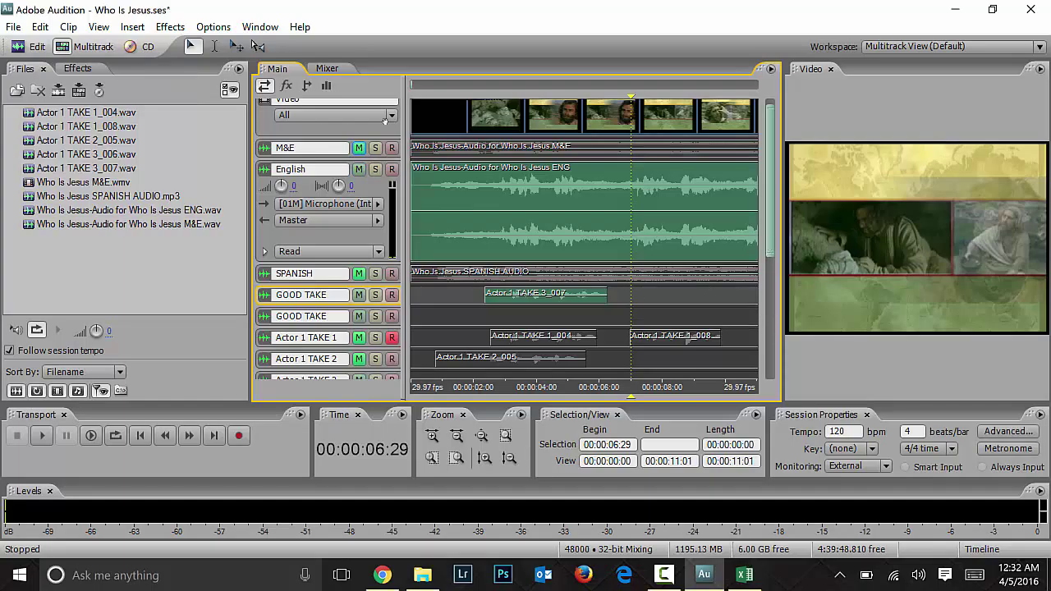
Step: Disarm Actor 1 TAKE 1, arm Actor 1 TAKE 2 for recording, and mute it
{"action": "scroll", "coordinate": [770, 243], "scroll_direction": "down", "scroll_amount": 5}
{"action": "left_click", "coordinate": [392, 235]}
{"action": "left_click", "coordinate": [392, 255]}
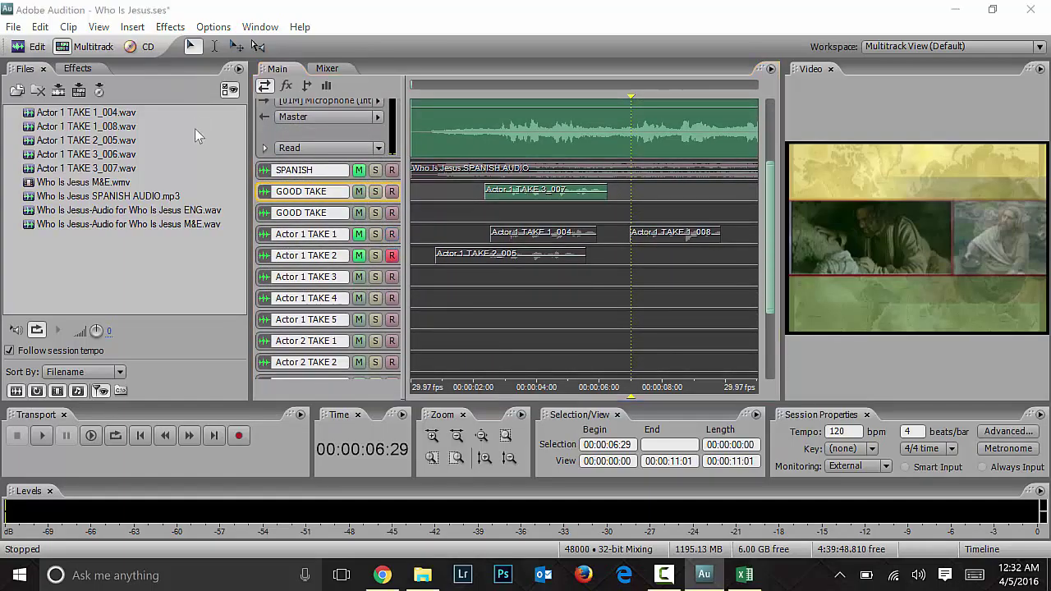
{"action": "left_click", "coordinate": [510, 313]}
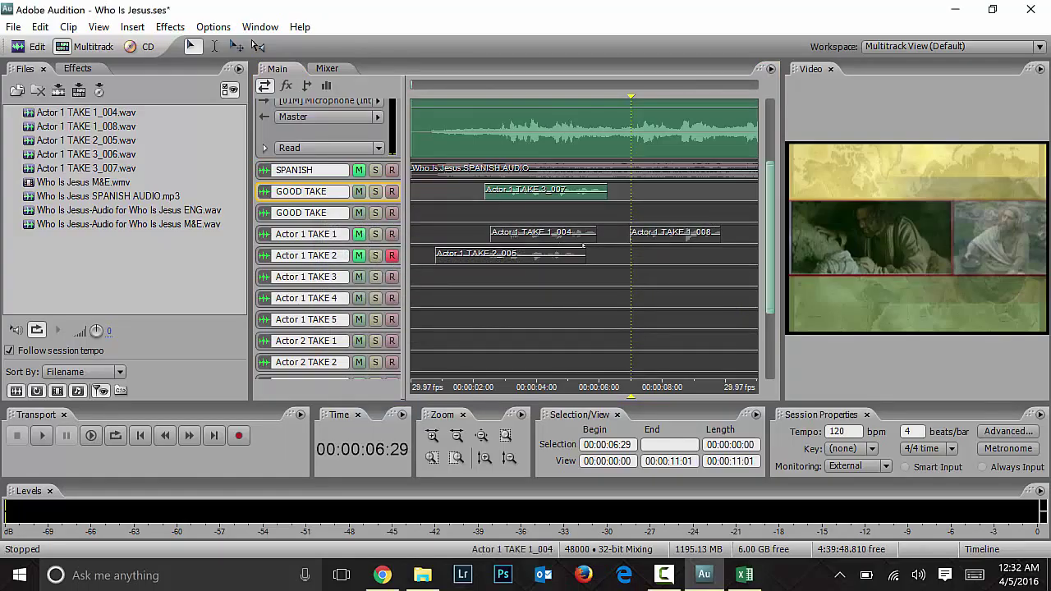
{"action": "left_click", "coordinate": [362, 257]}
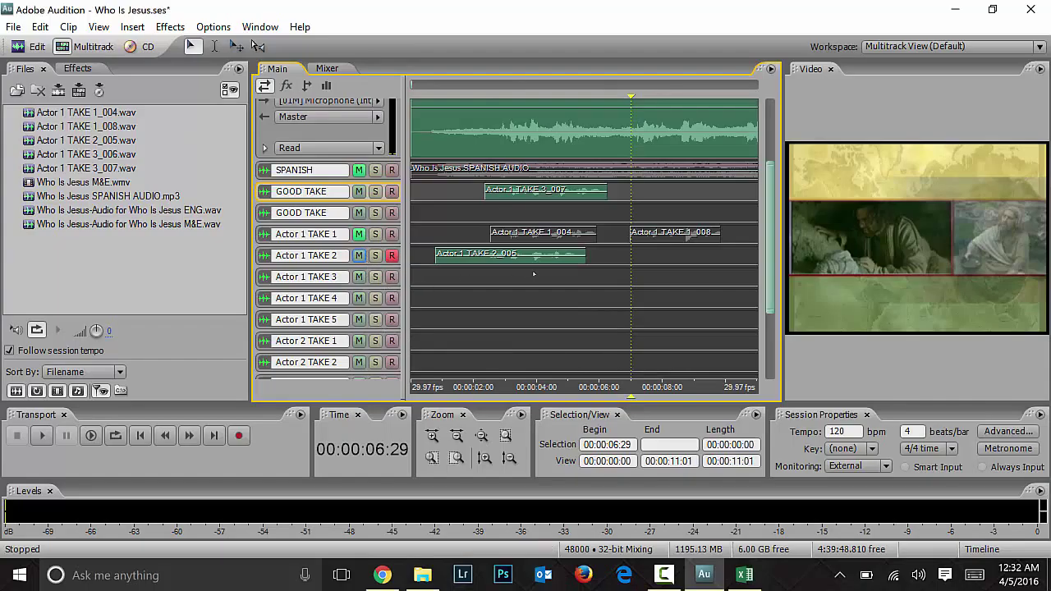
Step: Record take TAKE 2_009, then arm Actor 1 TAKE 3 and record TAKE 3_010 from 00:00:06:16
{"action": "left_click", "coordinate": [242, 438]}
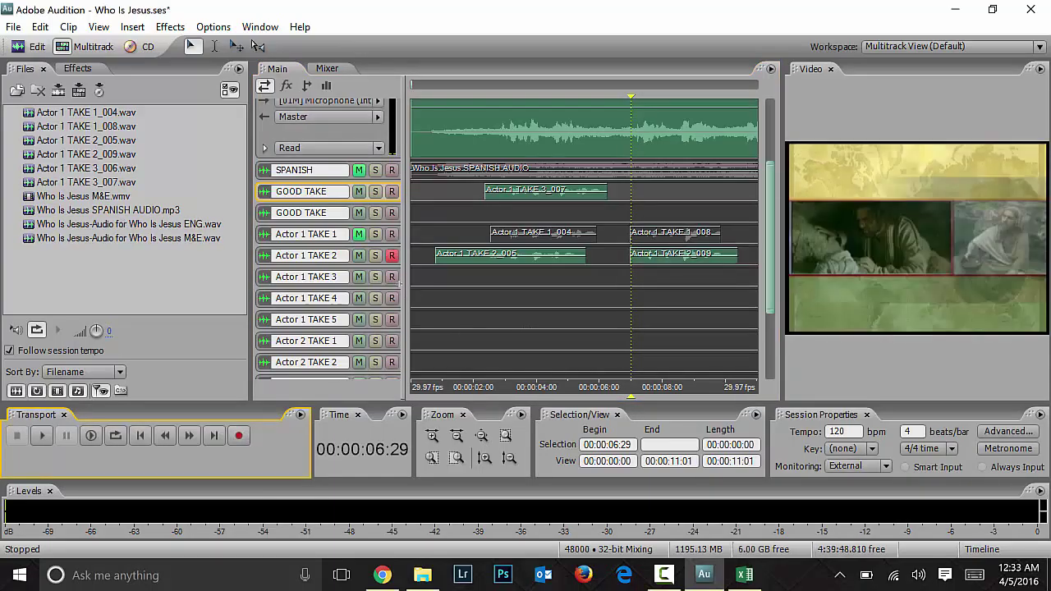
{"action": "left_click", "coordinate": [390, 271]}
{"action": "left_click", "coordinate": [392, 277]}
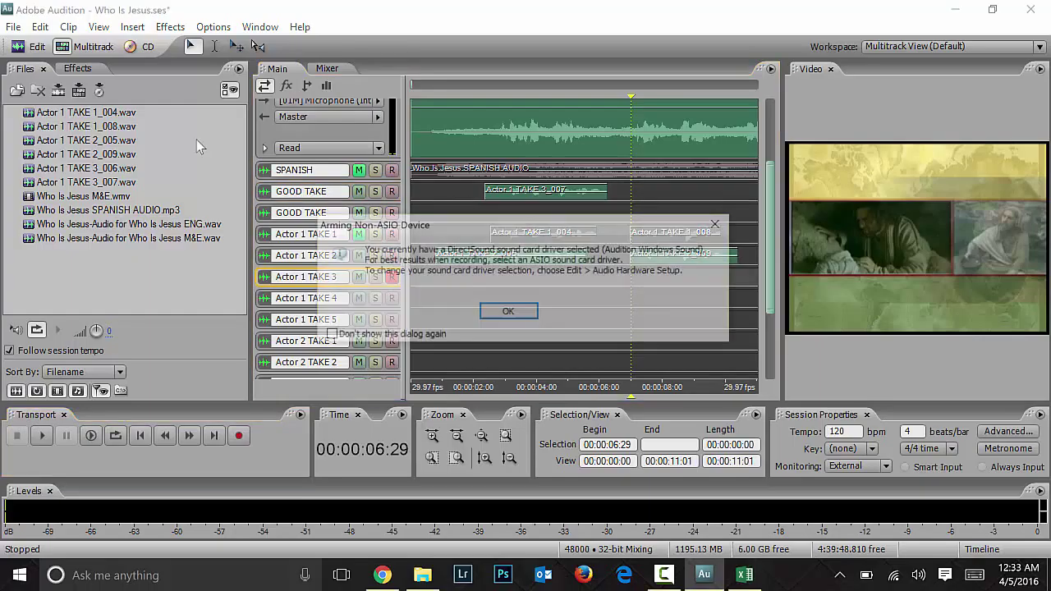
{"action": "left_click", "coordinate": [511, 316]}
{"action": "left_click", "coordinate": [313, 139]}
{"action": "left_click", "coordinate": [616, 281]}
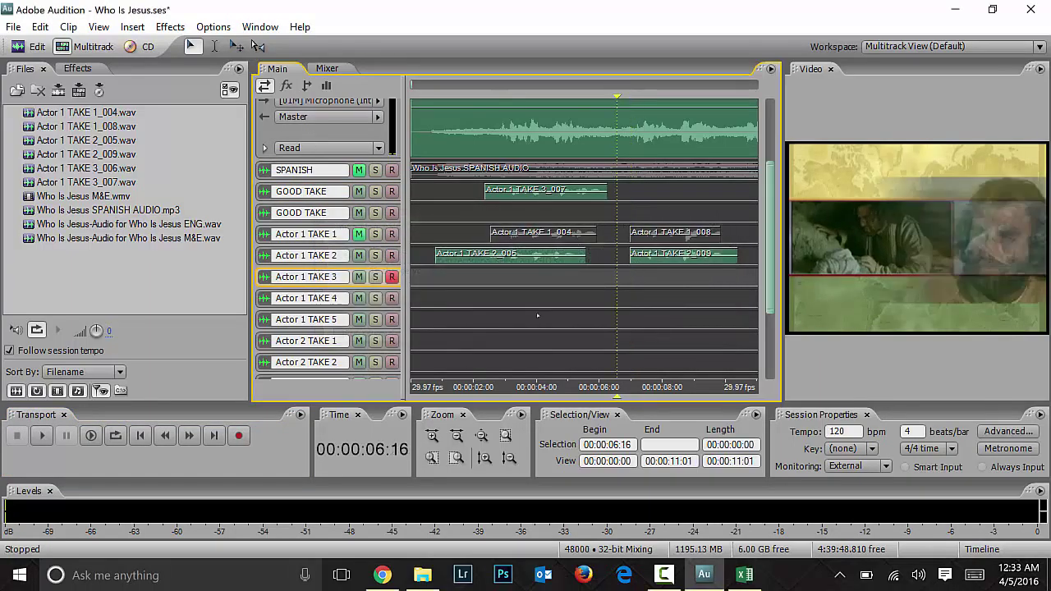
{"action": "left_click", "coordinate": [238, 436]}
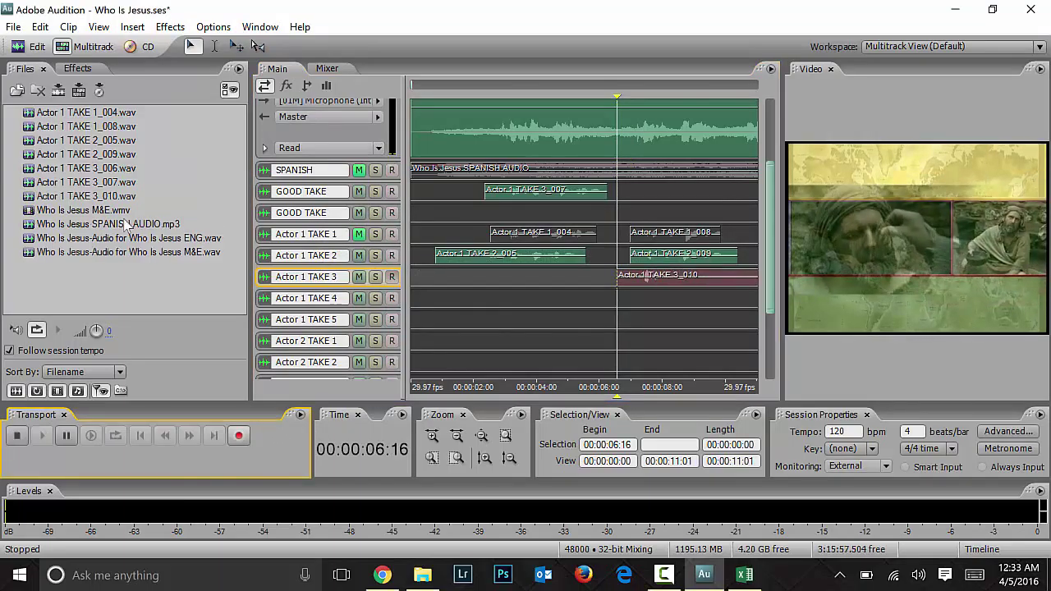
{"action": "key", "text": "space"}
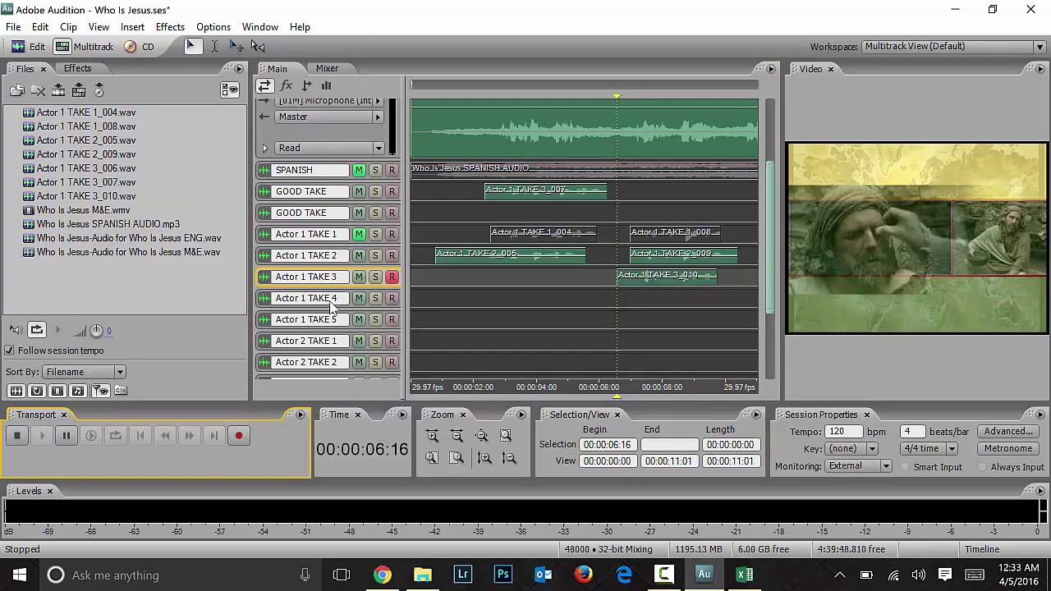
Step: Record take Actor 1 TAKE 4_011 on Actor 1 TAKE 4, then disarm that track
{"action": "left_click", "coordinate": [365, 259]}
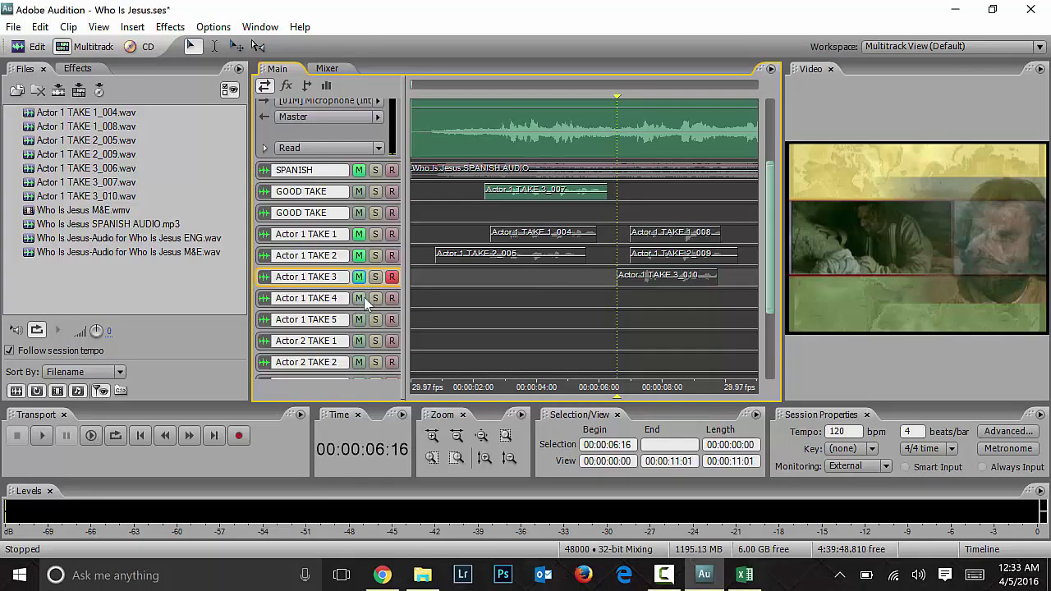
{"action": "left_click", "coordinate": [502, 314]}
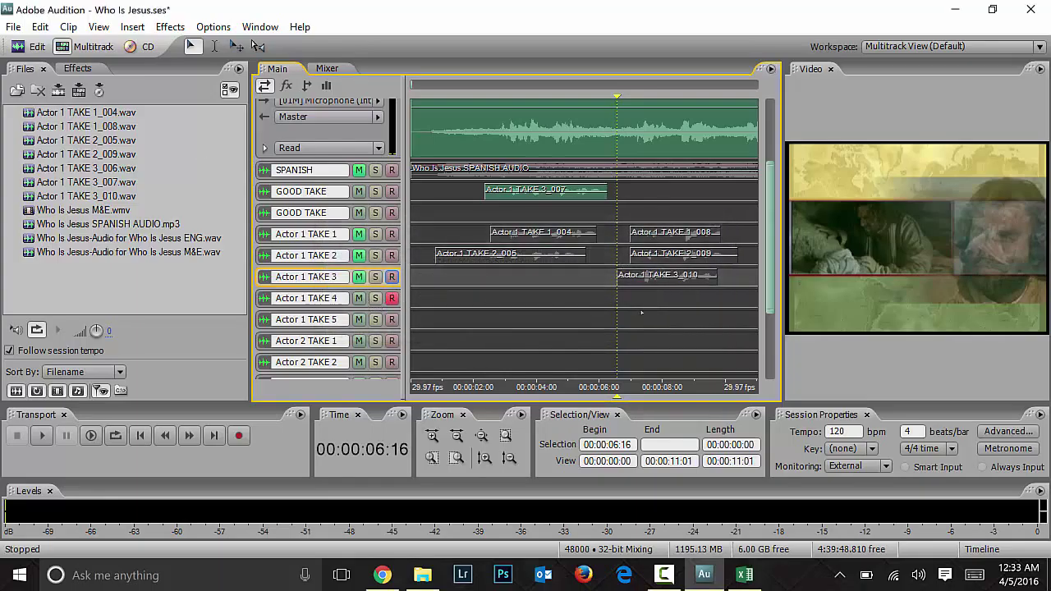
{"action": "left_click", "coordinate": [238, 436]}
{"action": "key", "text": "space"}
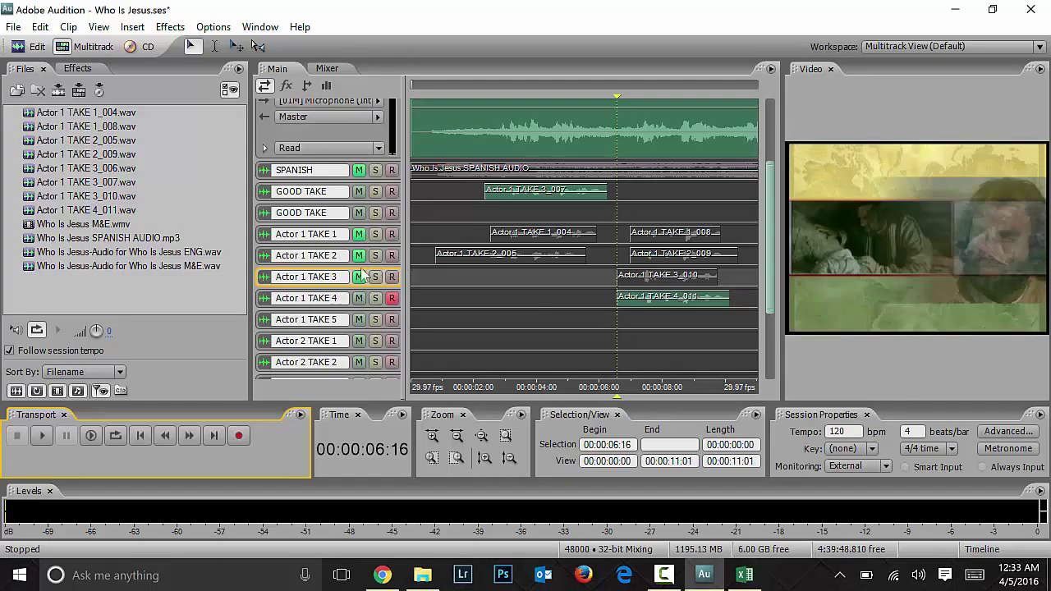
{"action": "left_click", "coordinate": [391, 298]}
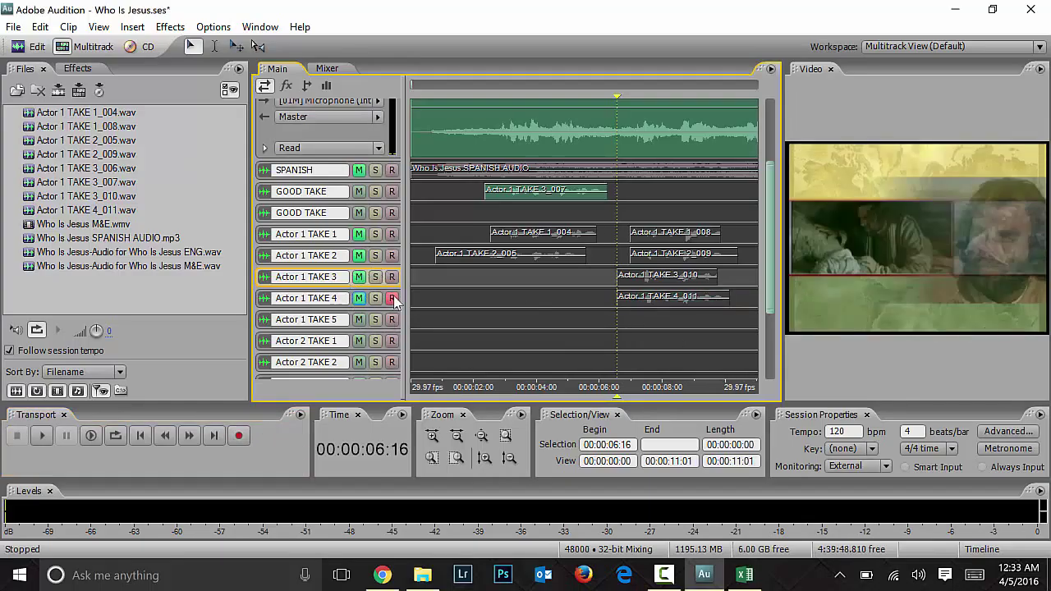
Step: Mute English, unmute M&E, and play back TAKE 4_011 from 00:00:06:16
{"action": "left_click", "coordinate": [673, 299]}
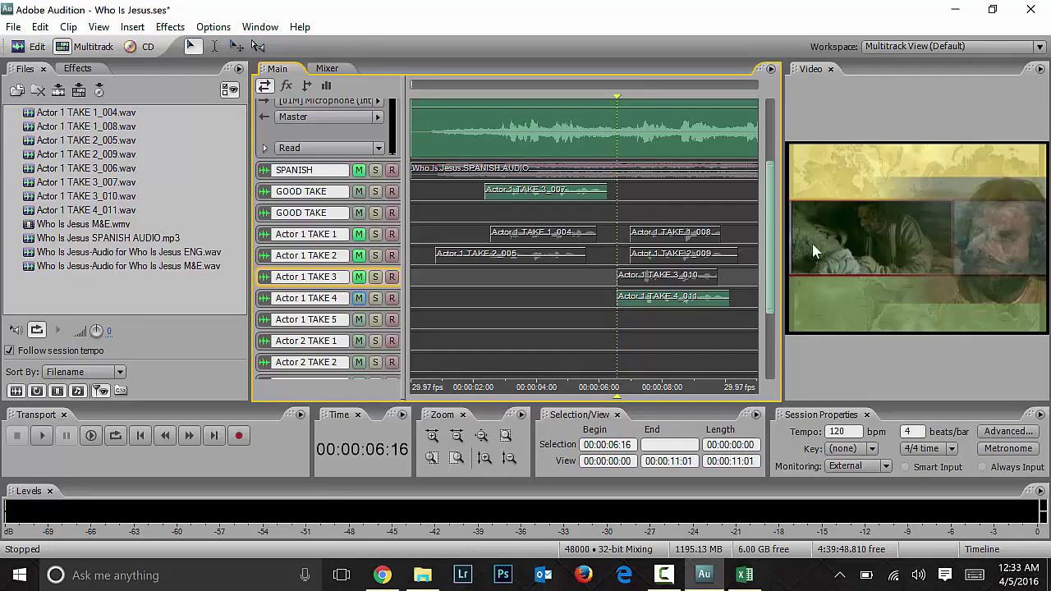
{"action": "scroll", "coordinate": [770, 217], "scroll_direction": "up", "scroll_amount": 5}
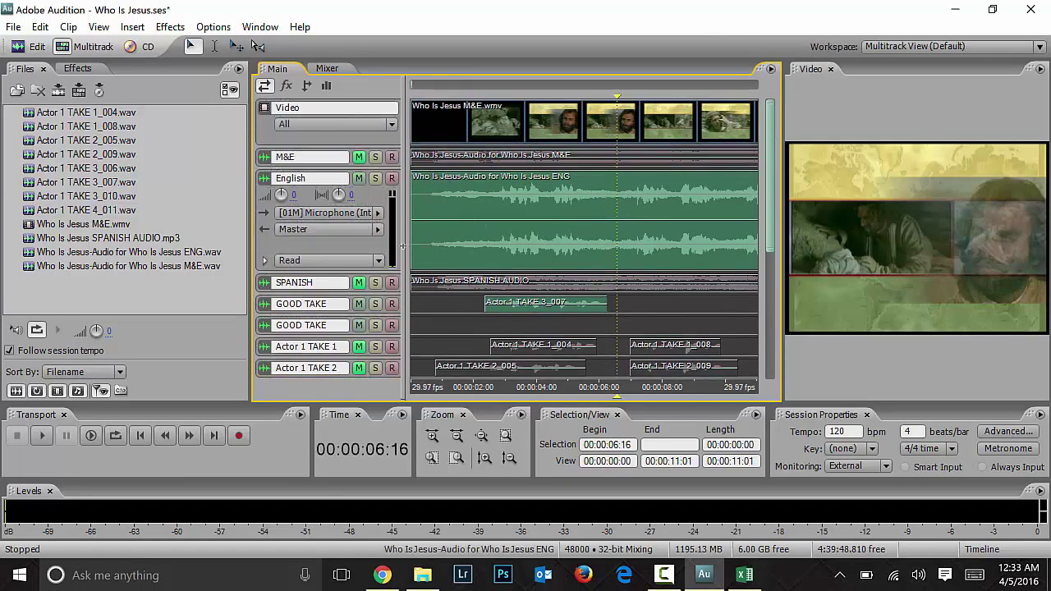
{"action": "left_click", "coordinate": [359, 179]}
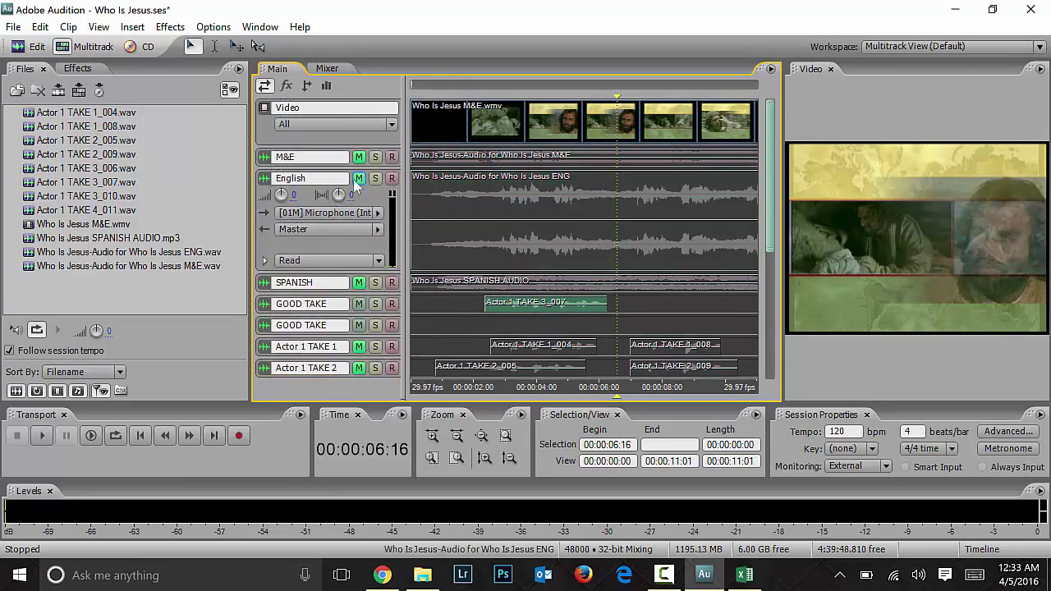
{"action": "left_click", "coordinate": [358, 157]}
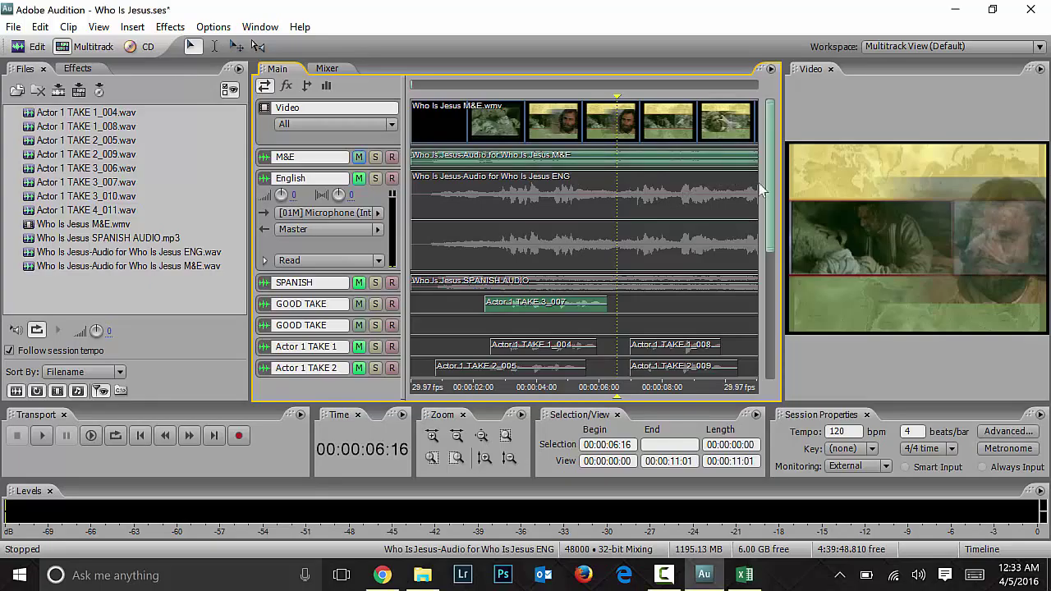
{"action": "scroll", "coordinate": [386, 123], "scroll_direction": "down", "scroll_amount": 3}
{"action": "key", "text": "space"}
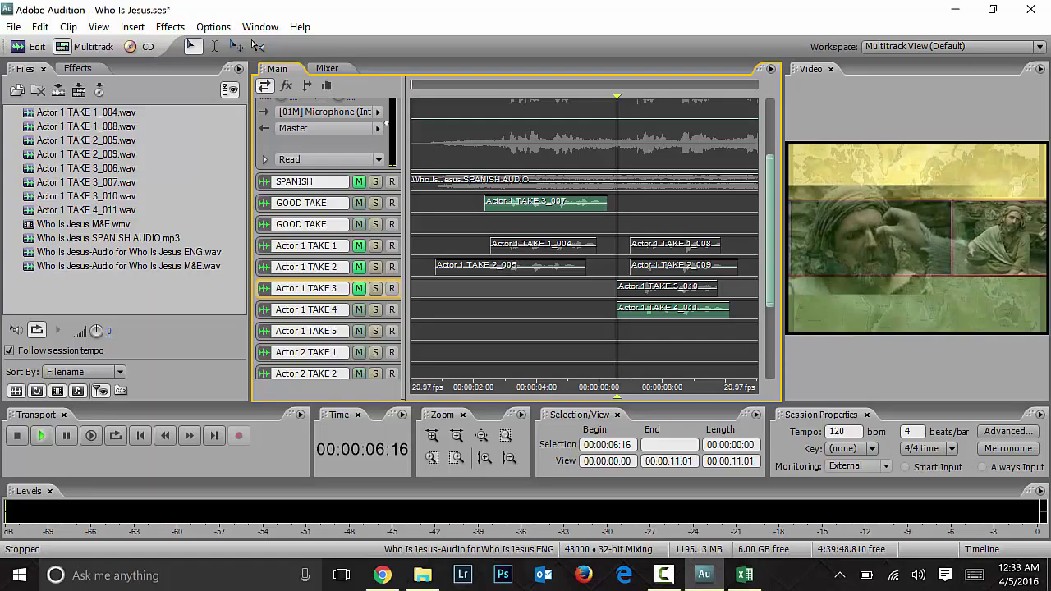
{"action": "key", "text": "space"}
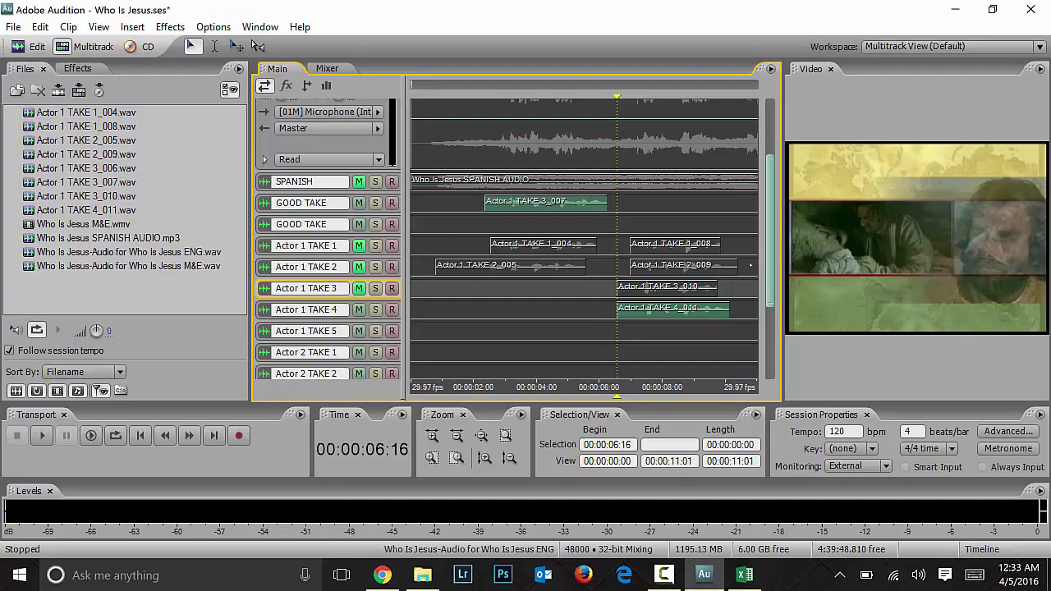
Step: Move TAKE 4_011 onto GOOD TAKE after TAKE 3_007, enlarge that track, then switch to the Excel script
{"action": "left_click", "coordinate": [671, 317]}
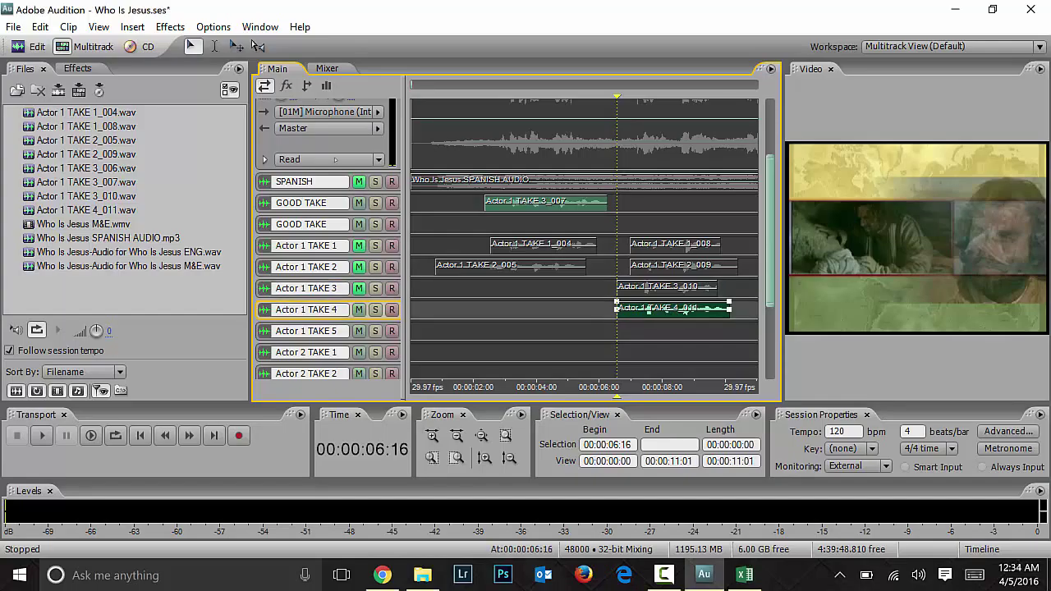
{"action": "left_click_drag", "start_coordinate": [670, 314], "coordinate": [674, 211]}
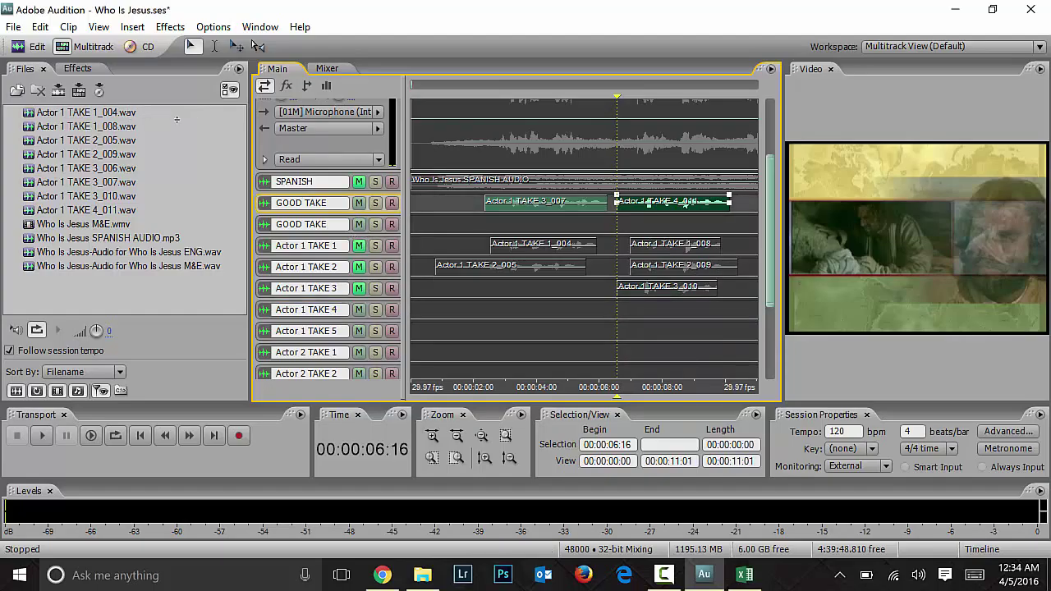
{"action": "left_click_drag", "start_coordinate": [600, 212], "coordinate": [599, 236]}
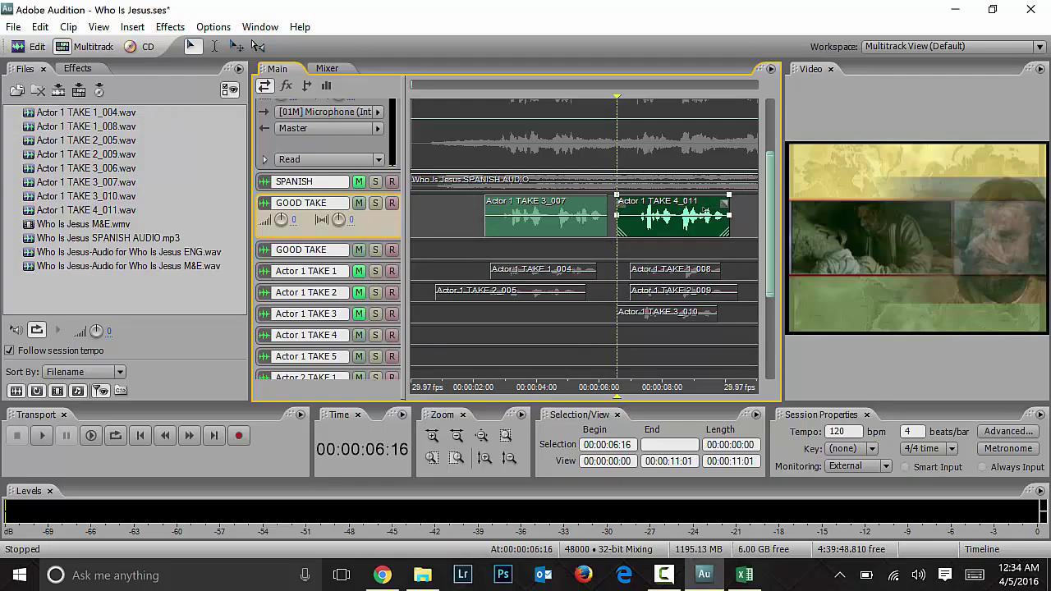
{"action": "right_click", "coordinate": [700, 212]}
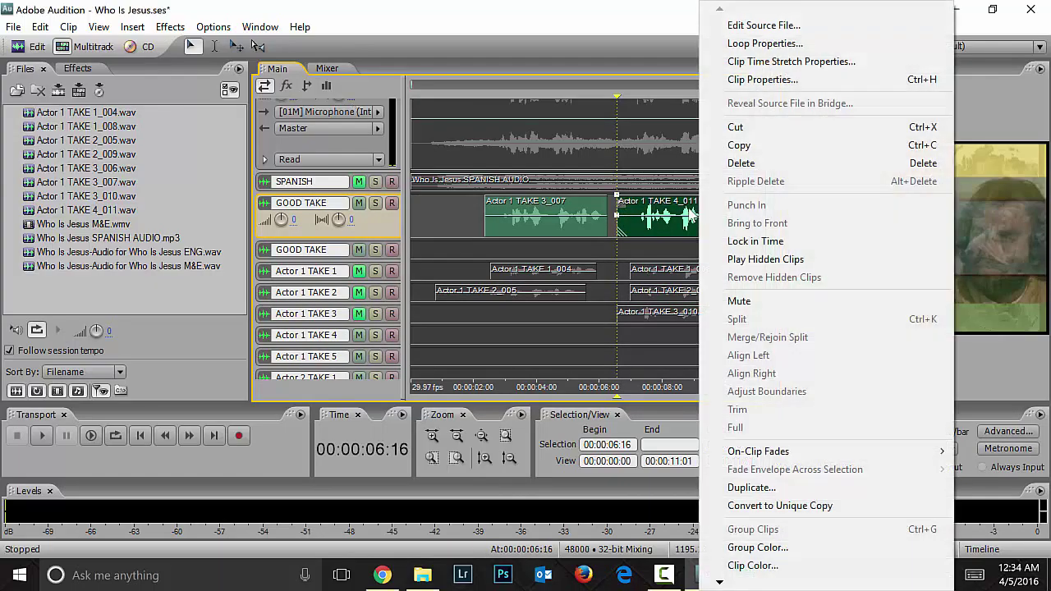
{"action": "left_click", "coordinate": [628, 258]}
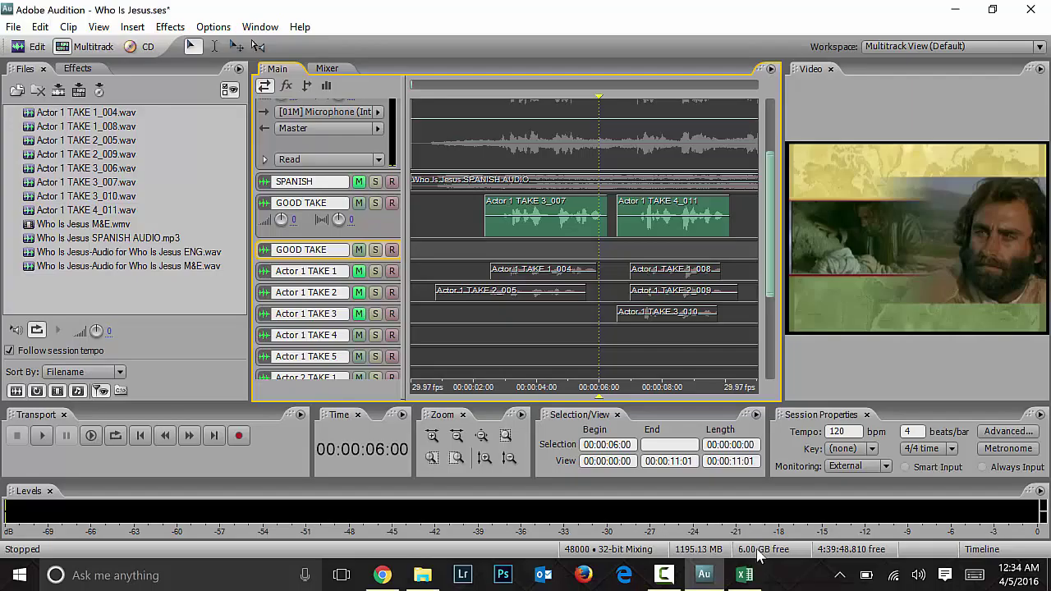
{"action": "left_click", "coordinate": [745, 574]}
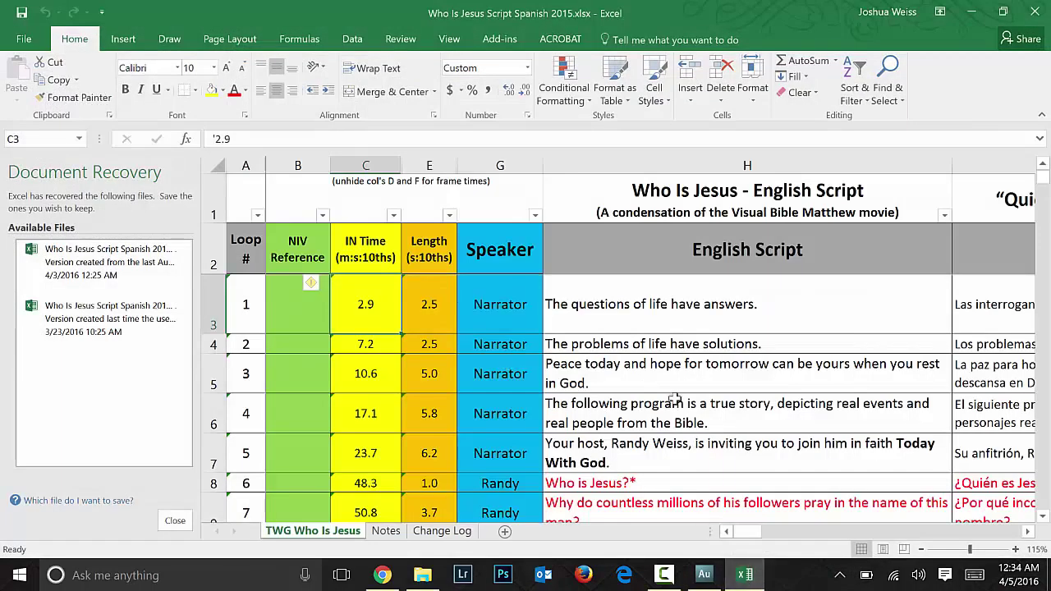
Step: Scroll the script sheet to the lines after loop 5, then minimize Excel
{"action": "scroll", "coordinate": [682, 405], "scroll_direction": "down", "scroll_amount": 2}
{"action": "scroll", "coordinate": [683, 405], "scroll_direction": "up", "scroll_amount": 1}
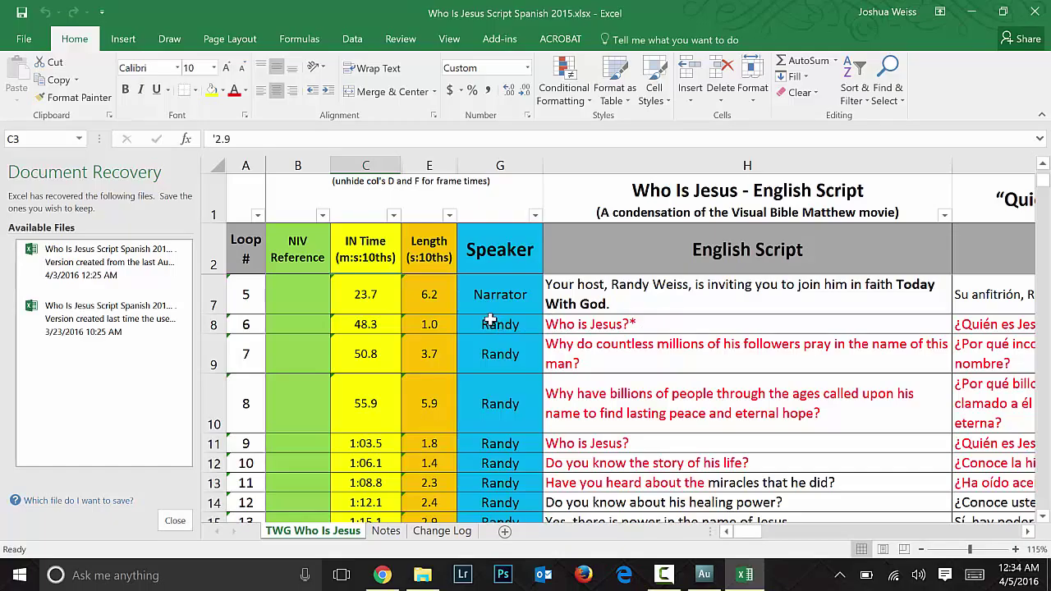
{"action": "left_click", "coordinate": [984, 7]}
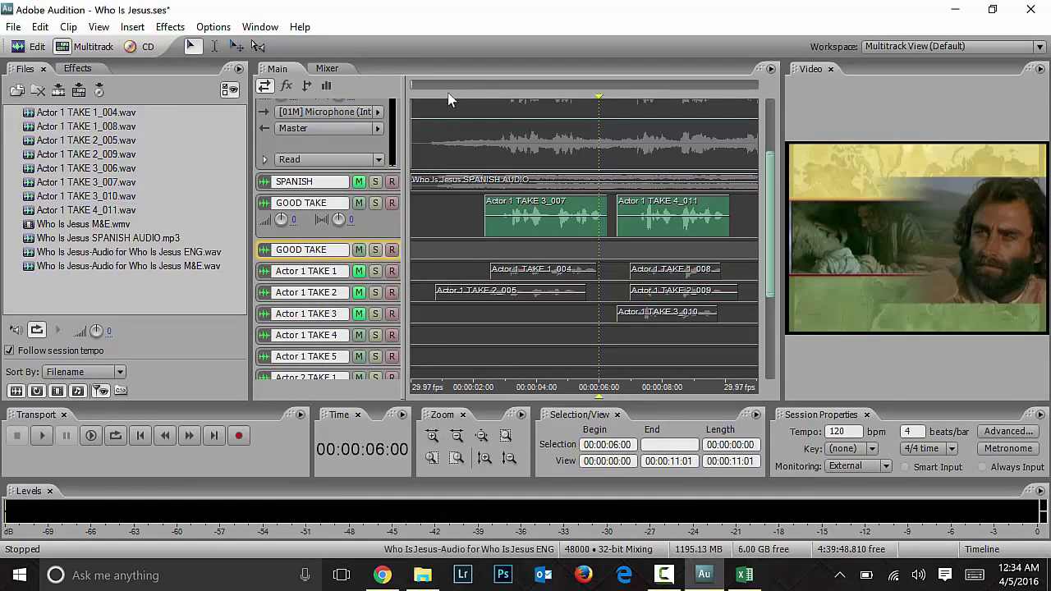
Step: Set the playhead to 00:00:09:08, mute GOOD TAKE and M&E, and unmute the English dialogue
{"action": "left_click", "coordinate": [703, 246]}
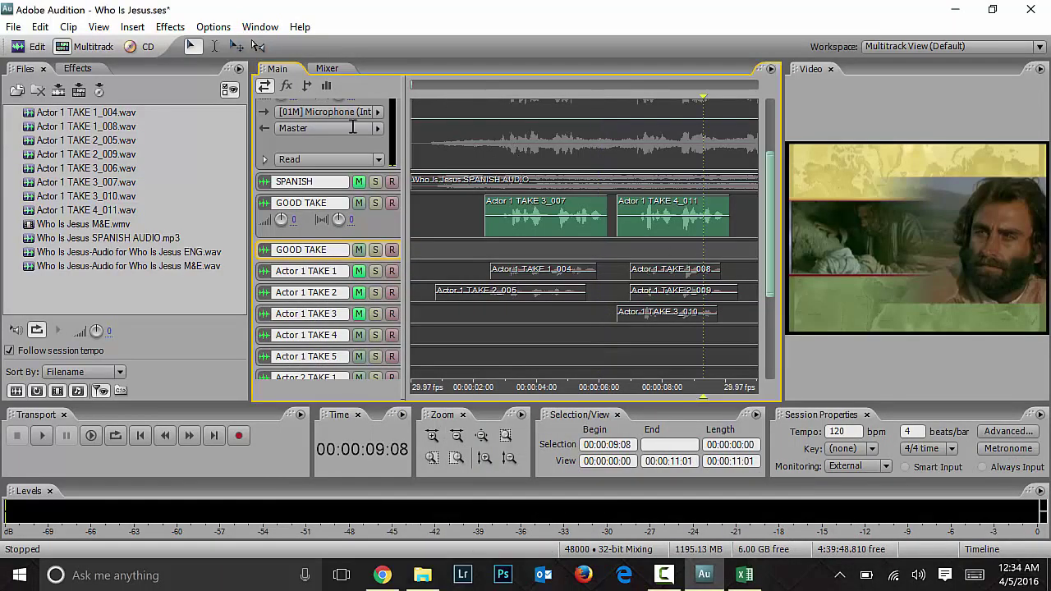
{"action": "left_click", "coordinate": [359, 204]}
{"action": "scroll", "coordinate": [772, 185], "scroll_direction": "up", "scroll_amount": 5}
{"action": "left_click", "coordinate": [360, 157]}
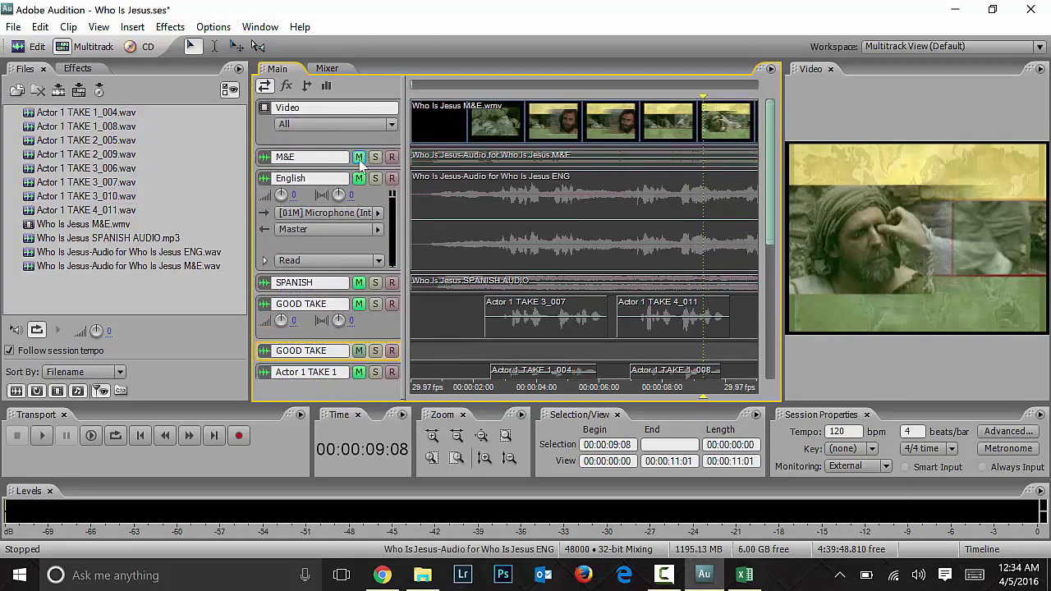
{"action": "left_click", "coordinate": [359, 178]}
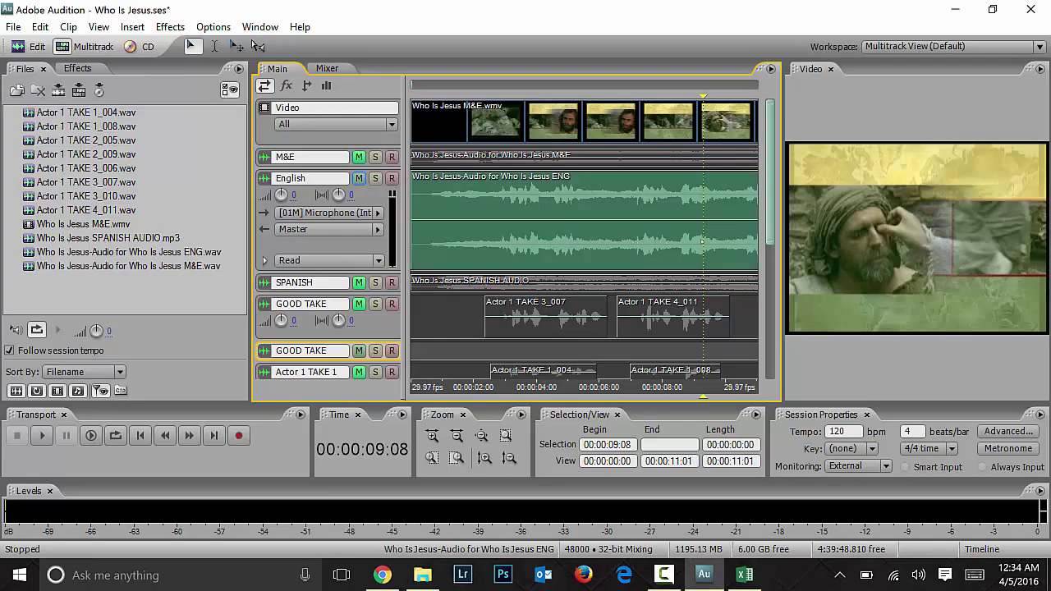
{"action": "scroll", "coordinate": [770, 203], "scroll_direction": "down", "scroll_amount": 3}
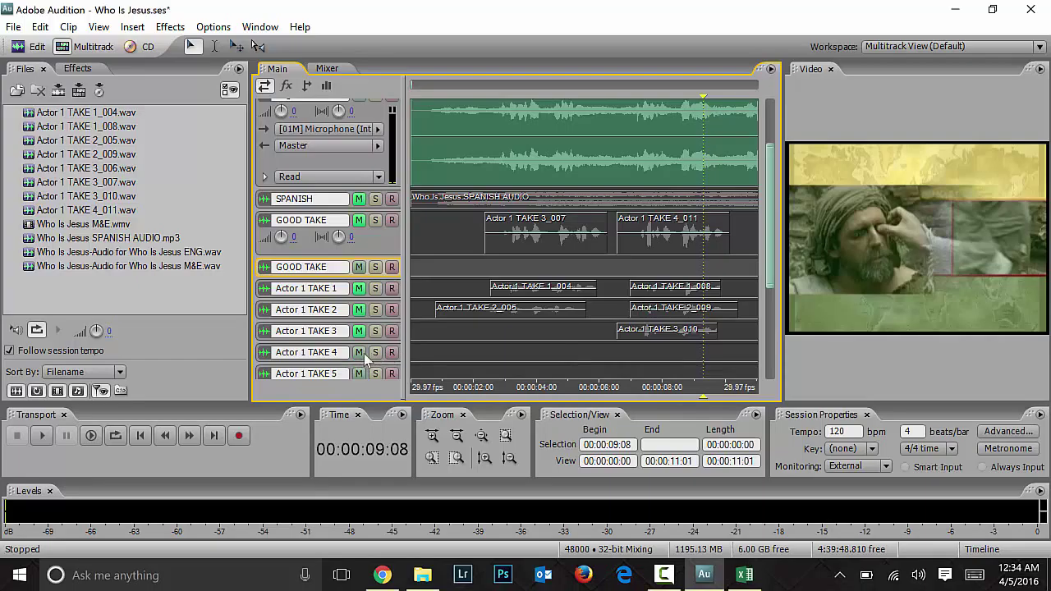
{"action": "scroll", "coordinate": [769, 246], "scroll_direction": "down", "scroll_amount": 2}
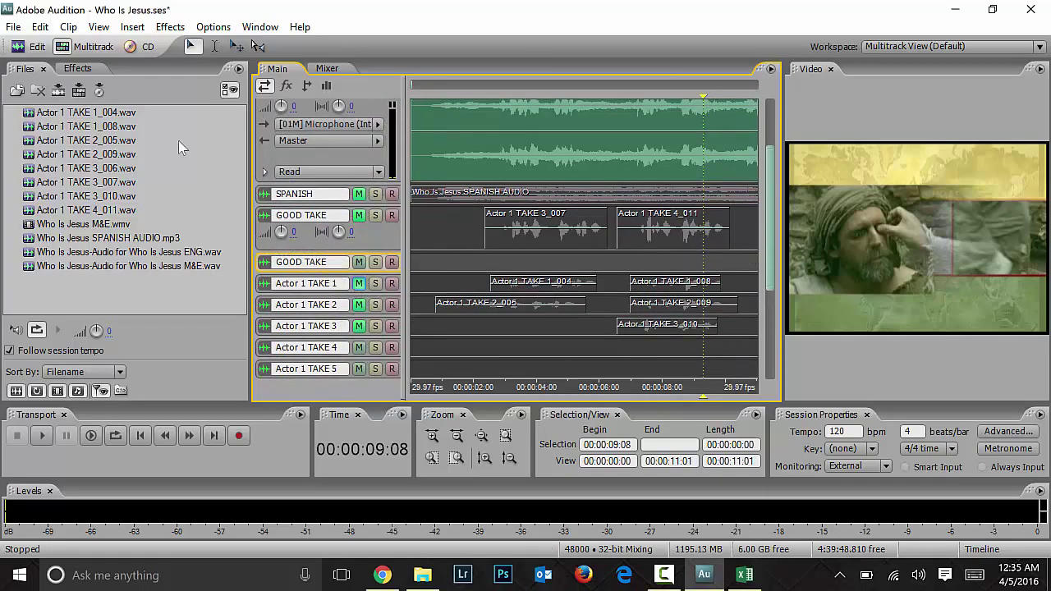
Step: Arm Actor 1 TAKE 1 for recording
{"action": "left_click", "coordinate": [361, 286]}
{"action": "left_click", "coordinate": [392, 283]}
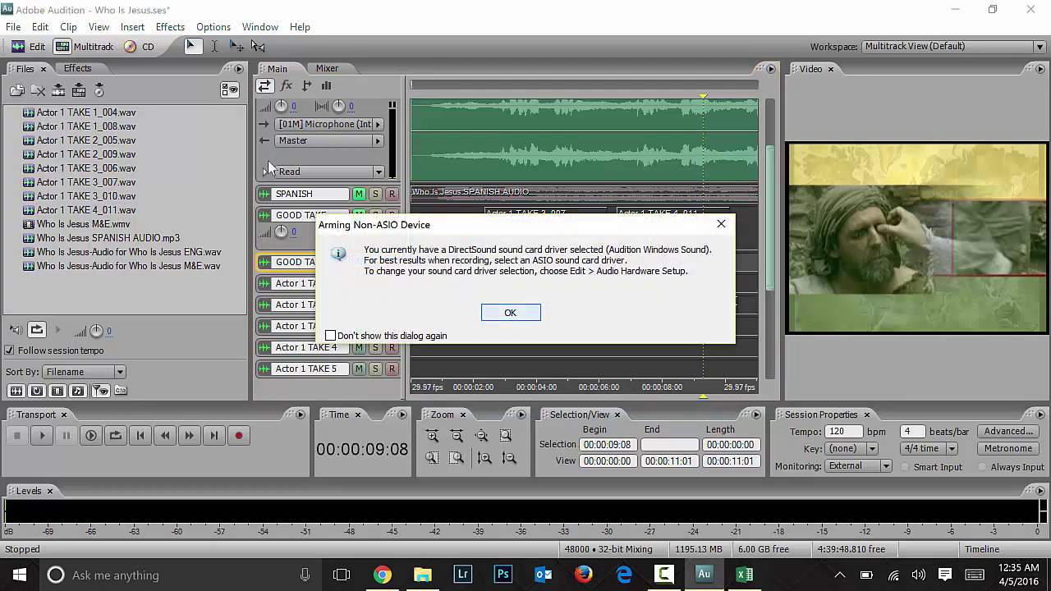
{"action": "left_click", "coordinate": [512, 312]}
{"action": "left_click", "coordinate": [536, 326]}
Step: Play the line from 00:00:09:22, rewind to about 00:00:10:21, and bring up the Excel script
{"action": "left_click", "coordinate": [717, 262]}
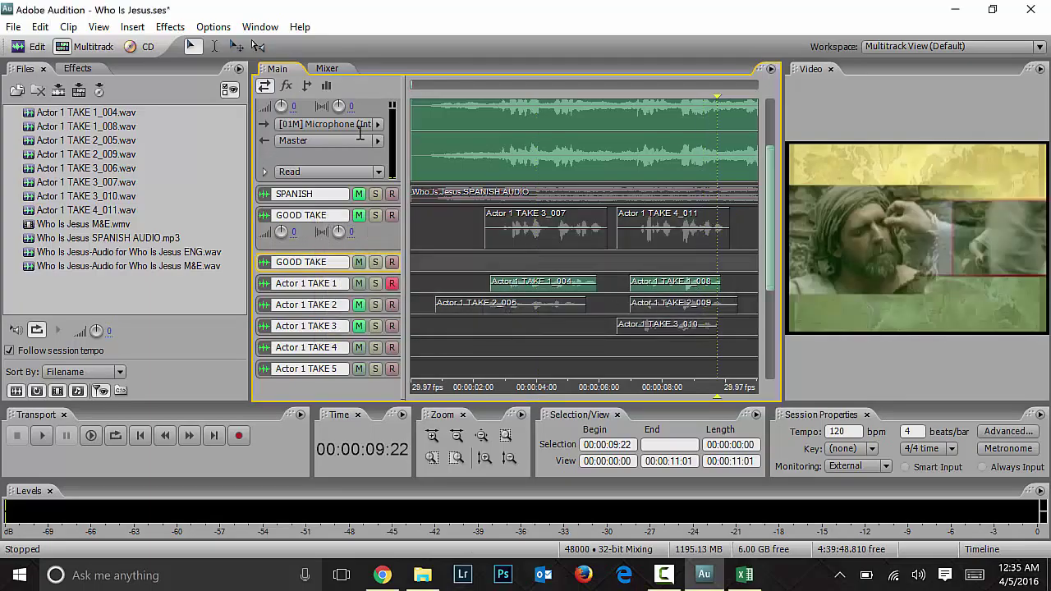
{"action": "key", "text": "space"}
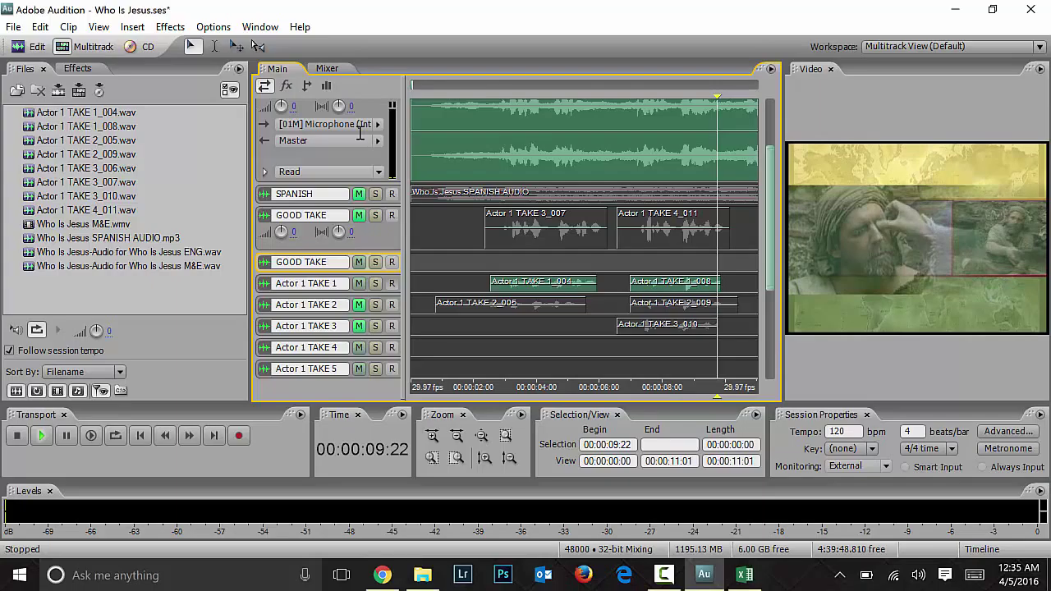
{"action": "key", "text": "space"}
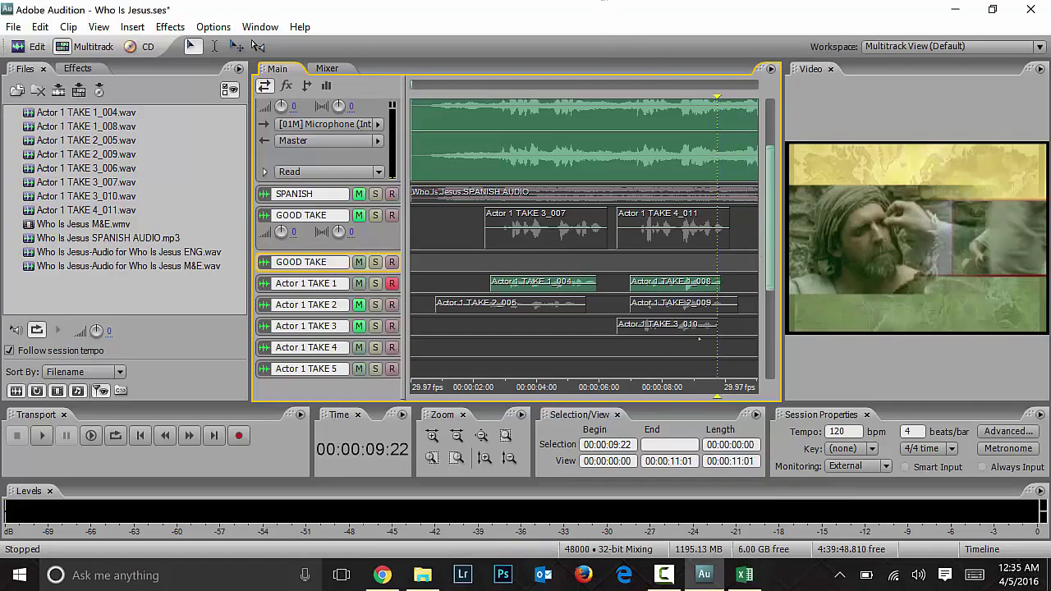
{"action": "key", "text": "alt+Right"}
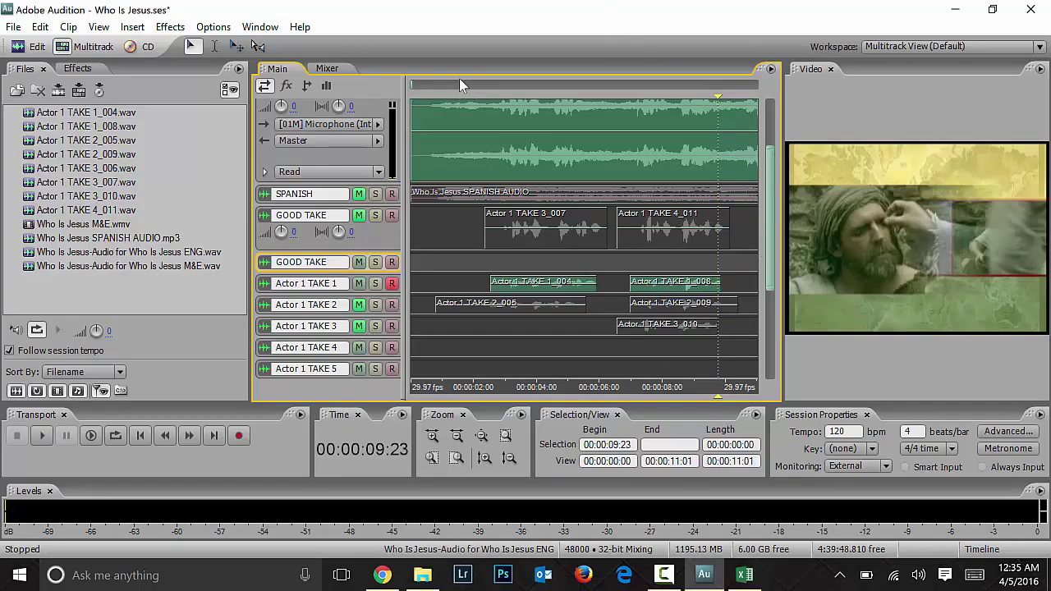
{"action": "key", "text": "alt+Left"}
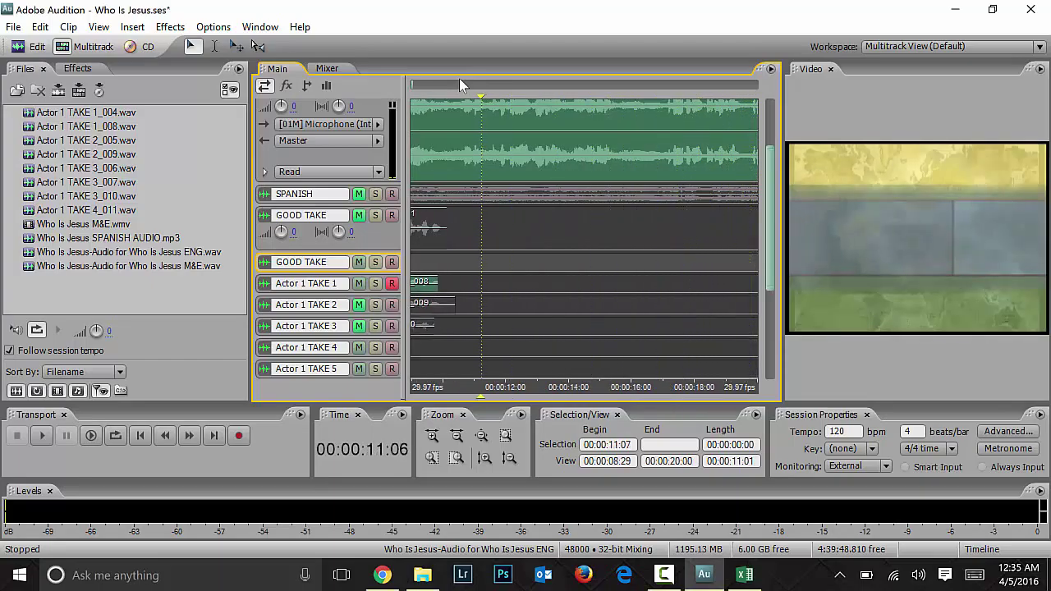
{"action": "key", "text": "alt+Left"}
{"action": "key", "text": "alt+Left"}
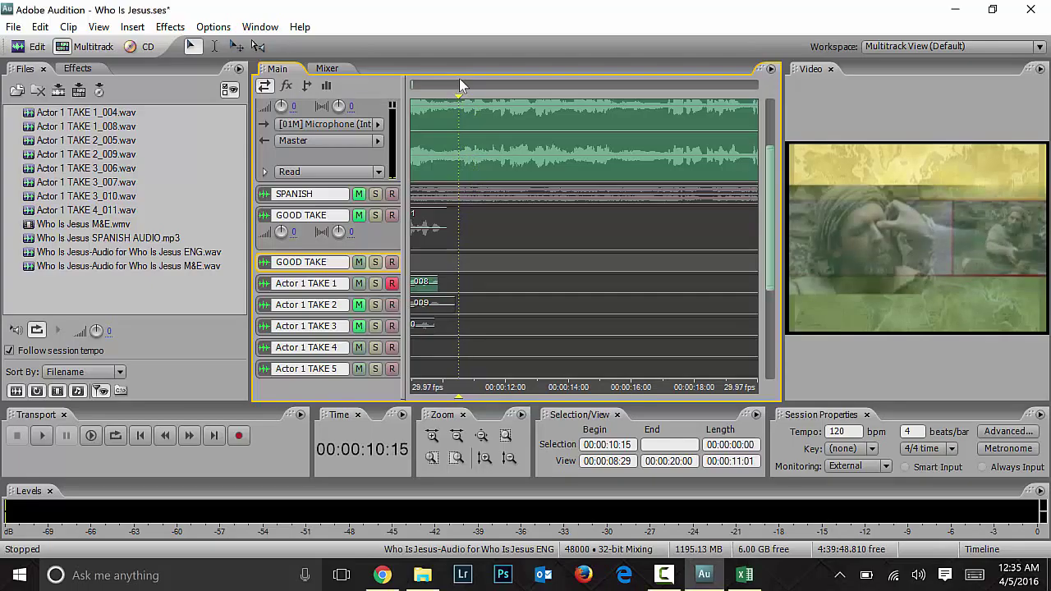
{"action": "left_click", "coordinate": [745, 575]}
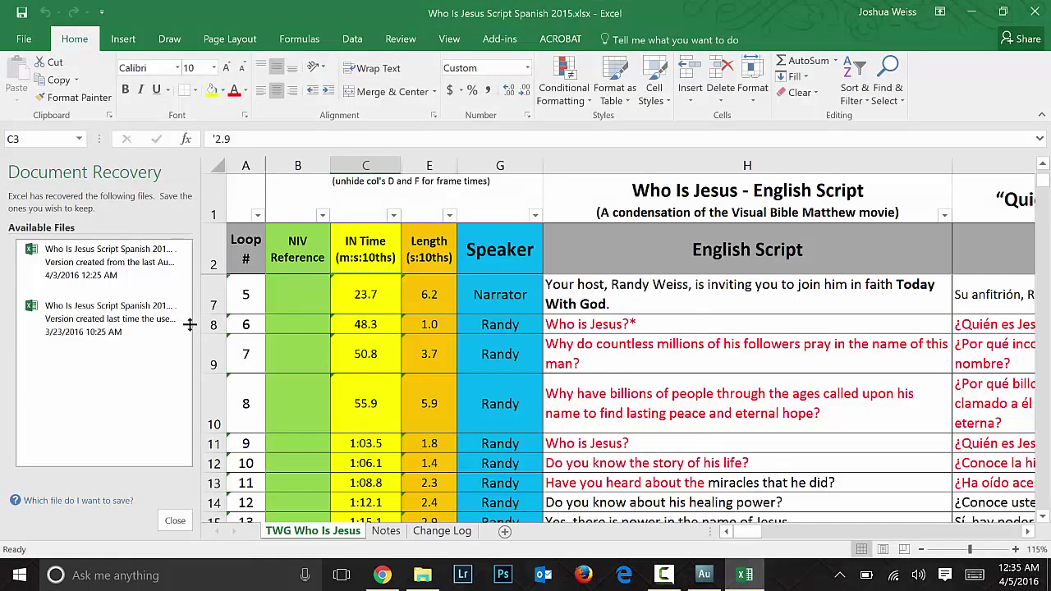
Step: Scroll the script up to the opening loop lines (rows 3–6) and minimize Excel
{"action": "scroll", "coordinate": [626, 421], "scroll_direction": "up", "scroll_amount": 2}
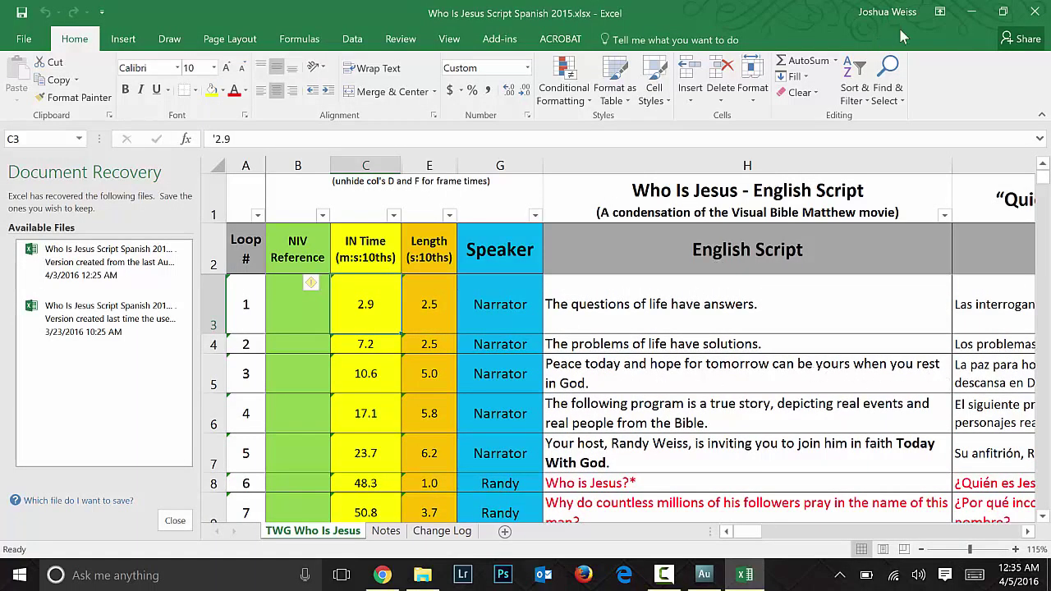
{"action": "left_click", "coordinate": [971, 11]}
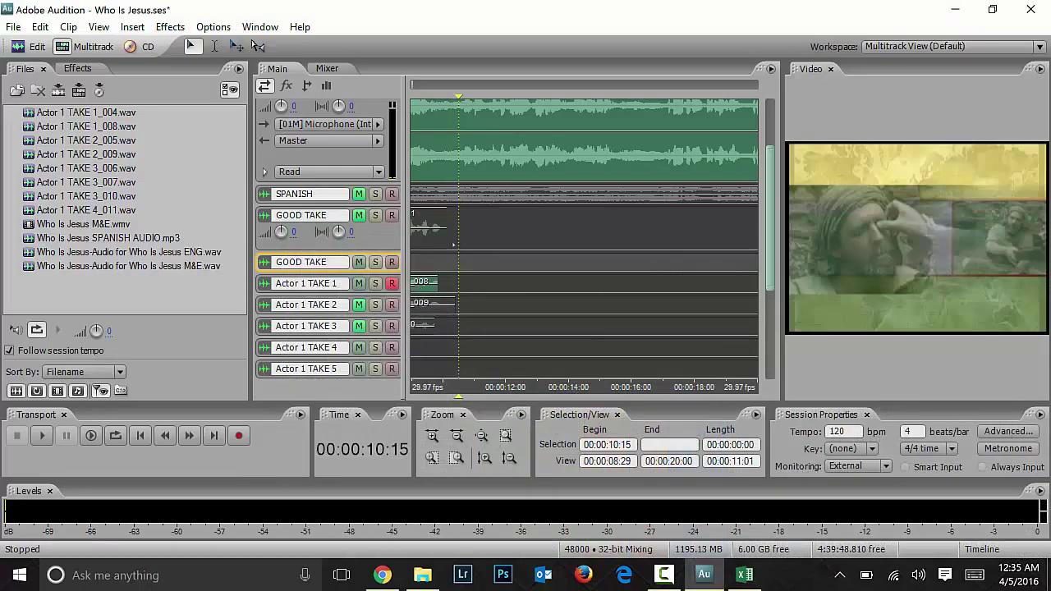
Step: Record a take of the line on Actor 1 TAKE 1 starting at 00:00:10:03
{"action": "left_click", "coordinate": [448, 261]}
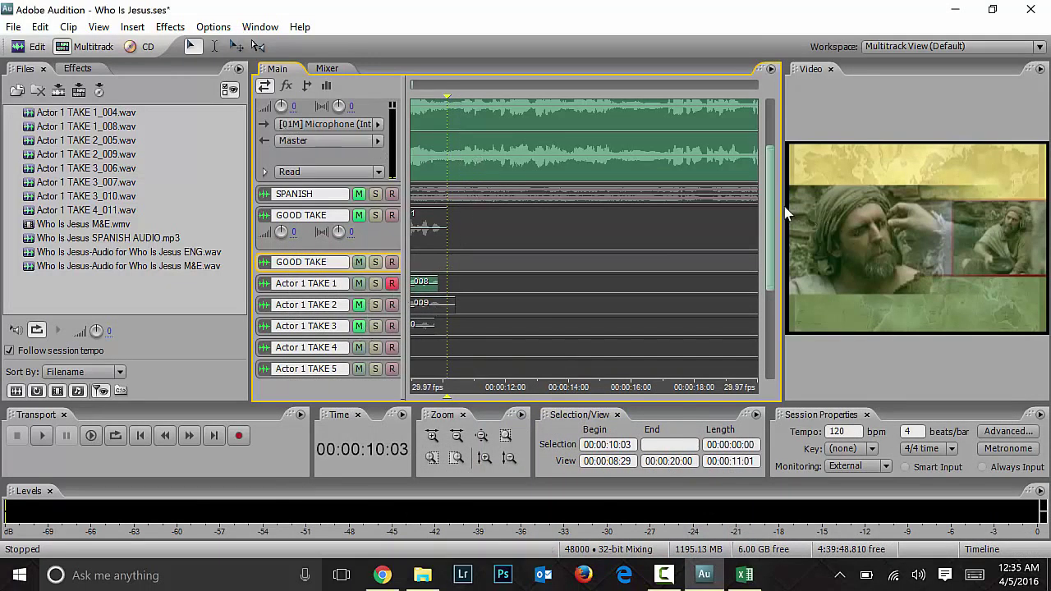
{"action": "scroll", "coordinate": [770, 204], "scroll_direction": "up", "scroll_amount": 3}
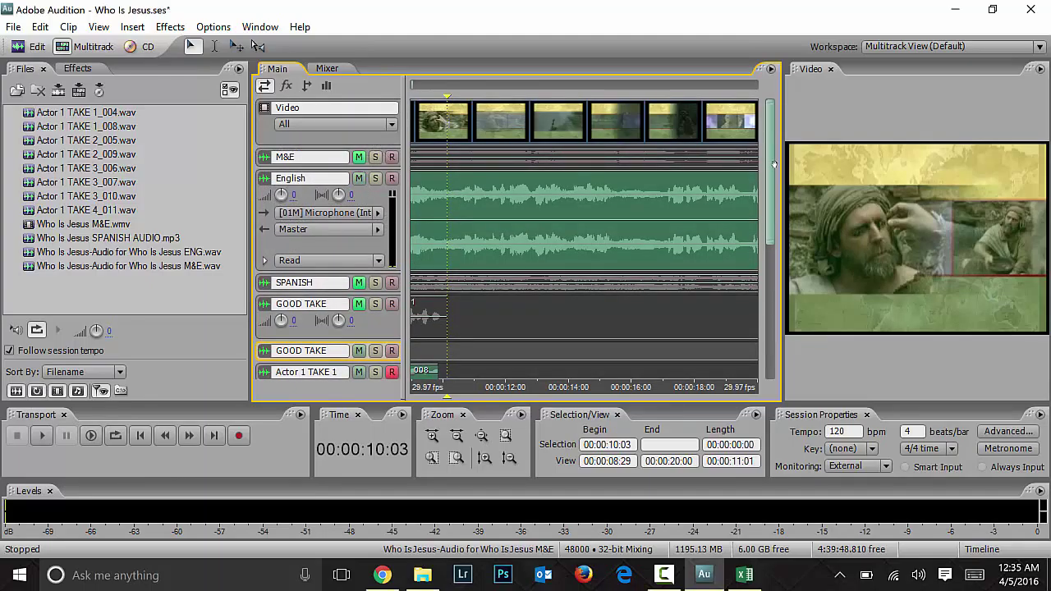
{"action": "scroll", "coordinate": [774, 194], "scroll_direction": "down", "scroll_amount": 2}
{"action": "scroll", "coordinate": [774, 194], "scroll_direction": "down", "scroll_amount": 4}
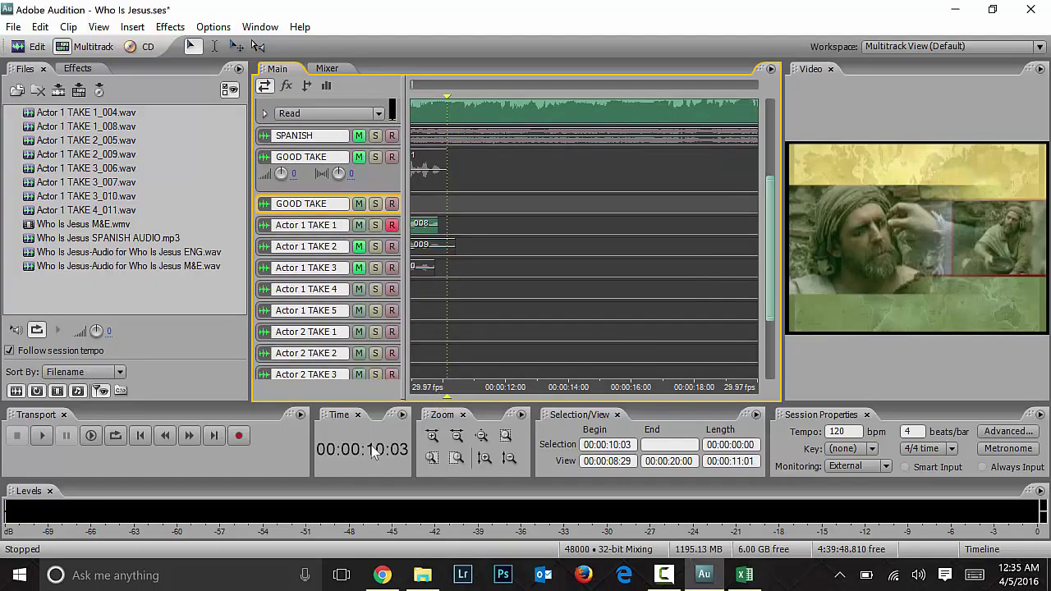
{"action": "left_click", "coordinate": [240, 436]}
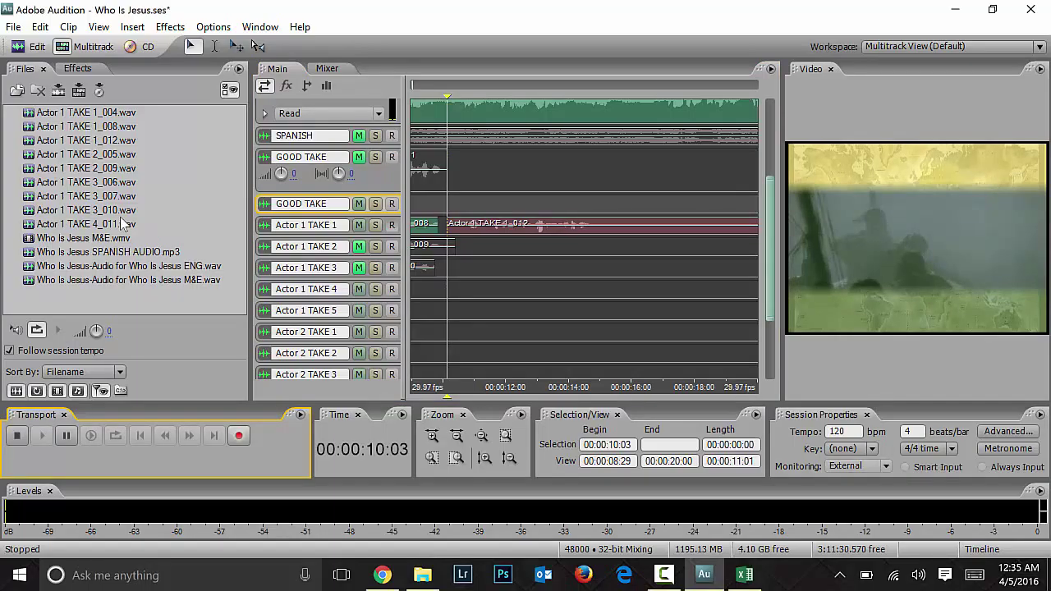
{"action": "key", "text": "space"}
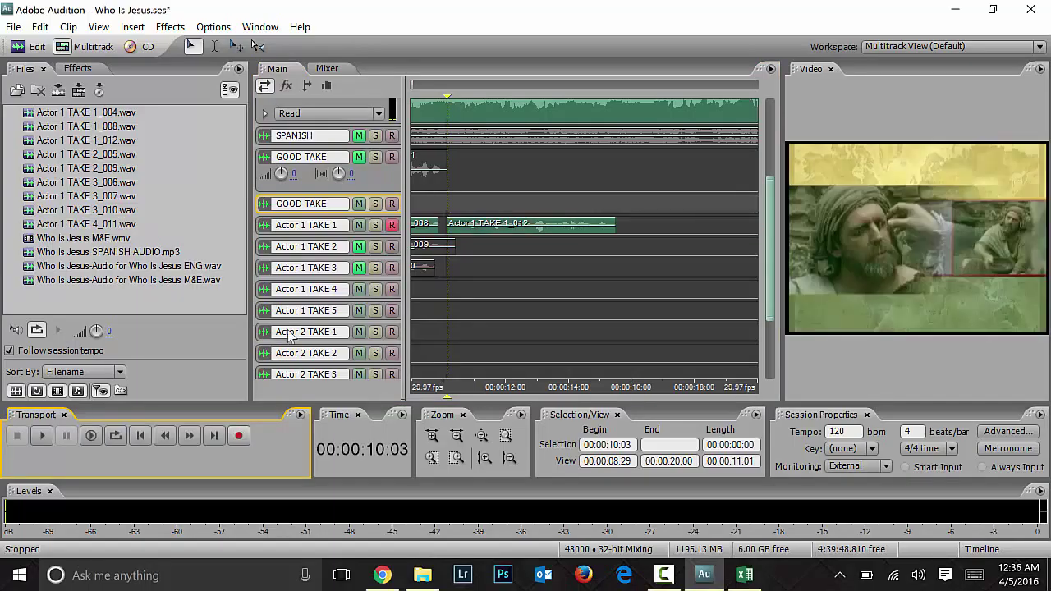
Step: Move the record arm from TAKE 1 to Actor 1 TAKE 2 and record a second take
{"action": "left_click", "coordinate": [393, 247]}
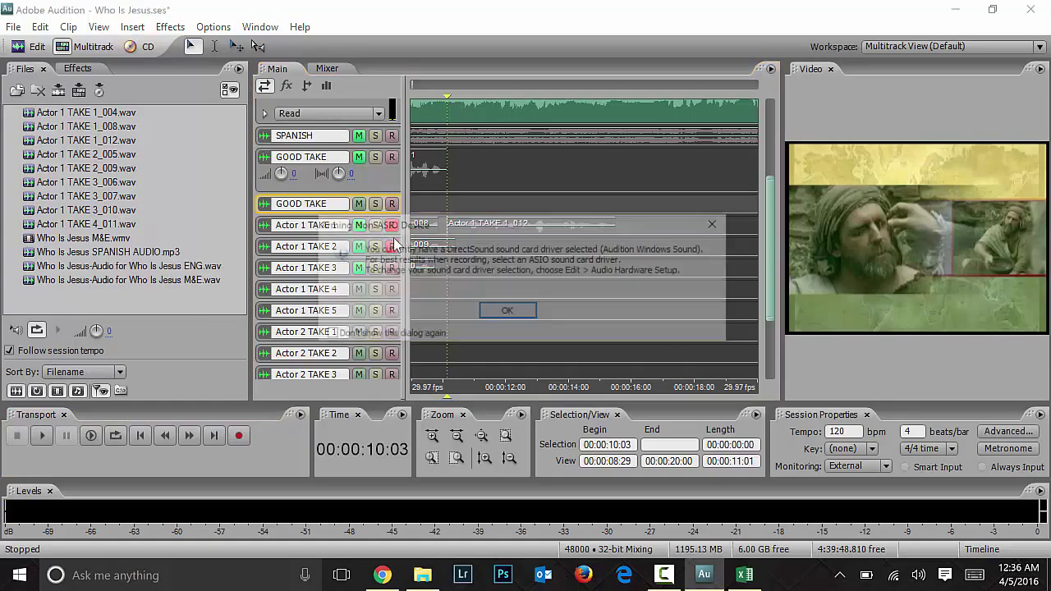
{"action": "left_click", "coordinate": [506, 311]}
{"action": "left_click", "coordinate": [393, 225]}
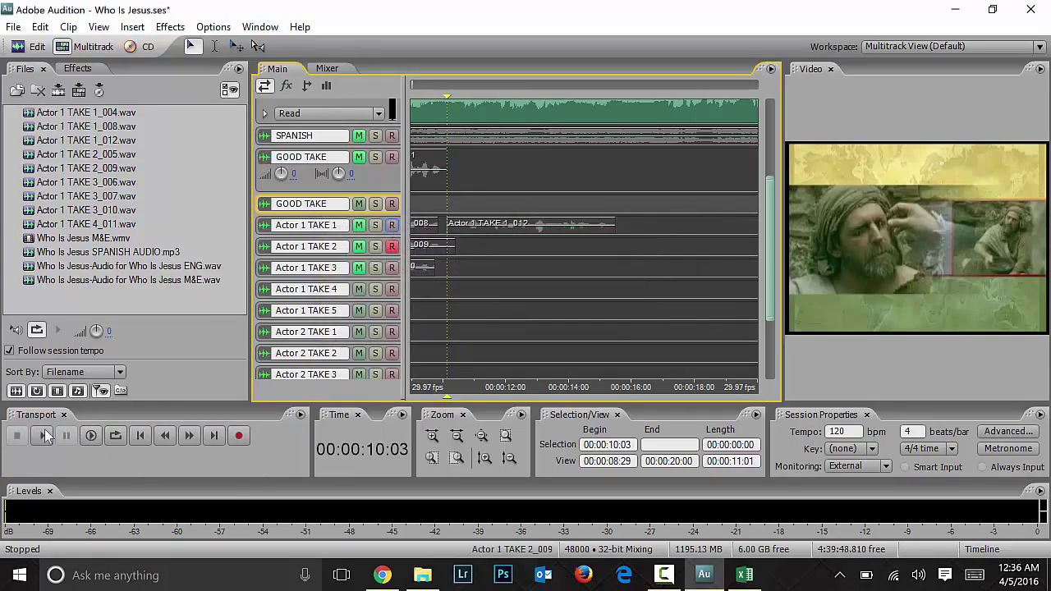
{"action": "left_click", "coordinate": [239, 436]}
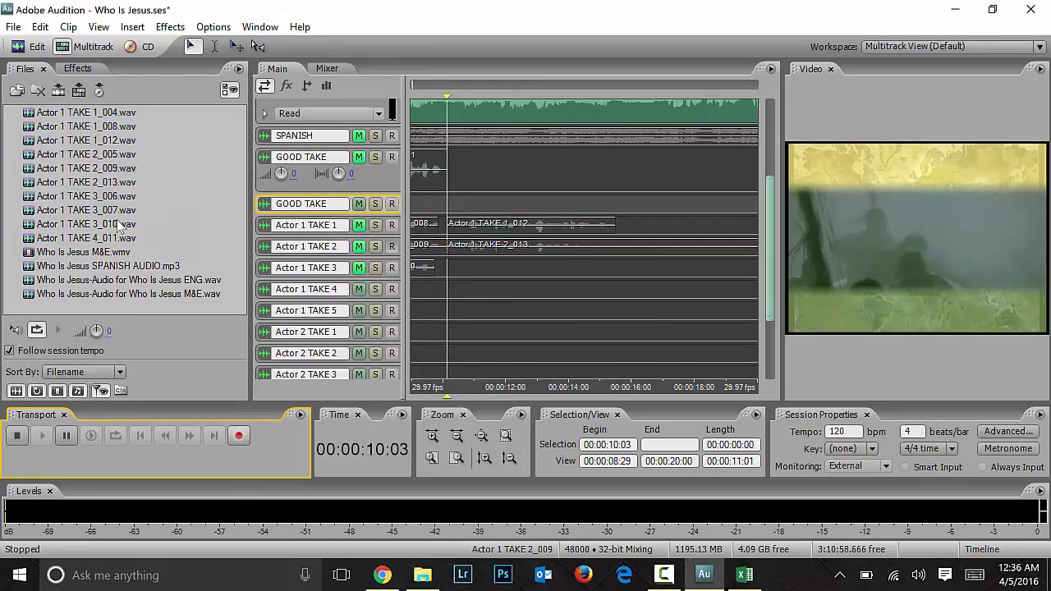
{"action": "key", "text": "space"}
{"action": "left_click", "coordinate": [393, 248]}
{"action": "left_click_drag", "start_coordinate": [765, 271], "coordinate": [763, 177]}
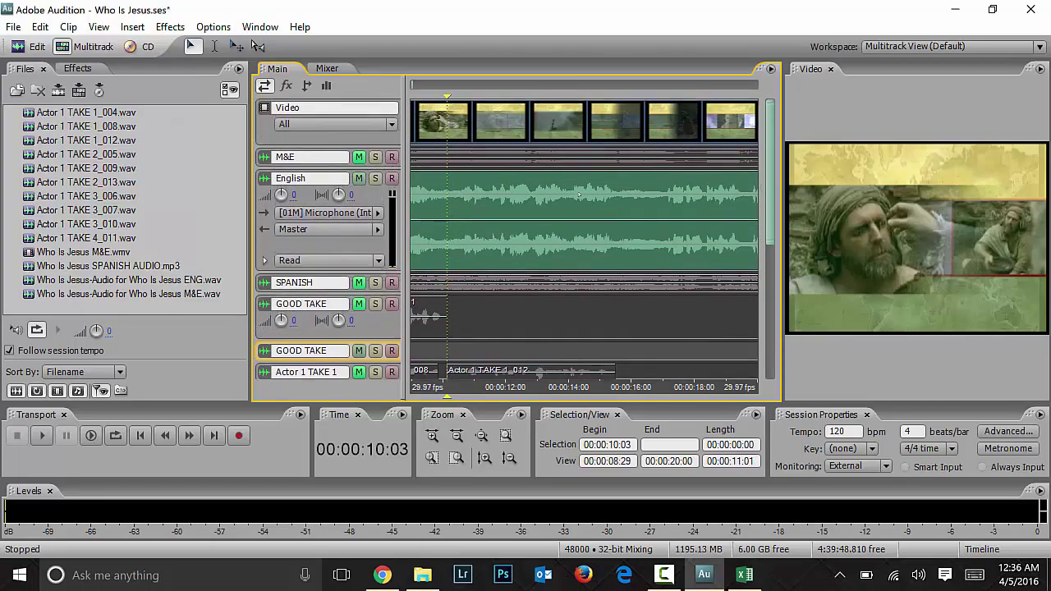
Step: Mute the English dialogue, unmute M&E, and play back the new take
{"action": "left_click", "coordinate": [359, 178]}
{"action": "left_click", "coordinate": [359, 157]}
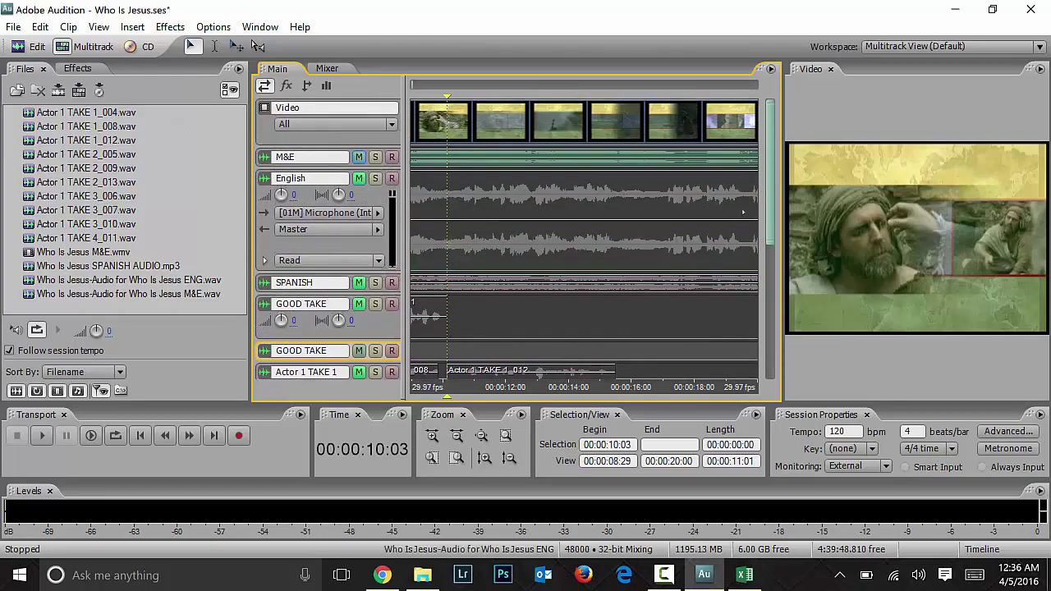
{"action": "scroll", "coordinate": [772, 208], "scroll_direction": "down", "scroll_amount": 3}
{"action": "key", "text": "space"}
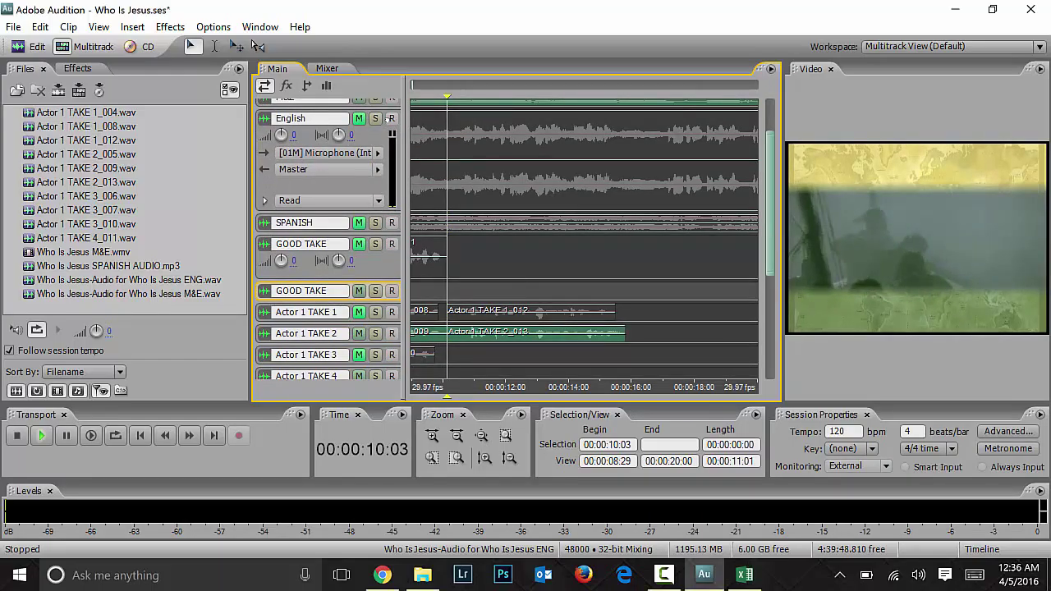
{"action": "key", "text": "space"}
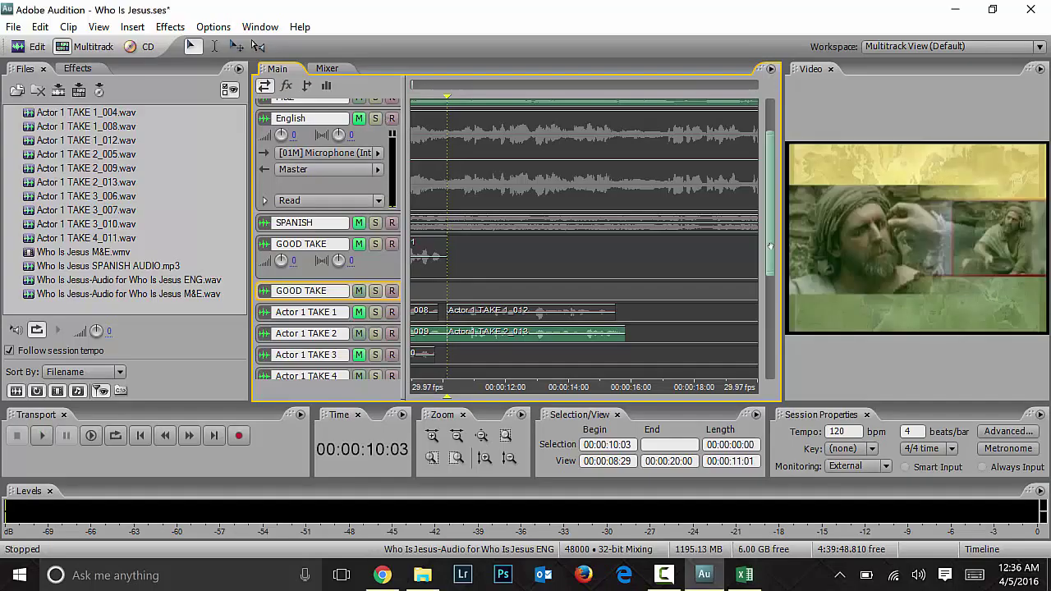
Step: Move Actor 1 TAKE 2_013 onto the GOOD TAKE track
{"action": "left_click", "coordinate": [361, 250]}
{"action": "left_click_drag", "start_coordinate": [503, 337], "coordinate": [509, 270]}
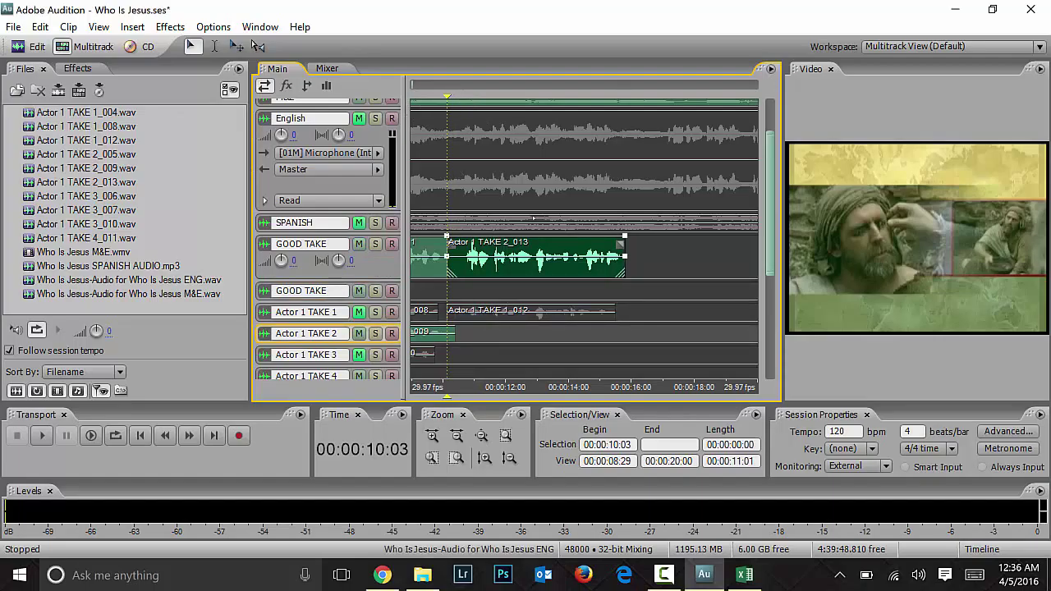
{"action": "left_click", "coordinate": [637, 305]}
Step: Mute M&E and play the session from 00:00:15:09 to review the line against the video
{"action": "left_click", "coordinate": [609, 297]}
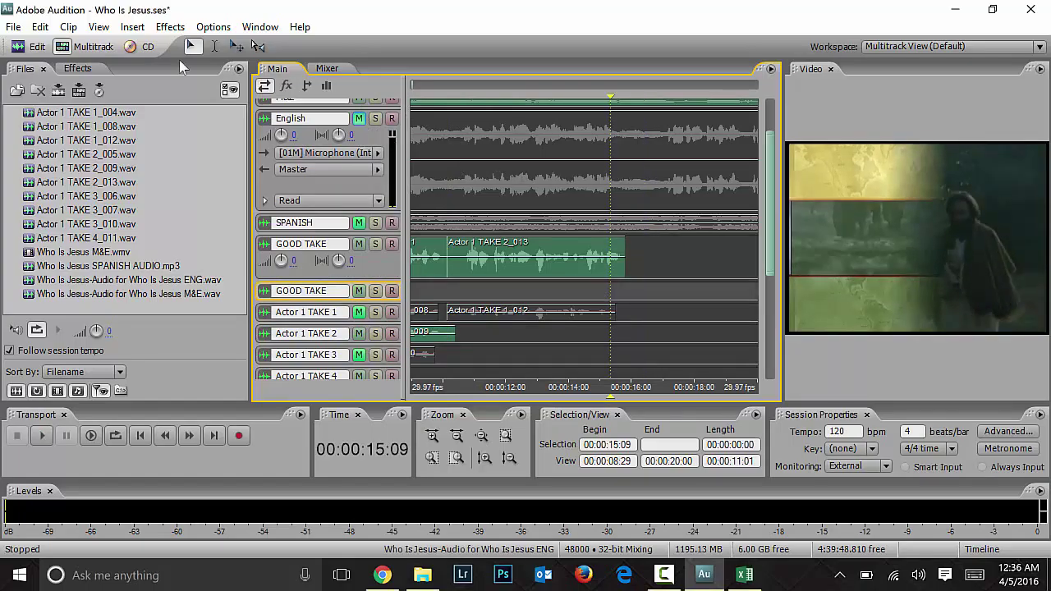
{"action": "left_click", "coordinate": [358, 109]}
{"action": "left_click", "coordinate": [359, 99]}
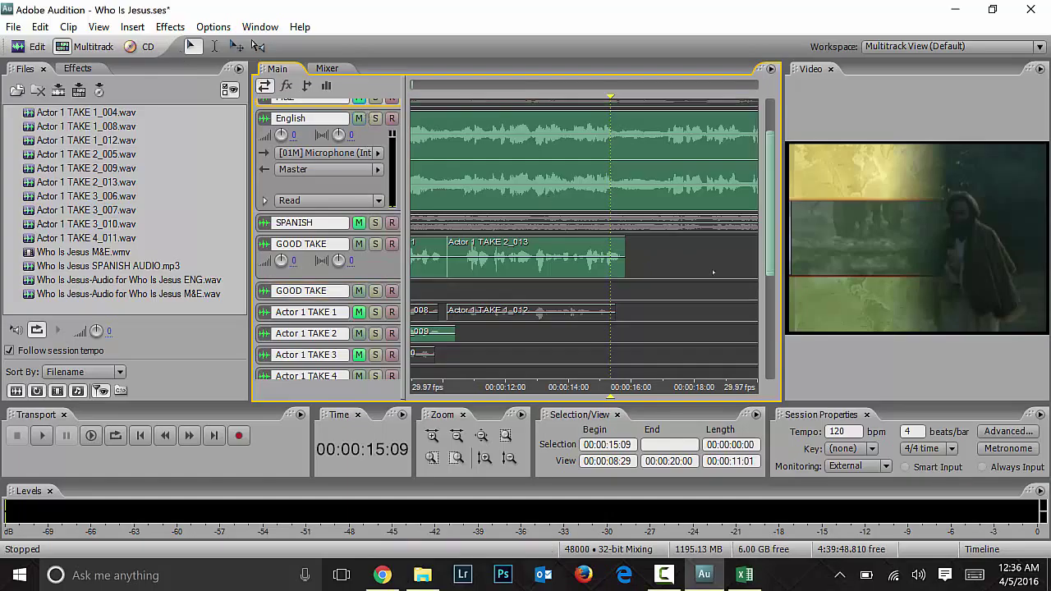
{"action": "scroll", "coordinate": [385, 93], "scroll_direction": "up", "scroll_amount": 3}
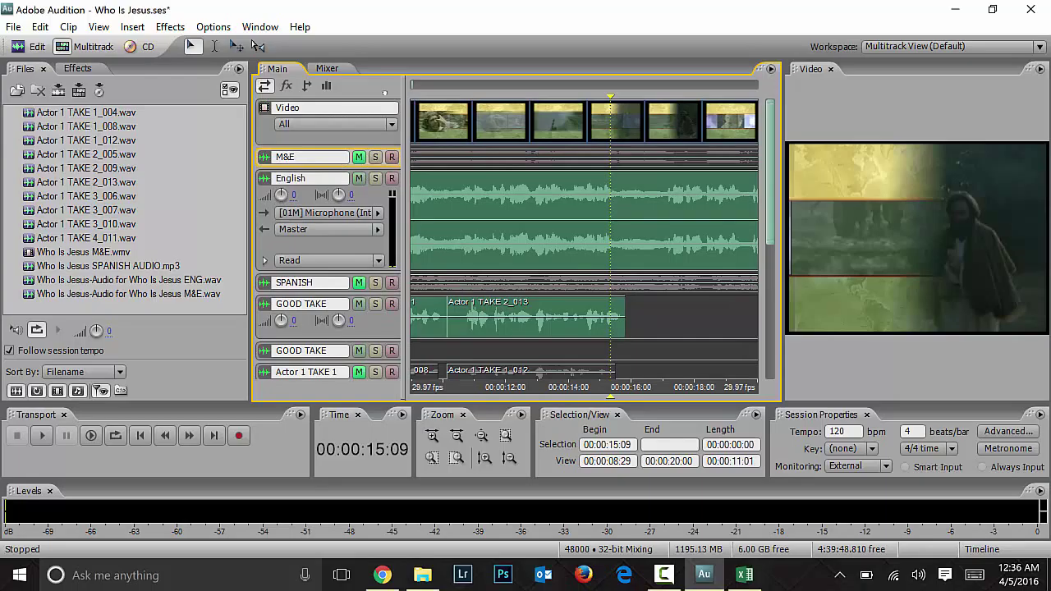
{"action": "key", "text": "space"}
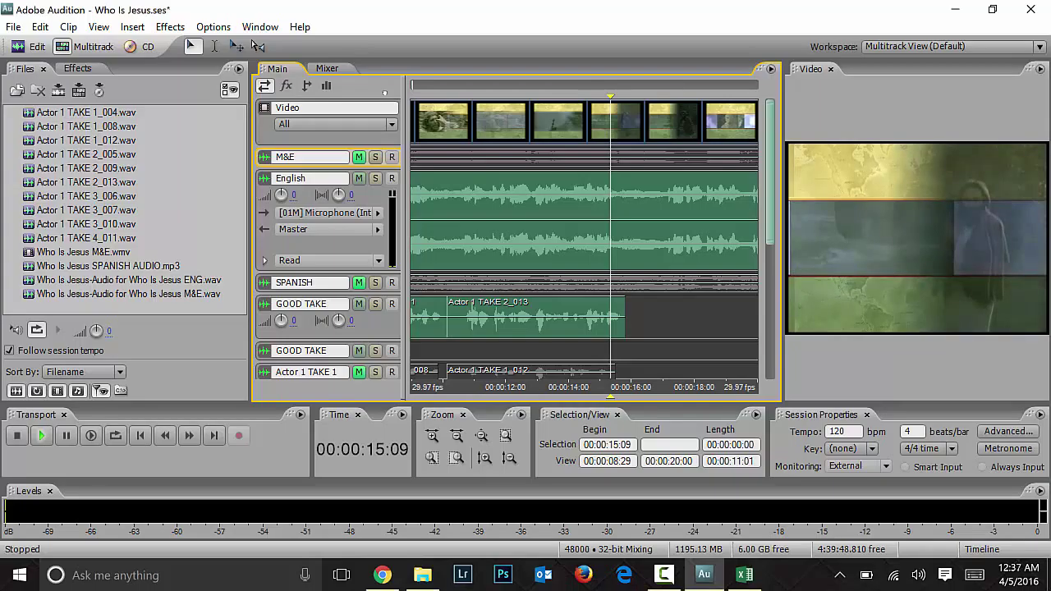
{"action": "key", "text": "space"}
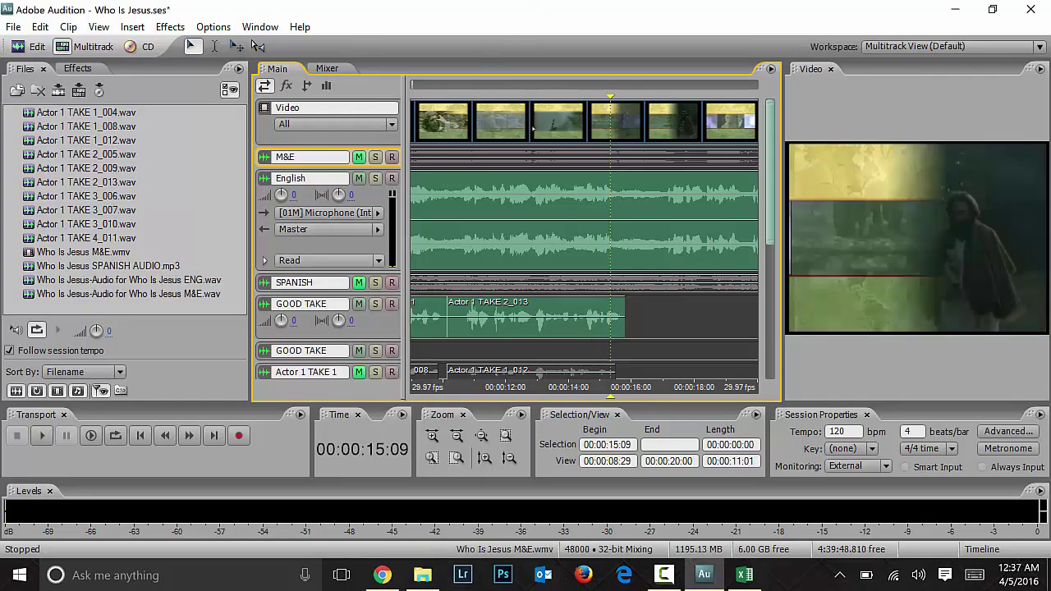
{"action": "key", "text": "space"}
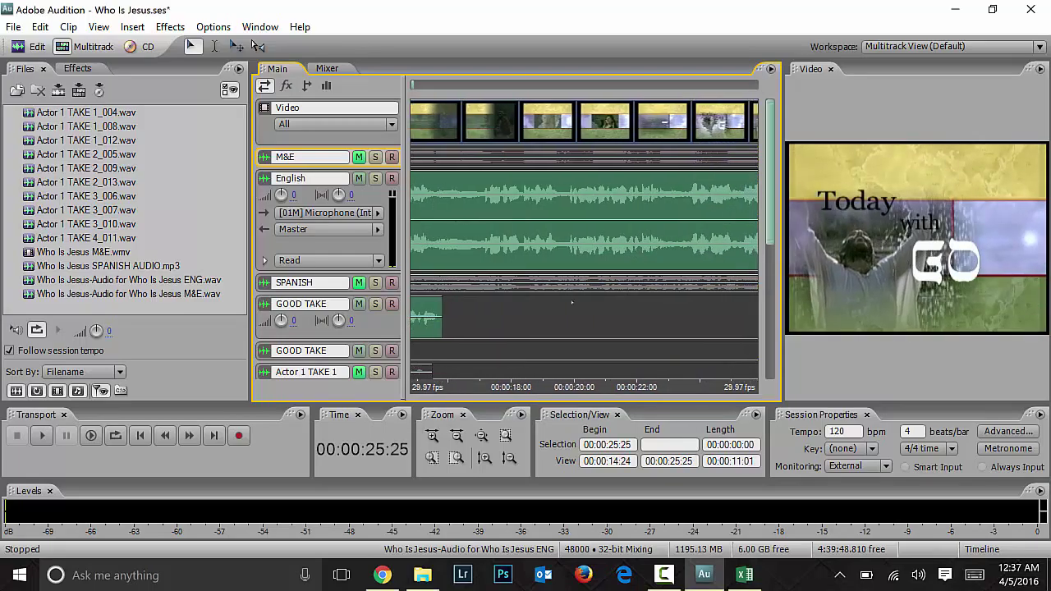
Step: Read loop 4's English and Spanish lines in cells H6–J6 of the Excel script, then minimize it
{"action": "left_click", "coordinate": [745, 575]}
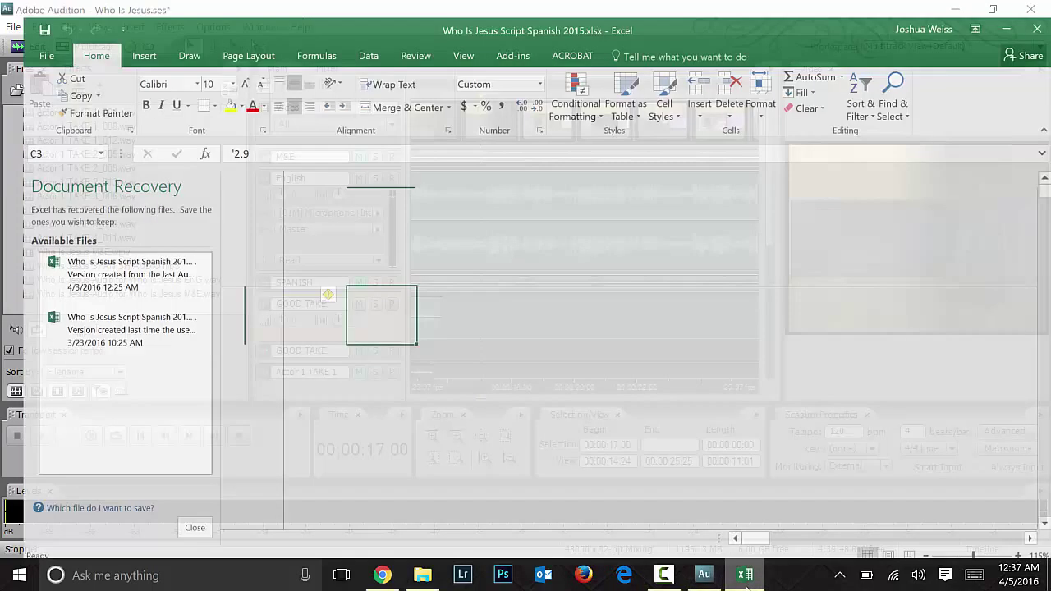
{"action": "left_click", "coordinate": [615, 415]}
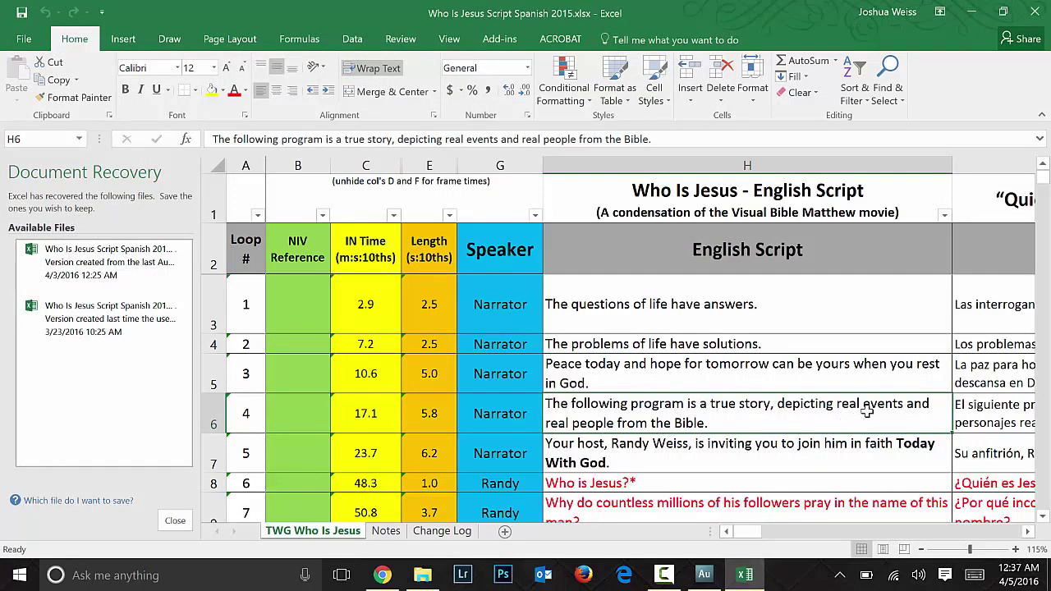
{"action": "key", "text": "Tab"}
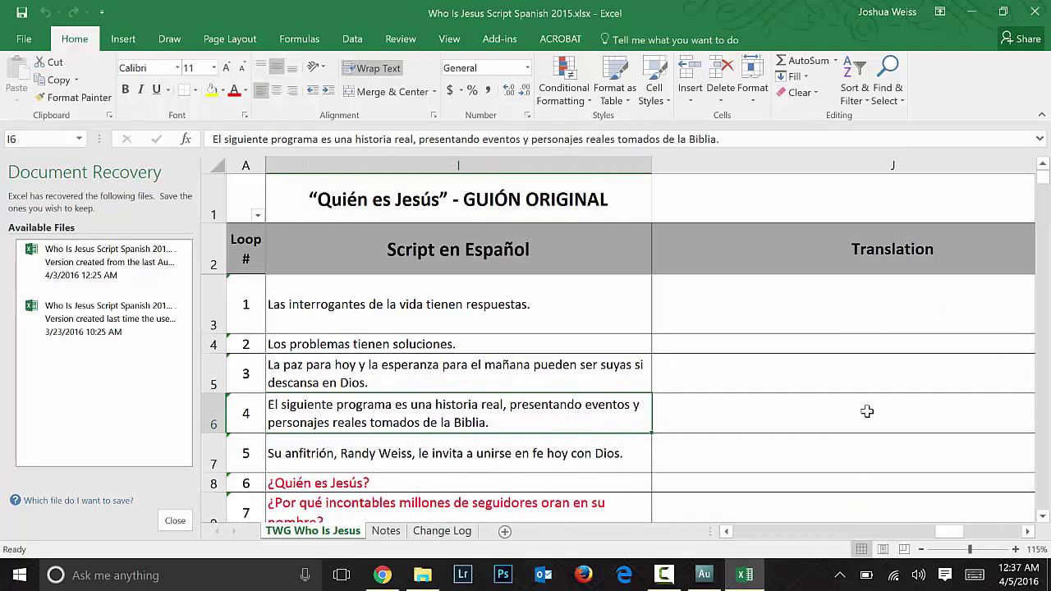
{"action": "key", "text": "Tab"}
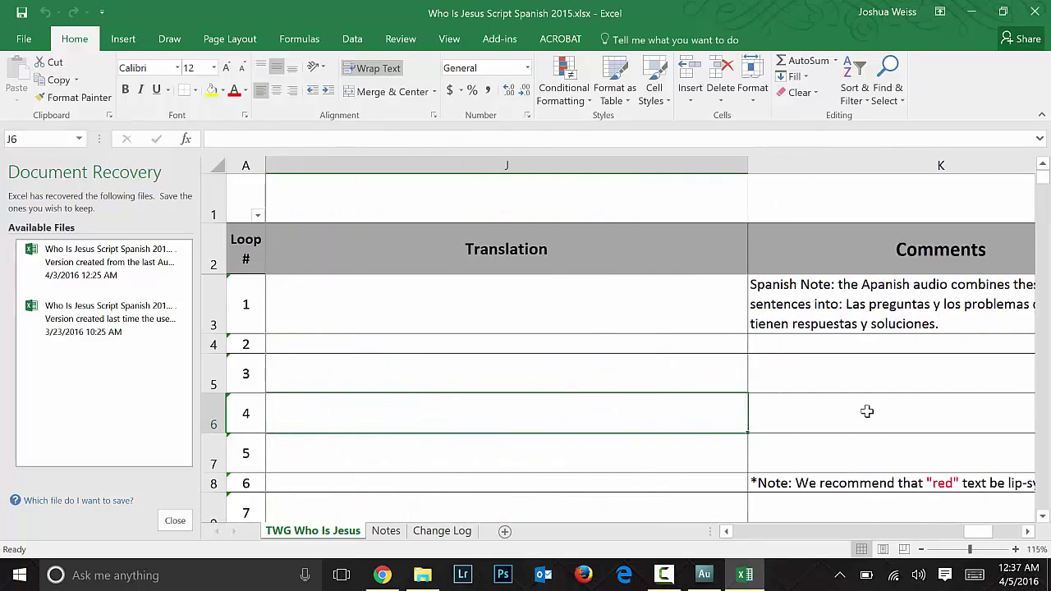
{"action": "key", "text": "shift+Tab"}
{"action": "key", "text": "shift+Tab"}
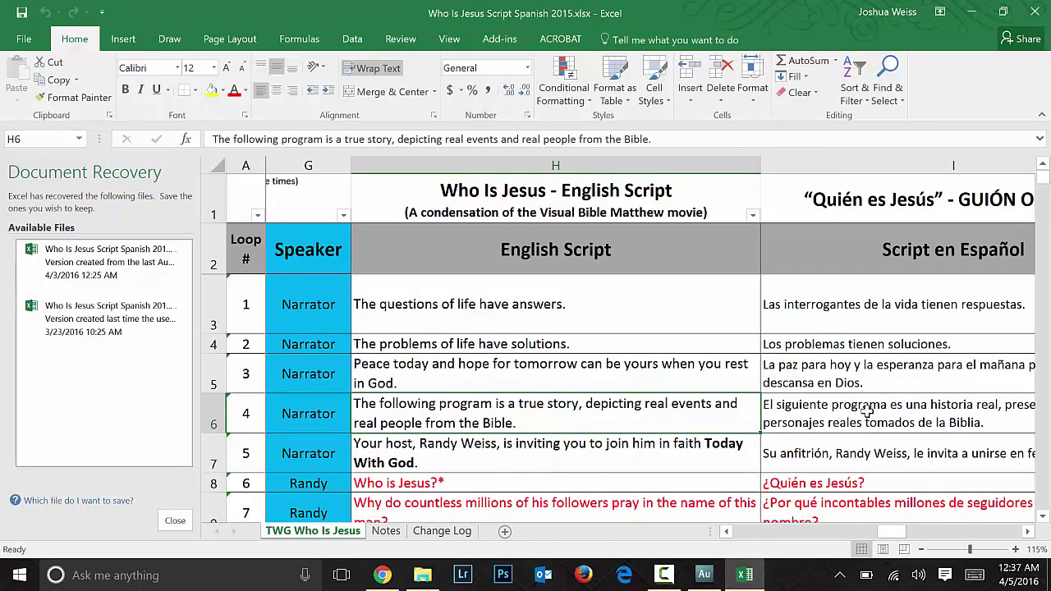
{"action": "left_click", "coordinate": [972, 11]}
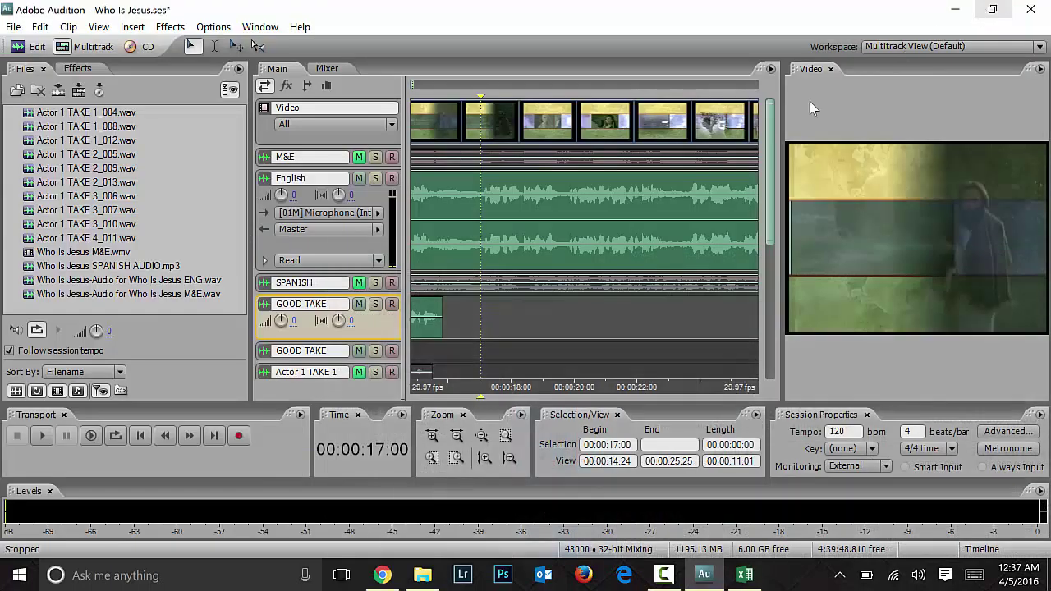
Step: Arm Actor 1 TAKE 1, acknowledge the ASIO warning, and preview the cue from 00:00:16:08
{"action": "left_click", "coordinate": [465, 320]}
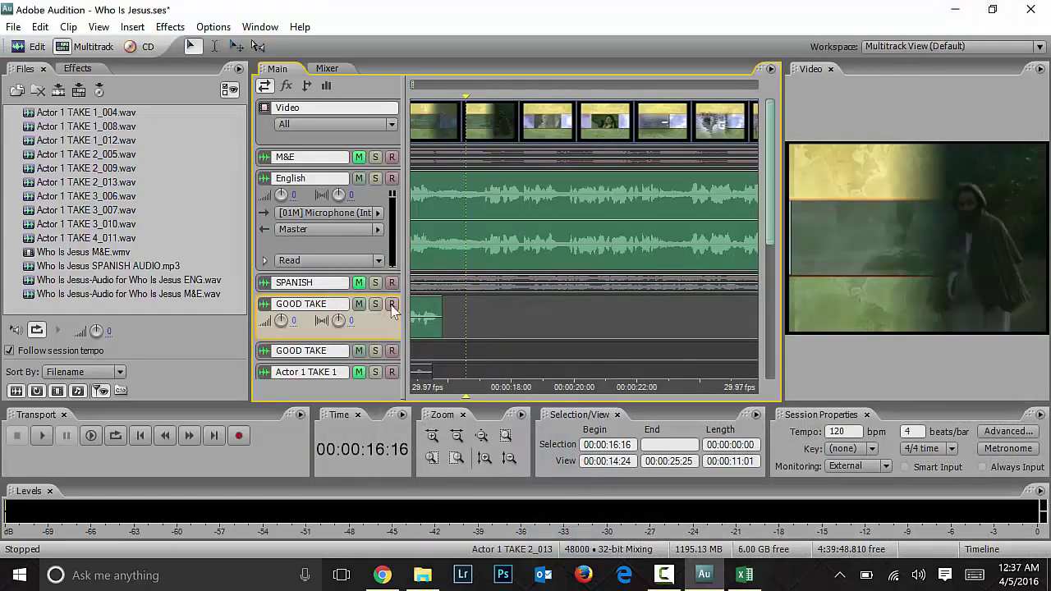
{"action": "scroll", "coordinate": [771, 244], "scroll_direction": "down", "scroll_amount": 1}
{"action": "scroll", "coordinate": [772, 244], "scroll_direction": "down", "scroll_amount": 2}
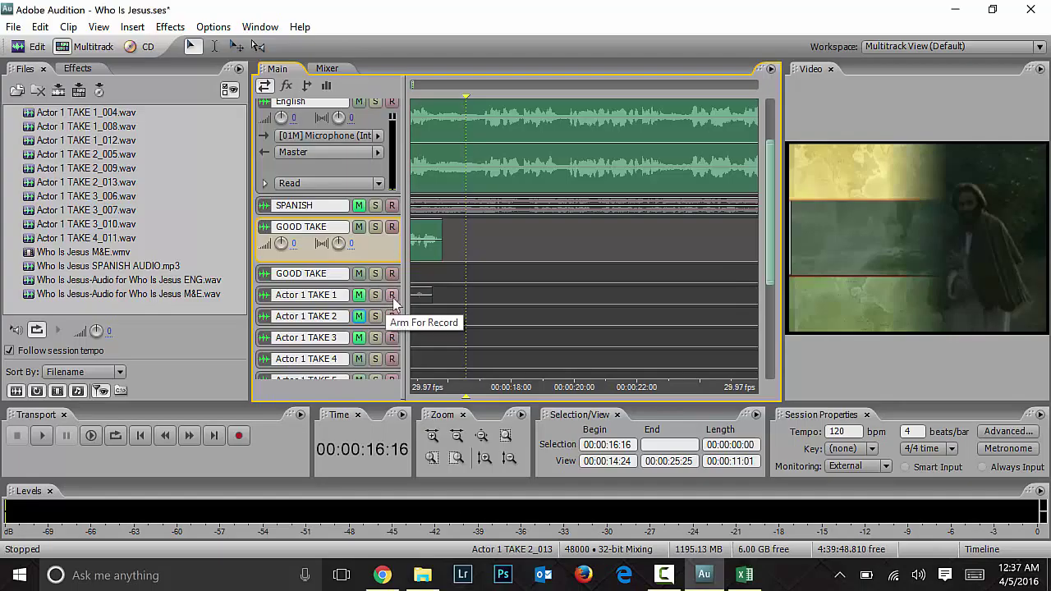
{"action": "left_click", "coordinate": [387, 298]}
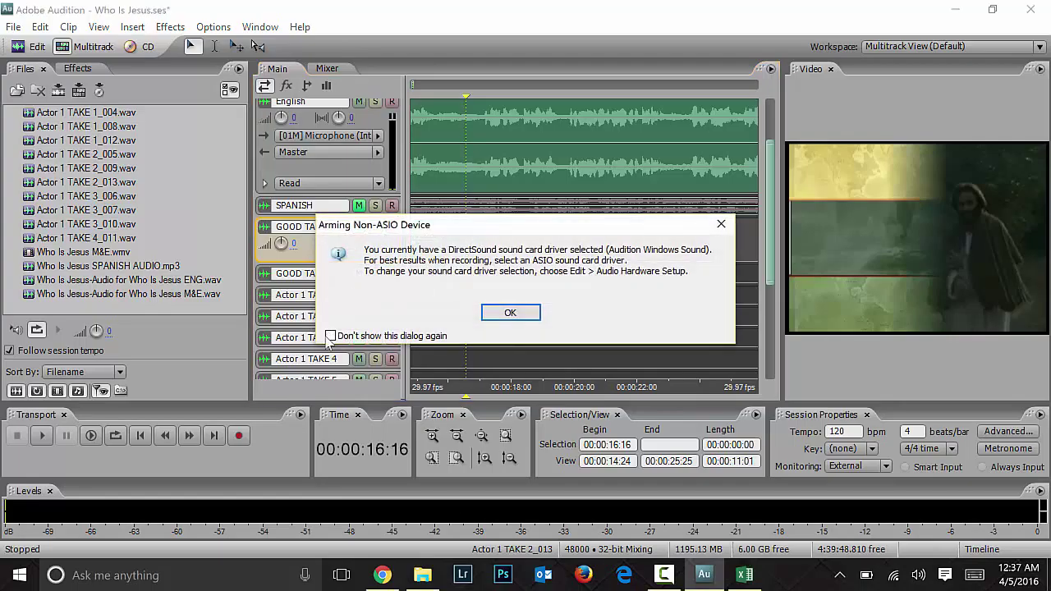
{"action": "left_click", "coordinate": [505, 313]}
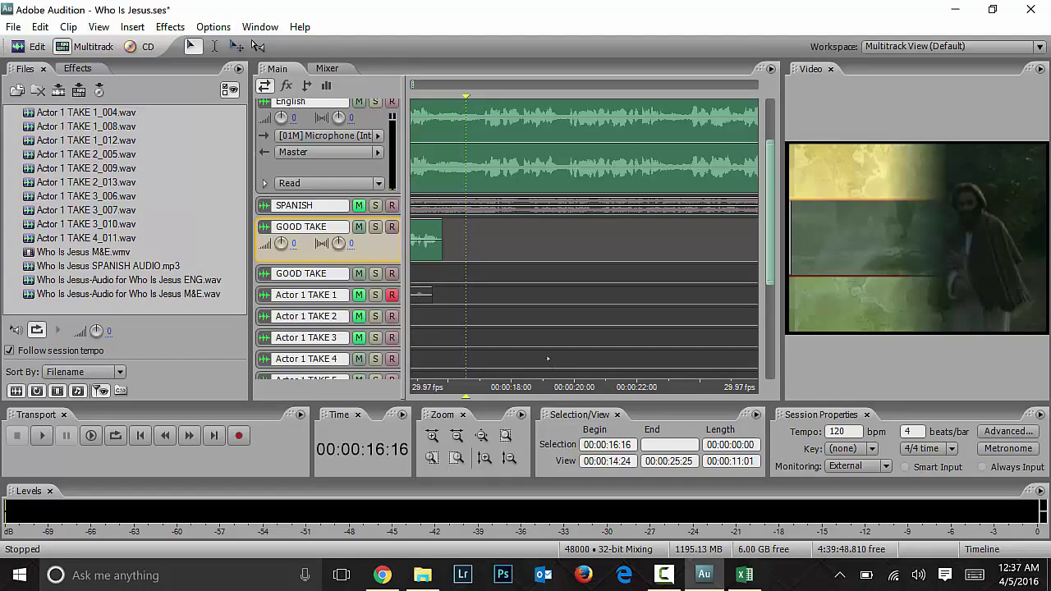
{"action": "left_click", "coordinate": [458, 265]}
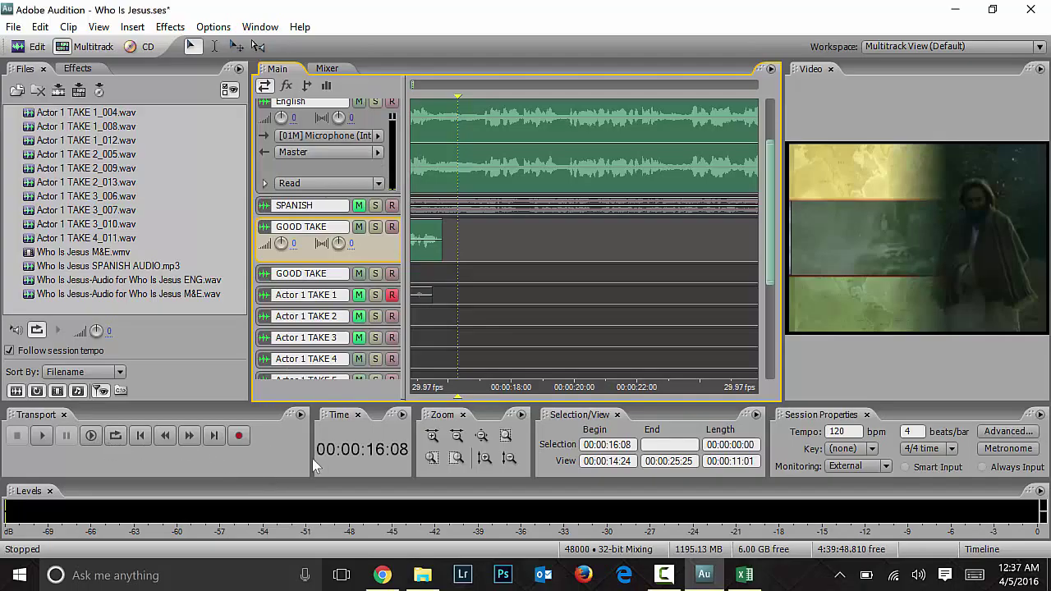
{"action": "key", "text": "space"}
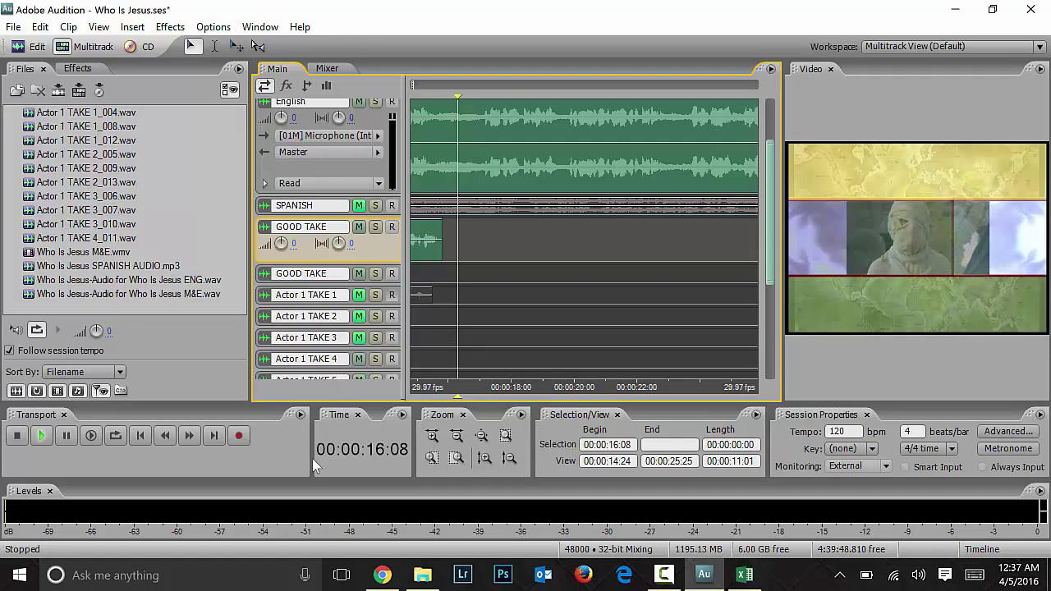
{"action": "key", "text": "space"}
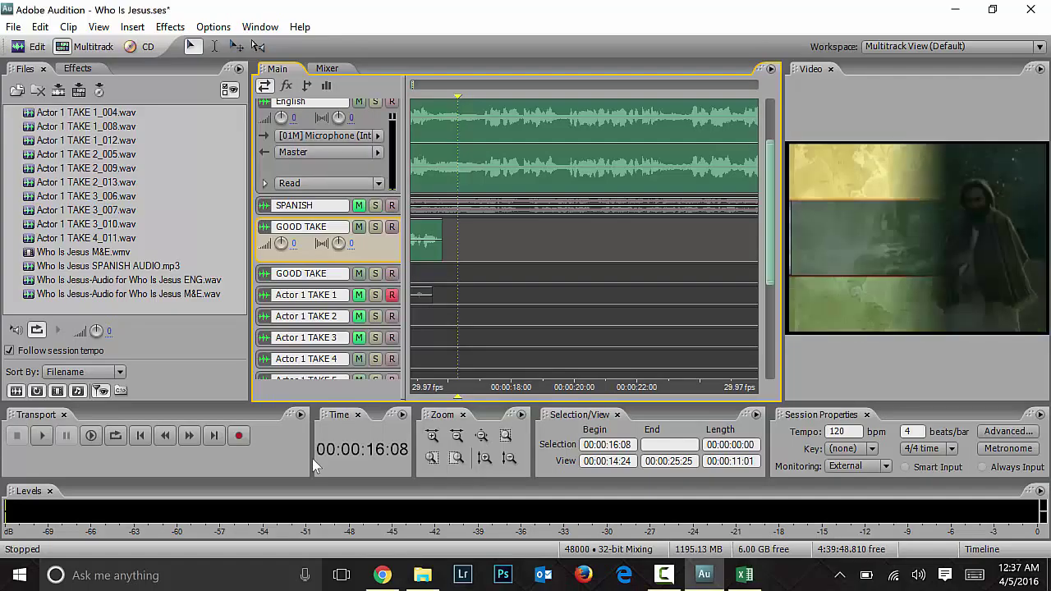
Step: Record take Actor 1 TAKE 1_014 from 00:00:16:08
{"action": "left_click", "coordinate": [239, 437]}
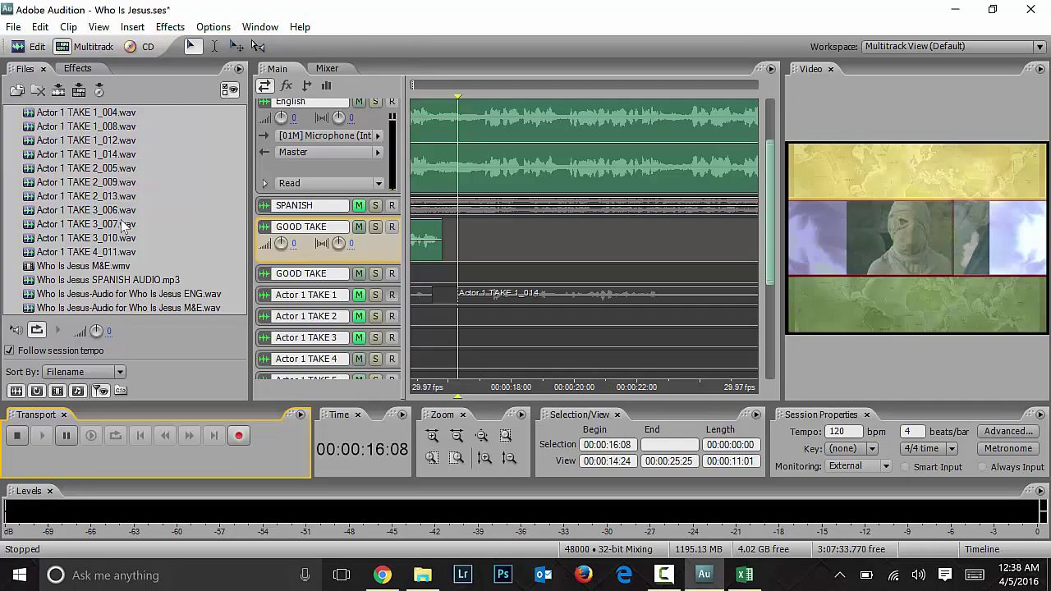
{"action": "key", "text": "space"}
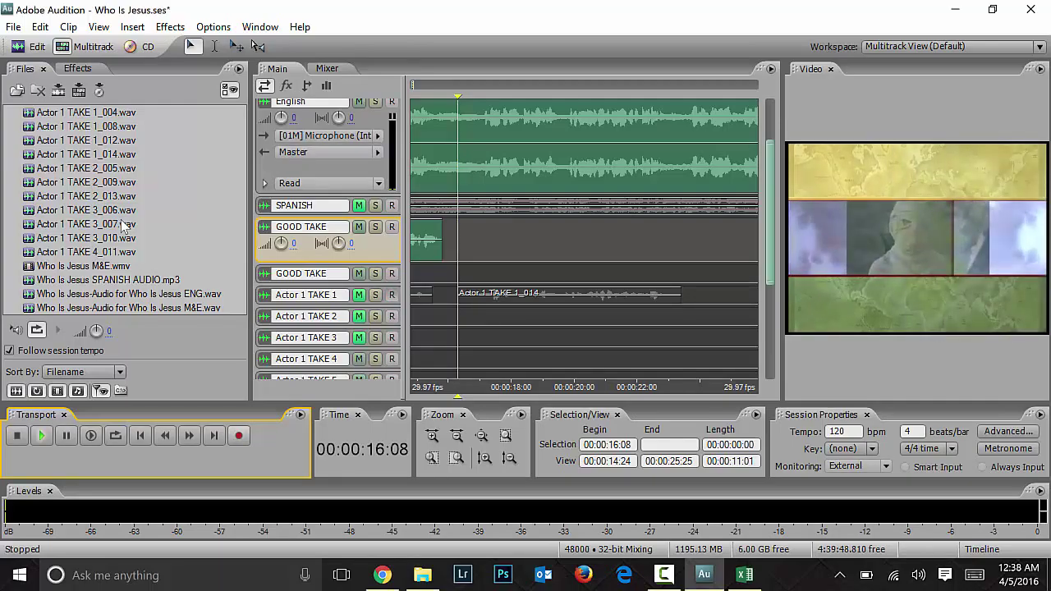
{"action": "key", "text": "space"}
Step: Arm Actor 1 TAKE 2 and record take Actor 1 TAKE 2_015 from 00:00:16:08
{"action": "left_click", "coordinate": [392, 295]}
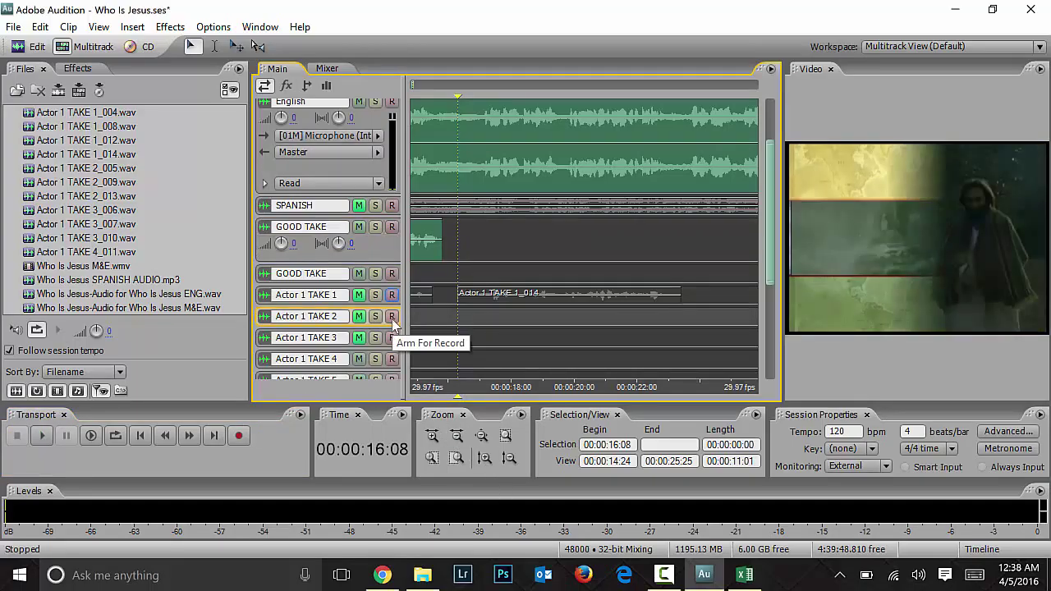
{"action": "left_click", "coordinate": [238, 436]}
{"action": "key", "text": "space"}
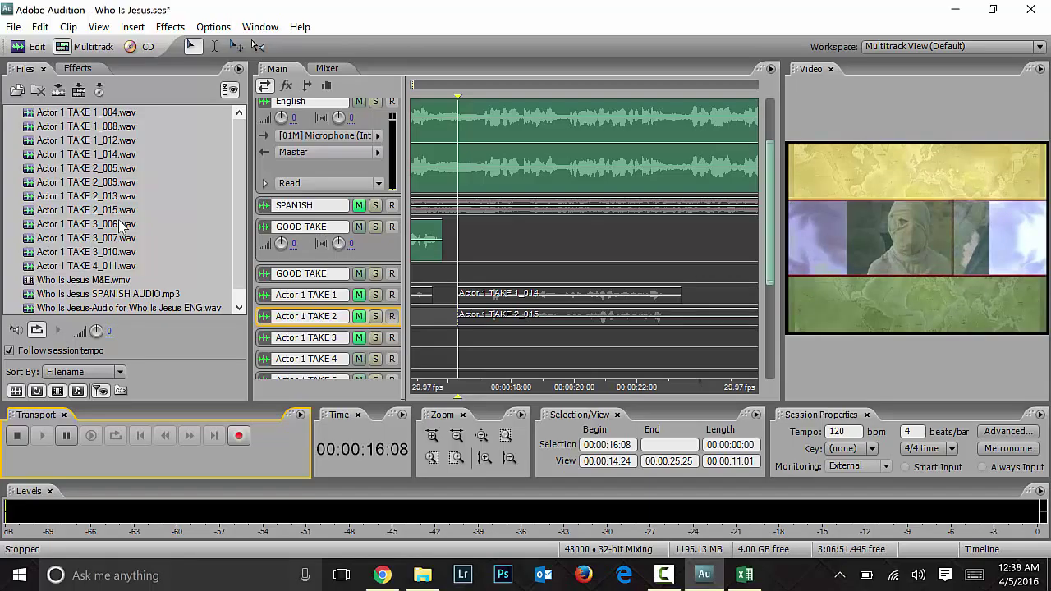
{"action": "key", "text": "space"}
Step: Disarm Actor 1 TAKE 2 and play back the new TAKE 2_015 clip
{"action": "left_click", "coordinate": [392, 316]}
{"action": "left_click", "coordinate": [459, 320]}
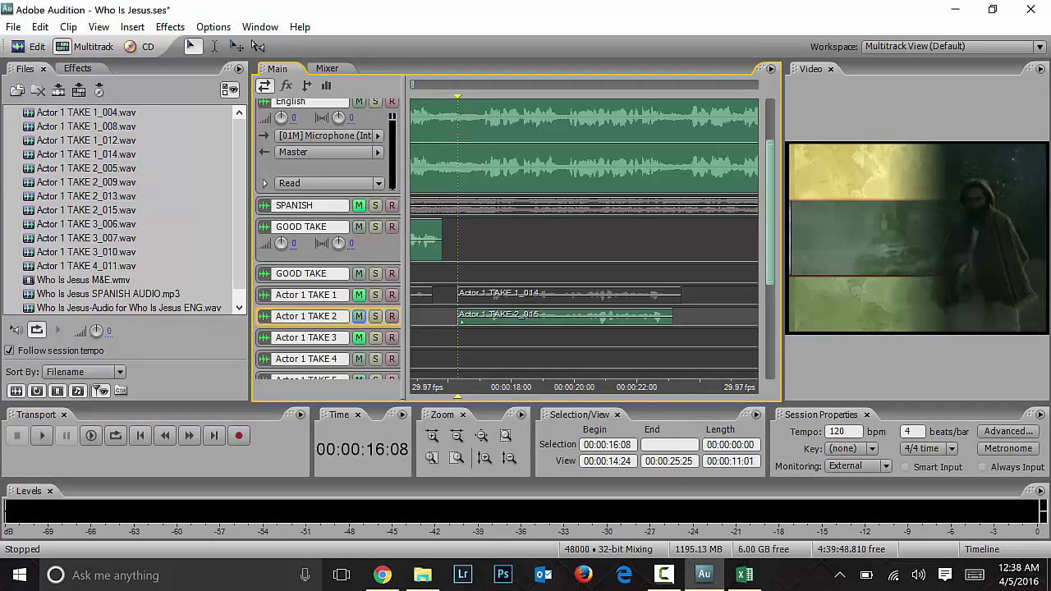
{"action": "key", "text": "space"}
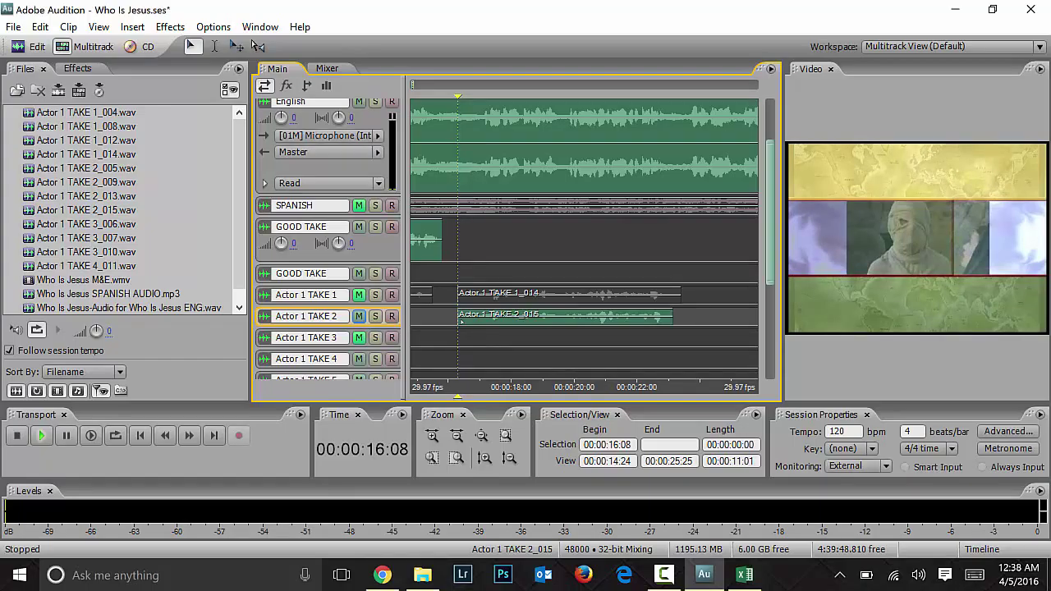
{"action": "key", "text": "space"}
Step: Move Actor 1 TAKE 2_015 onto the GOOD TAKE track, play it back, and open Task Manager
{"action": "left_click_drag", "start_coordinate": [558, 315], "coordinate": [559, 240]}
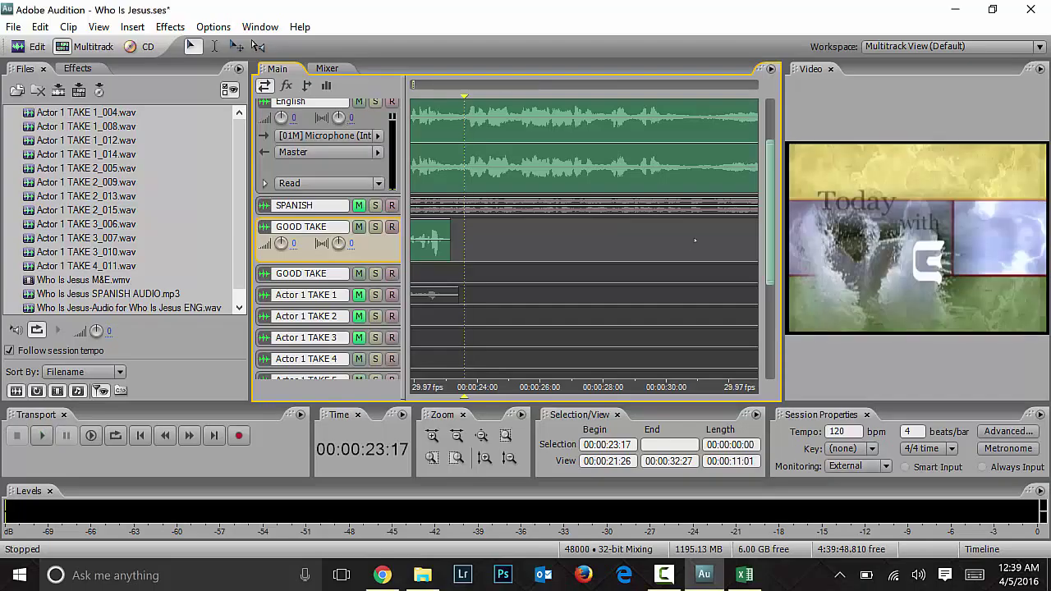
{"action": "key", "text": "space"}
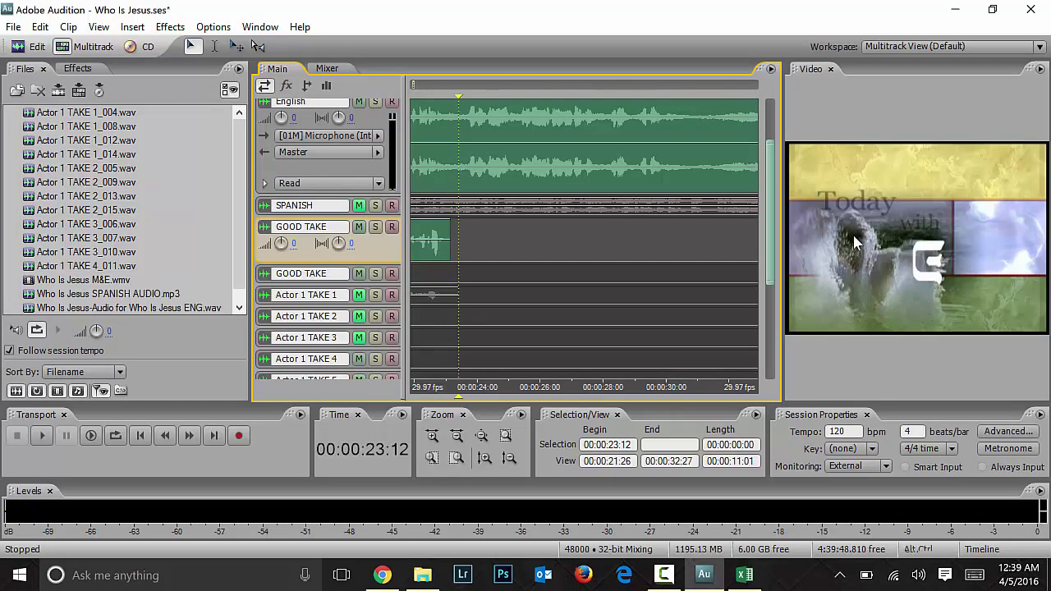
{"action": "key", "text": "ctrl+shift+Escape"}
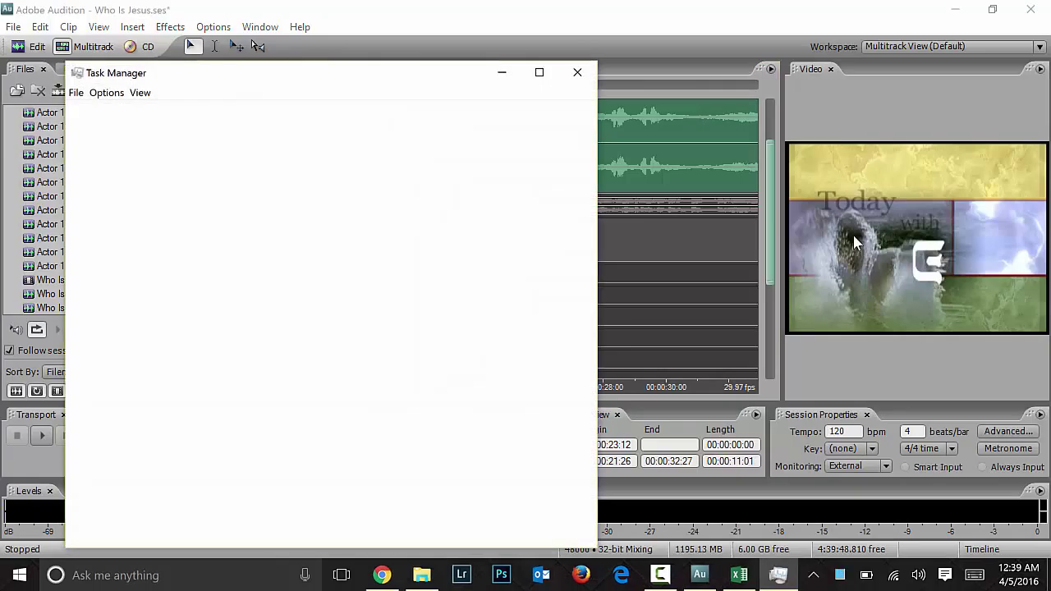
Step: Show Task Manager's memory Performance page and dock a smaller Task Manager at the left edge
{"action": "left_click", "coordinate": [153, 114]}
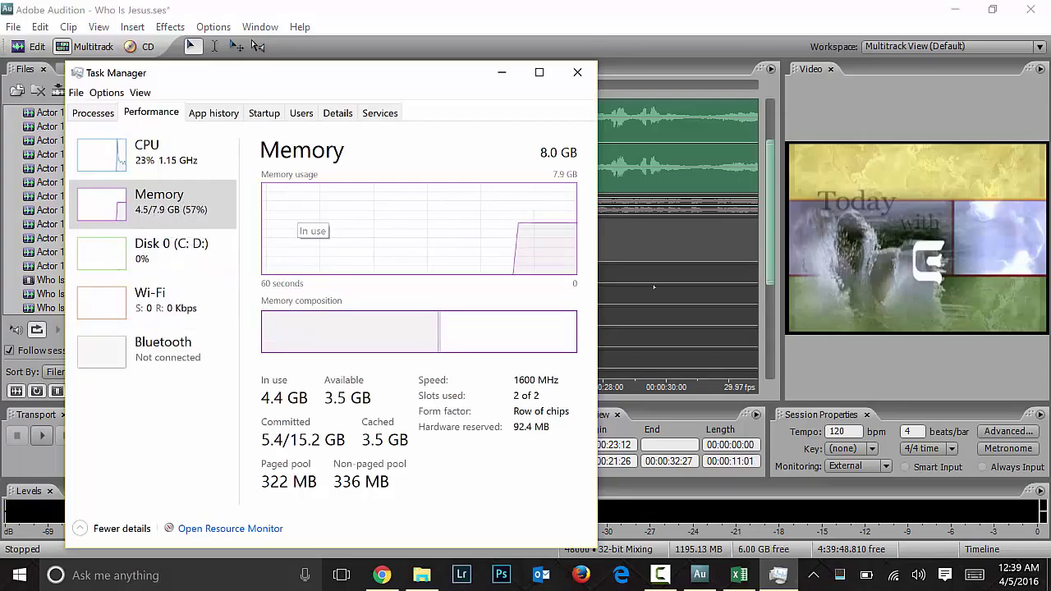
{"action": "left_click", "coordinate": [992, 9]}
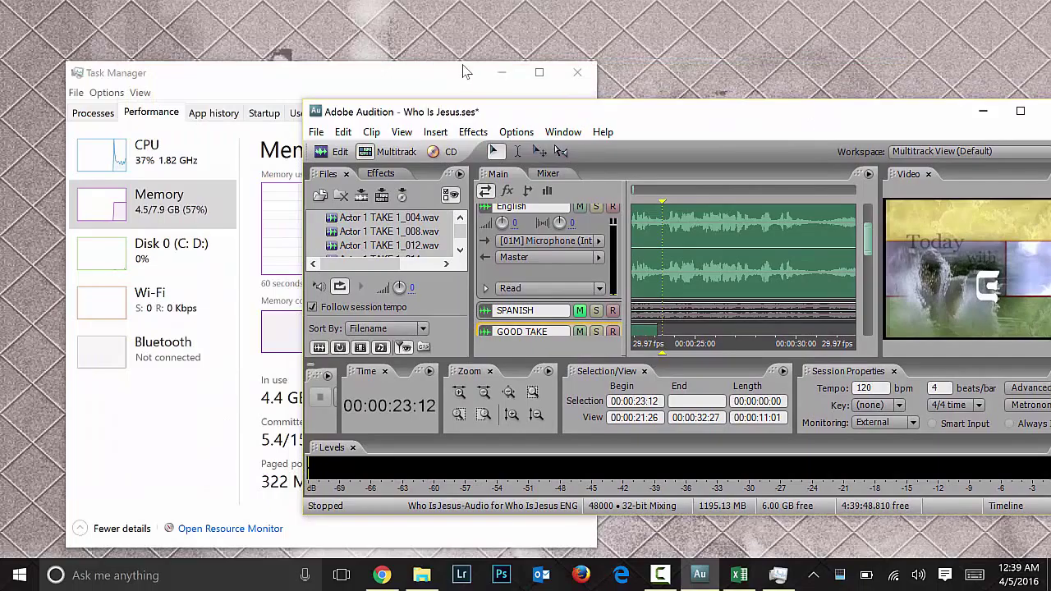
{"action": "left_click_drag", "start_coordinate": [464, 72], "coordinate": [332, 51]}
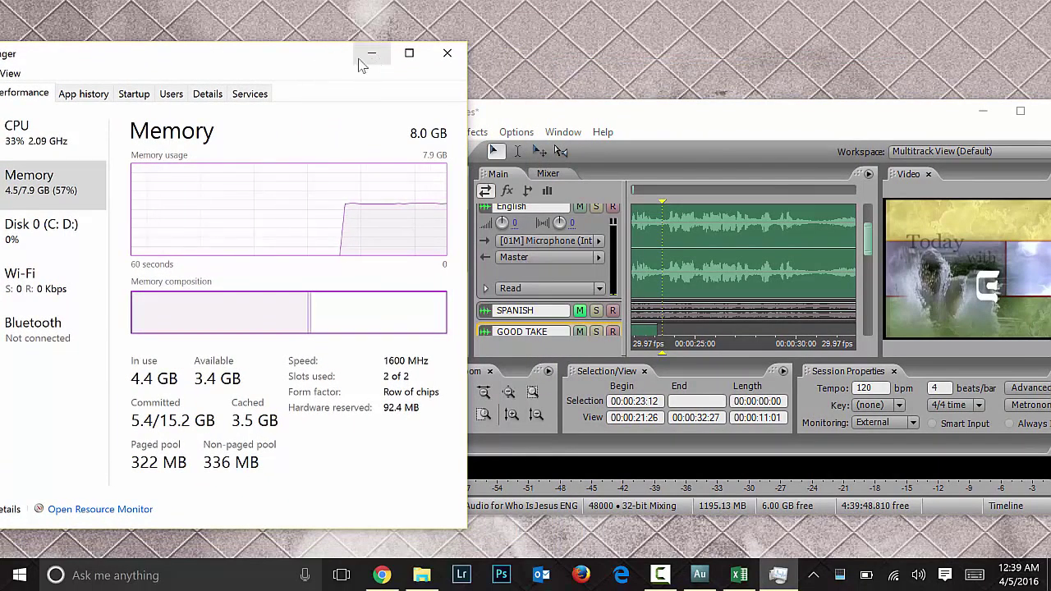
{"action": "left_click_drag", "start_coordinate": [300, 56], "coordinate": [424, 42]}
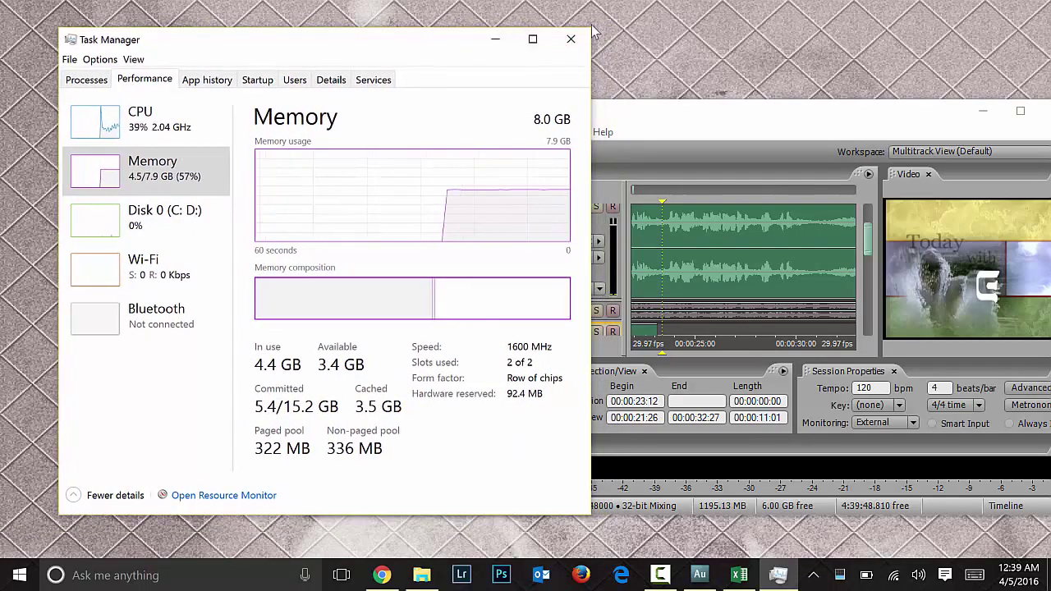
{"action": "left_click_drag", "start_coordinate": [592, 29], "coordinate": [495, 154]}
{"action": "left_click_drag", "start_coordinate": [395, 162], "coordinate": [503, 128]}
Step: Resize the Audition window to fill the right side at full height
{"action": "key", "text": "alt+Tab"}
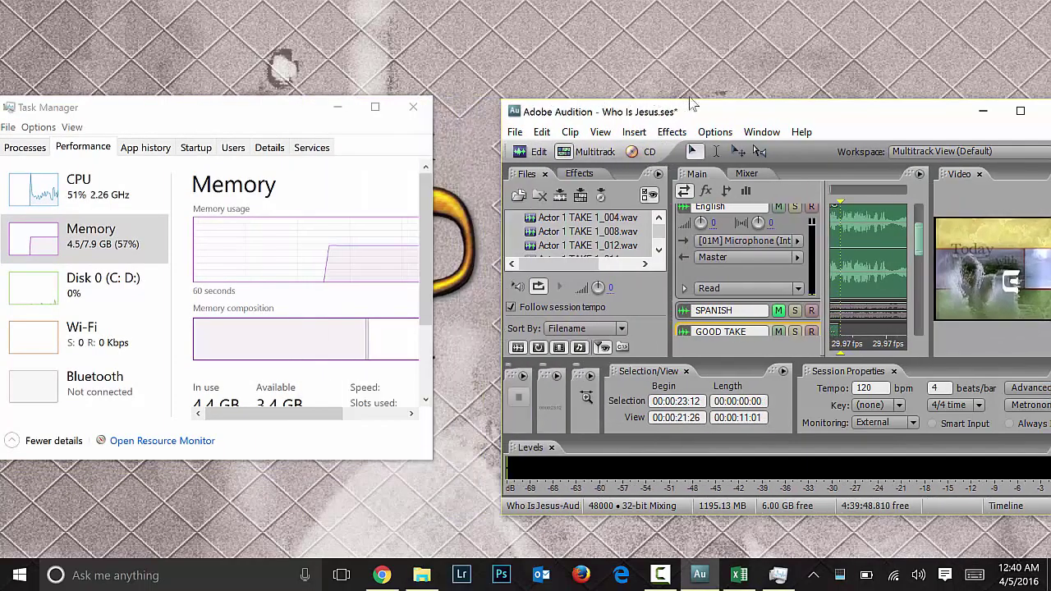
{"action": "left_click_drag", "start_coordinate": [682, 101], "coordinate": [681, 1]}
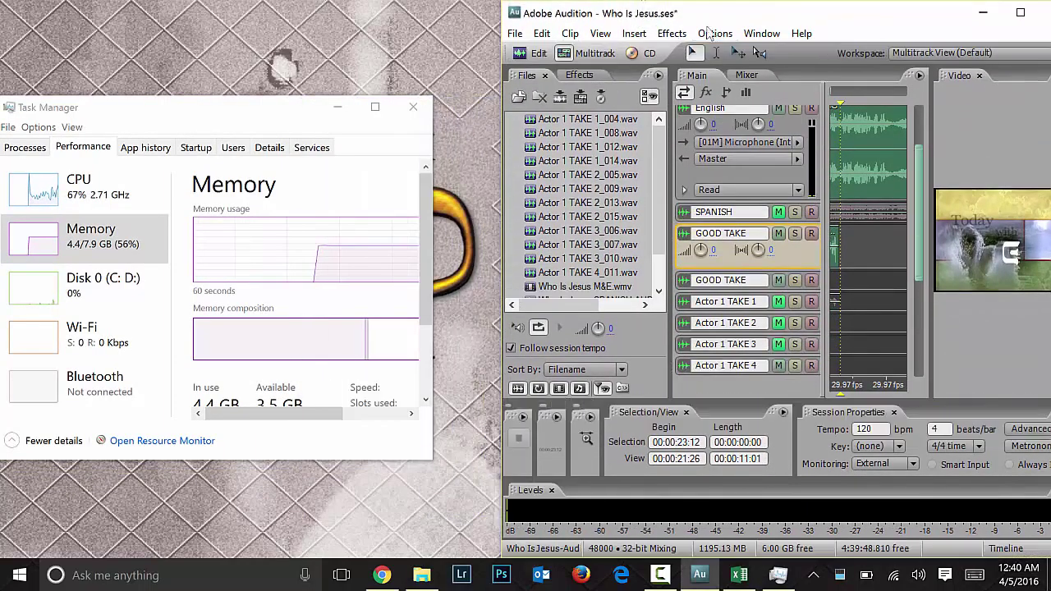
{"action": "left_click_drag", "start_coordinate": [777, 14], "coordinate": [747, 19]}
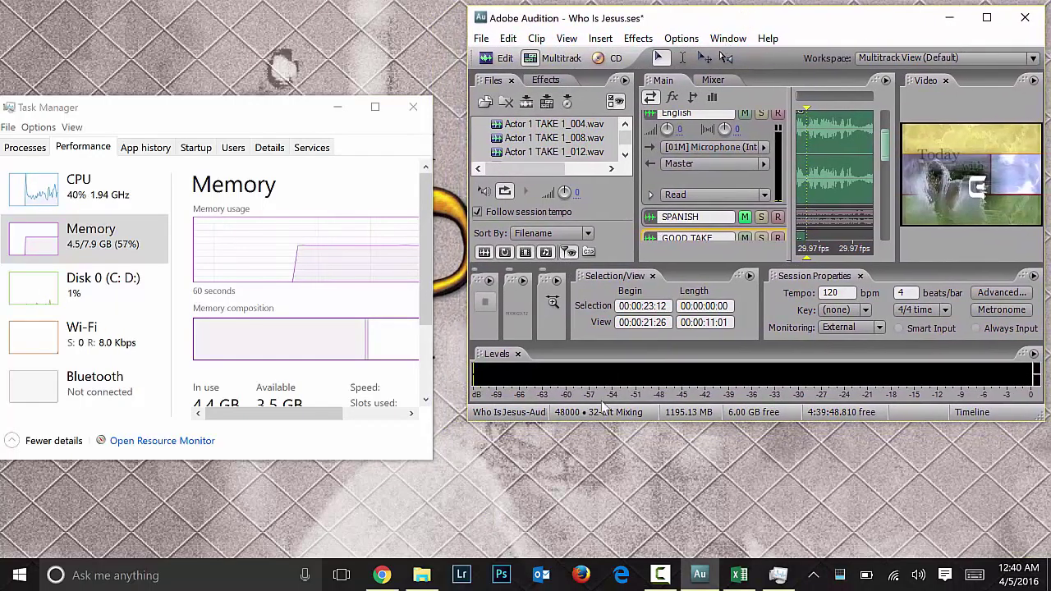
{"action": "left_click_drag", "start_coordinate": [466, 422], "coordinate": [439, 561]}
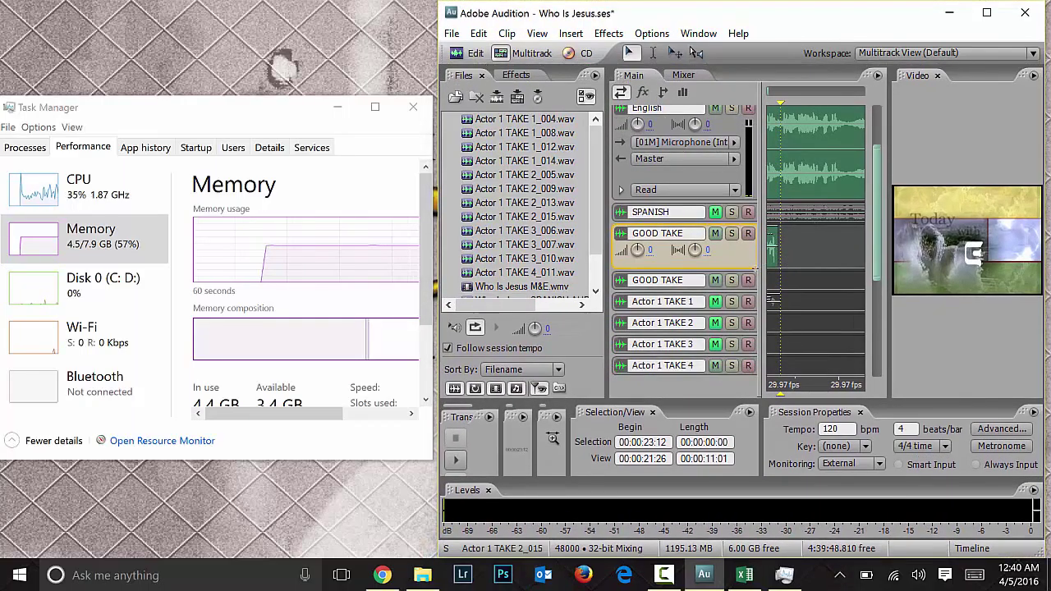
{"action": "left_click", "coordinate": [791, 277]}
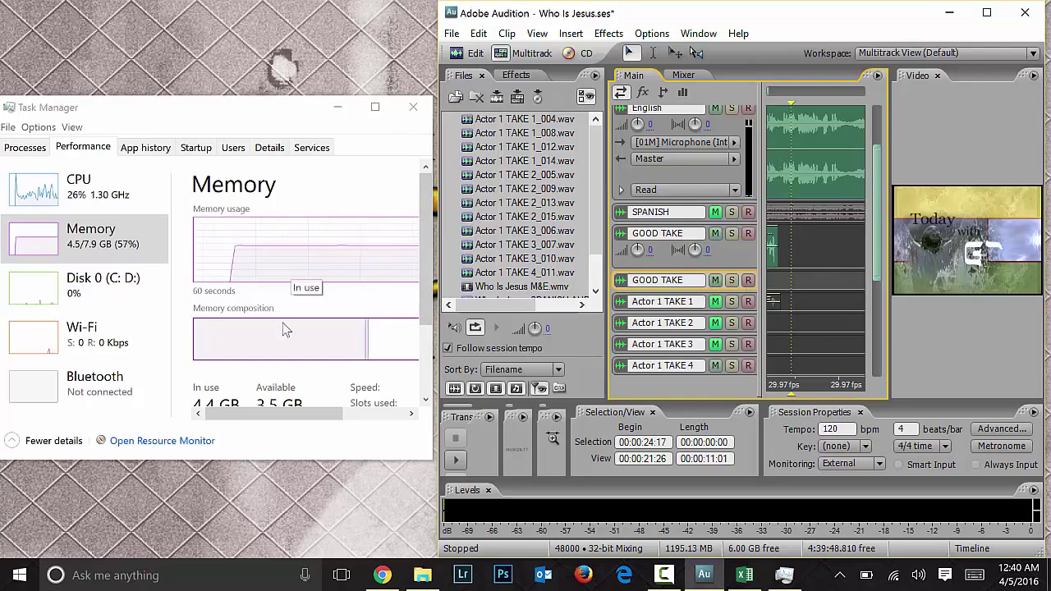
{"action": "left_click", "coordinate": [99, 197]}
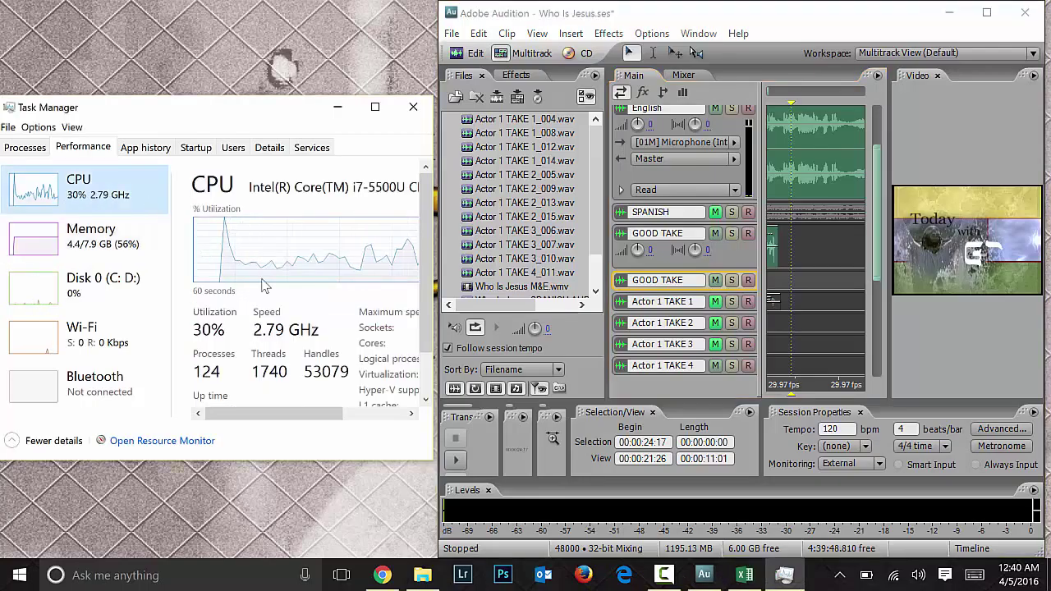
{"action": "left_click_drag", "start_coordinate": [317, 424], "coordinate": [296, 425]}
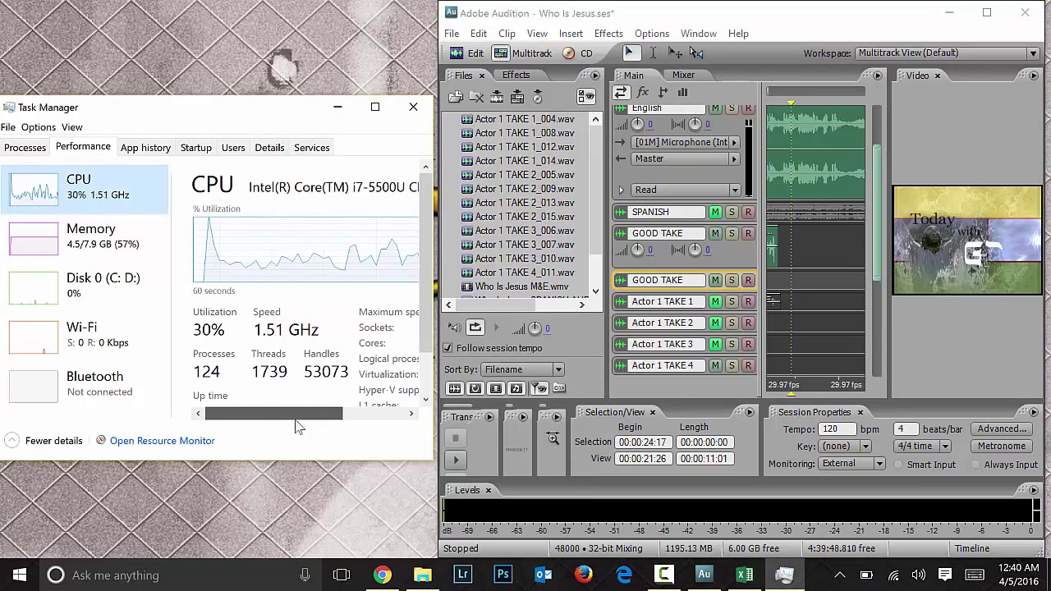
{"action": "left_click", "coordinate": [128, 249]}
{"action": "left_click", "coordinate": [115, 278]}
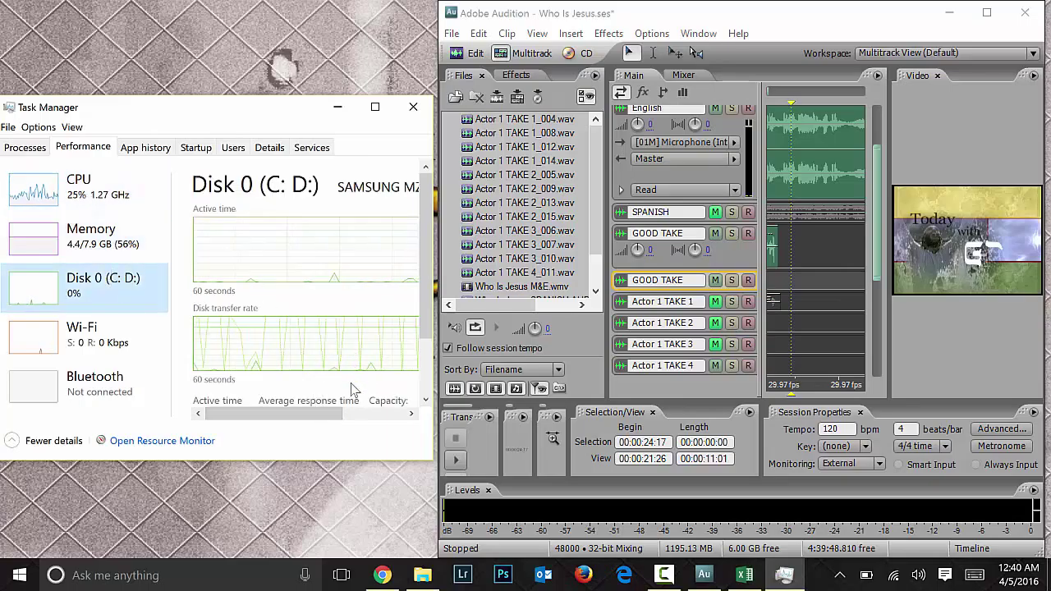
{"action": "left_click_drag", "start_coordinate": [340, 413], "coordinate": [421, 417]}
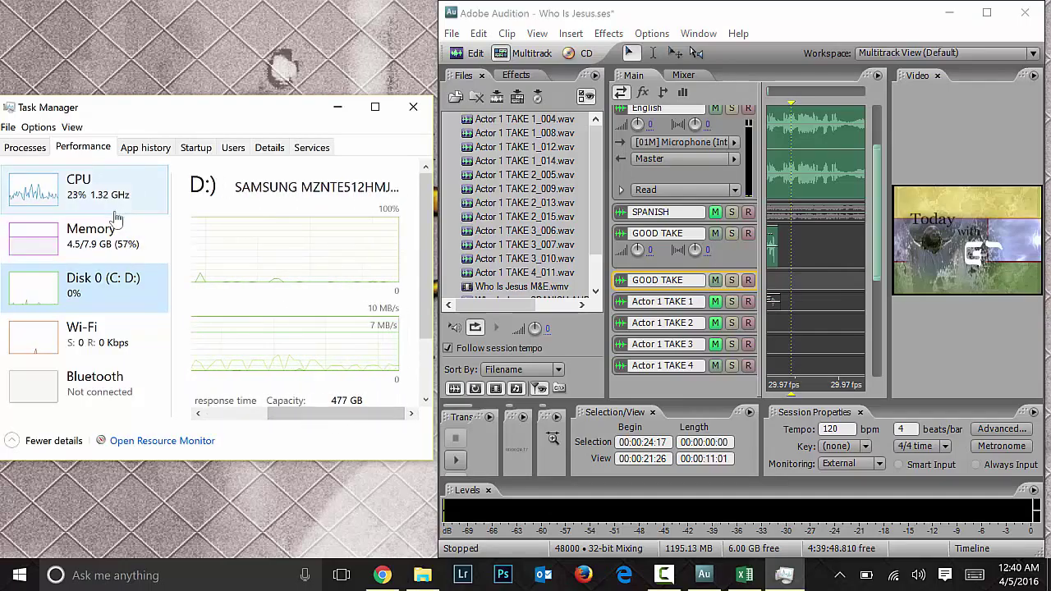
{"action": "left_click", "coordinate": [113, 240]}
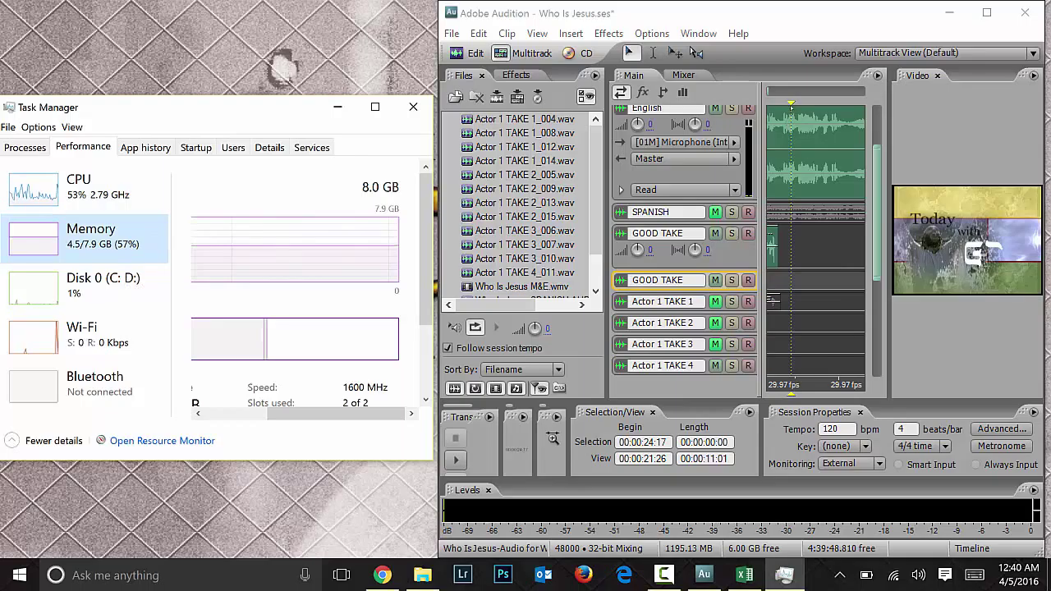
Step: Play back the session, arm Actor 1 TAKE 1, and briefly check the script workbook
{"action": "left_click", "coordinate": [779, 97]}
{"action": "key", "text": "space"}
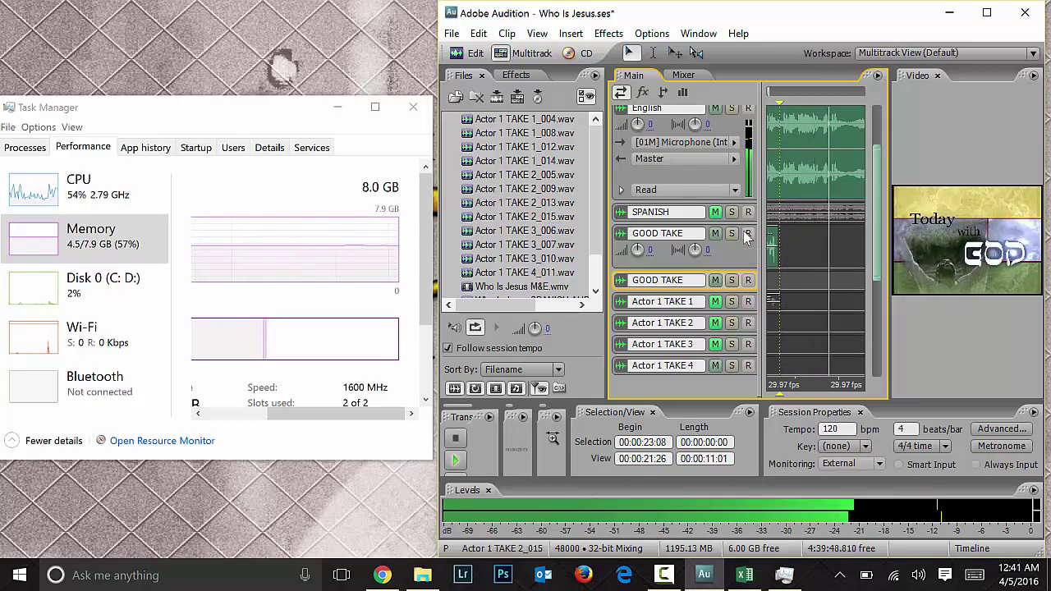
{"action": "key", "text": "space"}
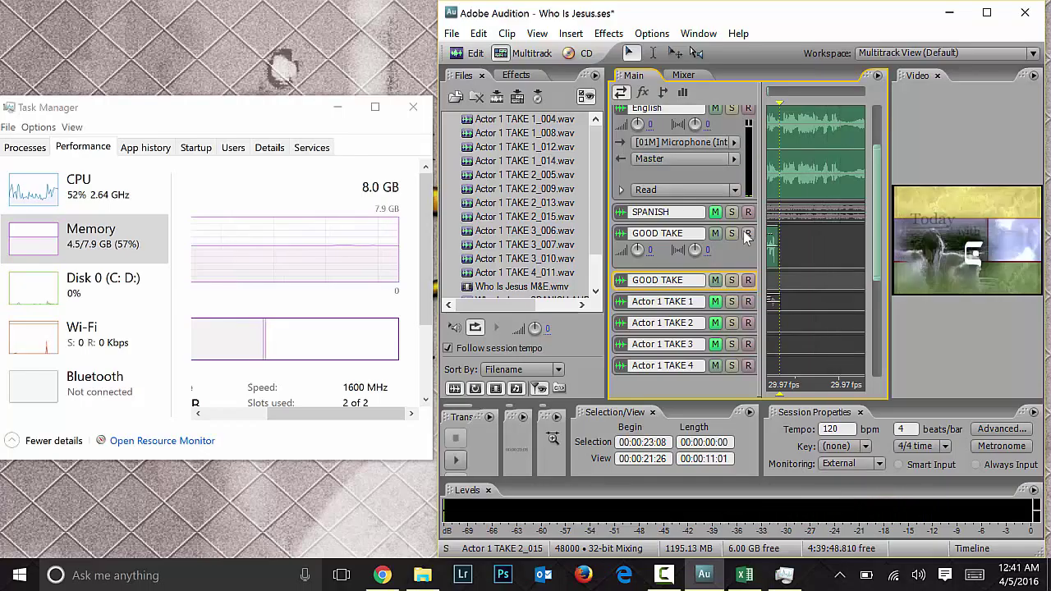
{"action": "left_click", "coordinate": [778, 100]}
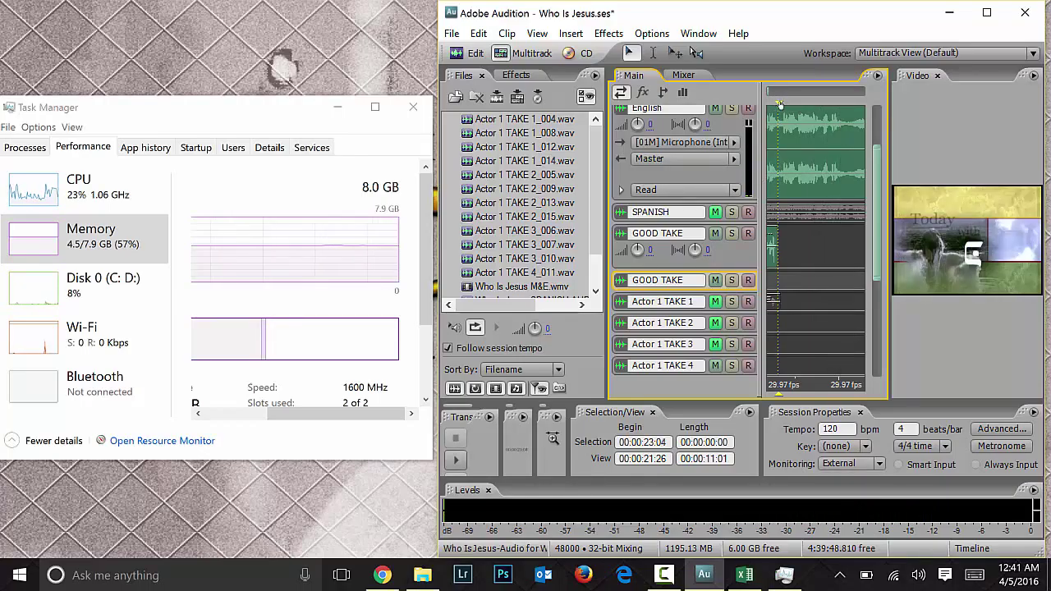
{"action": "left_click", "coordinate": [749, 302]}
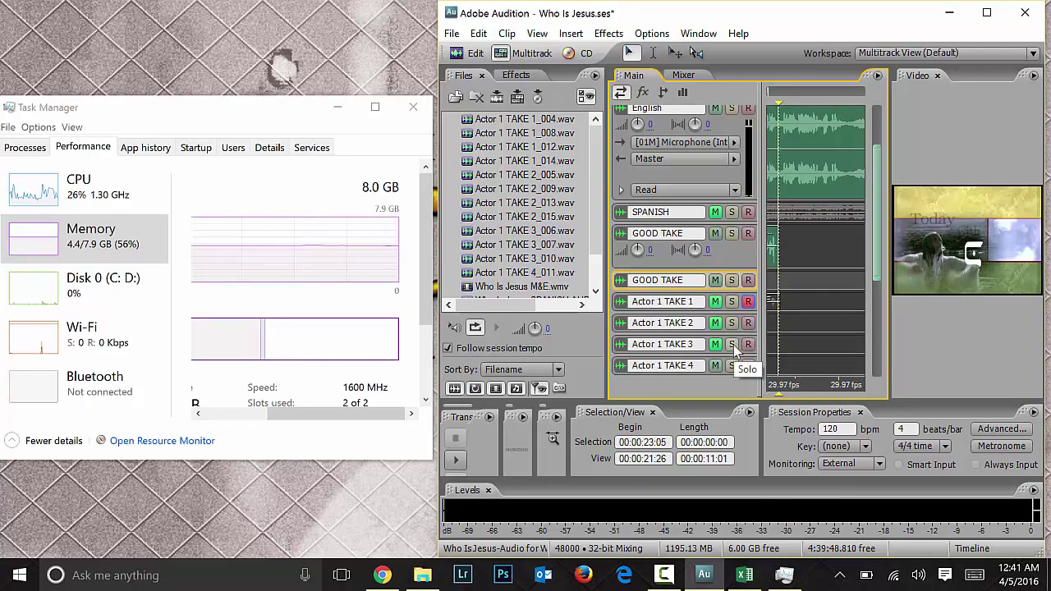
{"action": "left_click", "coordinate": [744, 575]}
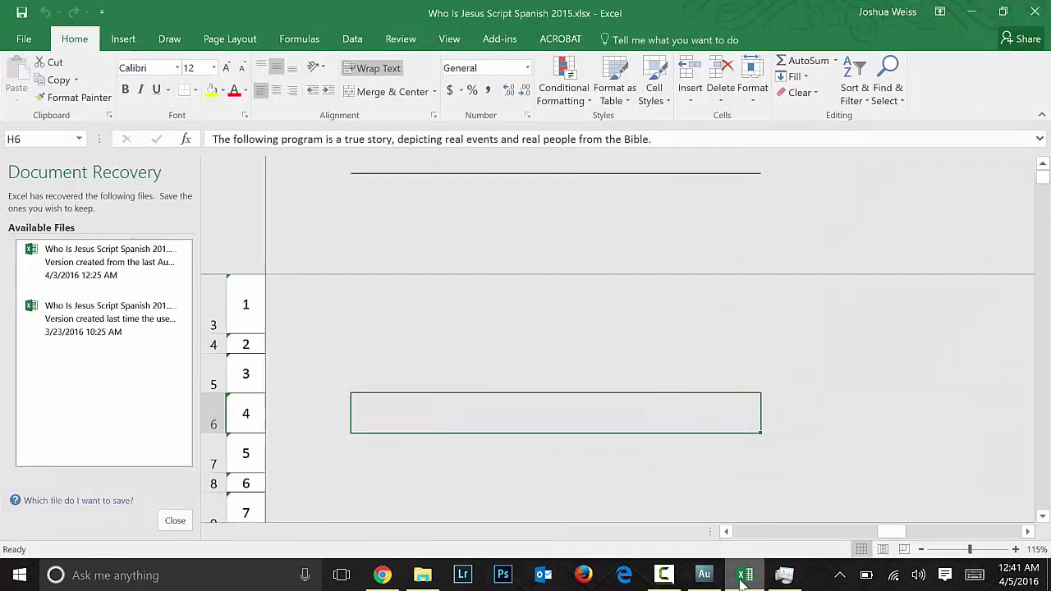
{"action": "left_click", "coordinate": [745, 574]}
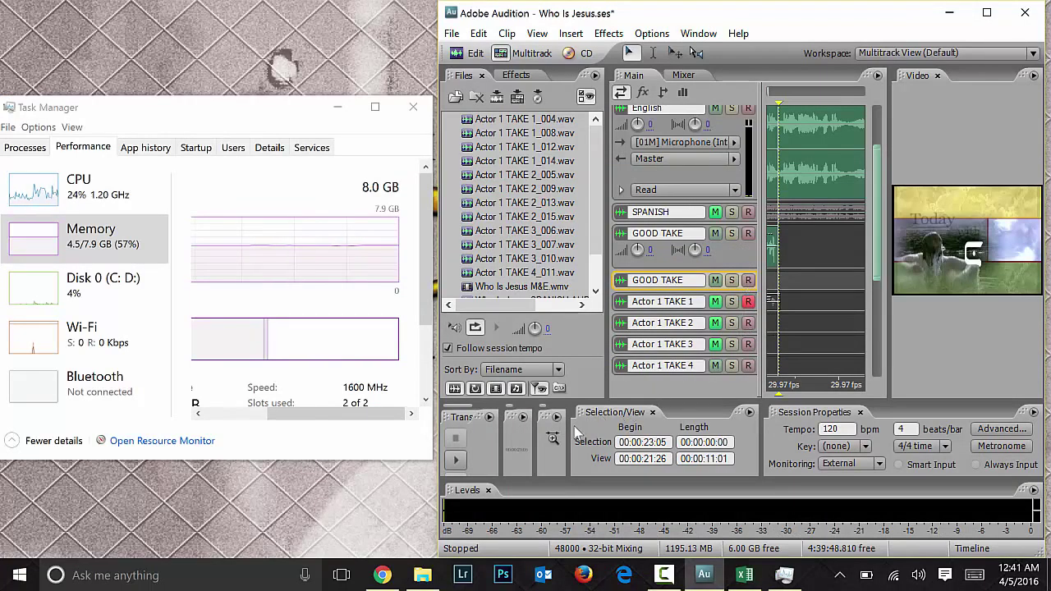
{"action": "left_click", "coordinate": [818, 301]}
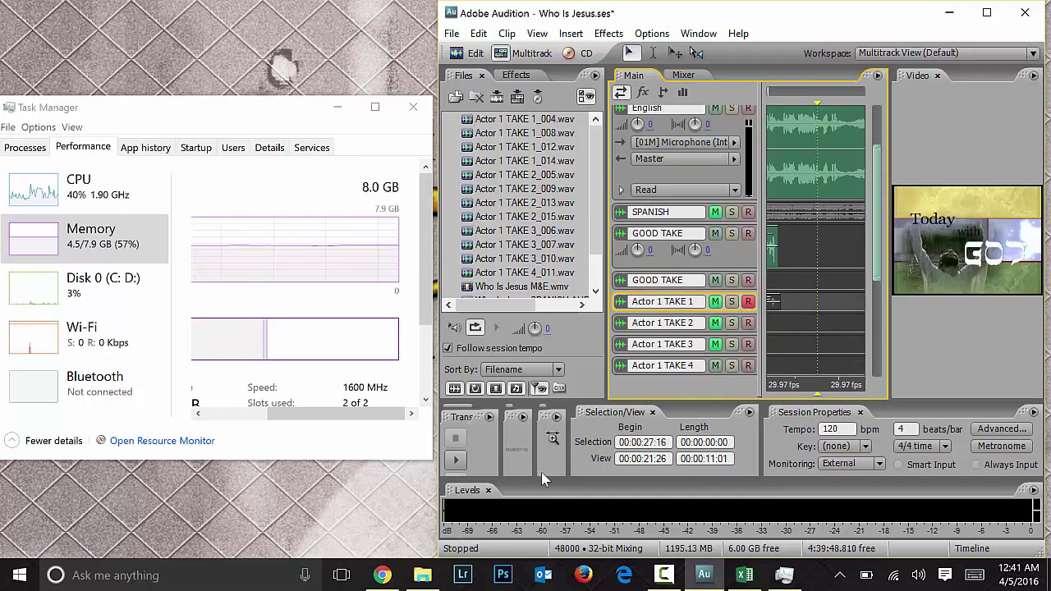
Step: Widen the Transport panel to show every control and record a take on Actor 1 TAKE 1
{"action": "left_click", "coordinate": [488, 418]}
{"action": "left_click", "coordinate": [249, 216]}
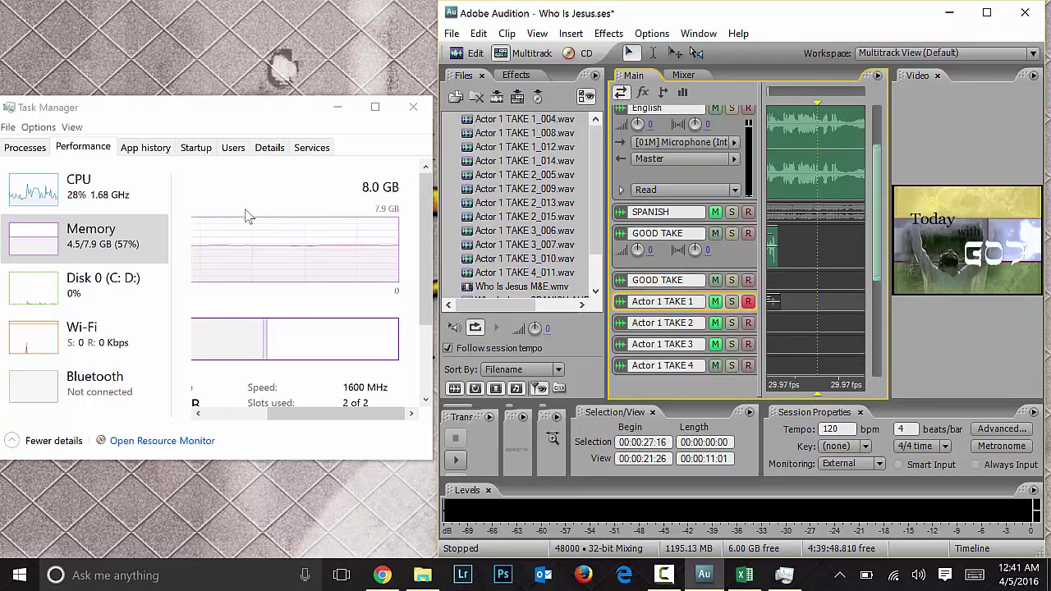
{"action": "left_click_drag", "start_coordinate": [499, 428], "coordinate": [606, 435]}
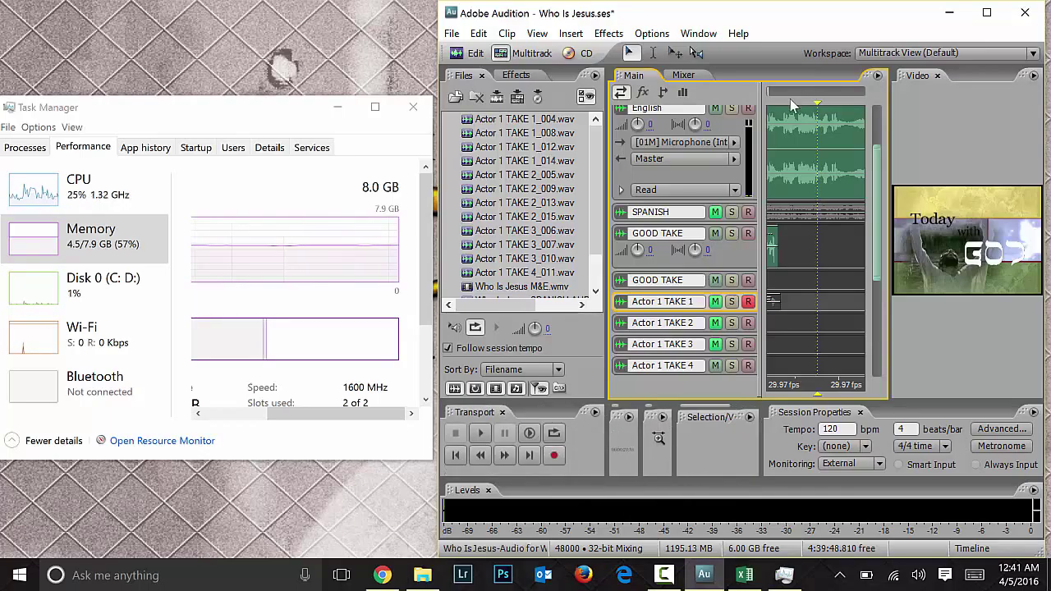
{"action": "left_click", "coordinate": [780, 282]}
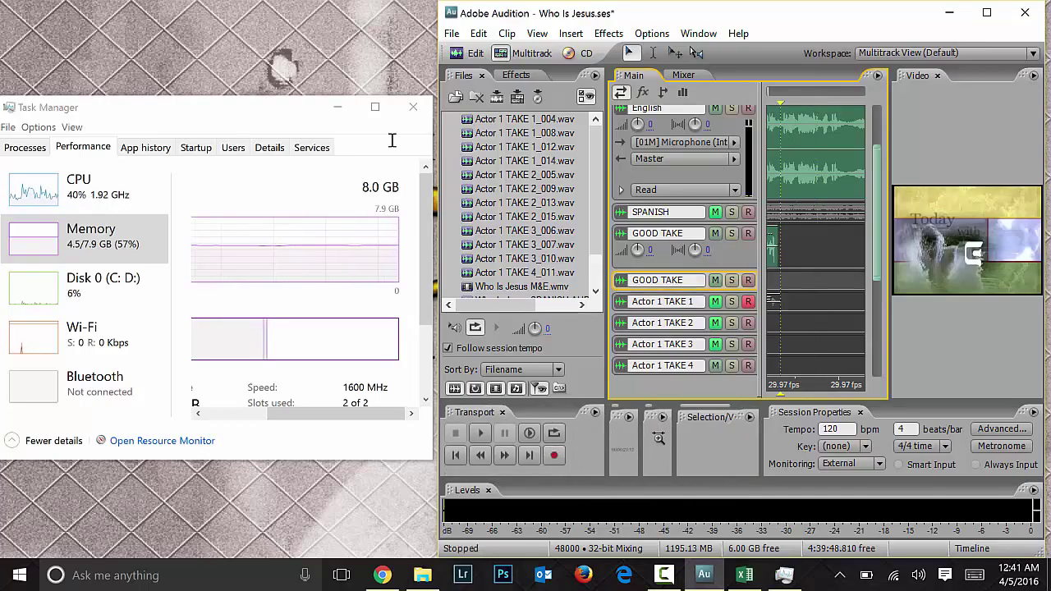
{"action": "key", "text": "space"}
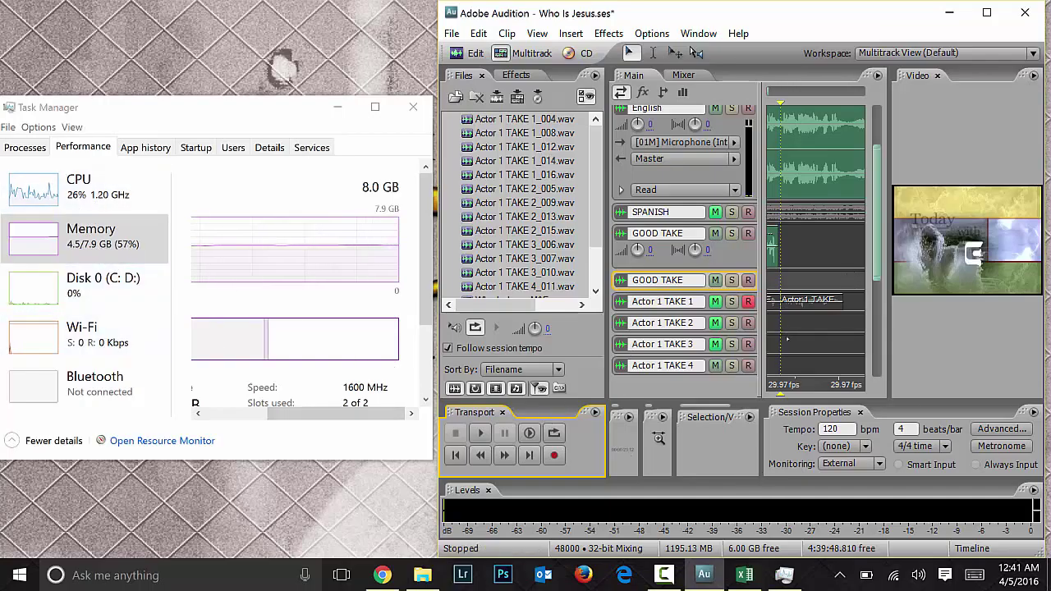
Step: Arm Actor 1 TAKE 2 and record take Actor 1 TAKE 2_017
{"action": "left_click", "coordinate": [748, 323]}
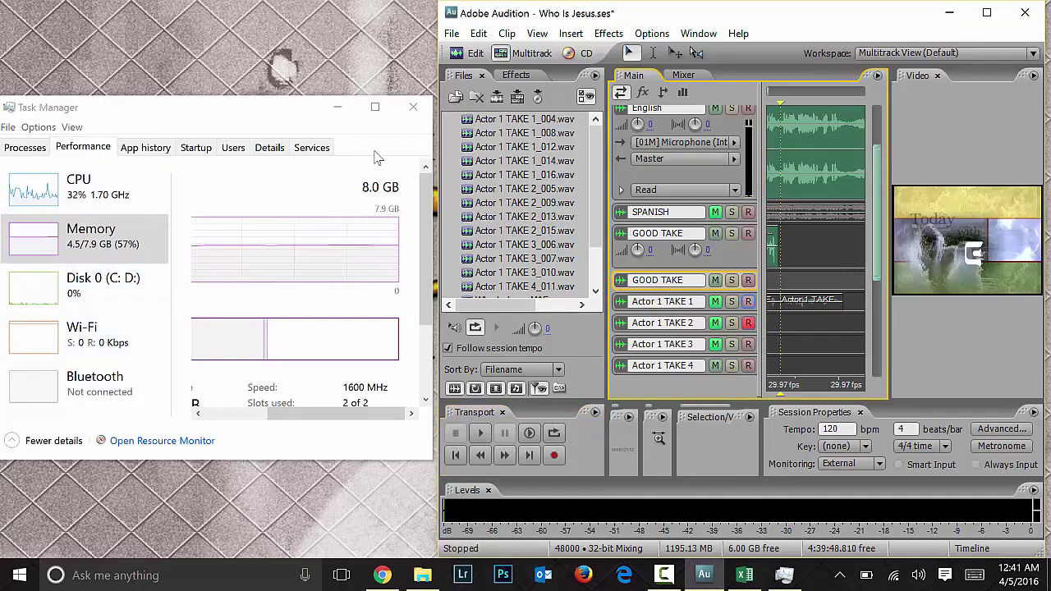
{"action": "left_click", "coordinate": [773, 329]}
{"action": "left_click", "coordinate": [554, 455]}
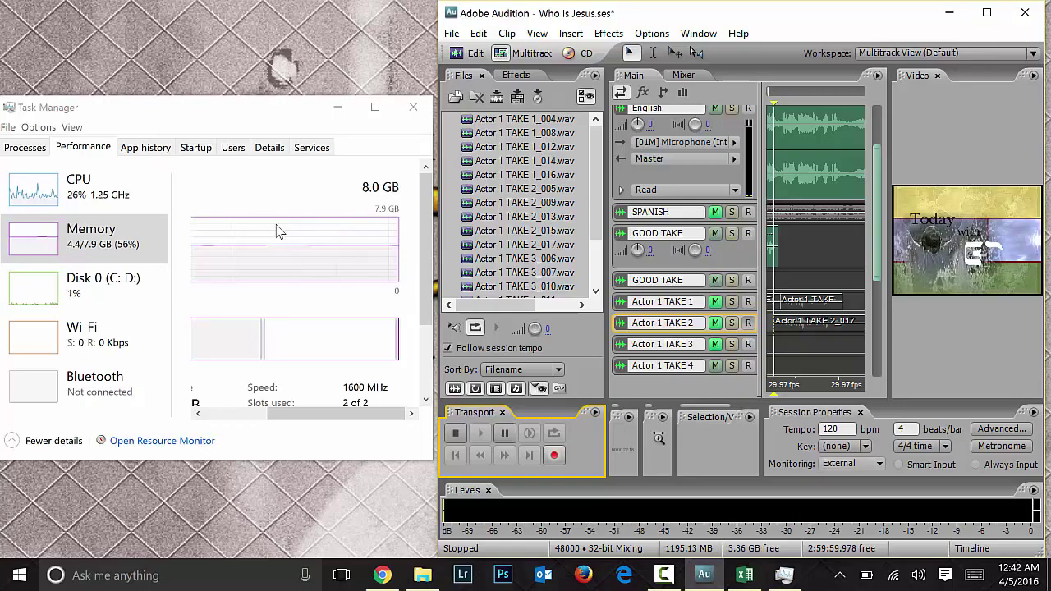
{"action": "left_click", "coordinate": [748, 323]}
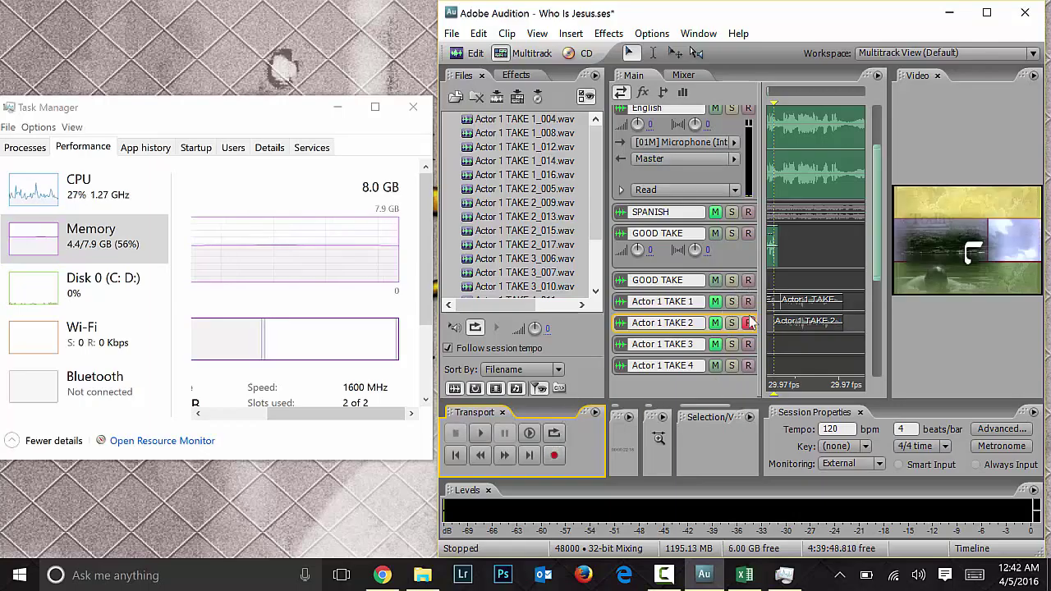
{"action": "left_click", "coordinate": [786, 321]}
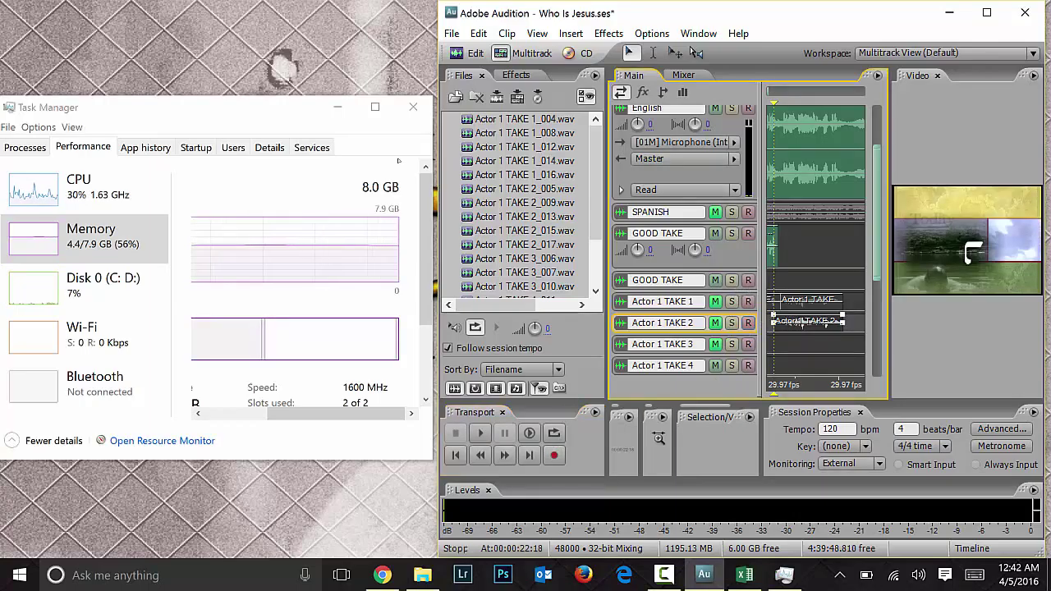
{"action": "right_click", "coordinate": [796, 327]}
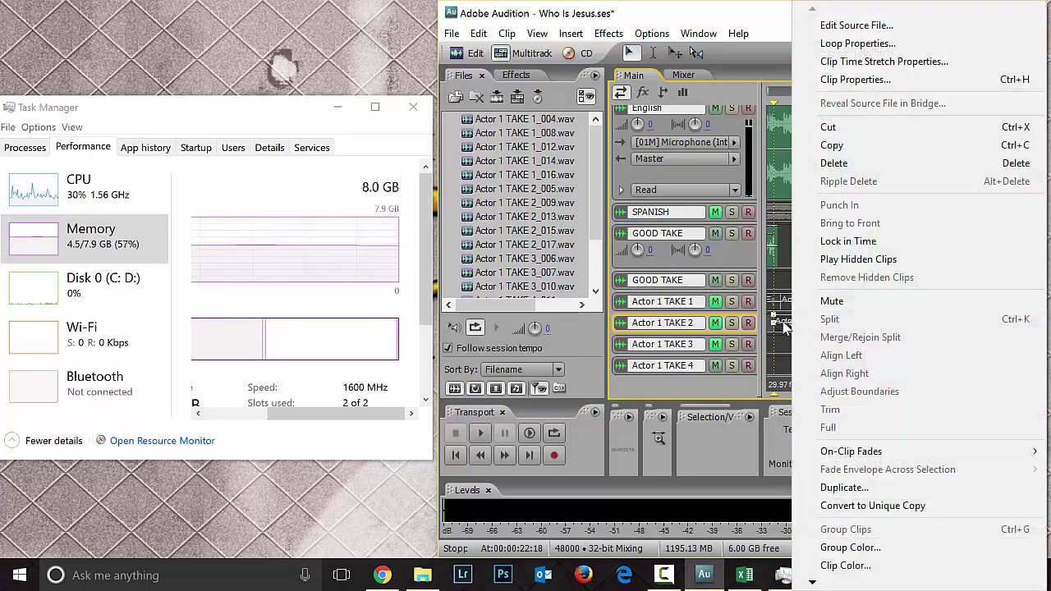
Step: Move the new take onto the GOOD TAKE track and maximize the Audition window
{"action": "key", "text": "Escape"}
{"action": "left_click_drag", "start_coordinate": [796, 327], "coordinate": [798, 239]}
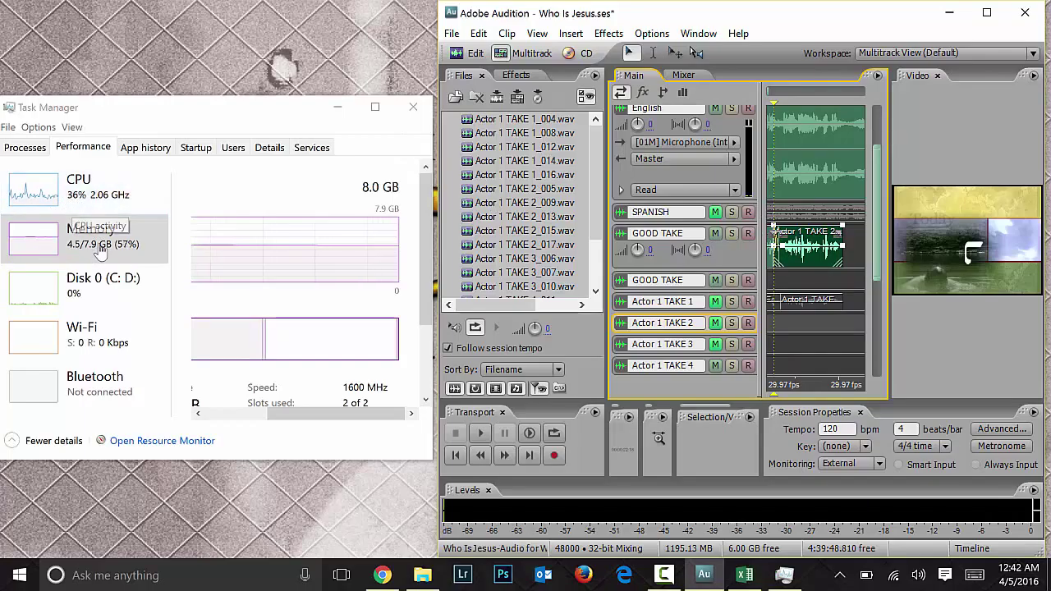
{"action": "double_click", "coordinate": [497, 12]}
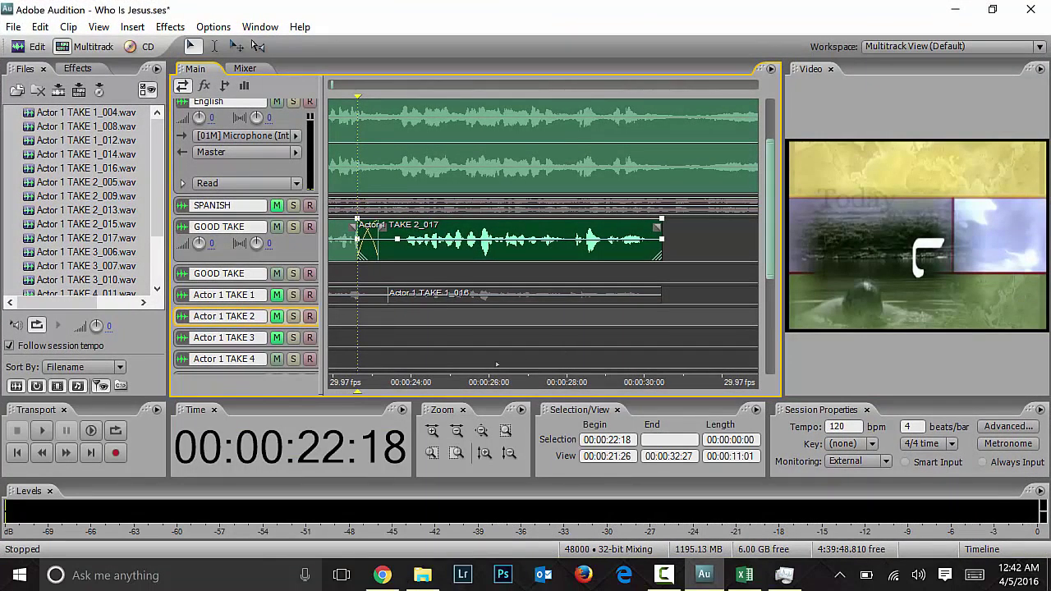
{"action": "scroll", "coordinate": [374, 337], "scroll_direction": "up", "scroll_amount": 5}
{"action": "scroll", "coordinate": [374, 337], "scroll_direction": "down", "scroll_amount": 5}
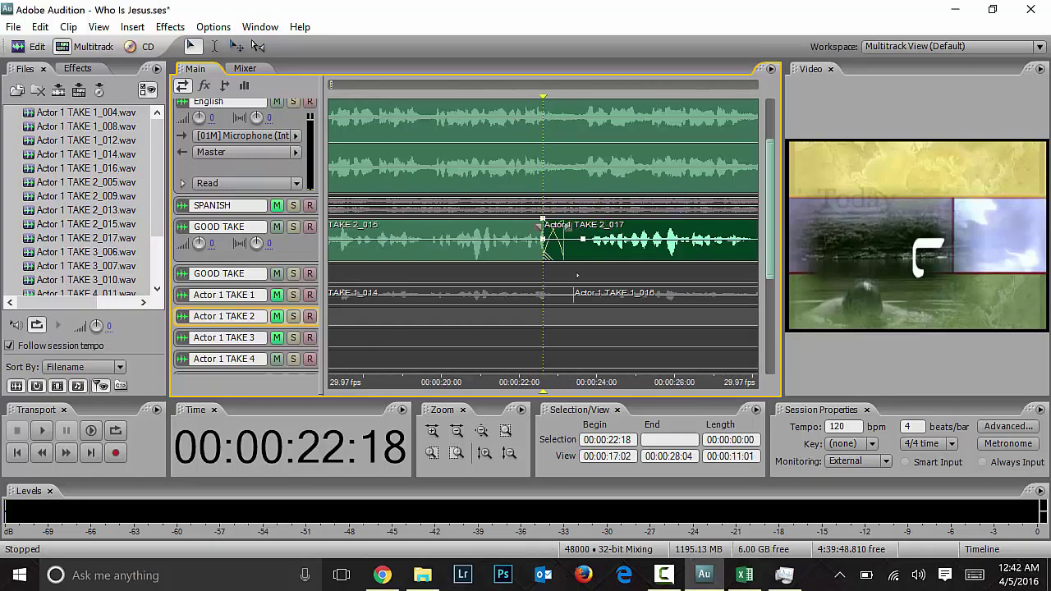
{"action": "left_click_drag", "start_coordinate": [611, 264], "coordinate": [677, 265]}
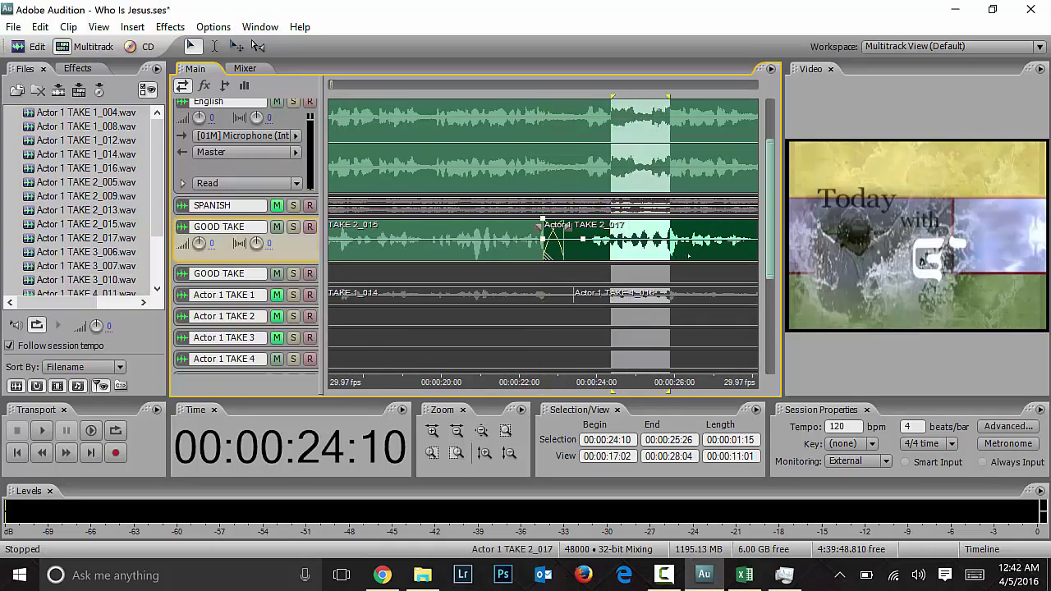
{"action": "left_click", "coordinate": [689, 264]}
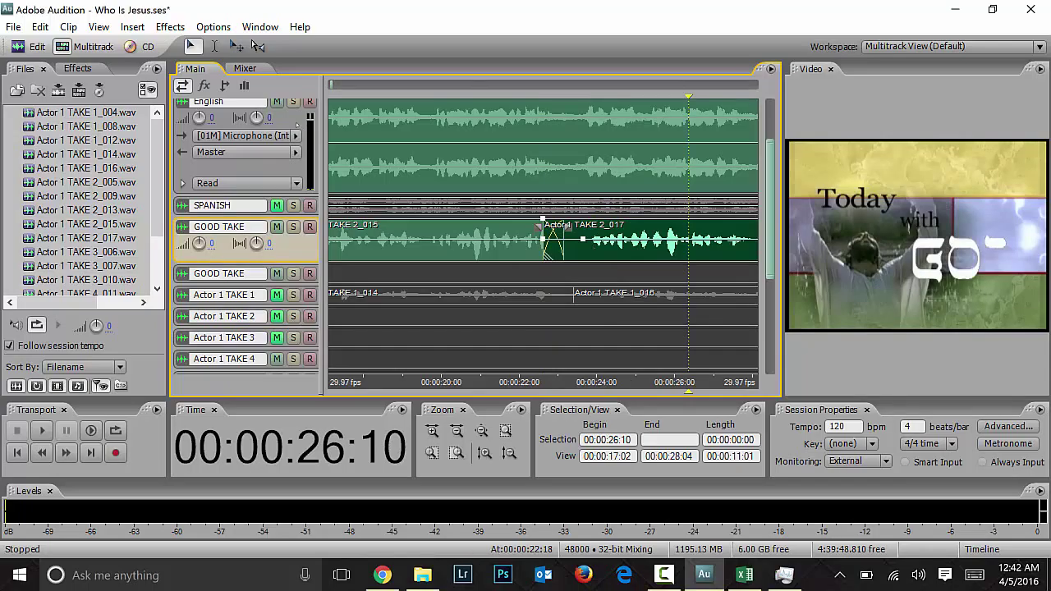
Step: Reposition the TAKE 2_017 clip across the second GOOD TAKE and English tracks
{"action": "right_click", "coordinate": [583, 251]}
{"action": "key", "text": "Escape"}
{"action": "left_click_drag", "start_coordinate": [584, 252], "coordinate": [528, 250]}
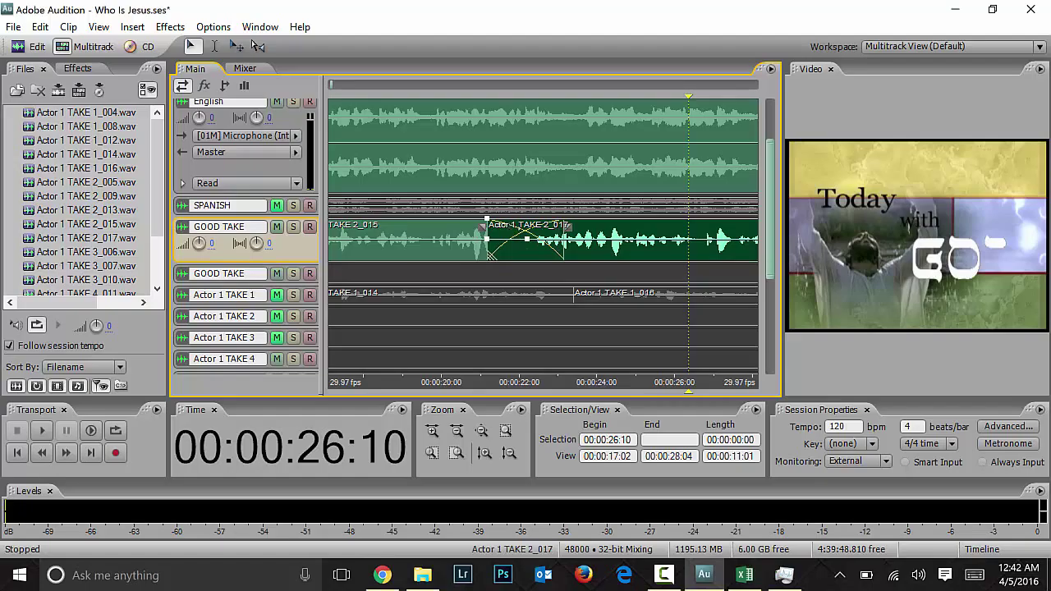
{"action": "left_click_drag", "start_coordinate": [526, 242], "coordinate": [444, 119]}
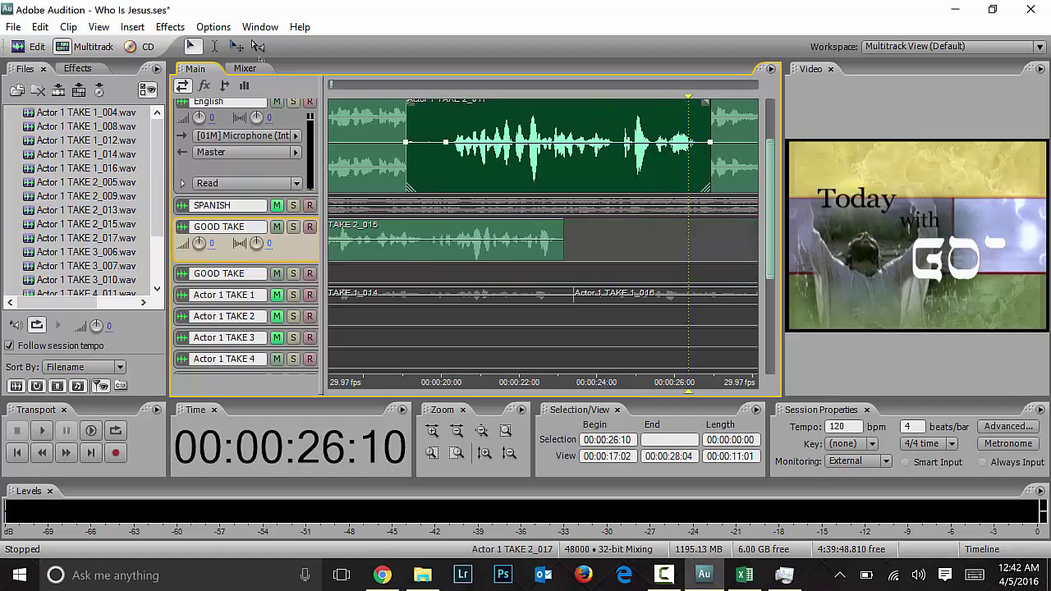
{"action": "left_click", "coordinate": [395, 273]}
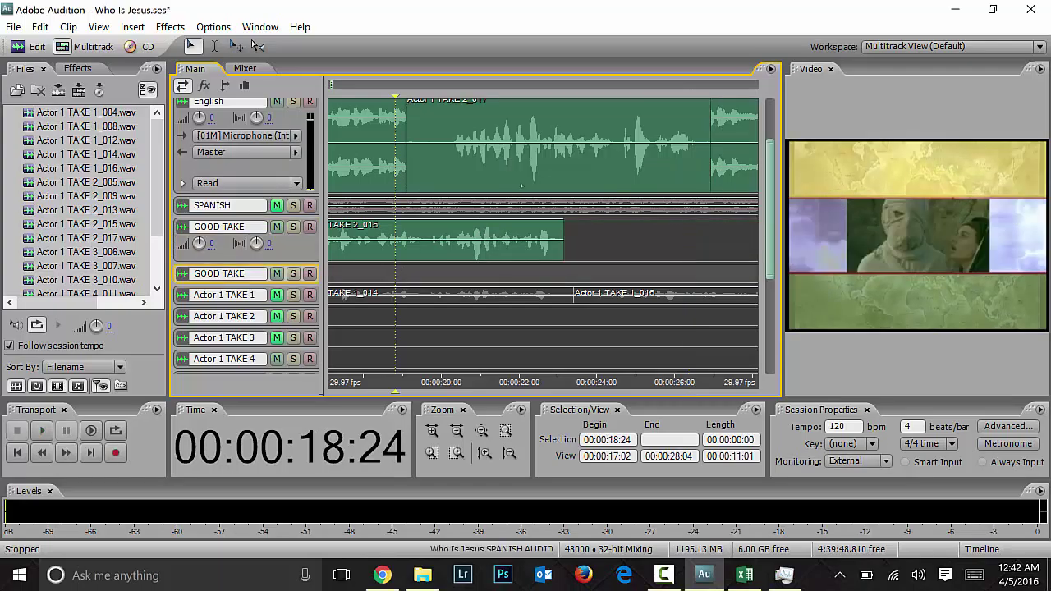
Step: Trim TAKE 2_017's start so it crossfades right after TAKE 2_015
{"action": "left_click_drag", "start_coordinate": [539, 178], "coordinate": [689, 257]}
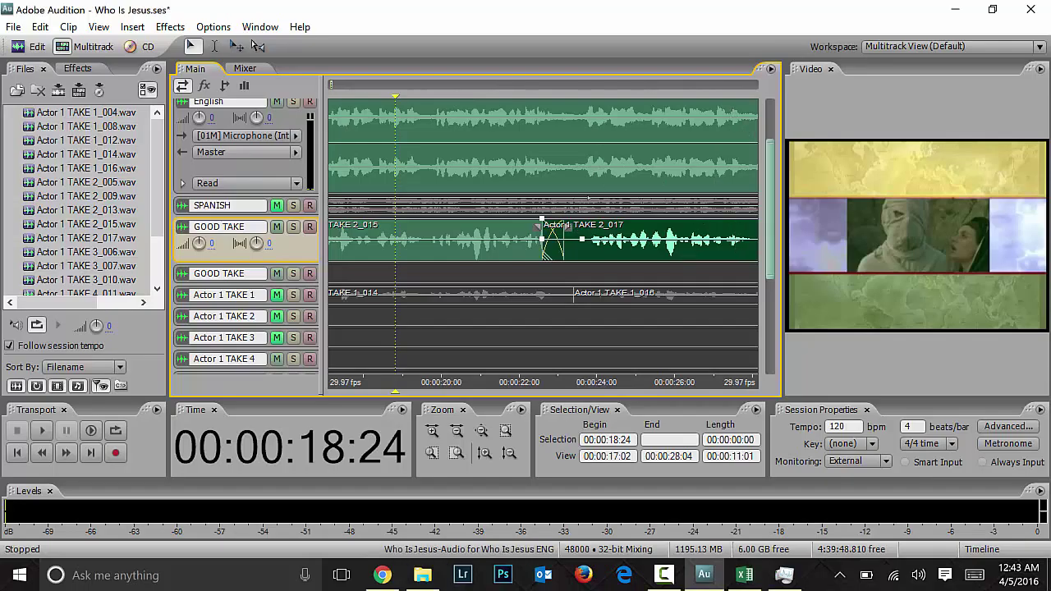
{"action": "left_click_drag", "start_coordinate": [545, 253], "coordinate": [567, 252]}
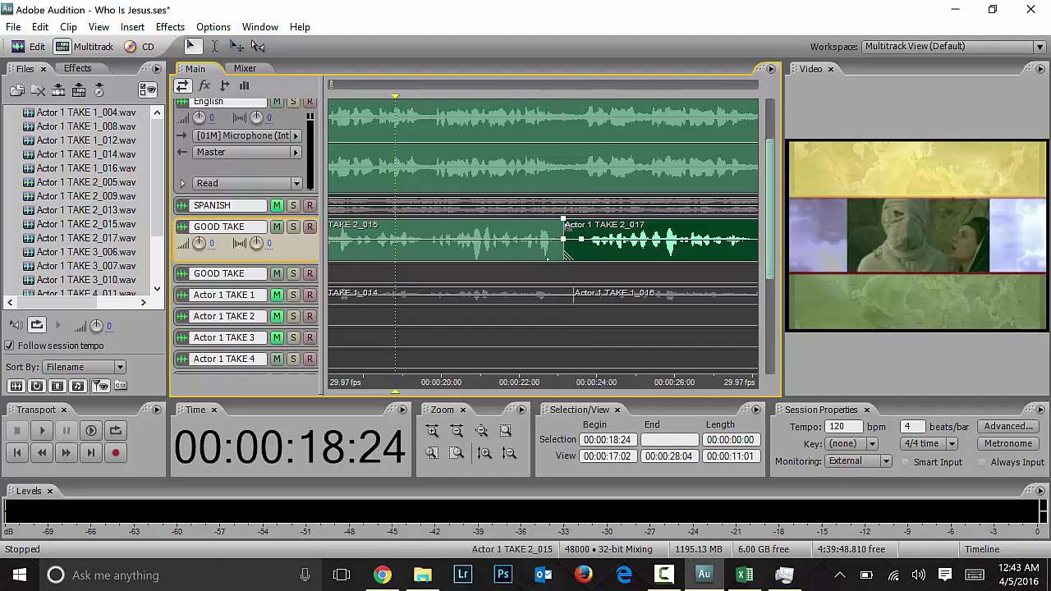
{"action": "scroll", "coordinate": [461, 362], "scroll_direction": "down", "scroll_amount": 5}
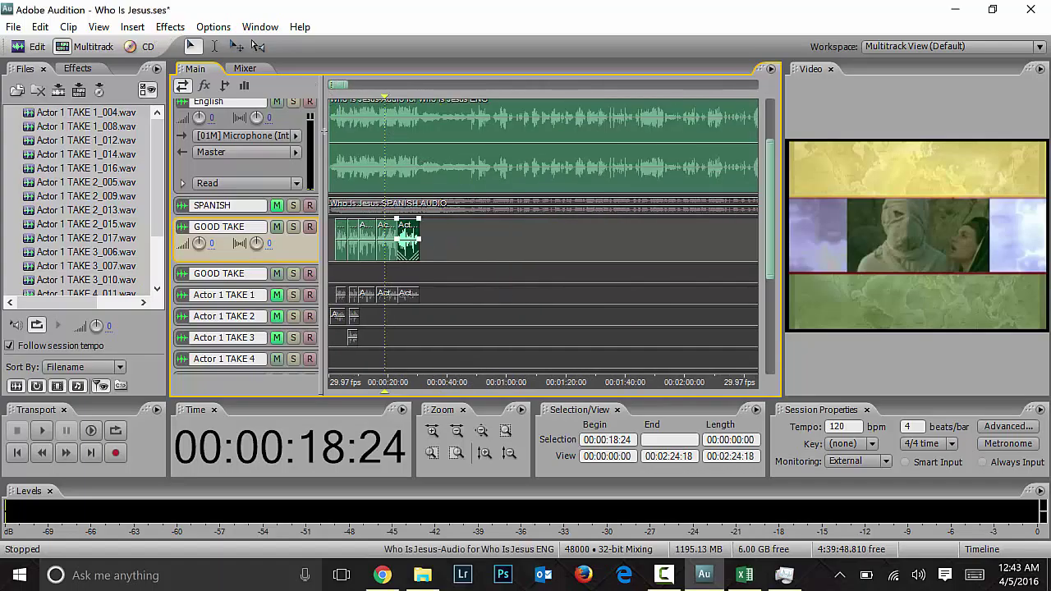
Step: Rewind to 0:00 and play the session, then park the playhead near 00:01:03
{"action": "left_click_drag", "start_coordinate": [385, 96], "coordinate": [273, 117]}
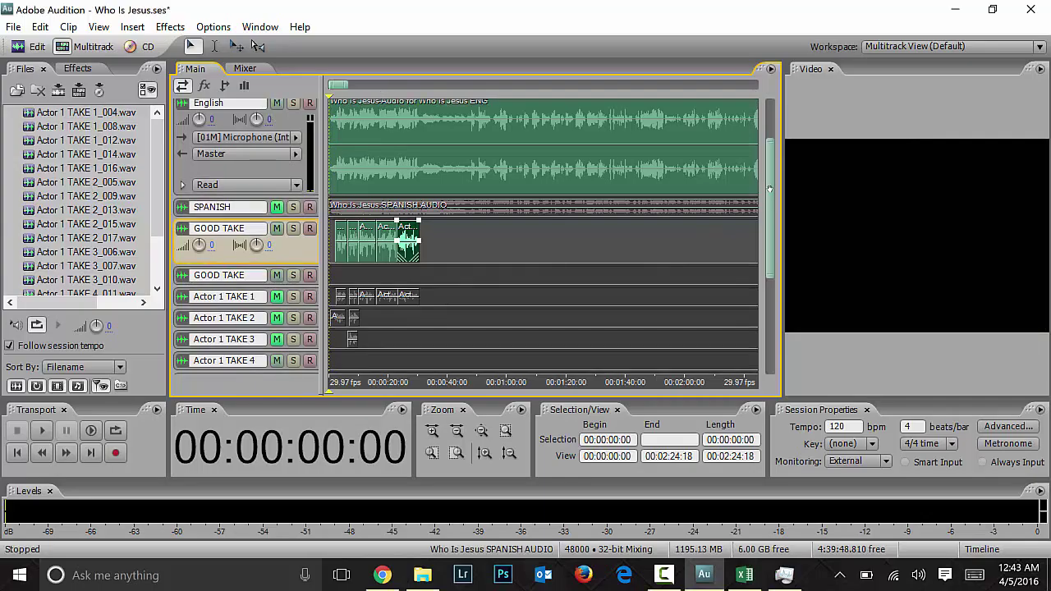
{"action": "scroll", "coordinate": [279, 197], "scroll_direction": "up", "scroll_amount": 3}
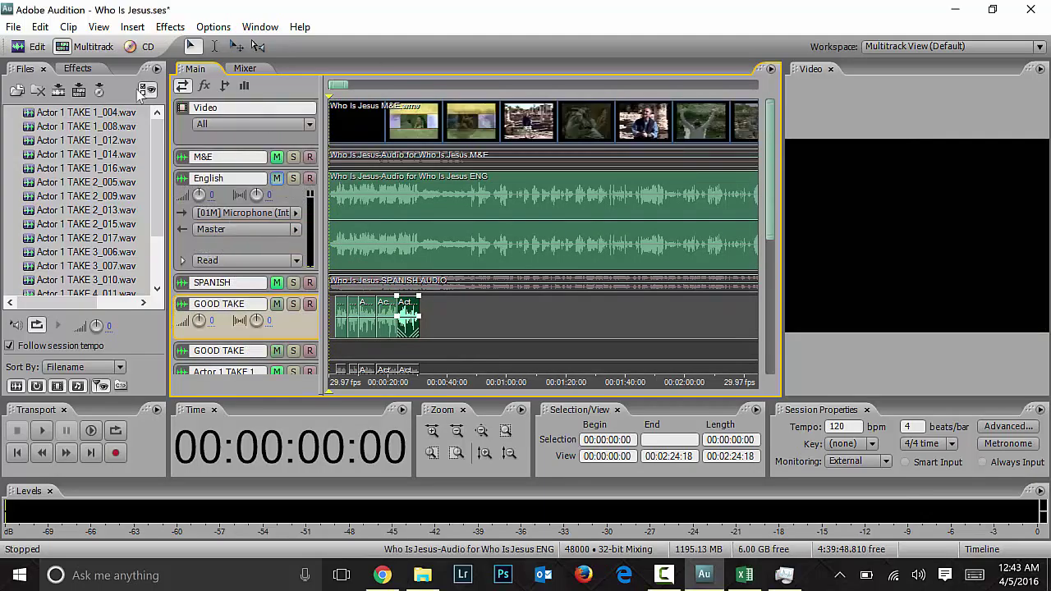
{"action": "left_click", "coordinate": [277, 178]}
{"action": "left_click", "coordinate": [276, 156]}
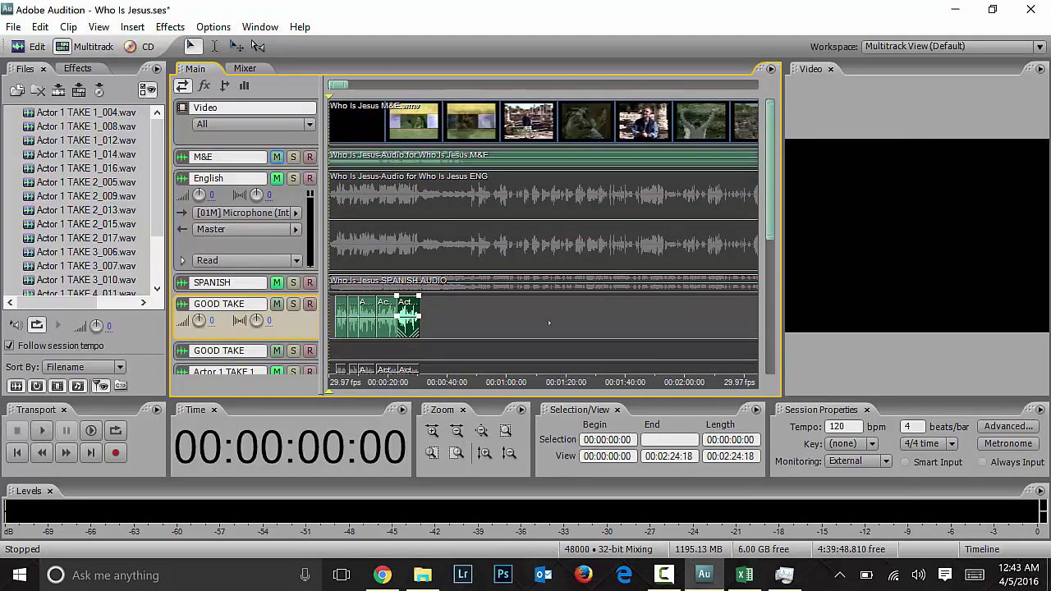
{"action": "key", "text": "space"}
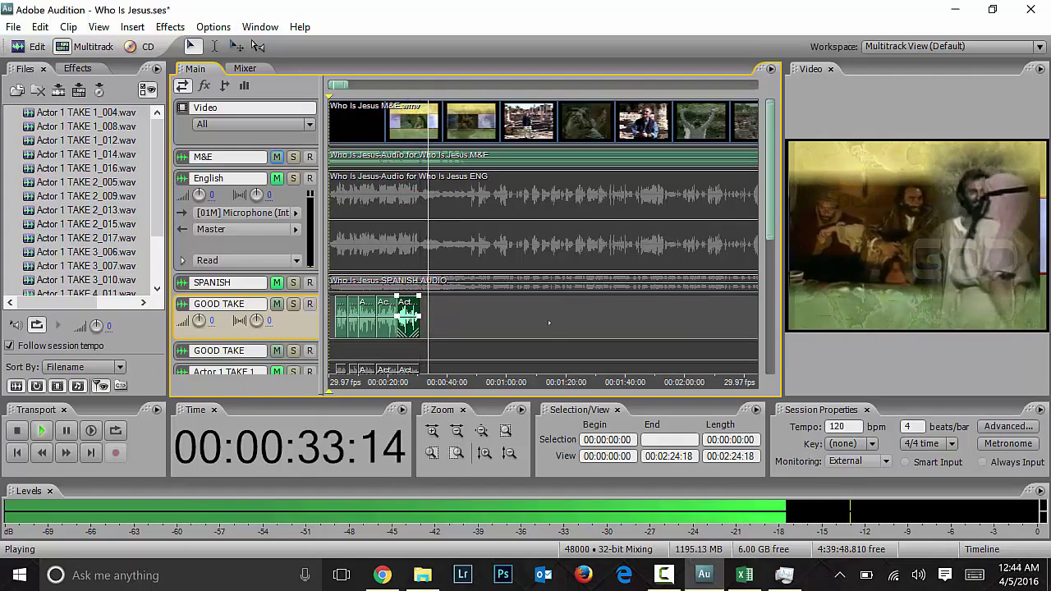
{"action": "key", "text": "space"}
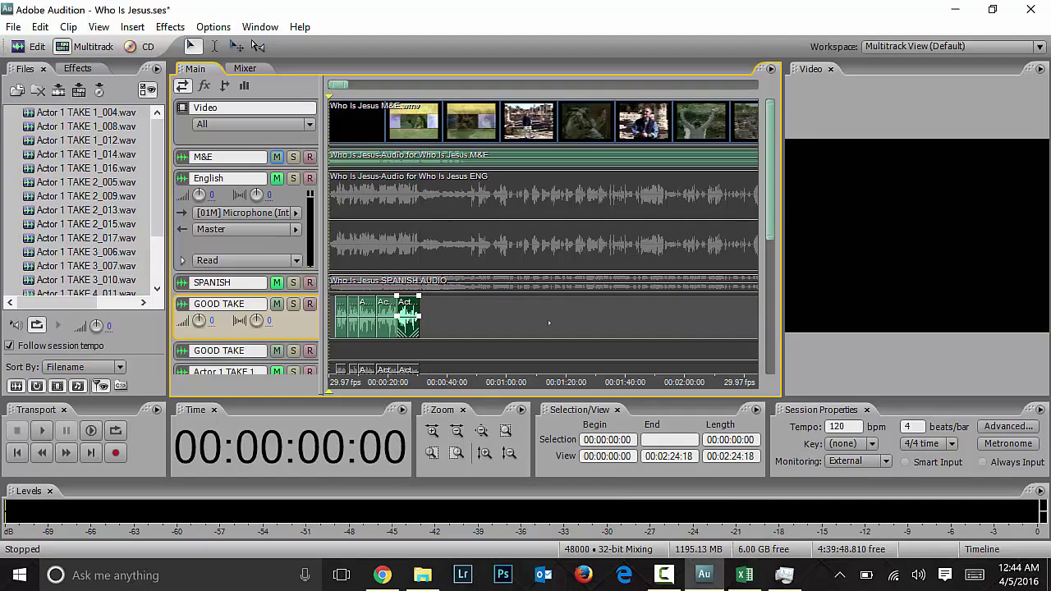
{"action": "left_click", "coordinate": [516, 326]}
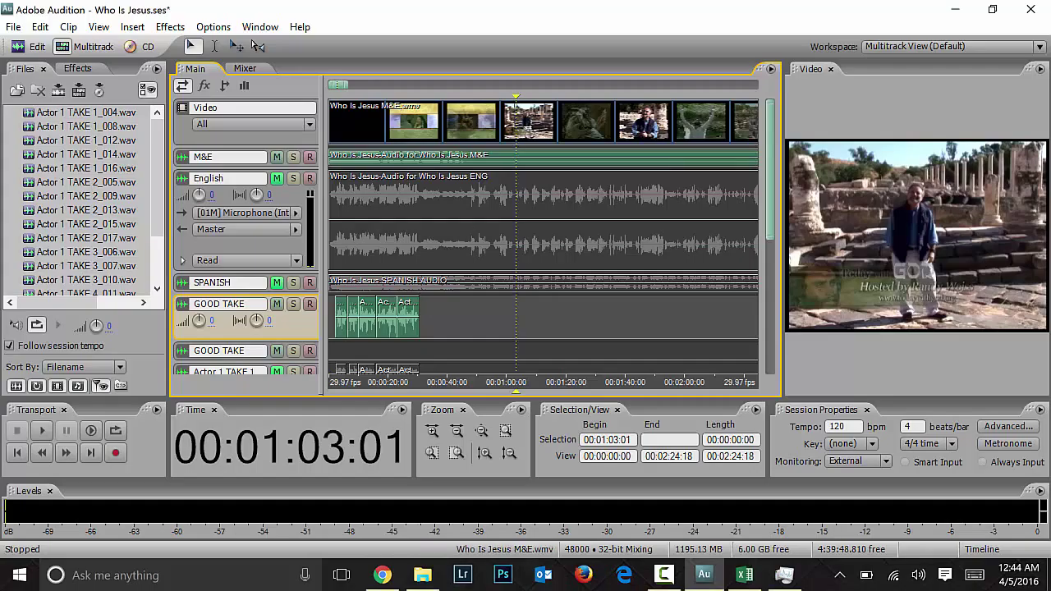
Step: Cue the playhead back to 00:00:43:20 and scroll through the script lines in Excel
{"action": "left_click_drag", "start_coordinate": [514, 99], "coordinate": [457, 98]}
{"action": "key", "text": "equal"}
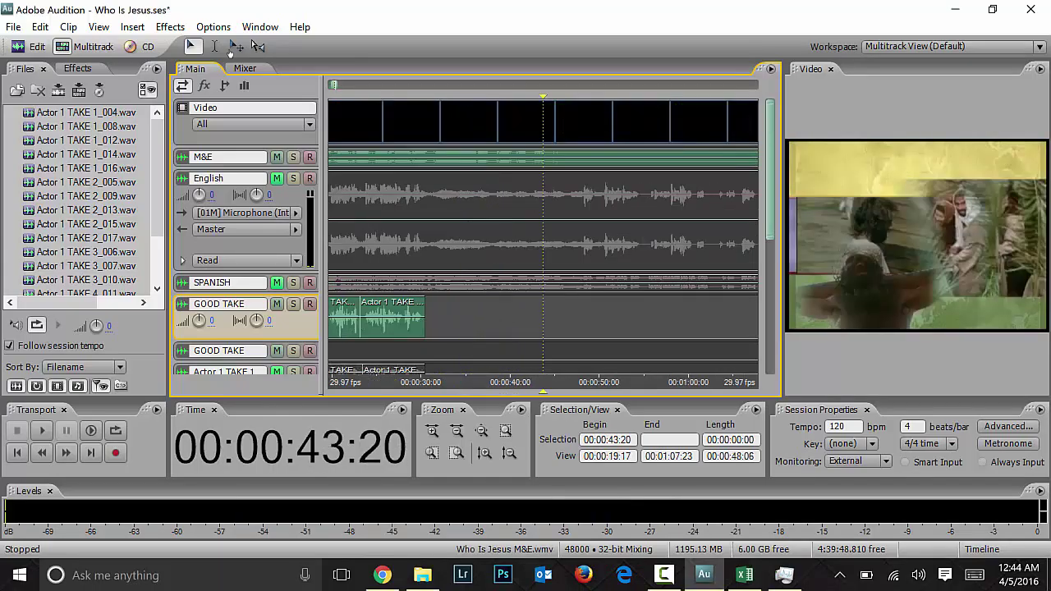
{"action": "left_click", "coordinate": [744, 575]}
{"action": "scroll", "coordinate": [547, 419], "scroll_direction": "down", "scroll_amount": 4}
{"action": "scroll", "coordinate": [546, 418], "scroll_direction": "up", "scroll_amount": 3}
{"action": "scroll", "coordinate": [548, 417], "scroll_direction": "down", "scroll_amount": 3}
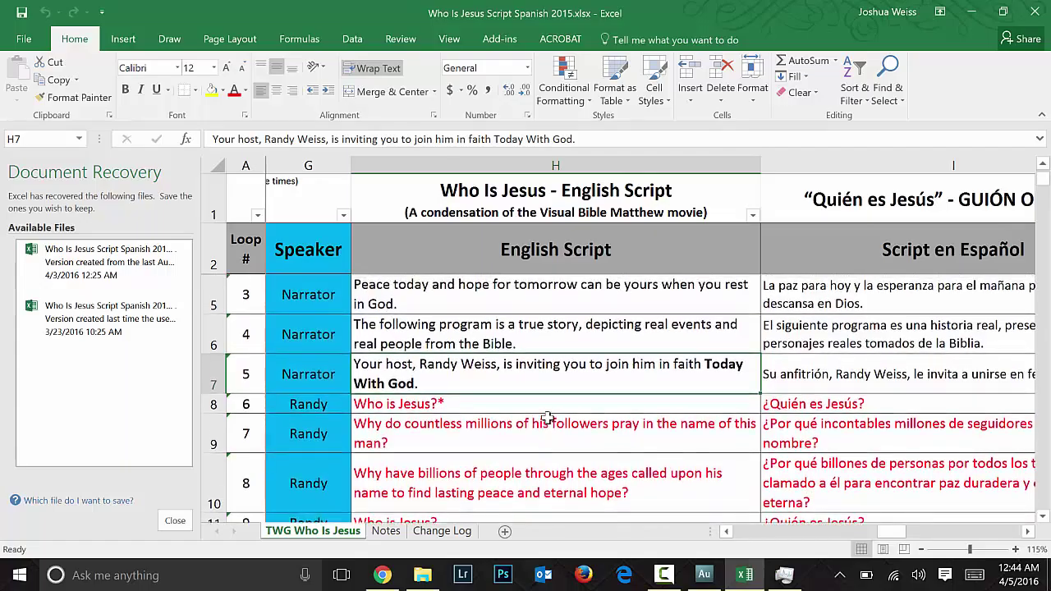
Step: Back in Audition, make the English track audible and mute the M&E track
{"action": "left_click", "coordinate": [974, 20]}
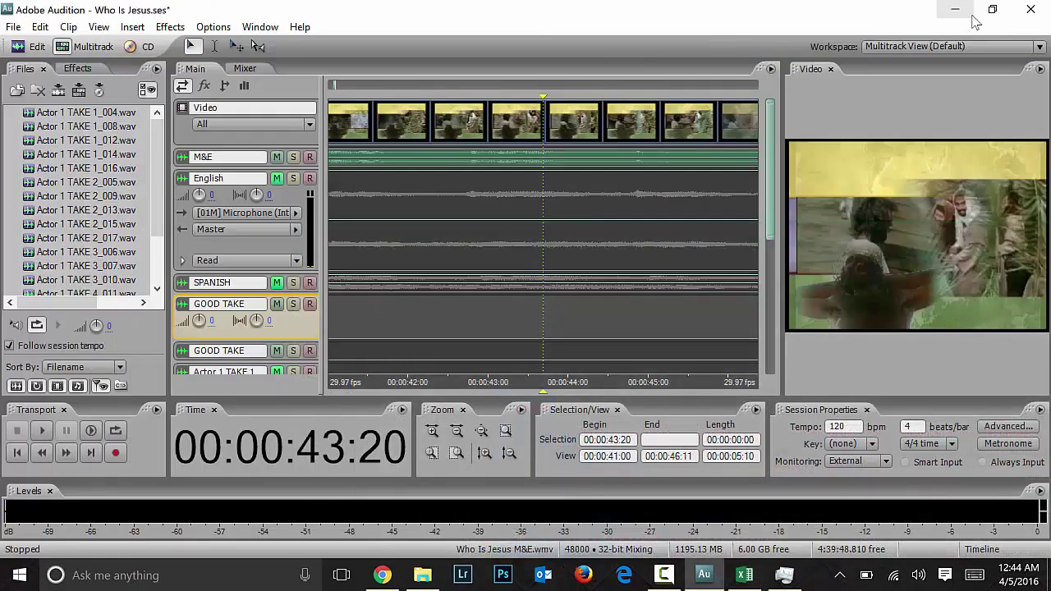
{"action": "left_click", "coordinate": [277, 170]}
{"action": "left_click", "coordinate": [276, 157]}
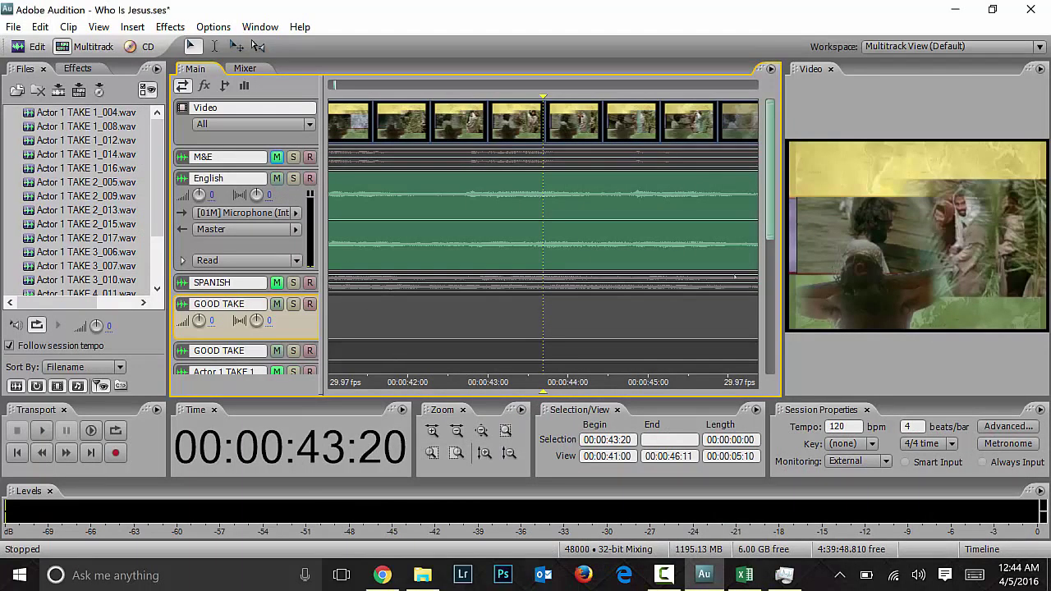
Step: Arm the Actor 1 TAKE 1 track and preview playback from 00:00:43:20
{"action": "scroll", "coordinate": [290, 290], "scroll_direction": "down", "scroll_amount": 3}
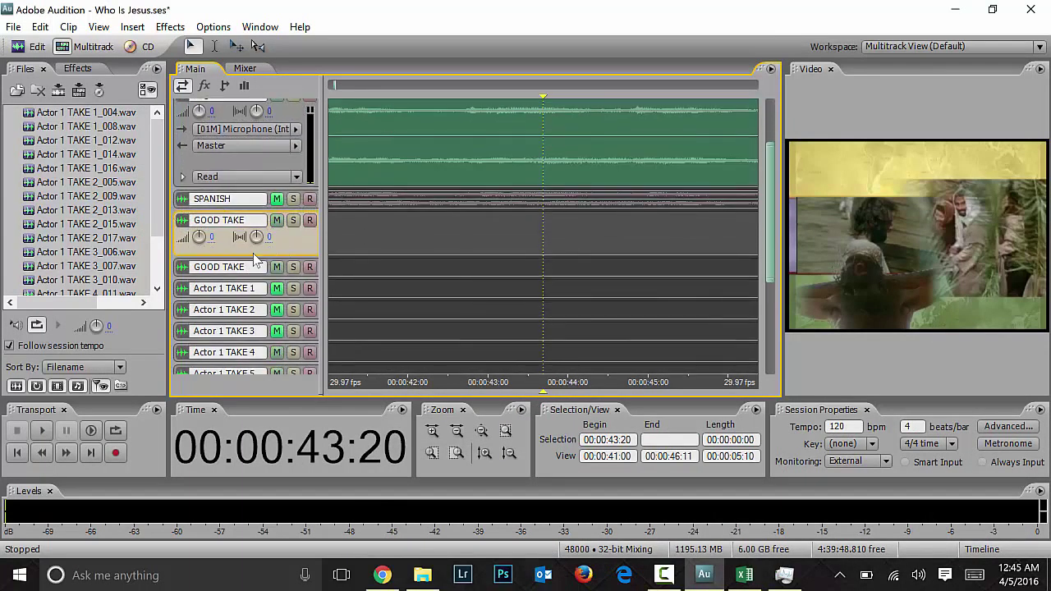
{"action": "left_click", "coordinate": [309, 288]}
{"action": "key", "text": "space"}
{"action": "scroll", "coordinate": [769, 243], "scroll_direction": "up", "scroll_amount": 3}
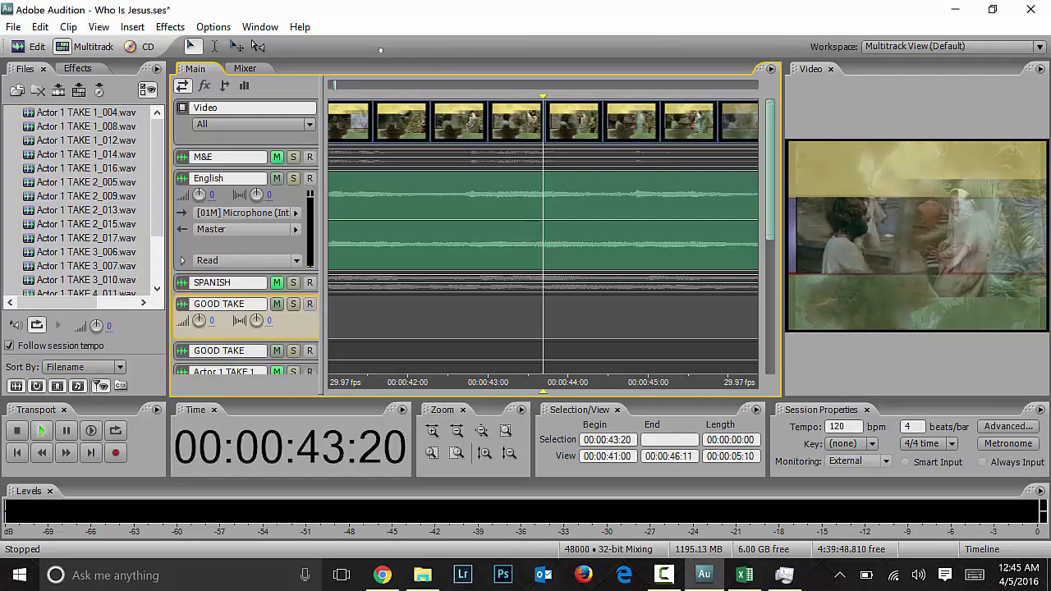
{"action": "key", "text": "space"}
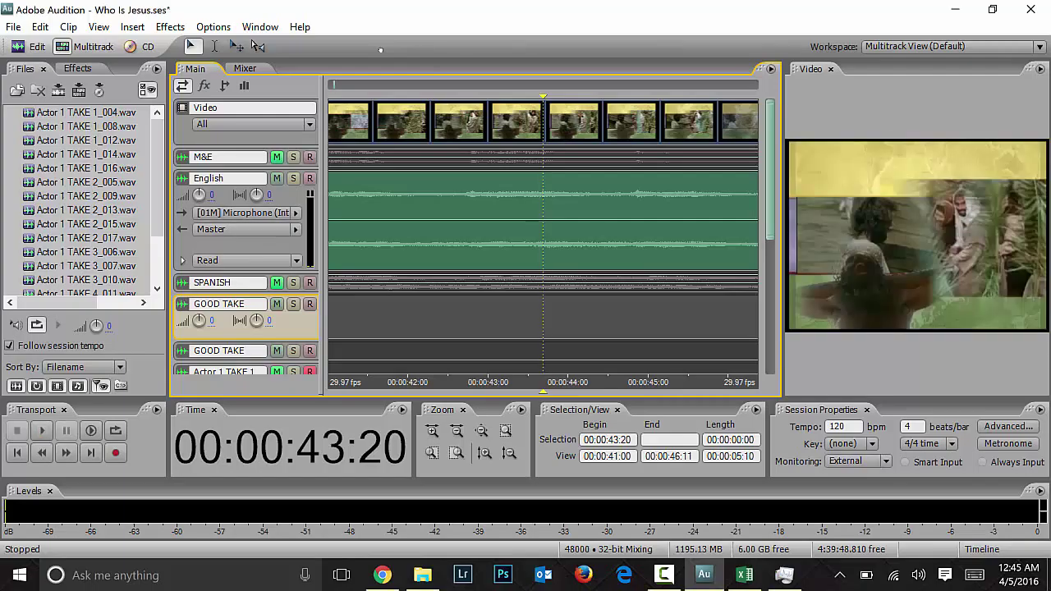
Step: Record takes Actor 1 TAKE 1_018 and 1_019 near 00:00:46, ending at 00:00:46:00
{"action": "key", "text": "space"}
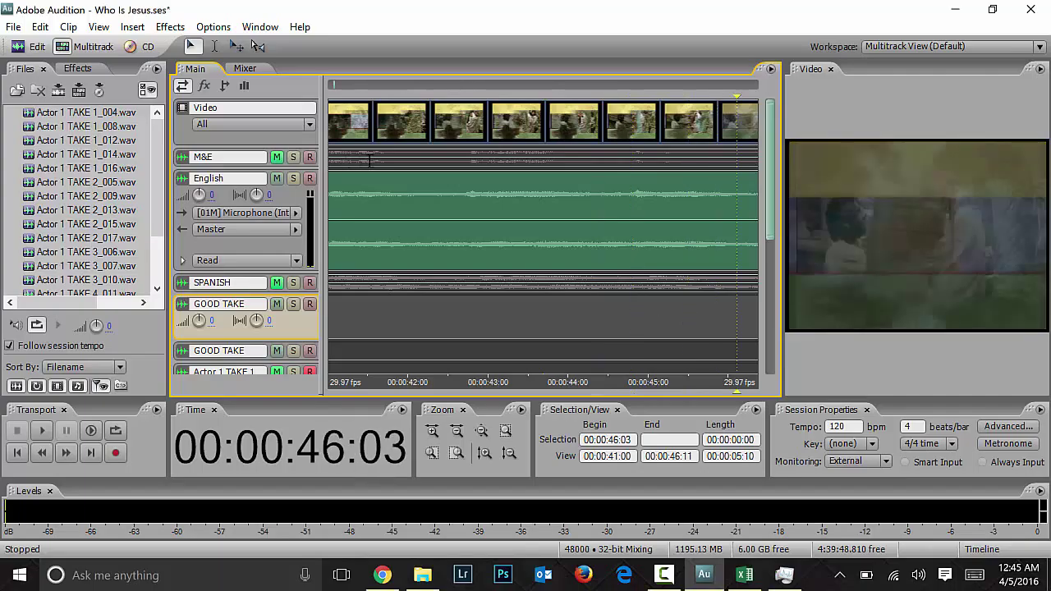
{"action": "key", "text": "space"}
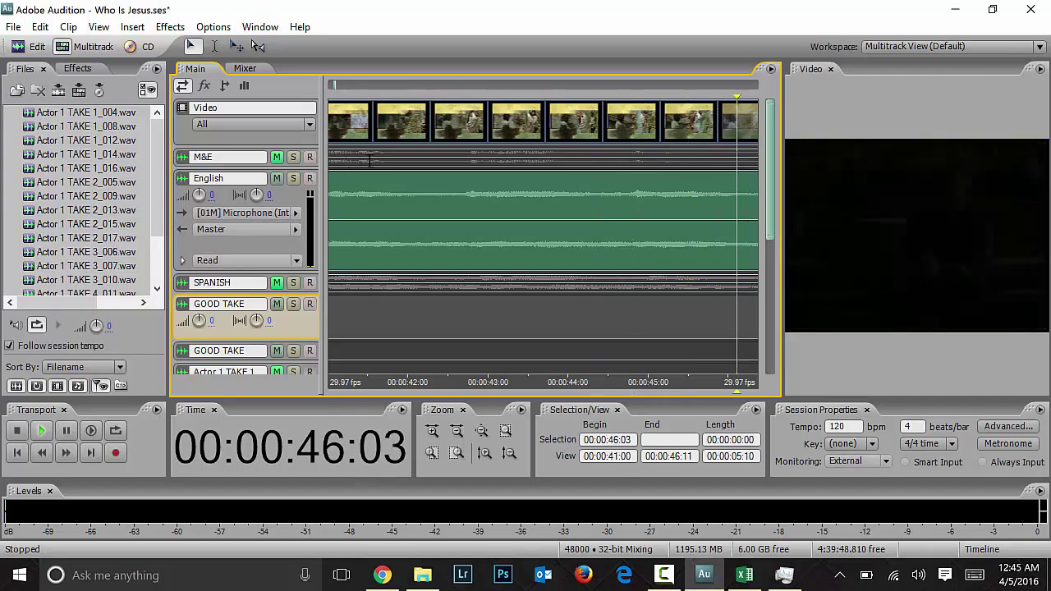
{"action": "key", "text": "space"}
{"action": "key", "text": "space"}
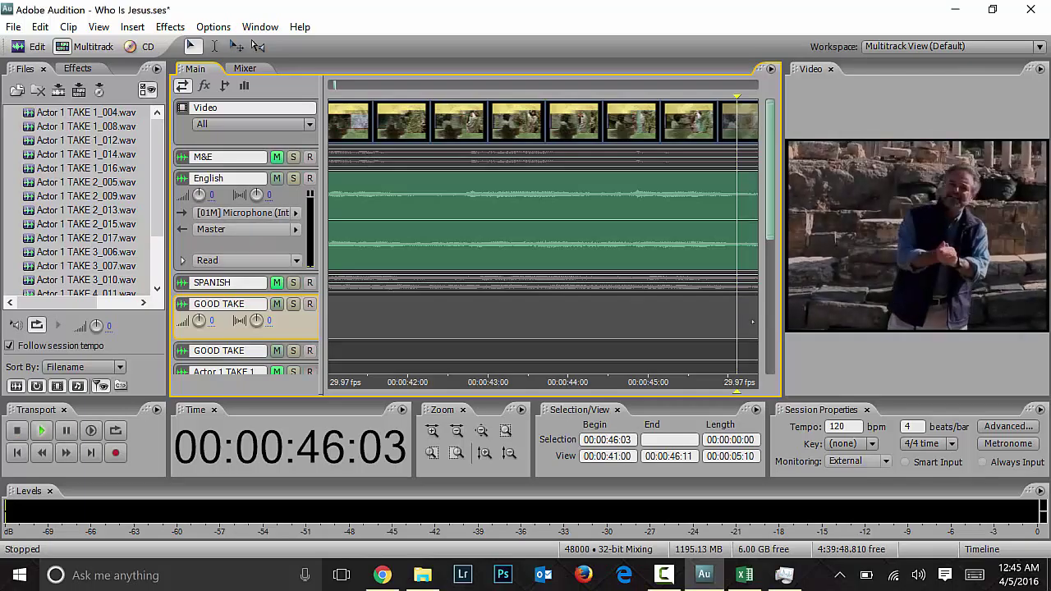
{"action": "key", "text": "space"}
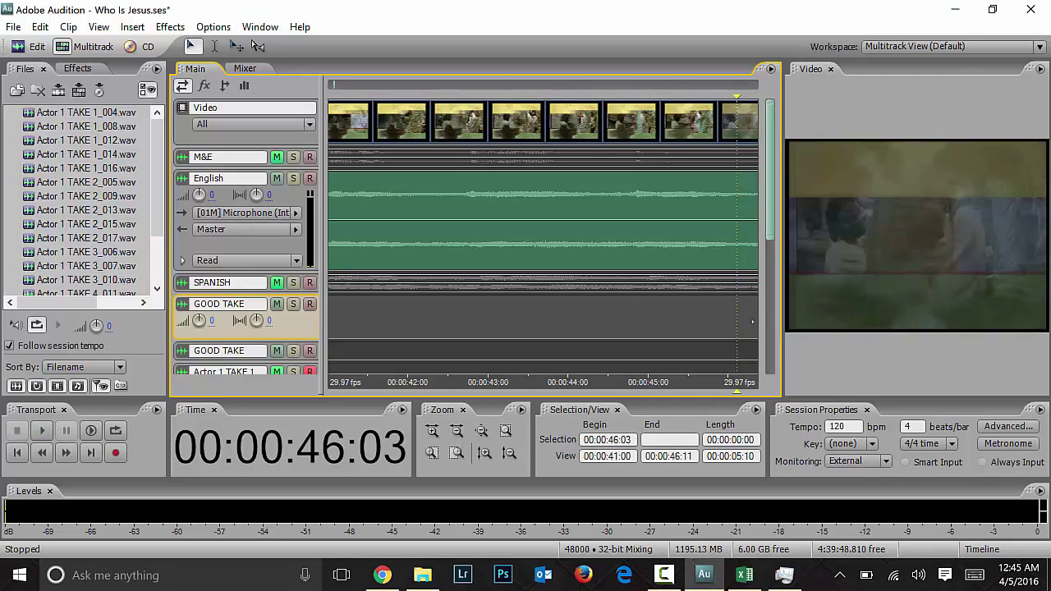
{"action": "key", "text": "space"}
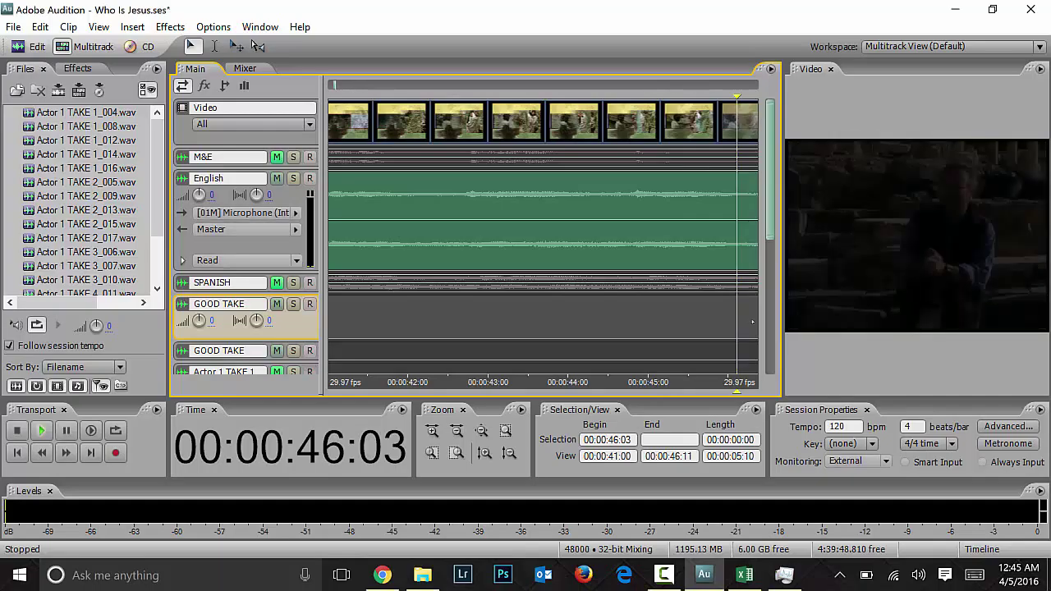
{"action": "key", "text": "alt+space"}
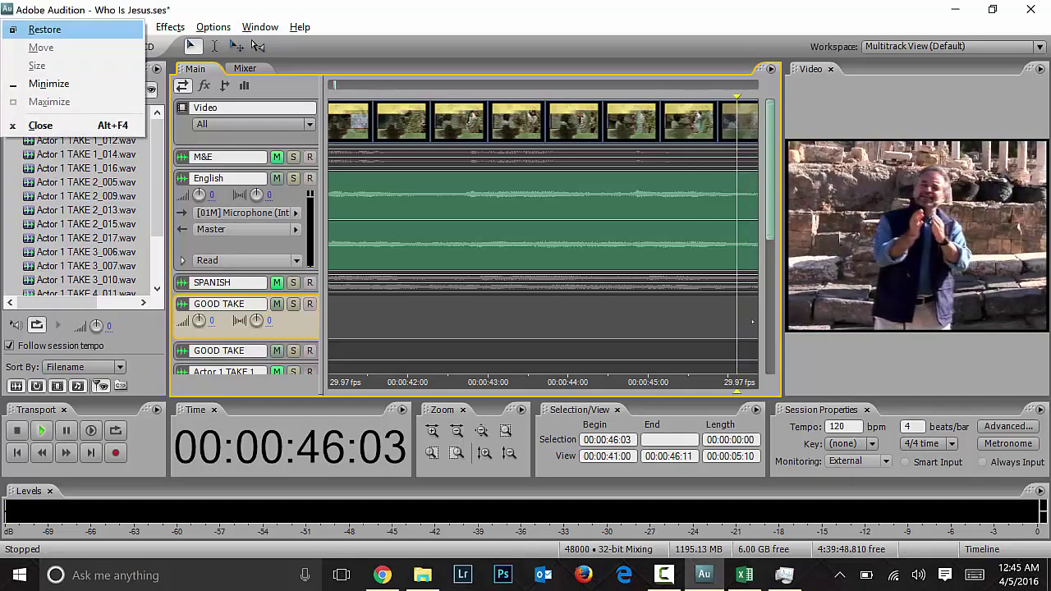
{"action": "key", "text": "Escape"}
{"action": "key", "text": "space"}
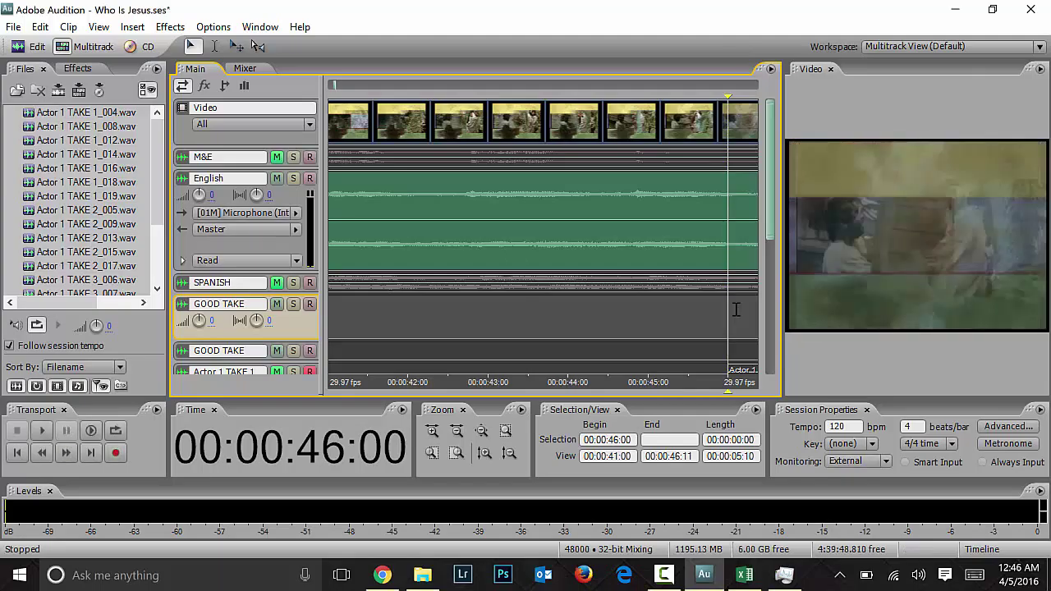
Step: Play back the new take from 00:00:46:06 and locate the next line near 00:00:48:08
{"action": "key", "text": "space"}
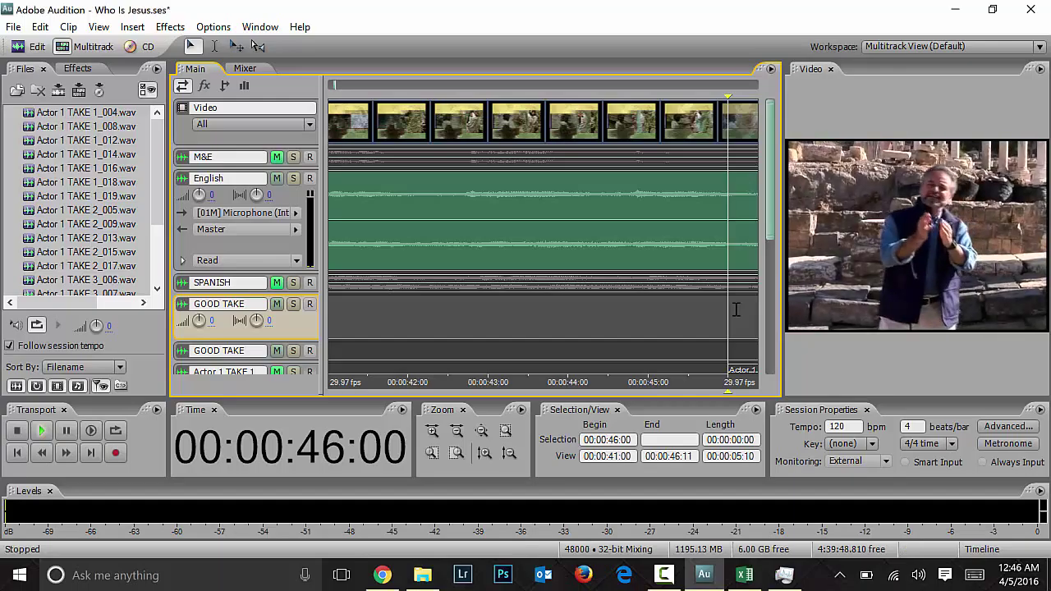
{"action": "key", "text": "space"}
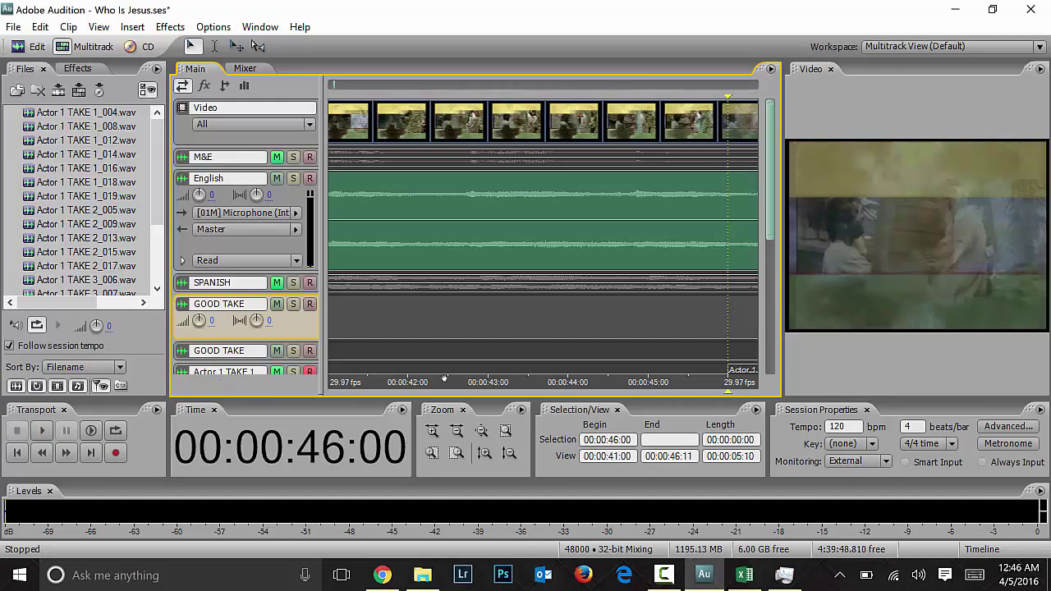
{"action": "left_click", "coordinate": [91, 431]}
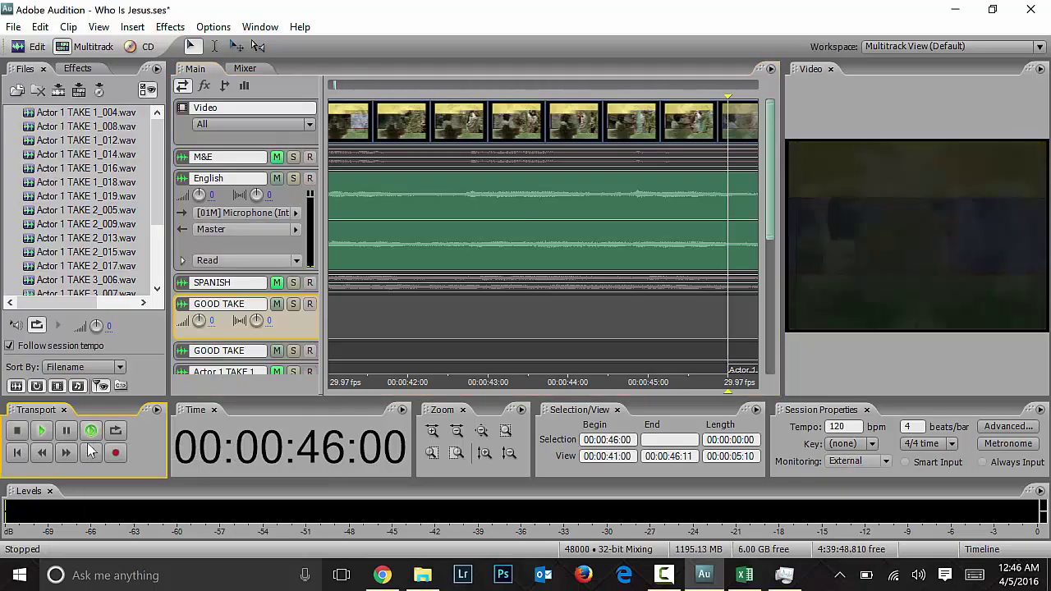
{"action": "left_click", "coordinate": [721, 313]}
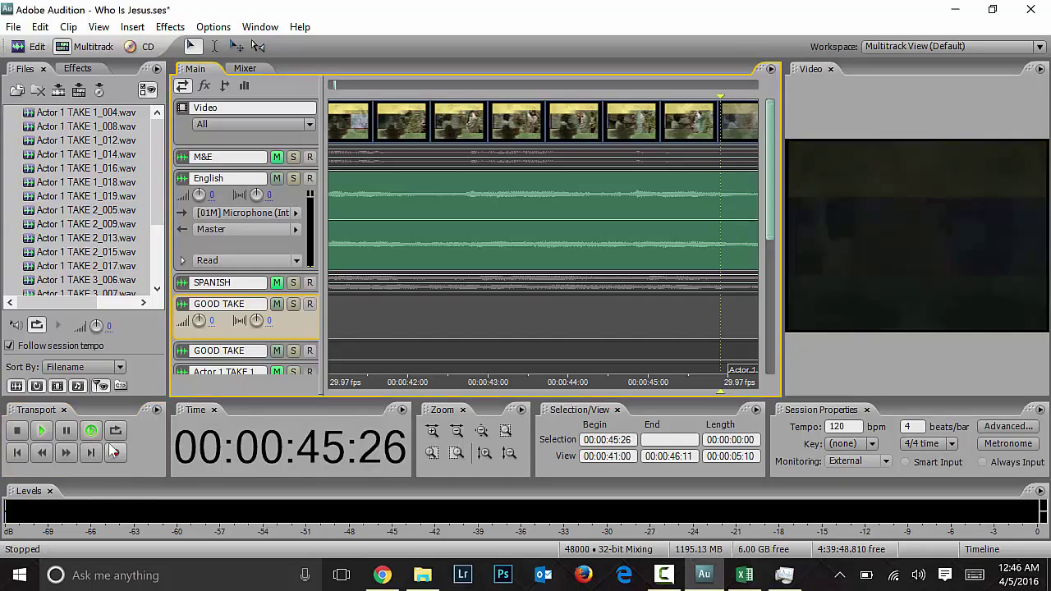
{"action": "left_click", "coordinate": [747, 313]}
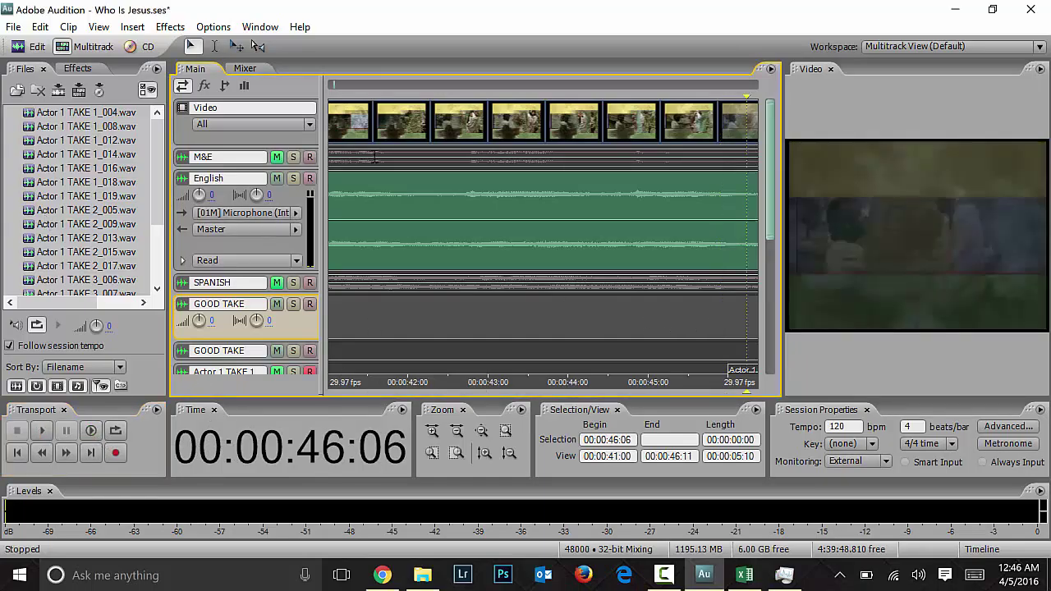
{"action": "key", "text": "space"}
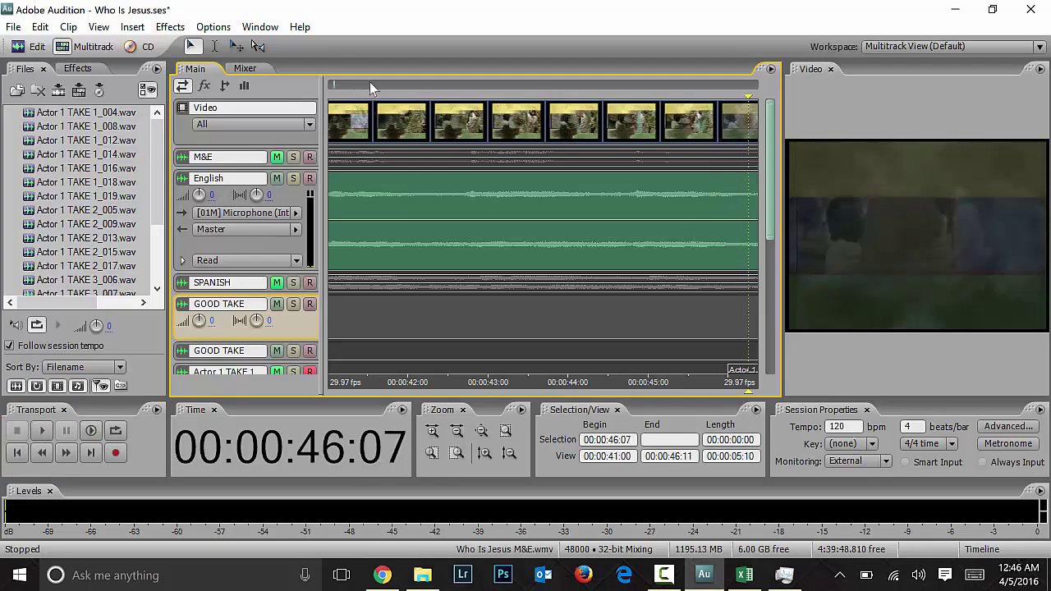
{"action": "key", "text": "Left"}
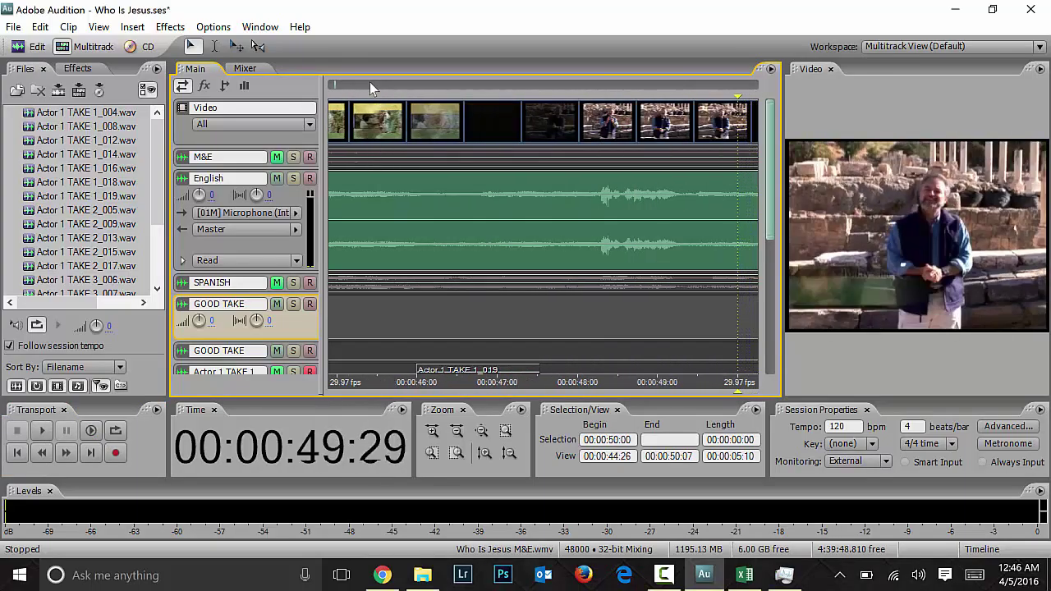
{"action": "key", "text": "Right"}
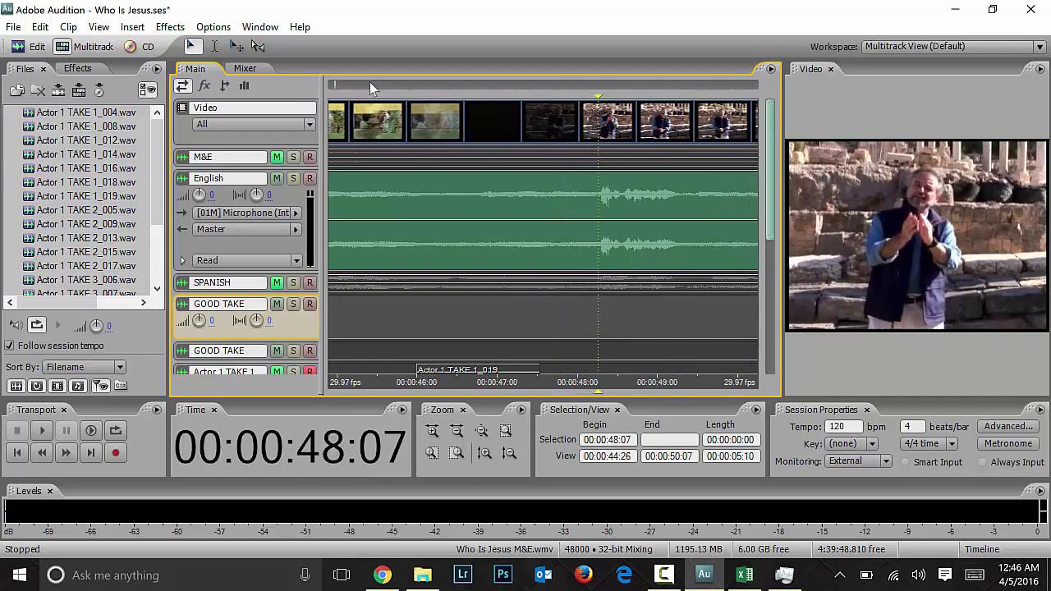
{"action": "key", "text": "space"}
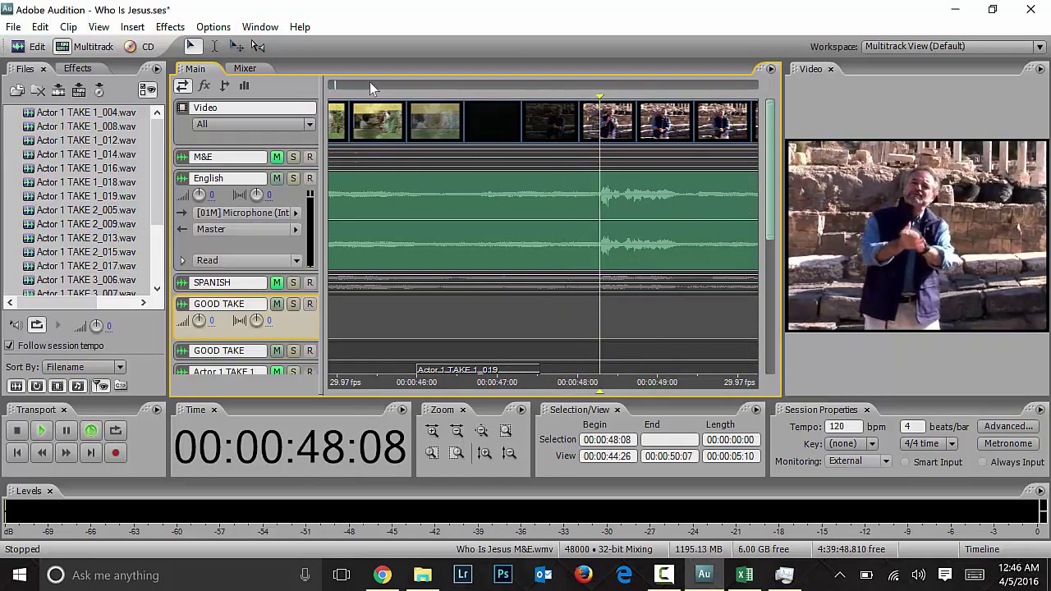
{"action": "key", "text": "space"}
Step: Zoom in and frame-step the playhead to exactly 00:00:48:08
{"action": "key", "text": "equal"}
{"action": "key", "text": "equal"}
{"action": "key", "text": "equal"}
{"action": "key", "text": "equal"}
{"action": "key", "text": "equal"}
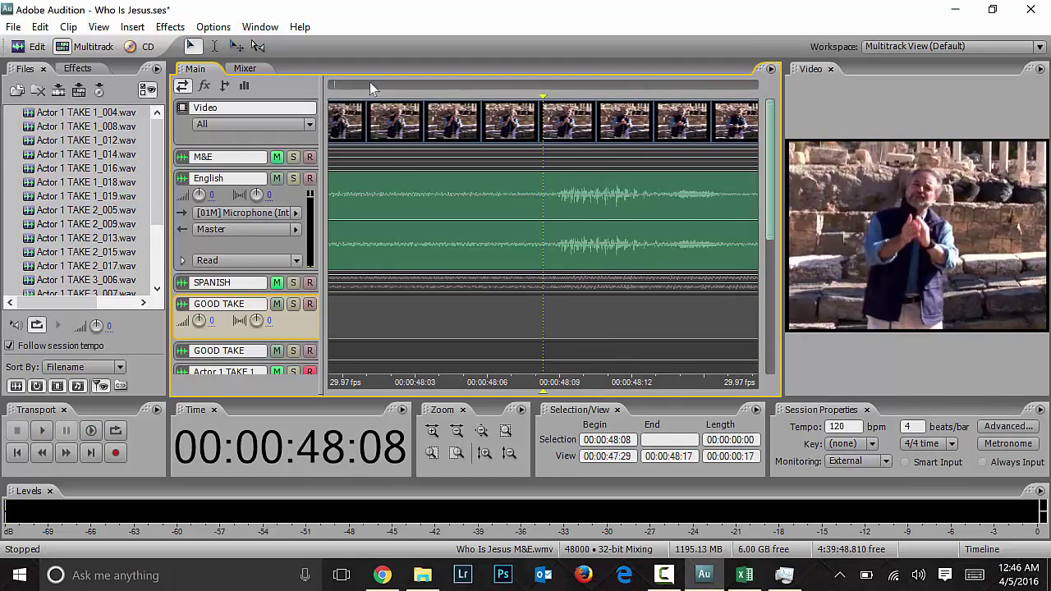
{"action": "key", "text": "Right"}
{"action": "key", "text": "Right"}
{"action": "key", "text": "Right"}
{"action": "key", "text": "Right"}
{"action": "key", "text": "Right"}
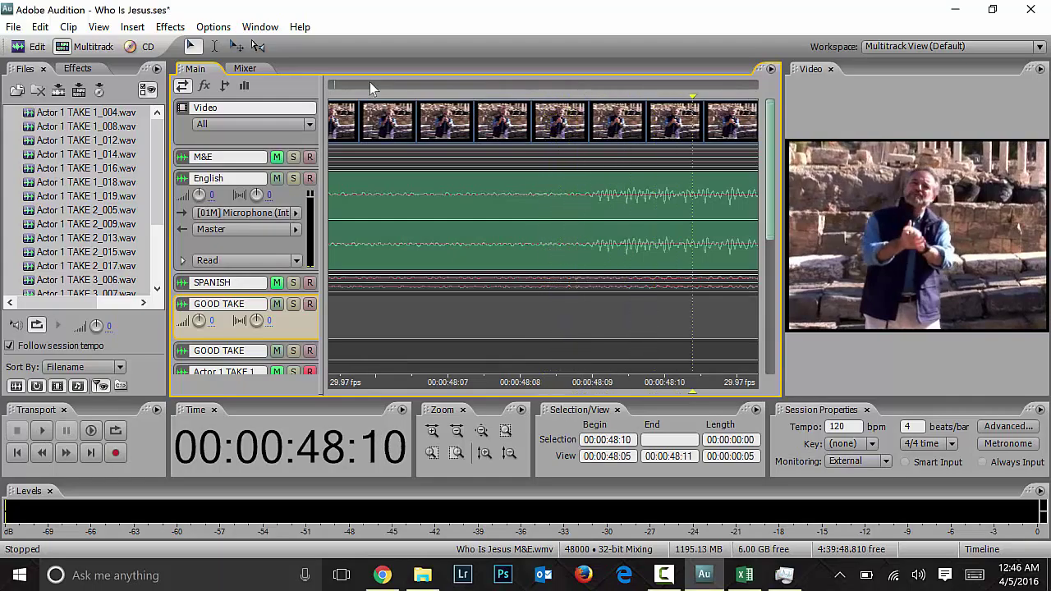
{"action": "key", "text": "Right"}
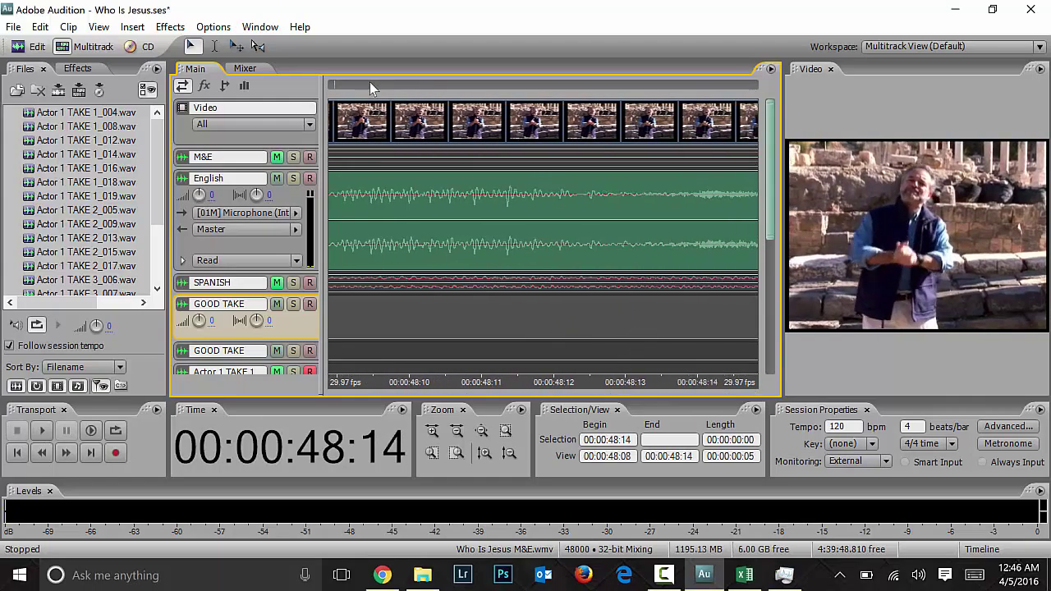
{"action": "key", "text": "Left"}
{"action": "key", "text": "Left"}
{"action": "key", "text": "Left"}
{"action": "key", "text": "Left"}
{"action": "key", "text": "Left"}
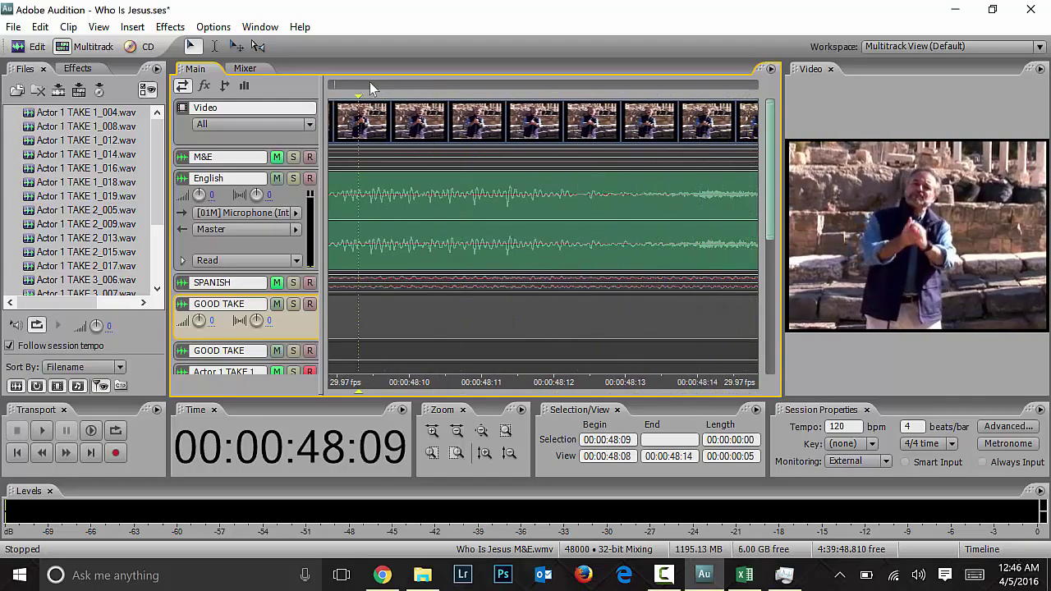
{"action": "key", "text": "Left"}
{"action": "key", "text": "space"}
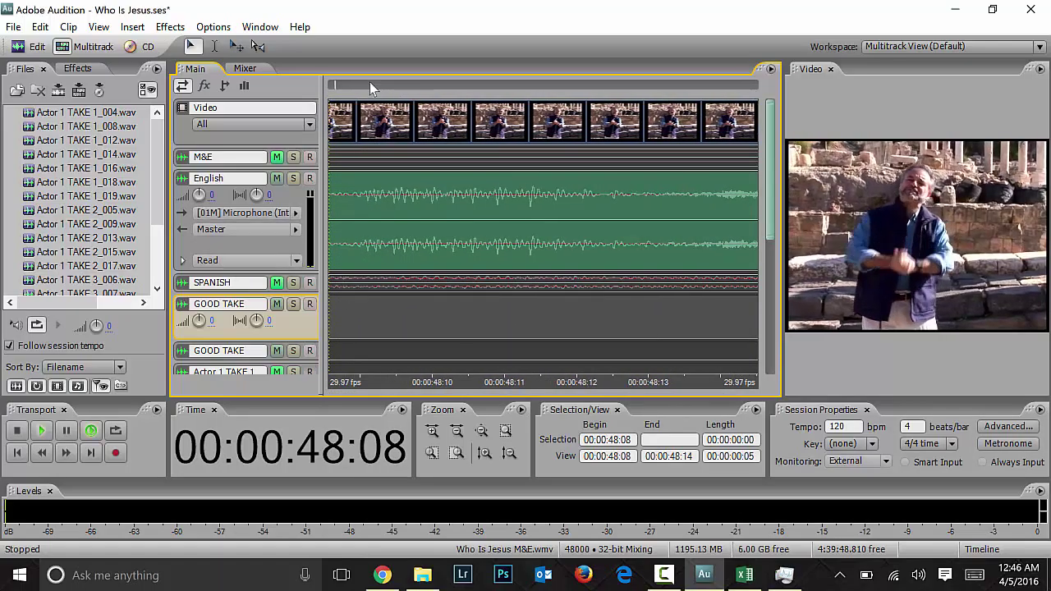
{"action": "key", "text": "space"}
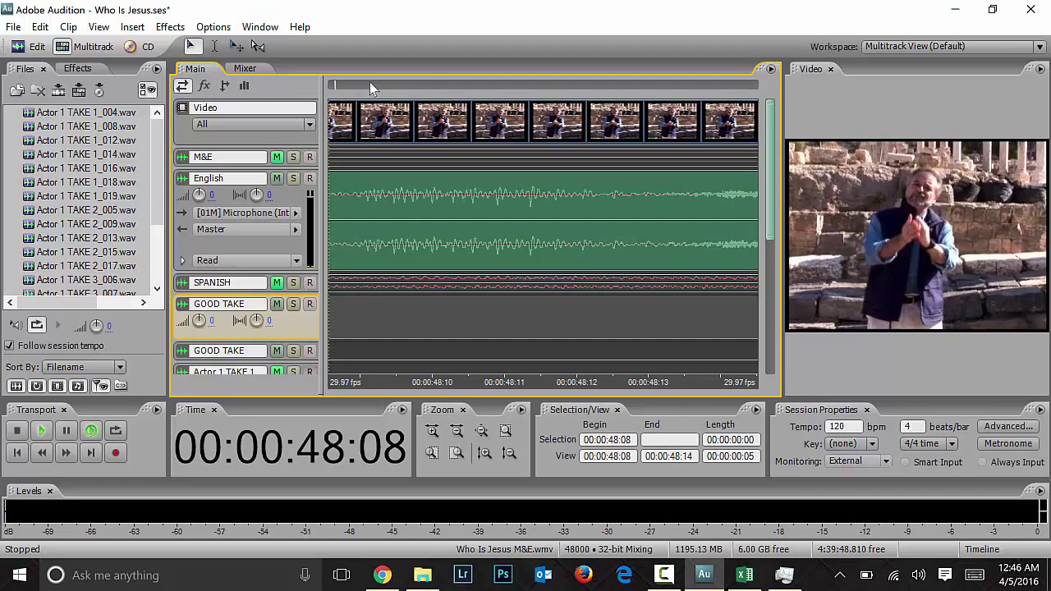
Step: Turn looping off, zoom out to about one second, and return the playhead to 00:00:48:08
{"action": "left_click", "coordinate": [90, 430]}
{"action": "key", "text": "minus"}
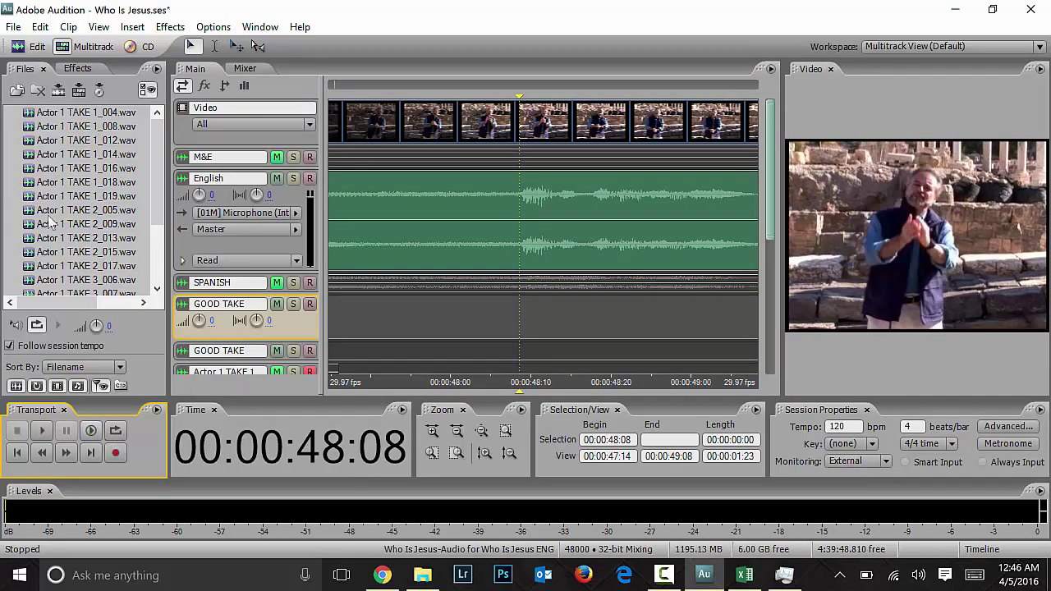
{"action": "left_click", "coordinate": [91, 430]}
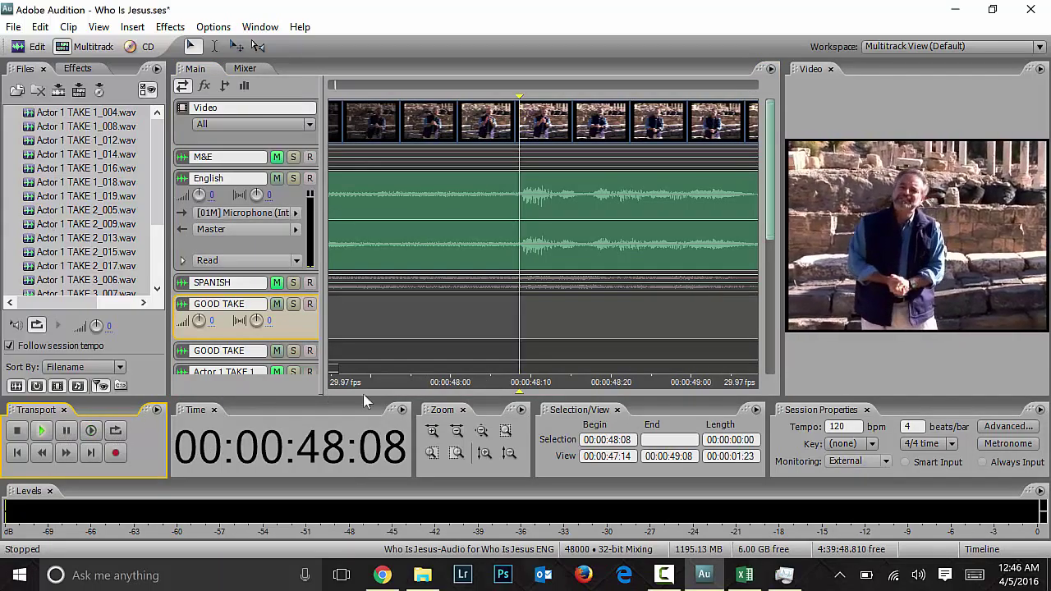
{"action": "key", "text": "space"}
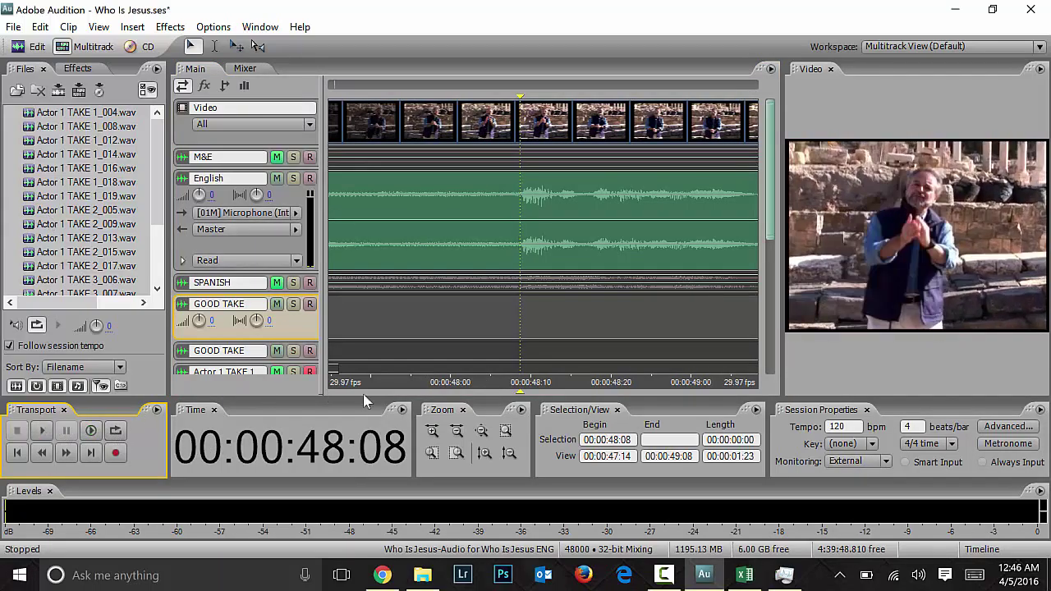
{"action": "key", "text": "Right"}
{"action": "key", "text": "Right"}
{"action": "key", "text": "Right"}
{"action": "key", "text": "Right"}
{"action": "key", "text": "Right"}
{"action": "key", "text": "Right"}
{"action": "key", "text": "Right"}
{"action": "key", "text": "space"}
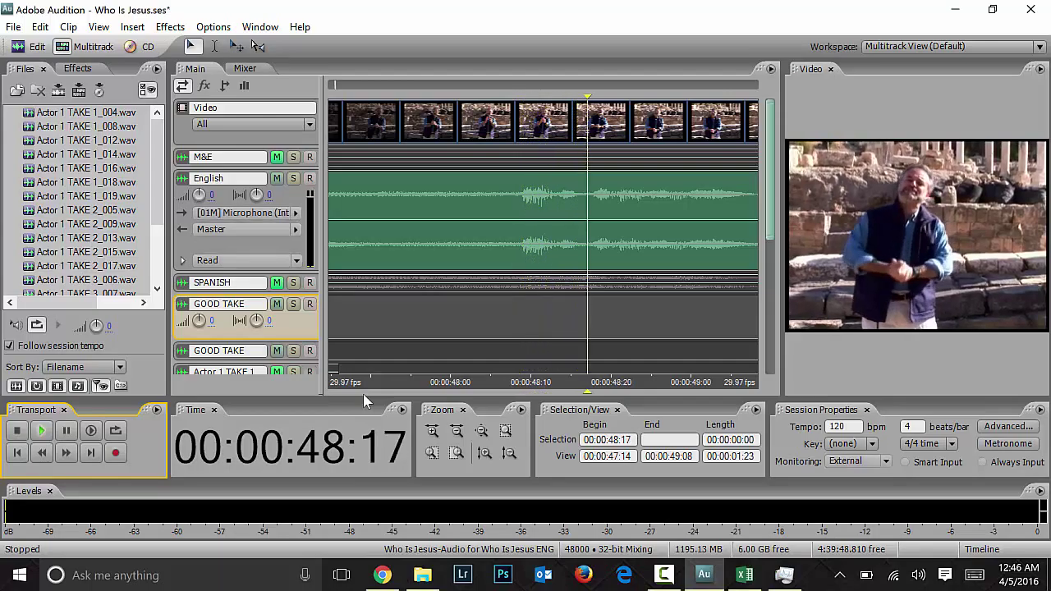
{"action": "key", "text": "space"}
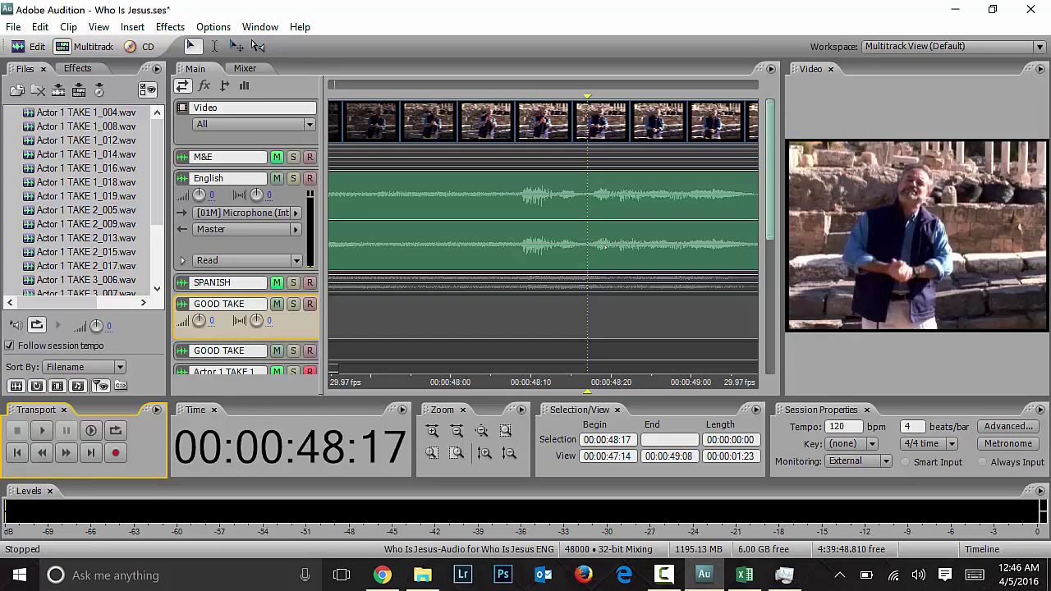
{"action": "left_click", "coordinate": [519, 309]}
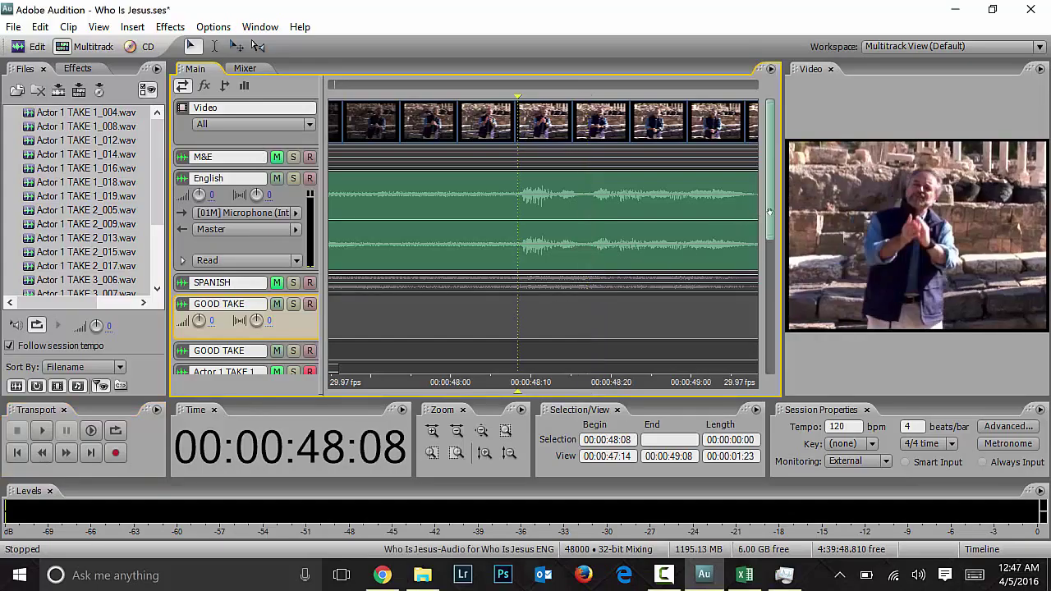
{"action": "scroll", "coordinate": [770, 212], "scroll_direction": "down", "scroll_amount": 2}
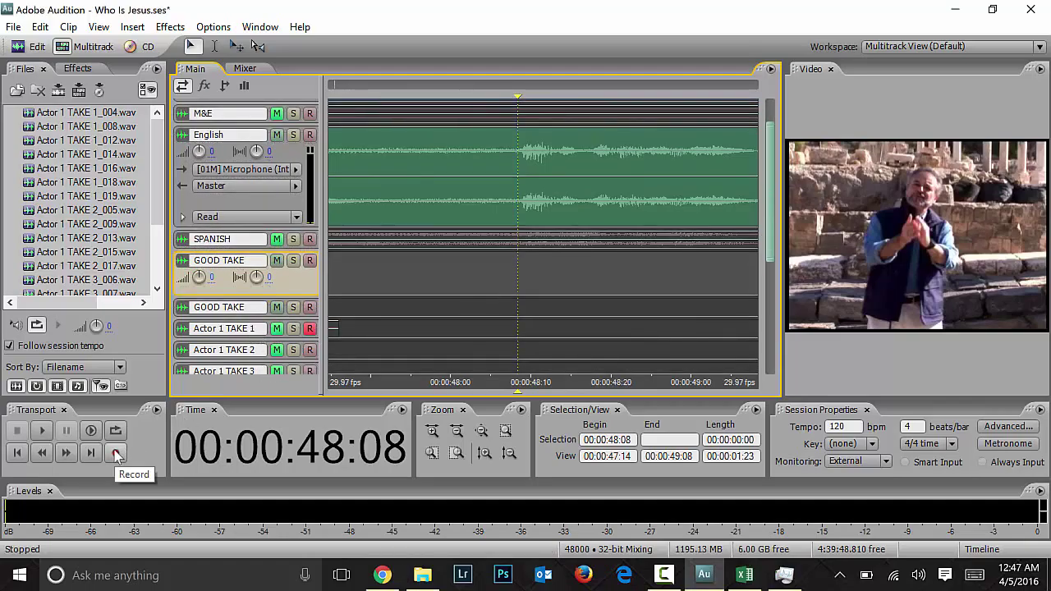
Step: Record take Actor 1 TAKE 1_020 from 00:00:48:03, then delete it
{"action": "left_click", "coordinate": [480, 265]}
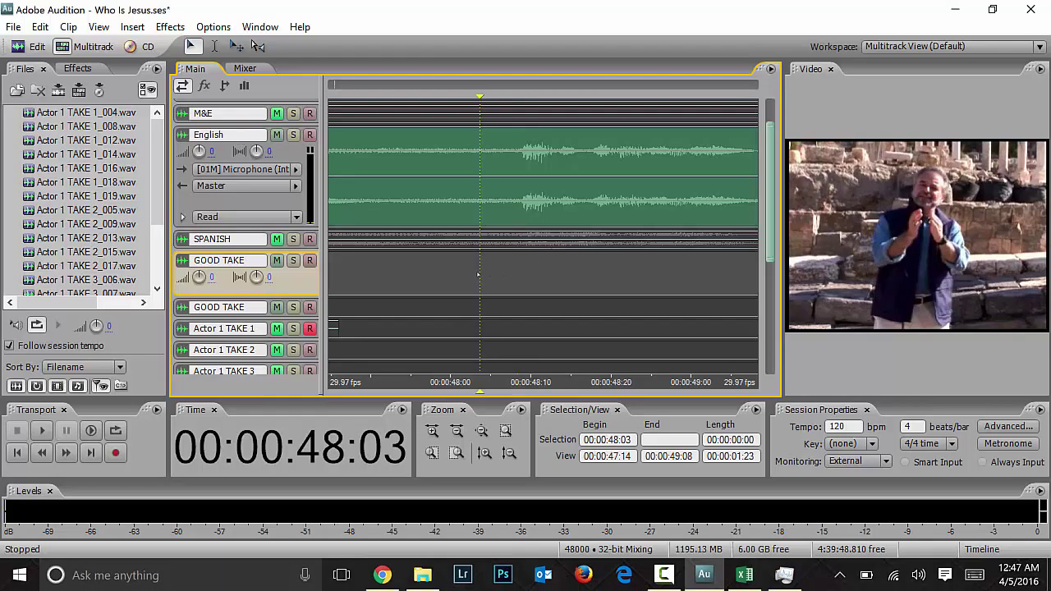
{"action": "left_click", "coordinate": [115, 452]}
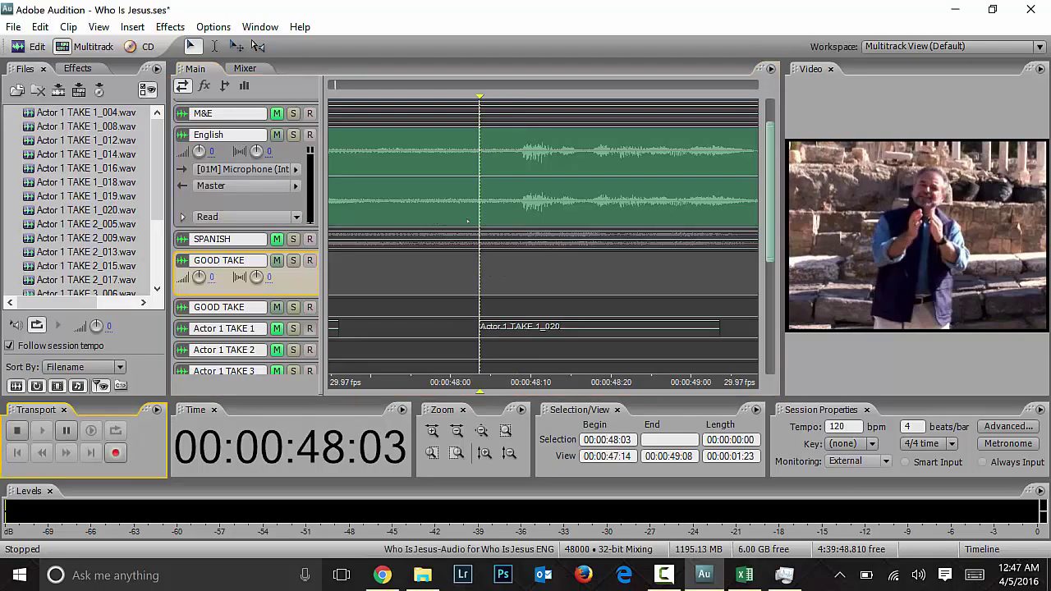
{"action": "key", "text": "space"}
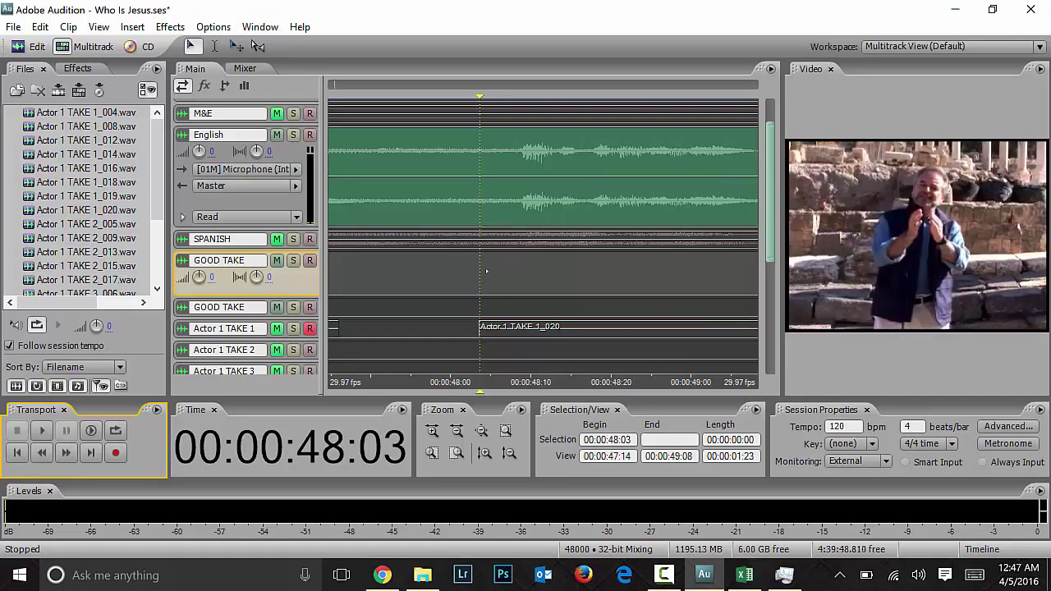
{"action": "left_click", "coordinate": [533, 326]}
{"action": "key", "text": "Delete"}
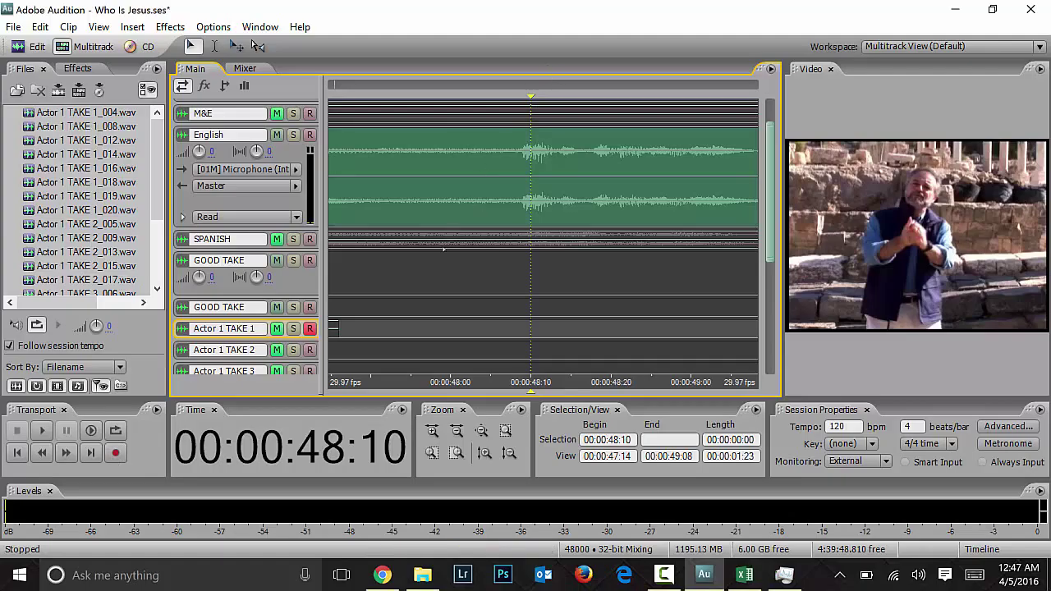
Step: Record a new take, Actor 1 TAKE 1_021, from 00:00:47:25 and select it
{"action": "left_click", "coordinate": [418, 276]}
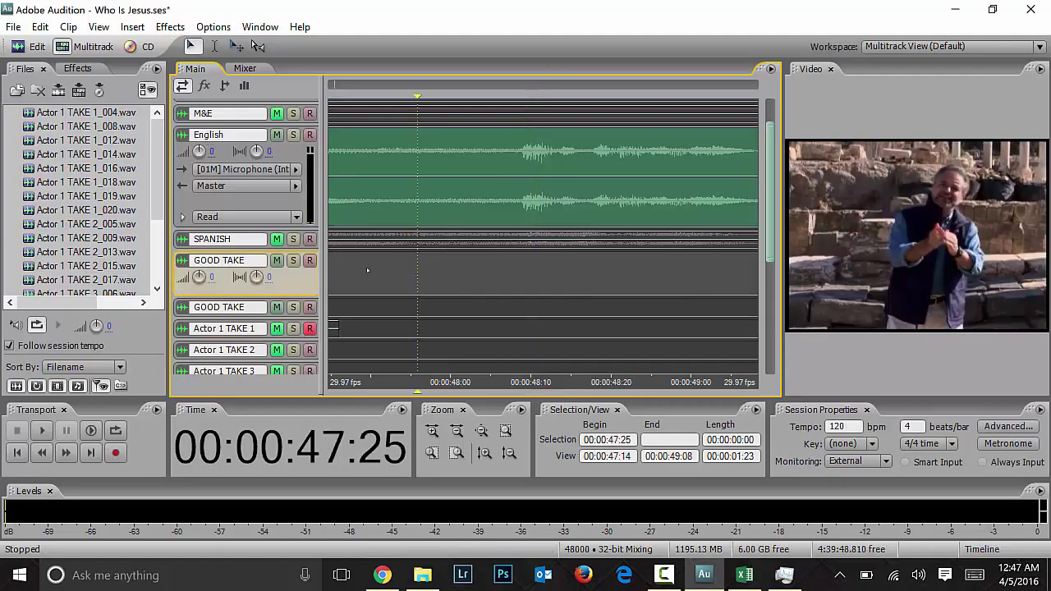
{"action": "left_click", "coordinate": [42, 430]}
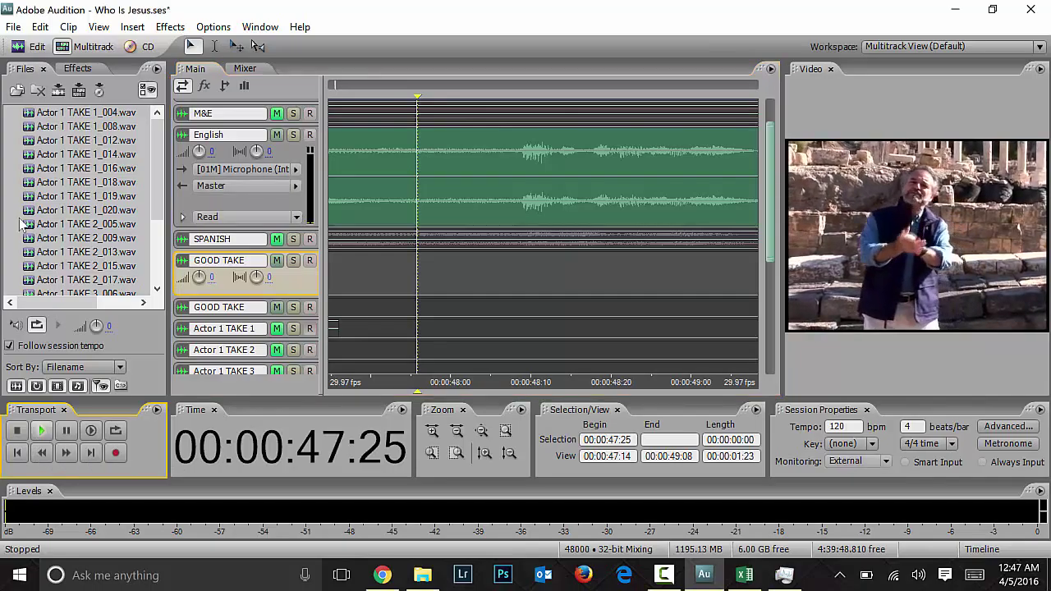
{"action": "key", "text": "space"}
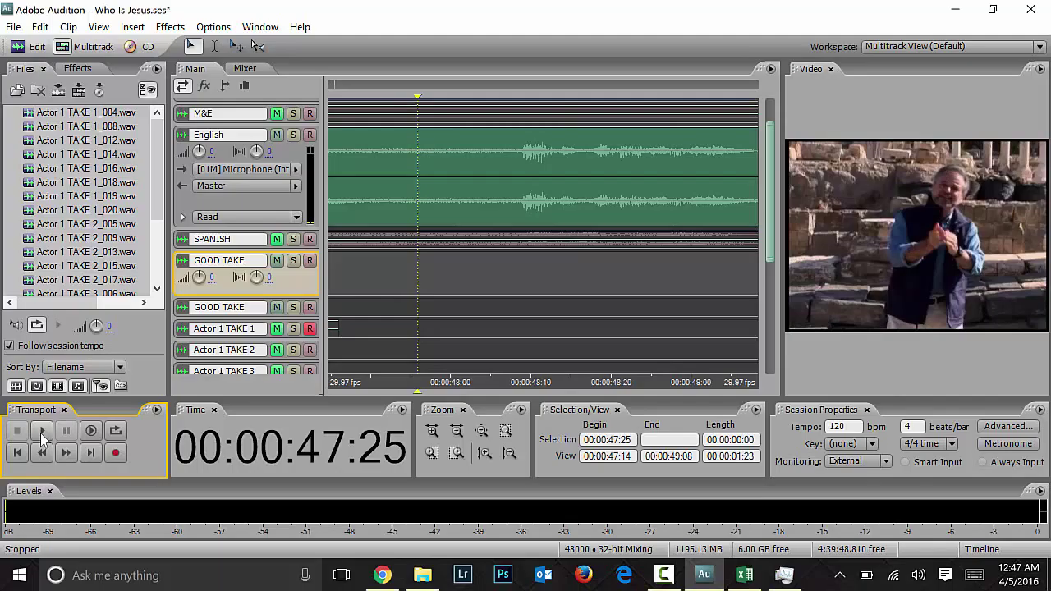
{"action": "left_click", "coordinate": [115, 453]}
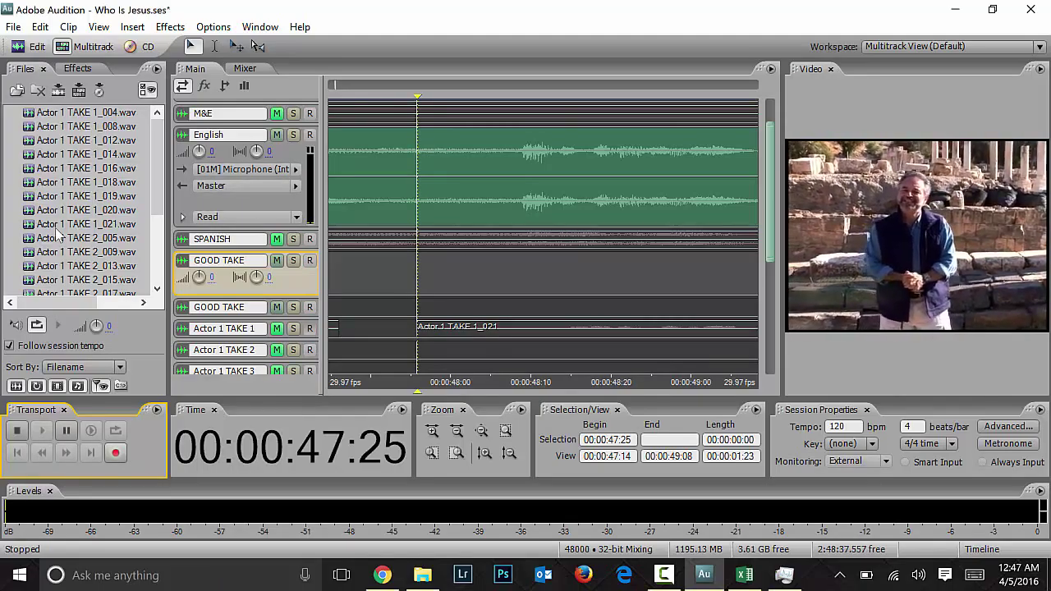
{"action": "key", "text": "space"}
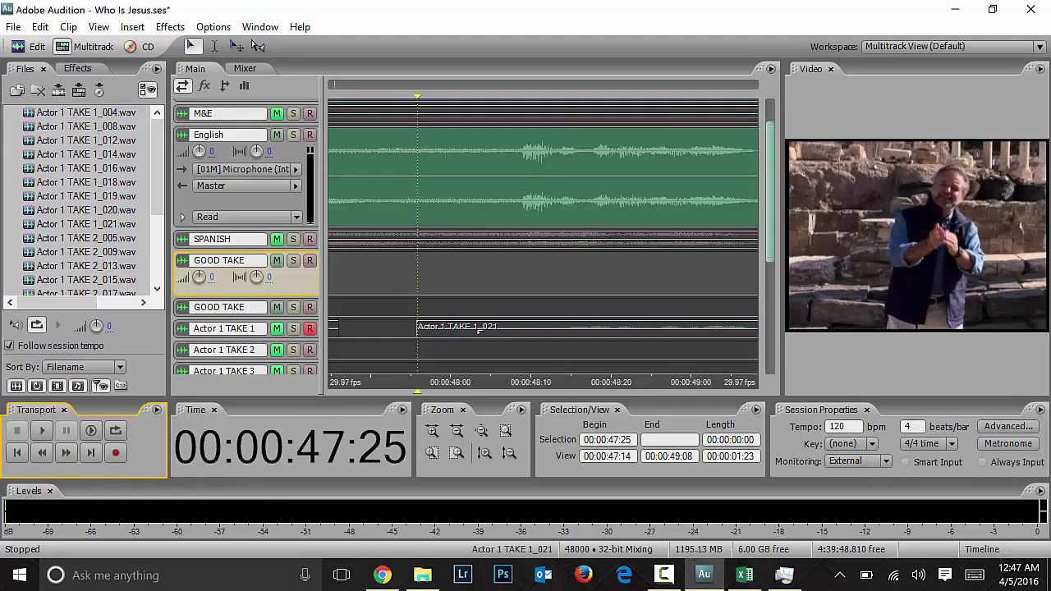
{"action": "left_click", "coordinate": [291, 338]}
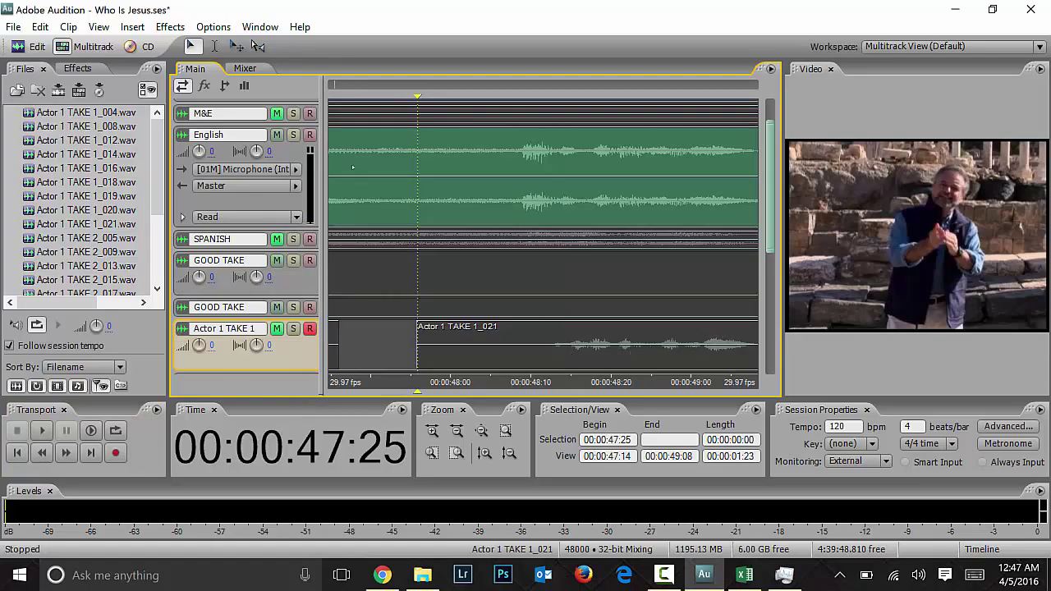
{"action": "left_click", "coordinate": [657, 345]}
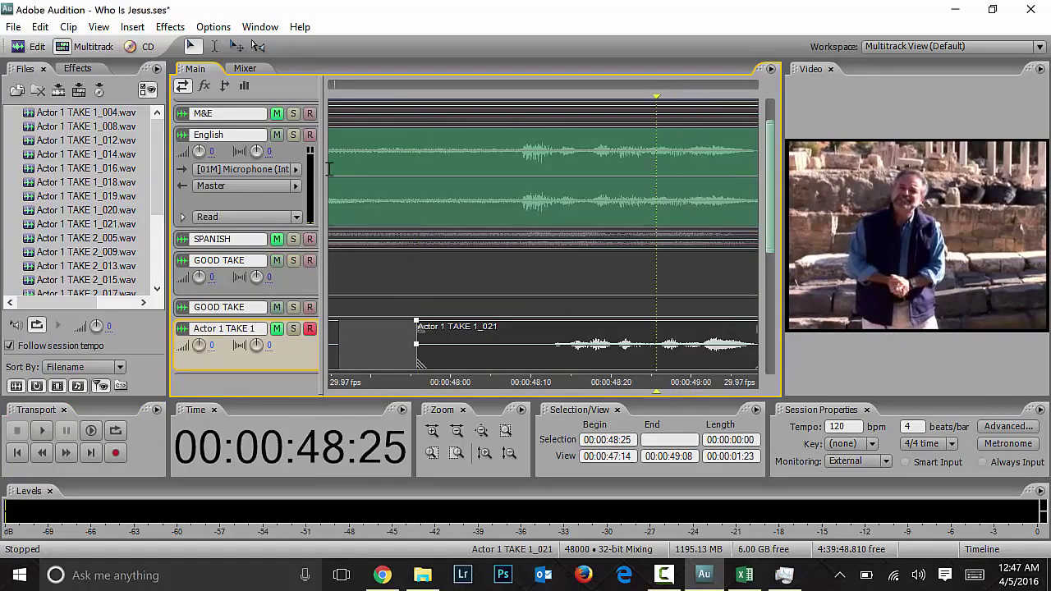
Step: Move Actor 1 TAKE 1_021 onto the GOOD TAKE track and nudge it slightly earlier
{"action": "left_click_drag", "start_coordinate": [657, 346], "coordinate": [616, 275]}
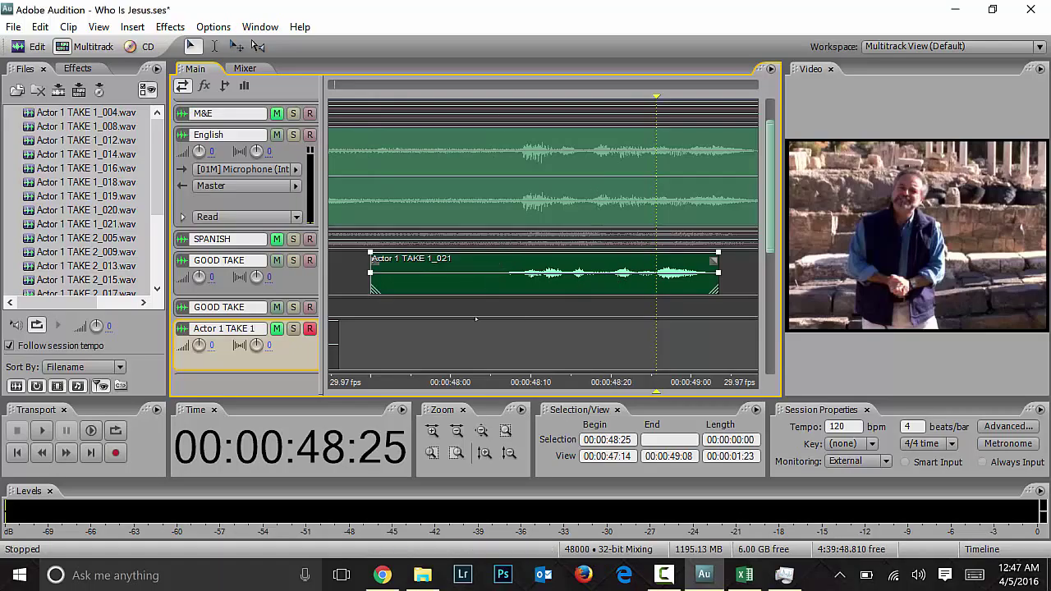
{"action": "left_click", "coordinate": [475, 135]}
{"action": "key", "text": "space"}
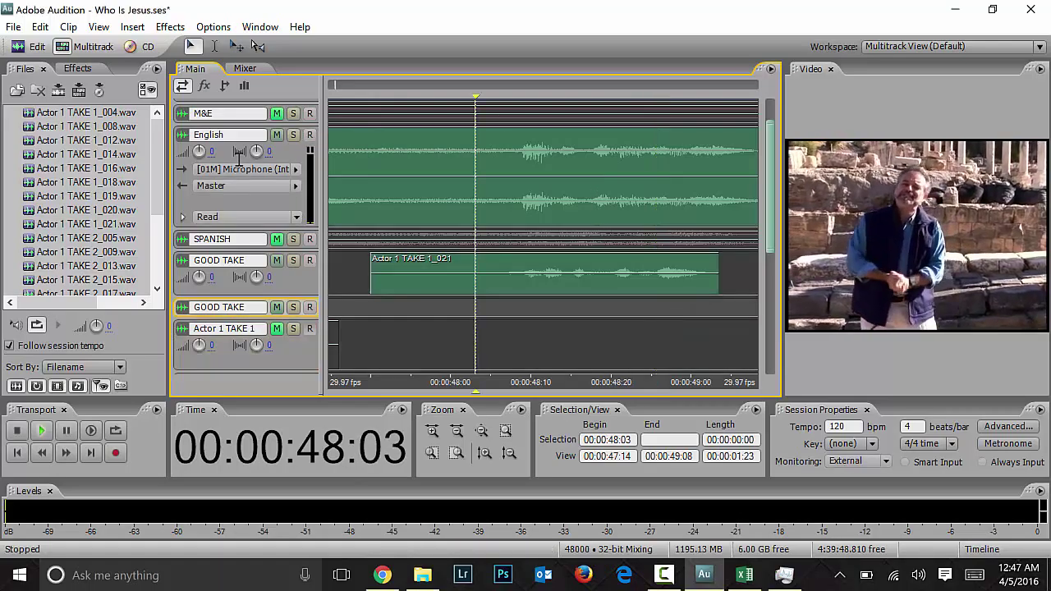
{"action": "left_click_drag", "start_coordinate": [497, 275], "coordinate": [492, 275]}
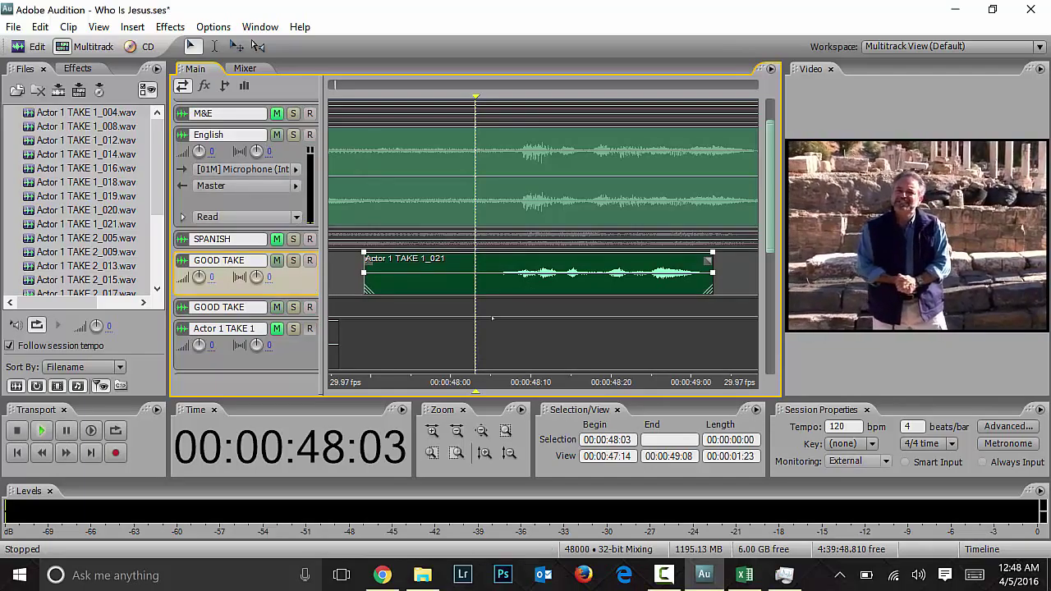
{"action": "key", "text": "space"}
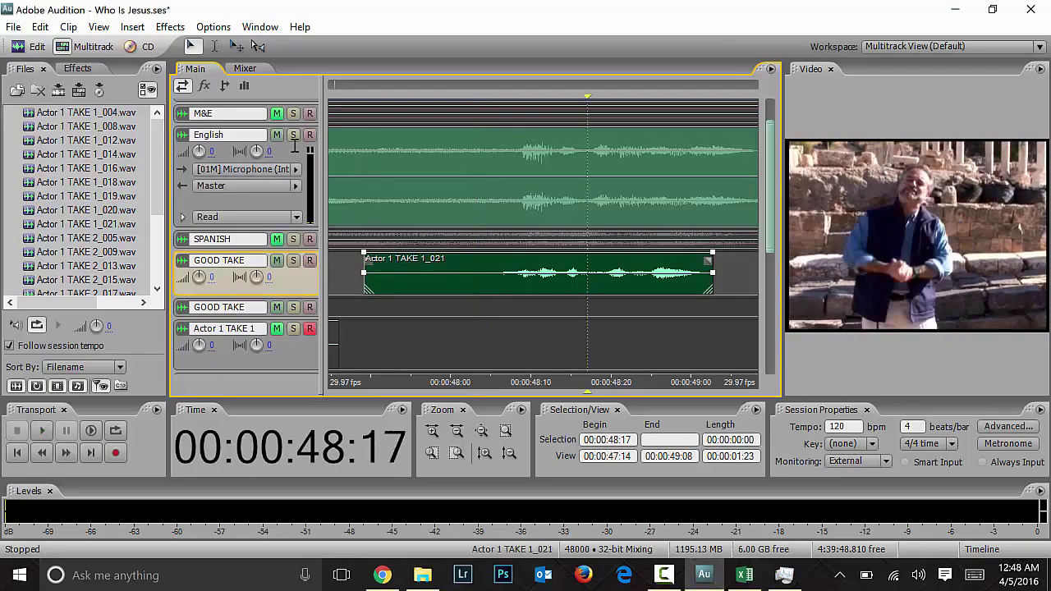
Step: Mute the GOOD TAKE track and move take 1_021 back to the Actor 1 TAKE 1 track
{"action": "left_click", "coordinate": [395, 341]}
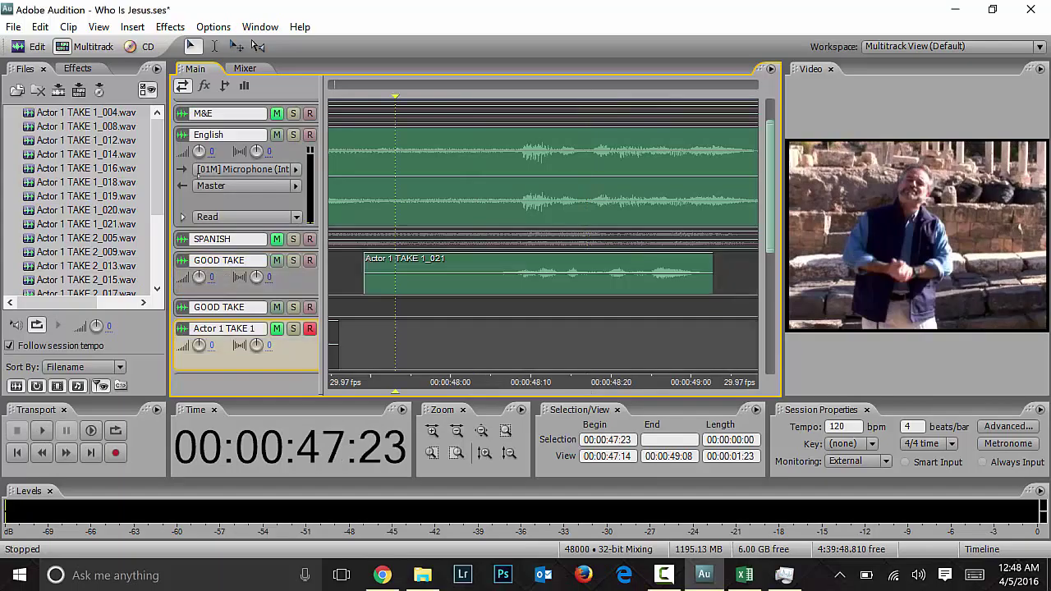
{"action": "left_click", "coordinate": [277, 261]}
{"action": "left_click", "coordinate": [450, 275]}
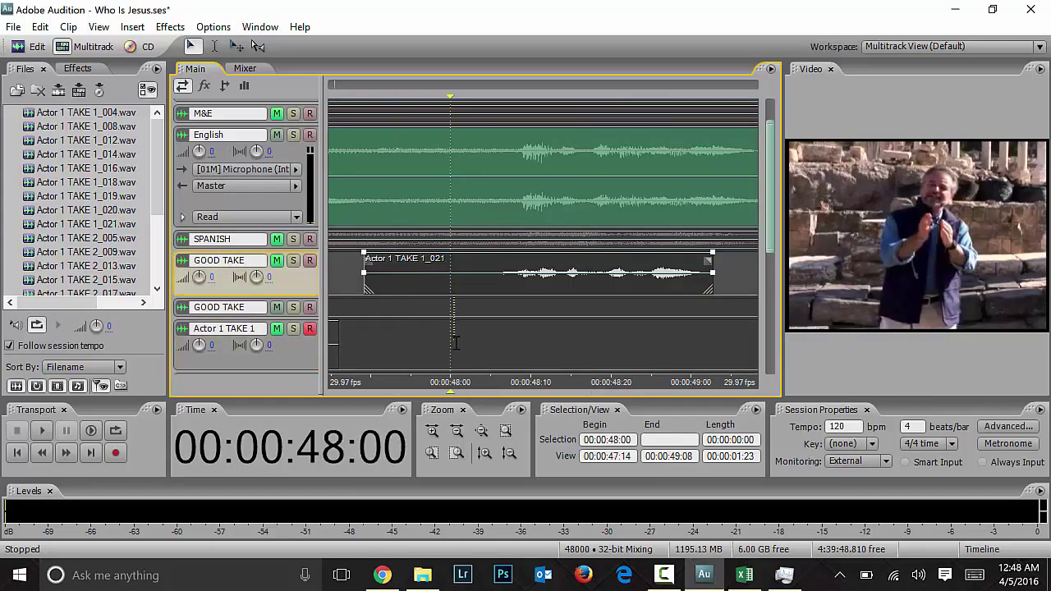
{"action": "left_click_drag", "start_coordinate": [496, 290], "coordinate": [499, 328]}
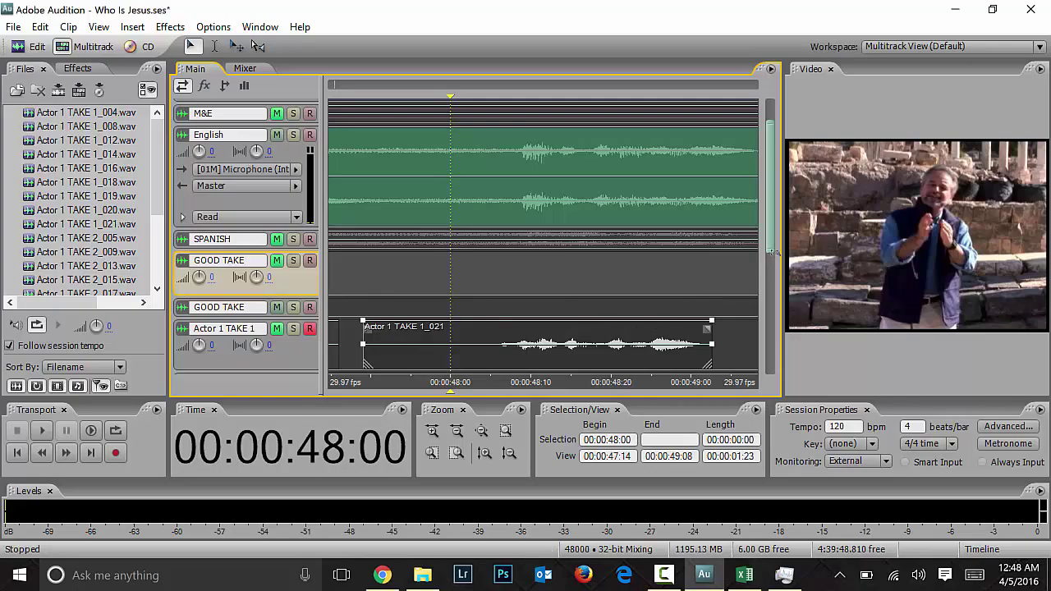
{"action": "scroll", "coordinate": [384, 124], "scroll_direction": "down", "scroll_amount": 4}
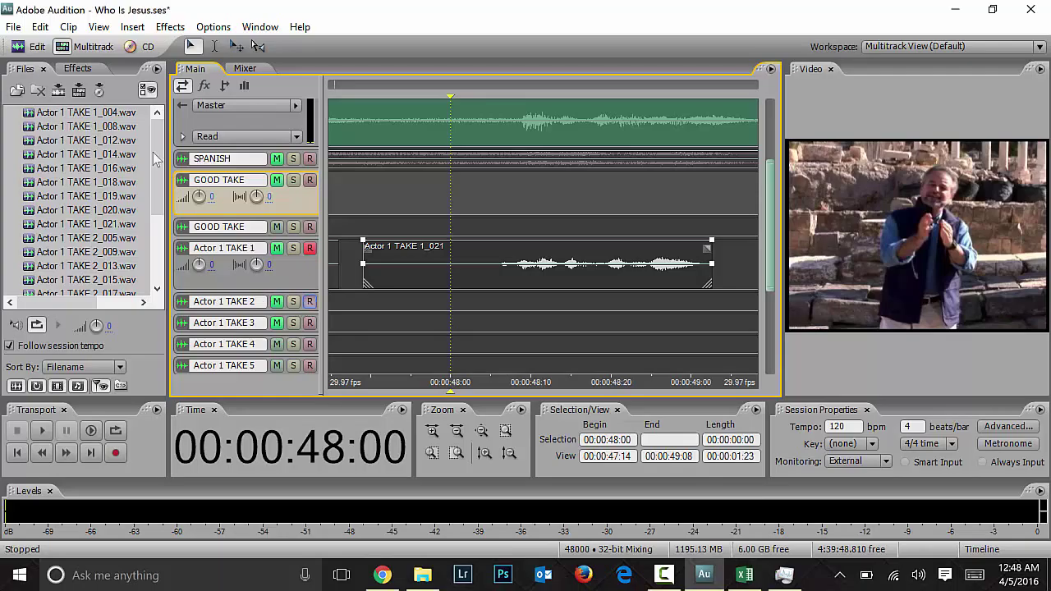
Step: Disarm Actor 1 TAKE 1 and record takes Actor 1 TAKE 2_022 and TAKE 3_023
{"action": "left_click", "coordinate": [310, 248]}
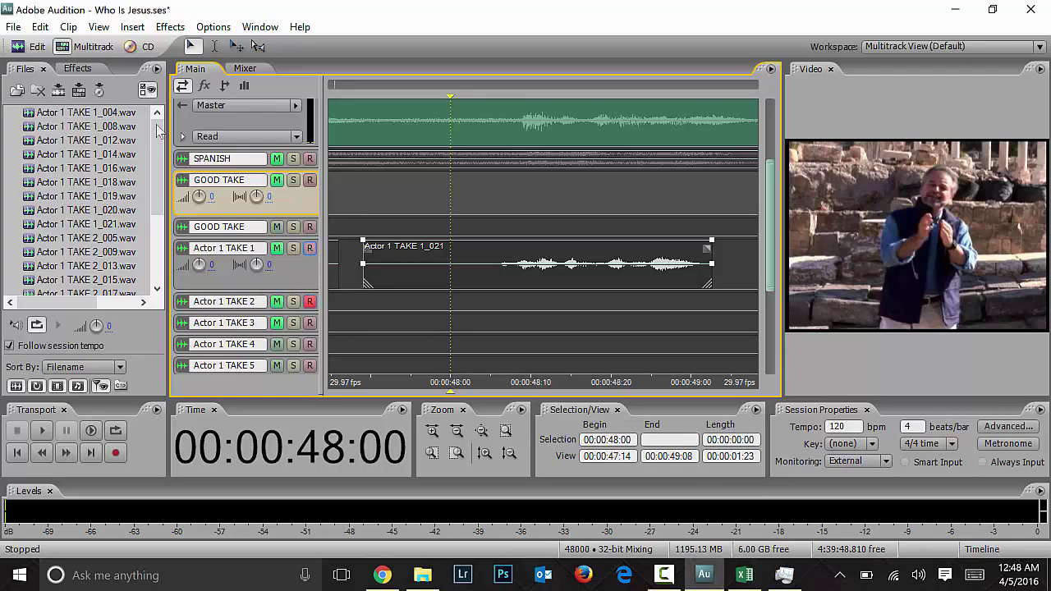
{"action": "left_click", "coordinate": [110, 458]}
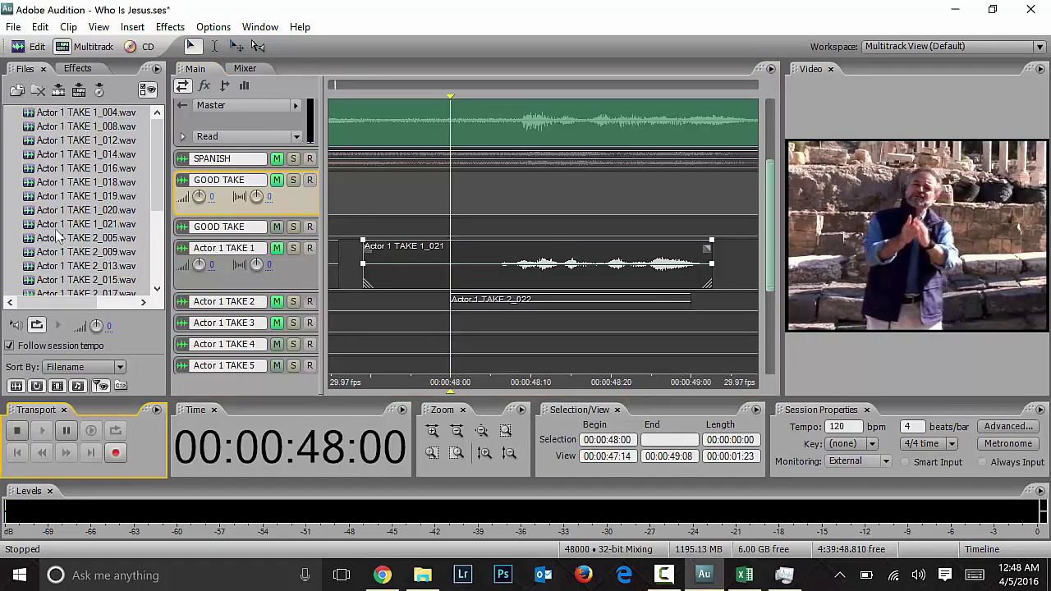
{"action": "key", "text": "space"}
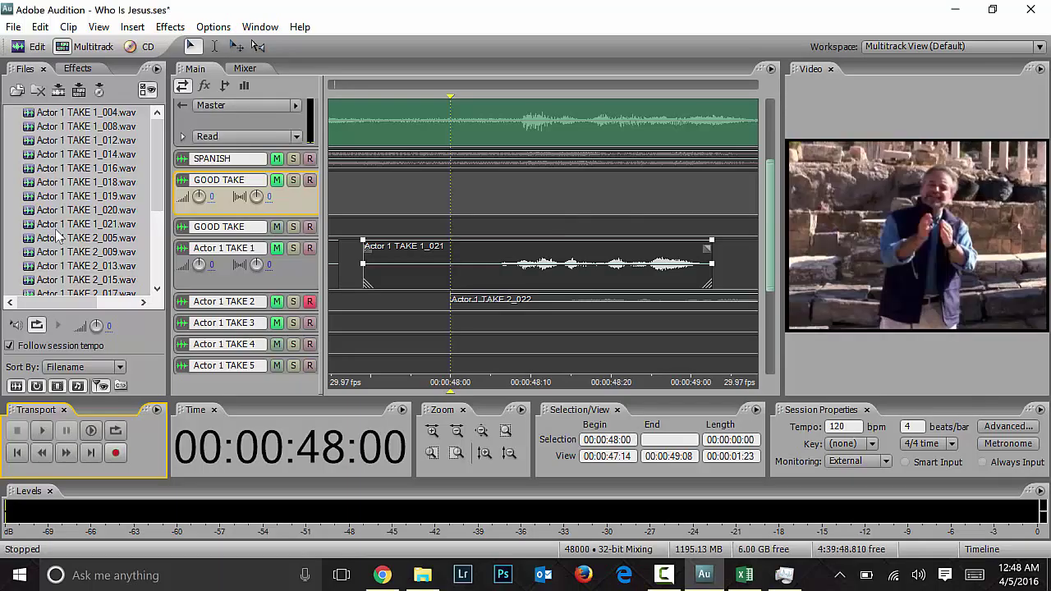
{"action": "left_click", "coordinate": [313, 330]}
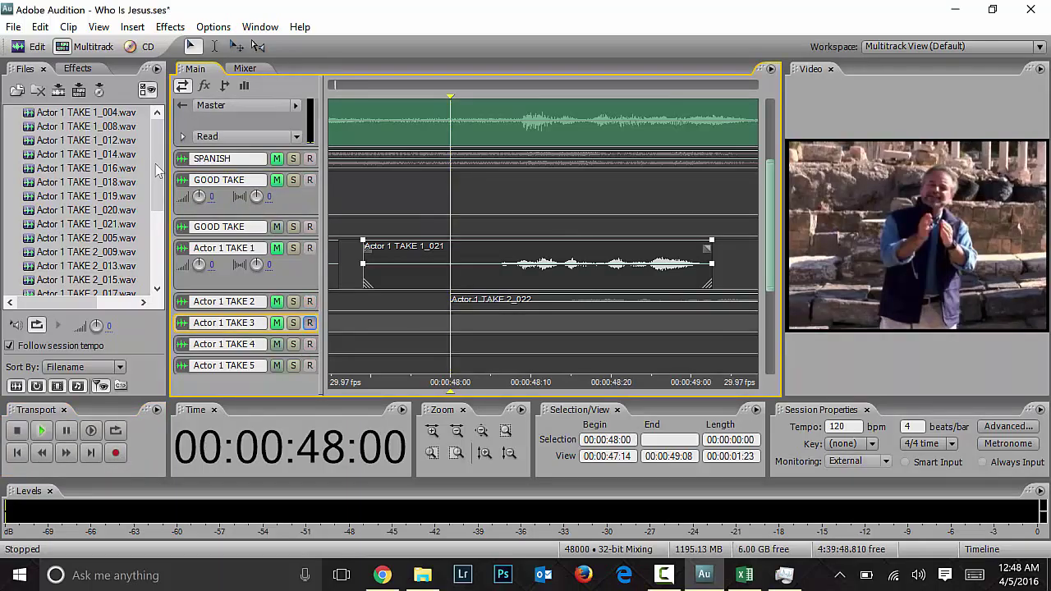
{"action": "key", "text": "space"}
{"action": "key", "text": "space"}
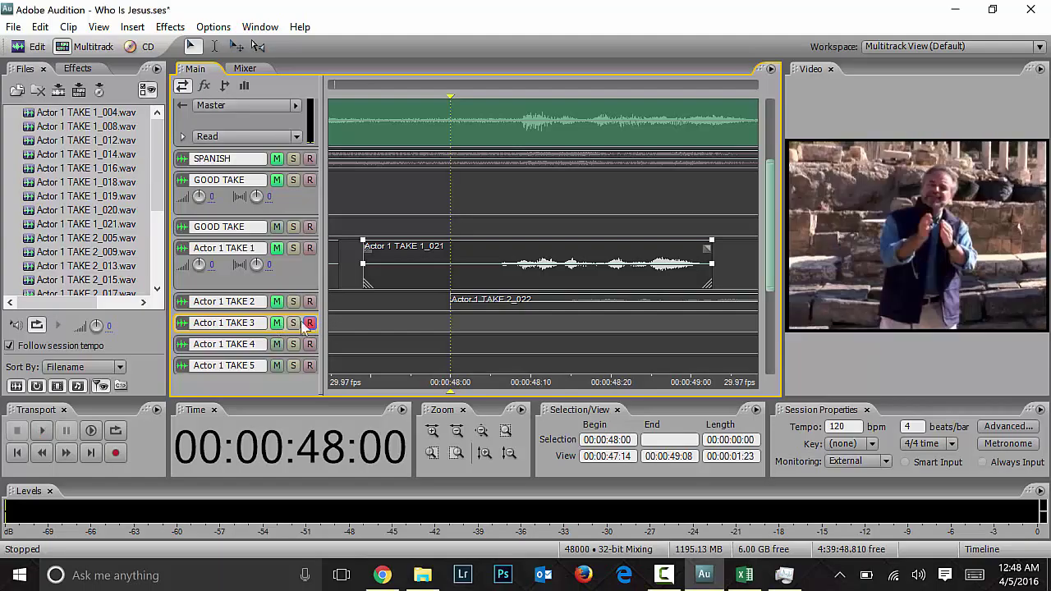
{"action": "left_click", "coordinate": [115, 453]}
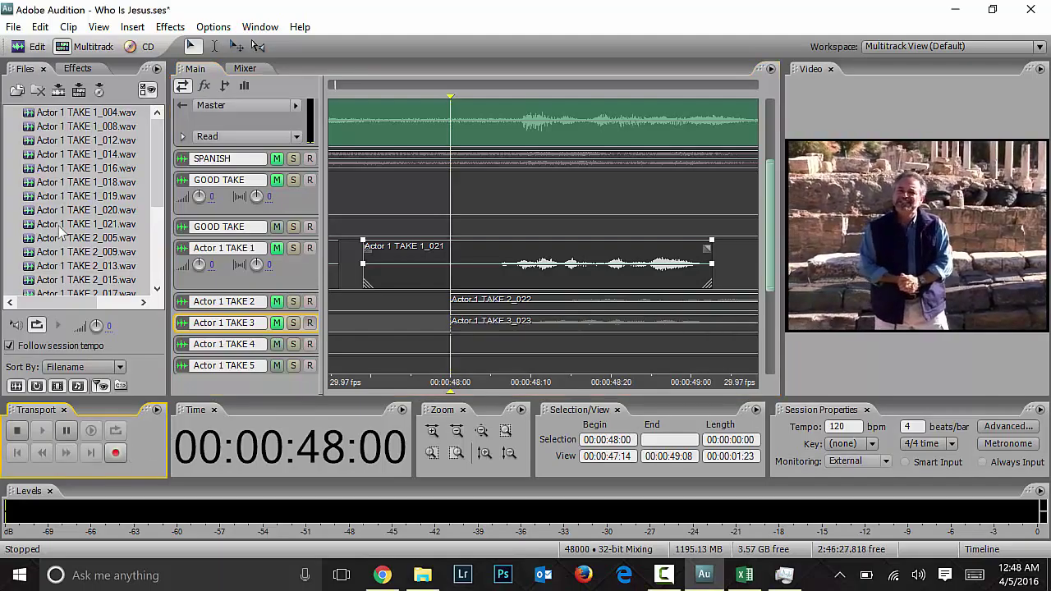
{"action": "key", "text": "space"}
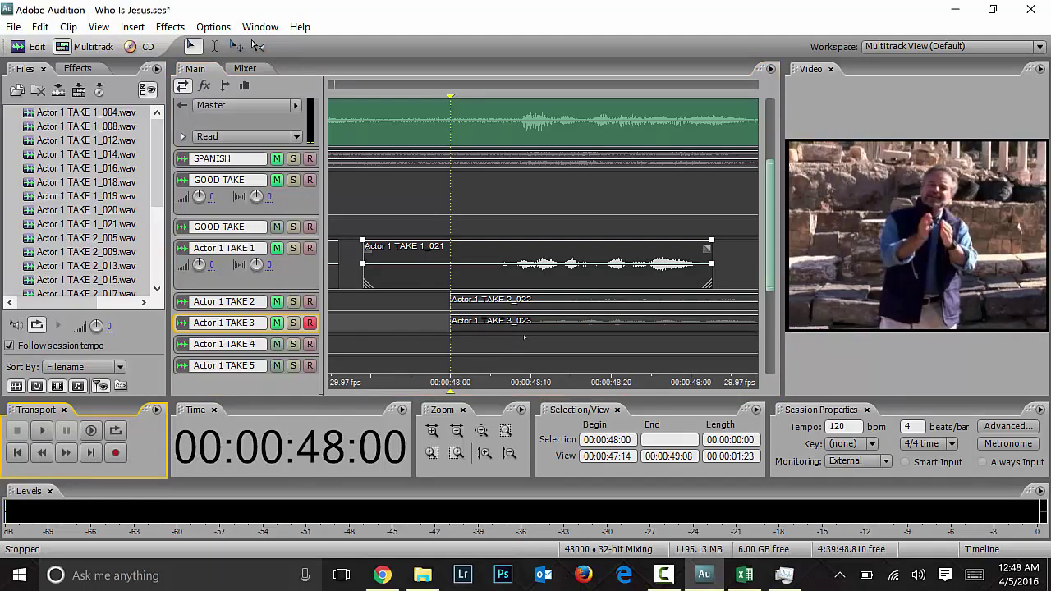
Step: Disarm and unmute Actor 1 TAKE 3, play its take, and move it onto GOOD TAKE
{"action": "right_click", "coordinate": [523, 325]}
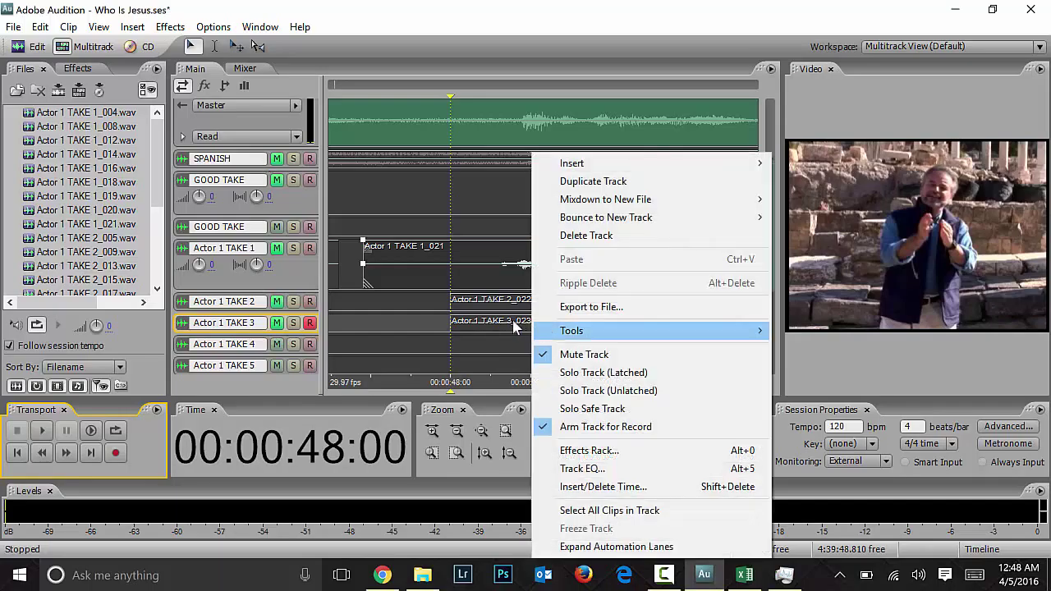
{"action": "left_click", "coordinate": [472, 352]}
{"action": "left_click", "coordinate": [310, 323]}
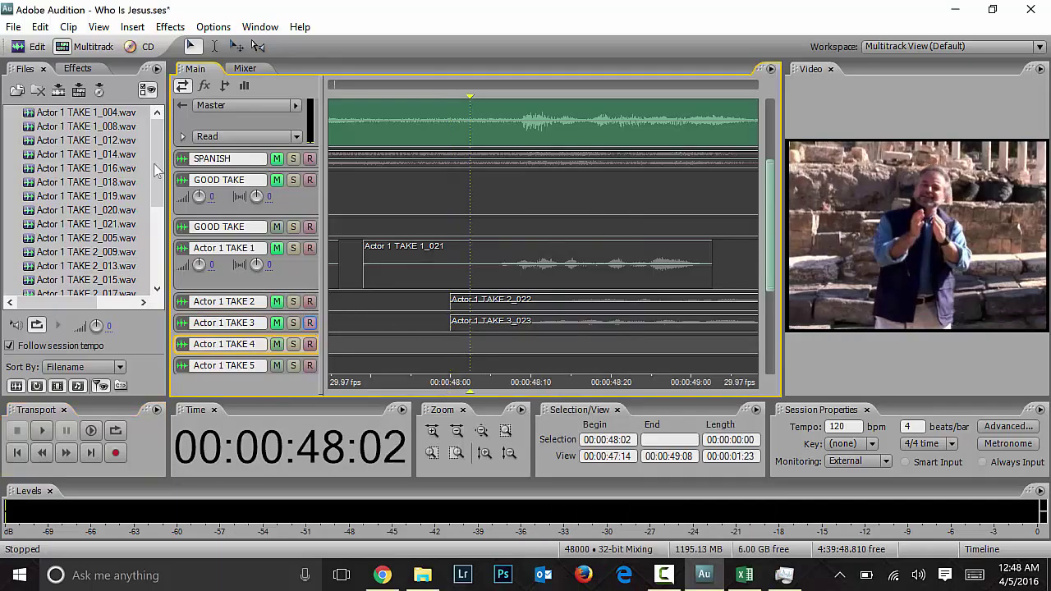
{"action": "left_click", "coordinate": [277, 323]}
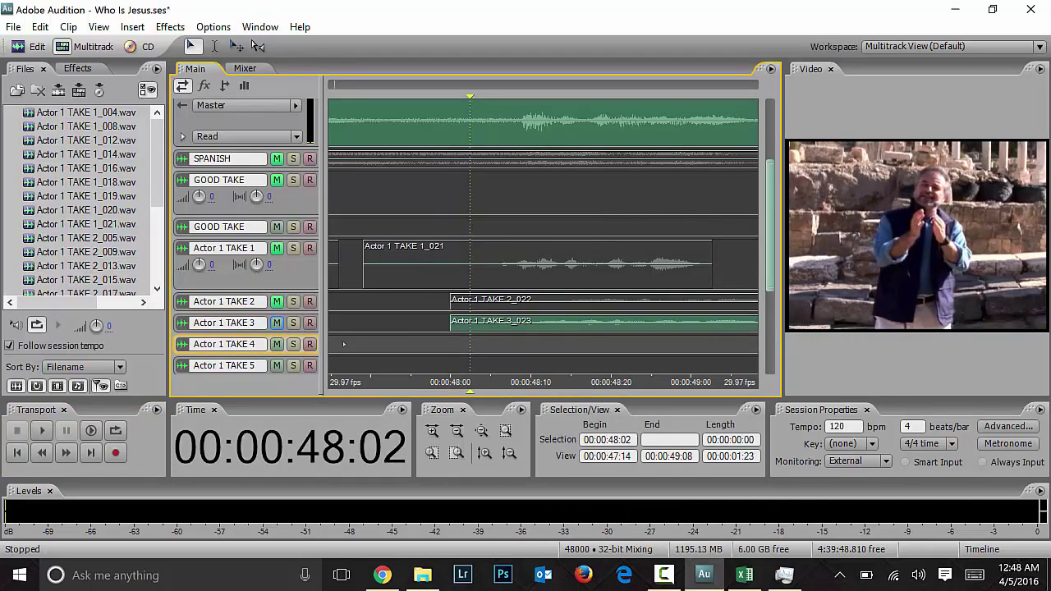
{"action": "key", "text": "space"}
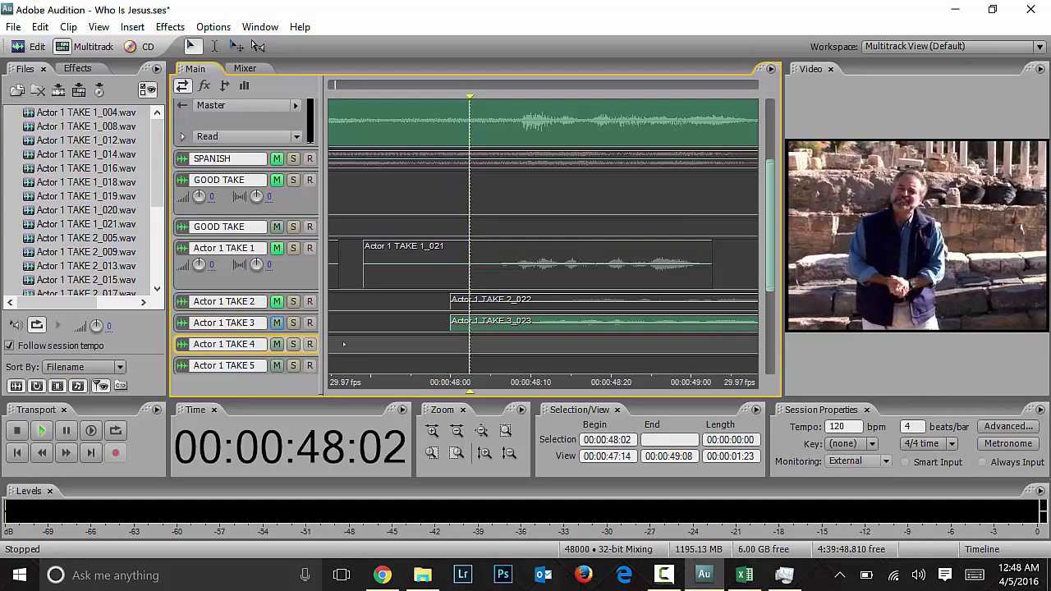
{"action": "key", "text": "space"}
{"action": "left_click_drag", "start_coordinate": [513, 330], "coordinate": [498, 214]}
Step: Play back take 3_023 on the GOOD TAKE track to check its alignment, zooming out
{"action": "key", "text": "space"}
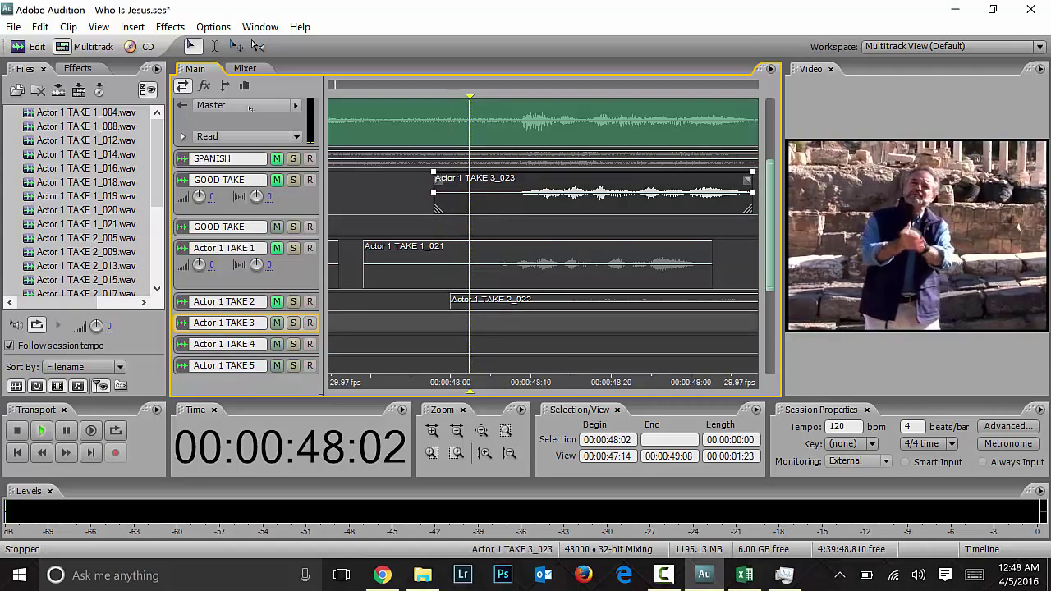
{"action": "key", "text": "space"}
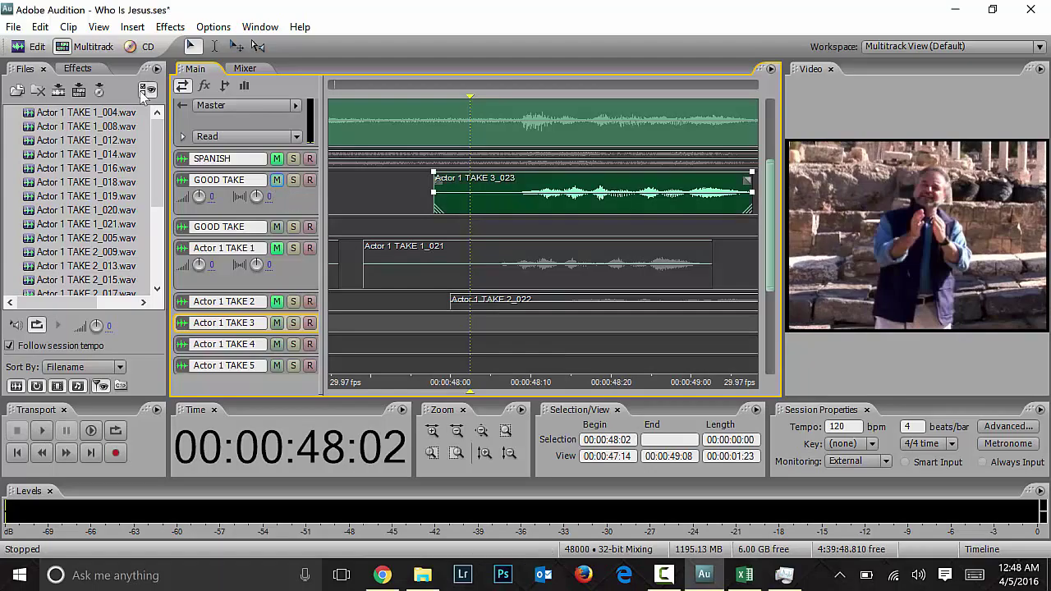
{"action": "key", "text": "space"}
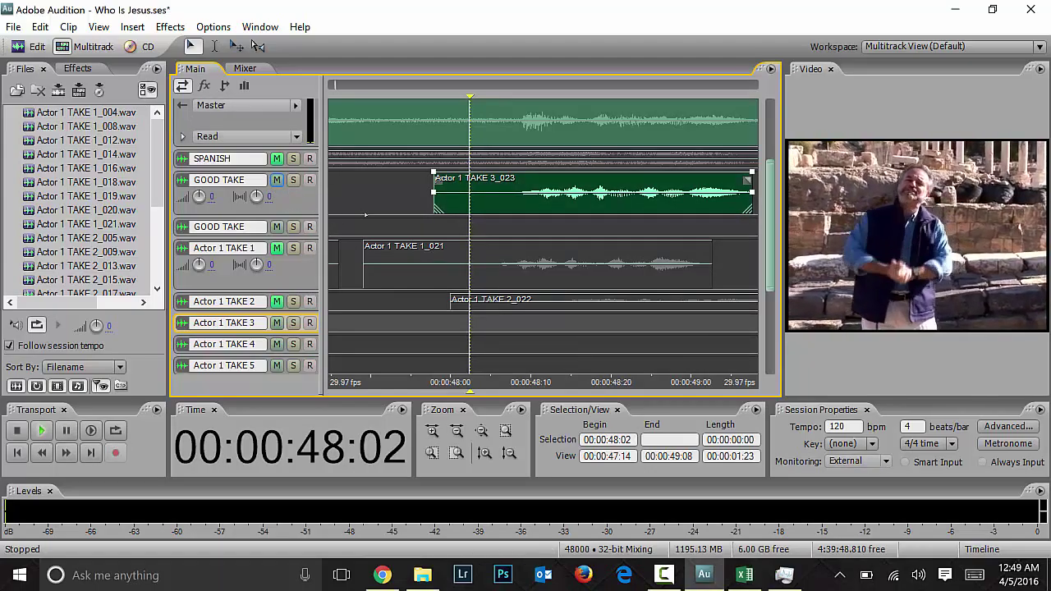
{"action": "key", "text": "space"}
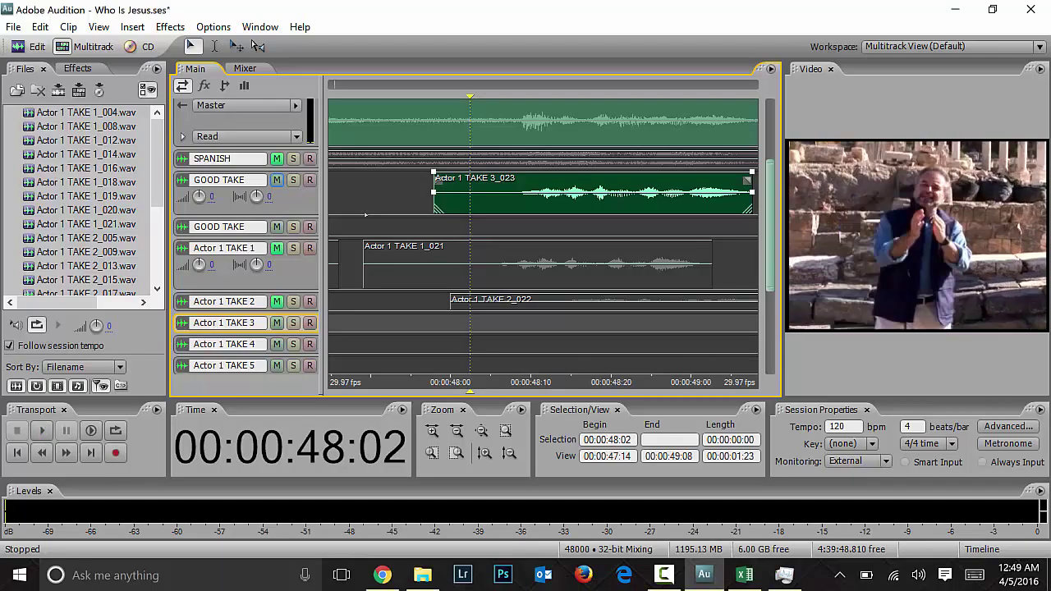
{"action": "scroll", "coordinate": [768, 194], "scroll_direction": "up", "scroll_amount": 1}
{"action": "scroll", "coordinate": [768, 194], "scroll_direction": "up", "scroll_amount": 5}
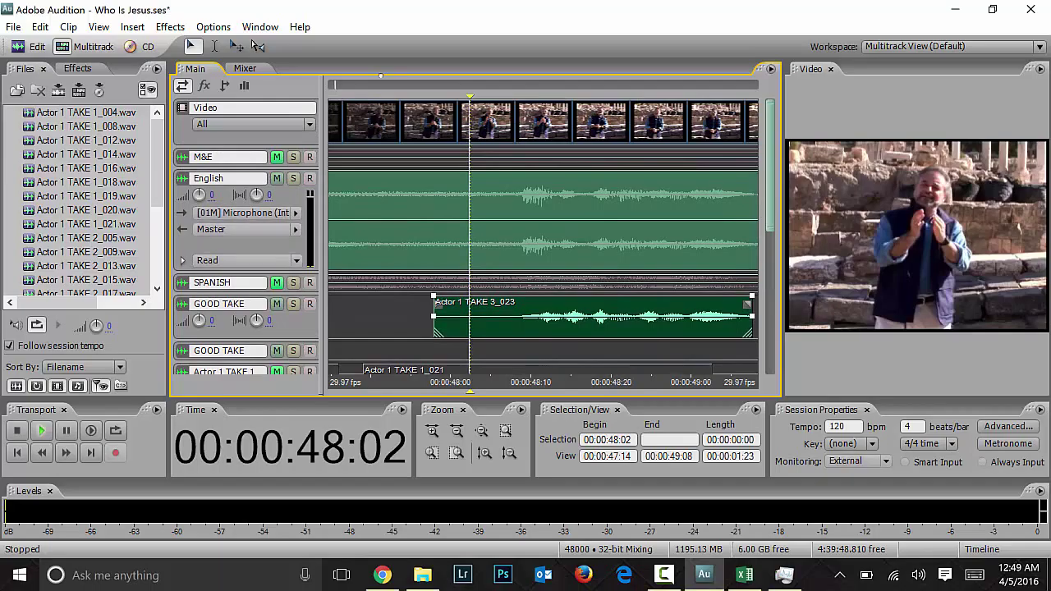
{"action": "key", "text": "space"}
{"action": "key", "text": "minus"}
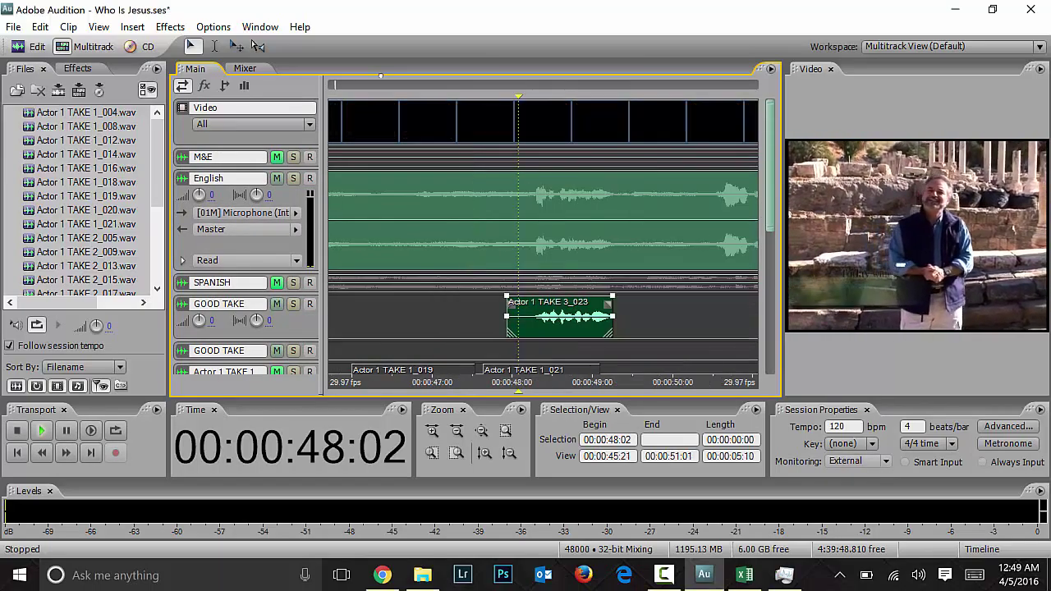
{"action": "key", "text": "minus"}
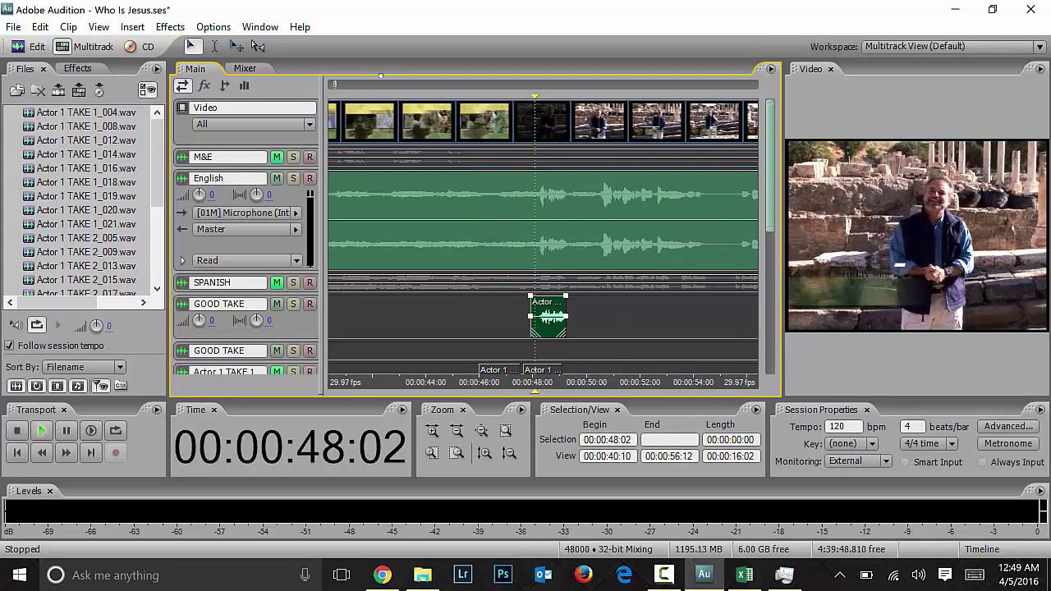
{"action": "key", "text": "space"}
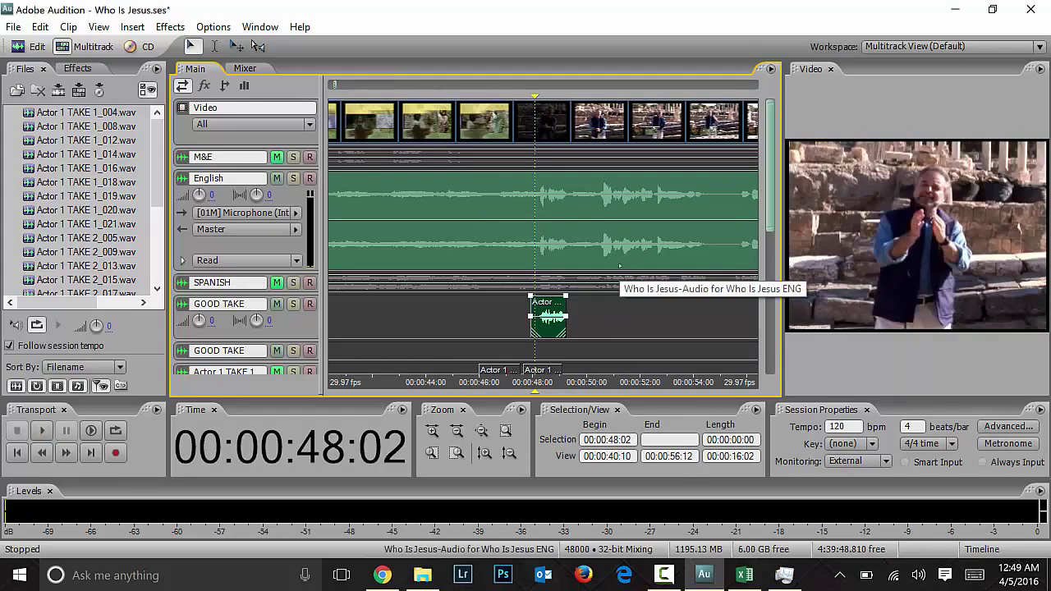
Step: Scroll the track list and move the playhead to 00:12:59:03
{"action": "scroll", "coordinate": [549, 316], "scroll_direction": "down", "scroll_amount": 2}
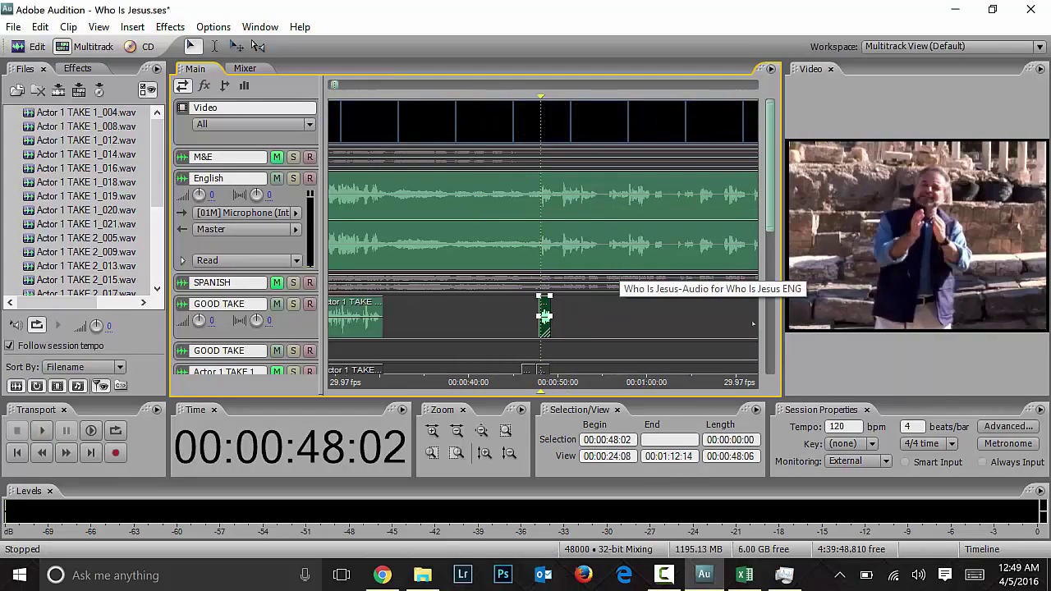
{"action": "scroll", "coordinate": [544, 316], "scroll_direction": "down", "scroll_amount": 2}
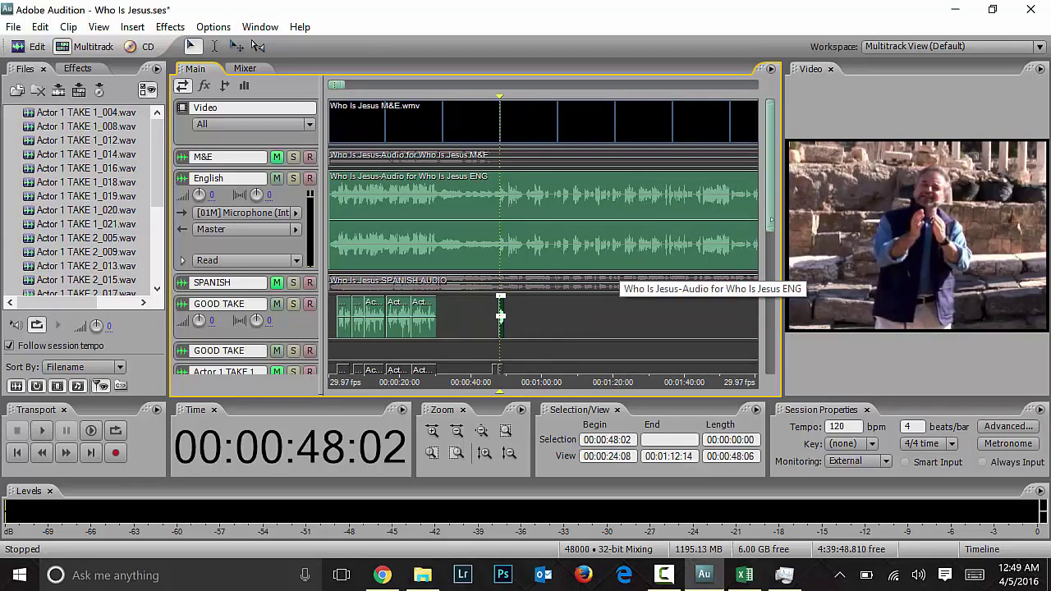
{"action": "scroll", "coordinate": [544, 316], "scroll_direction": "down", "scroll_amount": 4}
{"action": "scroll", "coordinate": [545, 316], "scroll_direction": "down", "scroll_amount": 3}
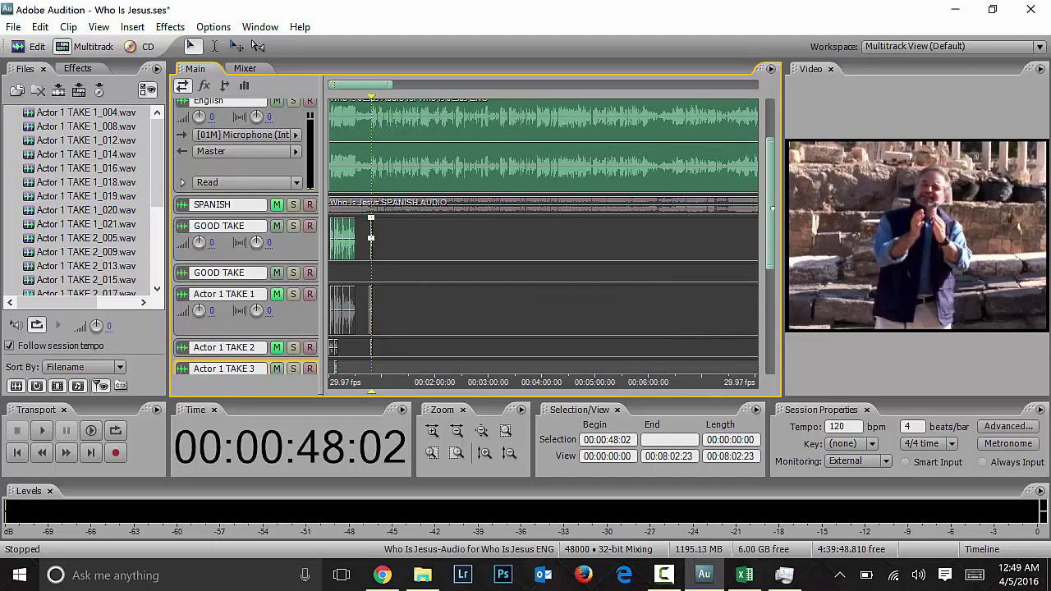
{"action": "scroll", "coordinate": [772, 201], "scroll_direction": "down", "scroll_amount": 3}
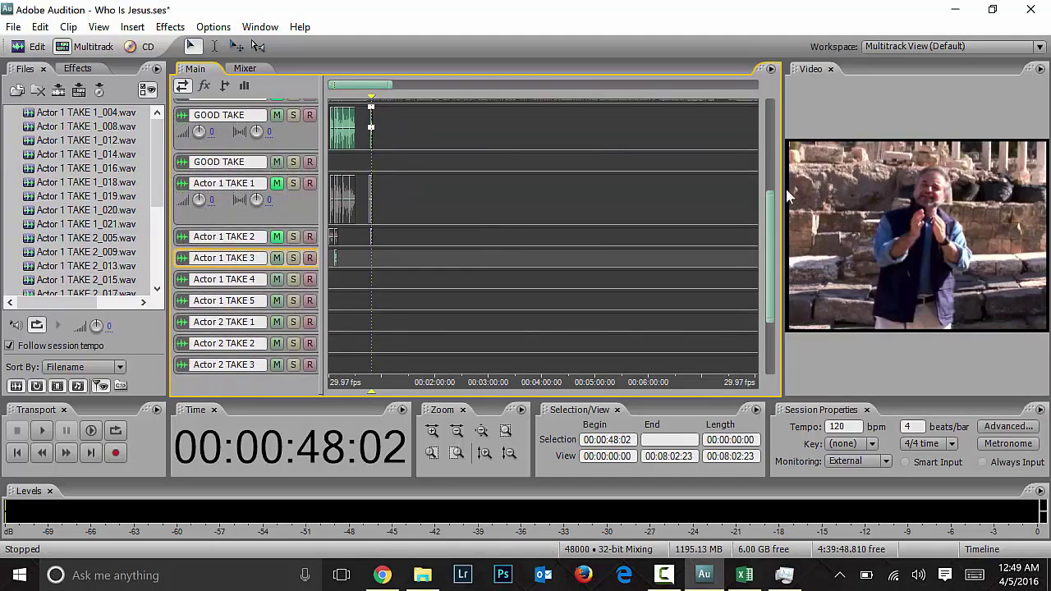
{"action": "scroll", "coordinate": [762, 236], "scroll_direction": "up", "scroll_amount": 4}
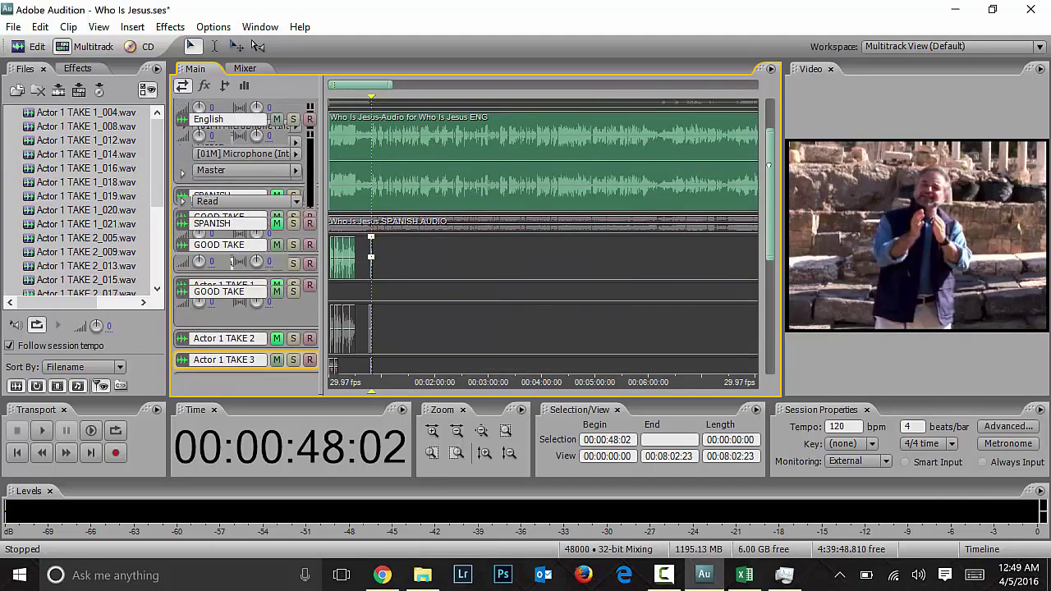
{"action": "scroll", "coordinate": [478, 271], "scroll_direction": "down", "scroll_amount": 4}
{"action": "left_click", "coordinate": [478, 271]}
{"action": "key", "text": "ctrl+Right"}
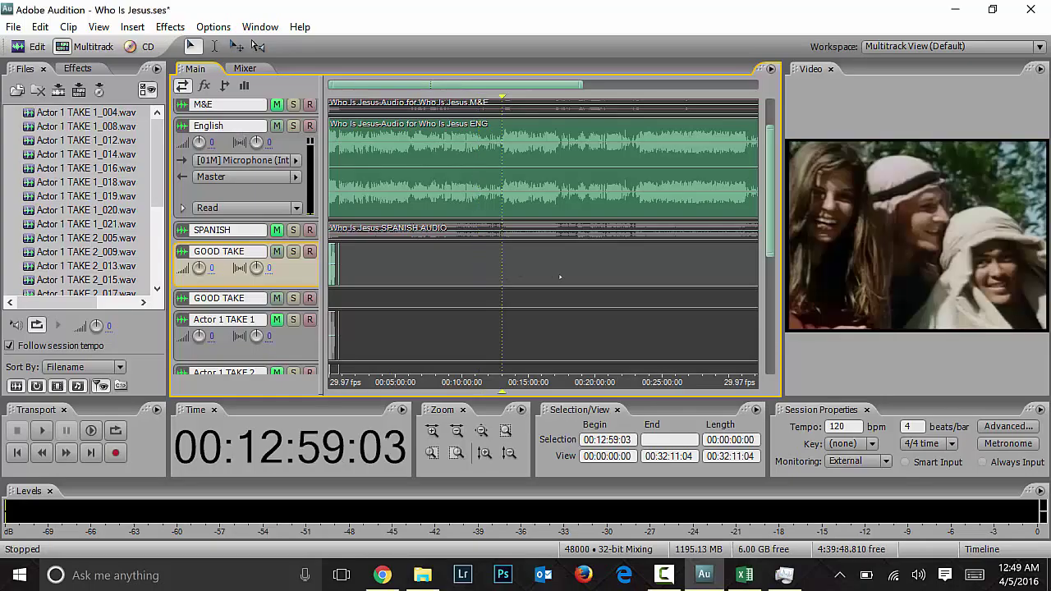
{"action": "left_click", "coordinate": [744, 575]}
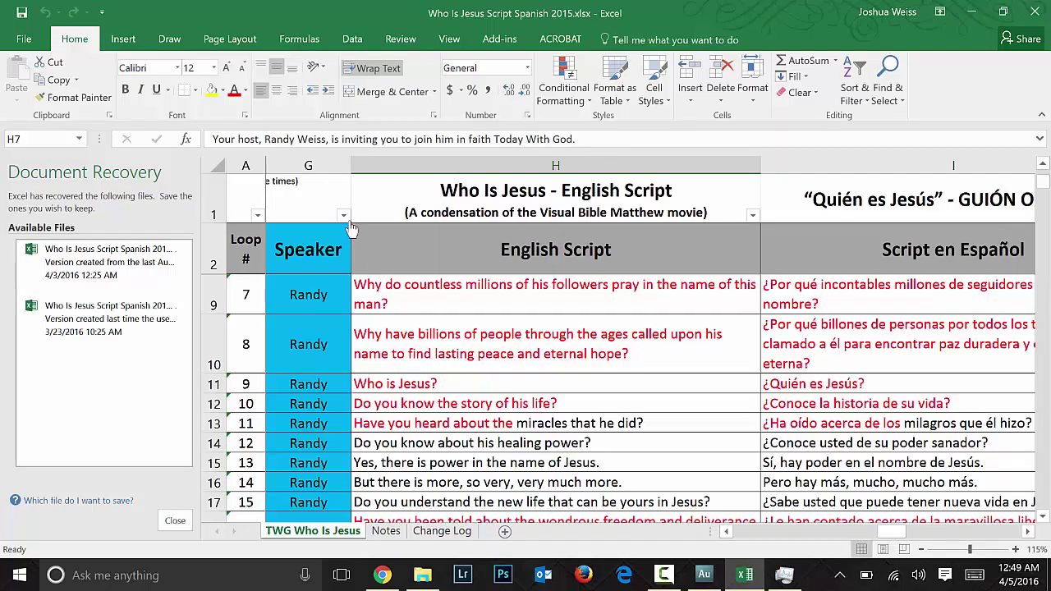
Step: Filter the Speaker column to Jesus only and scroll back to columns B–H
{"action": "left_click", "coordinate": [344, 215]}
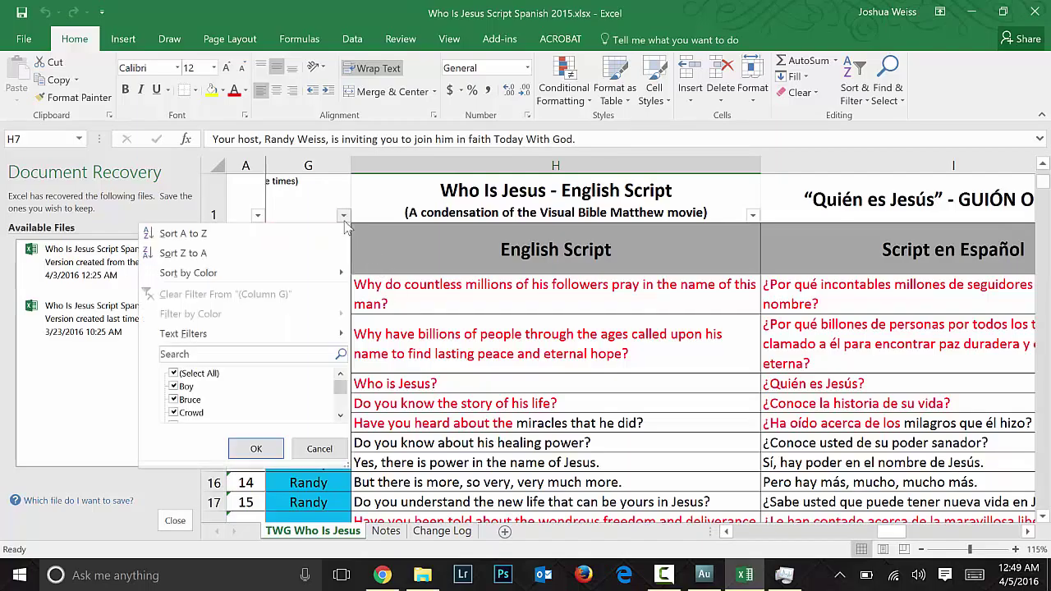
{"action": "left_click", "coordinate": [173, 373]}
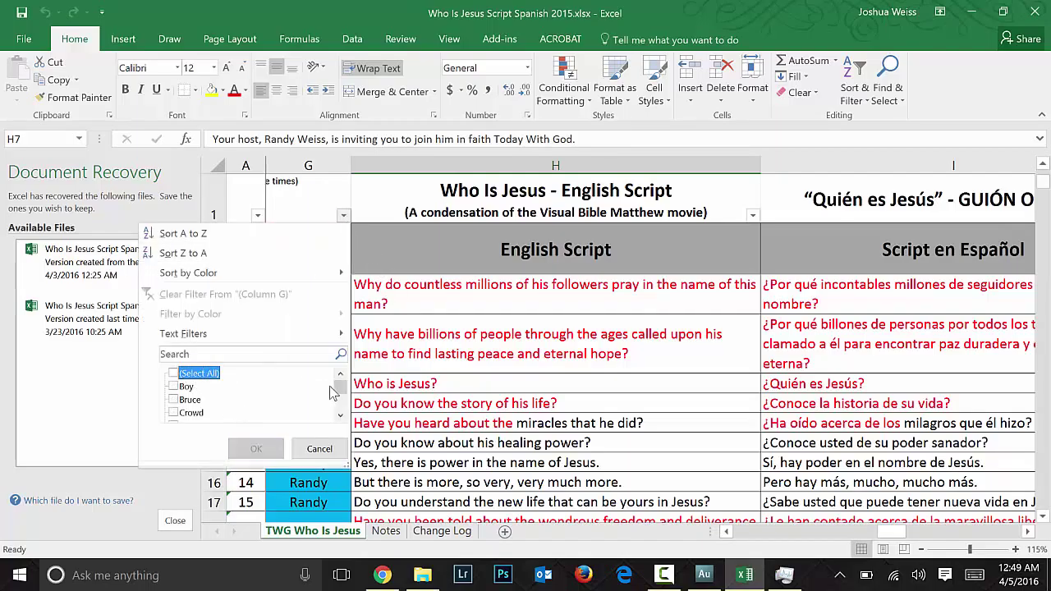
{"action": "left_click_drag", "start_coordinate": [340, 386], "coordinate": [349, 394]}
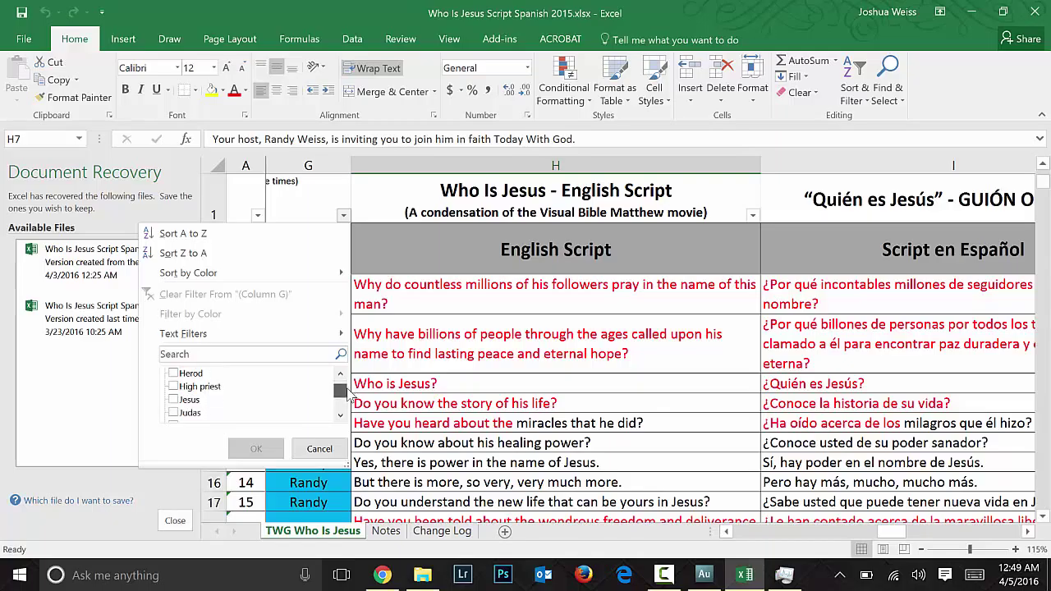
{"action": "left_click", "coordinate": [174, 400]}
{"action": "left_click", "coordinate": [257, 448]}
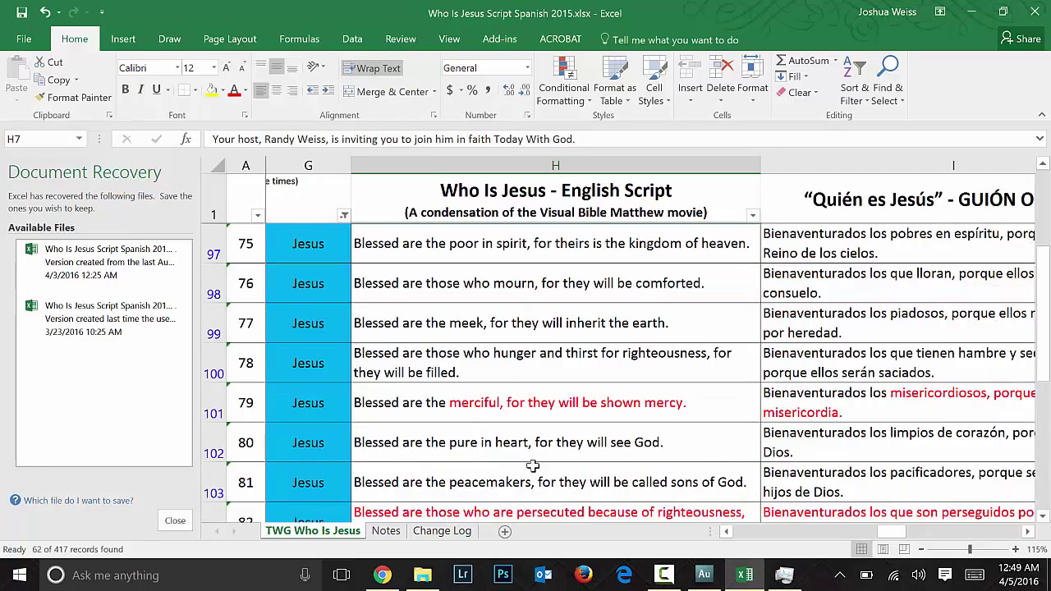
{"action": "scroll", "coordinate": [821, 528], "scroll_direction": "right", "scroll_amount": 2}
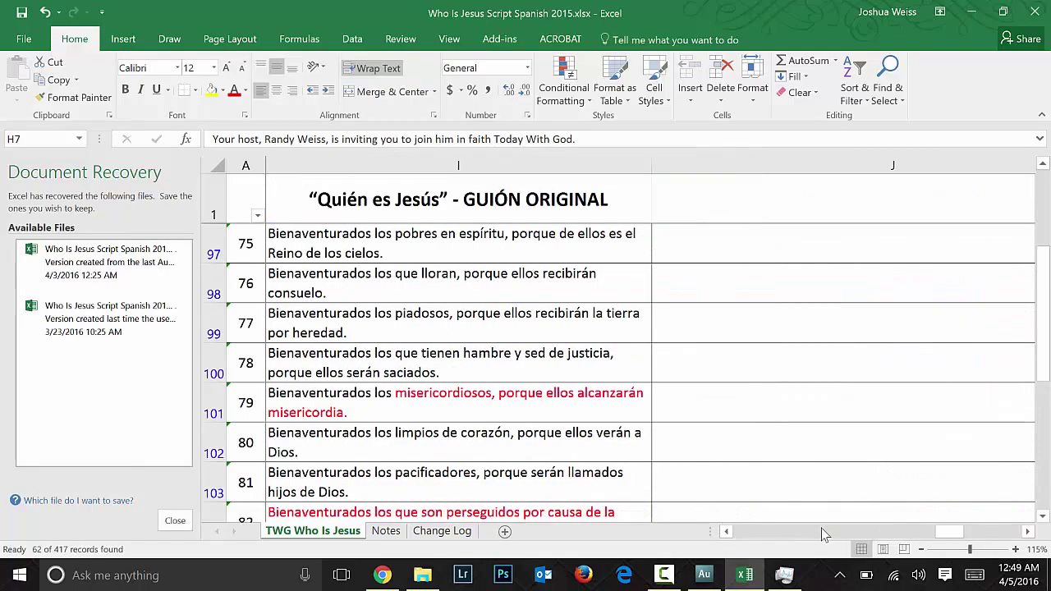
{"action": "left_click_drag", "start_coordinate": [949, 531], "coordinate": [752, 542]}
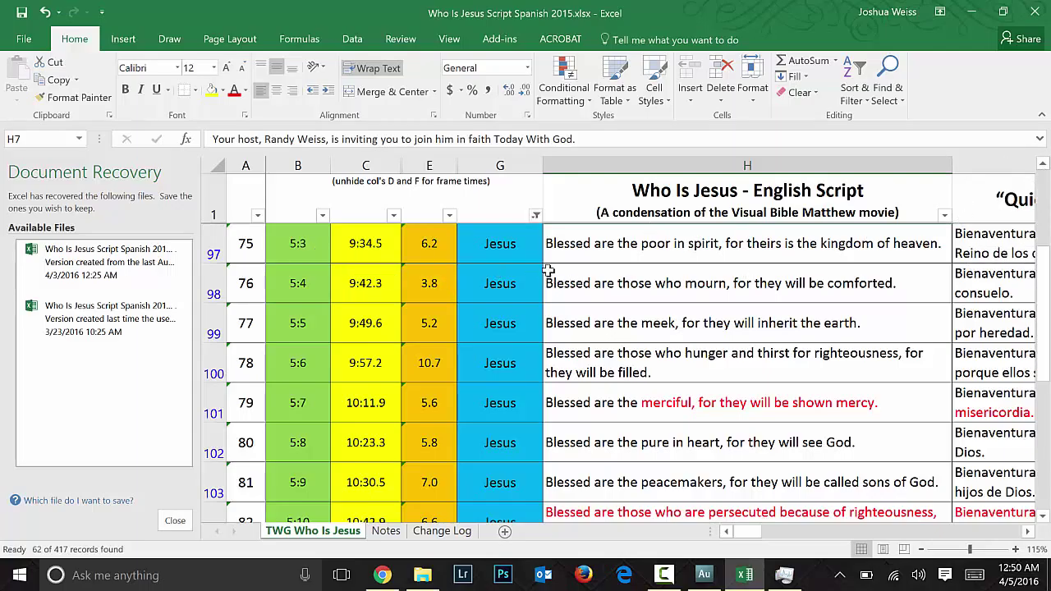
Step: Check line 75's English text in H97 and its 9:34.5 start time in C97, then return to Audition
{"action": "left_click", "coordinate": [567, 244]}
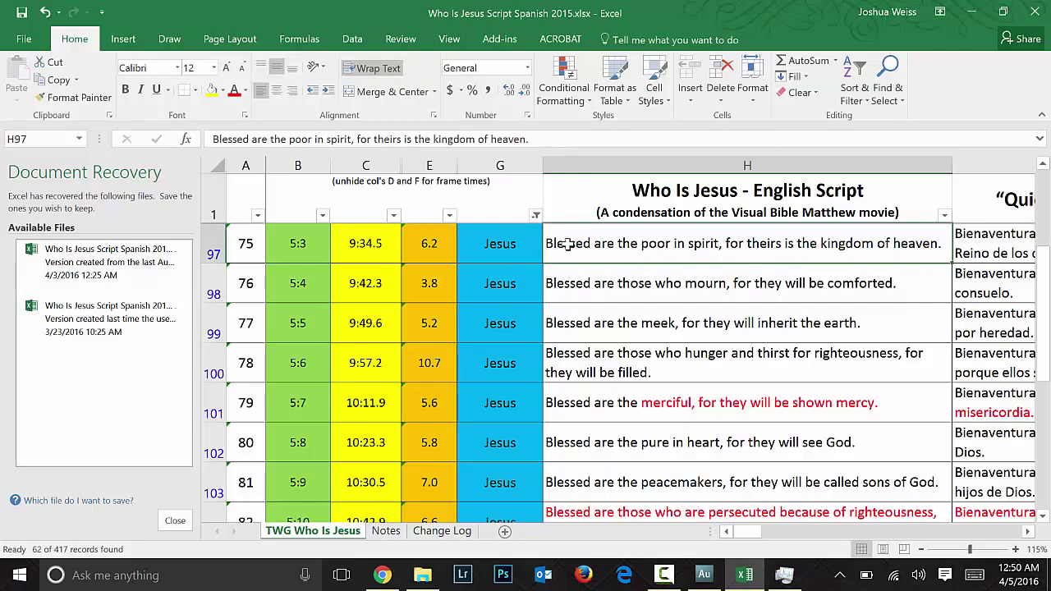
{"action": "key", "text": "ctrl+Up"}
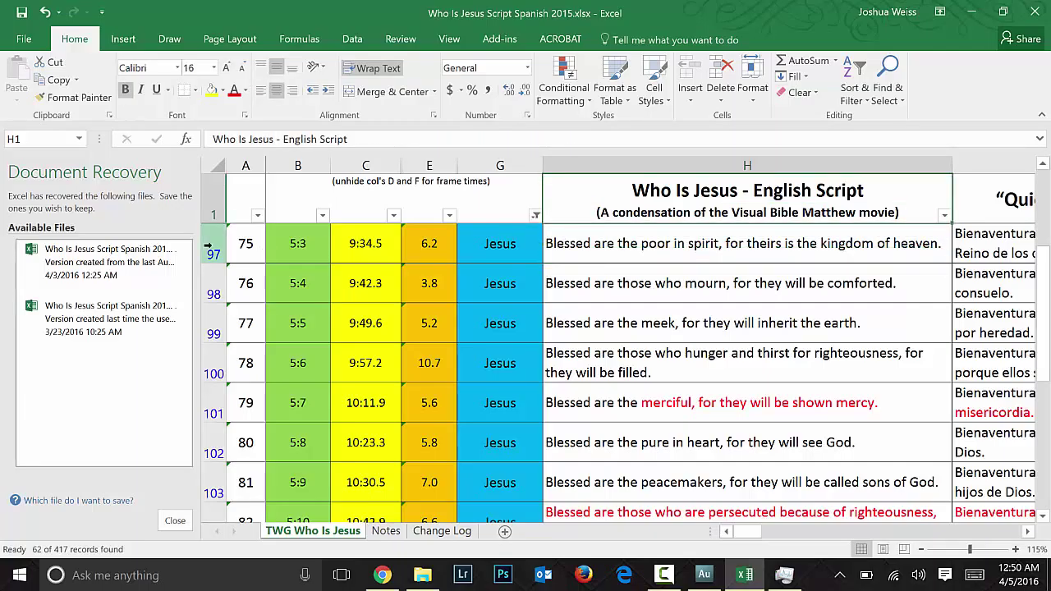
{"action": "scroll", "coordinate": [297, 246], "scroll_direction": "down", "scroll_amount": 5}
{"action": "scroll", "coordinate": [297, 246], "scroll_direction": "up", "scroll_amount": 5}
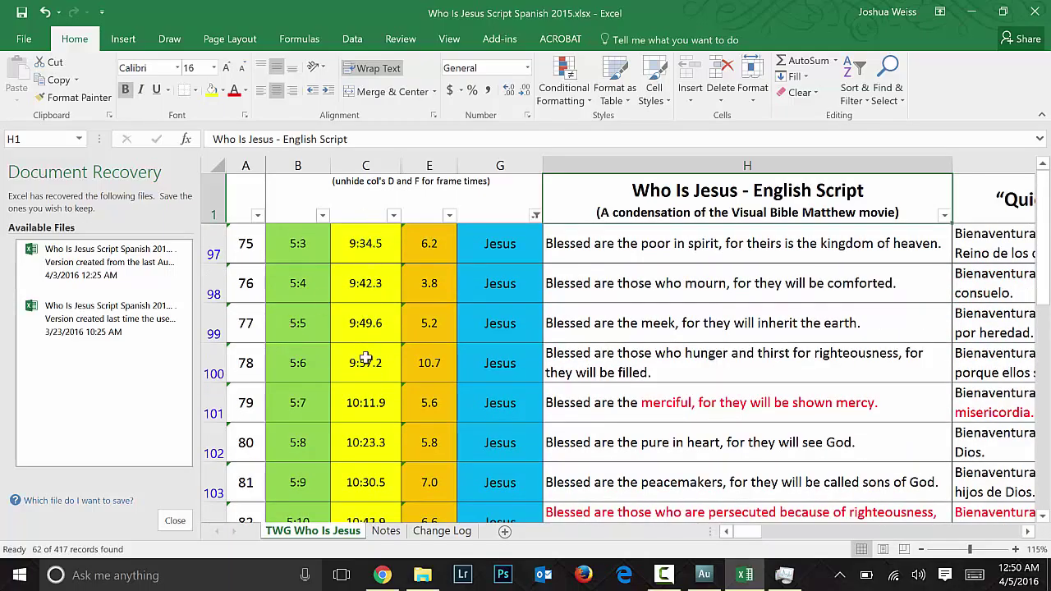
{"action": "left_click", "coordinate": [371, 166]}
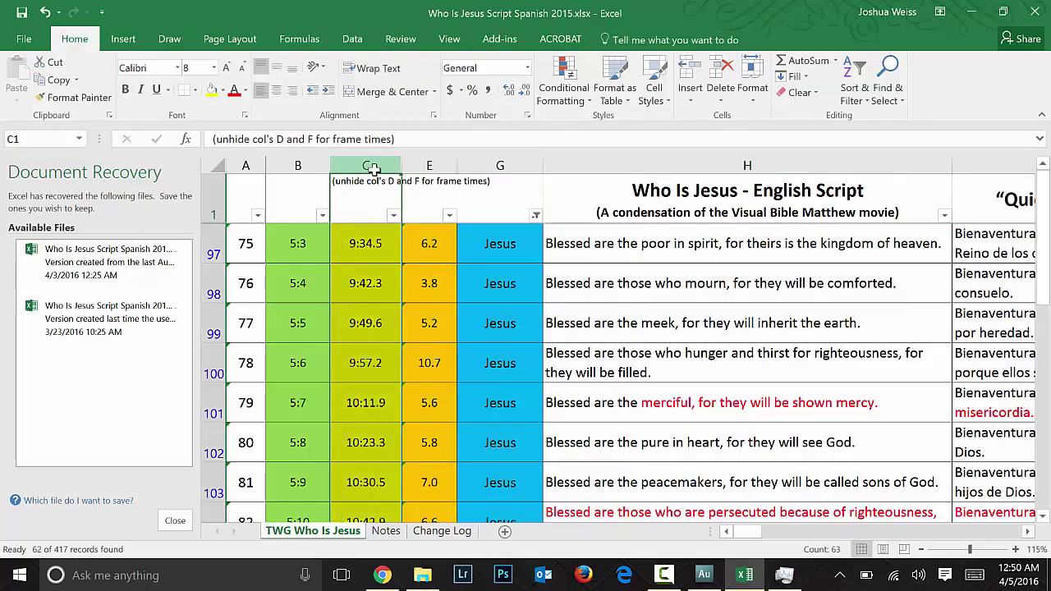
{"action": "left_click", "coordinate": [368, 243]}
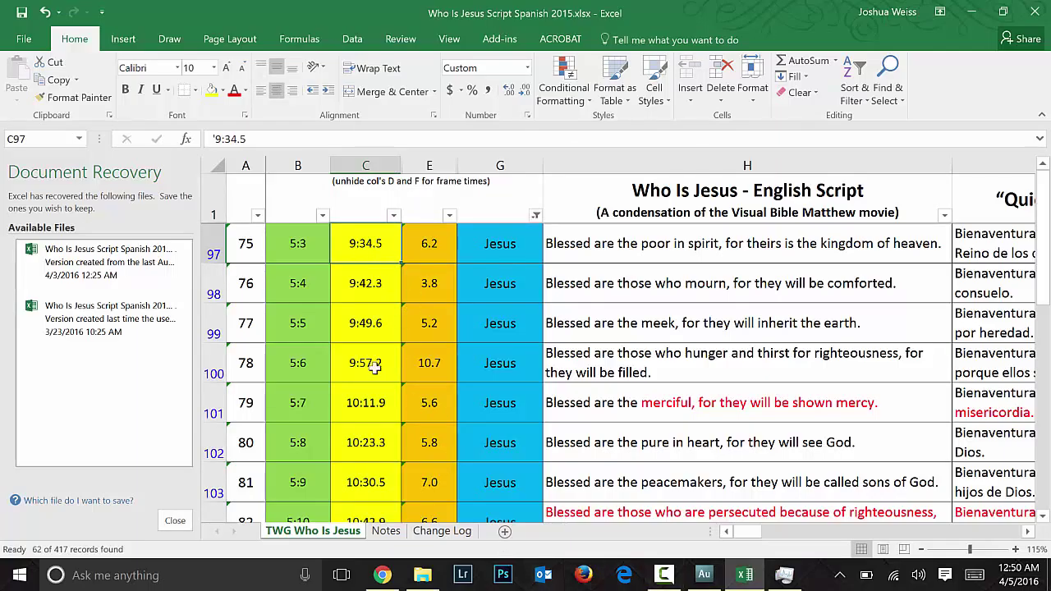
{"action": "left_click", "coordinate": [711, 576]}
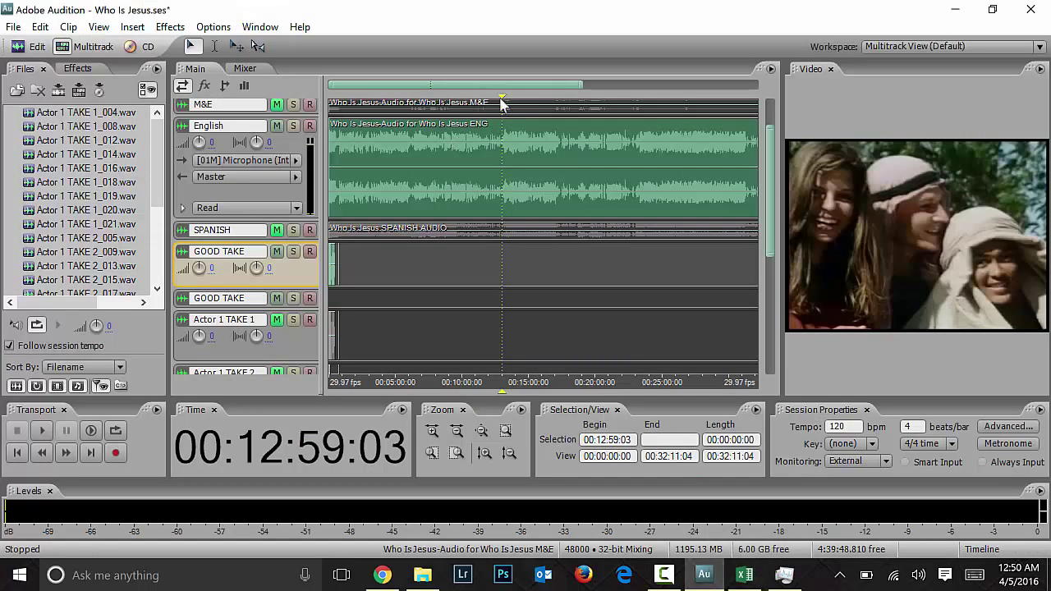
Step: Move the playhead to about 00:09:10 and check the script spreadsheet
{"action": "scroll", "coordinate": [549, 186], "scroll_direction": "down", "scroll_amount": 2}
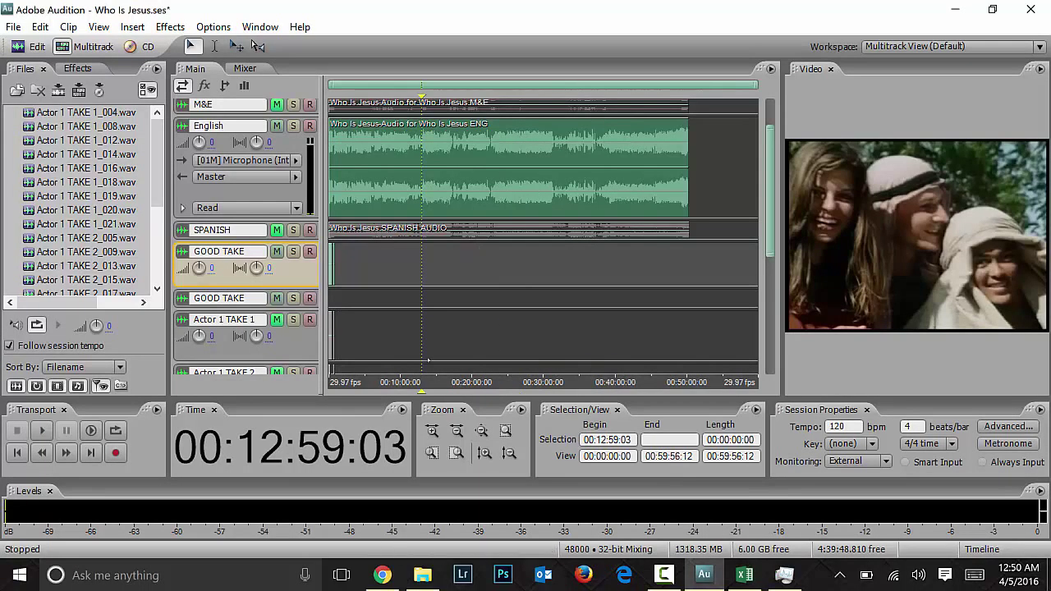
{"action": "left_click", "coordinate": [262, 449]}
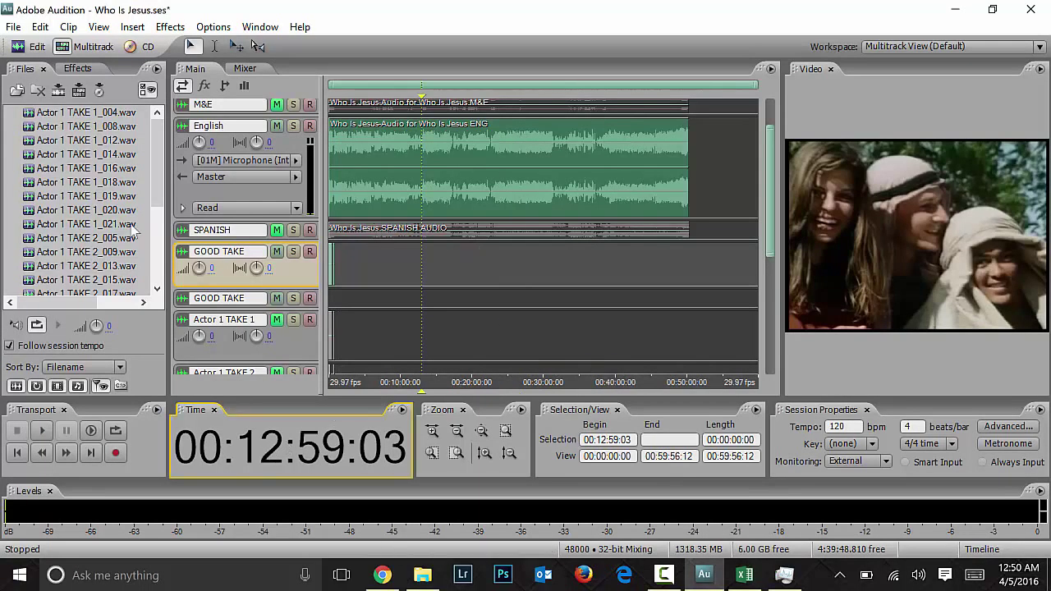
{"action": "left_click", "coordinate": [415, 253]}
{"action": "left_click", "coordinate": [394, 259]}
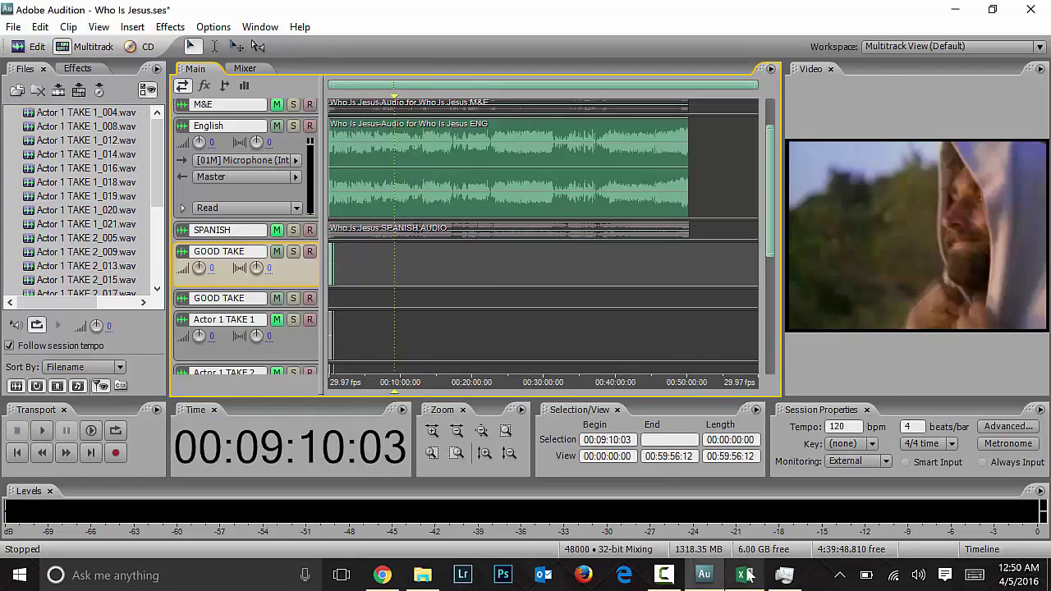
{"action": "left_click", "coordinate": [745, 575]}
{"action": "left_click", "coordinate": [744, 575]}
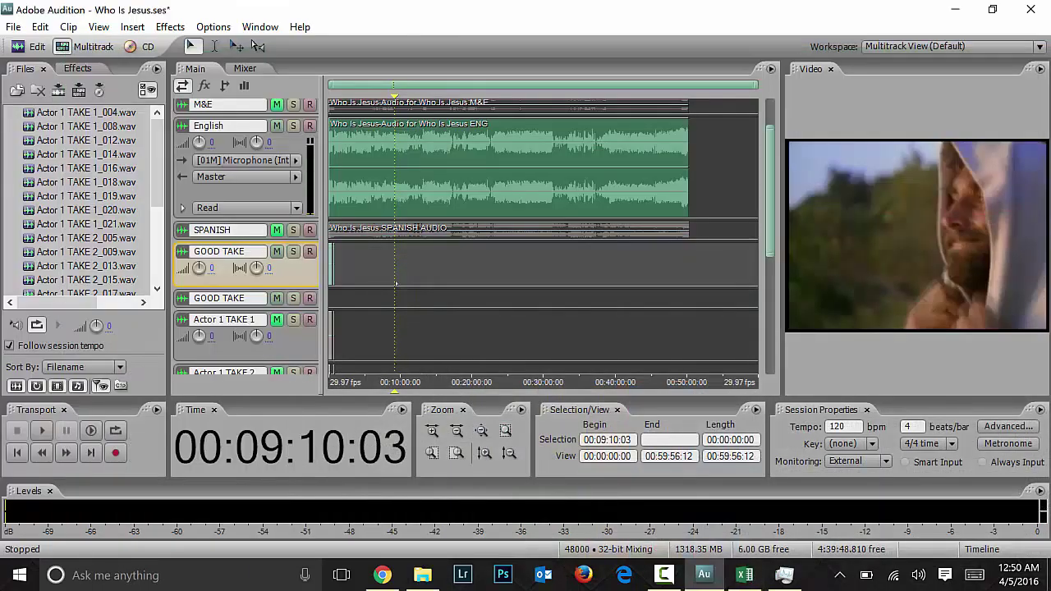
Step: Zoom in, preview the audio, and advance the playhead to 00:09:28:12
{"action": "key", "text": "equal"}
{"action": "key", "text": "equal"}
{"action": "key", "text": "equal"}
{"action": "key", "text": "equal"}
{"action": "key", "text": "equal"}
{"action": "key", "text": "equal"}
{"action": "key", "text": "space"}
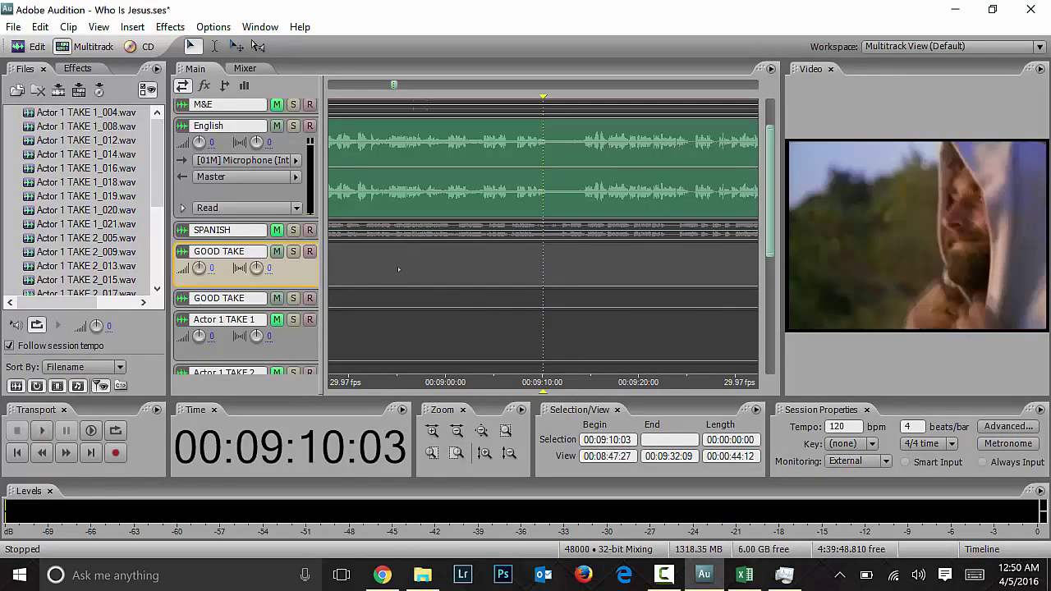
{"action": "key", "text": "space"}
{"action": "key", "text": "ctrl+Right"}
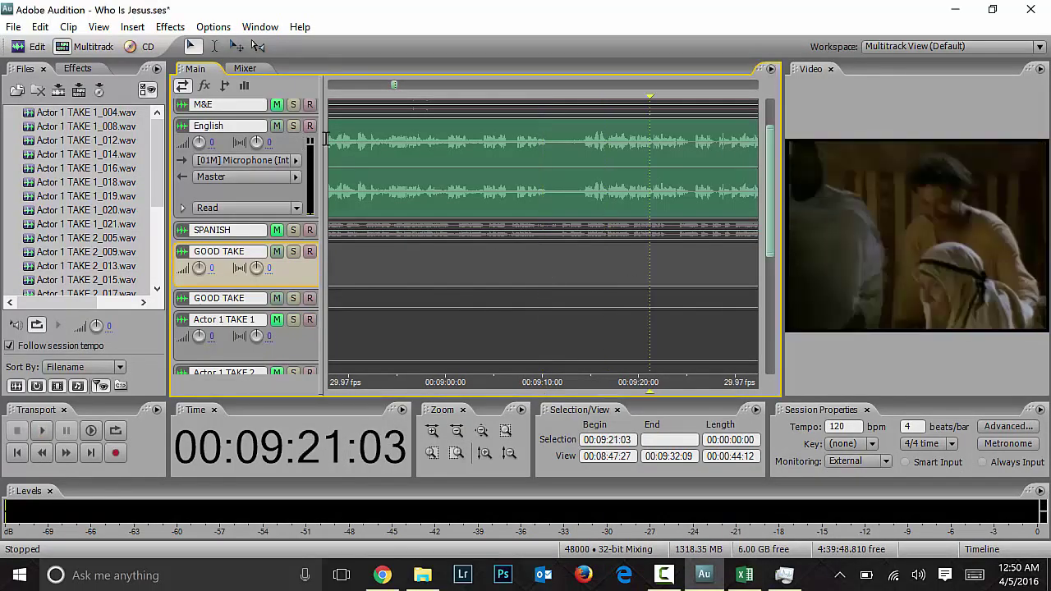
{"action": "left_click", "coordinate": [665, 273]}
{"action": "left_click", "coordinate": [688, 272]}
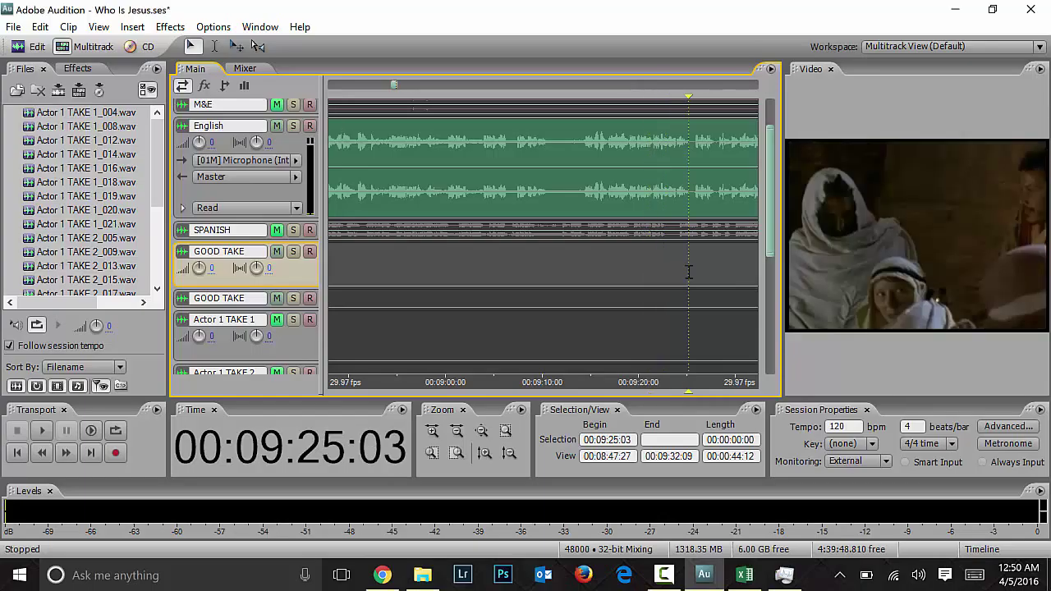
{"action": "left_click", "coordinate": [704, 271]}
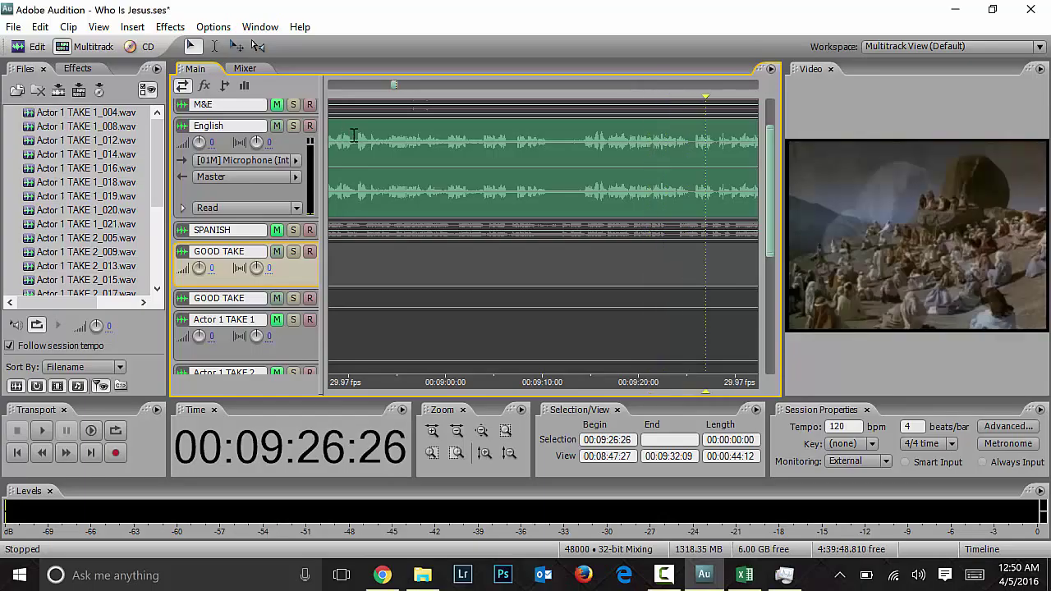
{"action": "left_click", "coordinate": [720, 269]}
Step: Play the scene from 00:09:28 twice to find where line 75 begins
{"action": "key", "text": "space"}
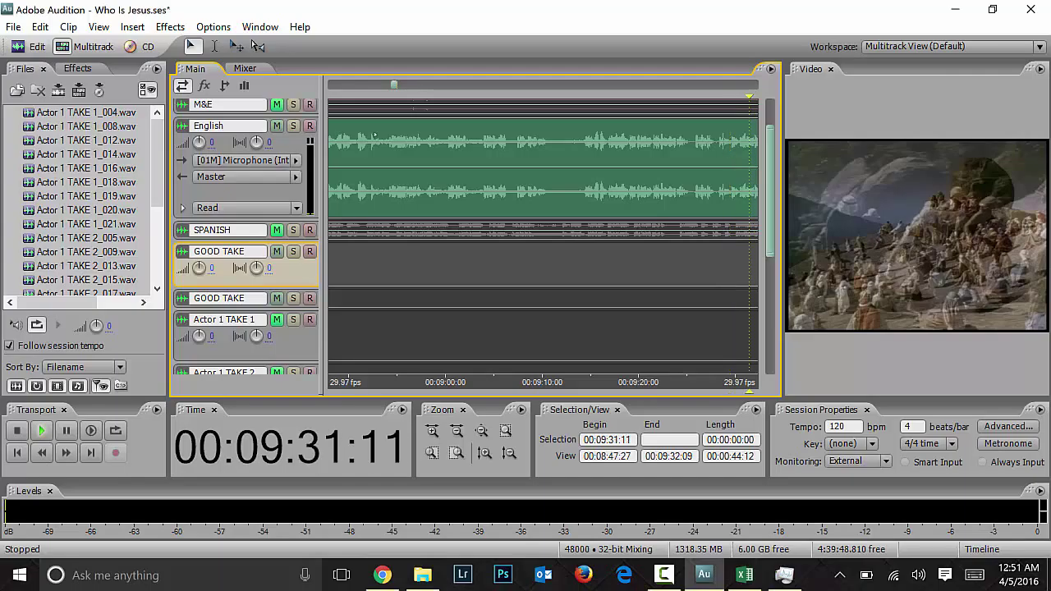
{"action": "key", "text": "space"}
{"action": "key", "text": "space"}
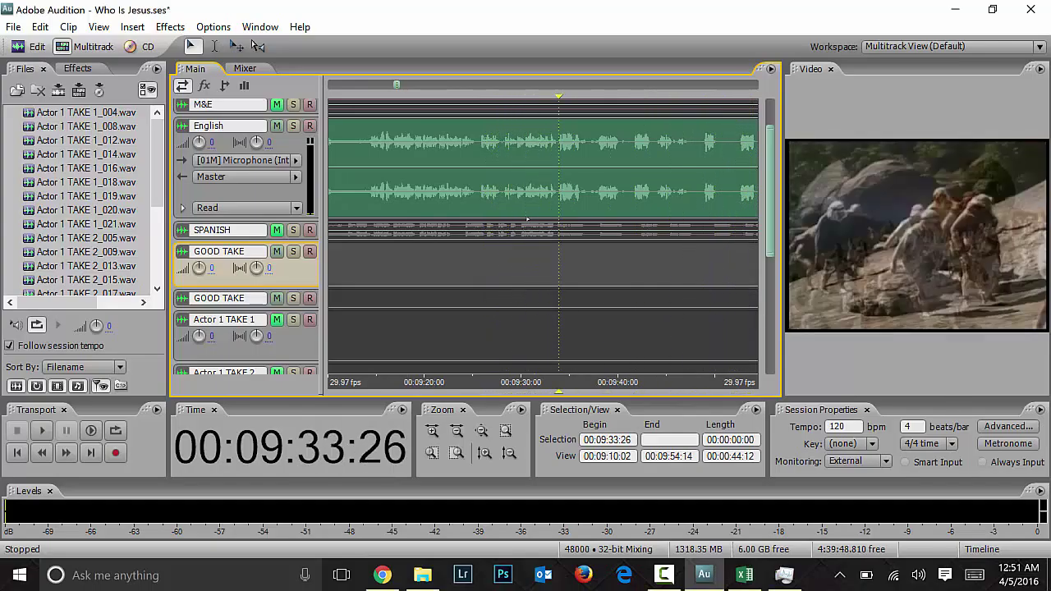
{"action": "key", "text": "space"}
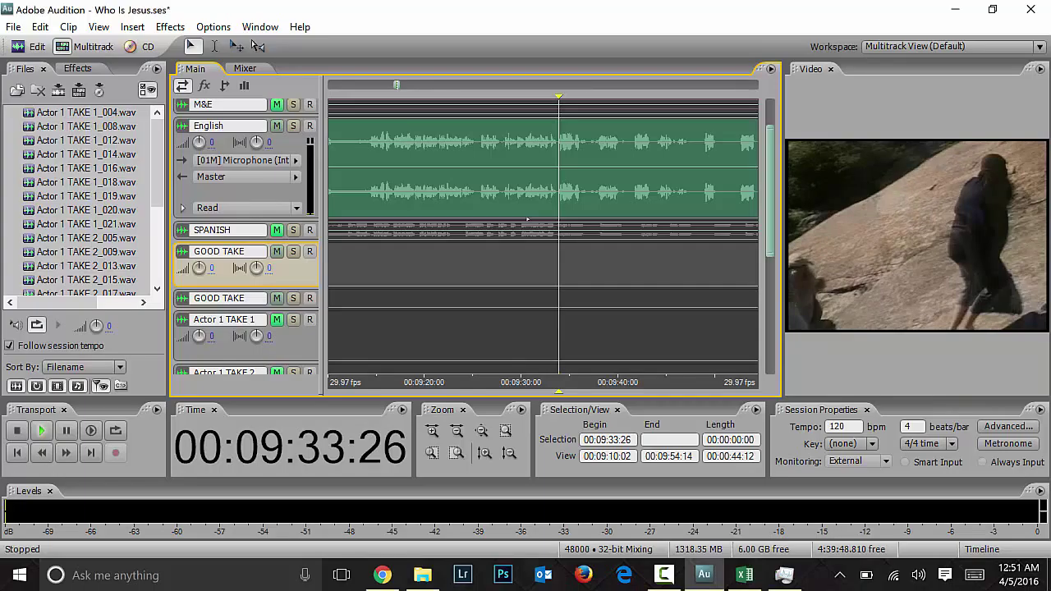
{"action": "key", "text": "space"}
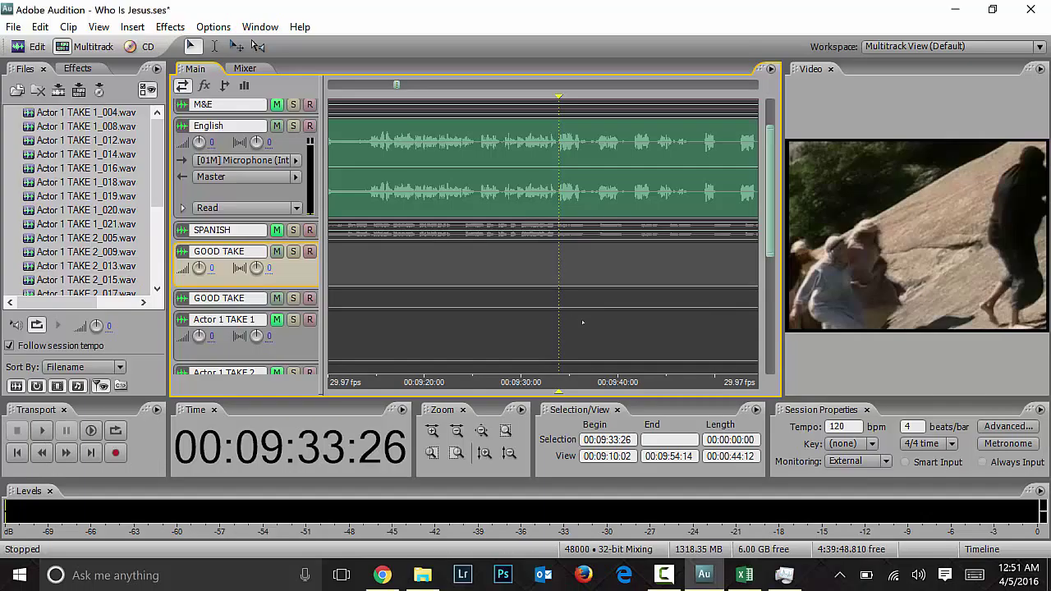
Step: Set the playhead to 00:09:33:17 and arm Actor 1 TAKE 1 for recording
{"action": "left_click", "coordinate": [559, 267]}
{"action": "left_click", "coordinate": [556, 267]}
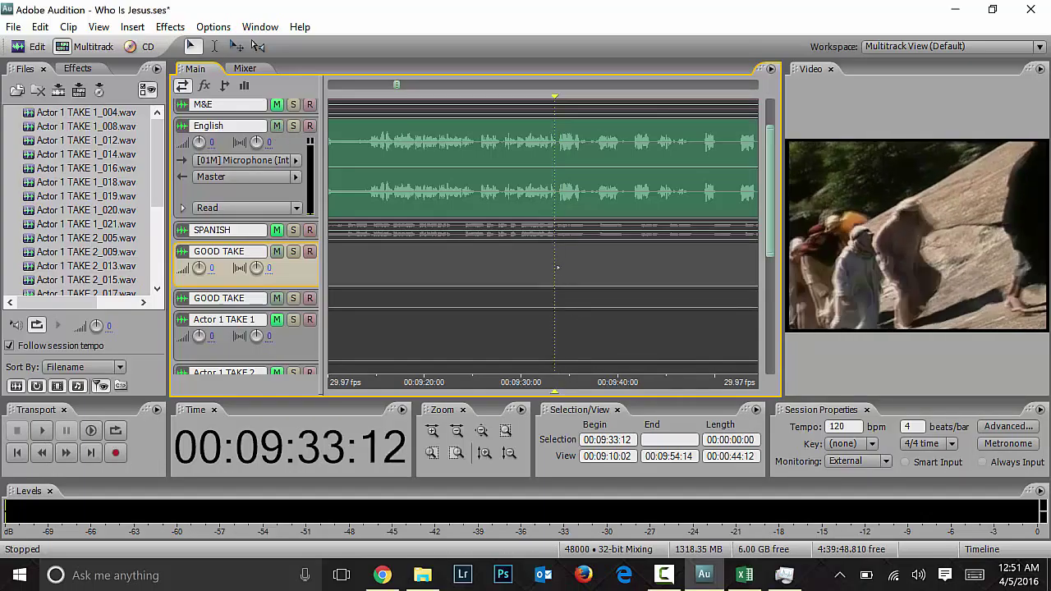
{"action": "left_click", "coordinate": [559, 267]}
{"action": "left_click", "coordinate": [556, 267]}
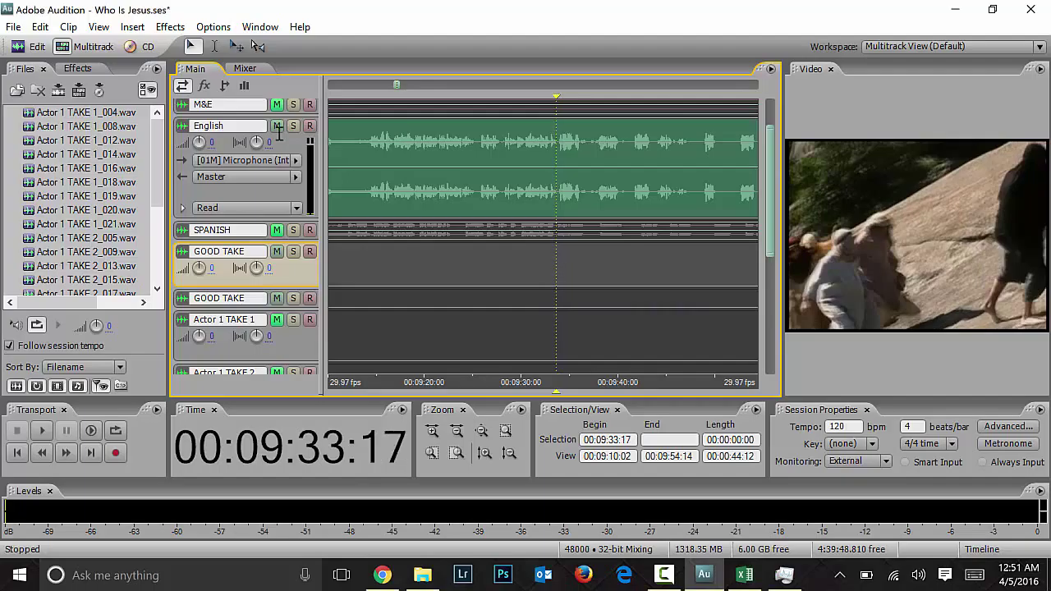
{"action": "left_click", "coordinate": [310, 320]}
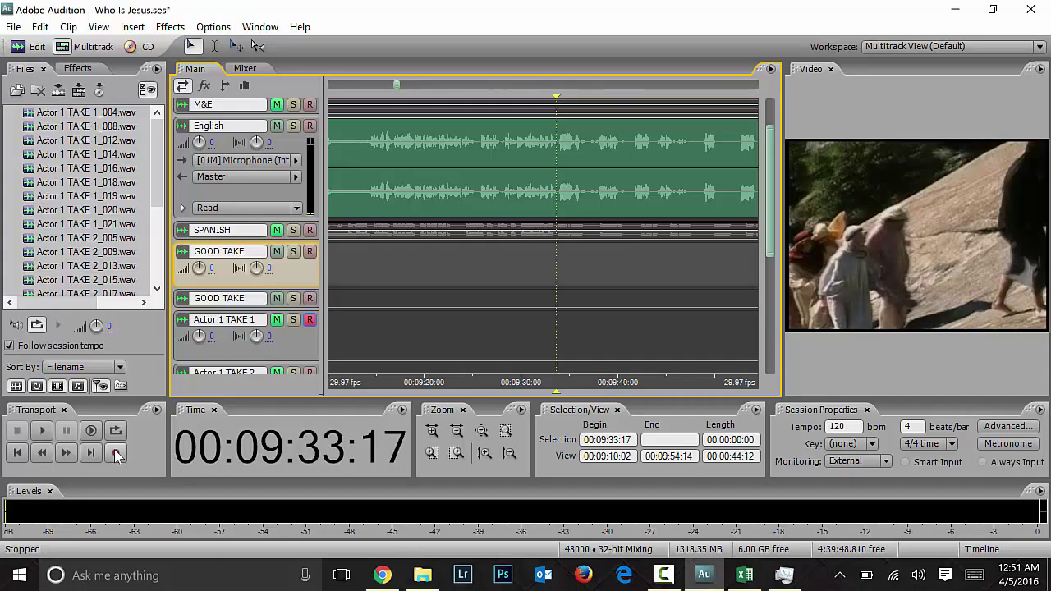
Step: Record take Actor 1 TAKE 1_024 for line 75 and play back its start
{"action": "left_click", "coordinate": [116, 454]}
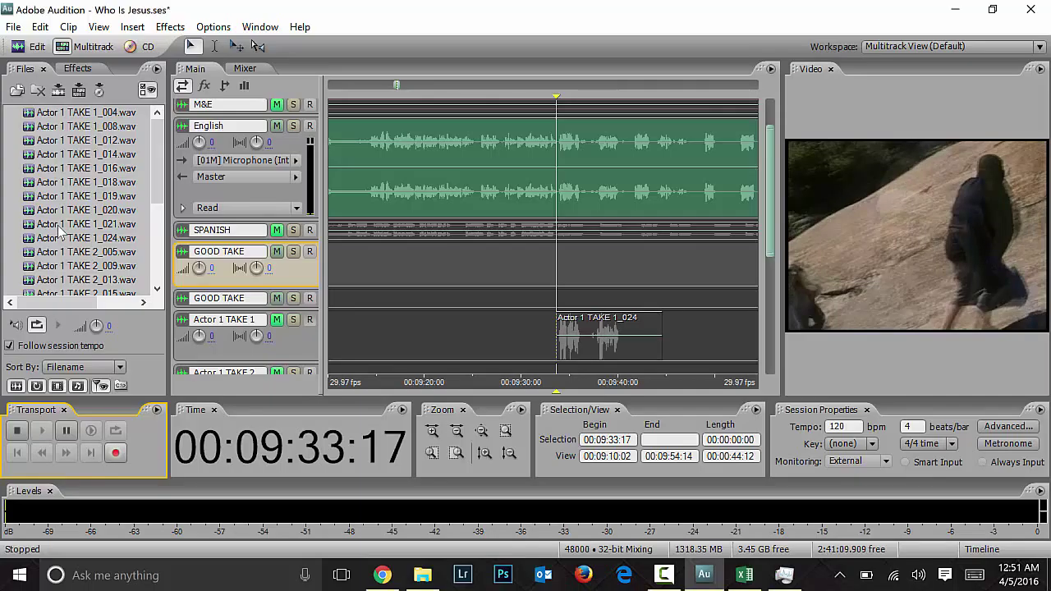
{"action": "key", "text": "space"}
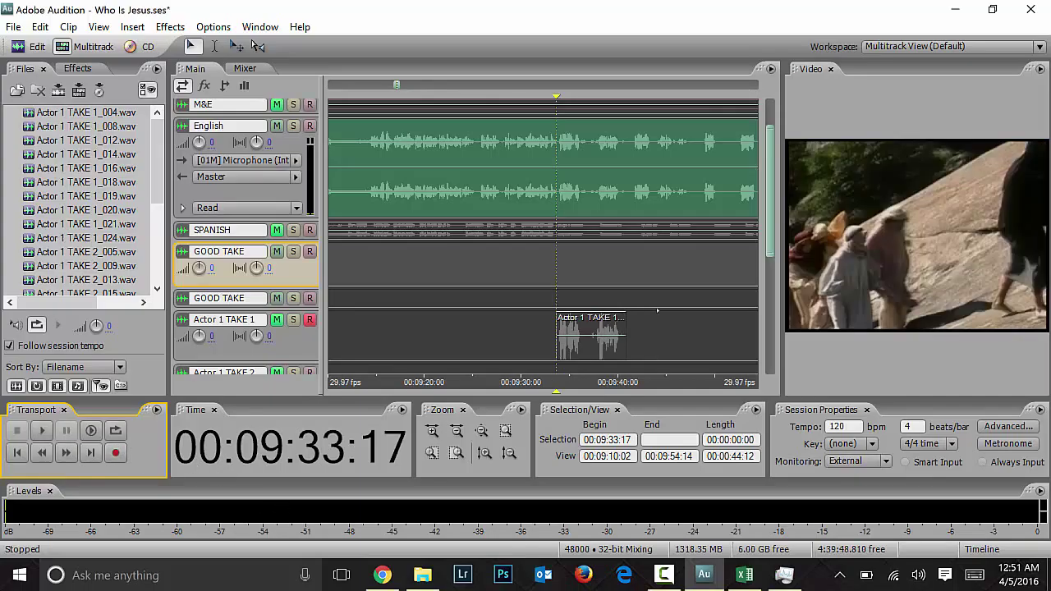
{"action": "key", "text": "equal"}
{"action": "key", "text": "equal"}
{"action": "key", "text": "equal"}
{"action": "key", "text": "equal"}
{"action": "key", "text": "equal"}
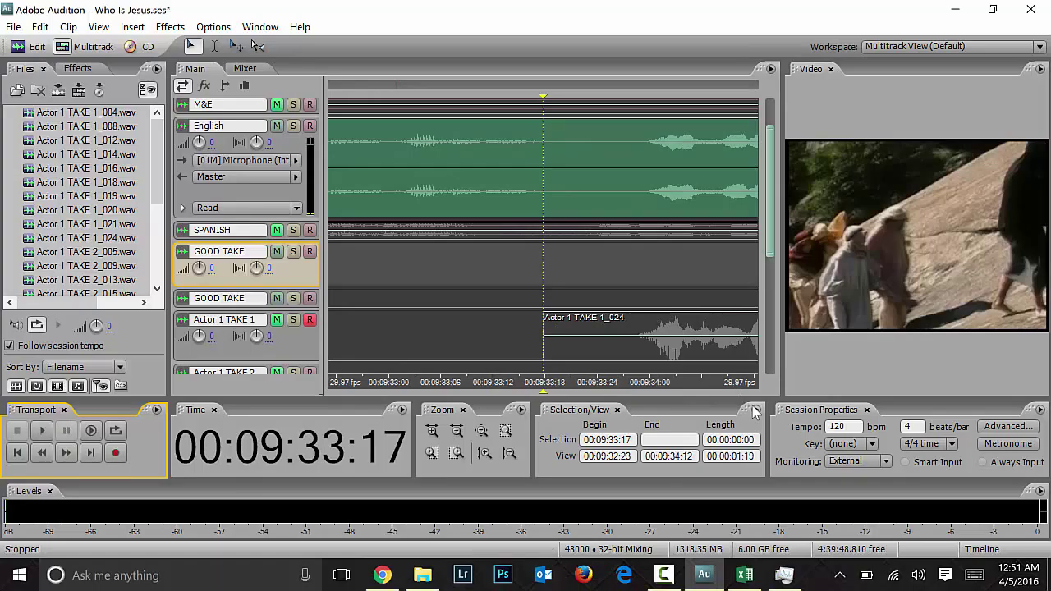
{"action": "key", "text": "space"}
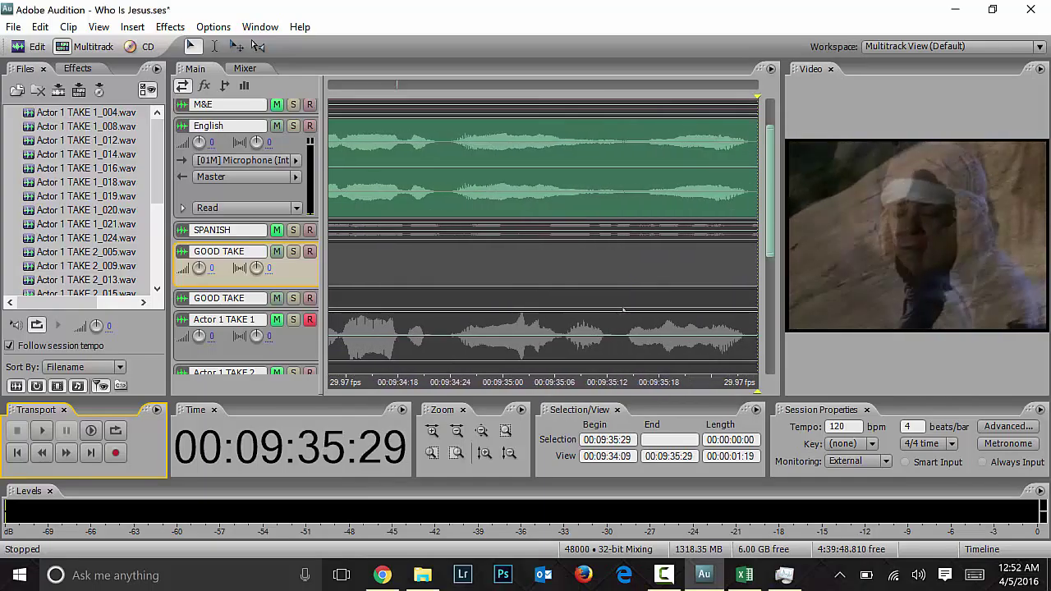
Step: Zoom out, select the Actor 1 TAKE 1_024 clip, and replay it from 00:09:31:29
{"action": "key", "text": "Left"}
{"action": "scroll", "coordinate": [624, 309], "scroll_direction": "down", "scroll_amount": 5}
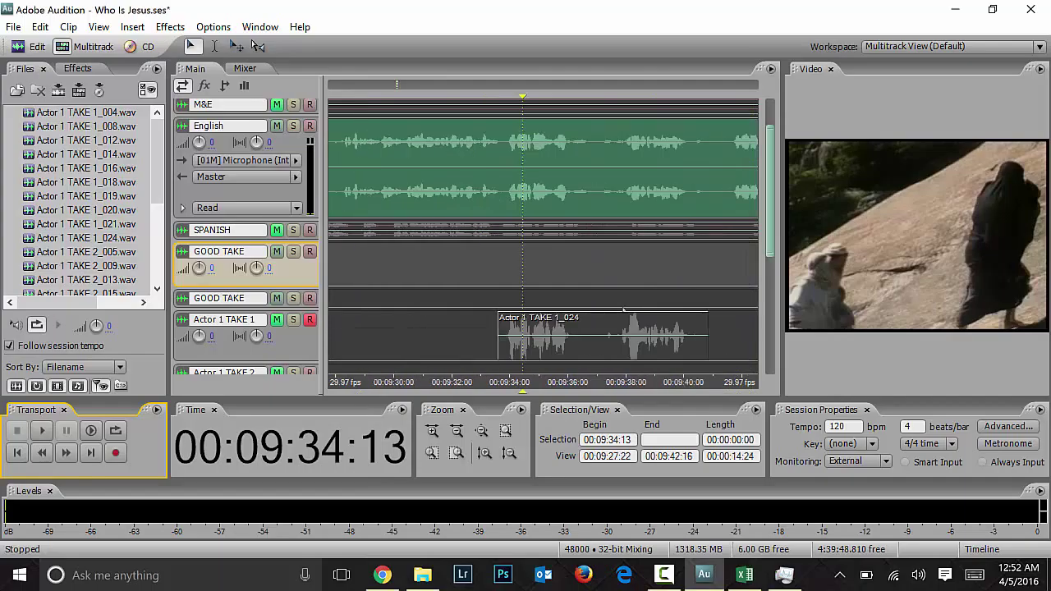
{"action": "key", "text": "Right"}
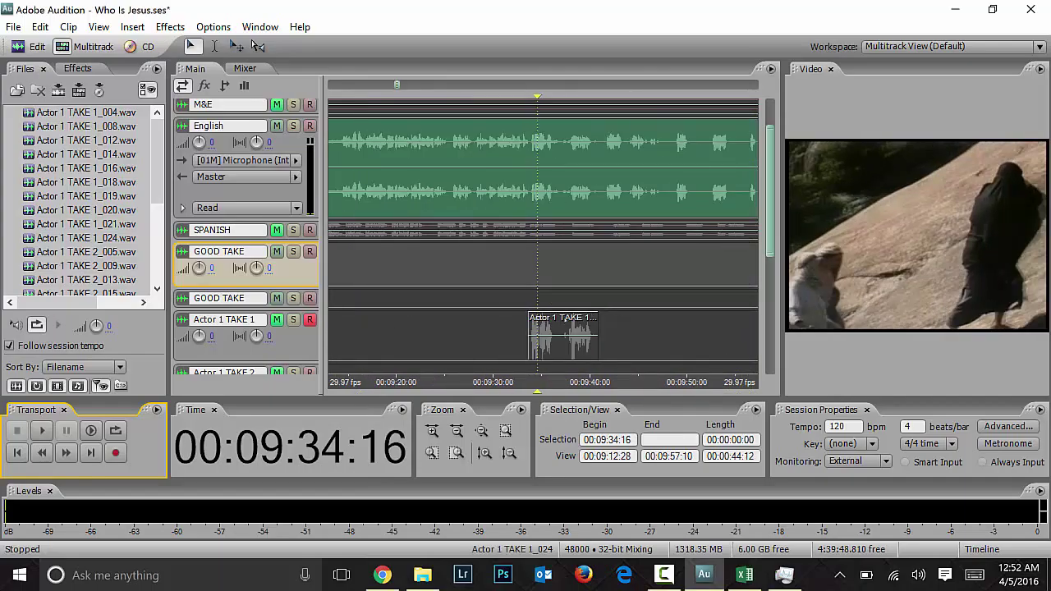
{"action": "left_click", "coordinate": [562, 333]}
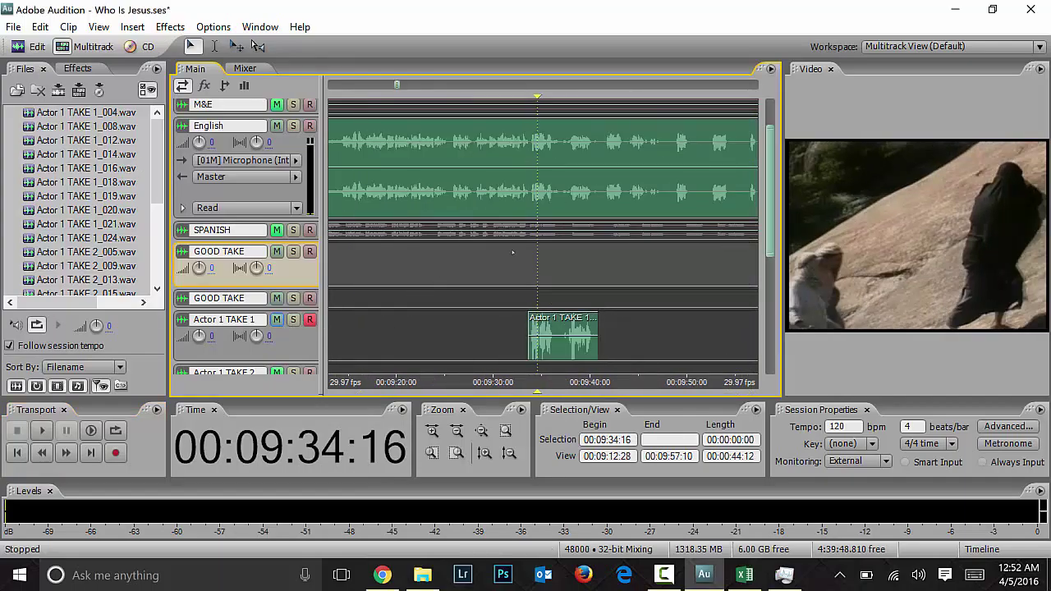
{"action": "key", "text": "space"}
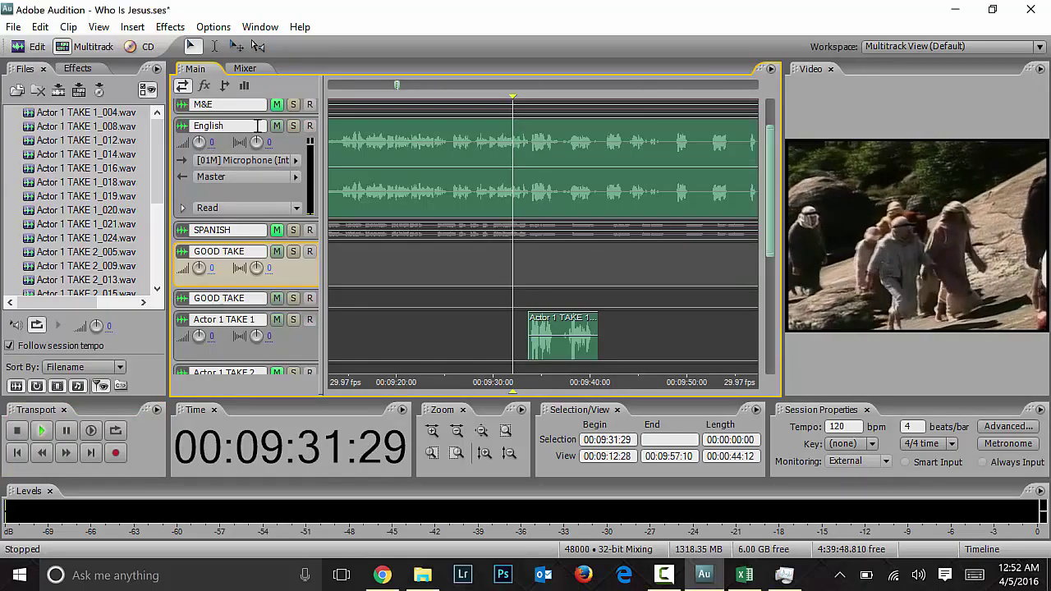
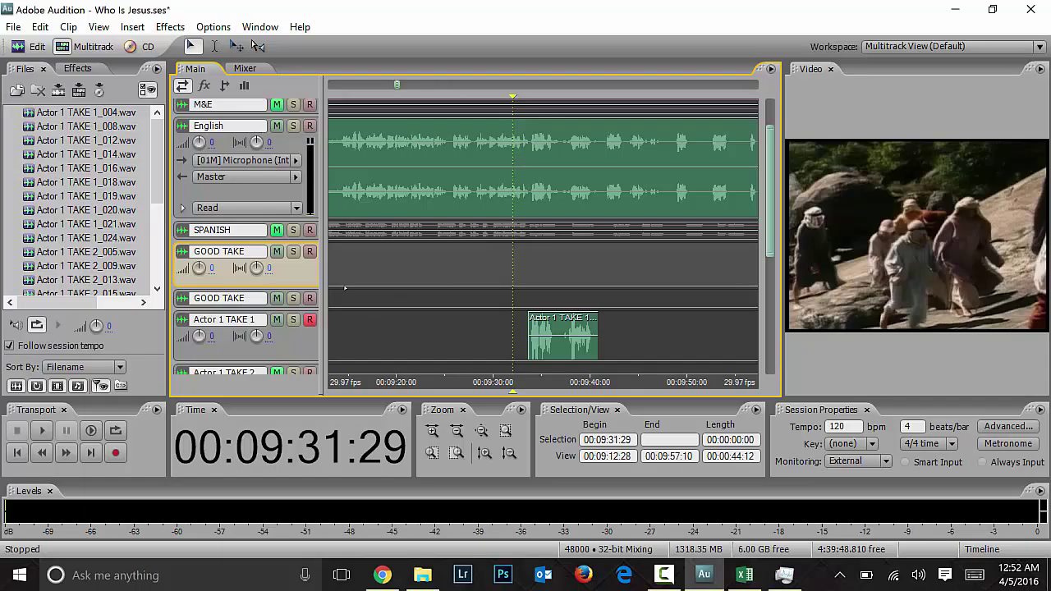
Step: Mute the English track, unmute M&E, and play the dub from 00:09:30:00
{"action": "left_click", "coordinate": [277, 126]}
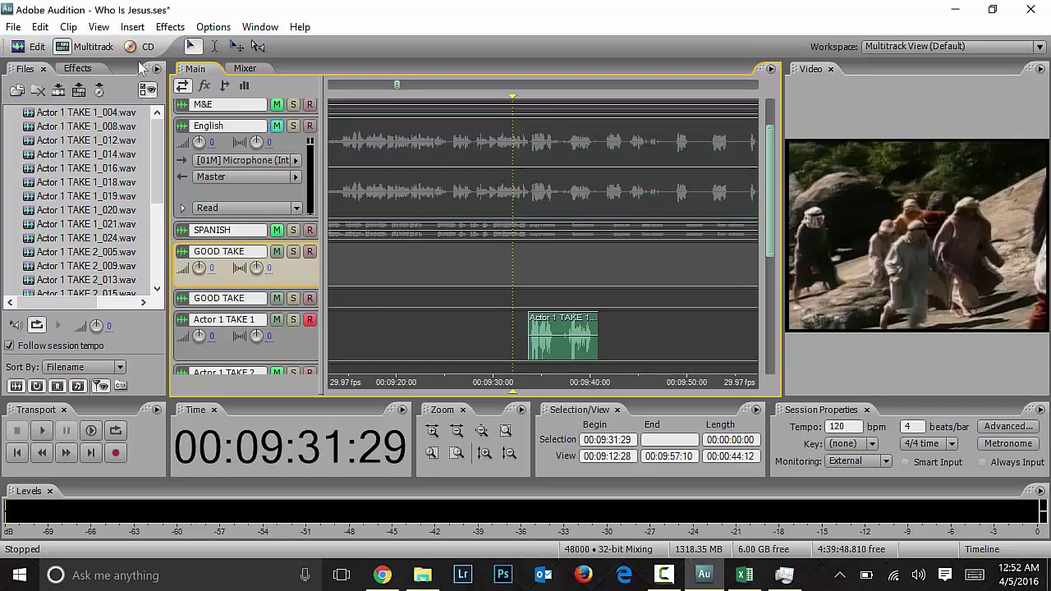
{"action": "left_click", "coordinate": [276, 104]}
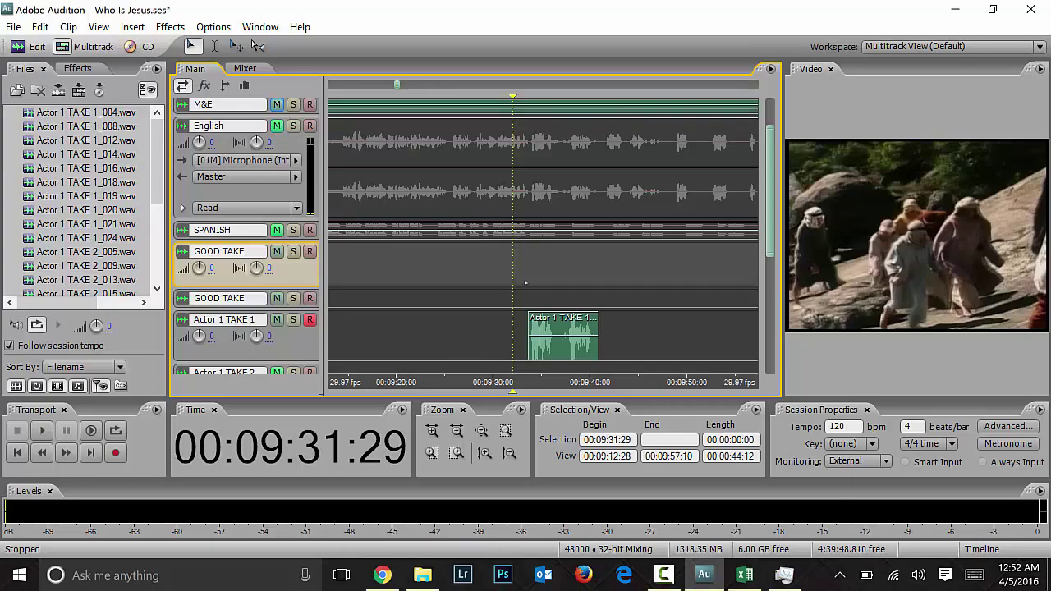
{"action": "key", "text": "space"}
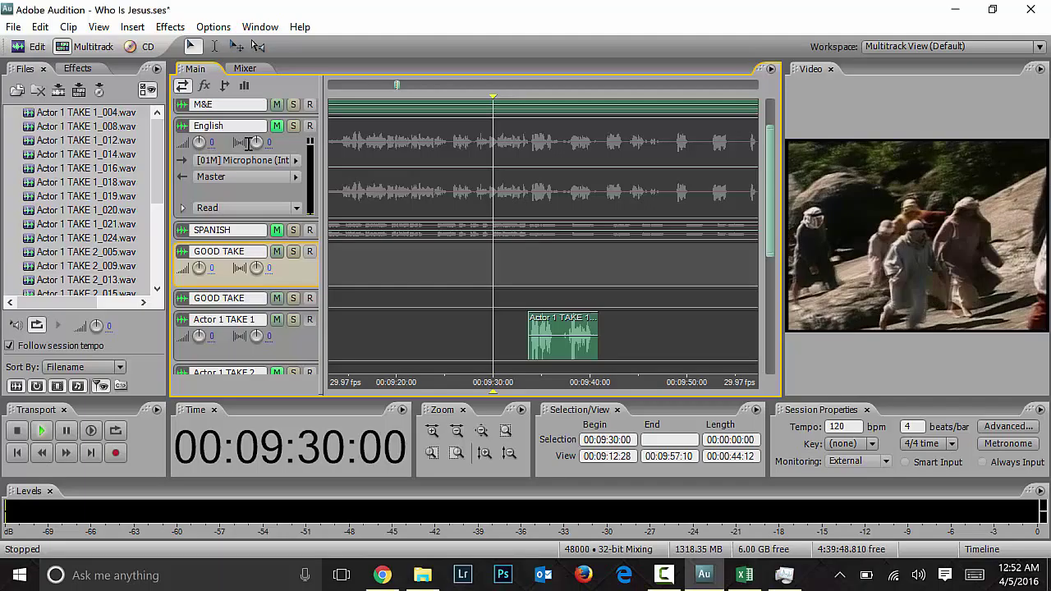
{"action": "key", "text": "space"}
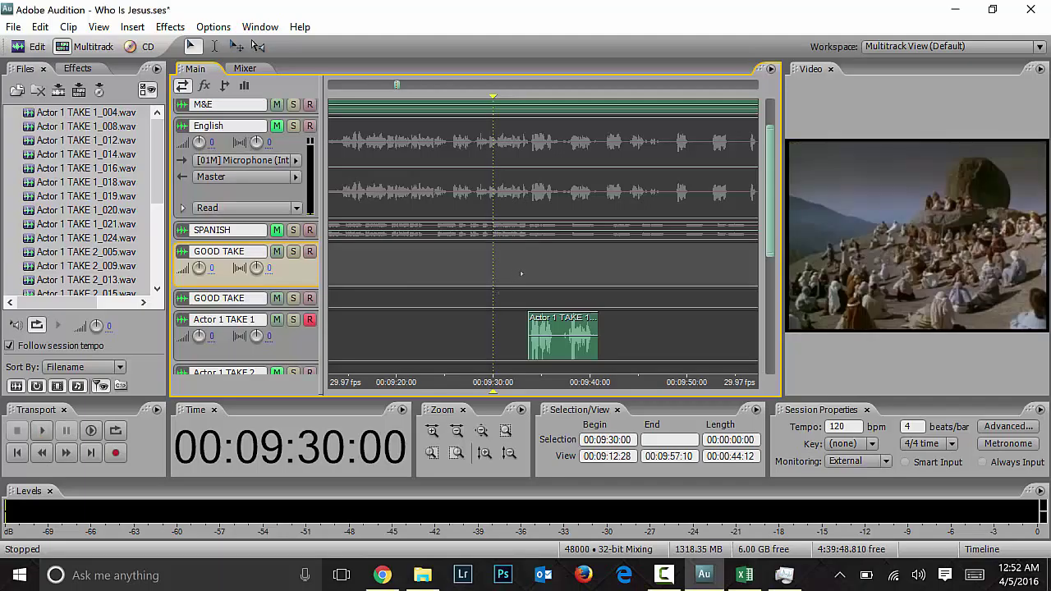
Step: Resume playback, stop on the Actor 1 TAKE 1 clip, and select it
{"action": "key", "text": "space"}
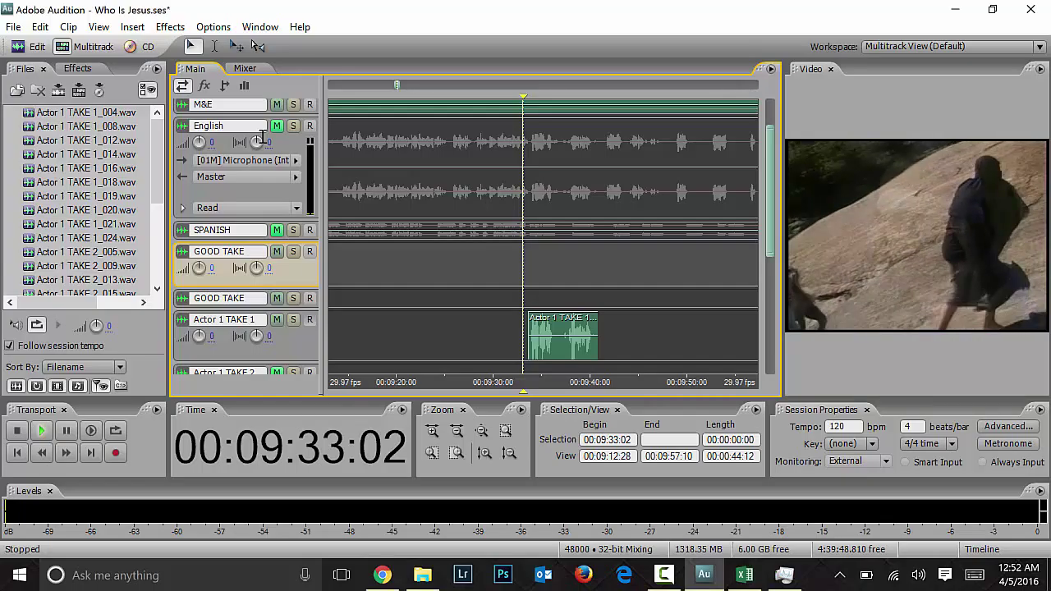
{"action": "left_click", "coordinate": [570, 337]}
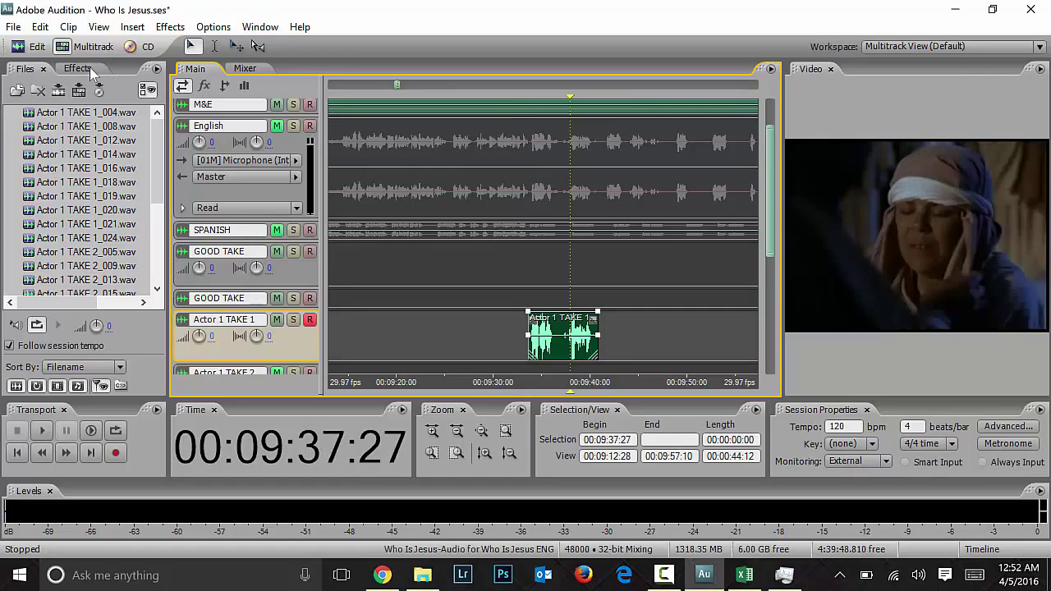
{"action": "left_click", "coordinate": [132, 26]}
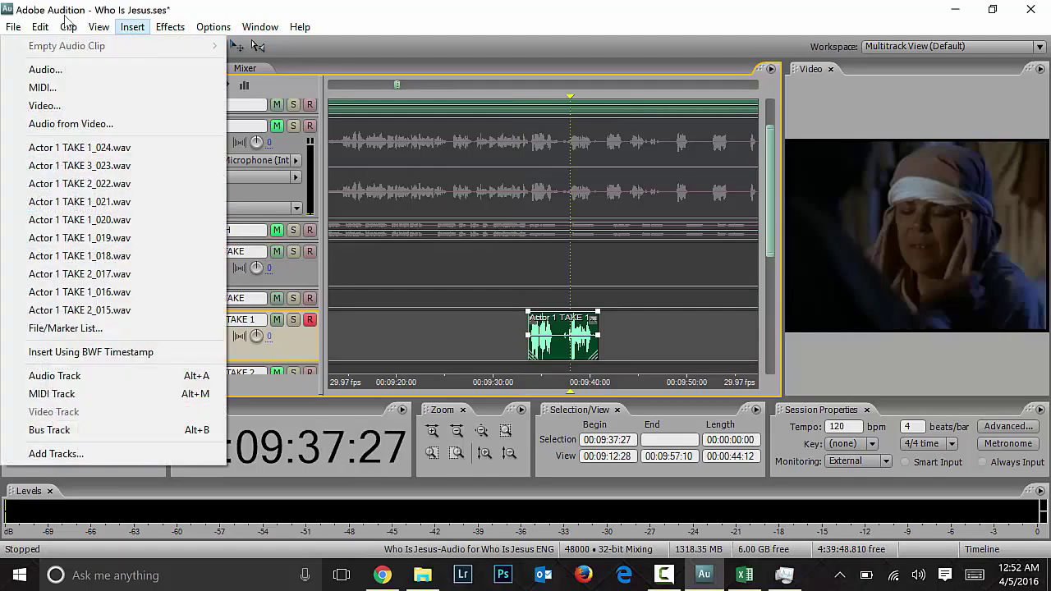
{"action": "mouse_move", "coordinate": [160, 33]}
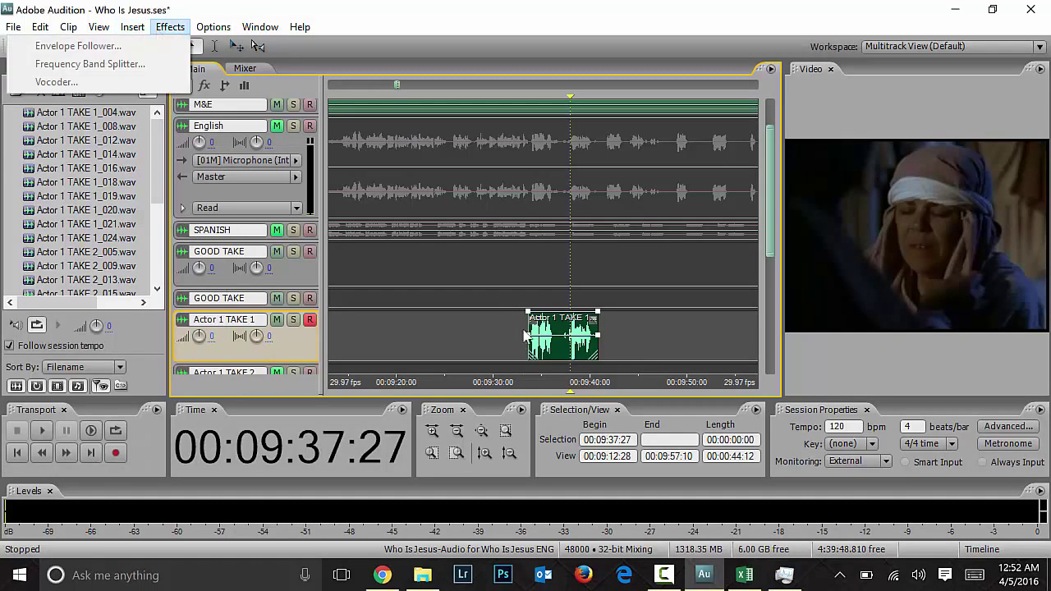
Step: Open Actor 1 TAKE 1_024 in the waveform editor and launch Effects > Delay and Echo > Echo Chamber
{"action": "double_click", "coordinate": [554, 330]}
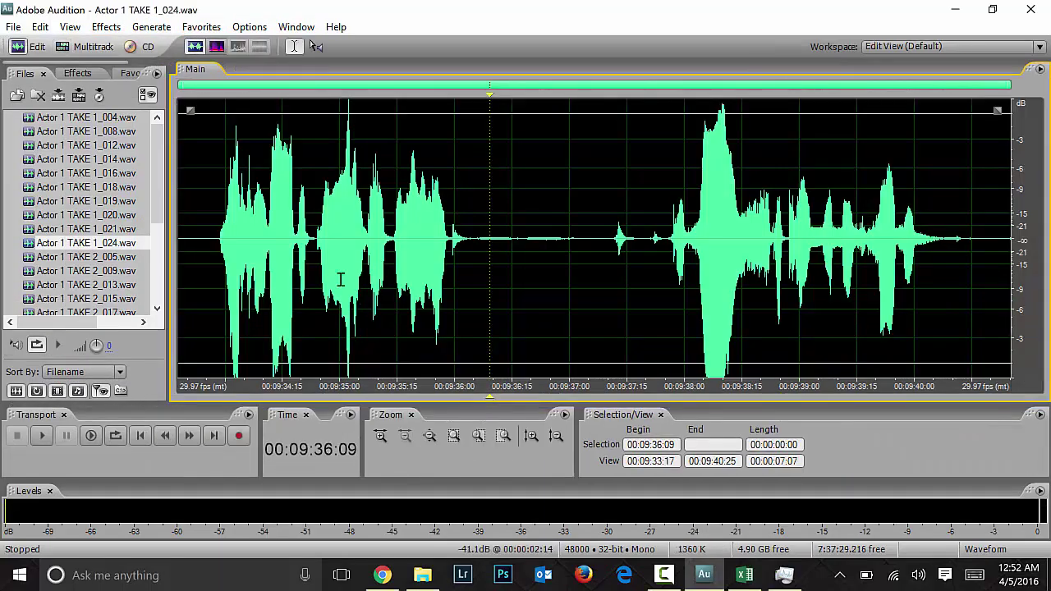
{"action": "left_click", "coordinate": [518, 246]}
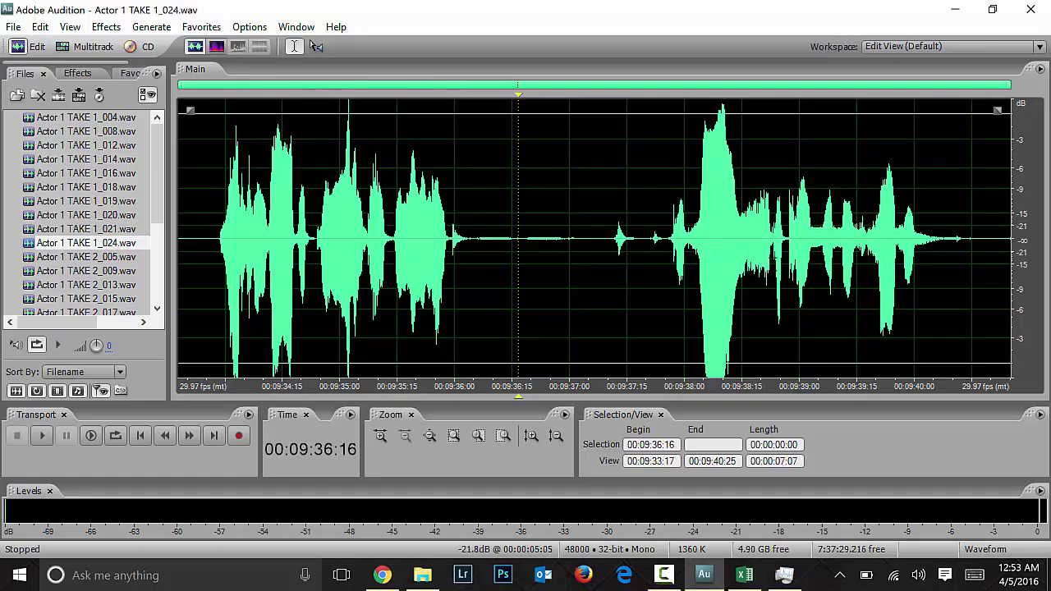
{"action": "left_click", "coordinate": [105, 27]}
{"action": "mouse_move", "coordinate": [105, 148]}
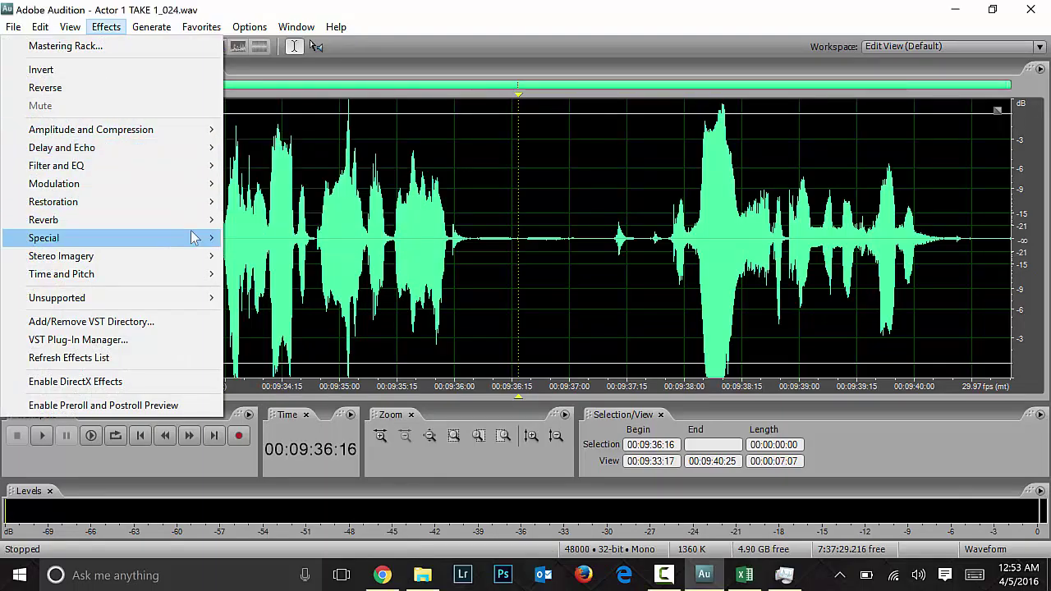
{"action": "mouse_move", "coordinate": [192, 228]}
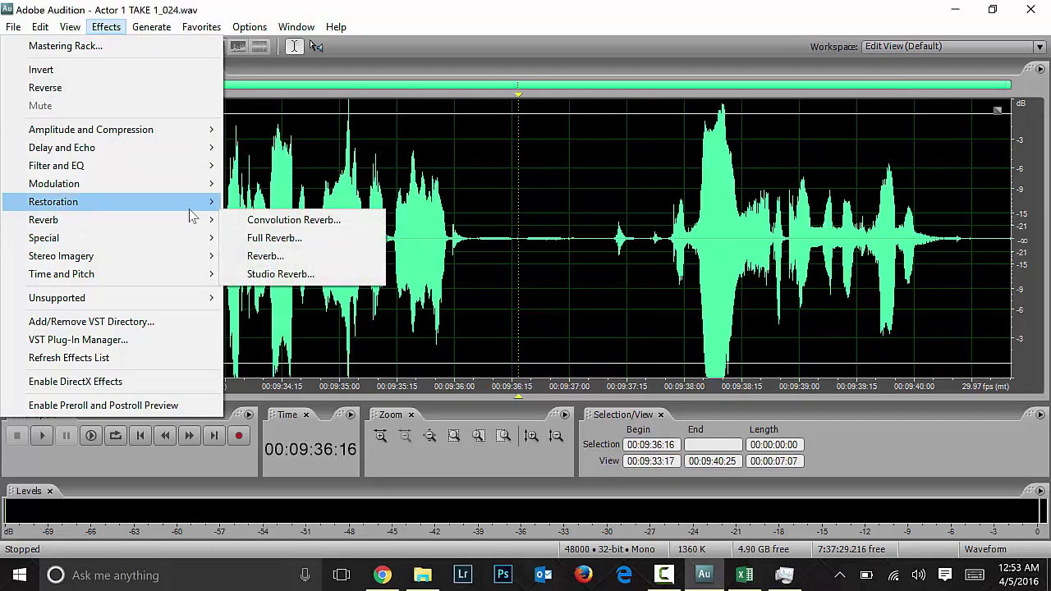
{"action": "mouse_move", "coordinate": [187, 154]}
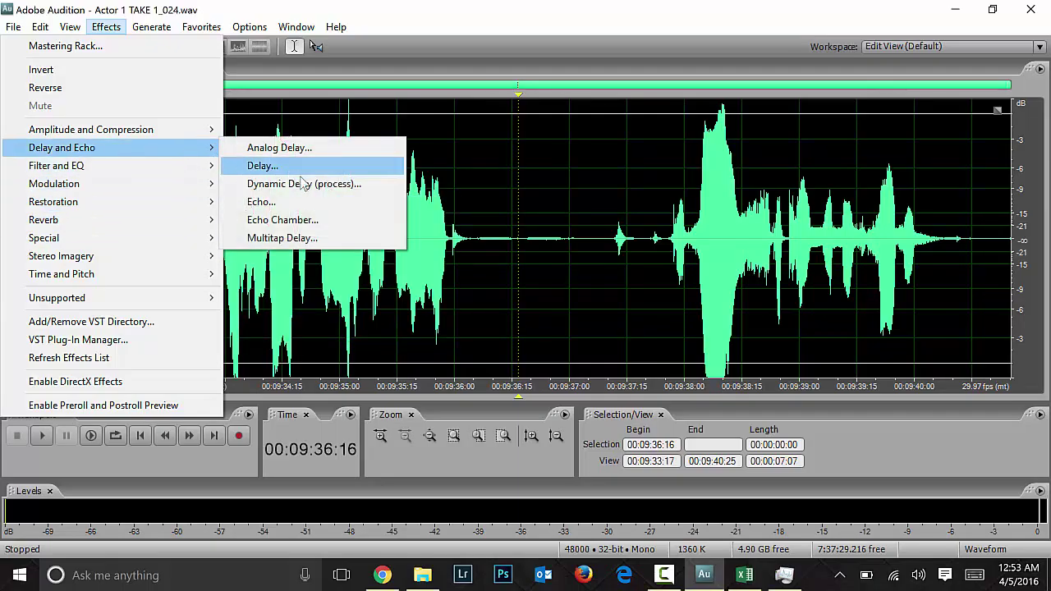
{"action": "left_click", "coordinate": [317, 219]}
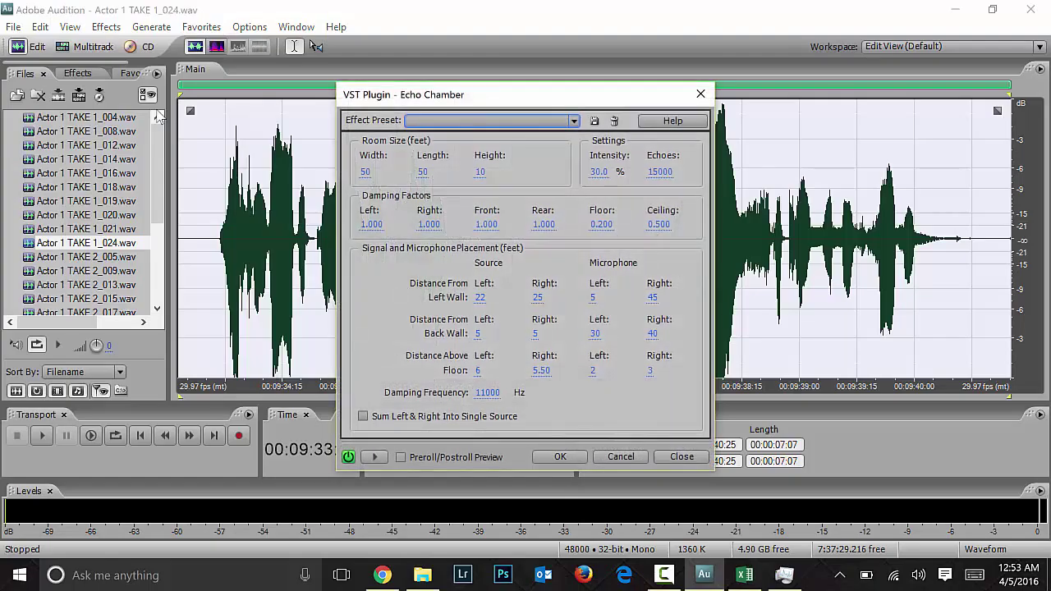
Step: Choose the Wide Hall Echo Chamber preset and preview it on the take
{"action": "left_click", "coordinate": [493, 122]}
{"action": "left_click", "coordinate": [493, 121]}
{"action": "left_click", "coordinate": [492, 121]}
{"action": "left_click", "coordinate": [571, 235]}
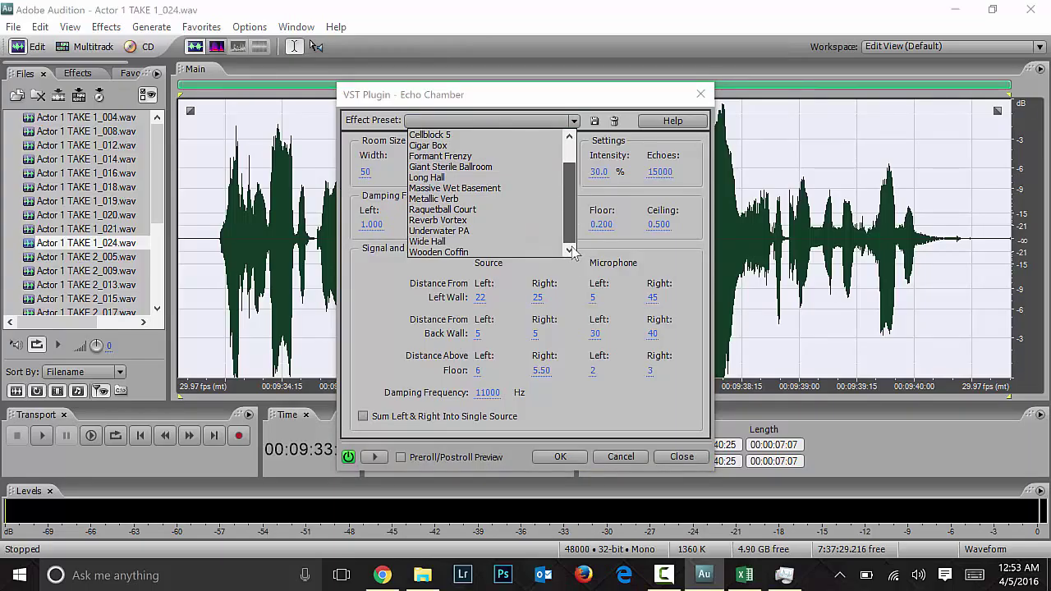
{"action": "left_click_drag", "start_coordinate": [570, 235], "coordinate": [569, 232]}
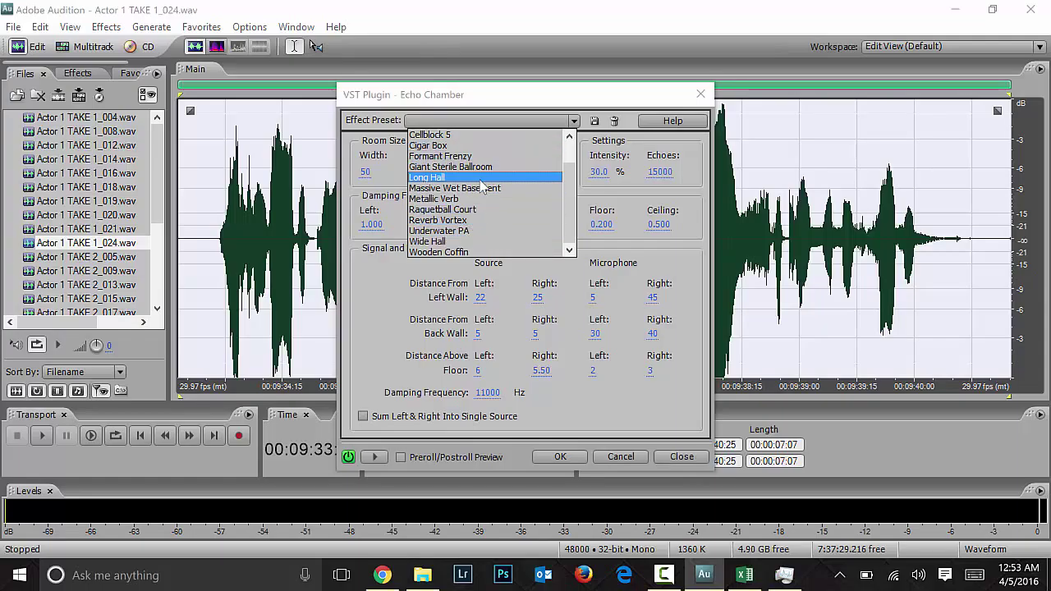
{"action": "left_click", "coordinate": [476, 241]}
{"action": "left_click", "coordinate": [374, 457]}
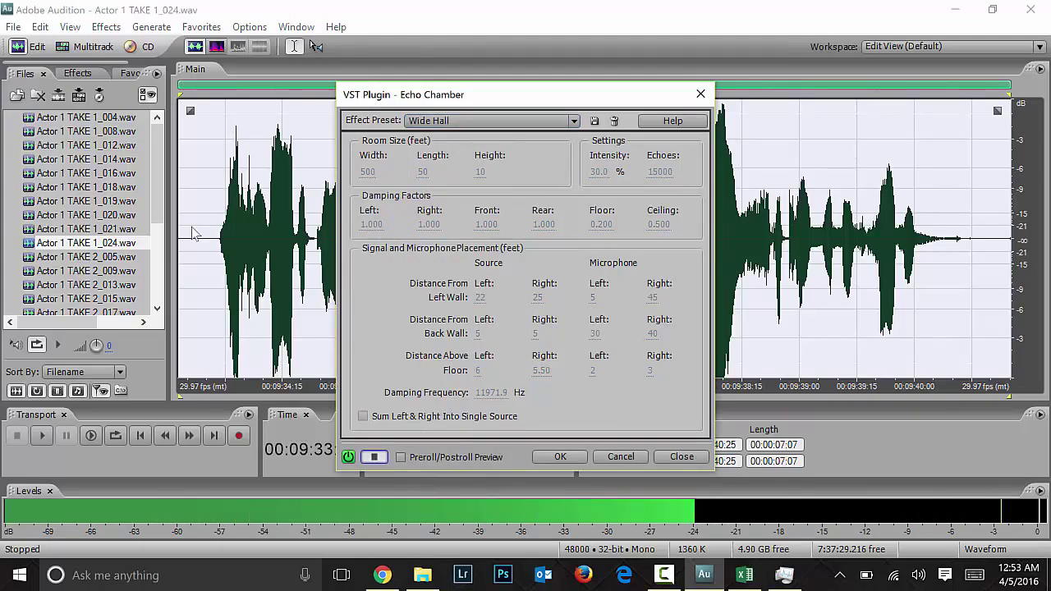
{"action": "left_click", "coordinate": [485, 123]}
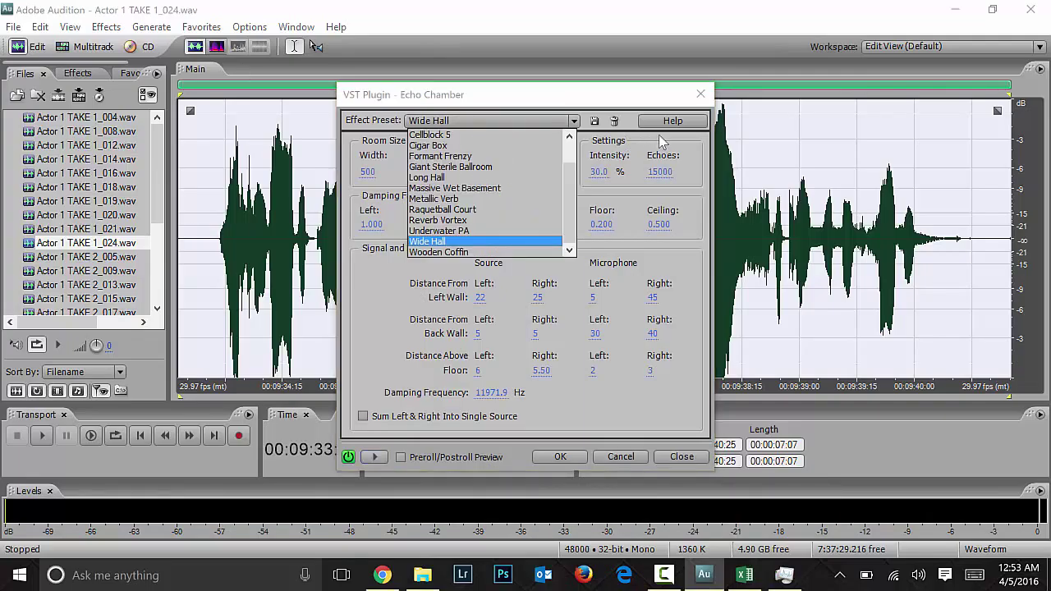
{"action": "left_click", "coordinate": [333, 73]}
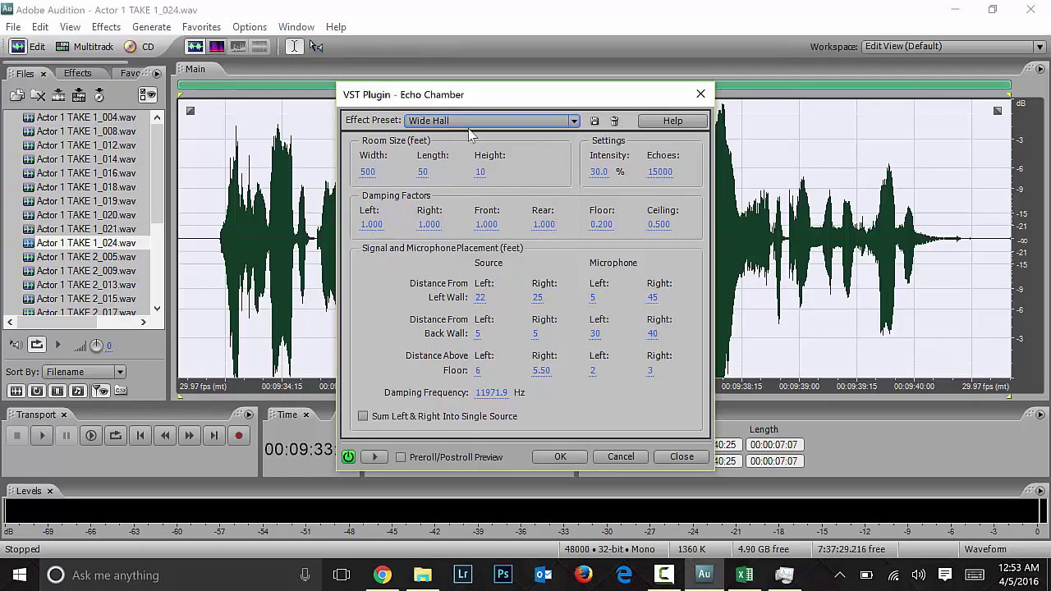
Step: Set room width, length and height to 2000, preview, then cancel without applying
{"action": "left_click", "coordinate": [370, 187]}
{"action": "type", "text": "2000"}
{"action": "left_click_drag", "start_coordinate": [376, 172], "coordinate": [544, 184]}
{"action": "left_click_drag", "start_coordinate": [423, 172], "coordinate": [542, 188]}
{"action": "left_click_drag", "start_coordinate": [477, 173], "coordinate": [684, 171]}
{"action": "left_click_drag", "start_coordinate": [489, 172], "coordinate": [513, 171]}
{"action": "left_click", "coordinate": [374, 457]}
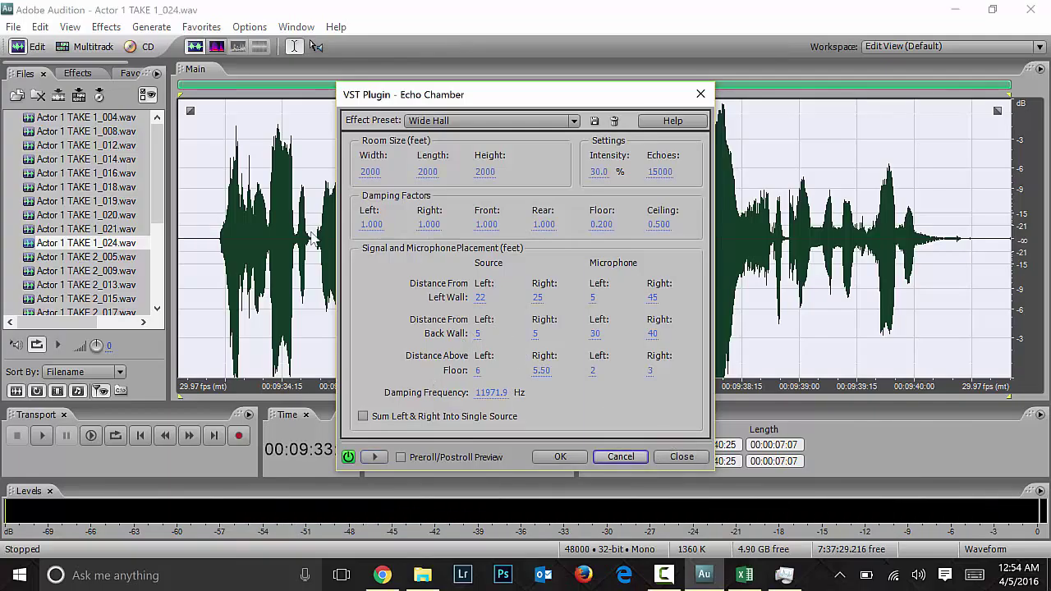
{"action": "left_click", "coordinate": [624, 459]}
{"action": "left_click", "coordinate": [106, 26]}
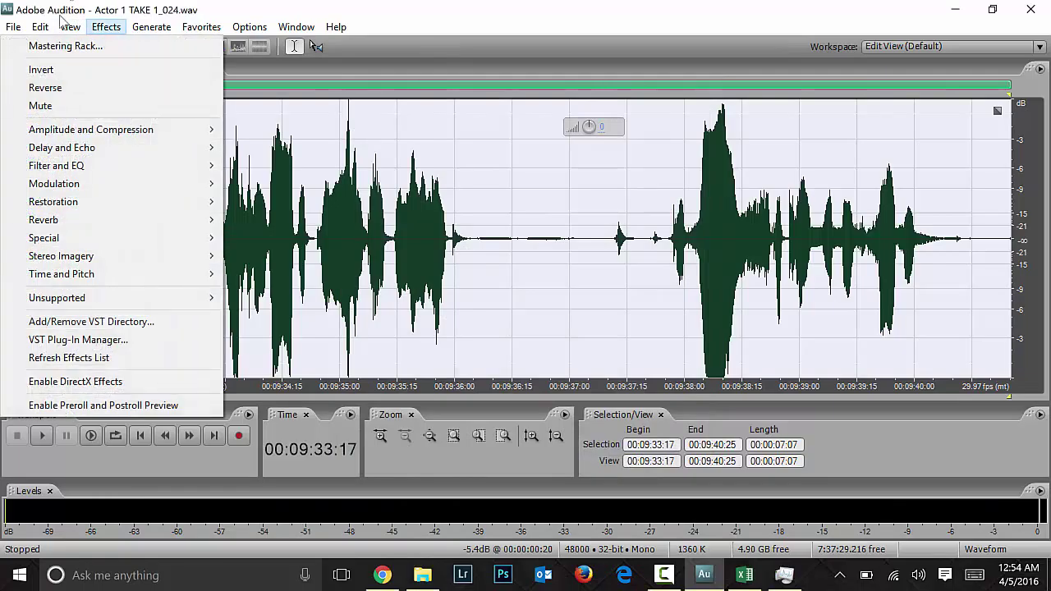
{"action": "mouse_move", "coordinate": [145, 222]}
{"action": "left_click", "coordinate": [280, 273]}
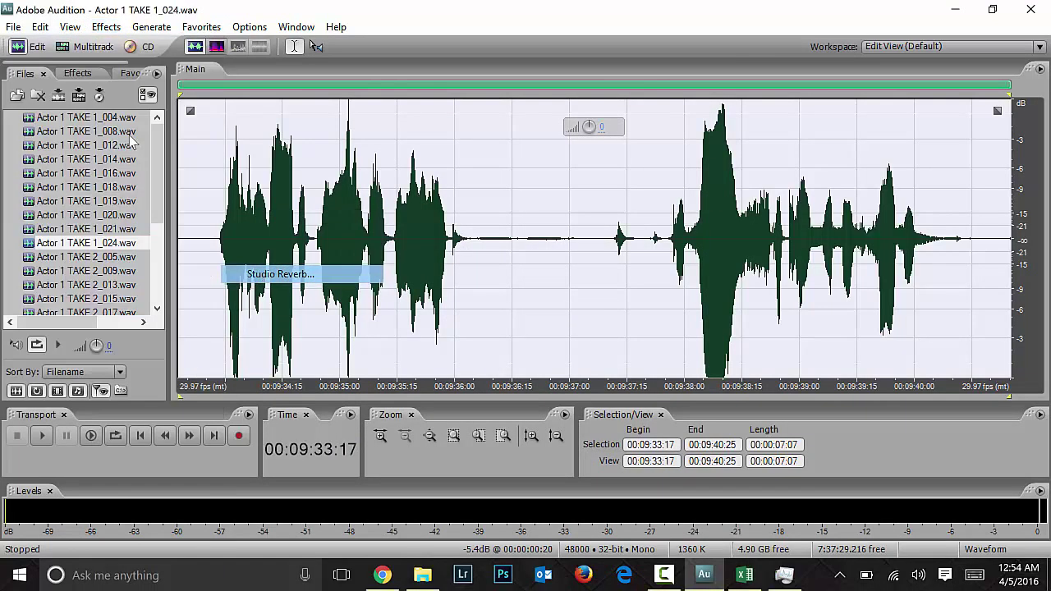
{"action": "left_click", "coordinate": [492, 110]}
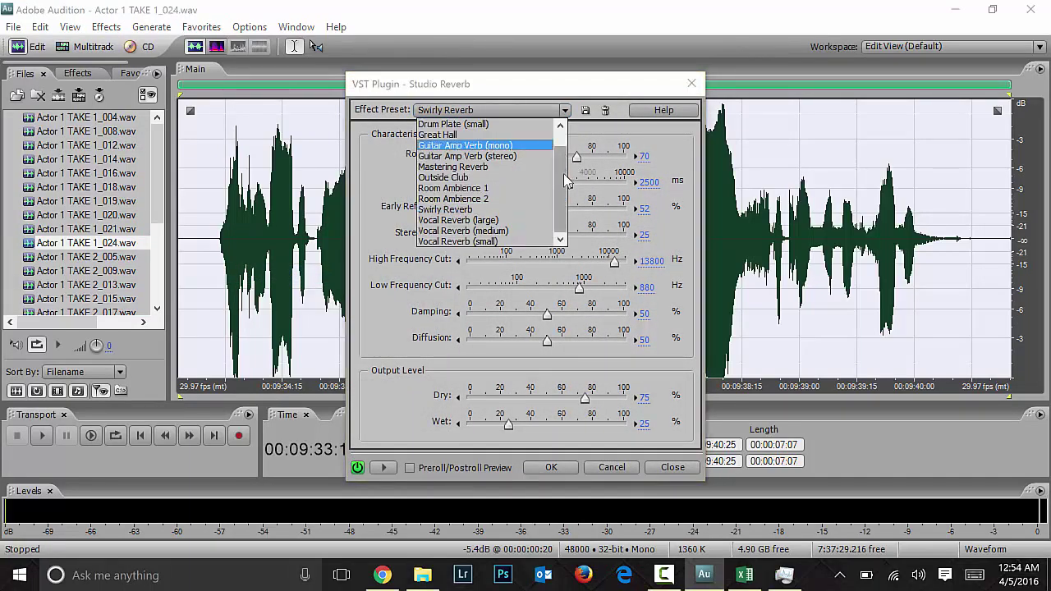
{"action": "left_click_drag", "start_coordinate": [565, 171], "coordinate": [563, 141]}
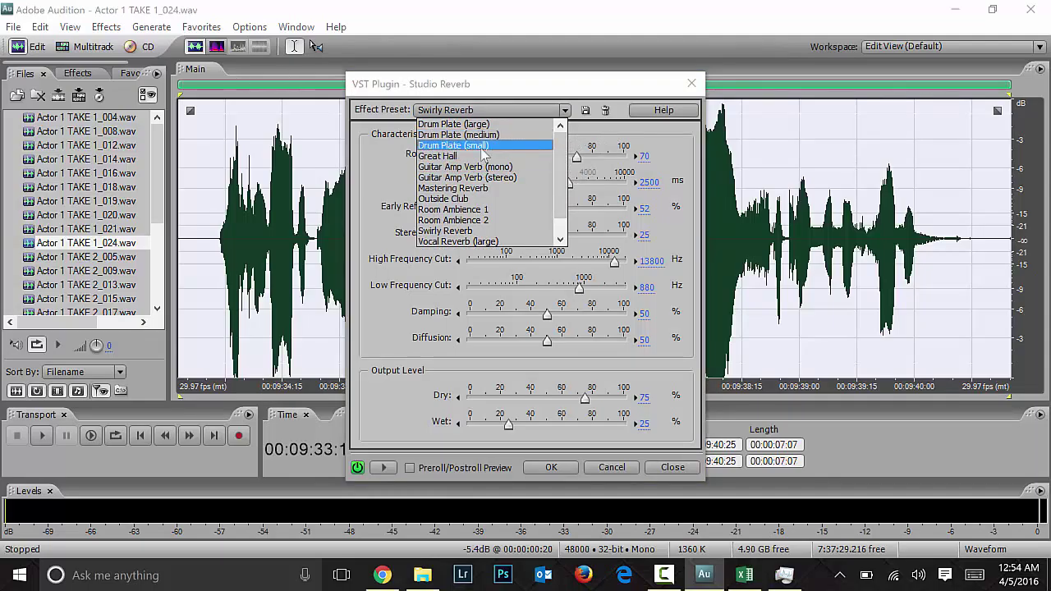
{"action": "key", "text": "Down"}
{"action": "key", "text": "Return"}
{"action": "left_click", "coordinate": [383, 468]}
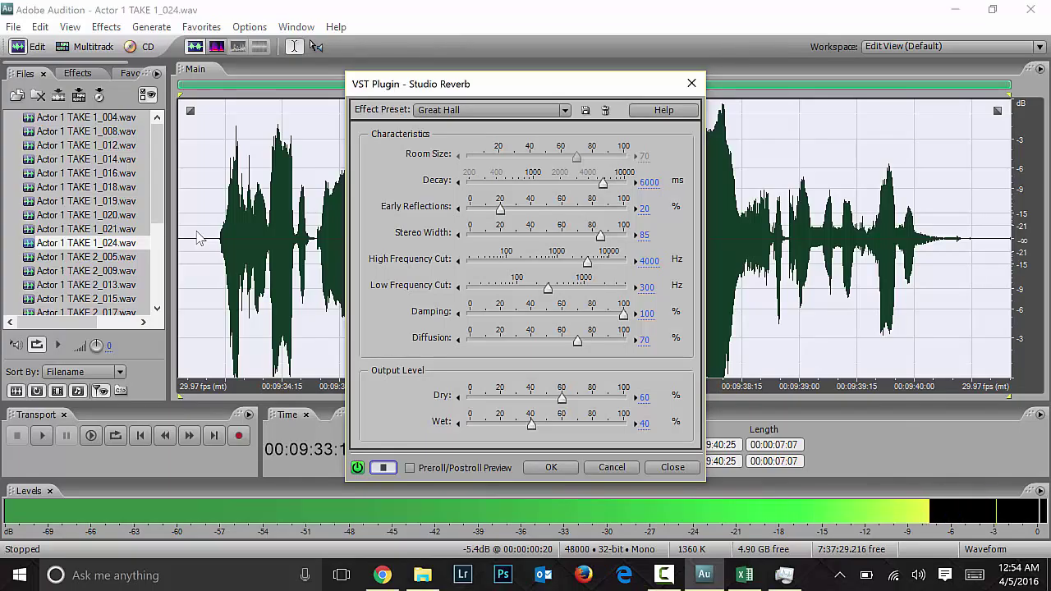
{"action": "left_click", "coordinate": [383, 468]}
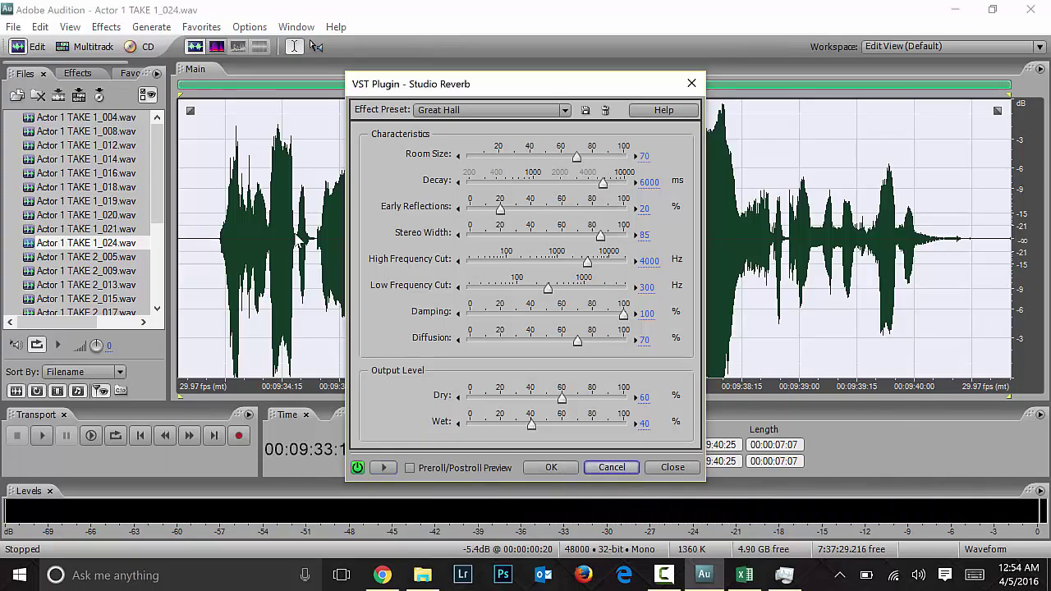
{"action": "left_click", "coordinate": [606, 468]}
{"action": "left_click", "coordinate": [106, 27]}
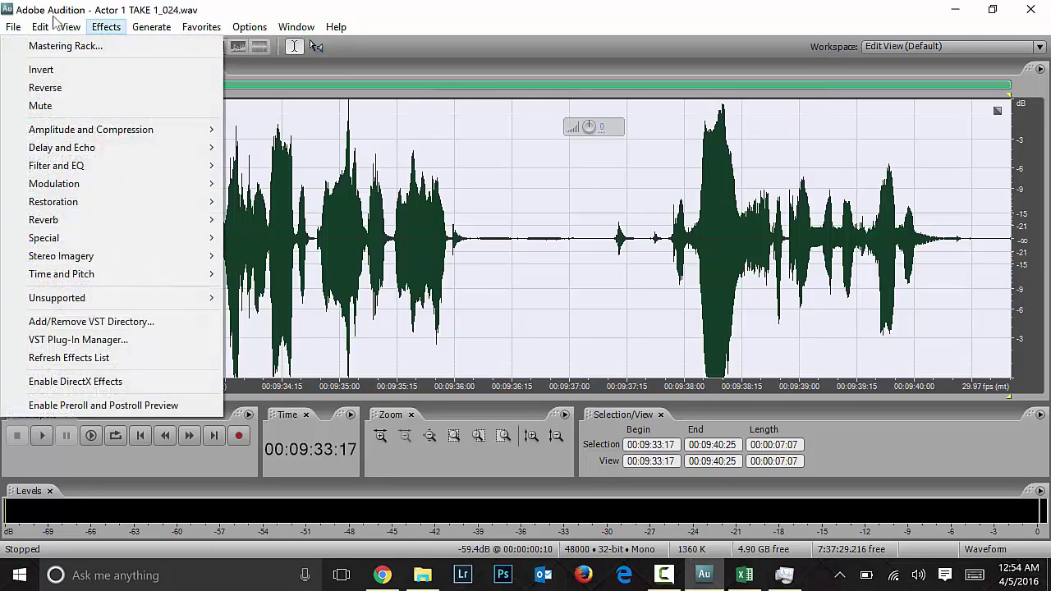
{"action": "mouse_move", "coordinate": [117, 235]}
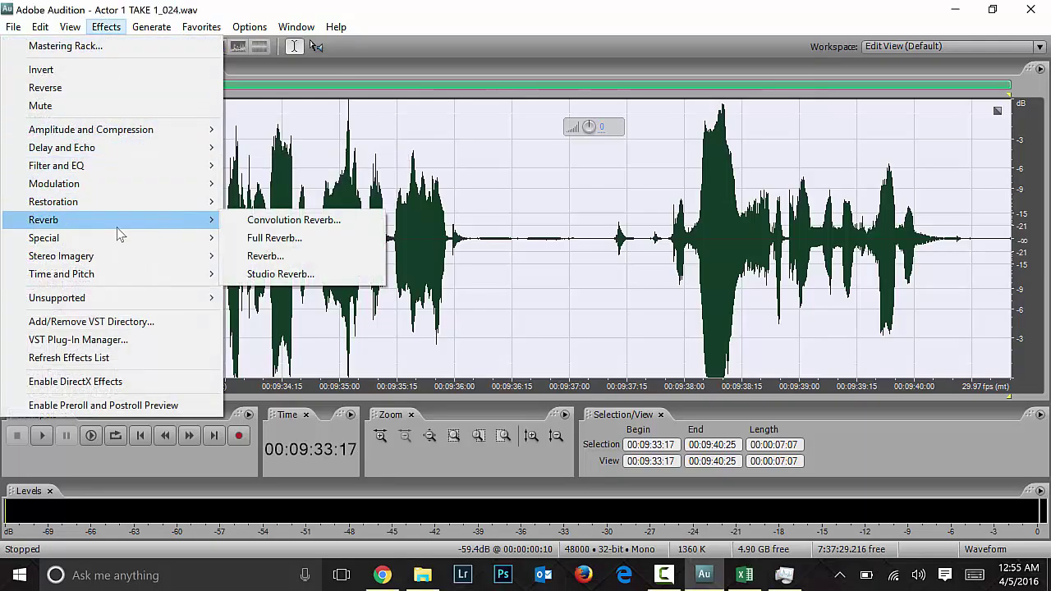
{"action": "mouse_move", "coordinate": [121, 138]}
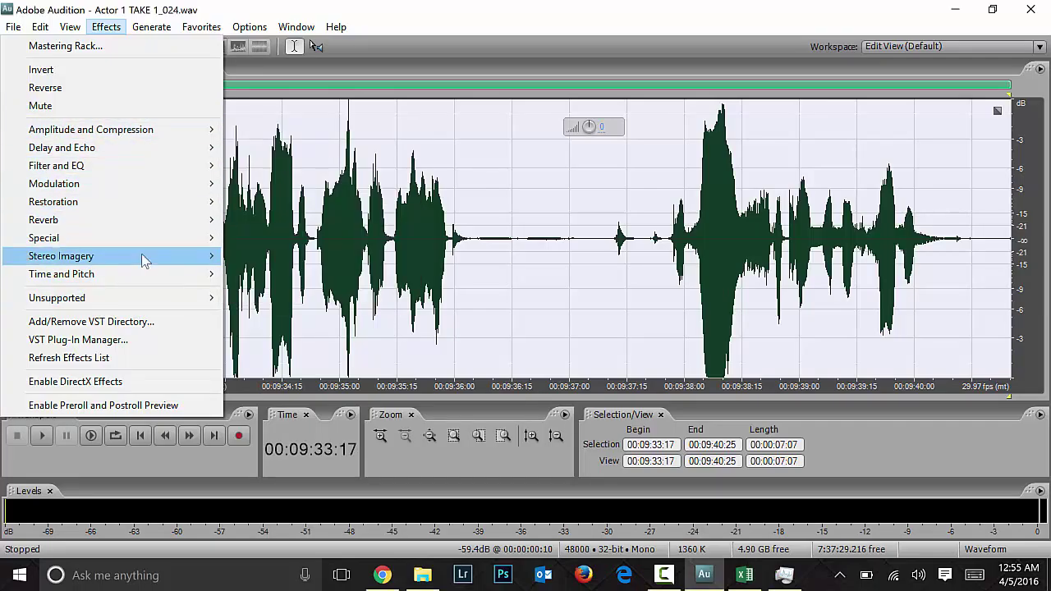
{"action": "mouse_move", "coordinate": [142, 257]}
{"action": "left_click", "coordinate": [413, 18]}
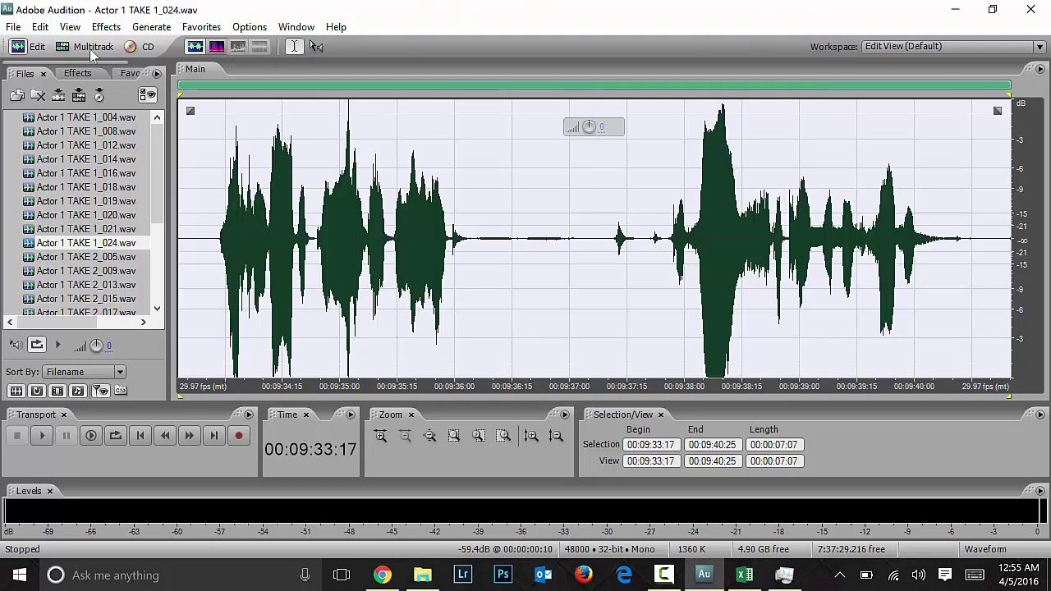
{"action": "key", "text": "9"}
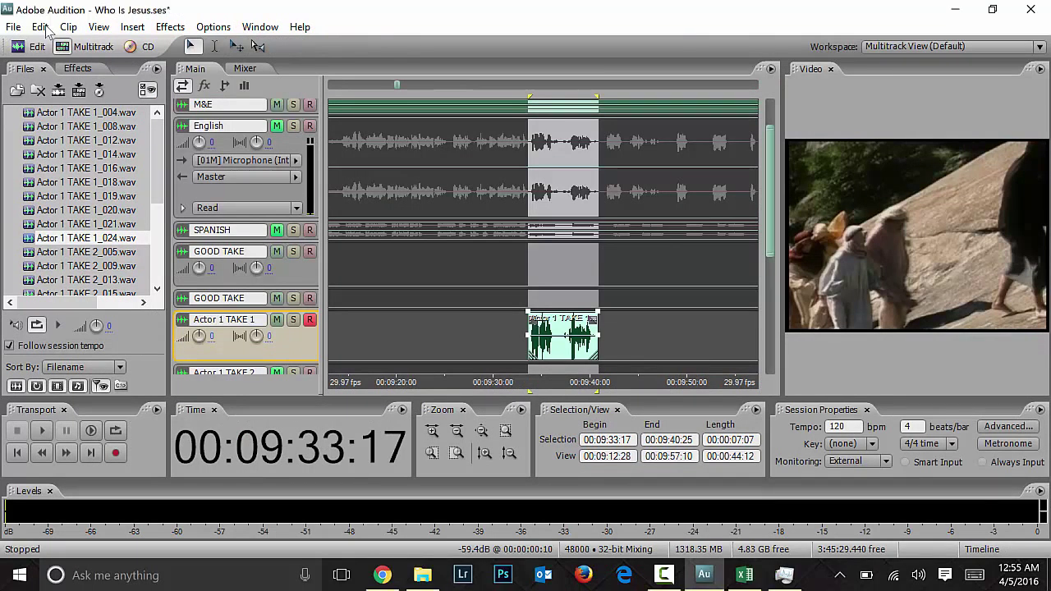
{"action": "left_click", "coordinate": [227, 173]}
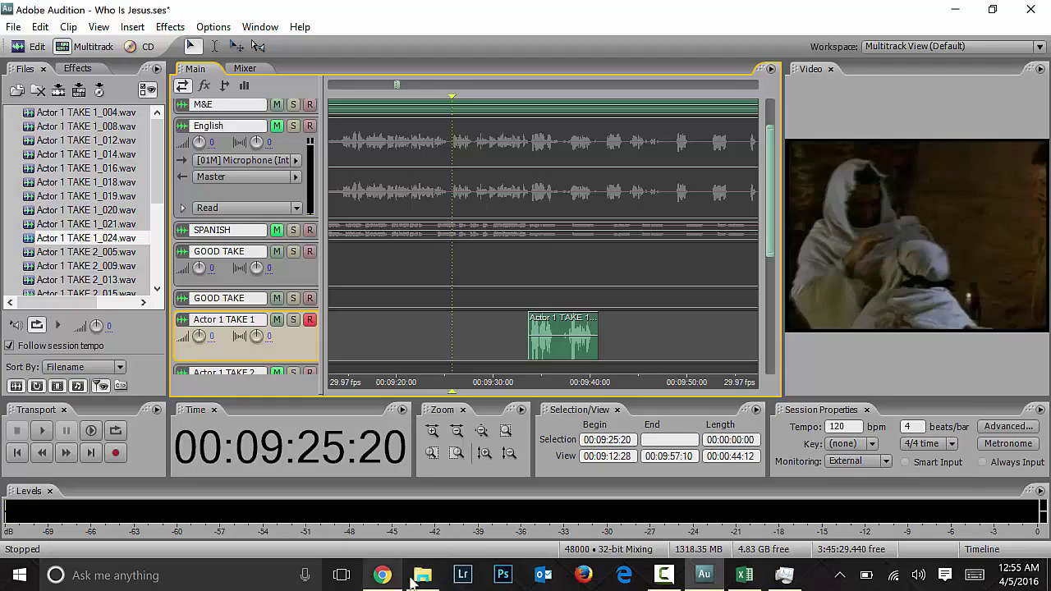
{"action": "left_click", "coordinate": [422, 575]}
{"action": "scroll", "coordinate": [383, 446], "scroll_direction": "down", "scroll_amount": 8}
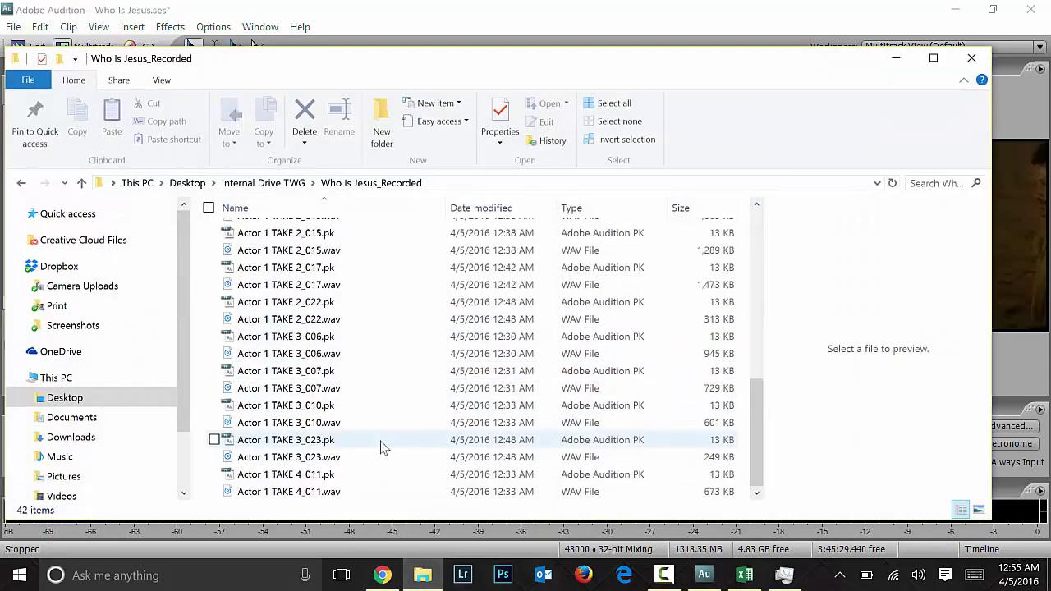
{"action": "scroll", "coordinate": [329, 271], "scroll_direction": "up", "scroll_amount": 1}
{"action": "scroll", "coordinate": [325, 300], "scroll_direction": "up", "scroll_amount": 7}
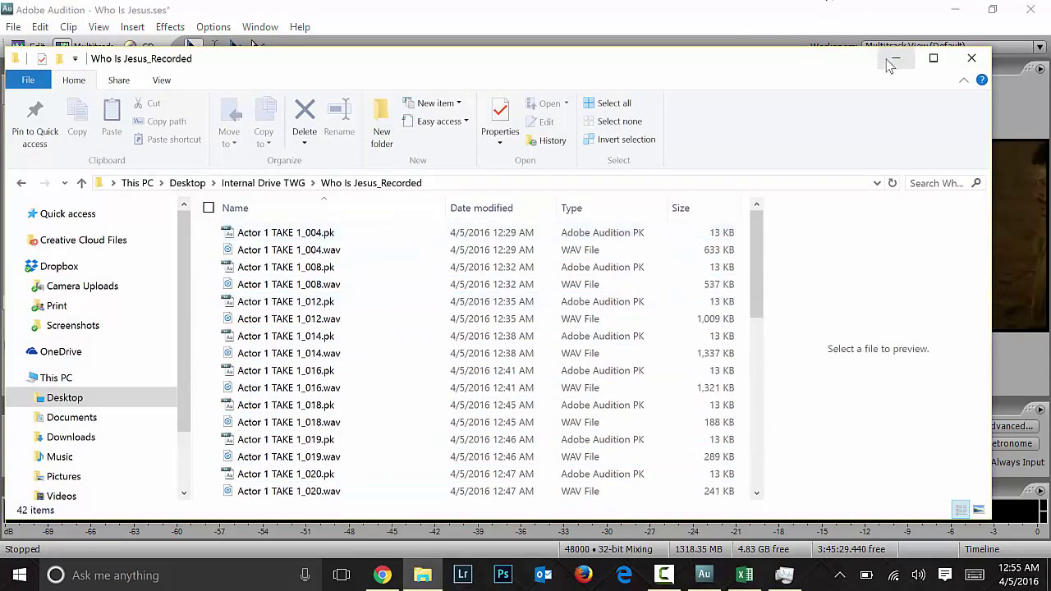
{"action": "left_click", "coordinate": [896, 57]}
{"action": "left_click", "coordinate": [727, 261]}
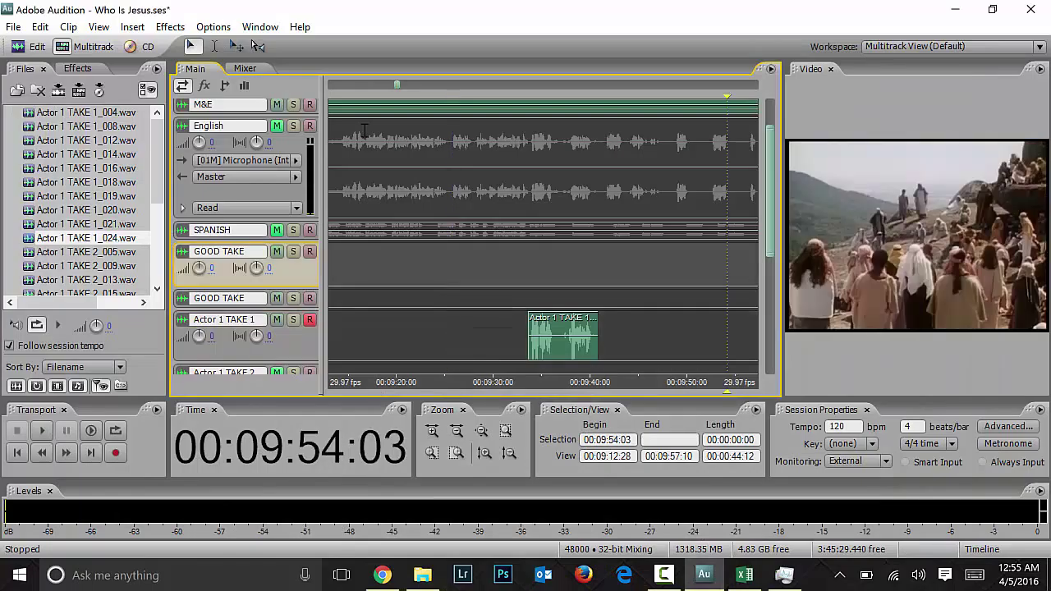
Step: Select a range at 00:09:33:17 on VOCAL NOTES and mute the Actor 1 TAKE 1 track
{"action": "key", "text": "backslash"}
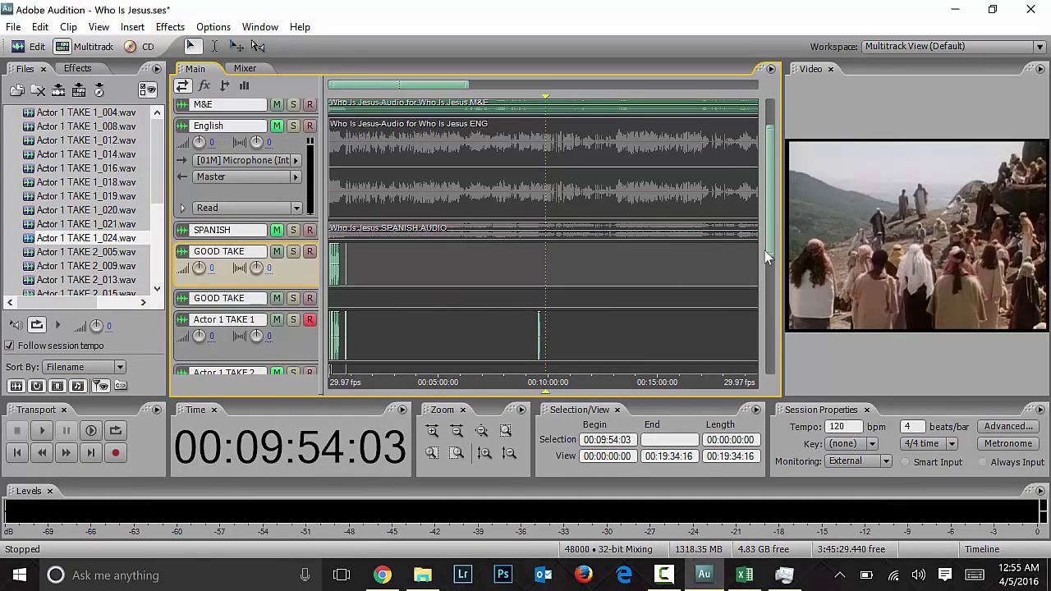
{"action": "scroll", "coordinate": [387, 145], "scroll_direction": "down", "scroll_amount": 4}
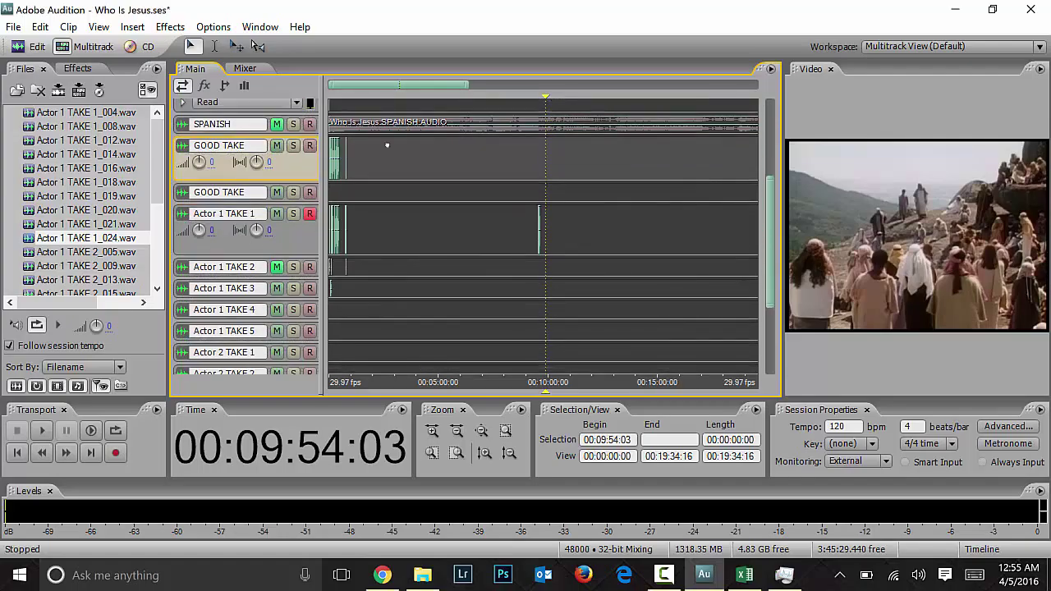
{"action": "scroll", "coordinate": [387, 146], "scroll_direction": "down", "scroll_amount": 5}
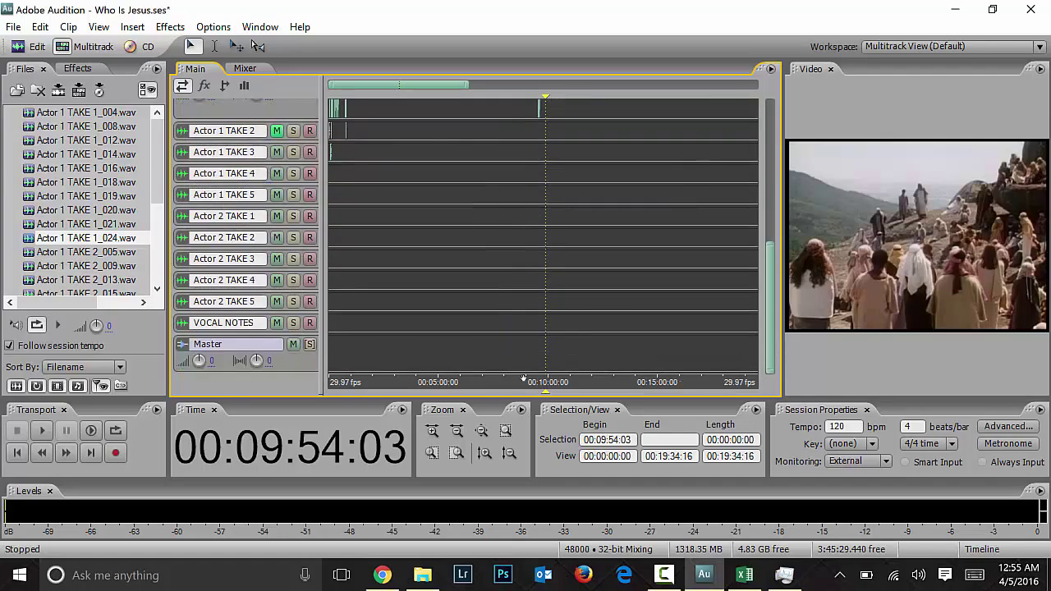
{"action": "left_click_drag", "start_coordinate": [540, 323], "coordinate": [538, 323]}
{"action": "key", "text": "equal"}
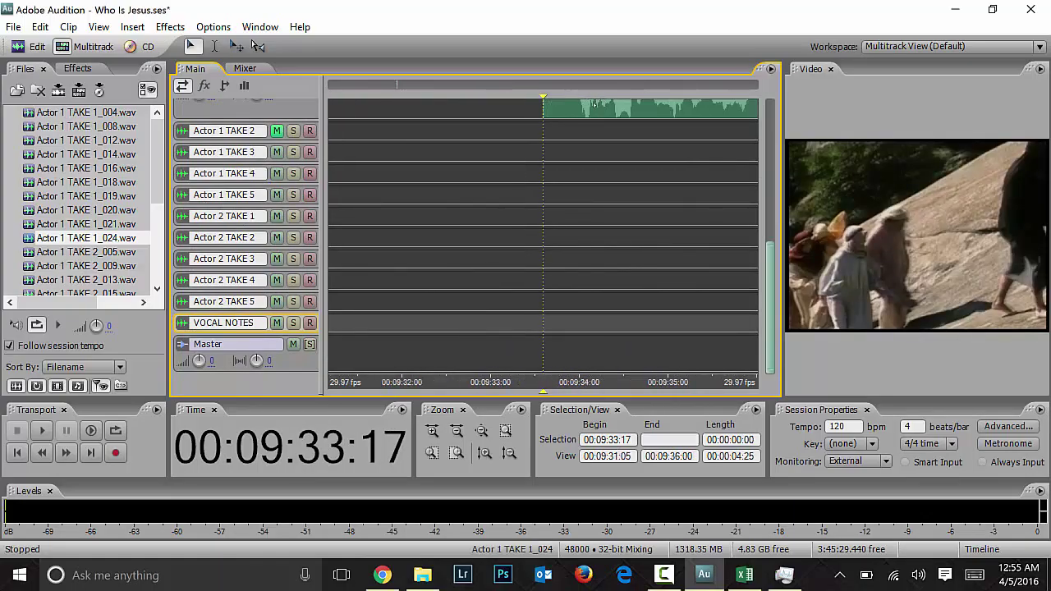
{"action": "scroll", "coordinate": [258, 274], "scroll_direction": "up", "scroll_amount": 5}
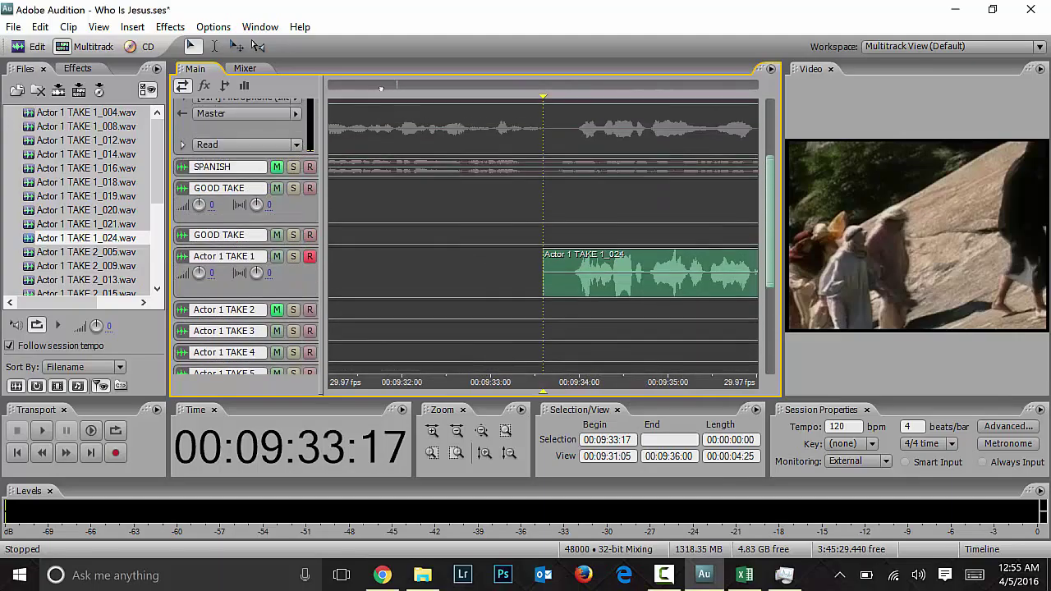
{"action": "left_click", "coordinate": [277, 258]}
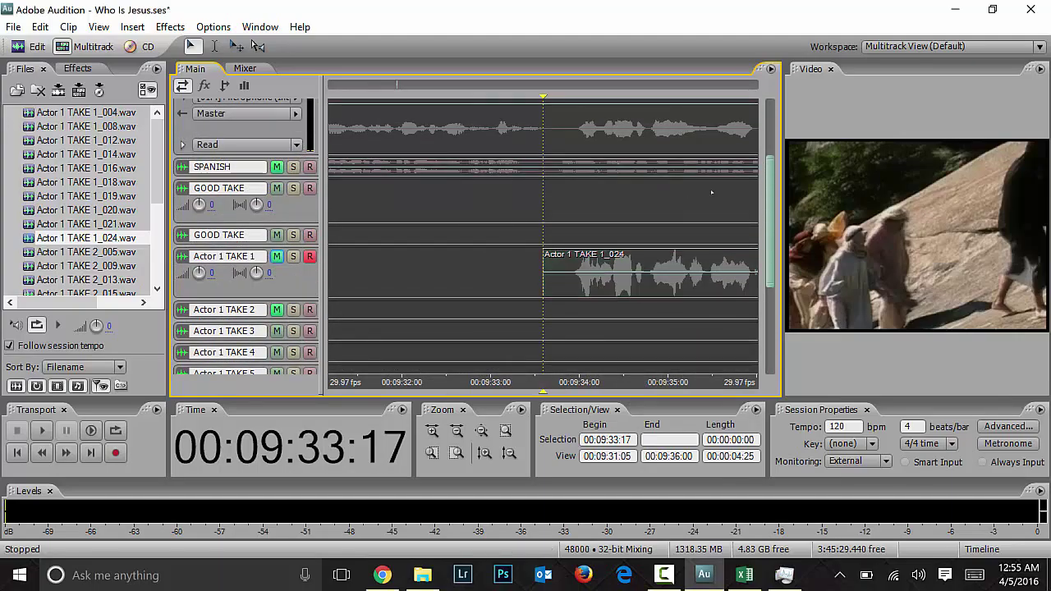
{"action": "scroll", "coordinate": [386, 165], "scroll_direction": "down", "scroll_amount": 5}
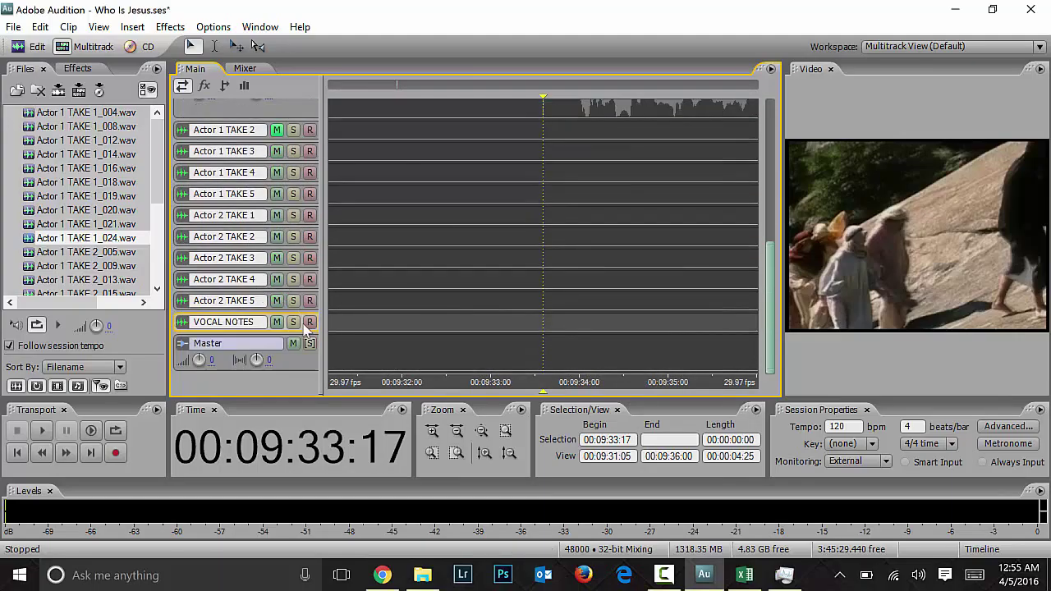
Step: Record a new vocal note on VOCAL NOTES at 00:09:33:17 and stop
{"action": "left_click", "coordinate": [116, 453]}
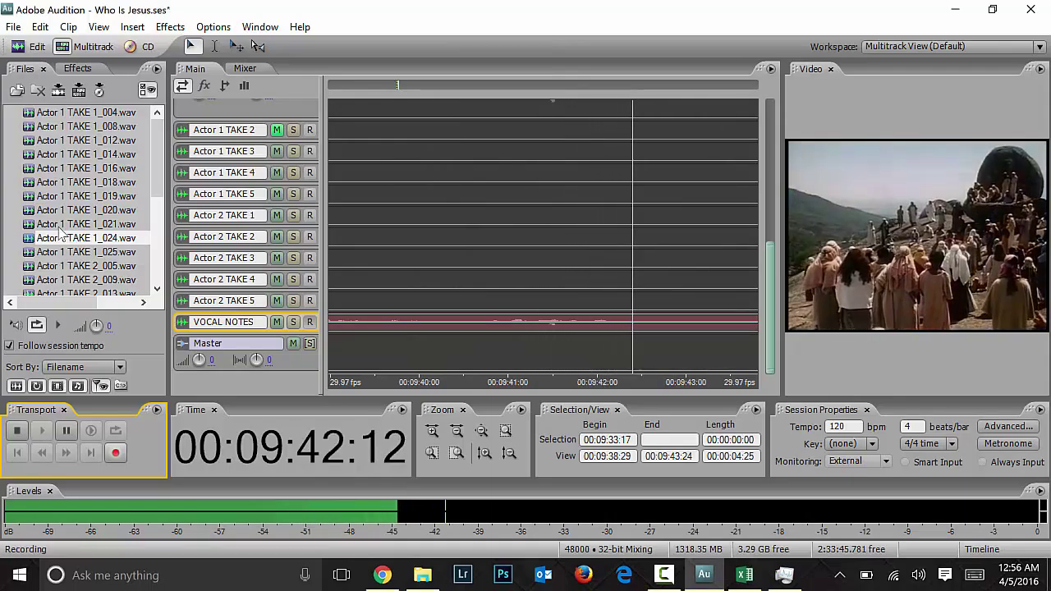
{"action": "key", "text": "space"}
{"action": "key", "text": "minus"}
{"action": "key", "text": "minus"}
{"action": "key", "text": "minus"}
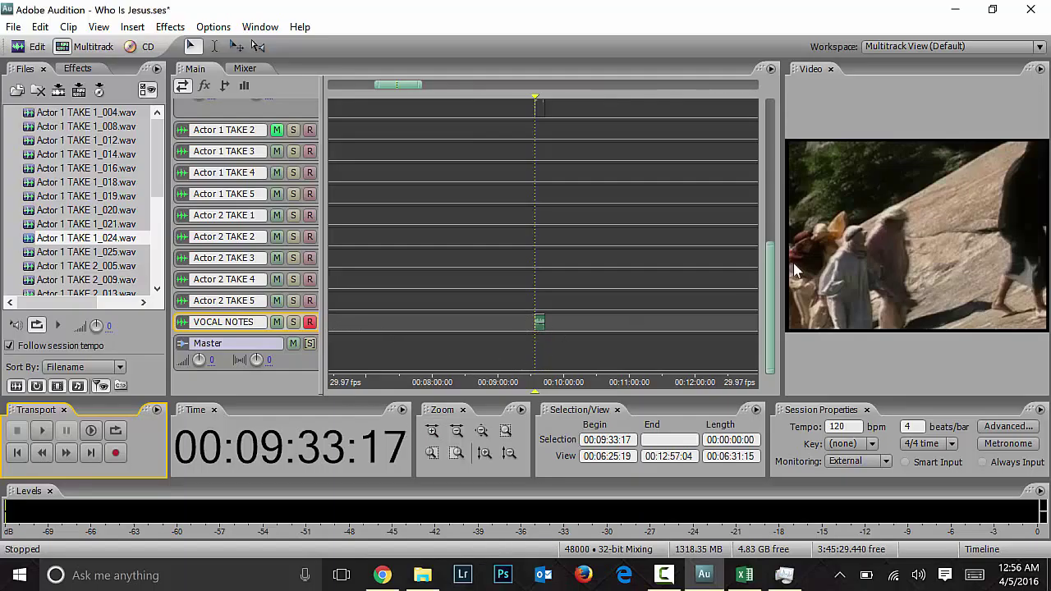
Step: Disarm and mute VOCAL NOTES, then park the playhead at 00:09:10:09
{"action": "left_click", "coordinate": [309, 322]}
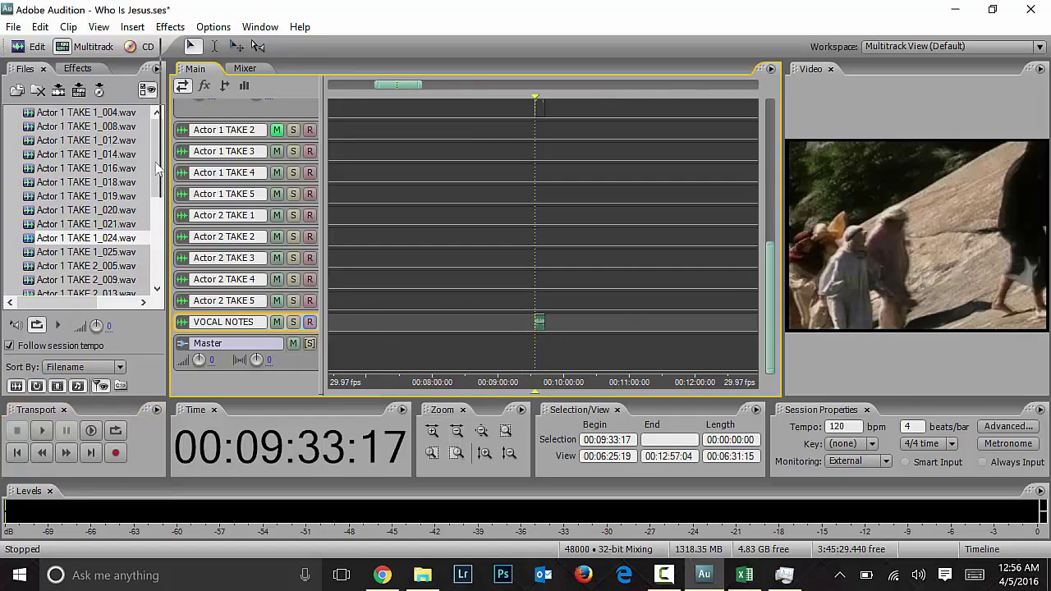
{"action": "left_click", "coordinate": [277, 322]}
{"action": "scroll", "coordinate": [769, 271], "scroll_direction": "up", "scroll_amount": 5}
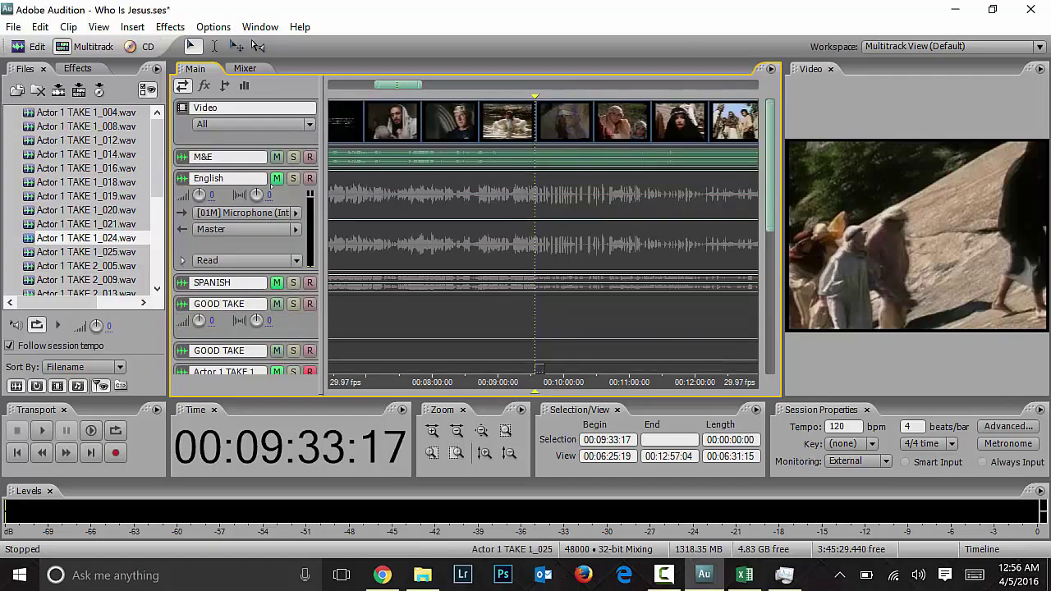
{"action": "left_click", "coordinate": [542, 365]}
{"action": "left_click", "coordinate": [510, 320]}
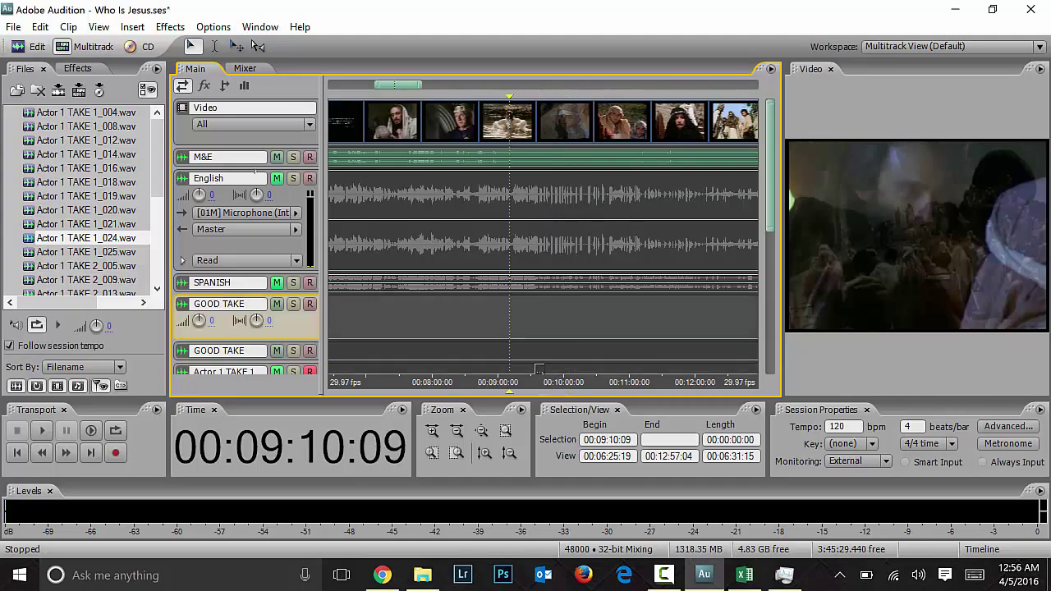
Step: Save the Who Is Jesus session with File > Save Session
{"action": "left_click", "coordinate": [13, 26]}
{"action": "left_click", "coordinate": [57, 188]}
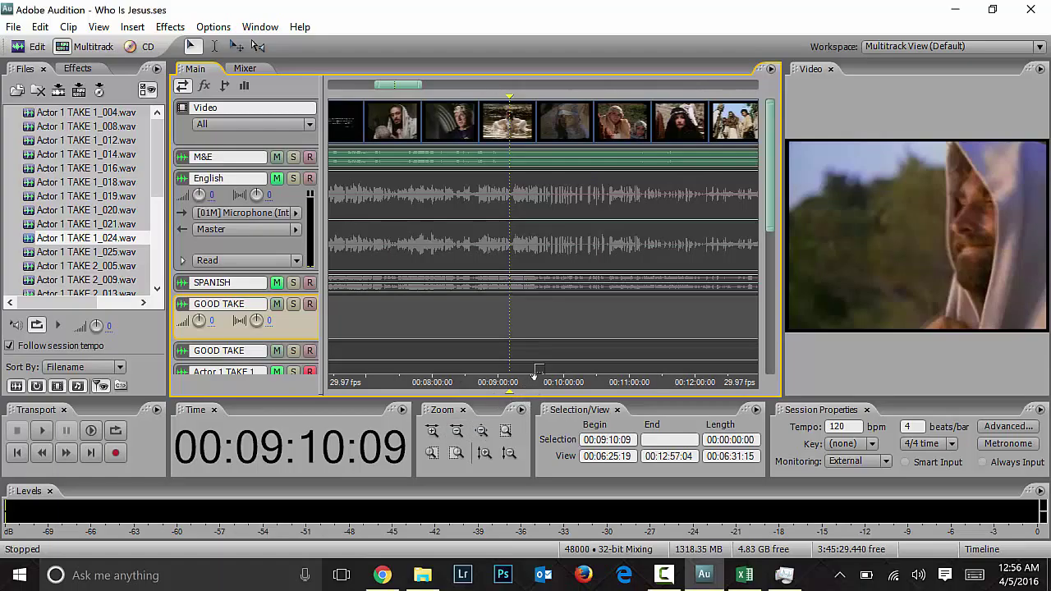
{"action": "left_click_drag", "start_coordinate": [408, 87], "coordinate": [362, 87]}
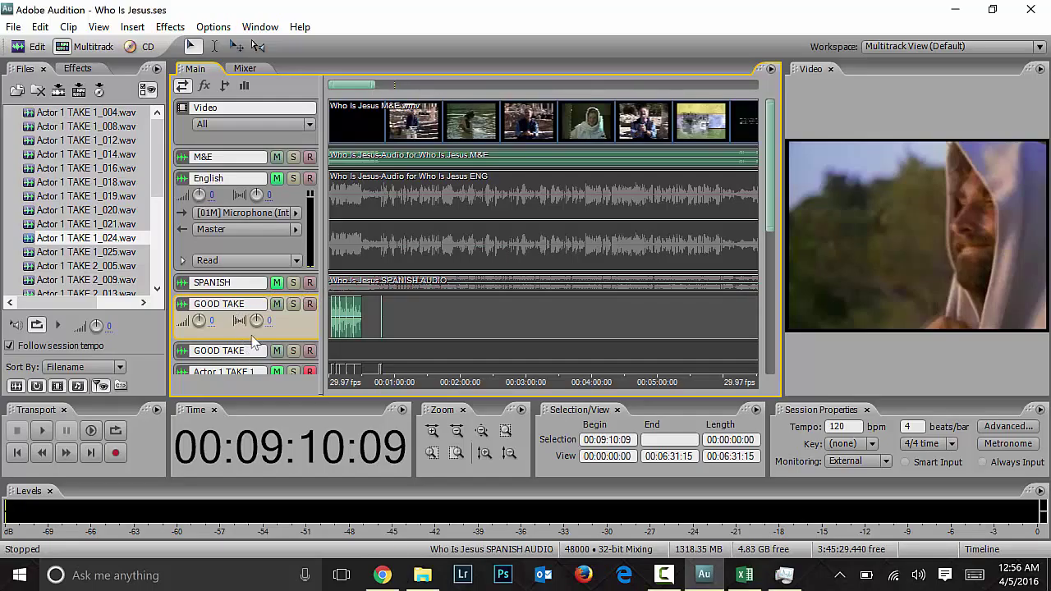
Step: Mute the English track, set GOOD TAKE volume to 0, and show the Mixer
{"action": "left_click", "coordinate": [277, 176]}
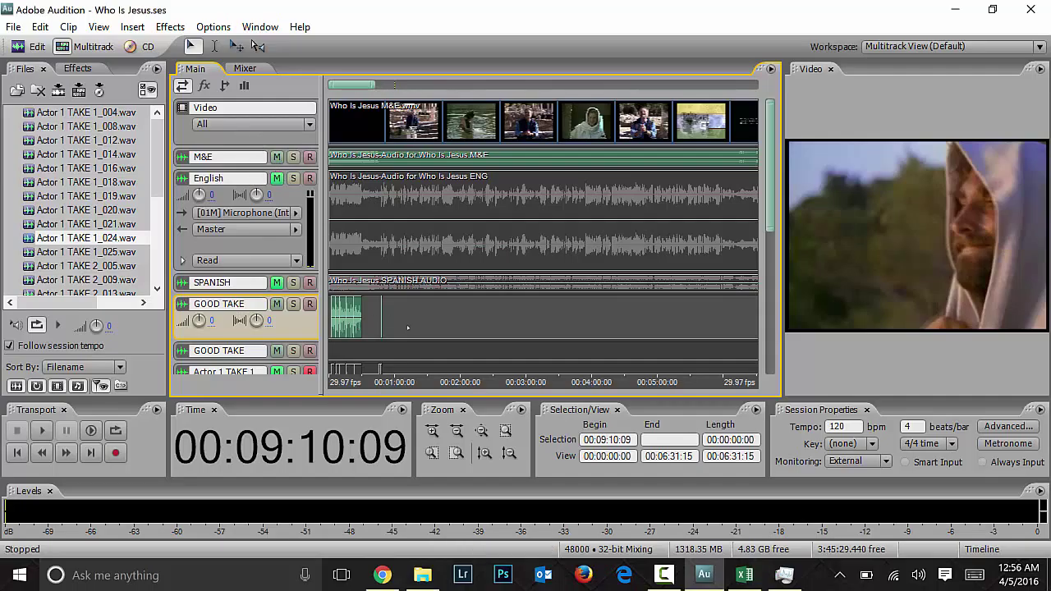
{"action": "left_click", "coordinate": [199, 320]}
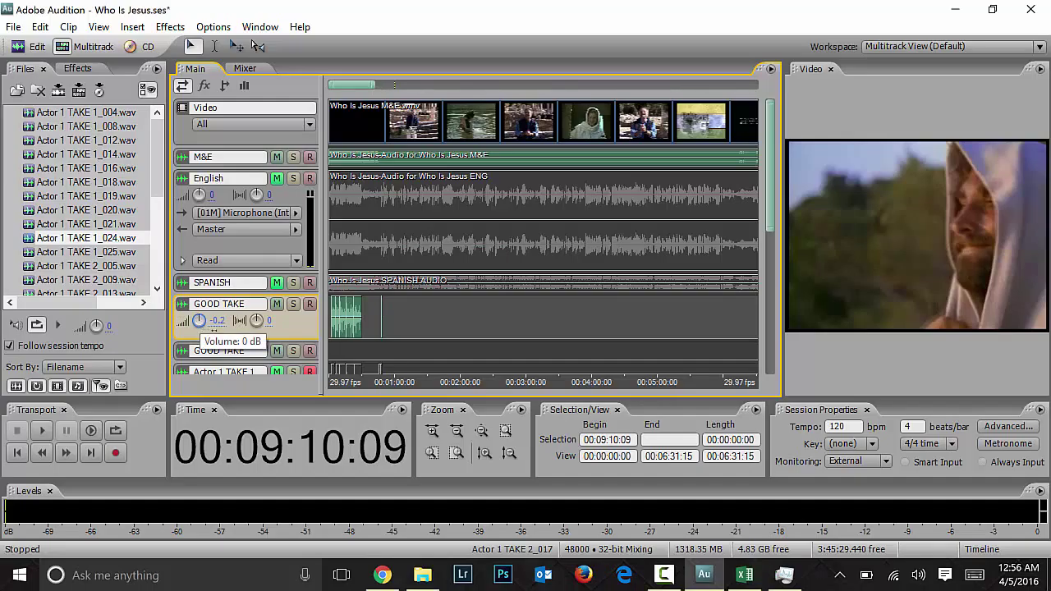
{"action": "left_click_drag", "start_coordinate": [199, 321], "coordinate": [199, 317]}
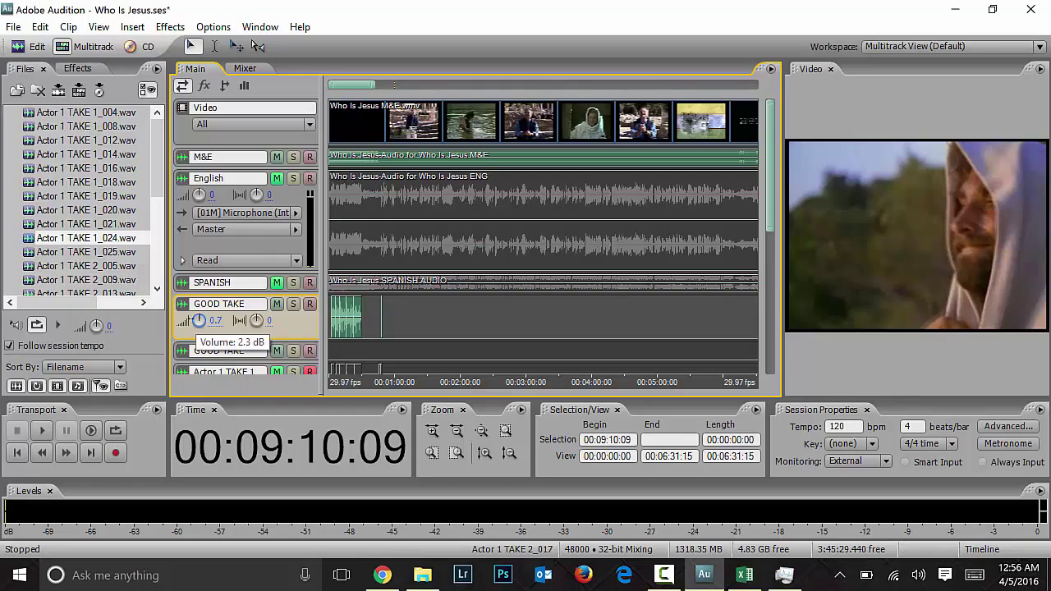
{"action": "left_click_drag", "start_coordinate": [199, 320], "coordinate": [199, 323]}
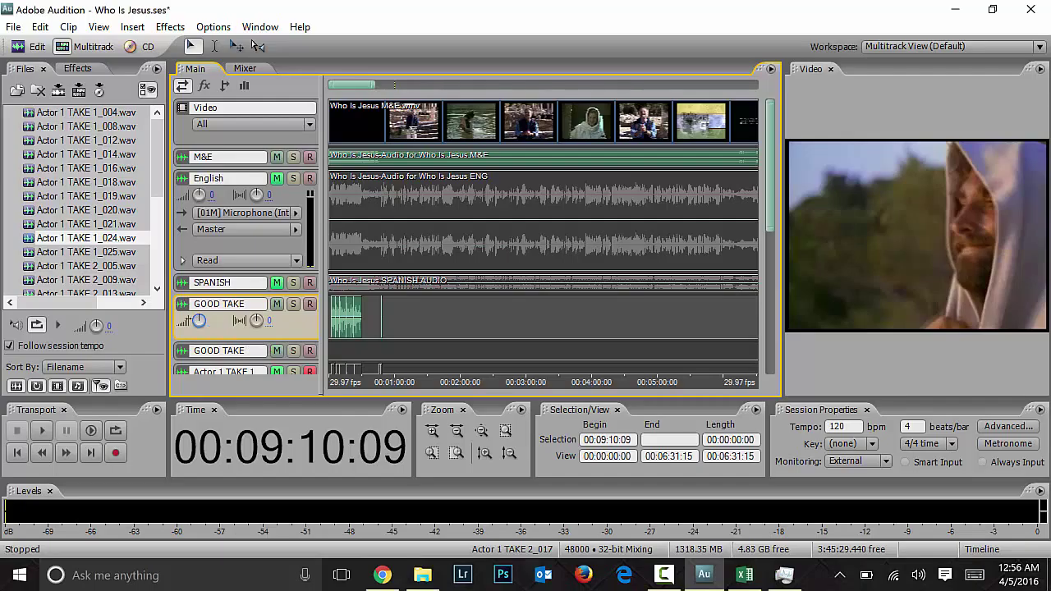
{"action": "left_click", "coordinate": [216, 320]}
{"action": "type", "text": "0"}
{"action": "left_click", "coordinate": [245, 68]}
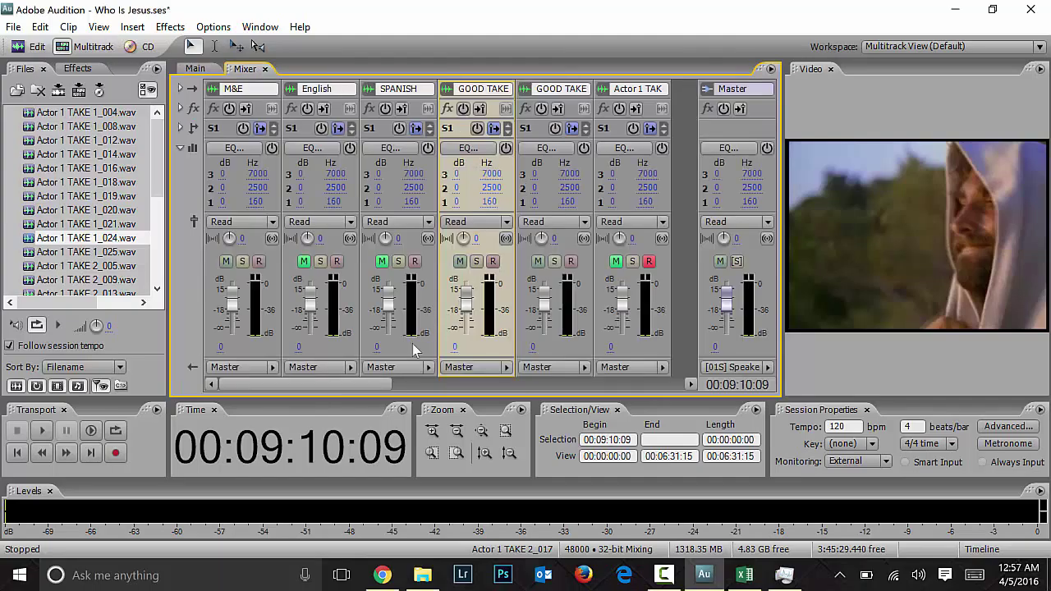
Step: Lower both GOOD TAKE volumes, then play the session from the start to check
{"action": "left_click_drag", "start_coordinate": [386, 384], "coordinate": [314, 392]}
{"action": "left_click_drag", "start_coordinate": [465, 308], "coordinate": [466, 309]}
{"action": "left_click_drag", "start_coordinate": [543, 294], "coordinate": [548, 304]}
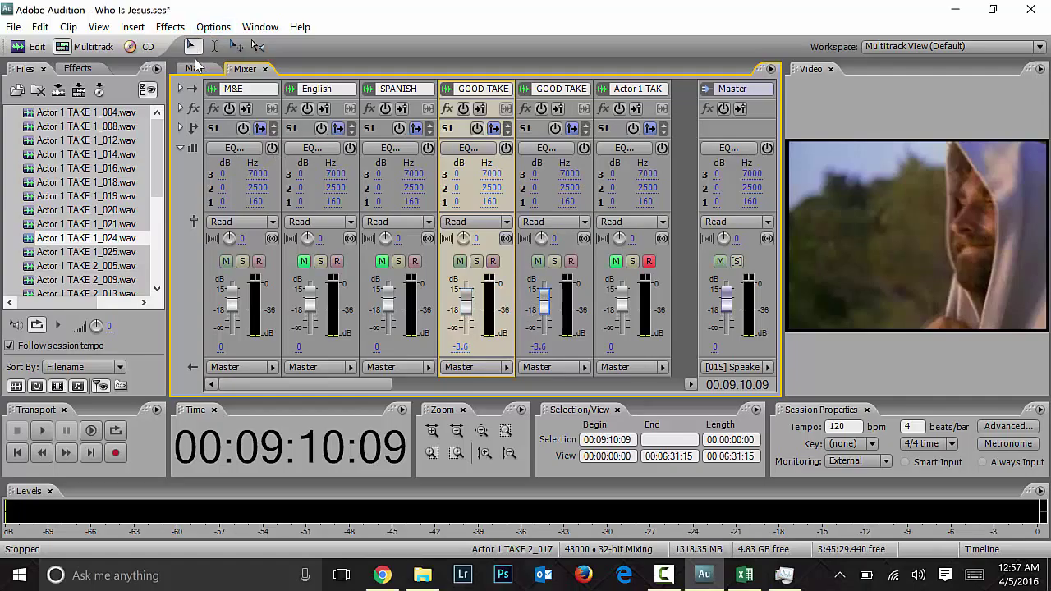
{"action": "key", "text": "alt+1"}
{"action": "left_click", "coordinate": [435, 246]}
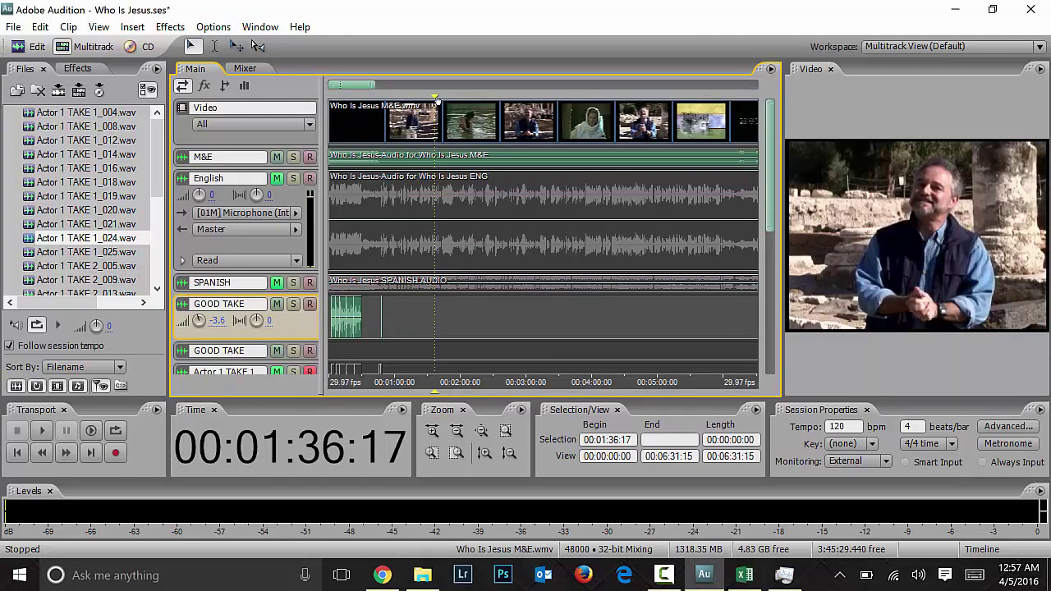
{"action": "key", "text": "Home"}
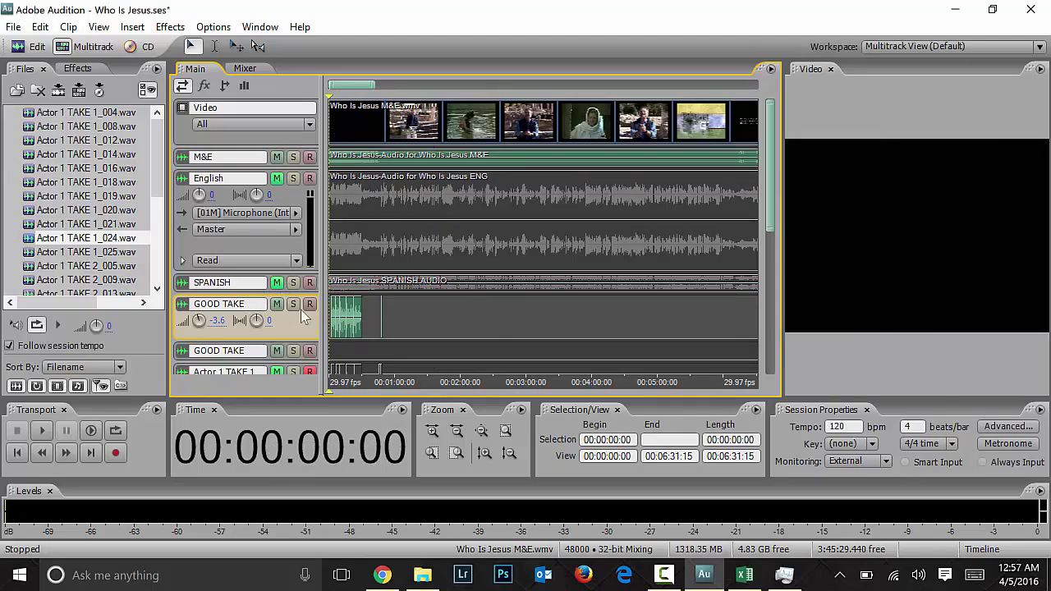
{"action": "key", "text": "space"}
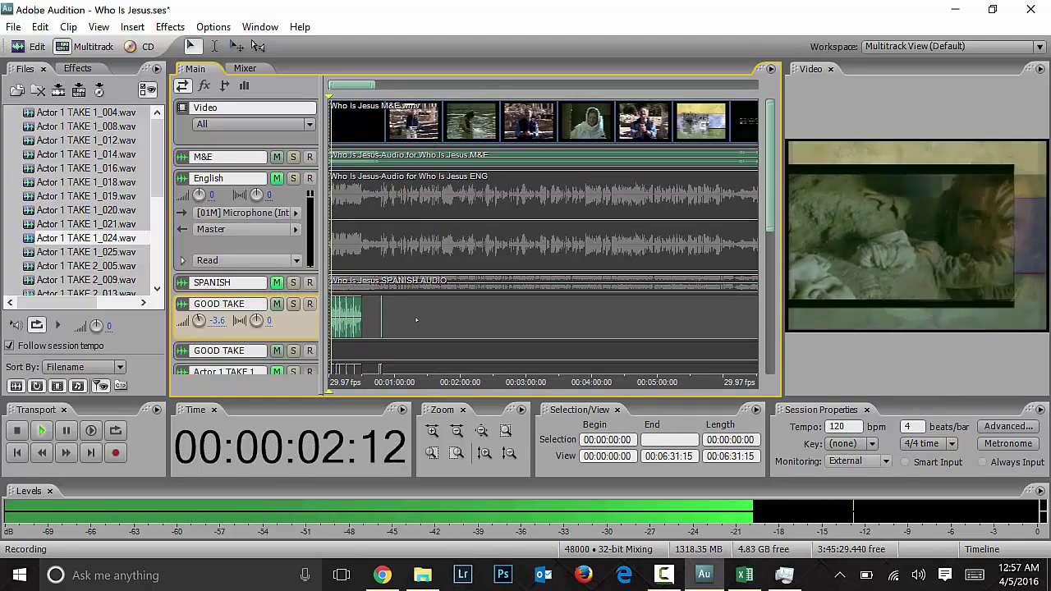
{"action": "key", "text": "space"}
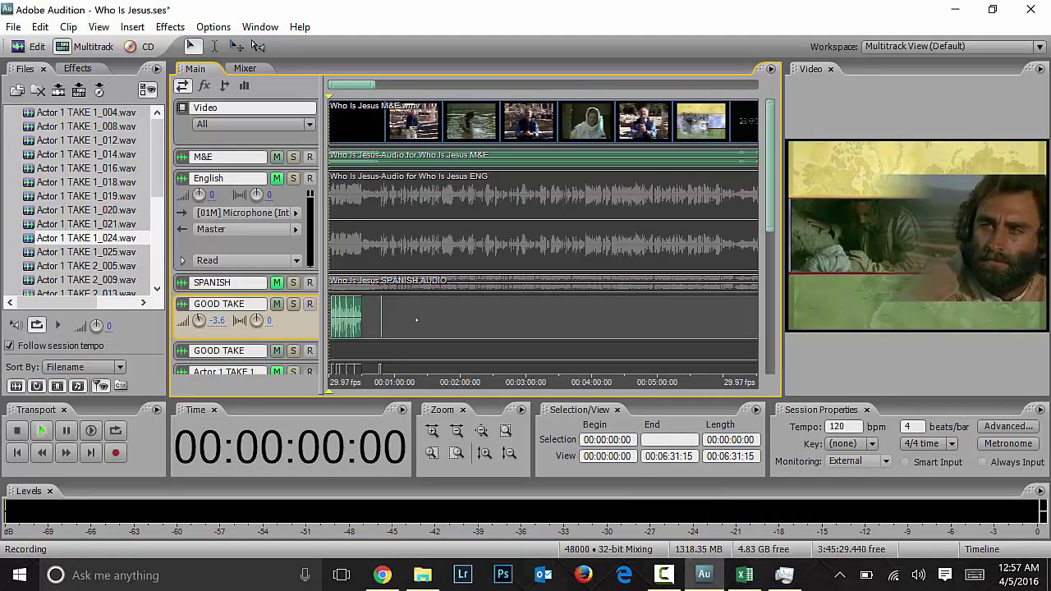
Step: Set both GOOD TAKE channels to 0 dB in the Mixer and start recording on the timeline
{"action": "left_click", "coordinate": [244, 68]}
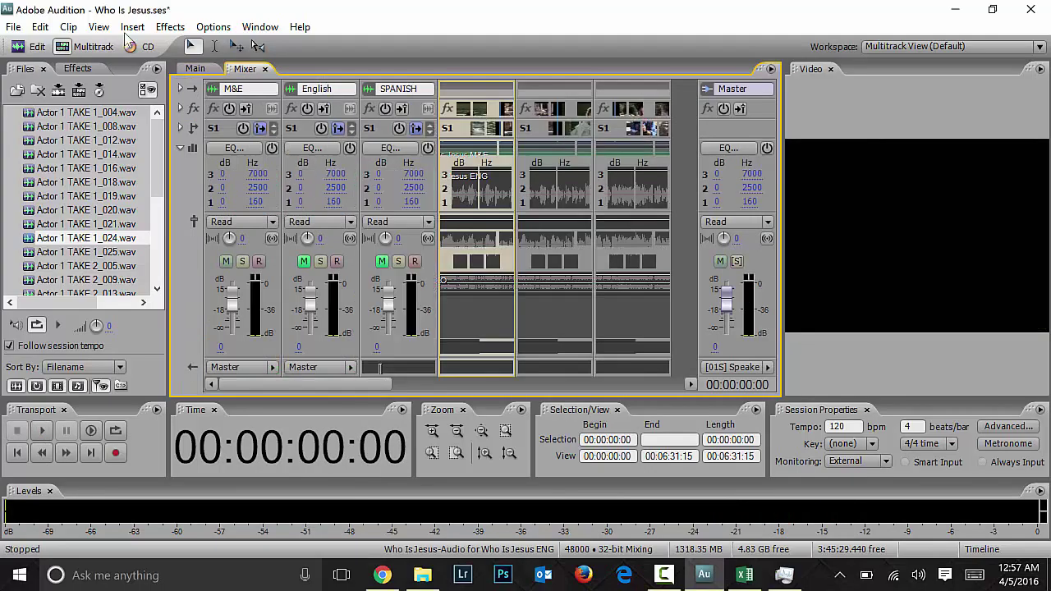
{"action": "left_click_drag", "start_coordinate": [477, 310], "coordinate": [468, 312]}
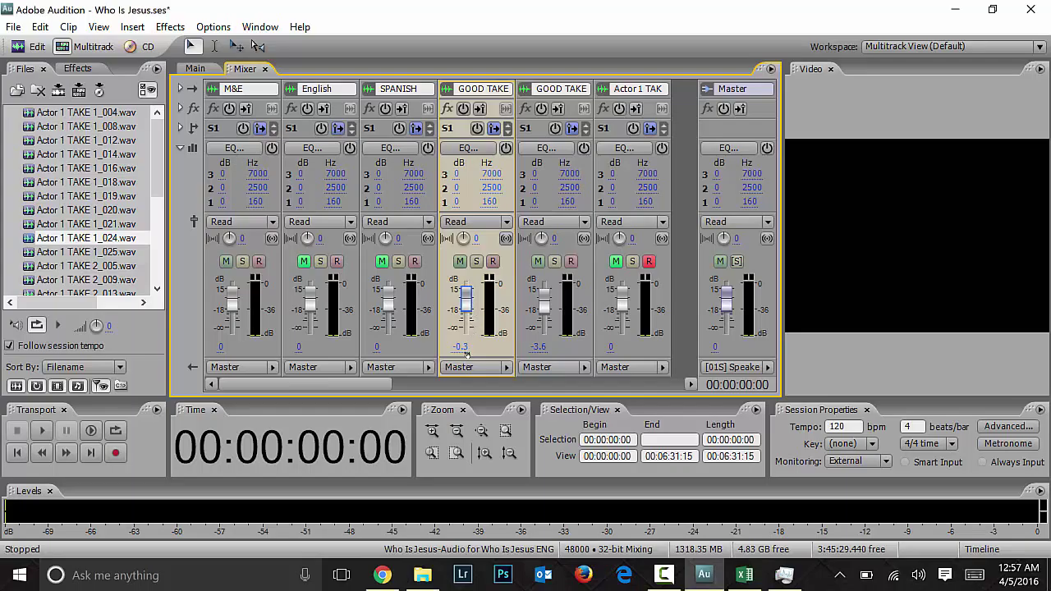
{"action": "left_click", "coordinate": [460, 346]}
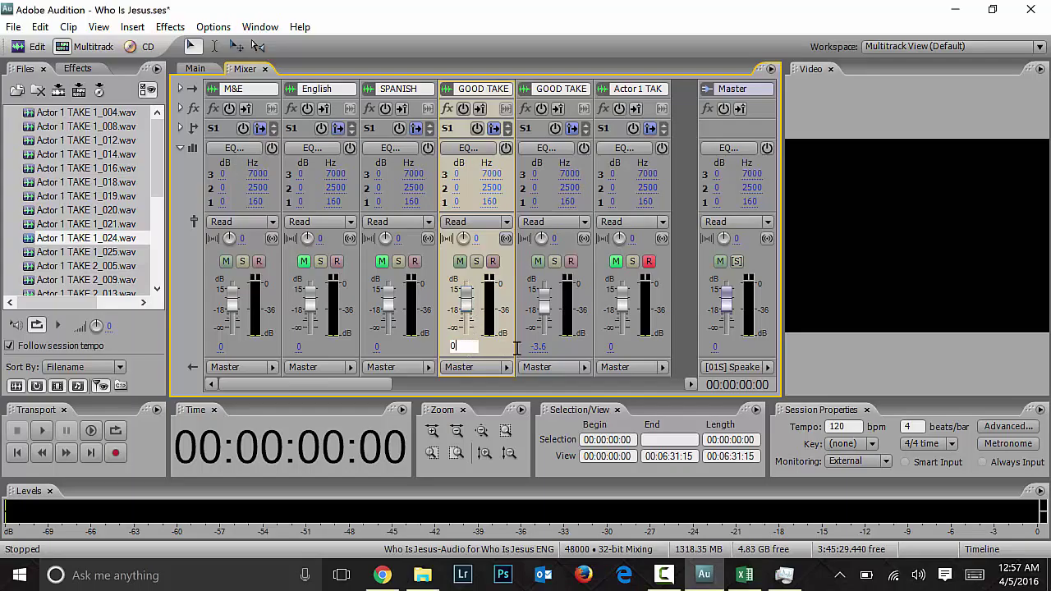
{"action": "left_click", "coordinate": [539, 346]}
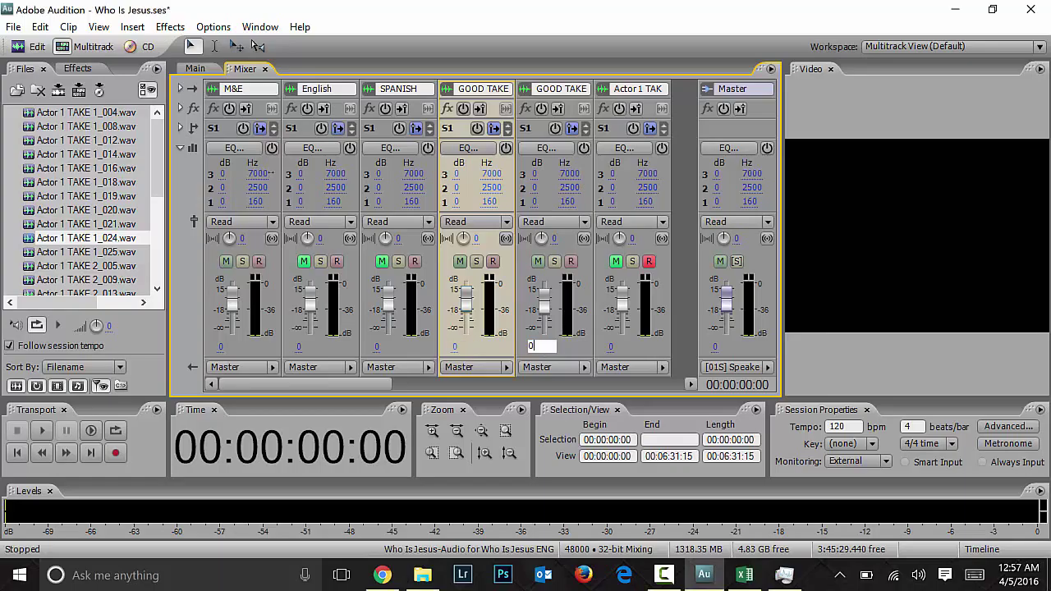
{"action": "key", "text": "Return"}
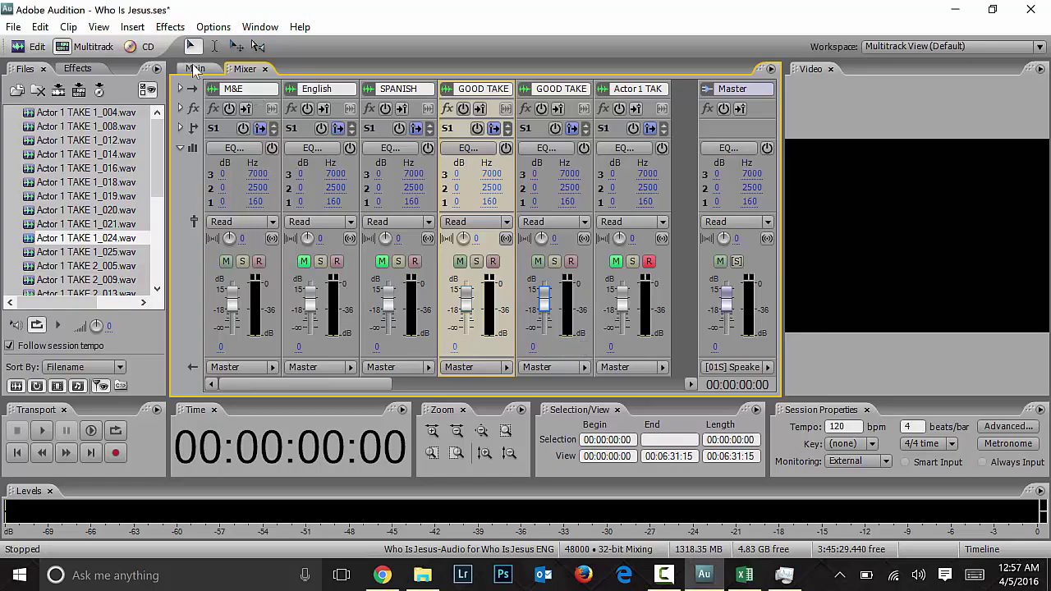
{"action": "left_click", "coordinate": [195, 68]}
{"action": "key", "text": "shift+space"}
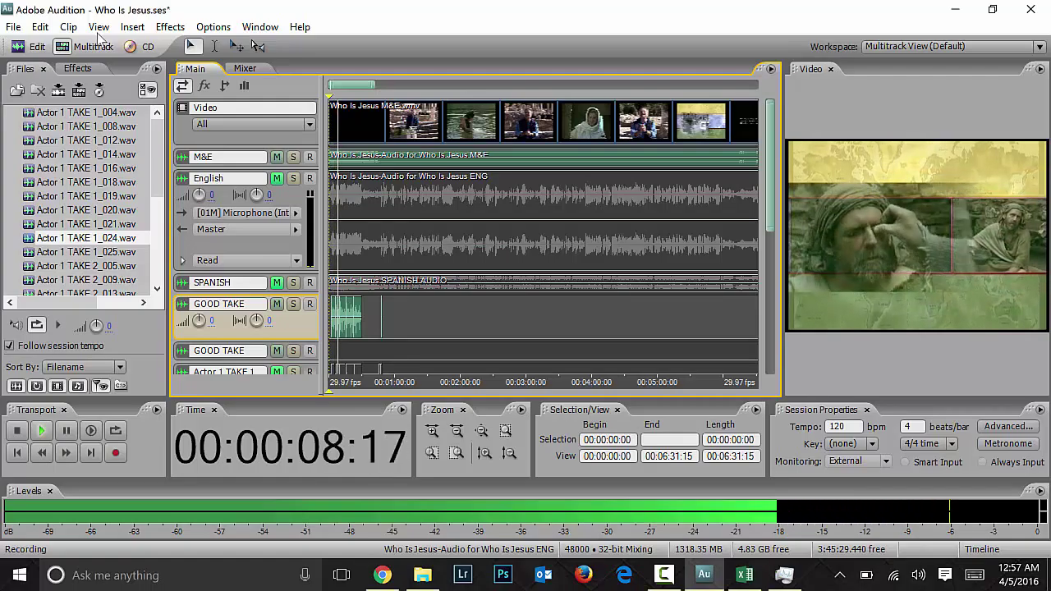
Step: Stop the test take, review tracks down to Master, and restart recording from the beginning
{"action": "key", "text": "space"}
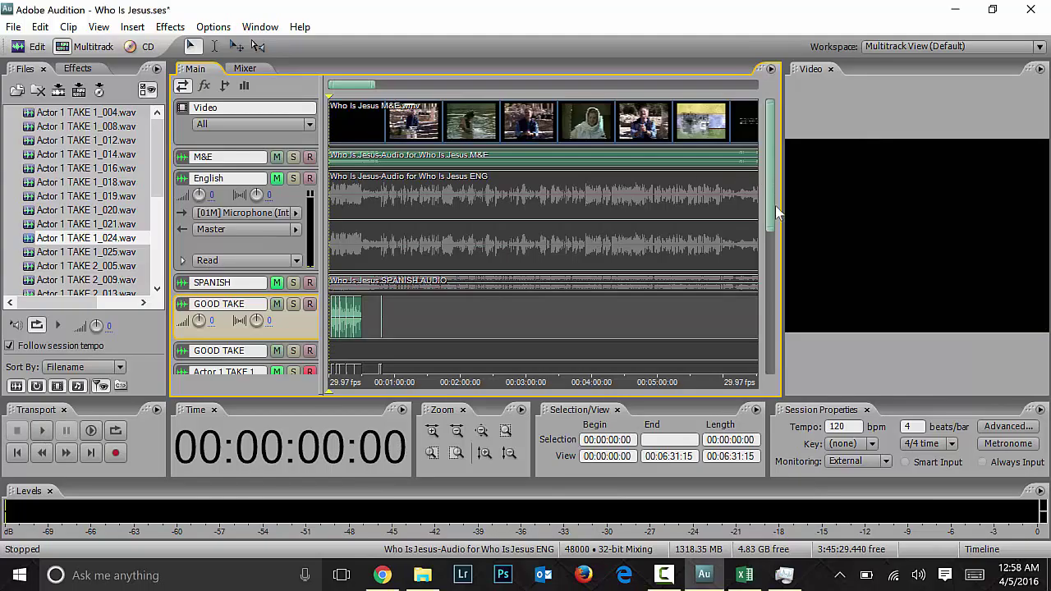
{"action": "left_click_drag", "start_coordinate": [770, 197], "coordinate": [771, 269]}
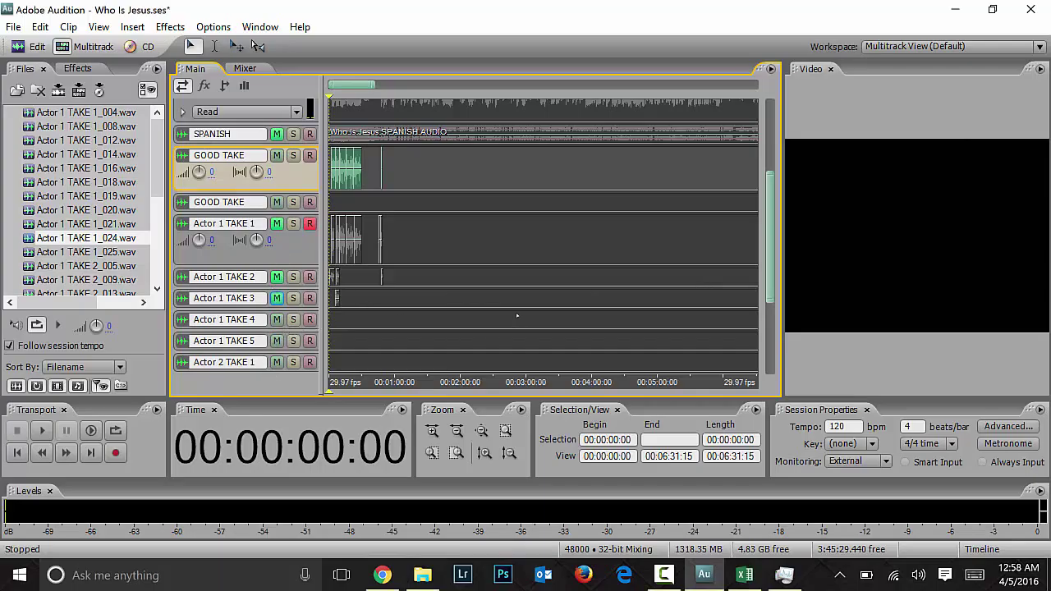
{"action": "scroll", "coordinate": [778, 359], "scroll_direction": "down", "scroll_amount": 5}
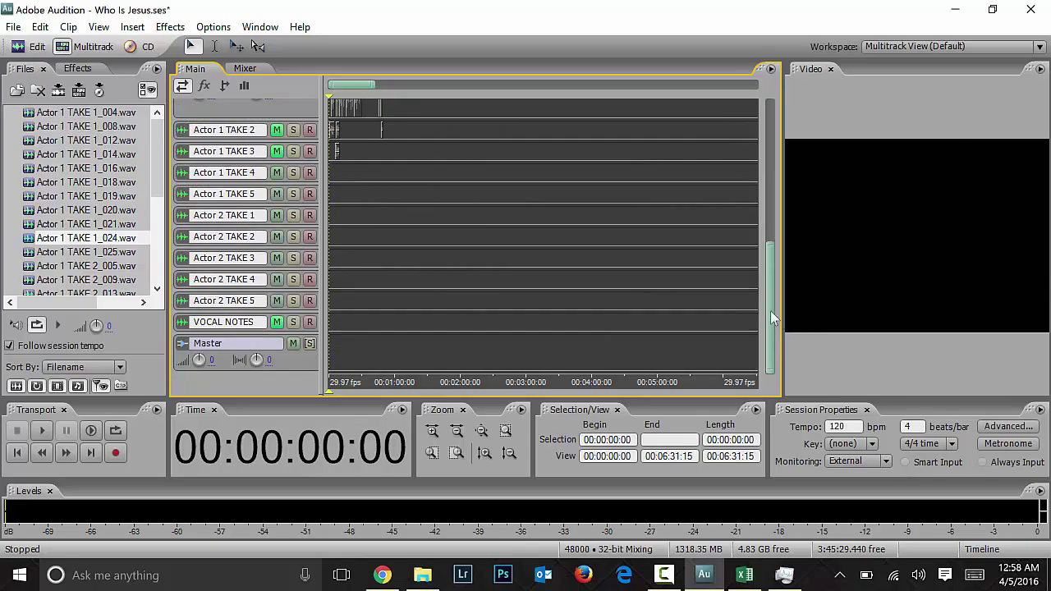
{"action": "scroll", "coordinate": [542, 246], "scroll_direction": "up", "scroll_amount": 10}
{"action": "key", "text": "ctrl+space"}
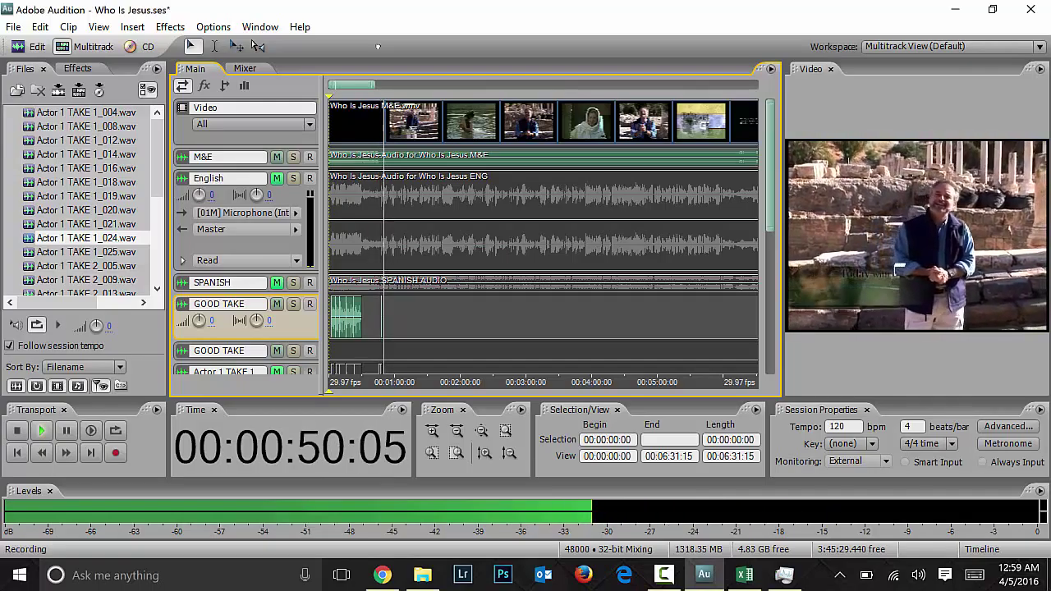
Step: Stop recording and zoom out until the full 26-minute session fits the timeline
{"action": "key", "text": "space"}
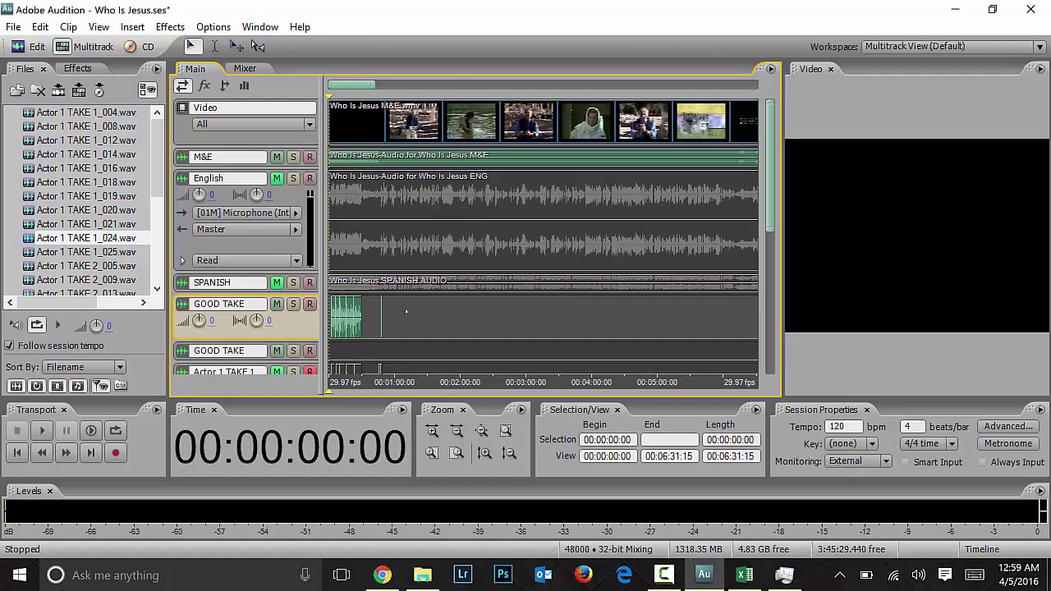
{"action": "scroll", "coordinate": [703, 333], "scroll_direction": "down", "scroll_amount": 2}
{"action": "scroll", "coordinate": [703, 333], "scroll_direction": "down", "scroll_amount": 2}
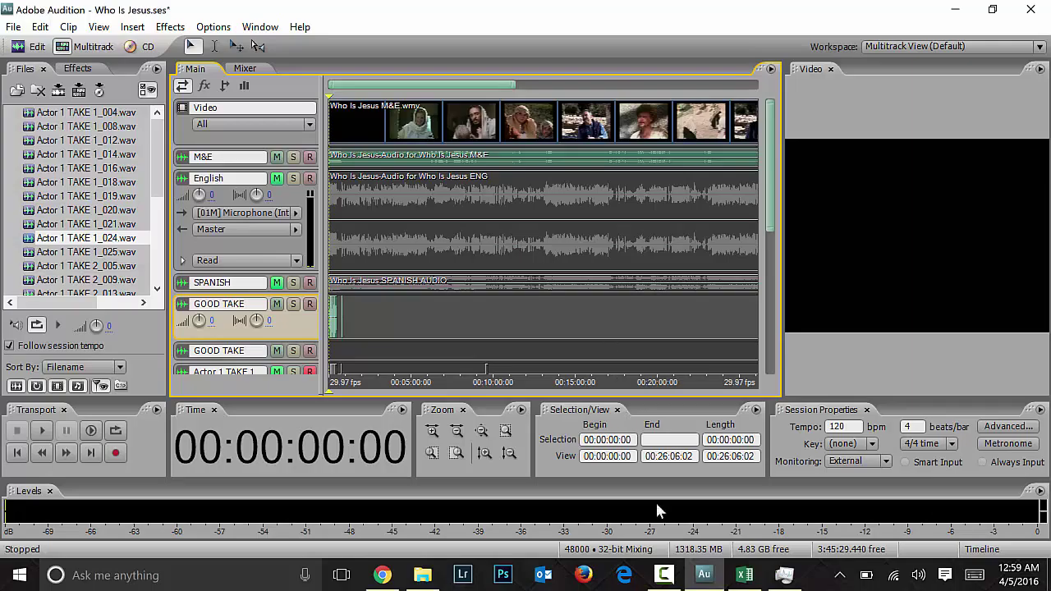
{"action": "left_click", "coordinate": [745, 575]}
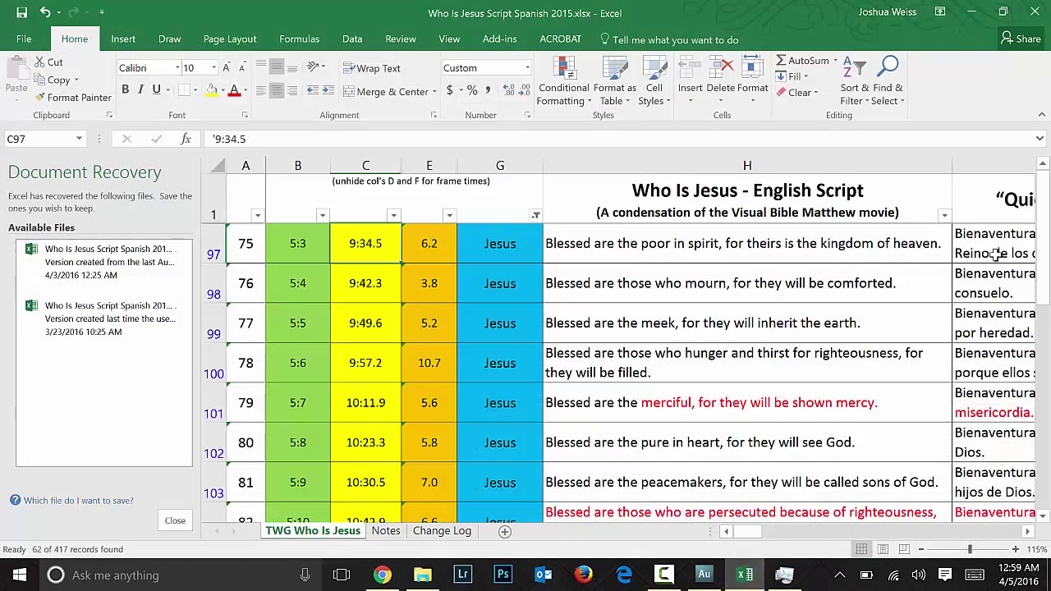
{"action": "left_click_drag", "start_coordinate": [1044, 234], "coordinate": [1044, 368]}
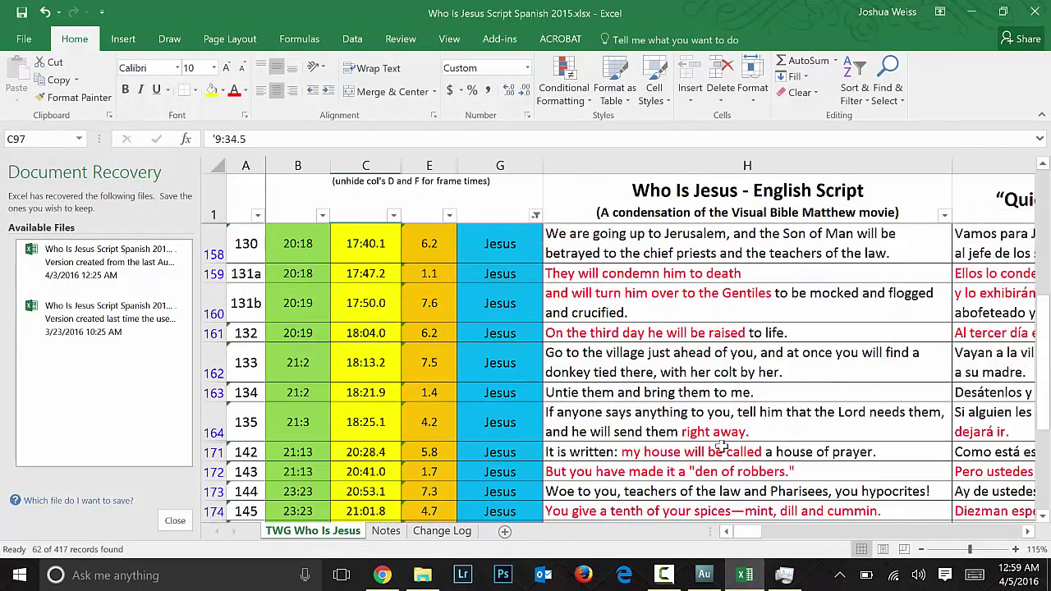
{"action": "left_click_drag", "start_coordinate": [743, 532], "coordinate": [1005, 518]}
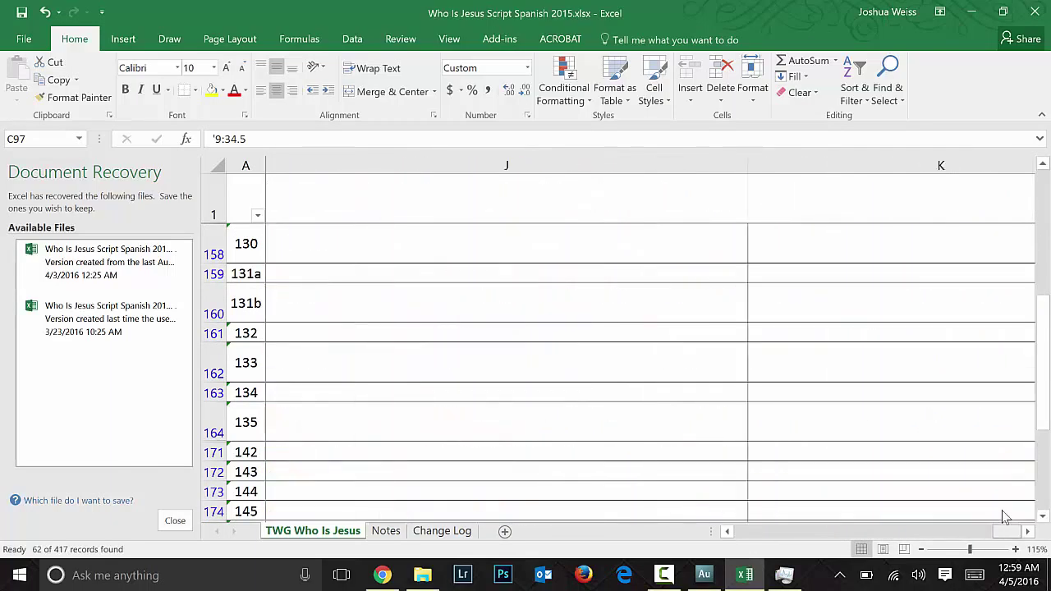
{"action": "left_click", "coordinate": [972, 12]}
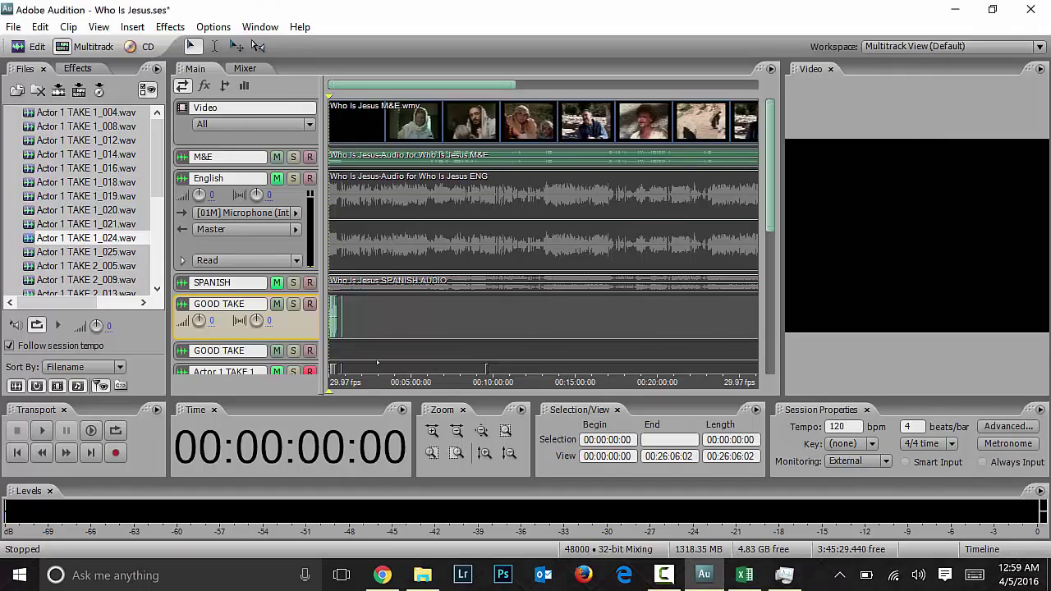
Step: Save the session via File > Save Session, then reopen the File menu
{"action": "left_click", "coordinate": [13, 27]}
{"action": "left_click", "coordinate": [53, 189]}
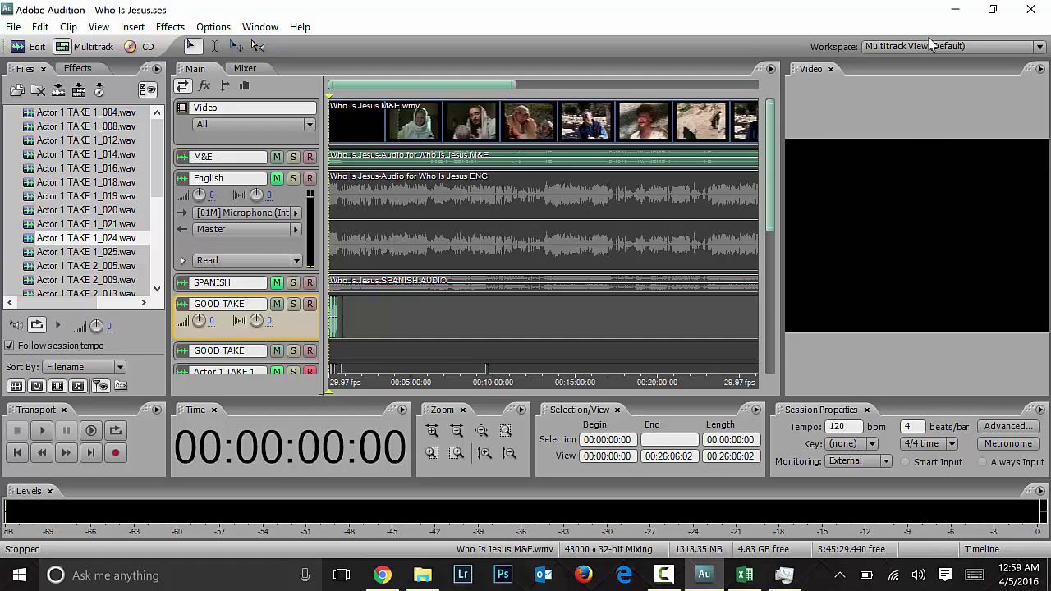
{"action": "left_click", "coordinate": [11, 25]}
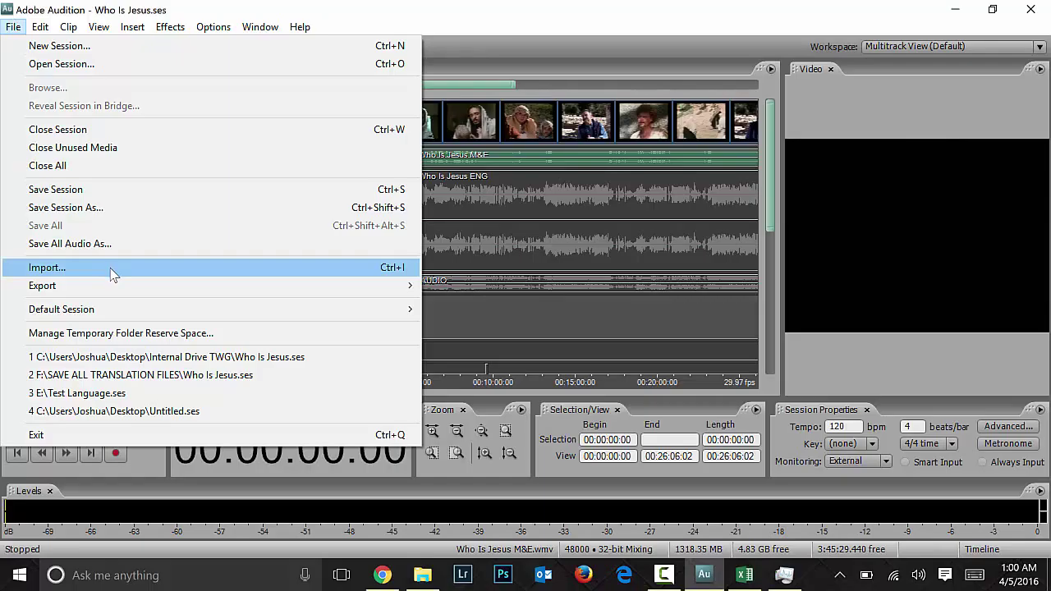
Step: In Audio Mix Down export, rename the file to 'Who Is Jesus_Another English Translation RENDER 1'
{"action": "mouse_move", "coordinate": [112, 286]}
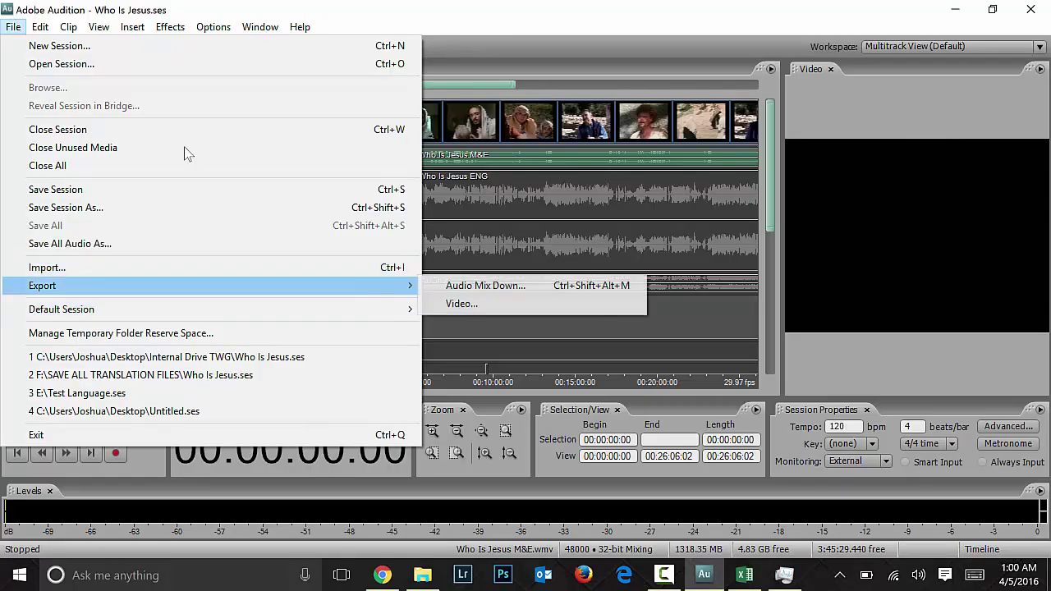
{"action": "left_click", "coordinate": [483, 286]}
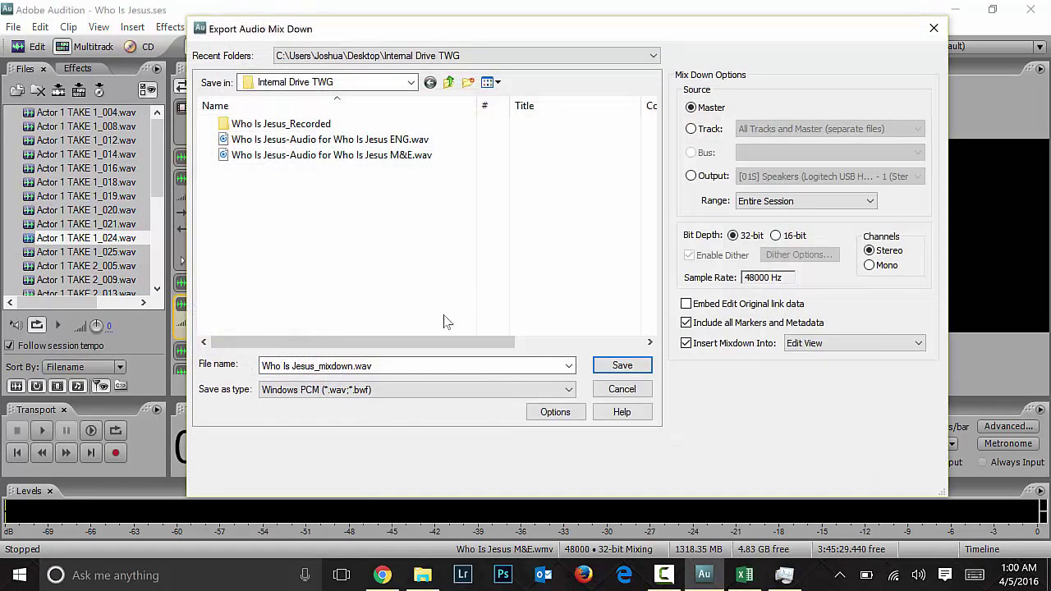
{"action": "left_click_drag", "start_coordinate": [418, 366], "coordinate": [211, 183]}
{"action": "left_click", "coordinate": [569, 366]}
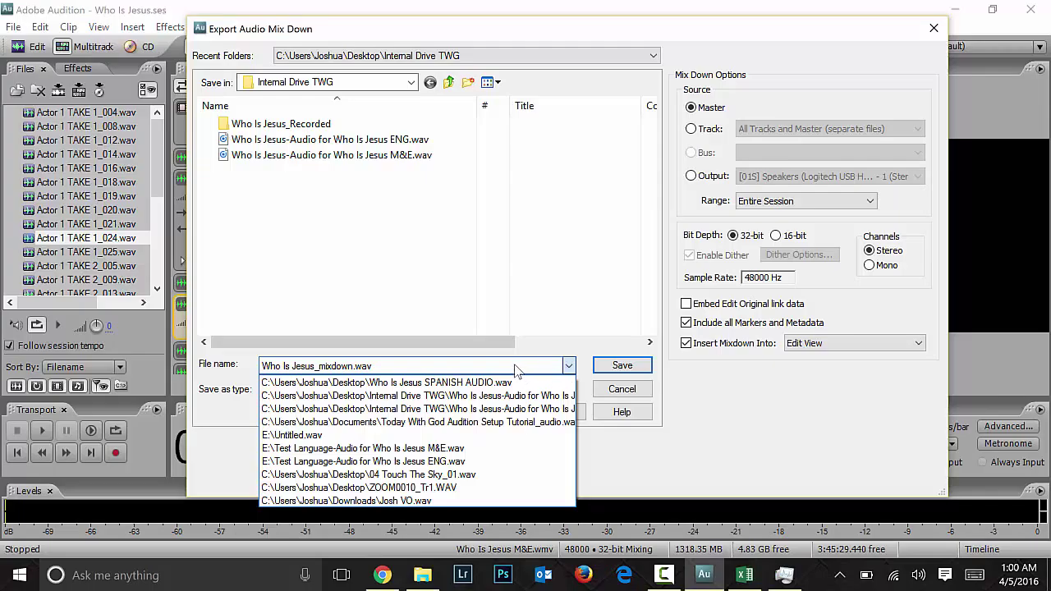
{"action": "left_click", "coordinate": [516, 372]}
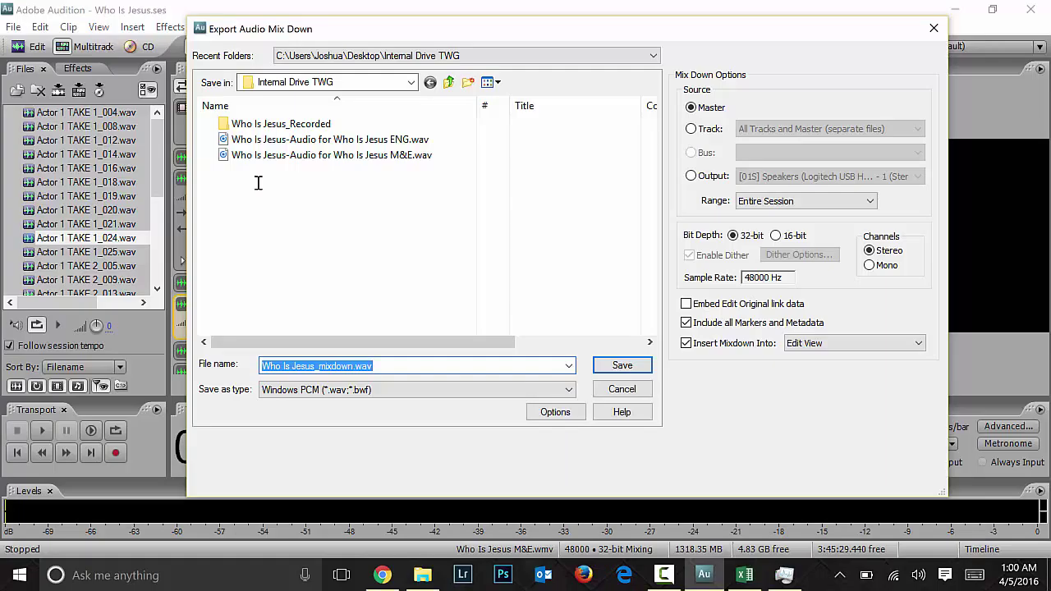
{"action": "left_click", "coordinate": [372, 368]}
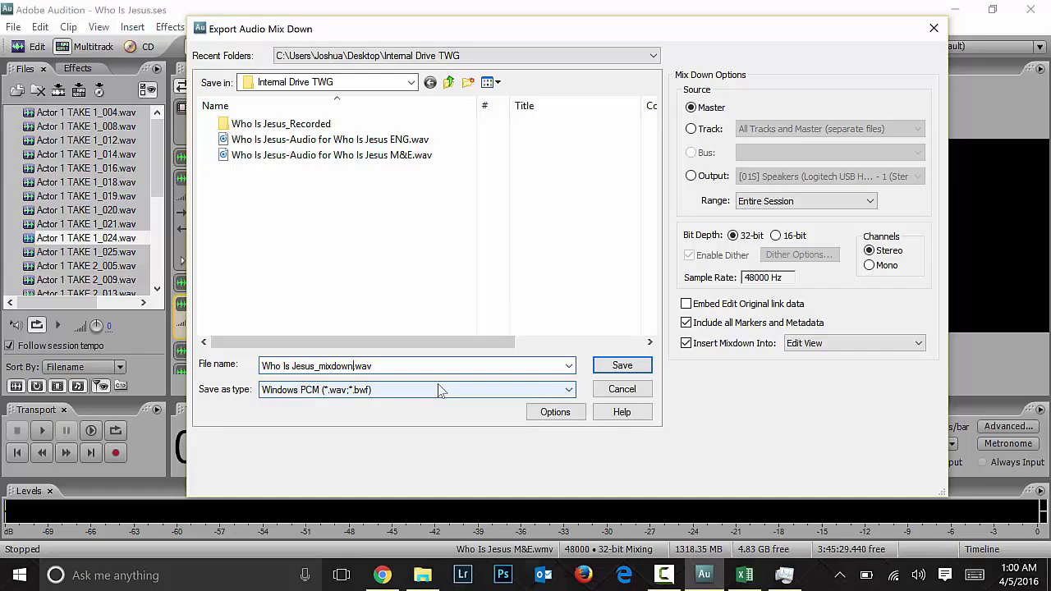
{"action": "key", "text": "shift+Left"}
{"action": "key", "text": "shift+Left"}
{"action": "key", "text": "shift+Left"}
{"action": "type", "text": "Another English Translation"}
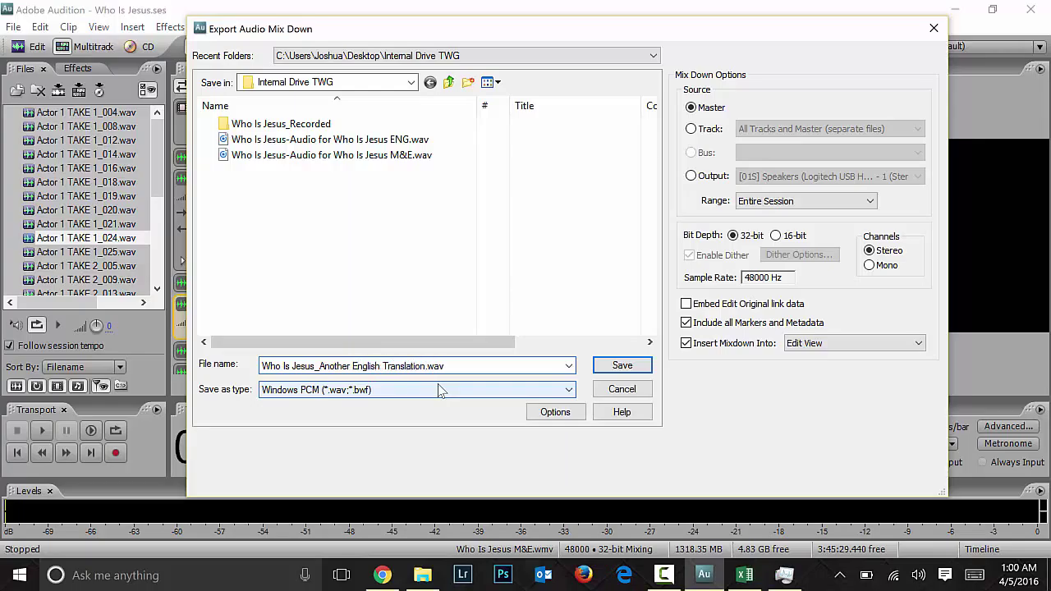
{"action": "key", "text": "shift+Left"}
{"action": "key", "text": "shift+Left"}
{"action": "key", "text": "shift+Left"}
{"action": "key", "text": "shift+Left"}
{"action": "key", "text": "shift+Left"}
{"action": "key", "text": "shift+Left"}
{"action": "key", "text": "shift+Left"}
{"action": "key", "text": "shift+Left"}
{"action": "key", "text": "shift+Left"}
{"action": "key", "text": "shift+Left"}
{"action": "key", "text": "shift+Left"}
{"action": "key", "text": "shift+Left"}
{"action": "key", "text": "shift+Left"}
{"action": "key", "text": "shift+Left"}
{"action": "key", "text": "shift+Left"}
{"action": "key", "text": "shift+Left"}
{"action": "key", "text": "shift+Left"}
{"action": "key", "text": "shift+Left"}
{"action": "key", "text": "shift+Left"}
{"action": "key", "text": "shift+Left"}
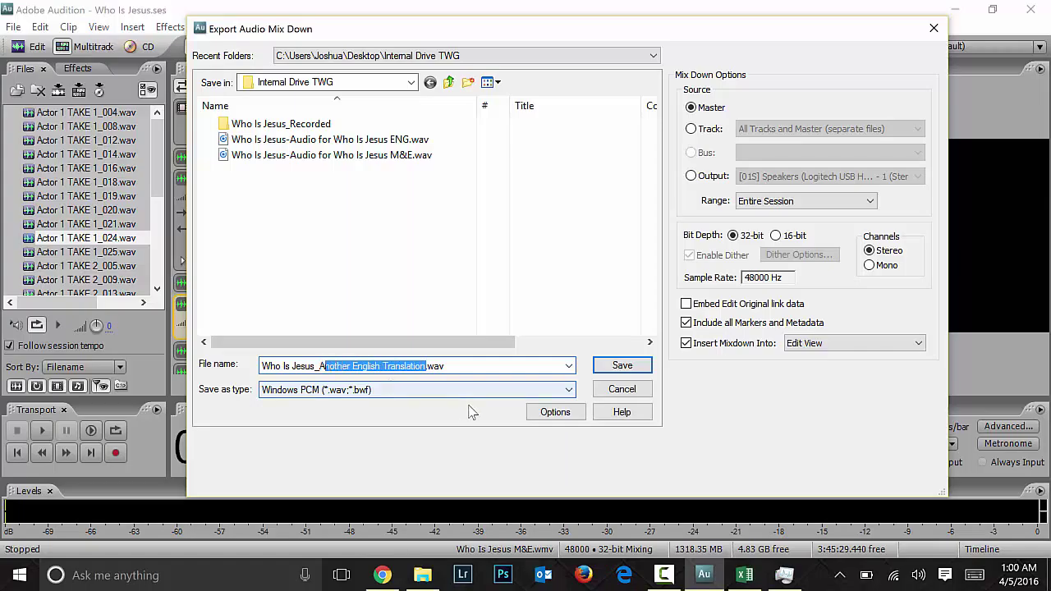
{"action": "key", "text": "Right"}
{"action": "type", "text": "TAKE"}
{"action": "key", "text": "BackSpace"}
{"action": "key", "text": "BackSpace"}
{"action": "key", "text": "BackSpace"}
{"action": "key", "text": "BackSpace"}
{"action": "type", "text": "RENDER 1"}
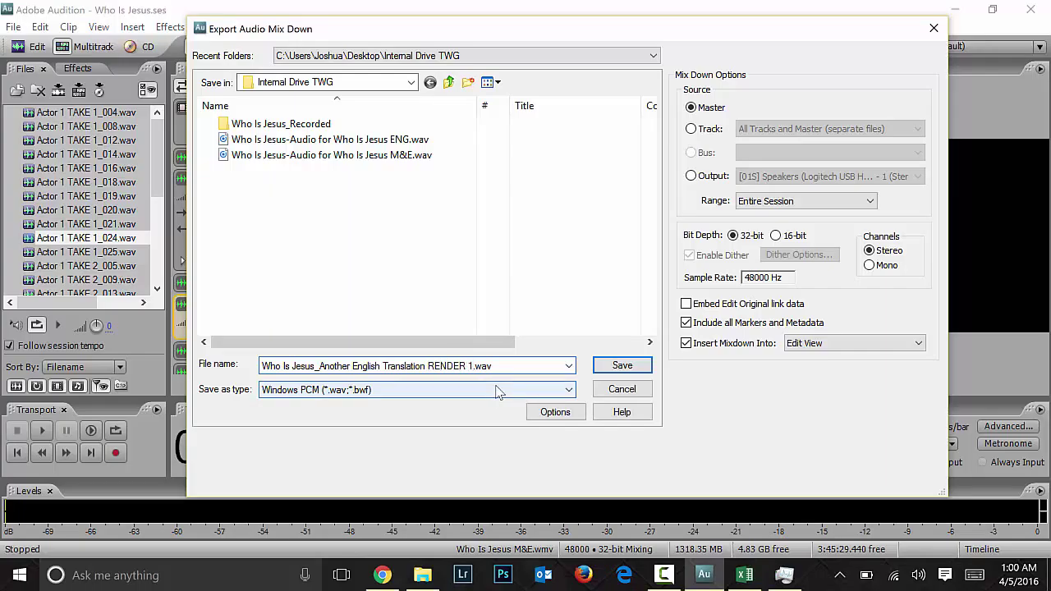
Step: Set the output type to MP3 and save to start rendering the mixdown
{"action": "left_click", "coordinate": [328, 391]}
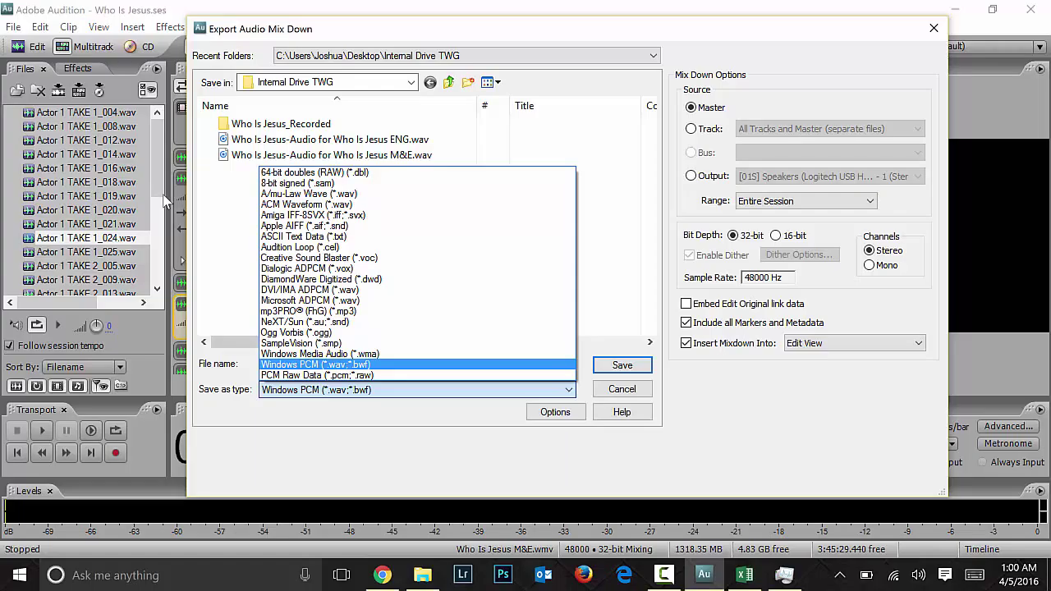
{"action": "left_click", "coordinate": [332, 313]}
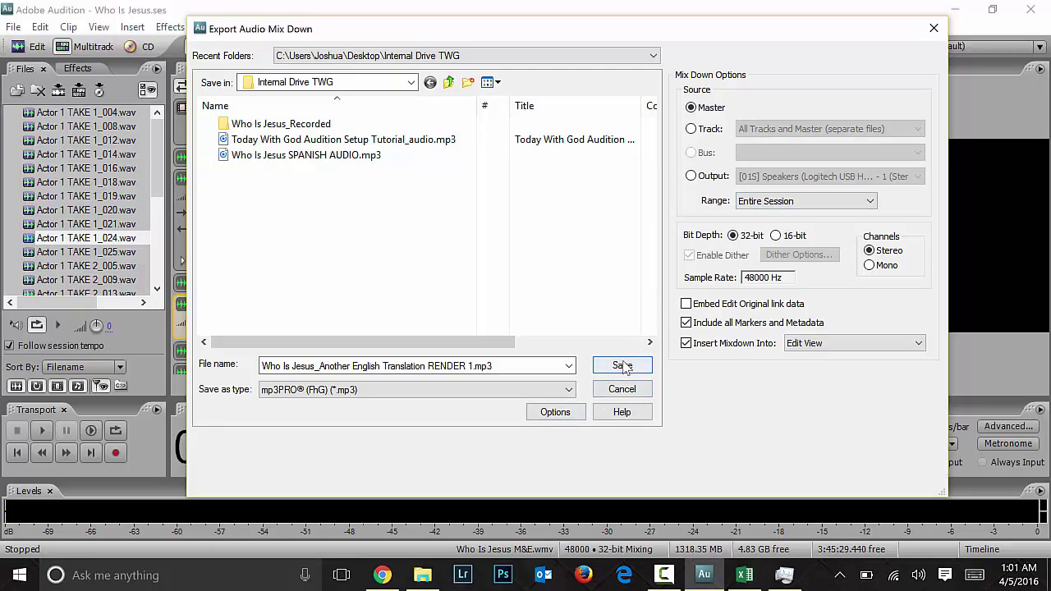
{"action": "left_click", "coordinate": [623, 366]}
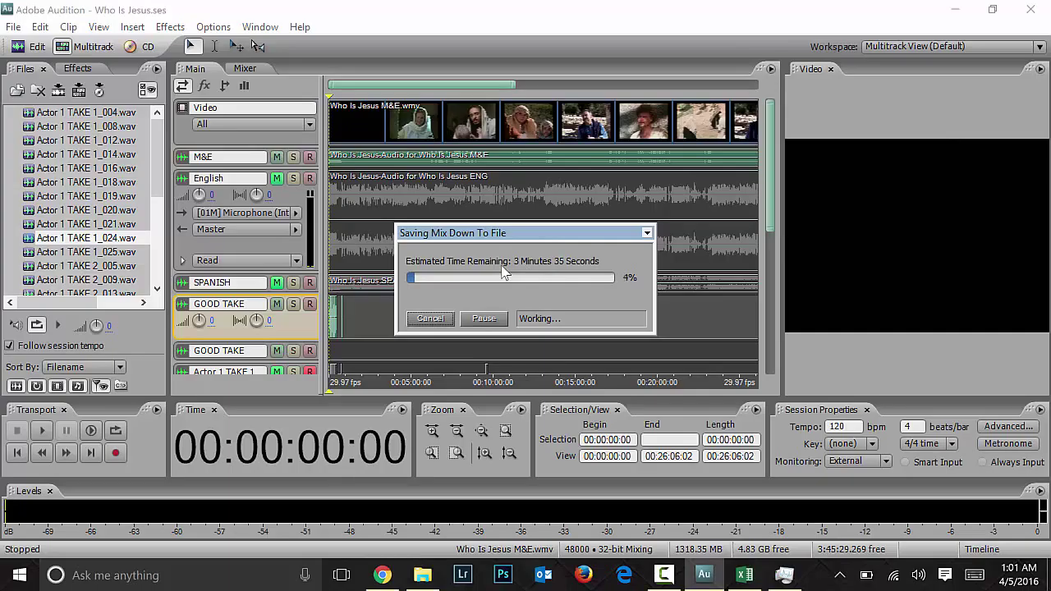
Step: Bring up Task Manager and shift it aside so the mixdown progress stays visible
{"action": "left_click", "coordinate": [784, 575]}
{"action": "left_click_drag", "start_coordinate": [239, 116], "coordinate": [307, 108]}
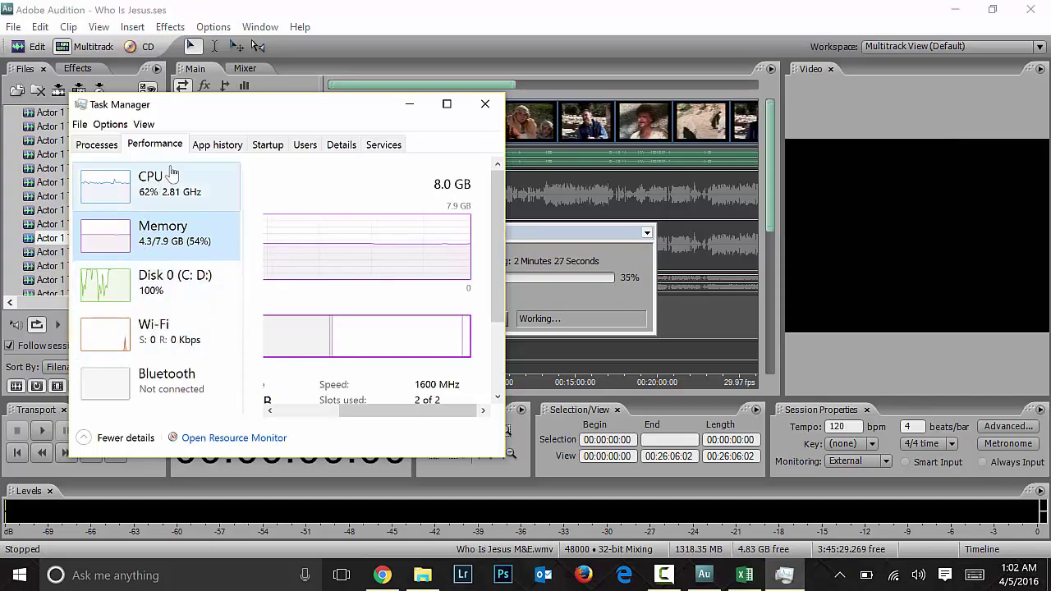
Step: View running apps in an enlarged Task Manager, then close and reopen it
{"action": "left_click", "coordinate": [97, 146]}
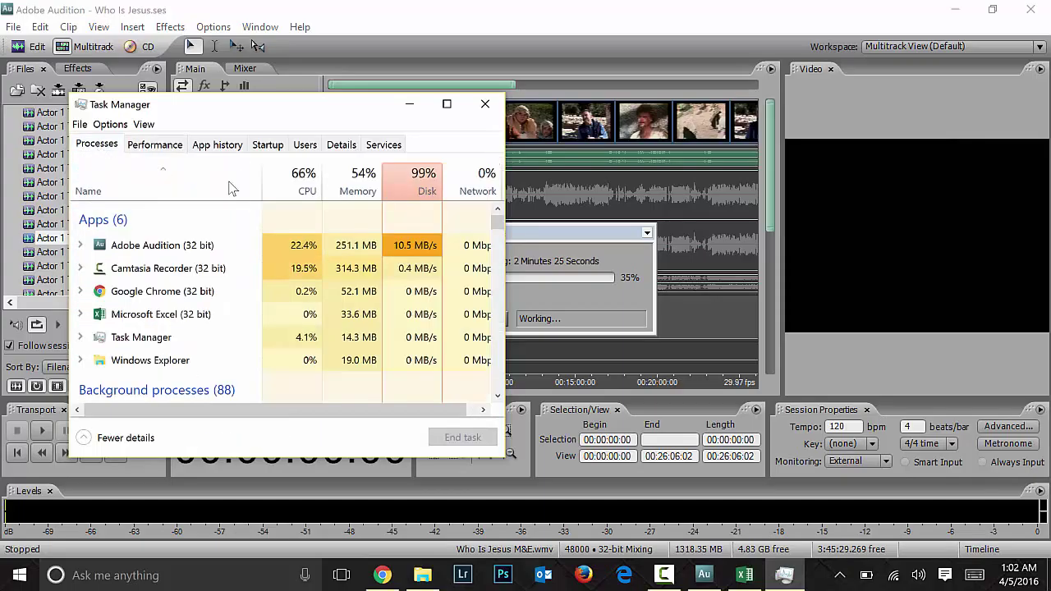
{"action": "left_click_drag", "start_coordinate": [504, 460], "coordinate": [740, 519]}
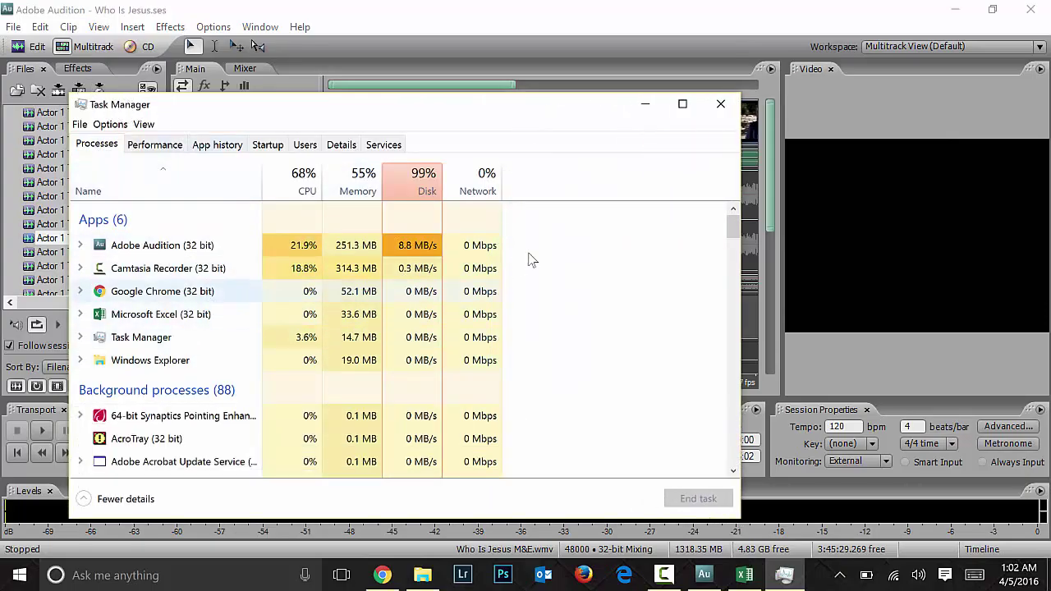
{"action": "left_click", "coordinate": [721, 104]}
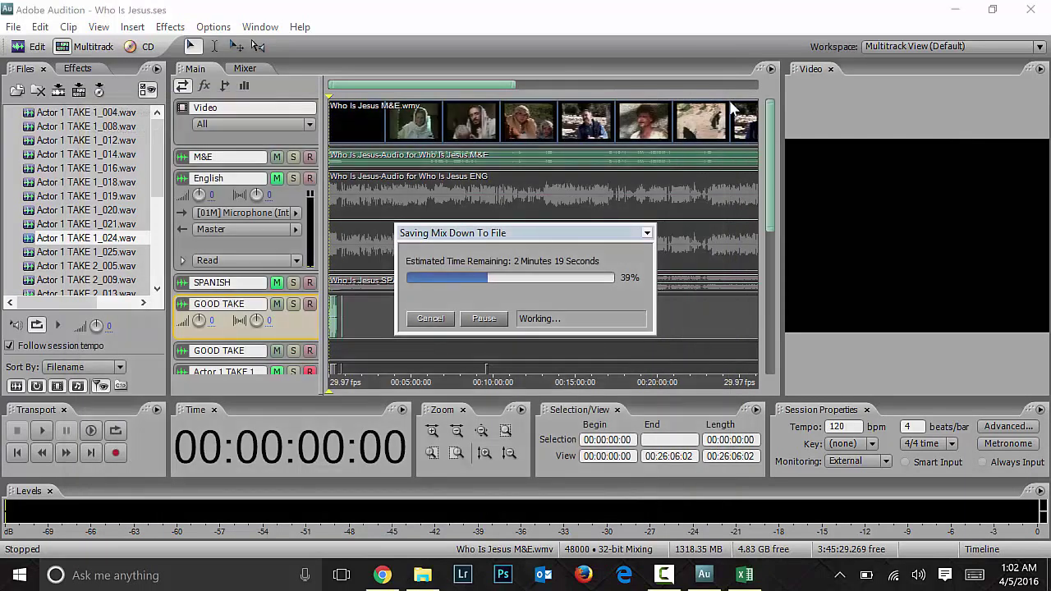
{"action": "key", "text": "ctrl+shift+Escape"}
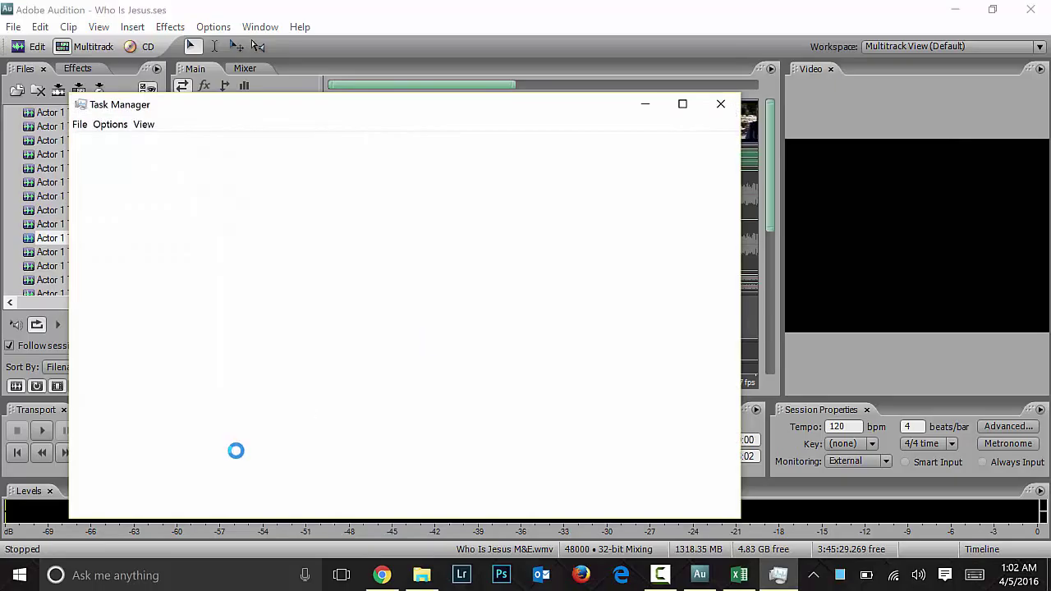
Step: Browse the Start menu's full app list and Windows System group, then dismiss it
{"action": "left_click", "coordinate": [19, 575]}
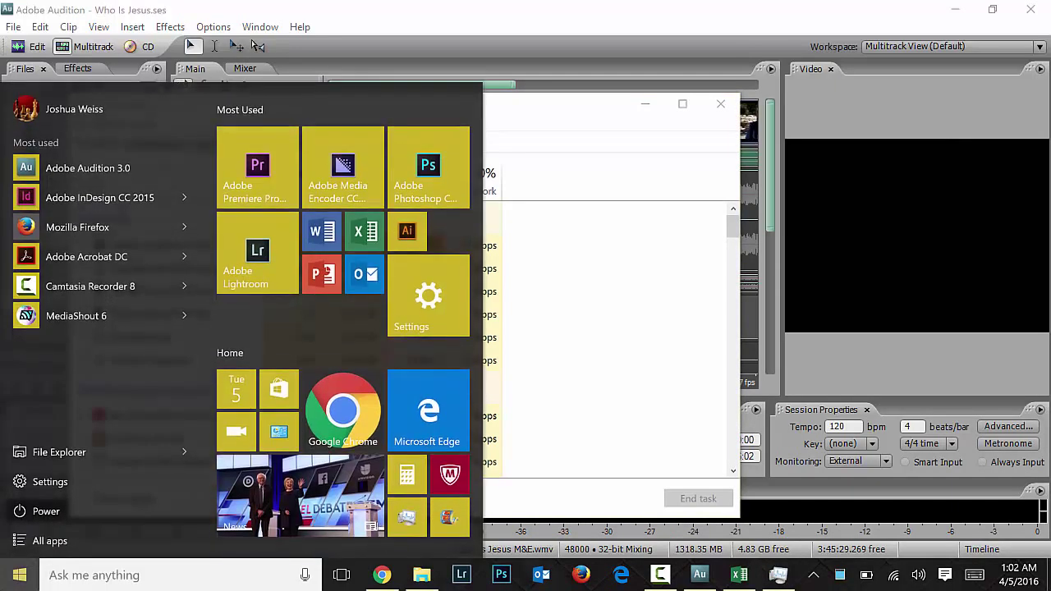
{"action": "left_click", "coordinate": [52, 542]}
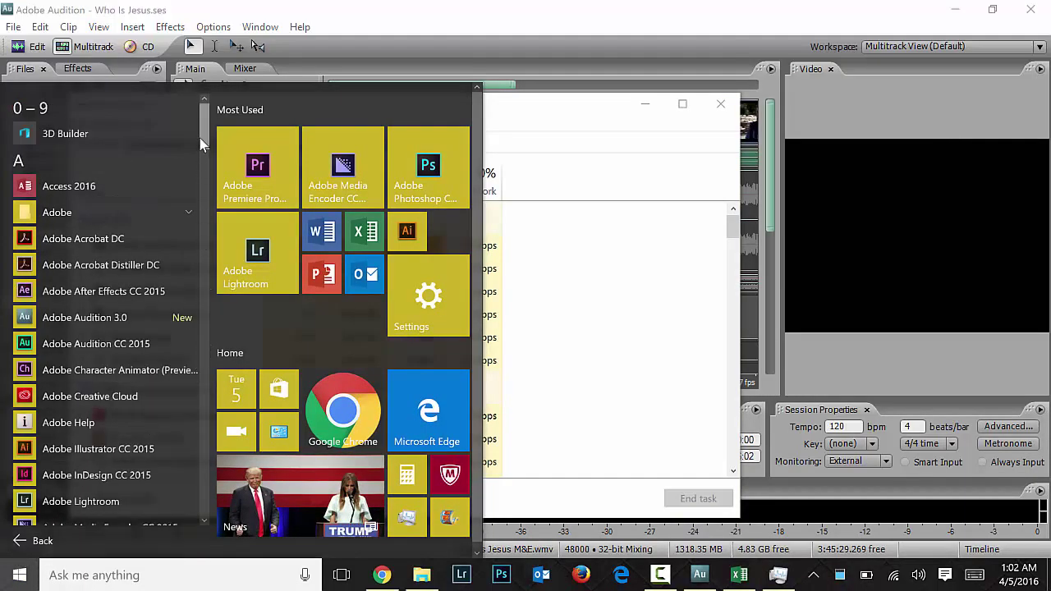
{"action": "left_click_drag", "start_coordinate": [199, 146], "coordinate": [189, 555]}
{"action": "left_click", "coordinate": [80, 328]}
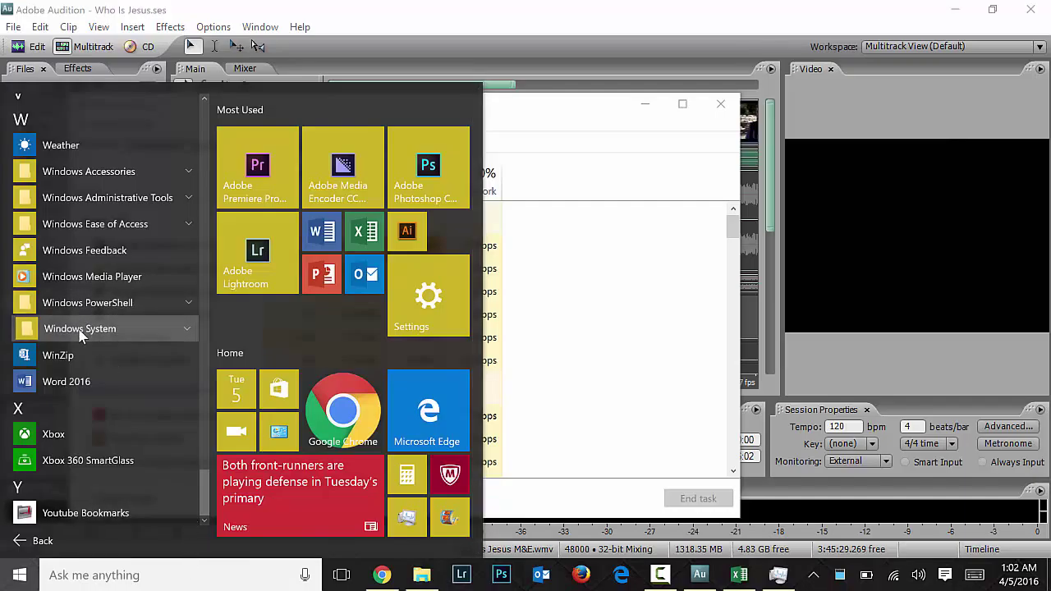
{"action": "left_click", "coordinate": [39, 541]}
{"action": "left_click", "coordinate": [39, 541]}
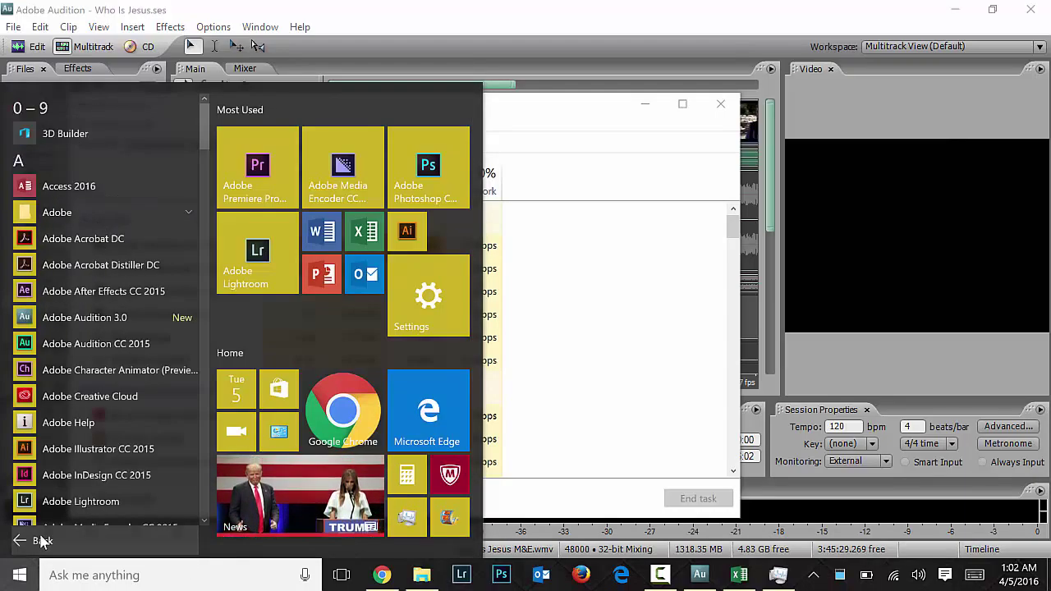
{"action": "right_click", "coordinate": [20, 575]}
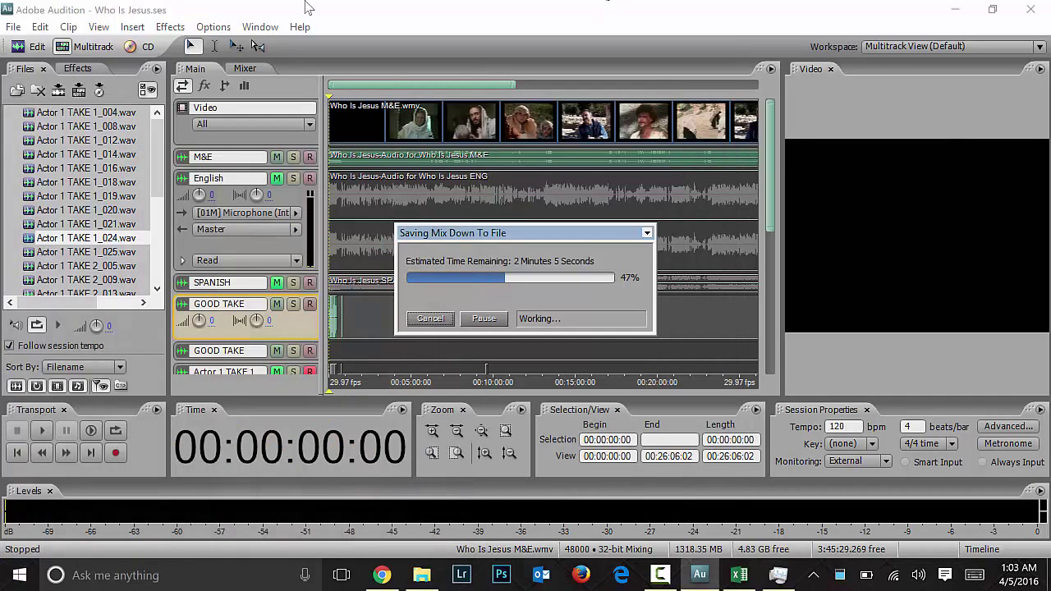
{"action": "key", "text": "Escape"}
Step: Scroll Task Manager's process list, then close it to watch the mixdown
{"action": "left_click", "coordinate": [779, 575]}
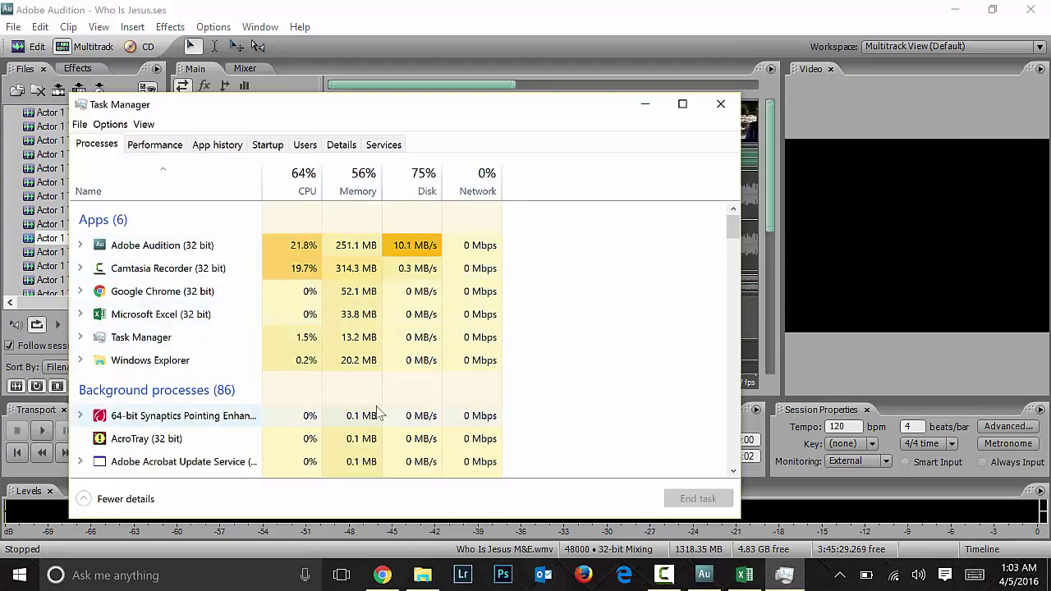
{"action": "scroll", "coordinate": [736, 265], "scroll_direction": "down", "scroll_amount": 1}
{"action": "left_click_drag", "start_coordinate": [736, 262], "coordinate": [720, 303]}
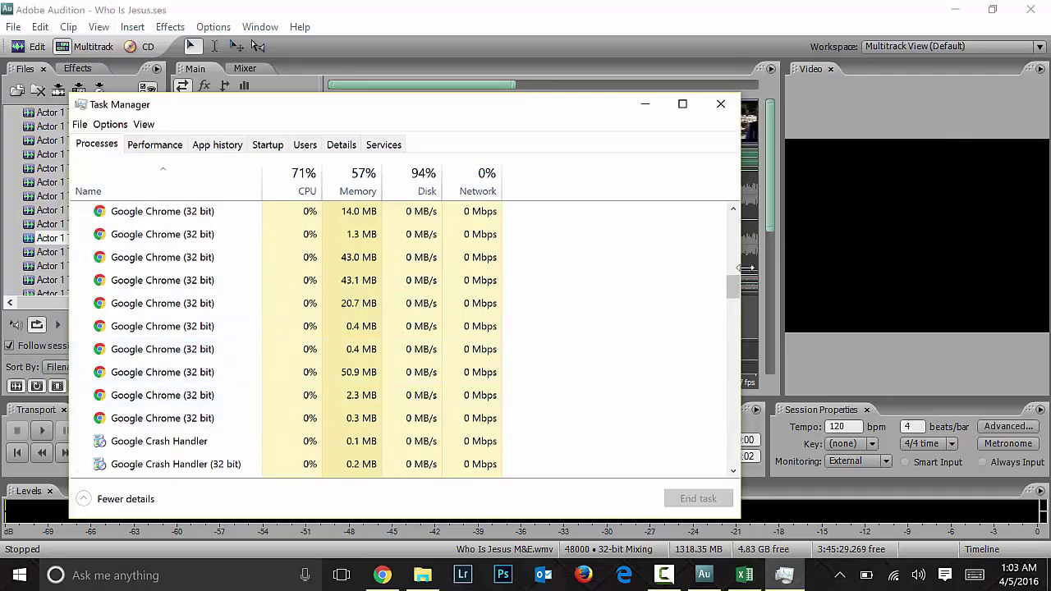
{"action": "left_click_drag", "start_coordinate": [741, 287], "coordinate": [735, 211]}
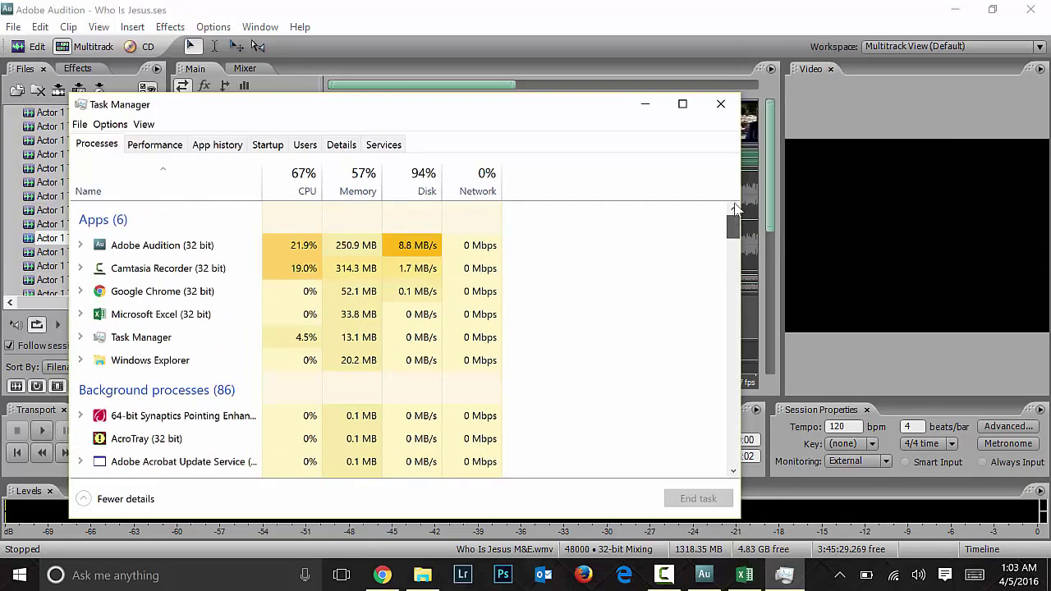
{"action": "left_click", "coordinate": [721, 104]}
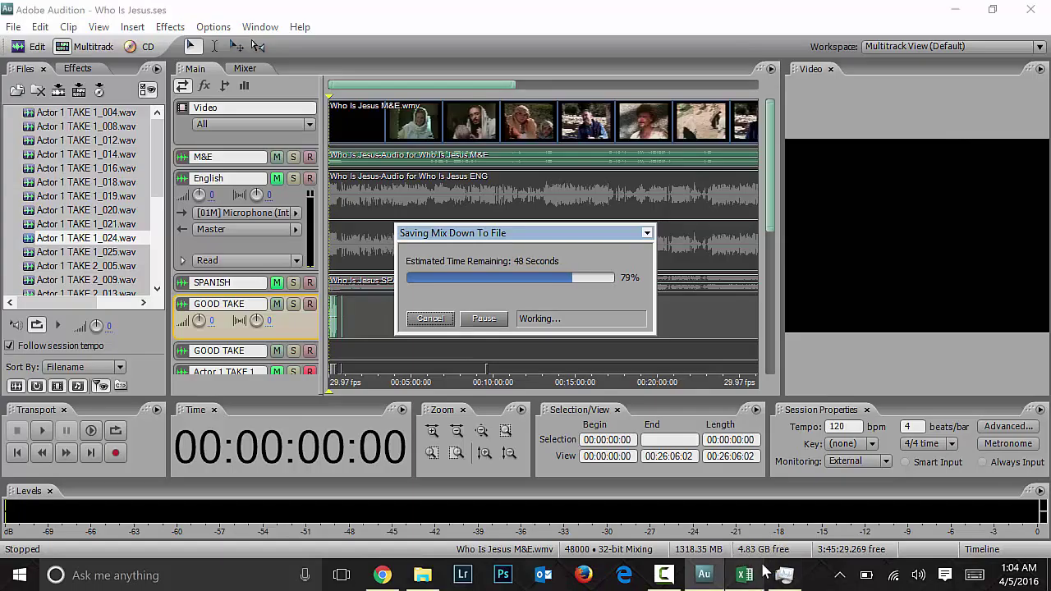
Step: Wait for Saving Mix Down To File to complete and the MP3 to load
{"action": "mouse_move", "coordinate": [764, 568]}
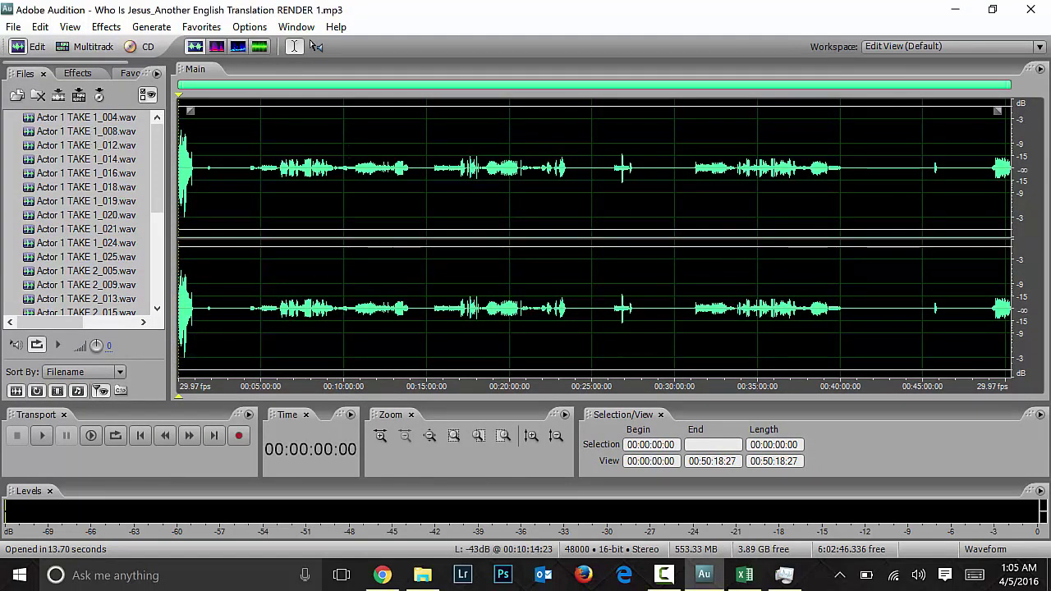
Step: Play the rendered MP3 briefly, then move the play position back to about 9:01
{"action": "key", "text": "space"}
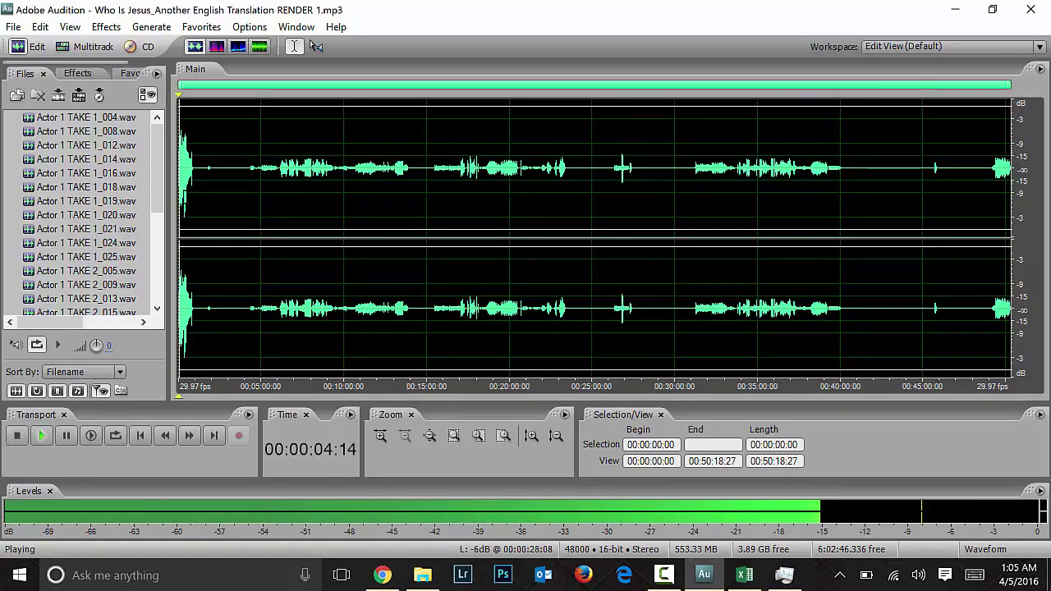
{"action": "key", "text": "space"}
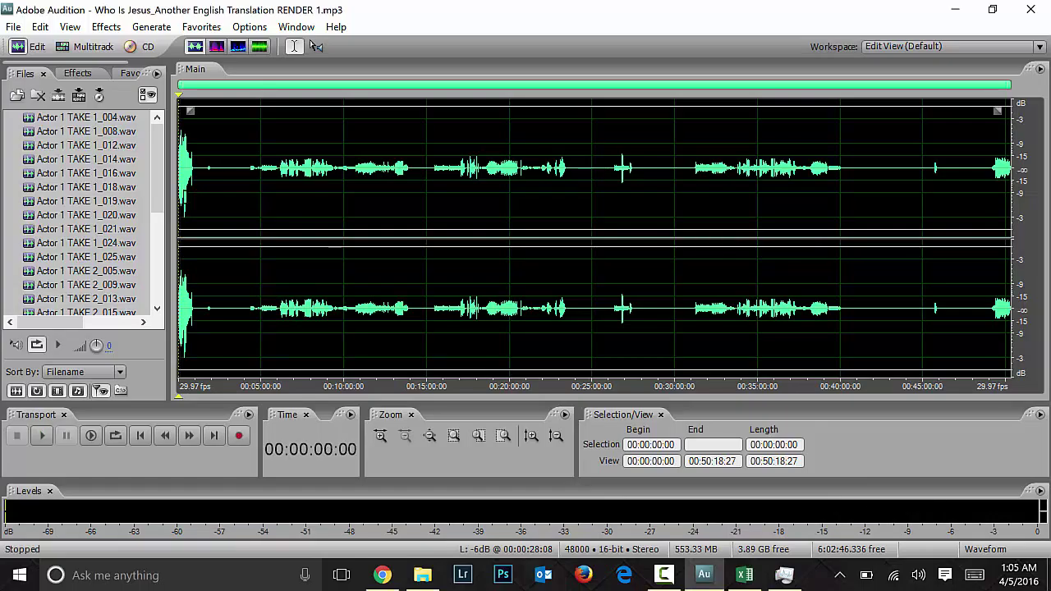
{"action": "left_click_drag", "start_coordinate": [260, 181], "coordinate": [1039, 182]}
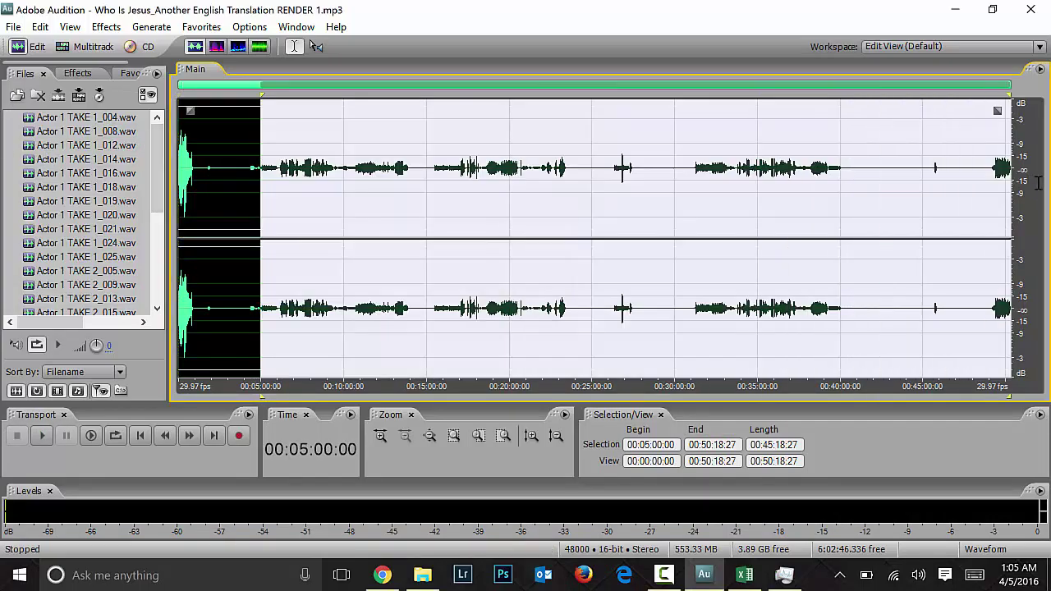
{"action": "left_click", "coordinate": [533, 225]}
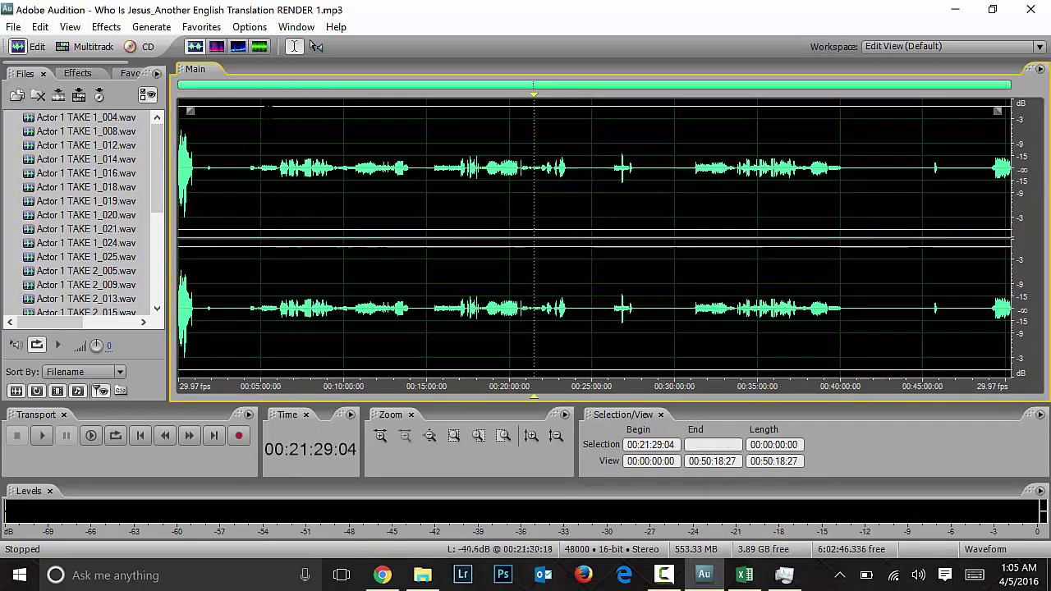
{"action": "left_click", "coordinate": [467, 230]}
{"action": "left_click", "coordinate": [436, 230]}
{"action": "left_click", "coordinate": [397, 230]}
{"action": "left_click", "coordinate": [370, 230]}
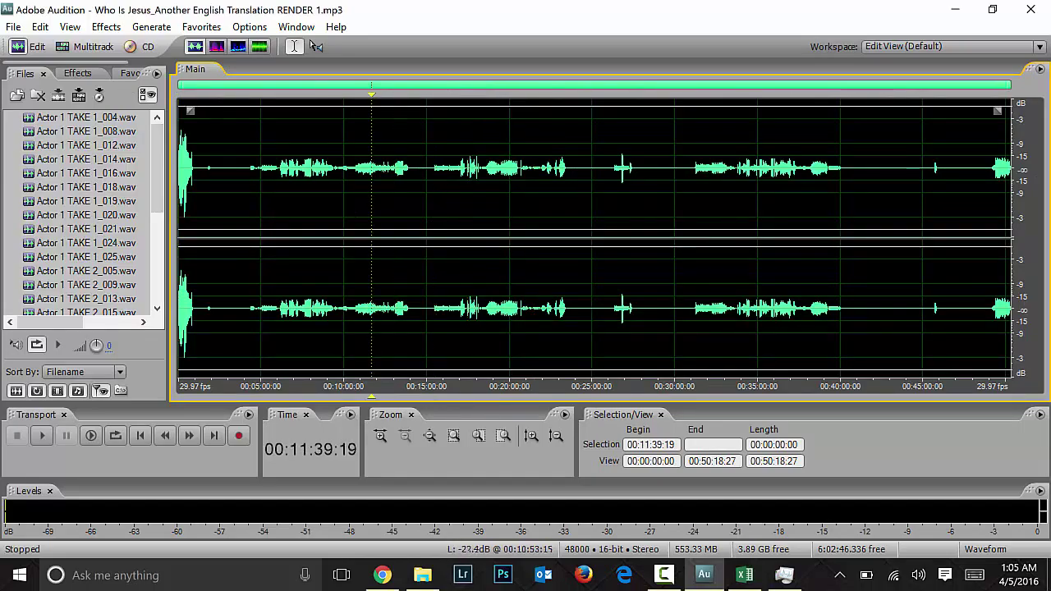
{"action": "left_click", "coordinate": [331, 230]}
{"action": "left_click", "coordinate": [344, 230]}
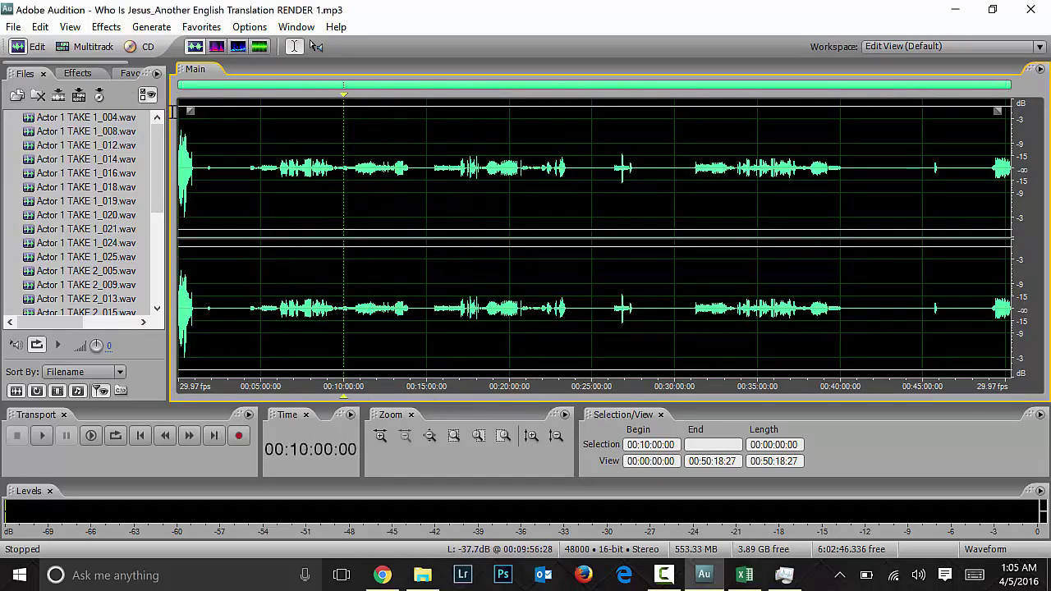
{"action": "left_click", "coordinate": [328, 230]}
Step: Zoom in, play the mix from 9:26:20, then switch back to Multitrack view
{"action": "key", "text": "equal"}
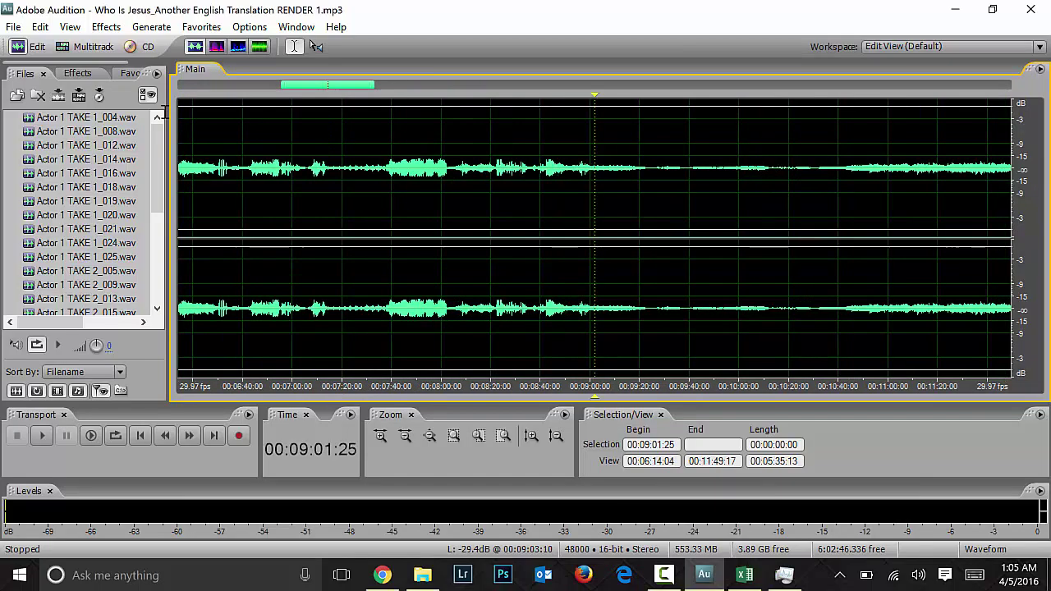
{"action": "key", "text": "space"}
{"action": "key", "text": "space"}
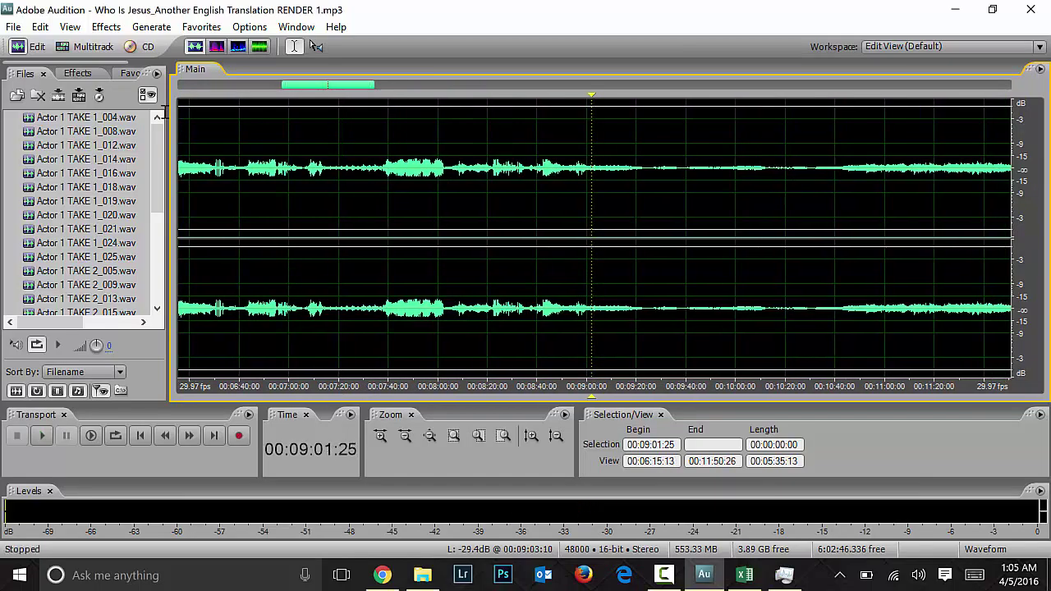
{"action": "left_click", "coordinate": [653, 238]}
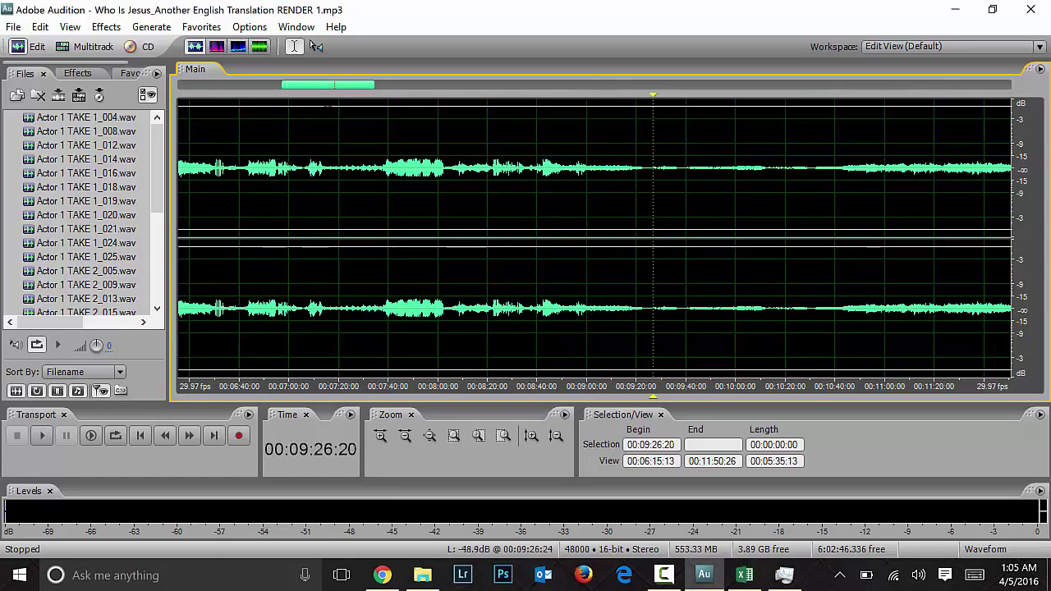
{"action": "key", "text": "space"}
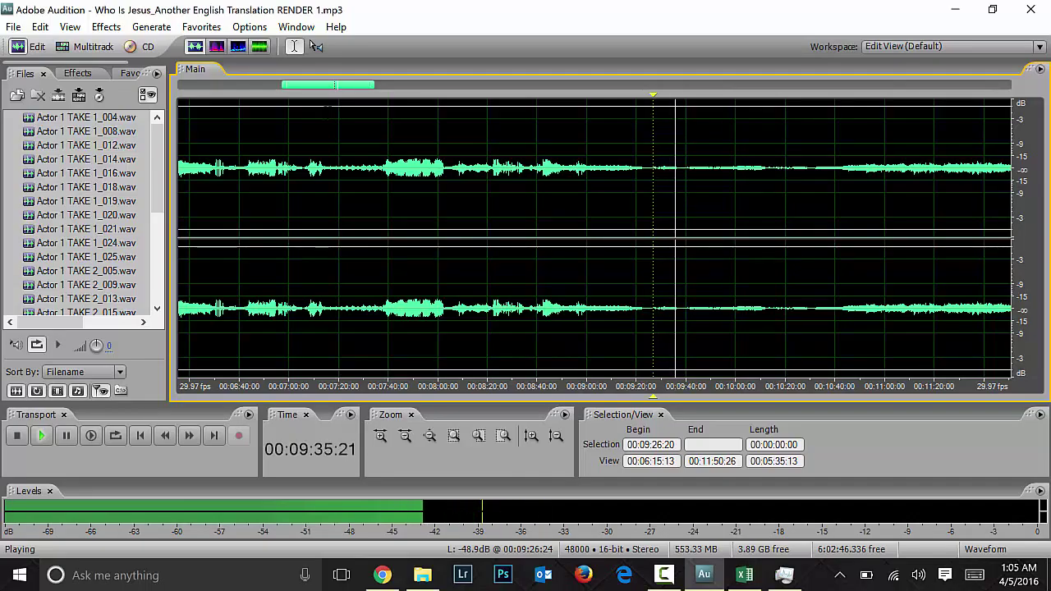
{"action": "key", "text": "space"}
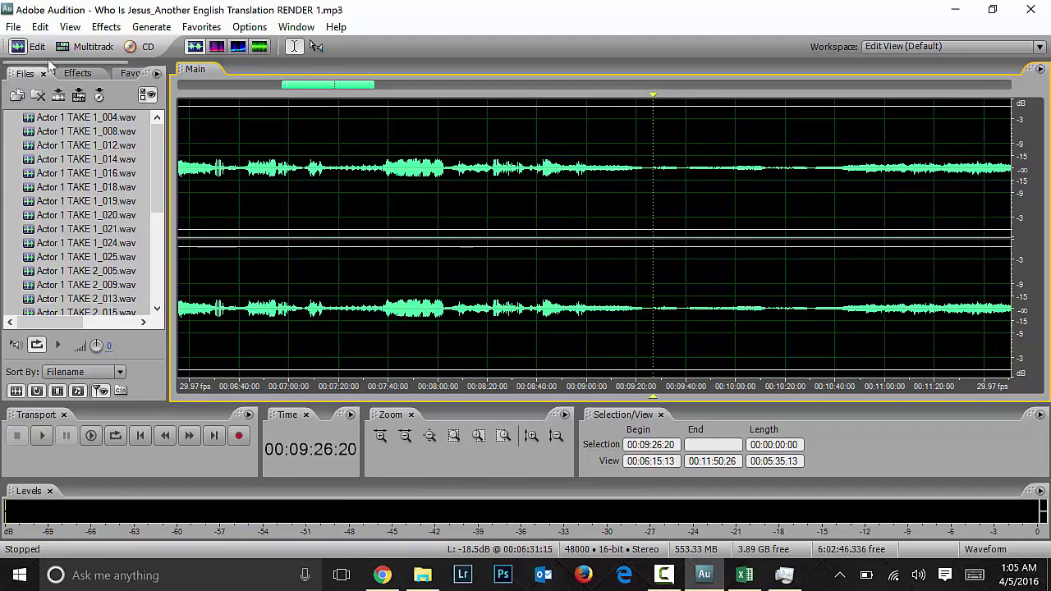
{"action": "key", "text": "F12"}
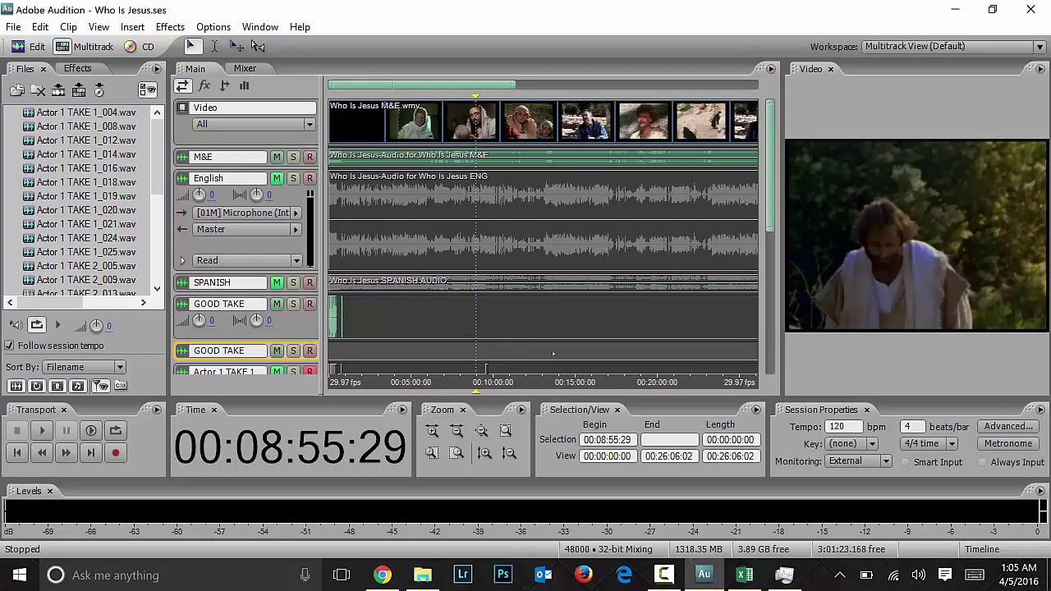
Step: Try moving the Actor 1 TAKE clip to GOOD TAKE, undoing a stray recording
{"action": "scroll", "coordinate": [552, 353], "scroll_direction": "up", "scroll_amount": 3}
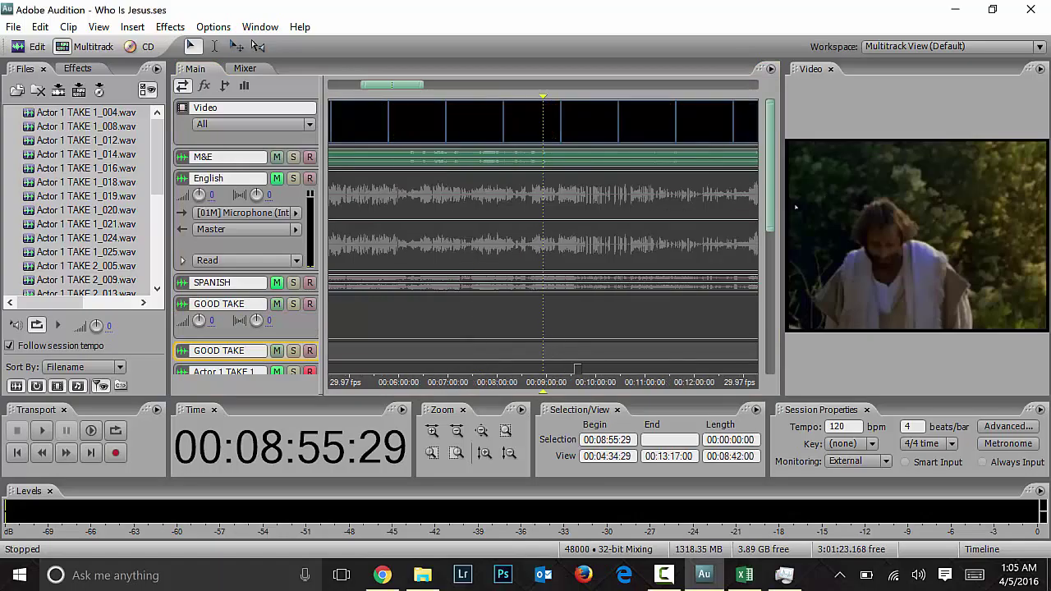
{"action": "scroll", "coordinate": [577, 370], "scroll_direction": "up", "scroll_amount": 3}
{"action": "scroll", "coordinate": [574, 214], "scroll_direction": "down", "scroll_amount": 3}
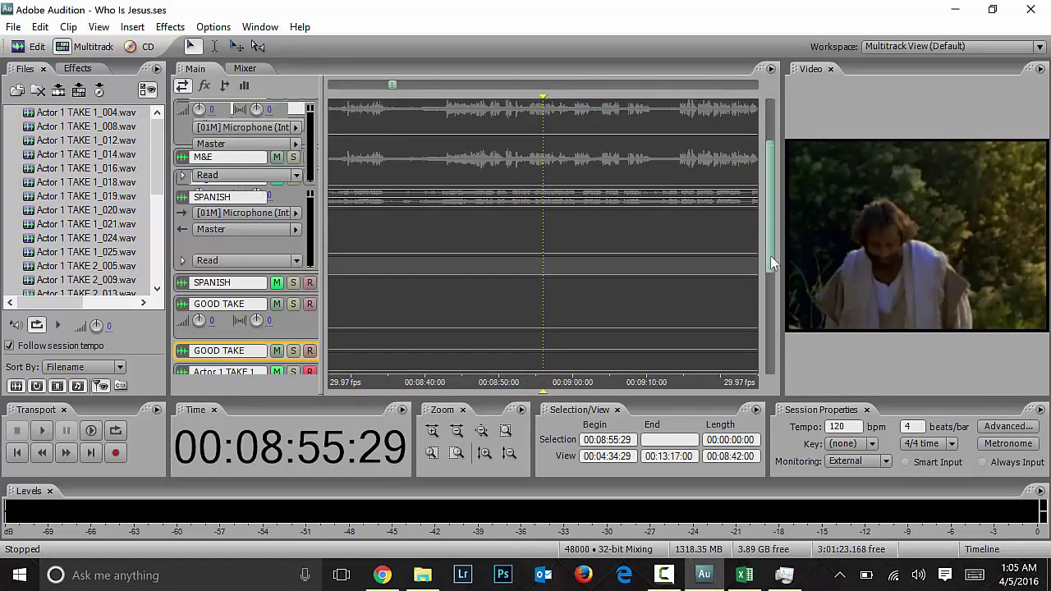
{"action": "scroll", "coordinate": [764, 220], "scroll_direction": "up", "scroll_amount": 3}
{"action": "scroll", "coordinate": [763, 220], "scroll_direction": "down", "scroll_amount": 1}
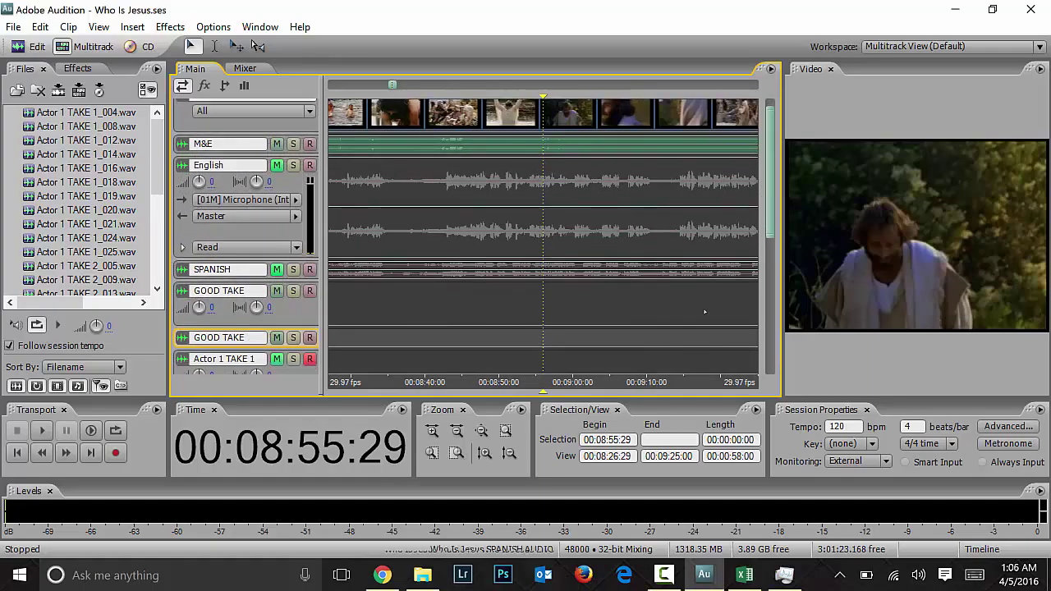
{"action": "scroll", "coordinate": [713, 283], "scroll_direction": "right", "scroll_amount": 5}
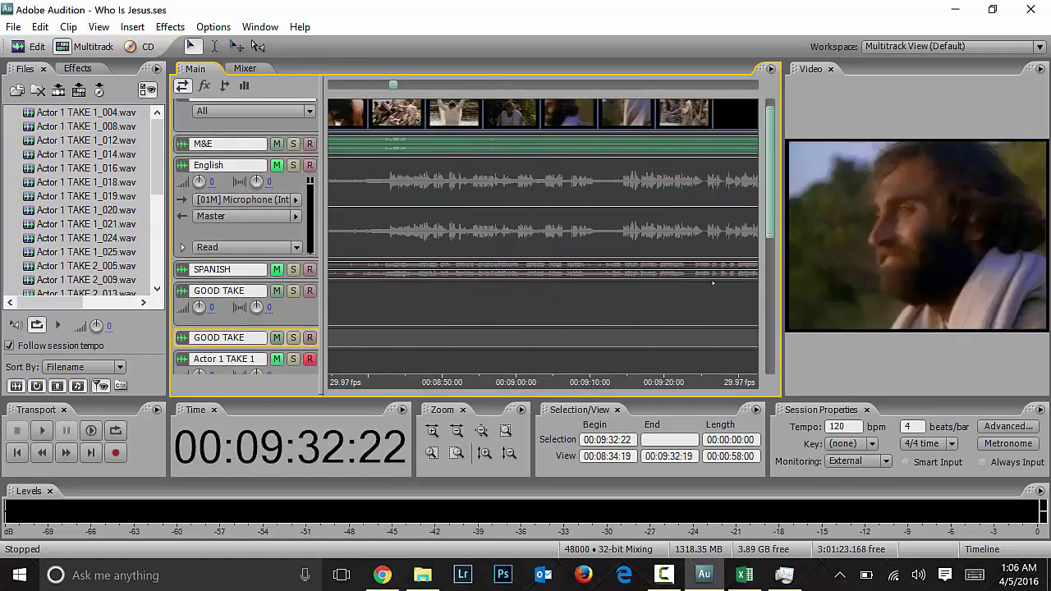
{"action": "scroll", "coordinate": [713, 283], "scroll_direction": "left", "scroll_amount": 1}
{"action": "scroll", "coordinate": [713, 284], "scroll_direction": "left", "scroll_amount": 3}
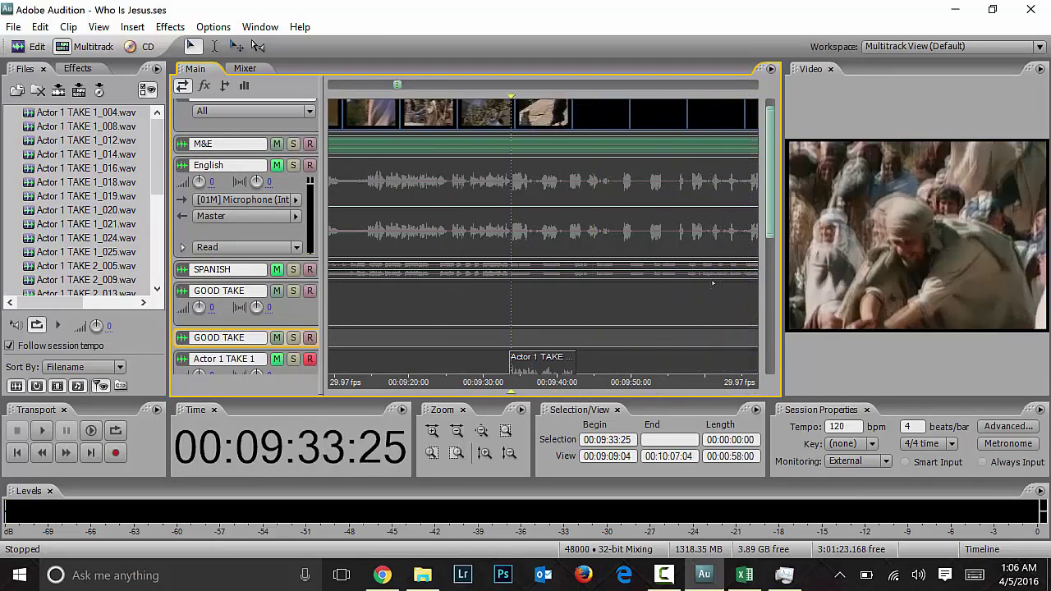
{"action": "left_click_drag", "start_coordinate": [765, 221], "coordinate": [770, 258]}
{"action": "left_click_drag", "start_coordinate": [571, 280], "coordinate": [571, 212]}
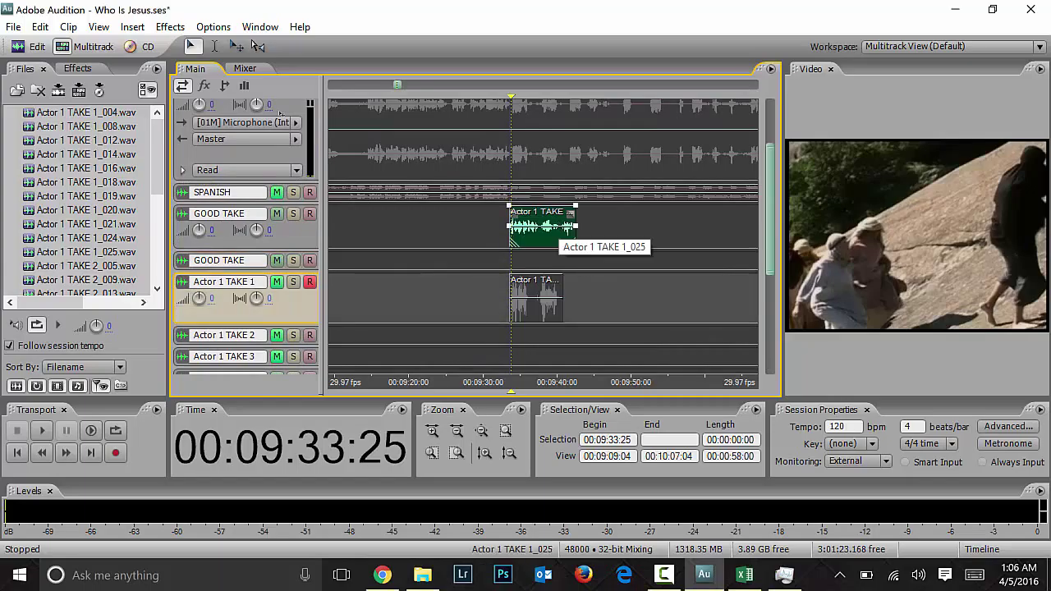
{"action": "key", "text": "ctrl+space"}
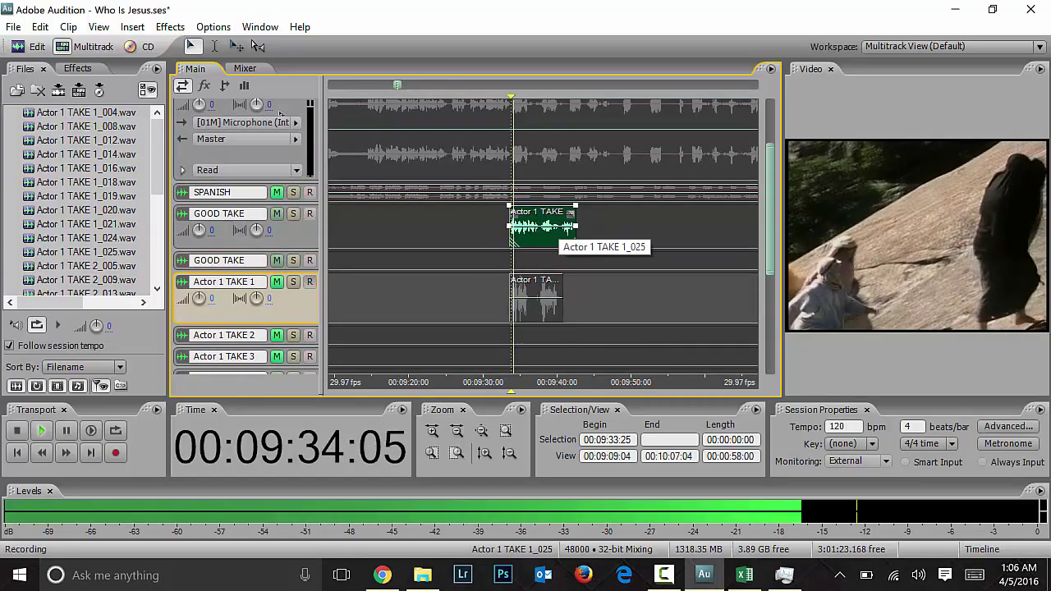
{"action": "key", "text": "ctrl+space"}
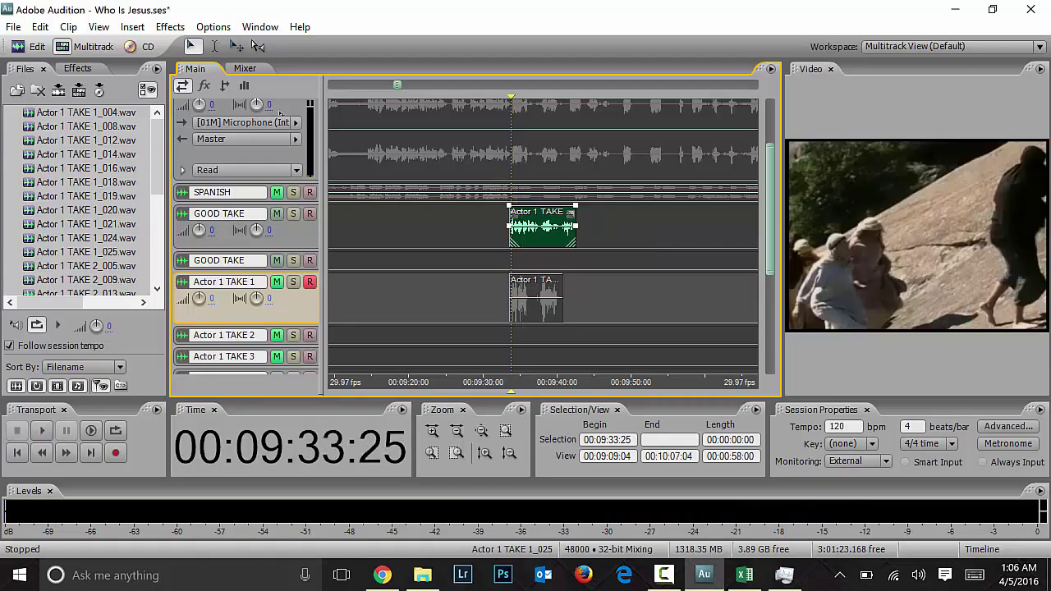
{"action": "key", "text": "ctrl+z"}
{"action": "key", "text": "ctrl+z"}
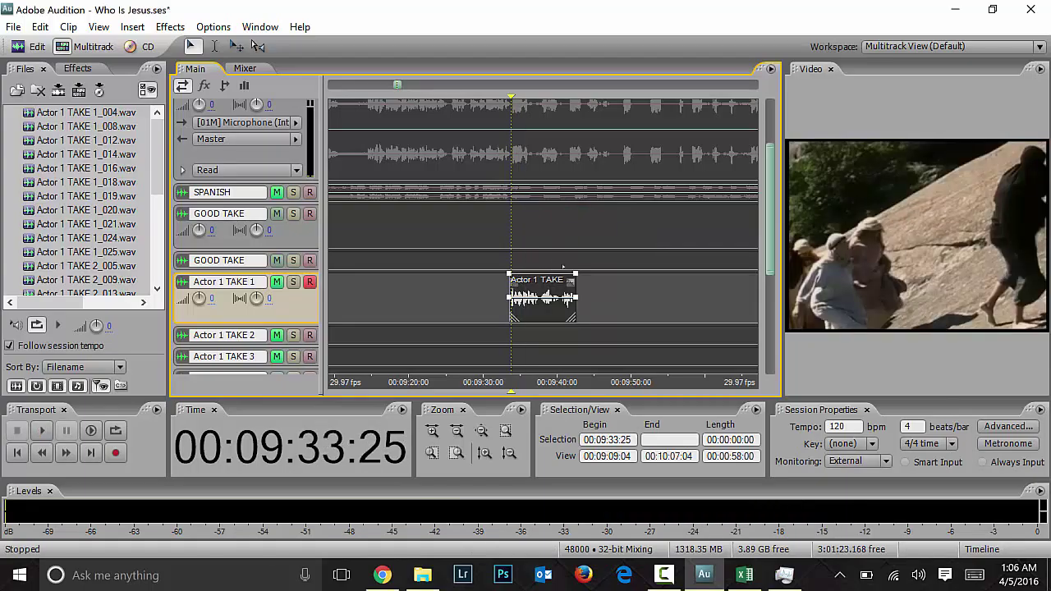
Step: Move the Actor 1 take clip up onto the GOOD TAKE track
{"action": "scroll", "coordinate": [773, 236], "scroll_direction": "down", "scroll_amount": 10}
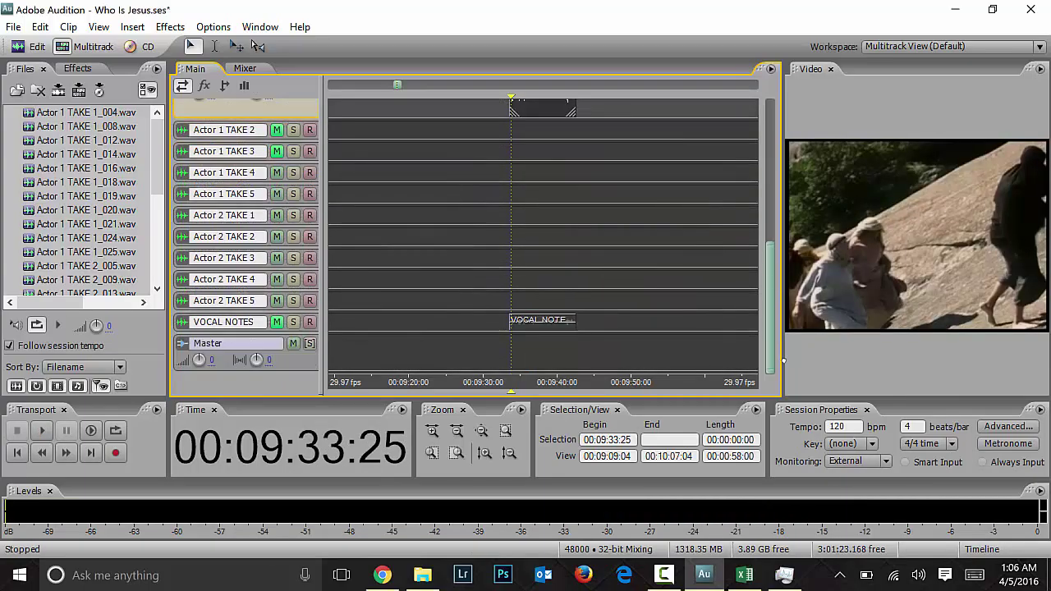
{"action": "scroll", "coordinate": [773, 237], "scroll_direction": "up", "scroll_amount": 9}
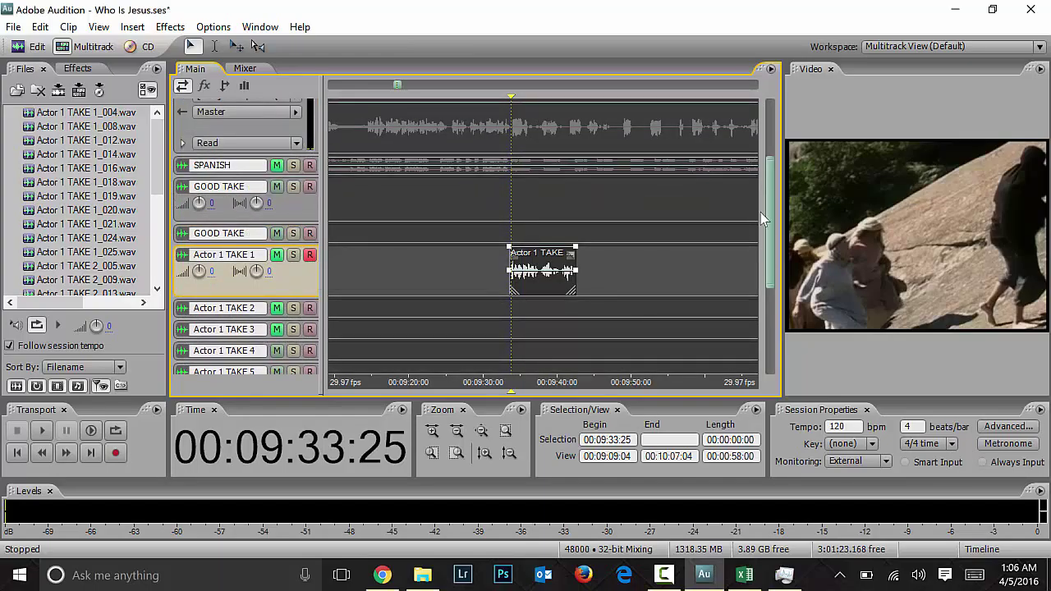
{"action": "left_click_drag", "start_coordinate": [770, 223], "coordinate": [755, 331]}
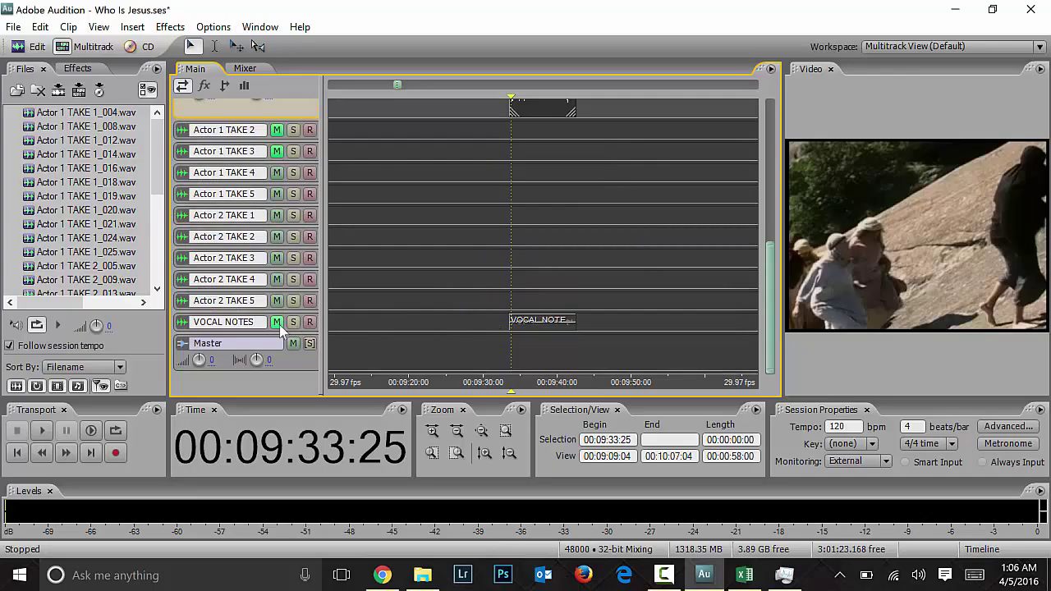
{"action": "scroll", "coordinate": [769, 267], "scroll_direction": "up", "scroll_amount": 5}
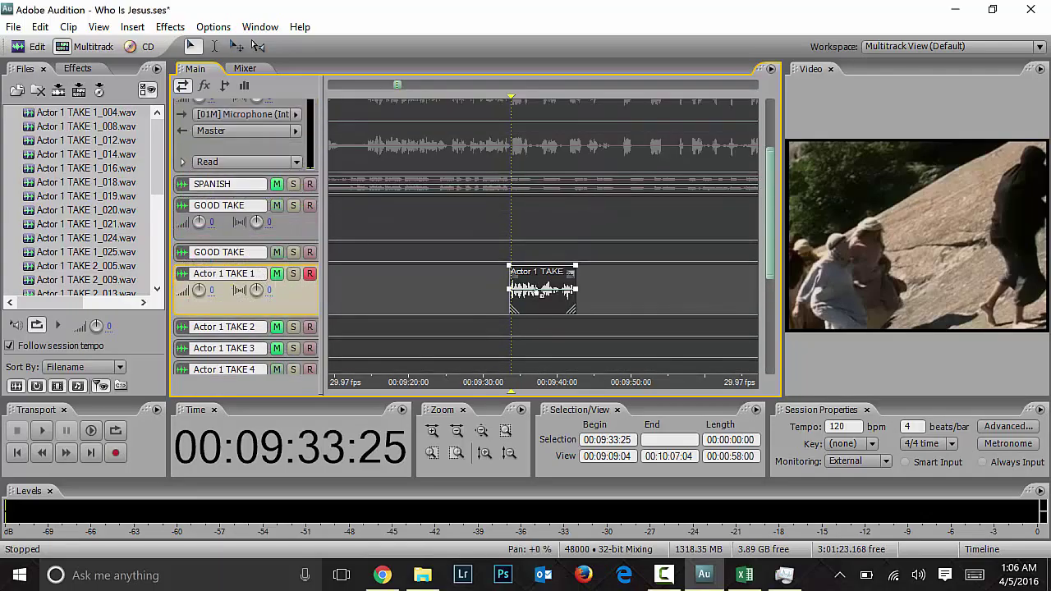
{"action": "key", "text": "space"}
{"action": "left_click_drag", "start_coordinate": [522, 283], "coordinate": [439, 287]}
{"action": "left_click", "coordinate": [544, 282]}
{"action": "left_click_drag", "start_coordinate": [548, 282], "coordinate": [548, 215]}
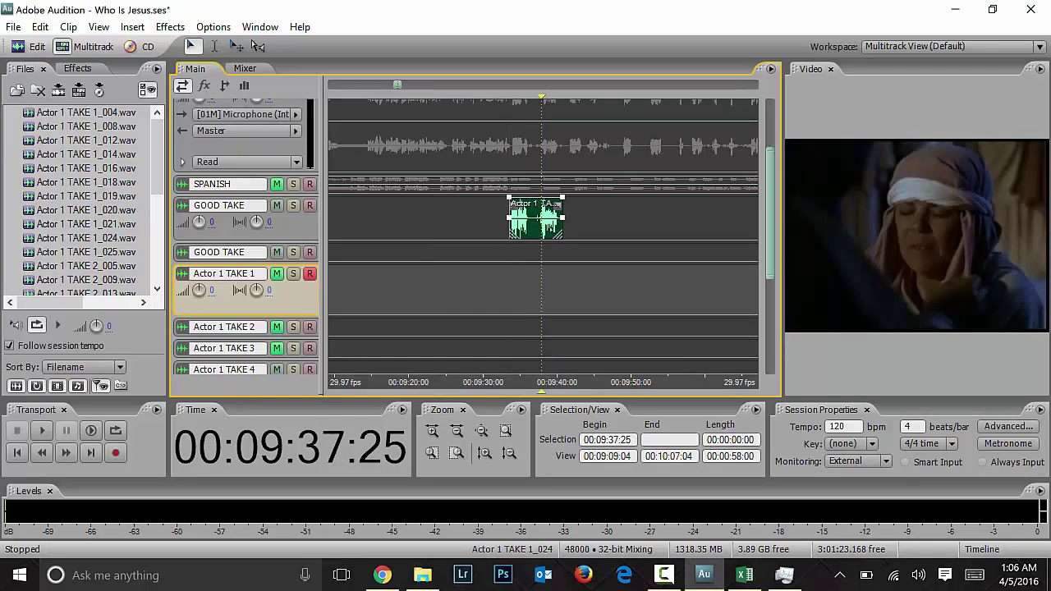
Step: Play the session from 9:34:06 on GOOD TAKE, then stop
{"action": "left_click", "coordinate": [514, 252]}
{"action": "key", "text": "space"}
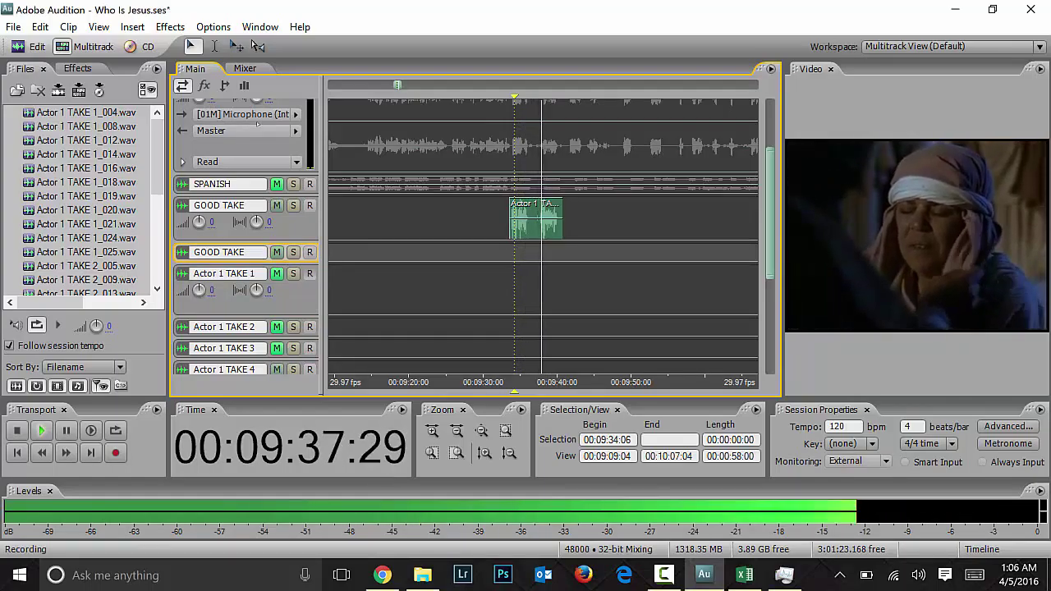
{"action": "key", "text": "space"}
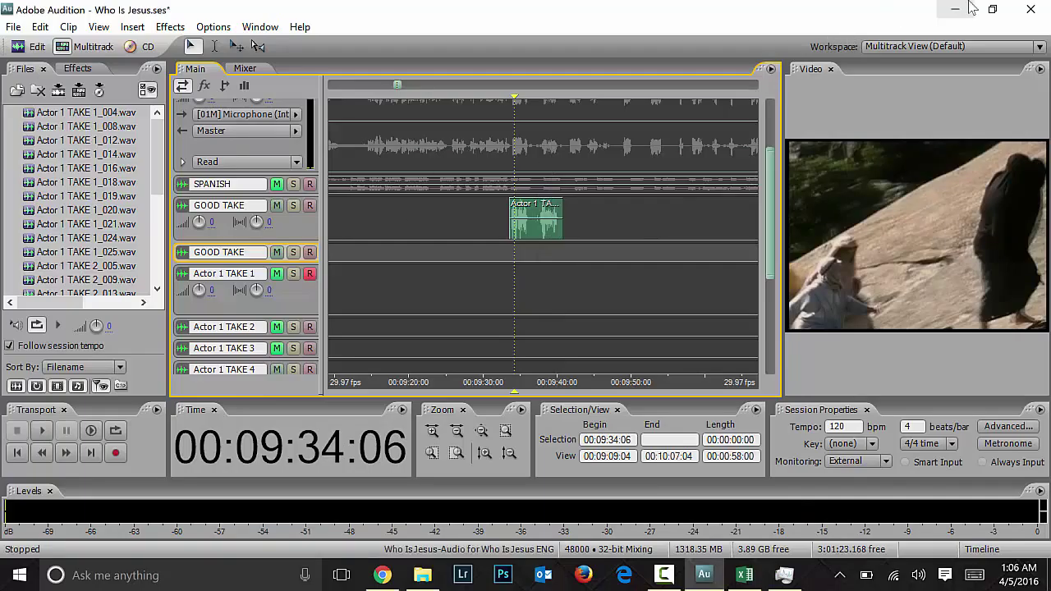
Step: Locate and select RENDER 1.mp3 in the Internal Drive TWG folder in Explorer
{"action": "key", "text": "super+Down"}
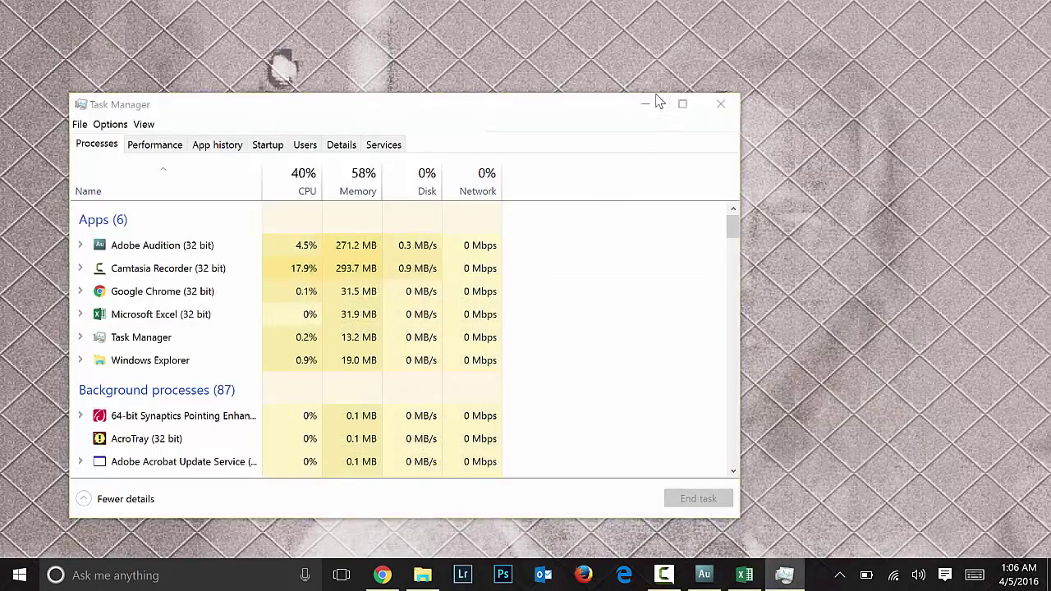
{"action": "left_click", "coordinate": [645, 100]}
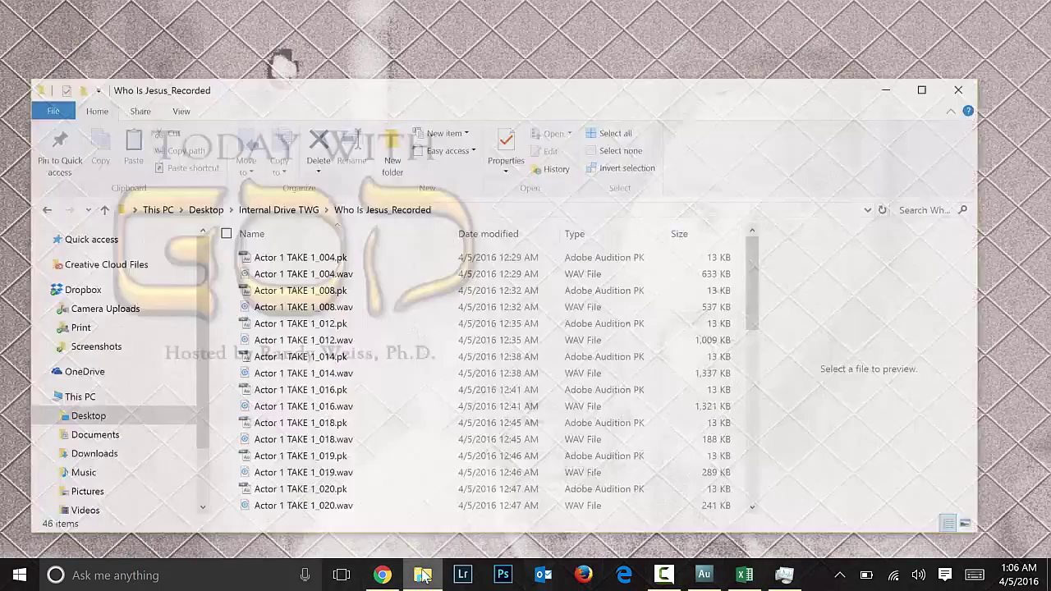
{"action": "scroll", "coordinate": [334, 280], "scroll_direction": "down", "scroll_amount": 10}
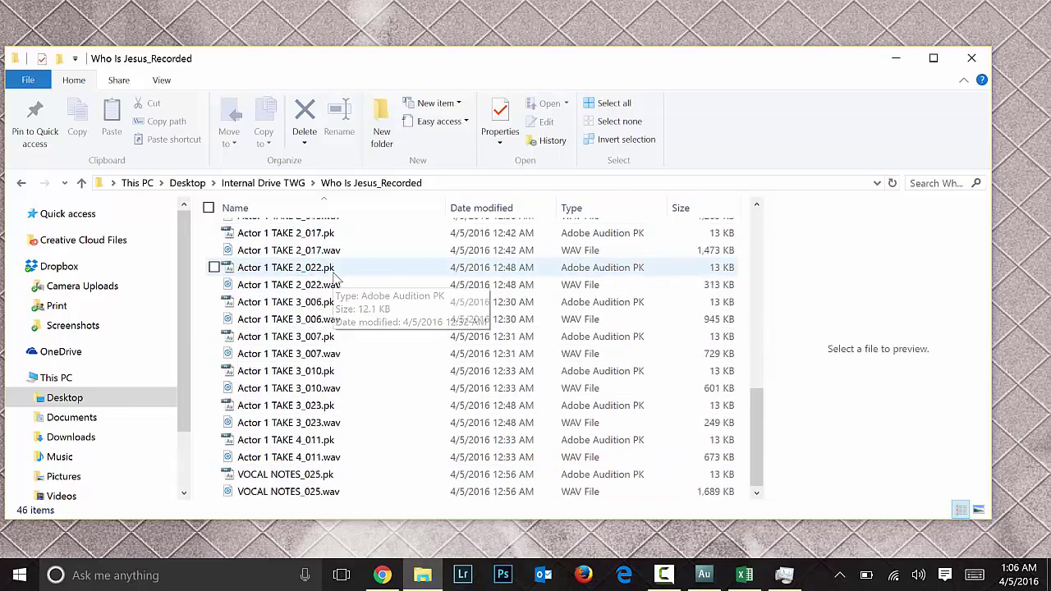
{"action": "scroll", "coordinate": [330, 332], "scroll_direction": "up", "scroll_amount": 10}
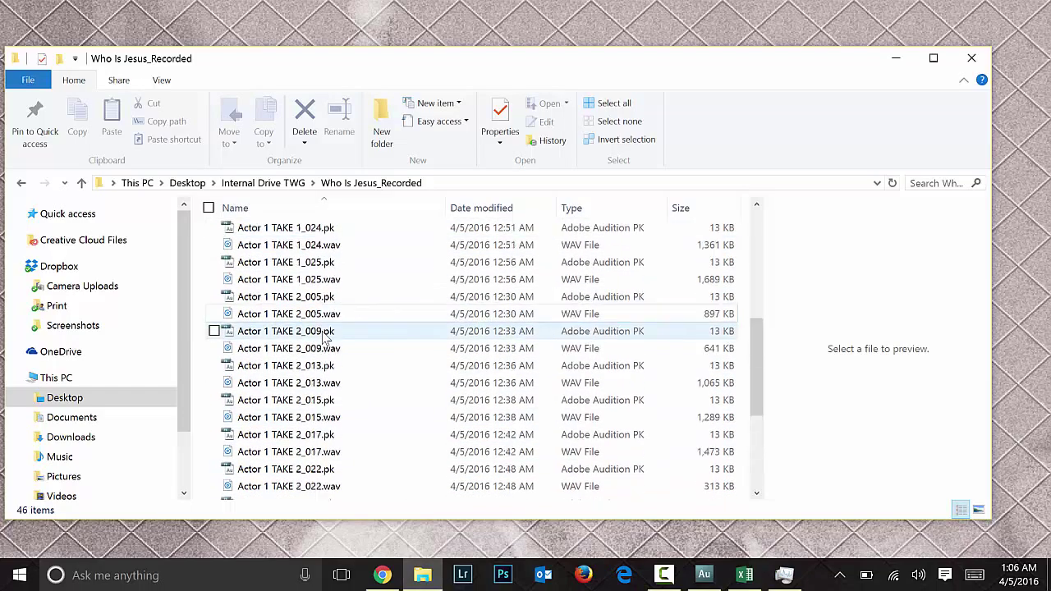
{"action": "left_click", "coordinate": [292, 182]}
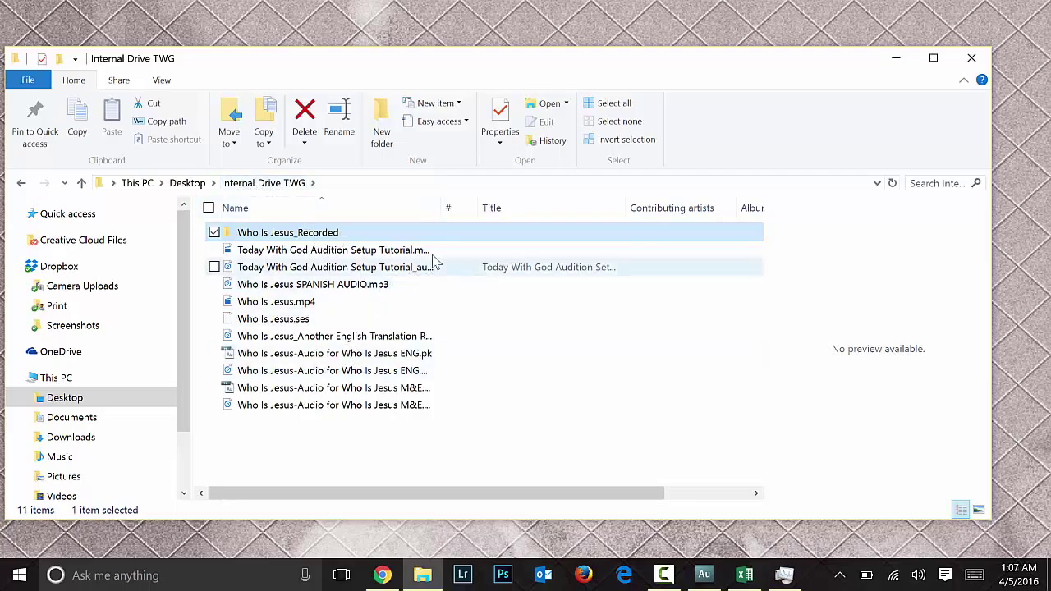
{"action": "left_click_drag", "start_coordinate": [541, 201], "coordinate": [553, 202]}
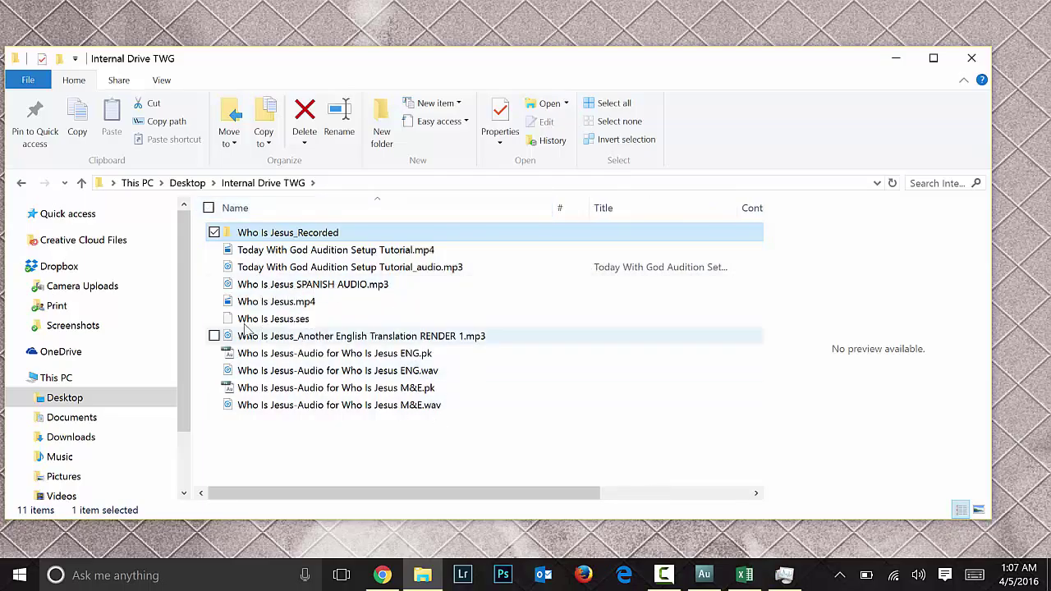
{"action": "left_click", "coordinate": [453, 342]}
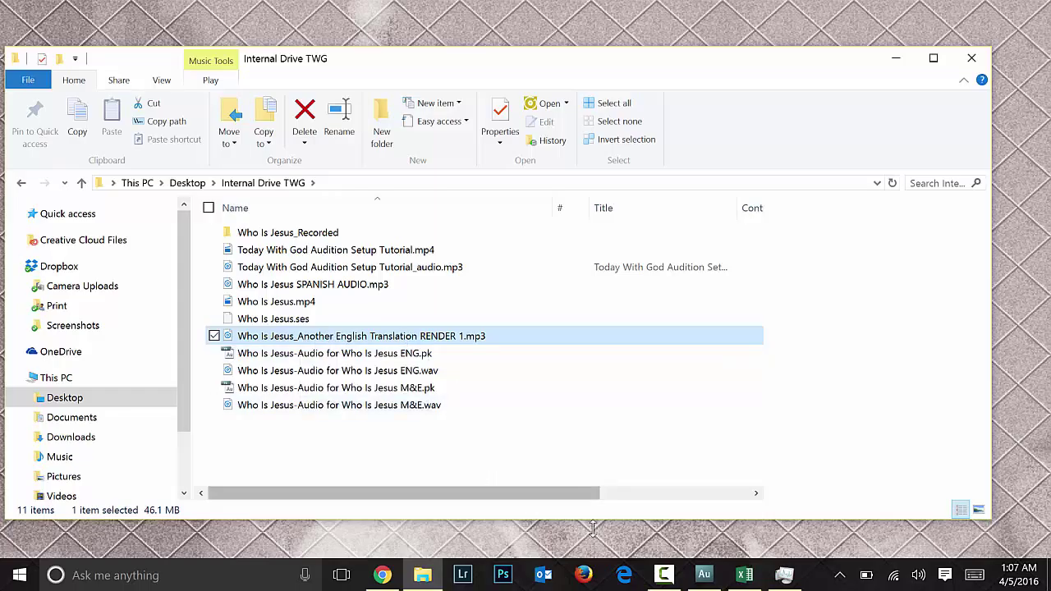
Step: Back in Audition, choose File > Export > Video
{"action": "left_click", "coordinate": [704, 575]}
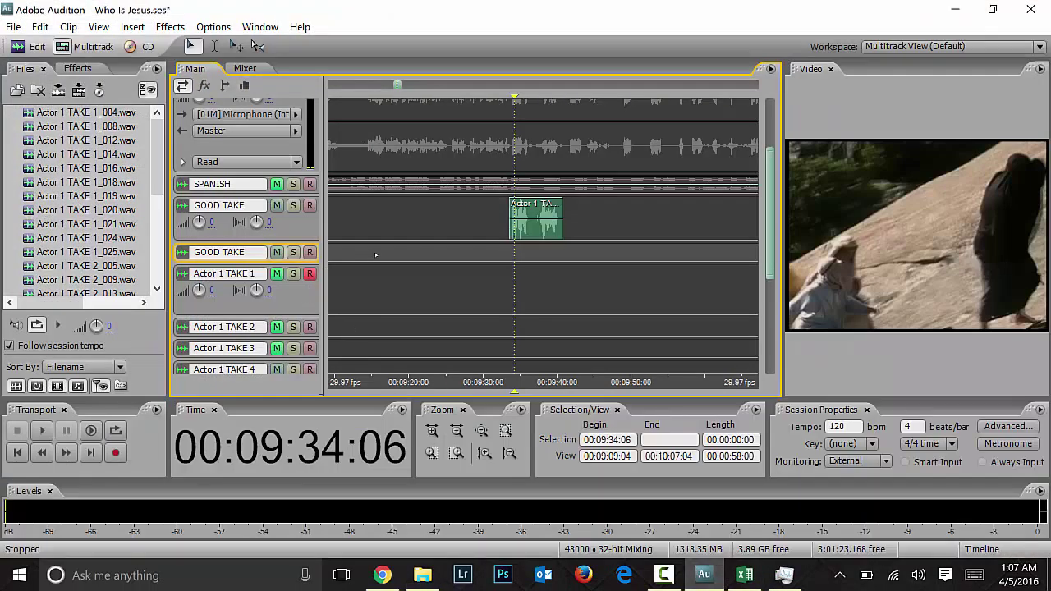
{"action": "left_click", "coordinate": [14, 27]}
{"action": "mouse_move", "coordinate": [93, 289]}
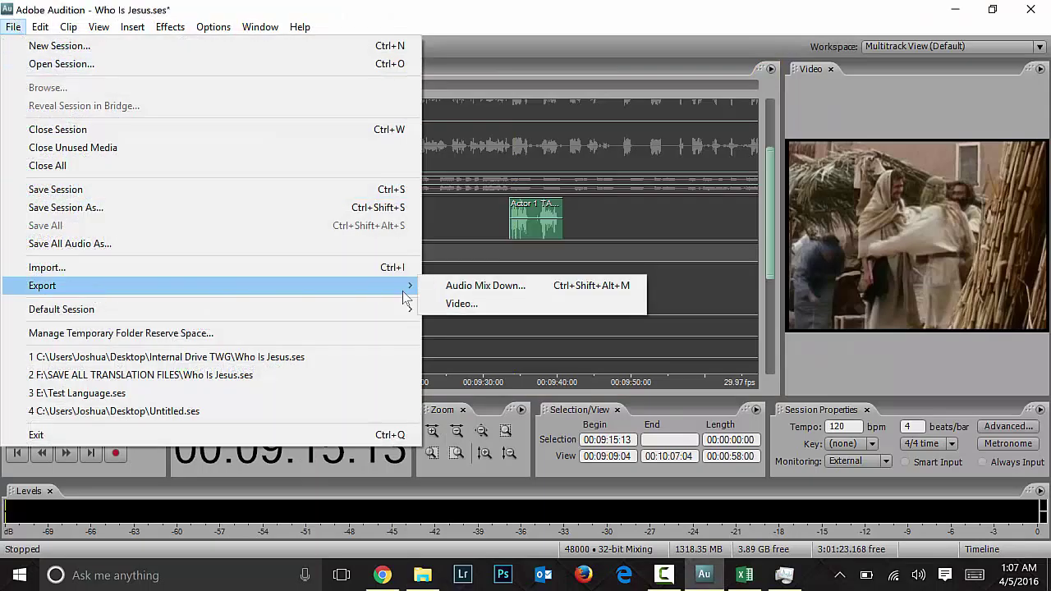
{"action": "left_click", "coordinate": [225, 148]}
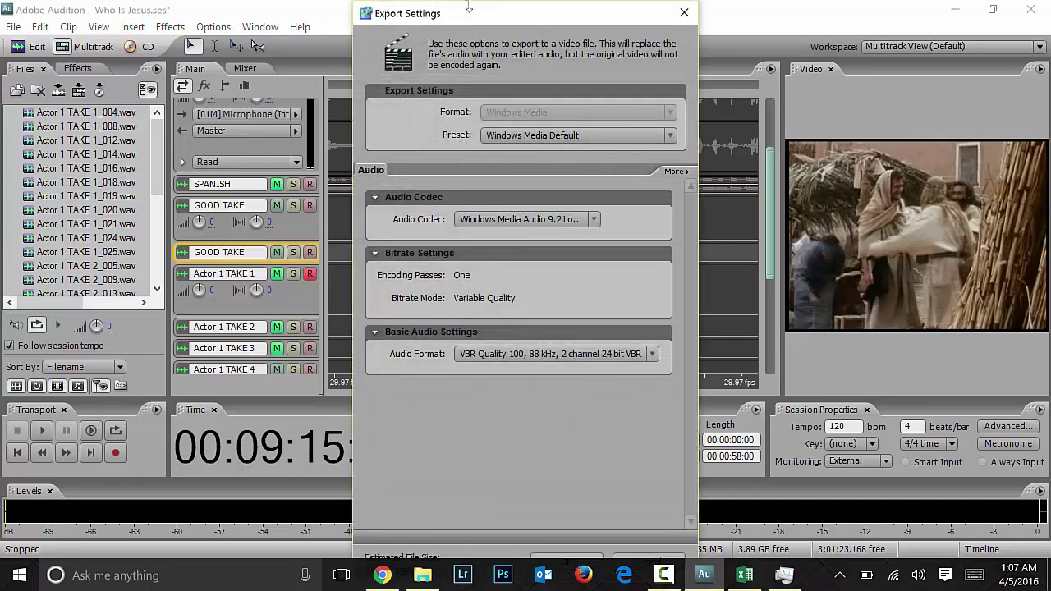
Step: Keep the Windows Media Default preset and 9.2 Lossless audio codec, then accept the settings
{"action": "left_click_drag", "start_coordinate": [465, 29], "coordinate": [405, 42]}
{"action": "left_click", "coordinate": [517, 148]}
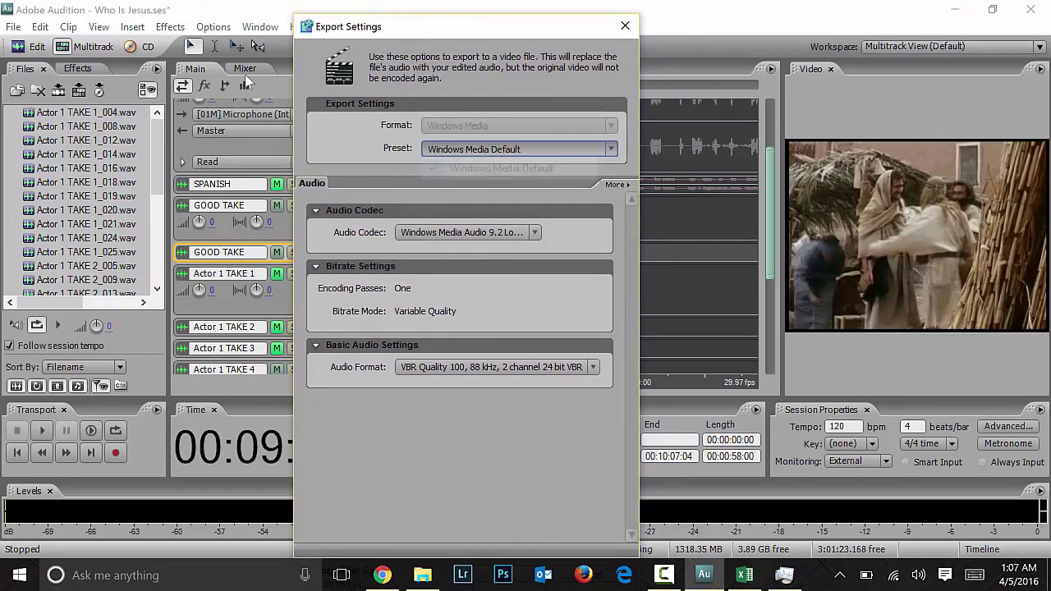
{"action": "left_click", "coordinate": [452, 189]}
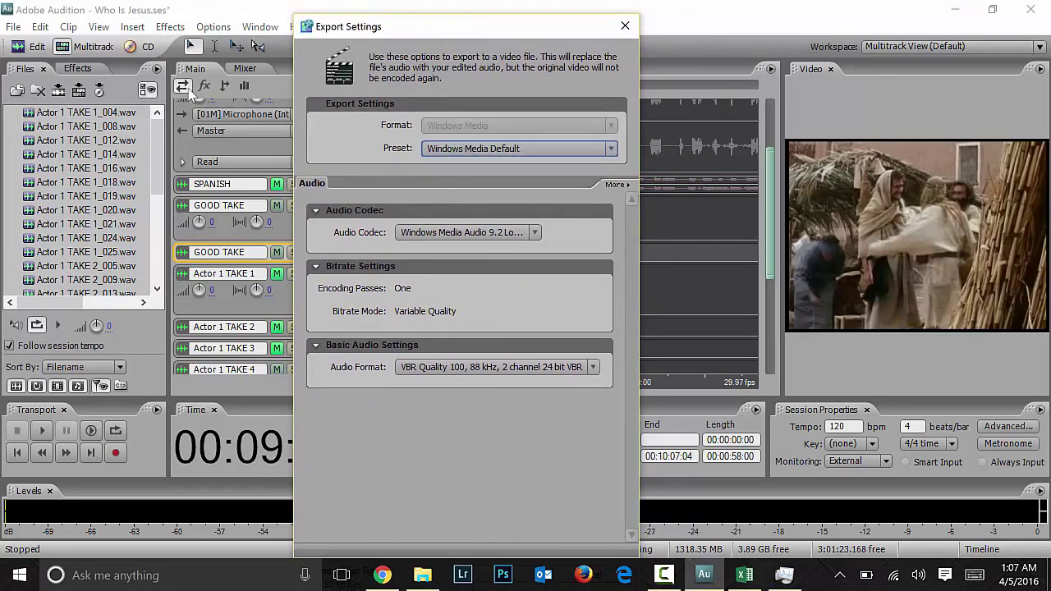
{"action": "left_click", "coordinate": [517, 235]}
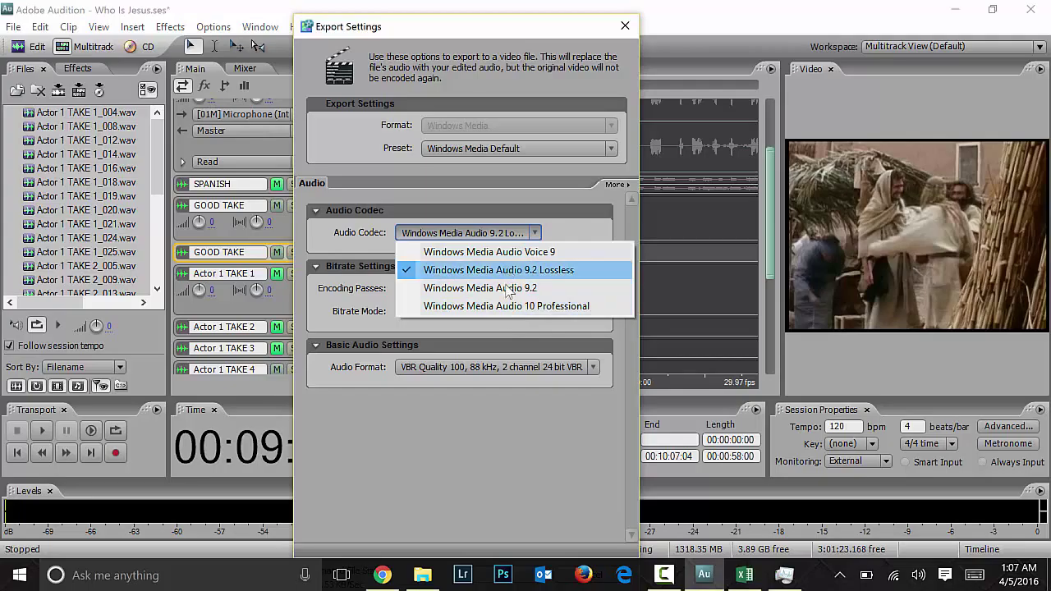
{"action": "left_click", "coordinate": [186, 117]}
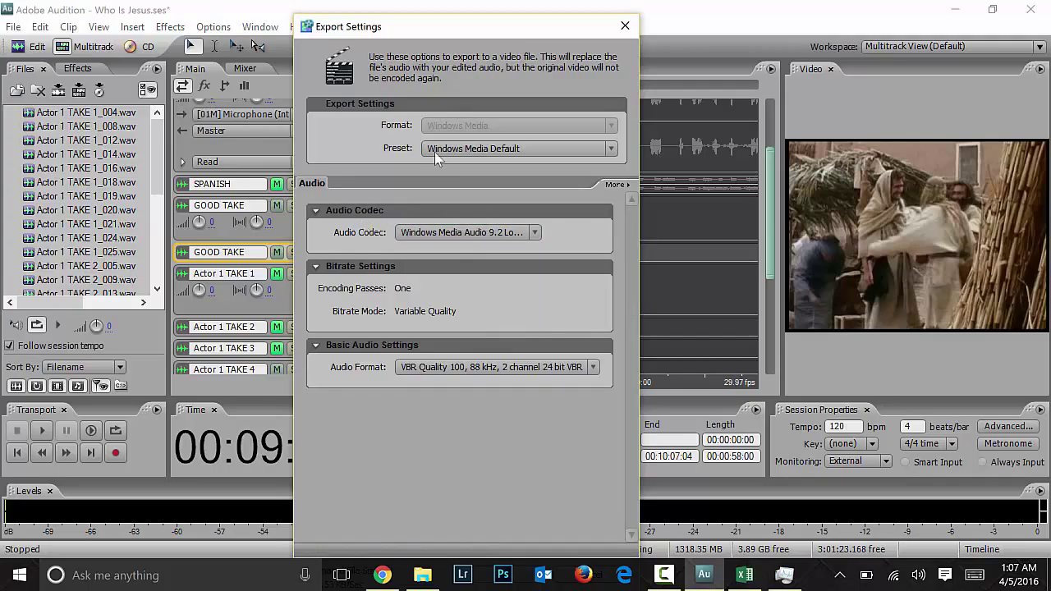
{"action": "left_click", "coordinate": [611, 148]}
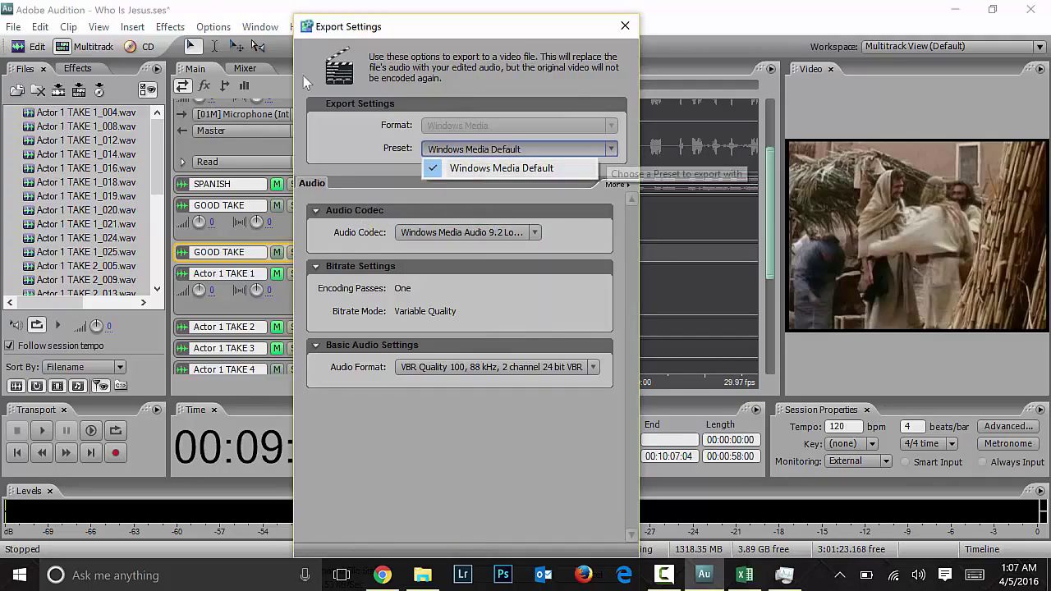
{"action": "left_click", "coordinate": [356, 195]}
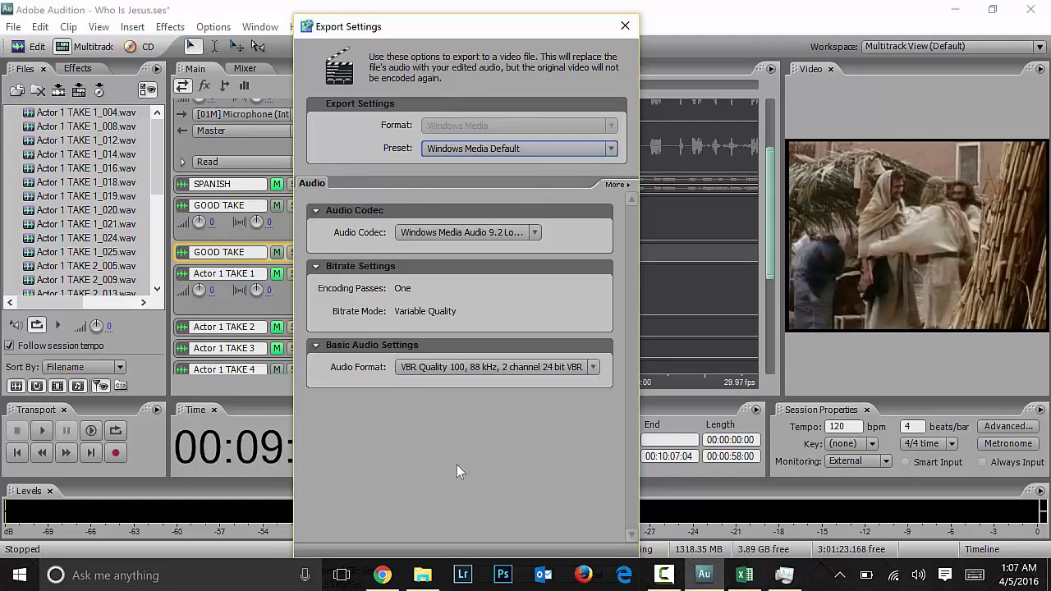
{"action": "left_click_drag", "start_coordinate": [508, 23], "coordinate": [552, 66]}
{"action": "left_click_drag", "start_coordinate": [534, 19], "coordinate": [532, 1]}
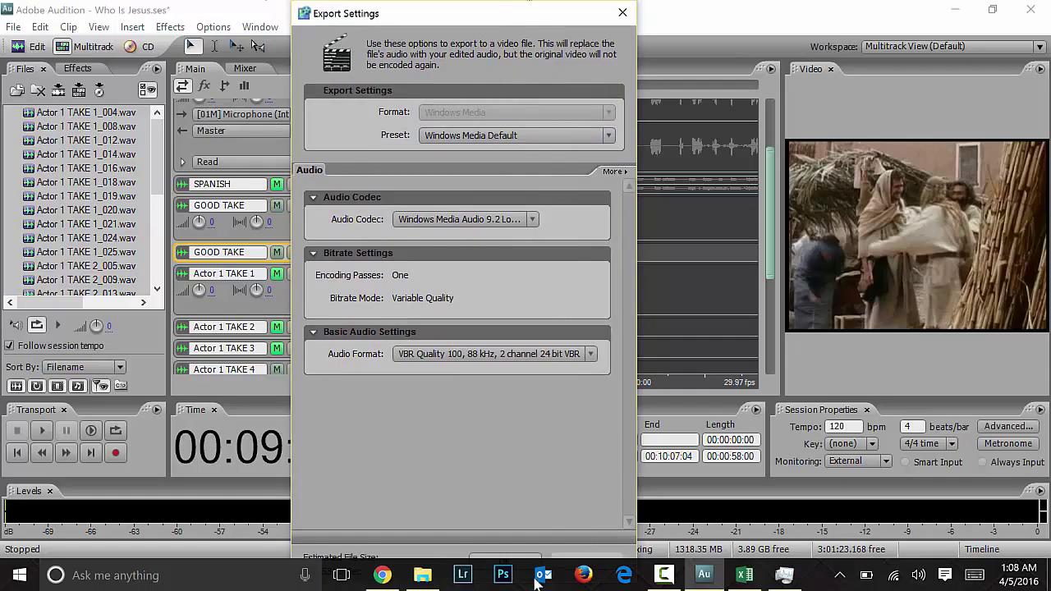
{"action": "key", "text": "Return"}
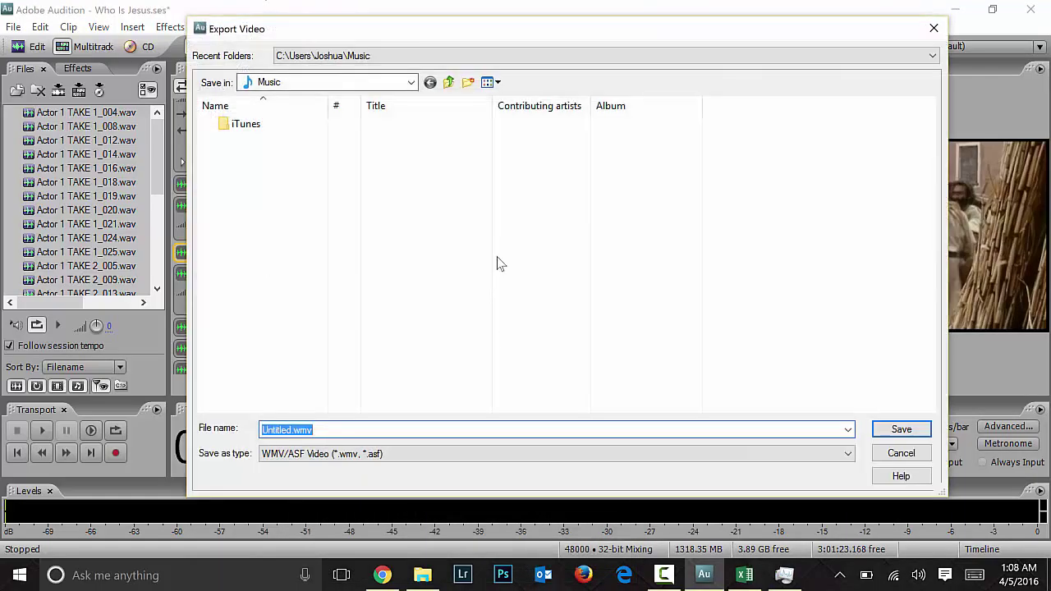
Step: Save the video as 'Who Is Jesus English Translation 2.wmv' in Internal Drive TWG
{"action": "left_click", "coordinate": [449, 83]}
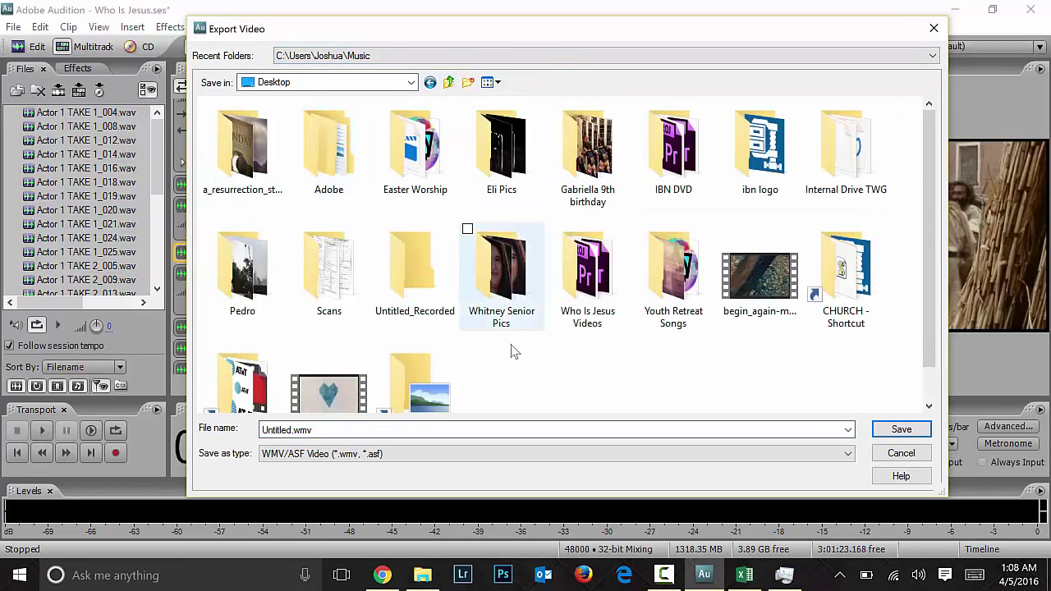
{"action": "double_click", "coordinate": [850, 148]}
{"action": "left_click", "coordinate": [287, 430]}
{"action": "left_click", "coordinate": [287, 430]}
{"action": "double_click", "coordinate": [288, 429]}
{"action": "type", "text": "Who Is Jesus English Translation 2"}
{"action": "key", "text": "Return"}
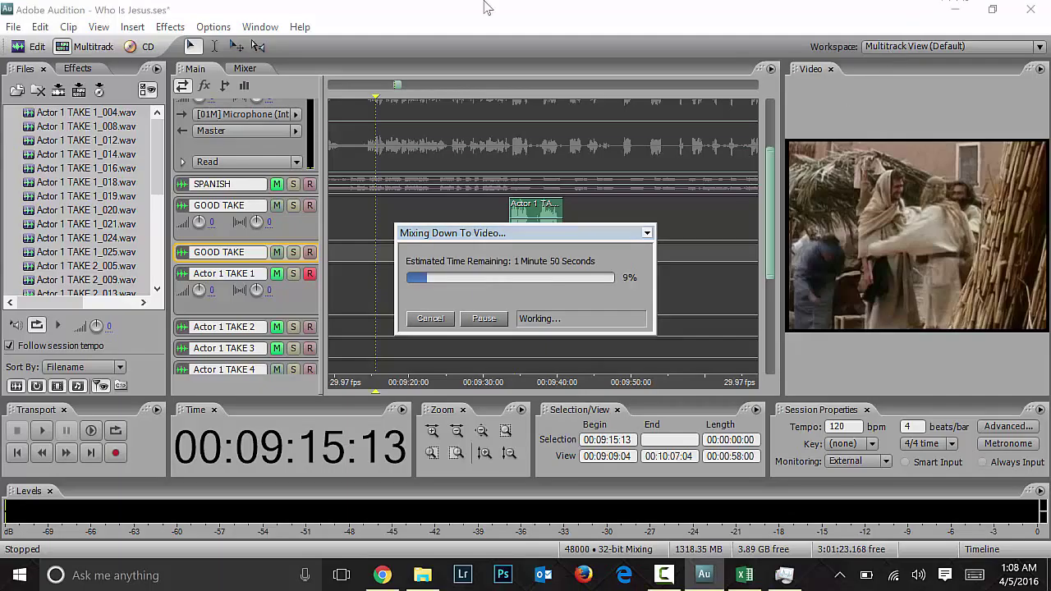
{"action": "left_click", "coordinate": [383, 575]}
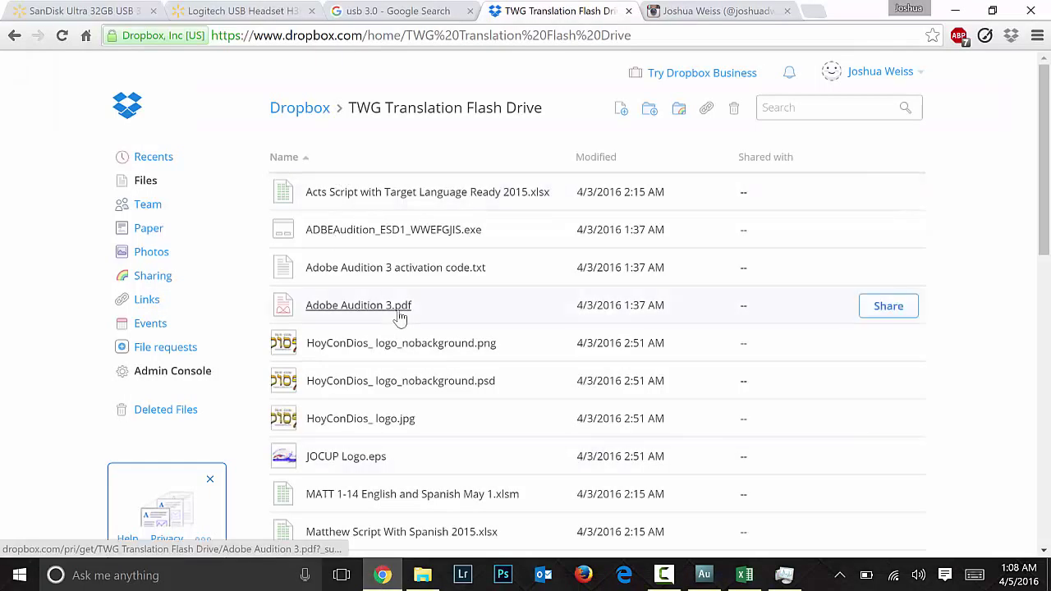
{"action": "scroll", "coordinate": [400, 318], "scroll_direction": "down", "scroll_amount": 7}
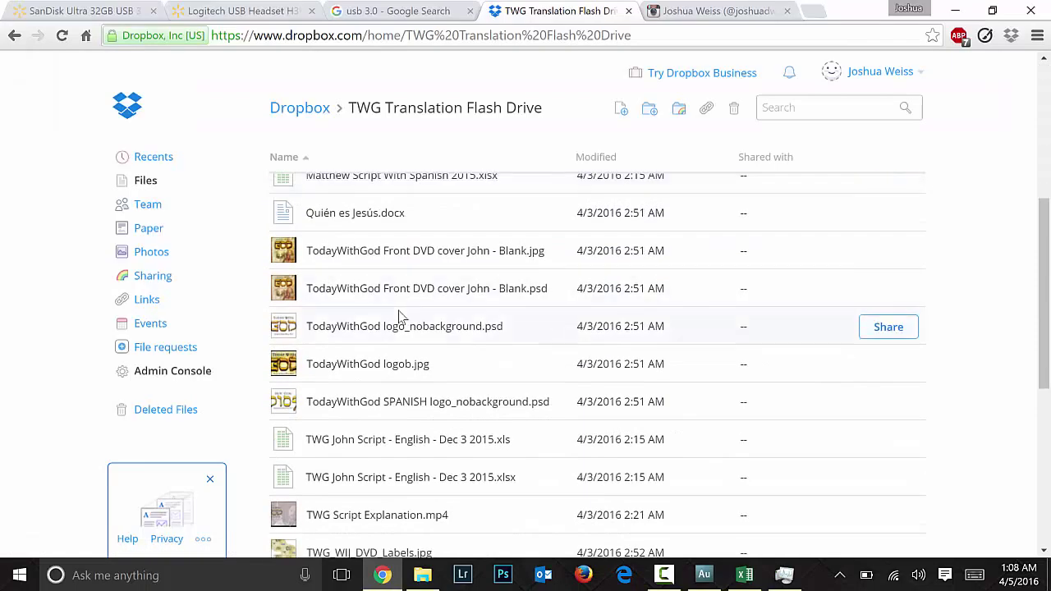
{"action": "scroll", "coordinate": [399, 310], "scroll_direction": "down", "scroll_amount": 3}
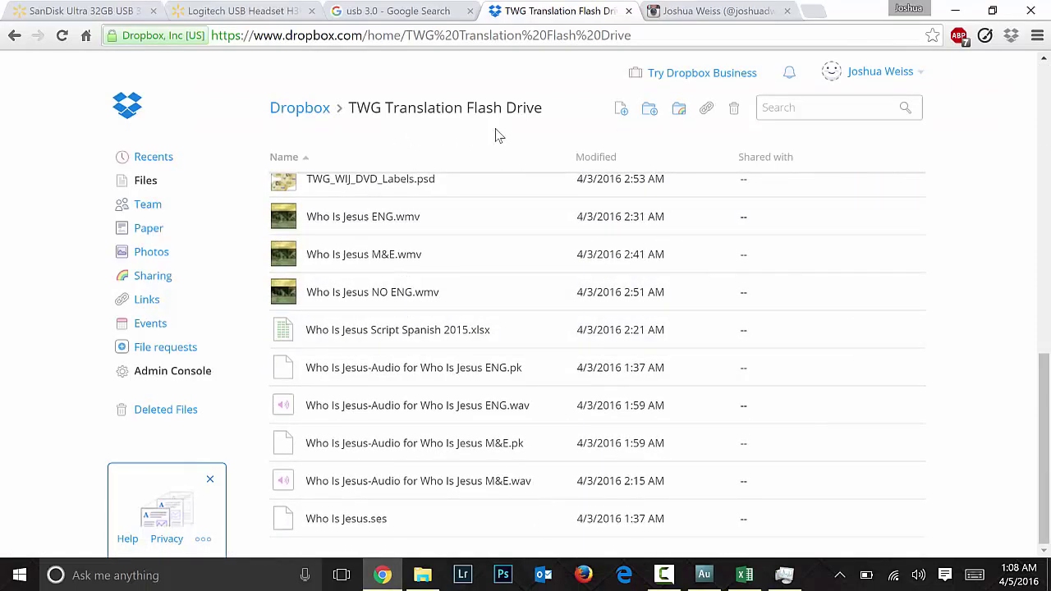
{"action": "scroll", "coordinate": [497, 336], "scroll_direction": "up", "scroll_amount": 10}
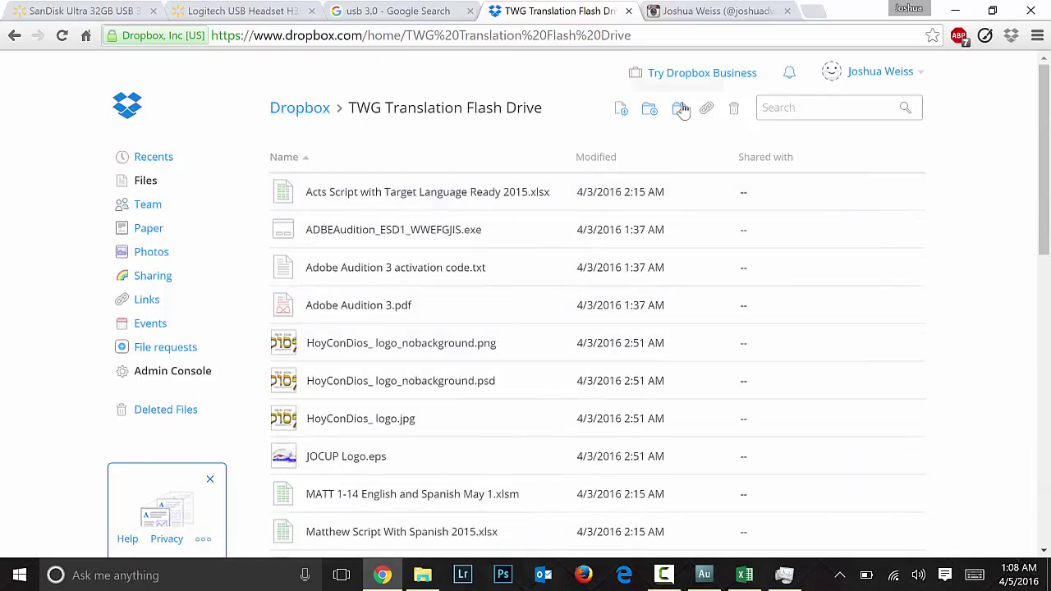
{"action": "left_click", "coordinate": [699, 33]}
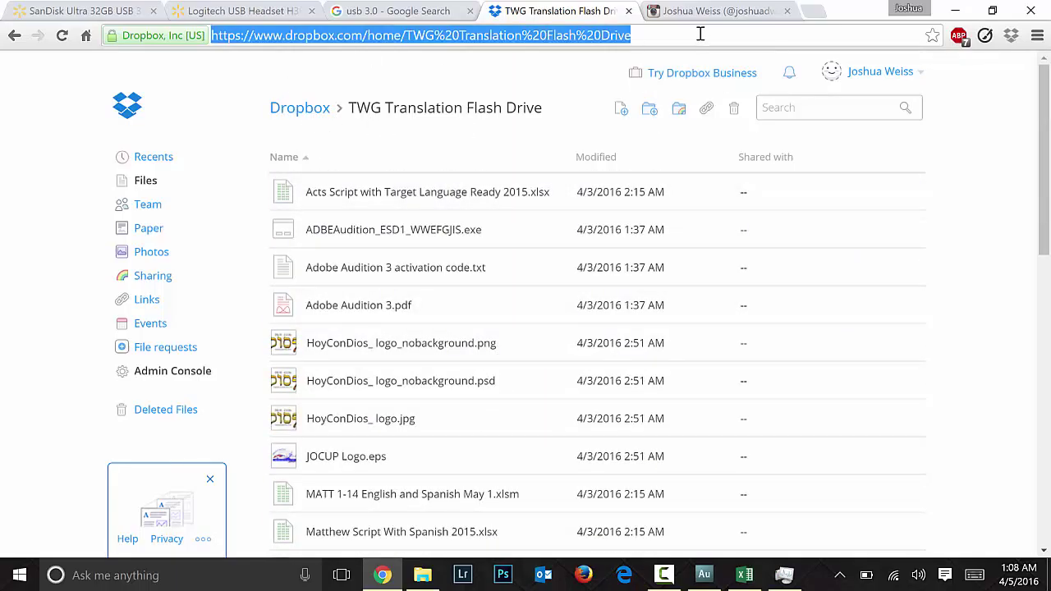
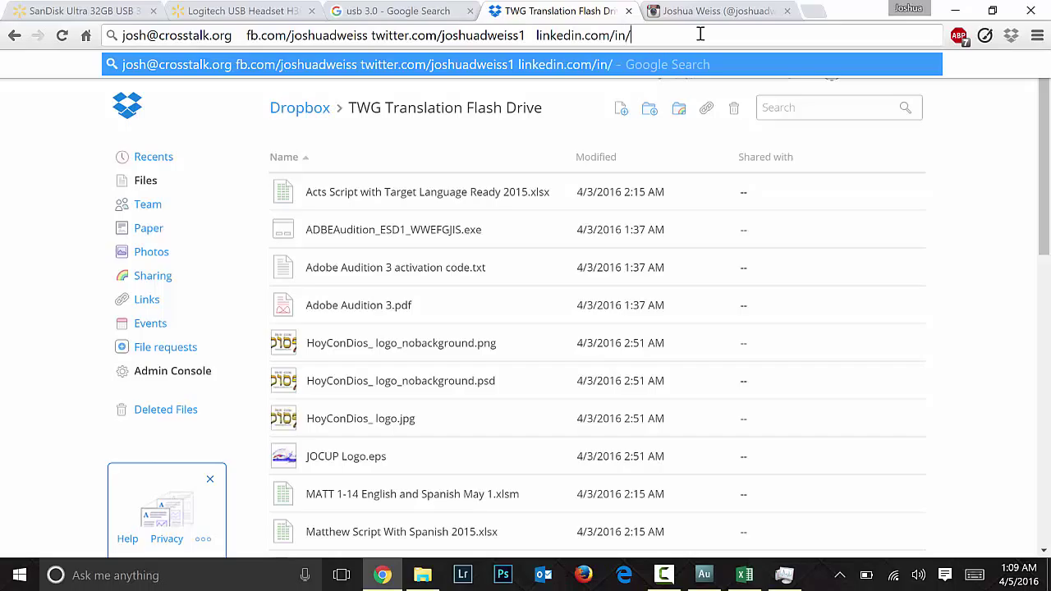
{"action": "key", "text": "BackSpace"}
{"action": "key", "text": "BackSpace"}
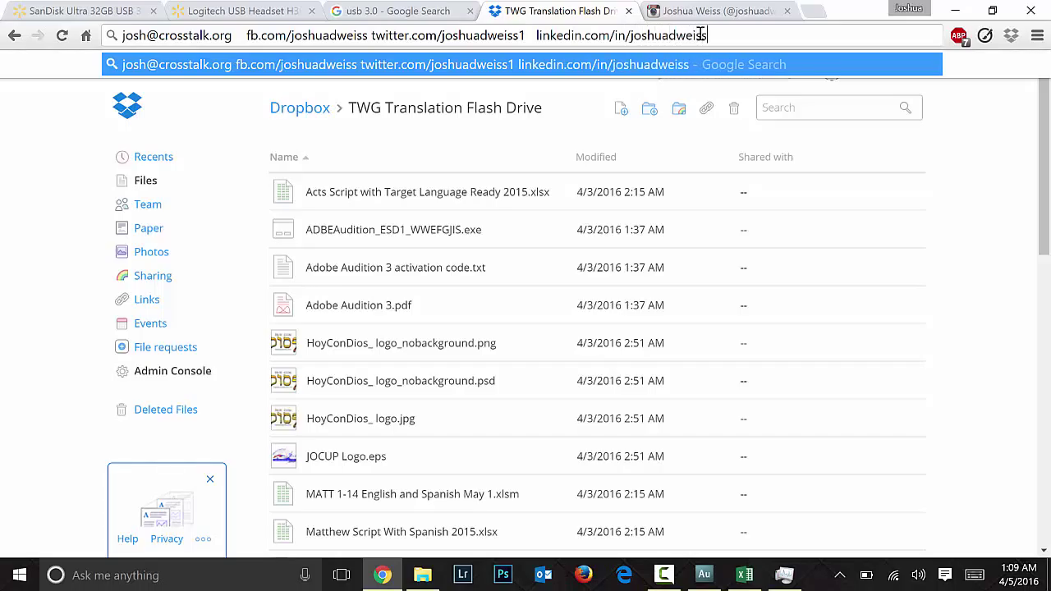
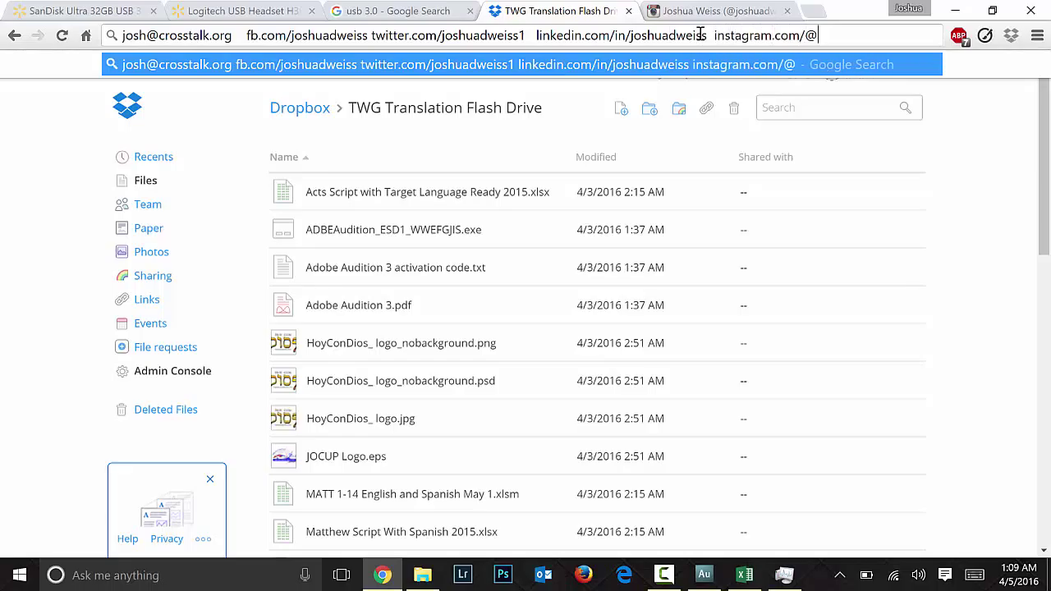
{"action": "key", "text": "BackSpace"}
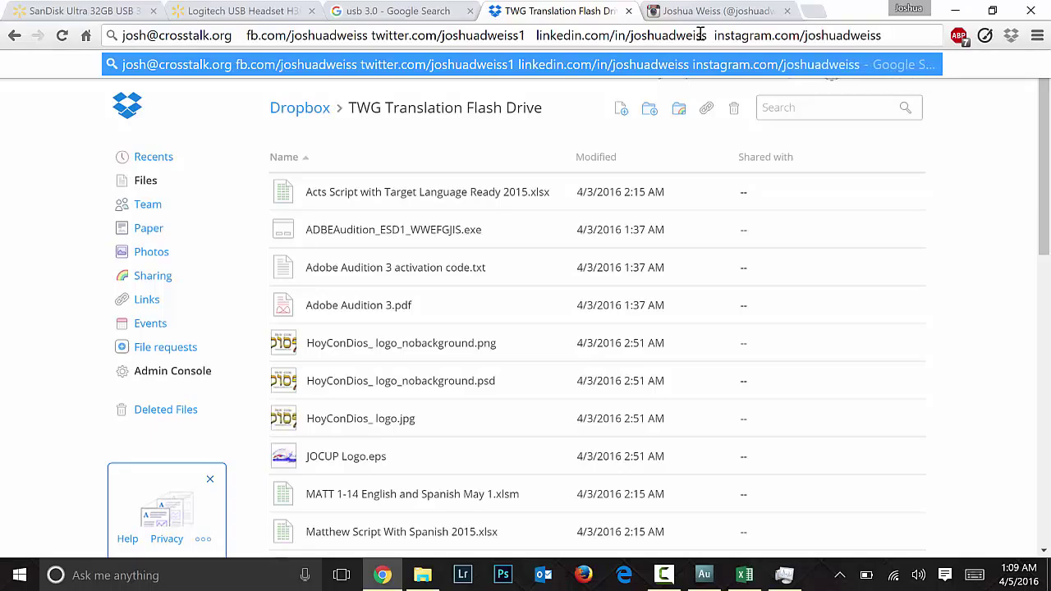
{"action": "key", "text": "shift+Left"}
{"action": "key", "text": "shift+Left"}
{"action": "key", "text": "shift+Left"}
{"action": "key", "text": "shift+Left"}
{"action": "key", "text": "shift+Left"}
{"action": "key", "text": "shift+Left"}
{"action": "key", "text": "shift+Left"}
{"action": "key", "text": "shift+Left"}
{"action": "key", "text": "shift+Left"}
{"action": "key", "text": "shift+Left"}
{"action": "key", "text": "shift+Left"}
{"action": "key", "text": "shift+Left"}
{"action": "key", "text": "shift+Left"}
{"action": "key", "text": "shift+Left"}
{"action": "key", "text": "shift+Left"}
{"action": "key", "text": "shift+Left"}
{"action": "key", "text": "shift+Left"}
{"action": "key", "text": "shift+Left"}
{"action": "key", "text": "shift+Left"}
{"action": "key", "text": "shift+Left"}
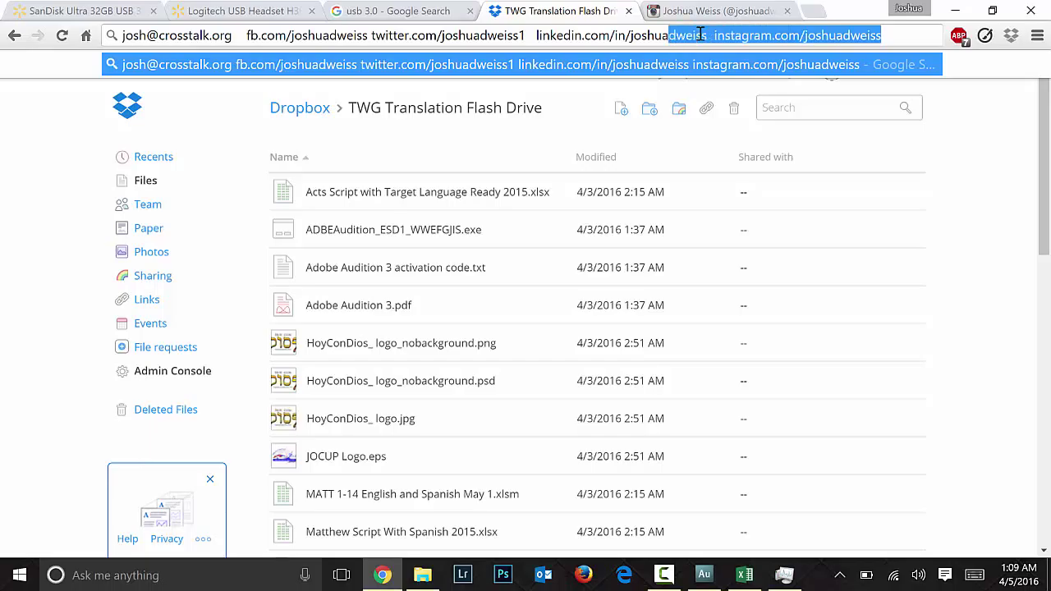
{"action": "key", "text": "shift+Left"}
{"action": "key", "text": "shift+Left"}
{"action": "key", "text": "shift+Left"}
{"action": "key", "text": "shift+Left"}
{"action": "key", "text": "shift+Left"}
{"action": "key", "text": "shift+Left"}
{"action": "key", "text": "shift+Left"}
{"action": "key", "text": "shift+Left"}
{"action": "key", "text": "shift+Left"}
{"action": "key", "text": "shift+Left"}
{"action": "key", "text": "shift+Left"}
{"action": "key", "text": "shift+Left"}
{"action": "key", "text": "shift+Left"}
{"action": "key", "text": "shift+Left"}
{"action": "key", "text": "shift+Left"}
{"action": "key", "text": "shift+Left"}
{"action": "key", "text": "shift+Left"}
{"action": "key", "text": "shift+Left"}
{"action": "key", "text": "shift+Left"}
{"action": "key", "text": "shift+Left"}
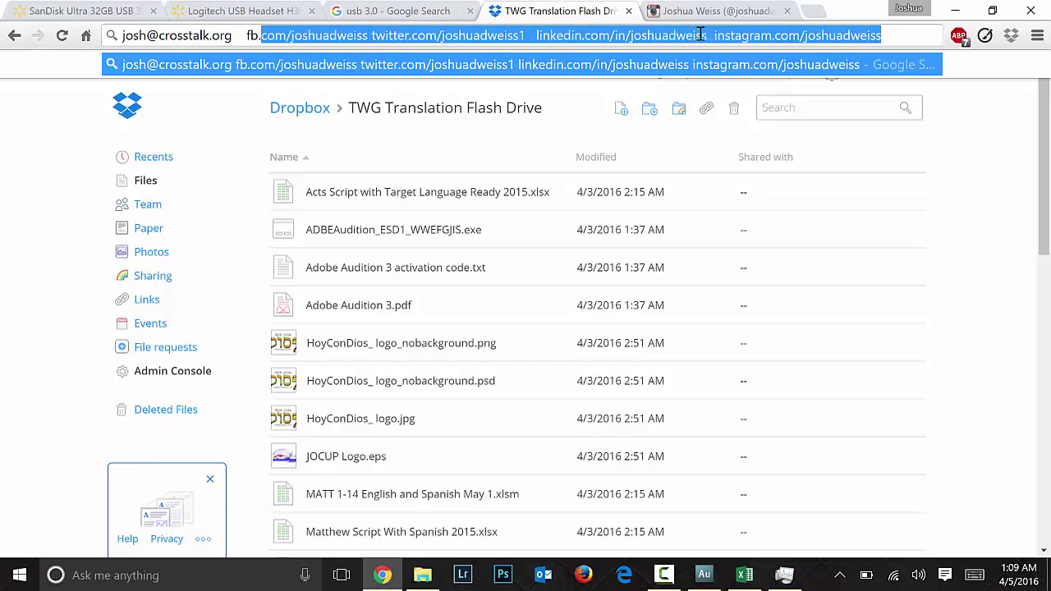
{"action": "key", "text": "shift+Left"}
{"action": "key", "text": "shift+Left"}
{"action": "key", "text": "shift+Left"}
{"action": "key", "text": "shift+Left"}
{"action": "key", "text": "shift+Left"}
{"action": "key", "text": "shift+Left"}
{"action": "key", "text": "shift+Left"}
{"action": "key", "text": "shift+Left"}
{"action": "key", "text": "shift+Left"}
{"action": "key", "text": "BackSpace"}
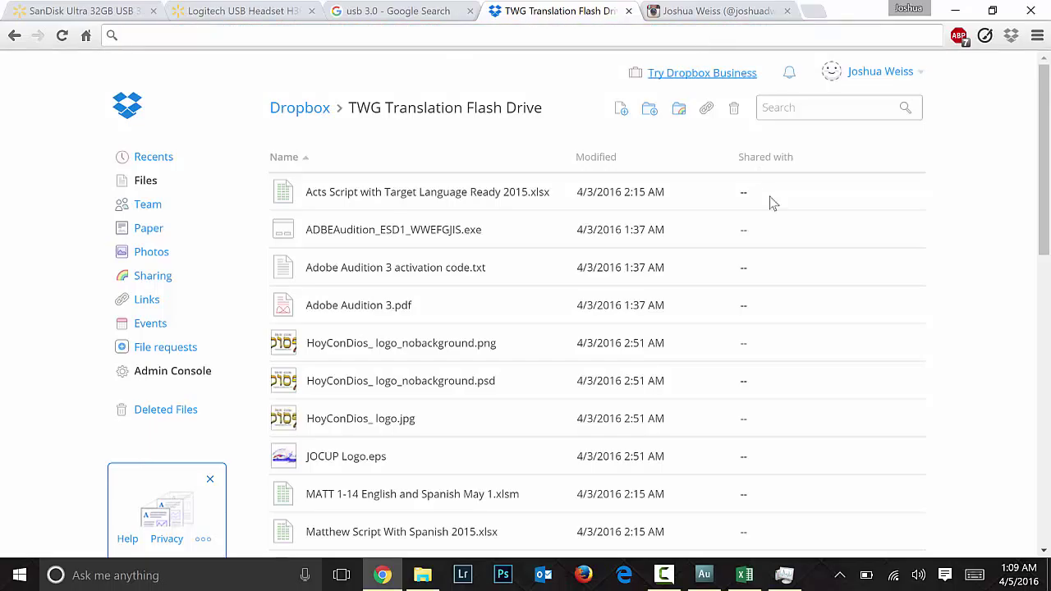
Step: Minimize the browser and all other windows to show the desktop
{"action": "left_click", "coordinate": [958, 10]}
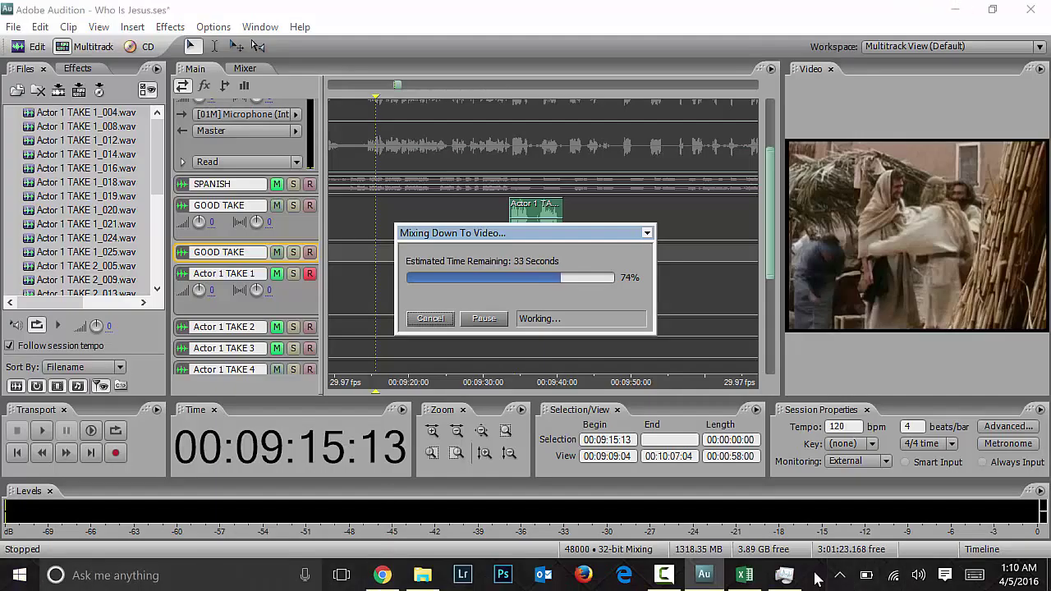
{"action": "left_click", "coordinate": [846, 574]}
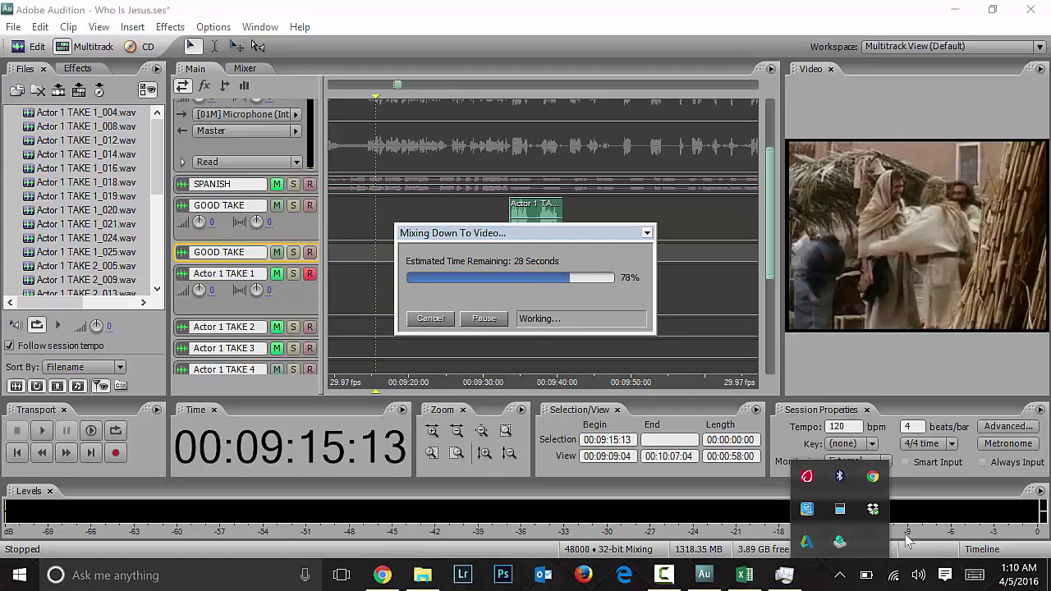
{"action": "right_click", "coordinate": [1008, 583]}
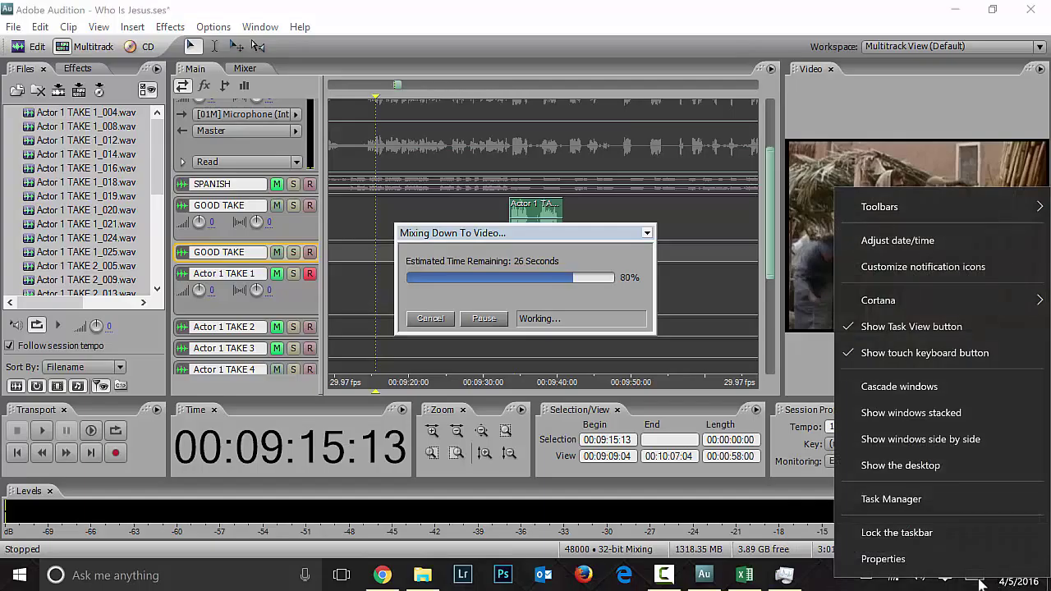
{"action": "left_click", "coordinate": [940, 473]}
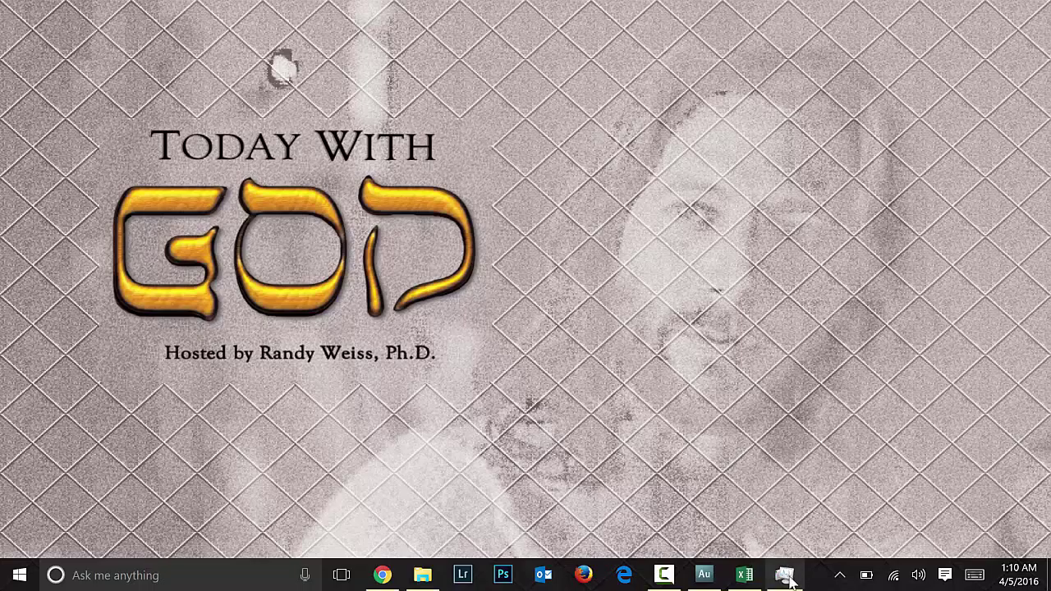
Step: Watch the video mixdown finish in Audition, then hide it and open File Explorer
{"action": "mouse_move", "coordinate": [788, 580]}
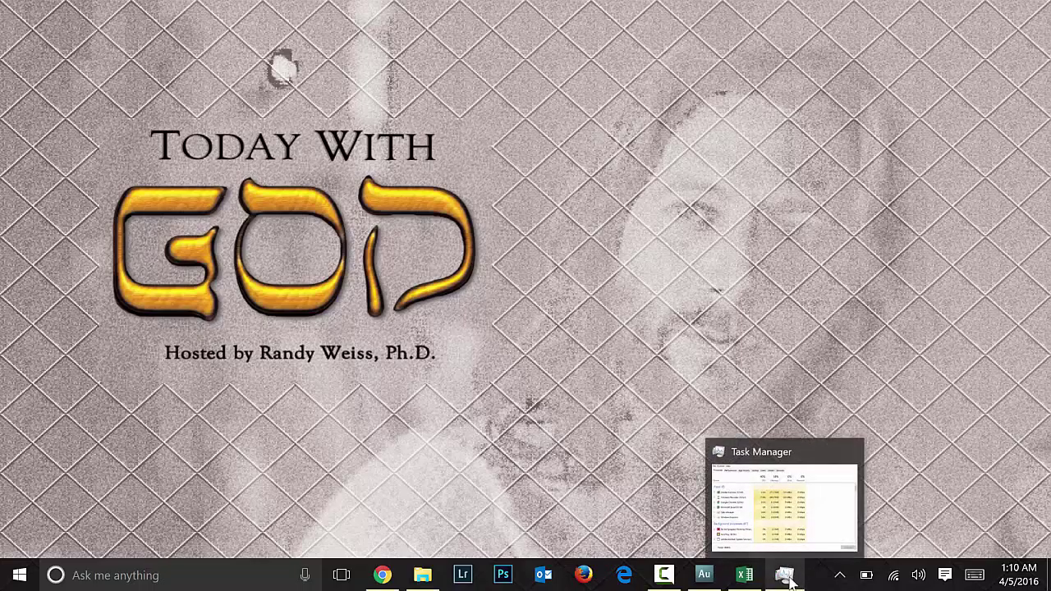
{"action": "left_click", "coordinate": [704, 574]}
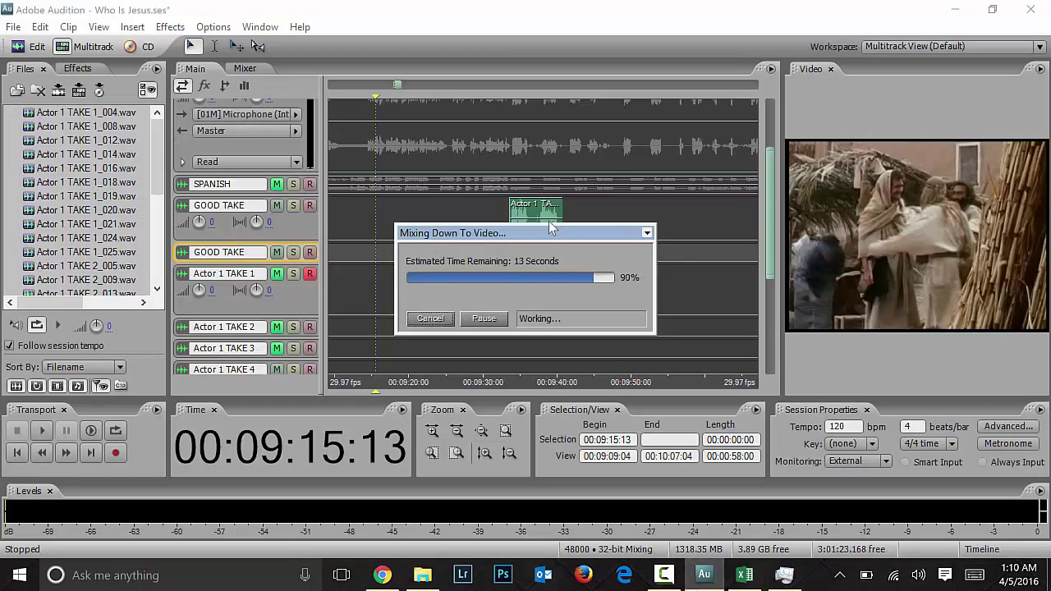
{"action": "left_click_drag", "start_coordinate": [550, 230], "coordinate": [523, 204]}
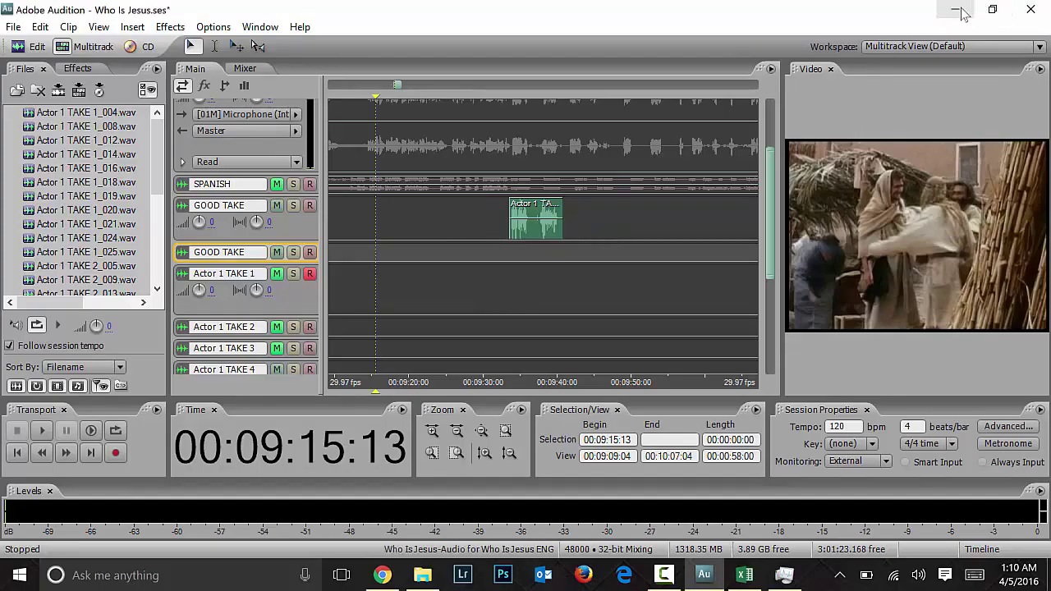
{"action": "key", "text": "super+d"}
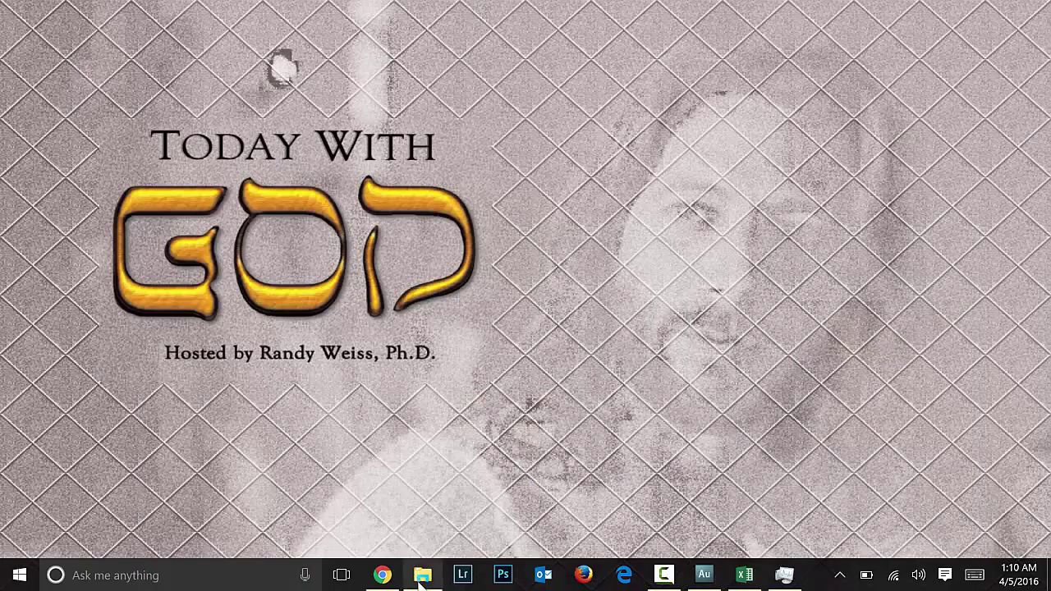
{"action": "left_click", "coordinate": [422, 575]}
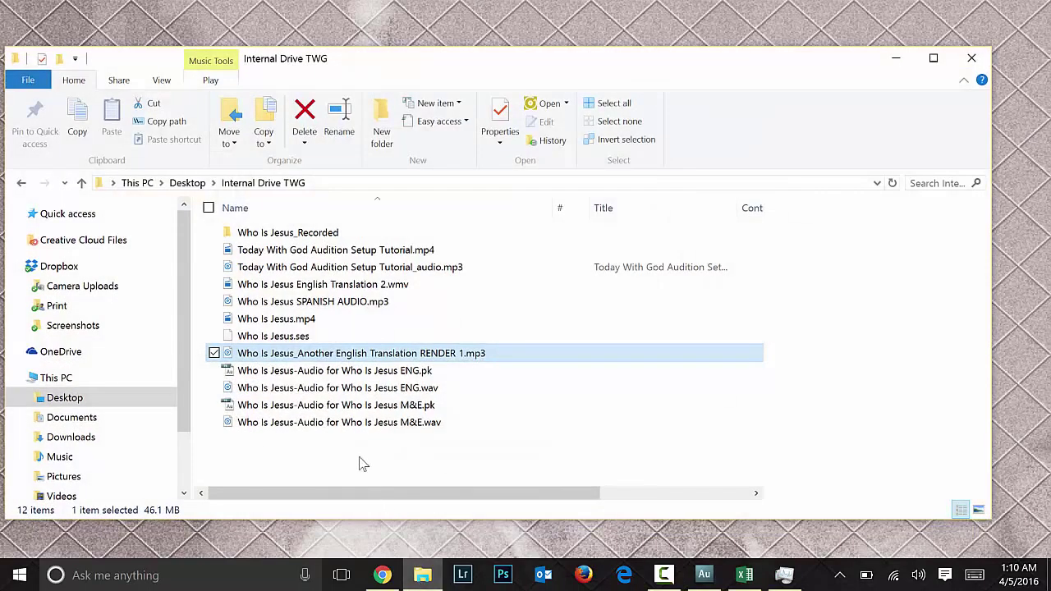